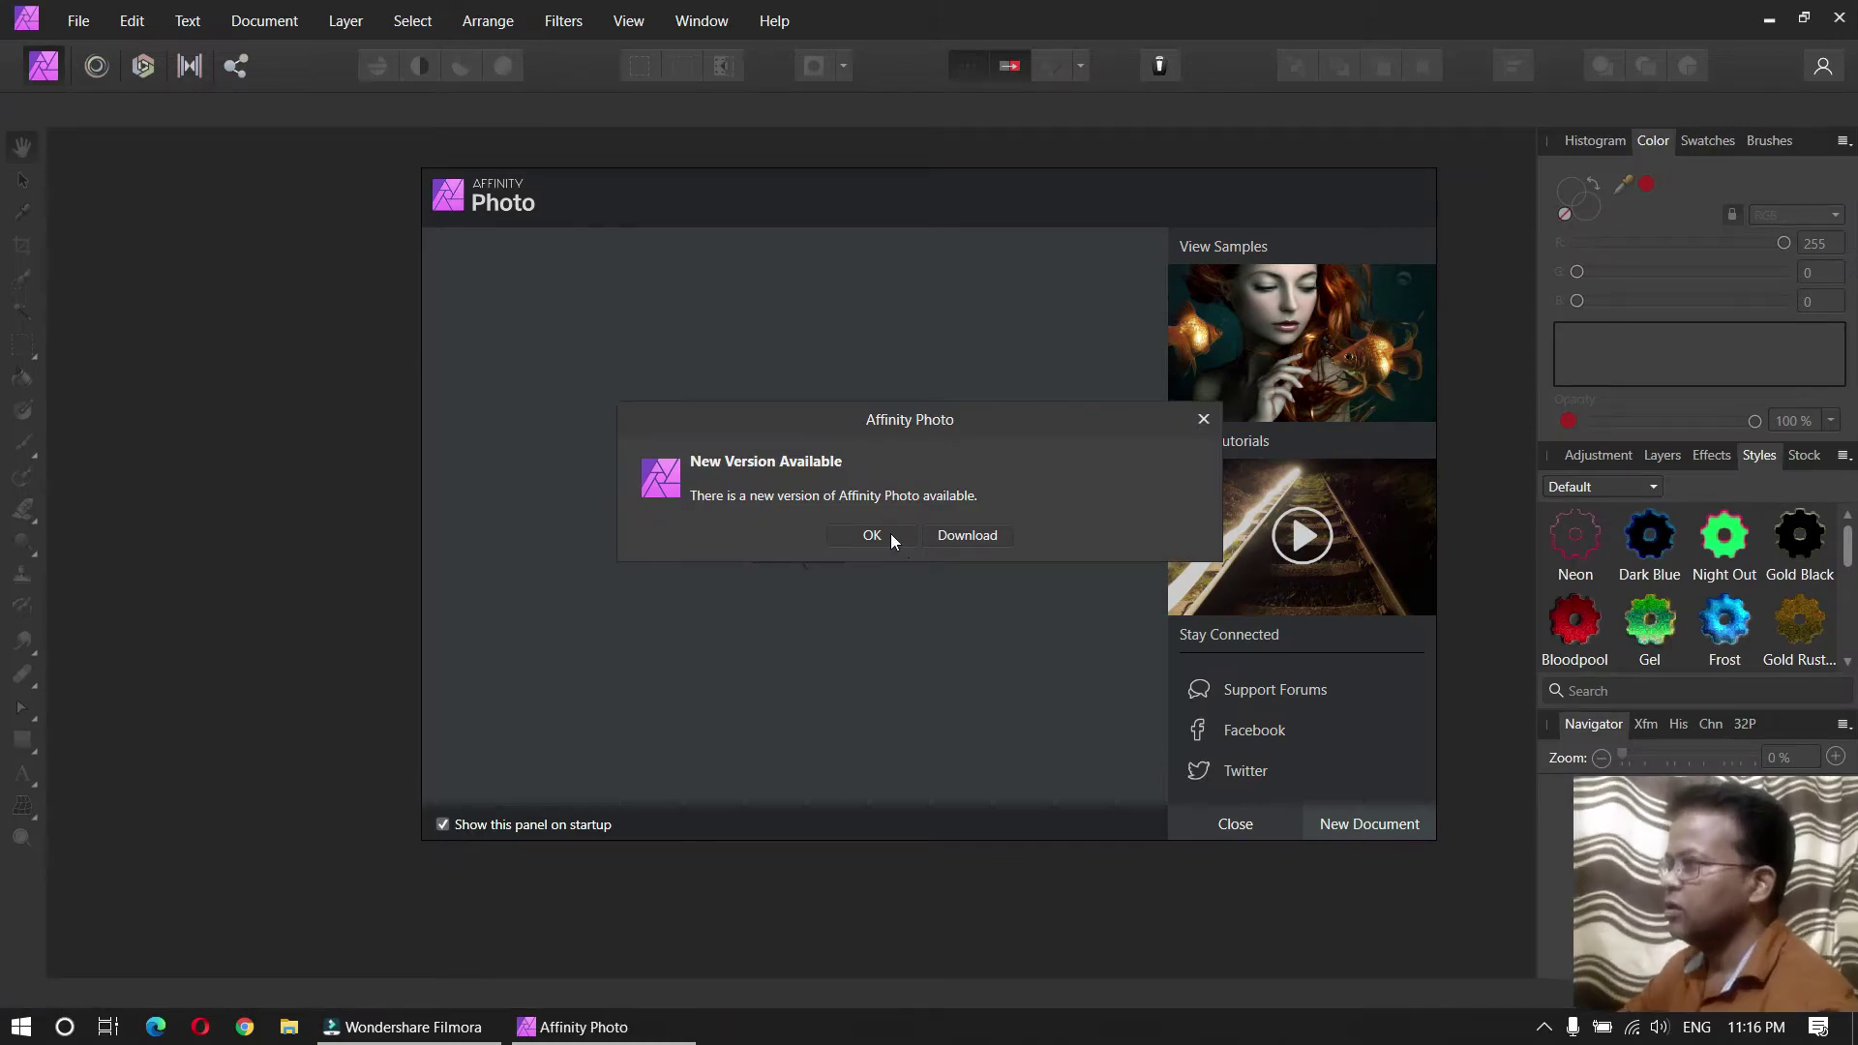
# Step: Dismiss the new version notice and turn off the computer's Wi-Fi
pyautogui.click(891, 537)
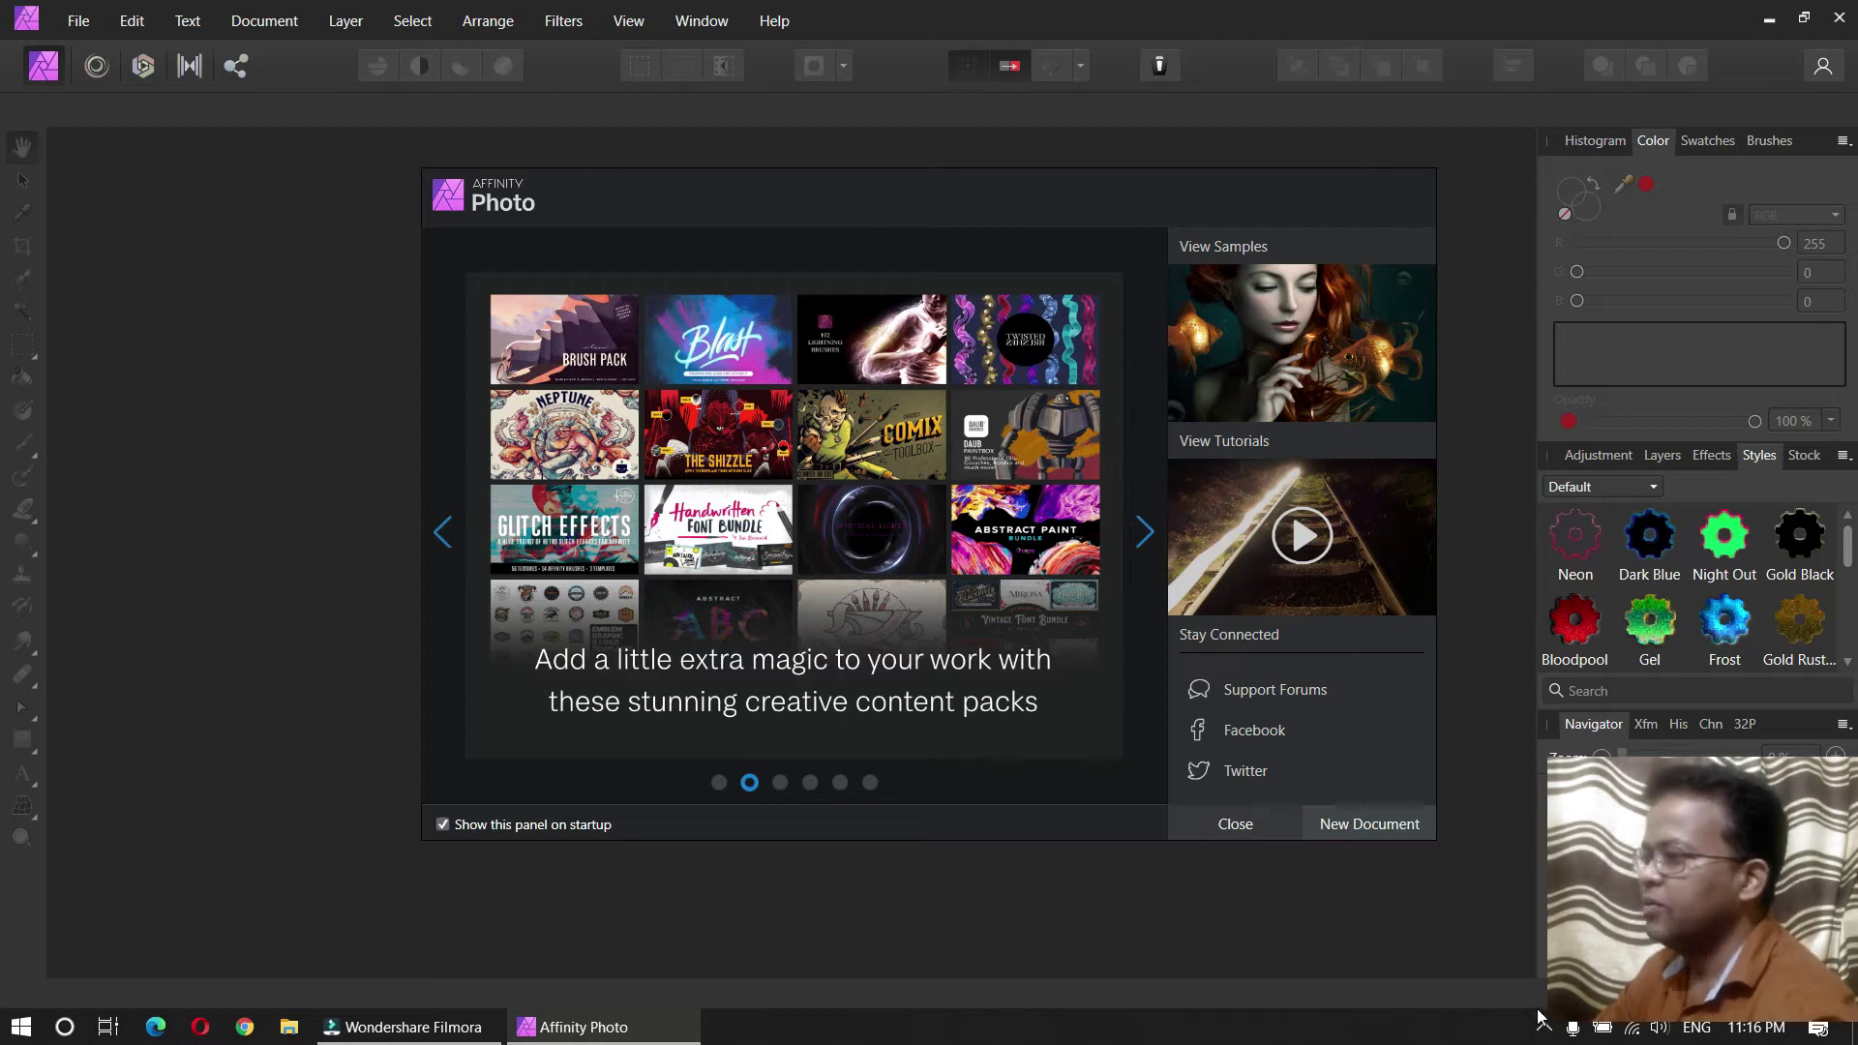
pyautogui.click(1632, 1027)
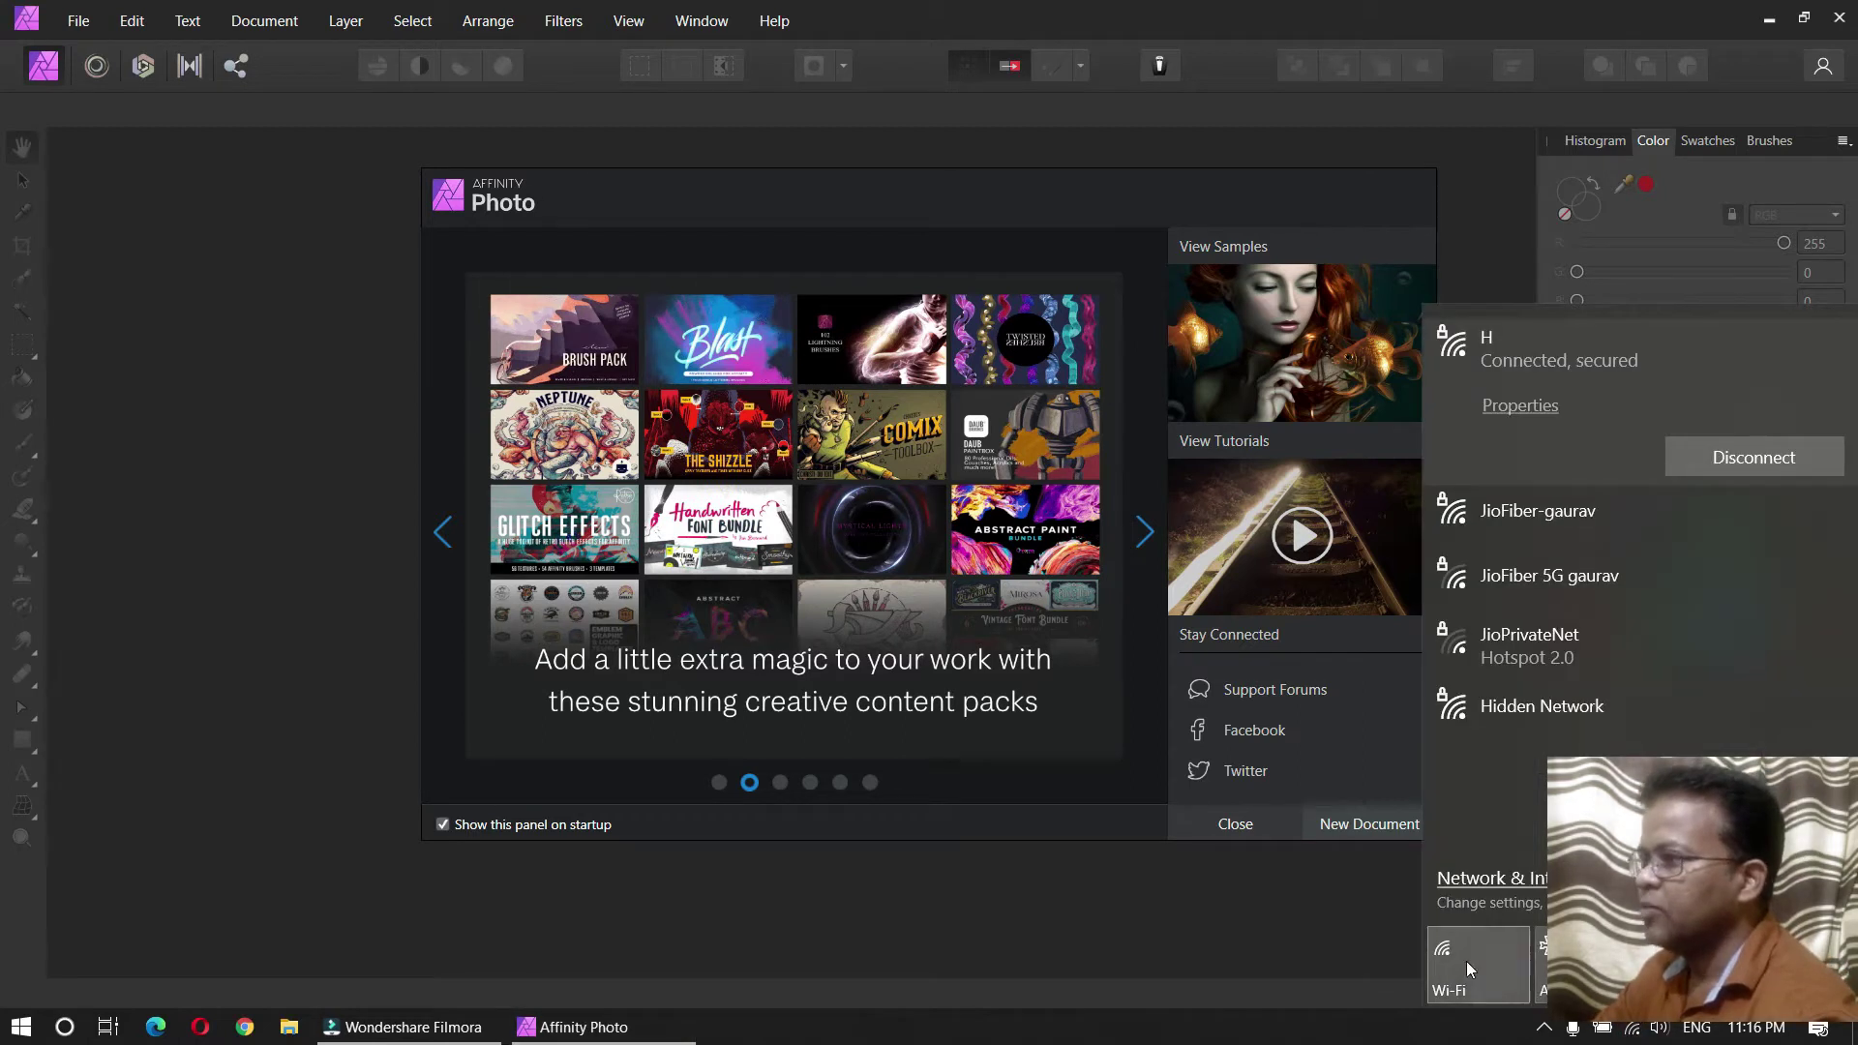
pyautogui.click(1466, 962)
pyautogui.click(1165, 928)
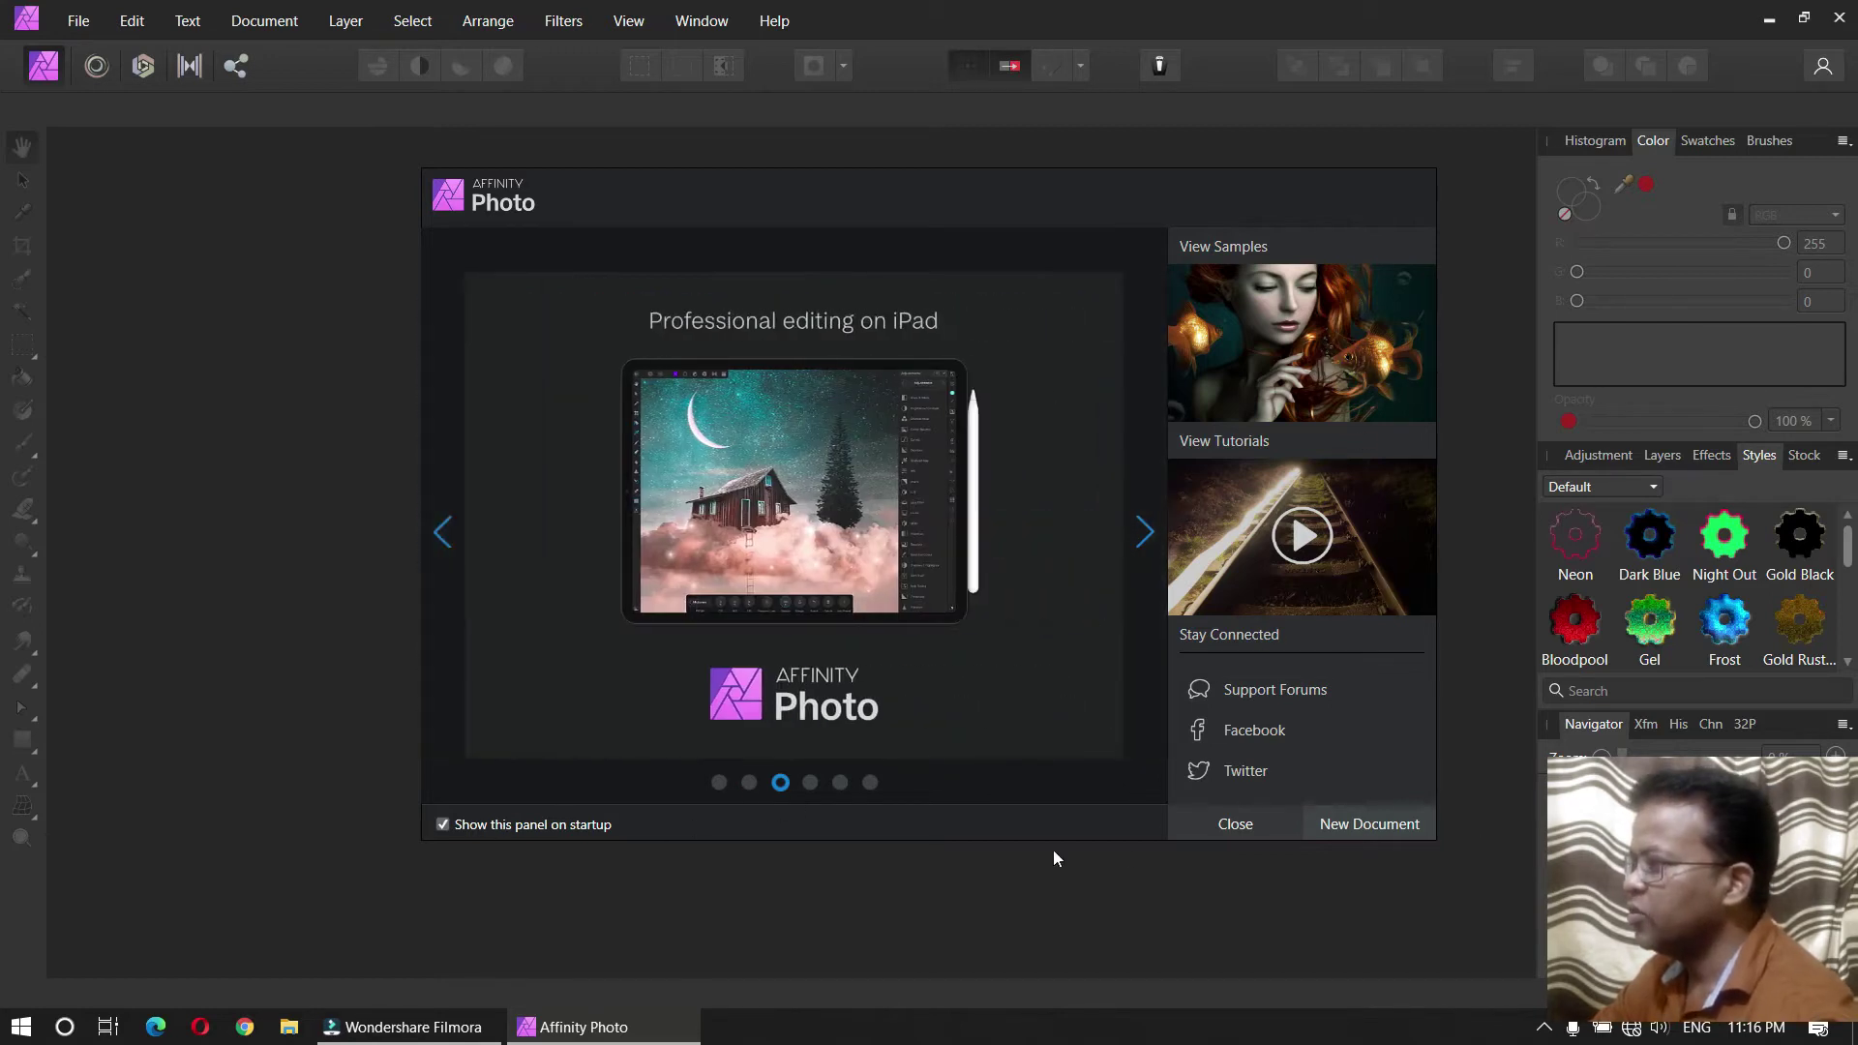
# Step: Close the welcome screen and browse for an image to open in the LOCAL DOWNLOAD\I folder on the NEW (H:) drive
pyautogui.click(1227, 825)
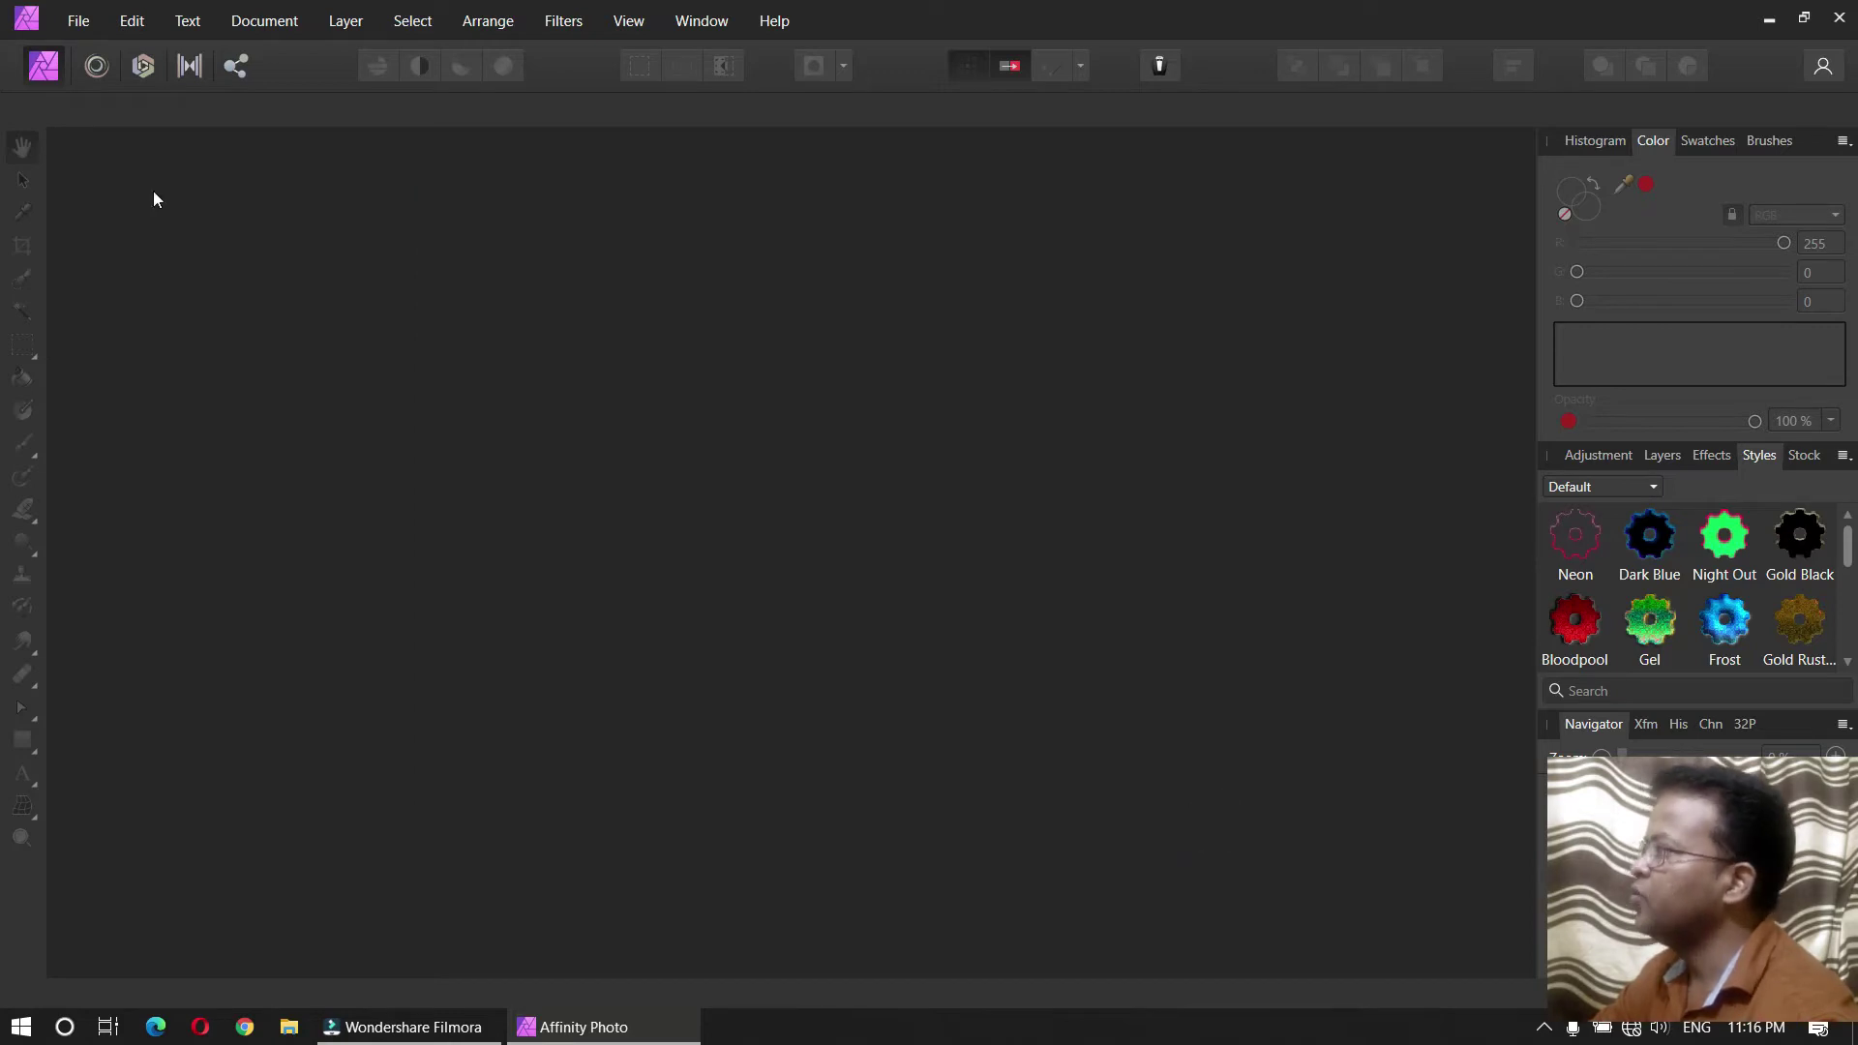
pyautogui.click(78, 29)
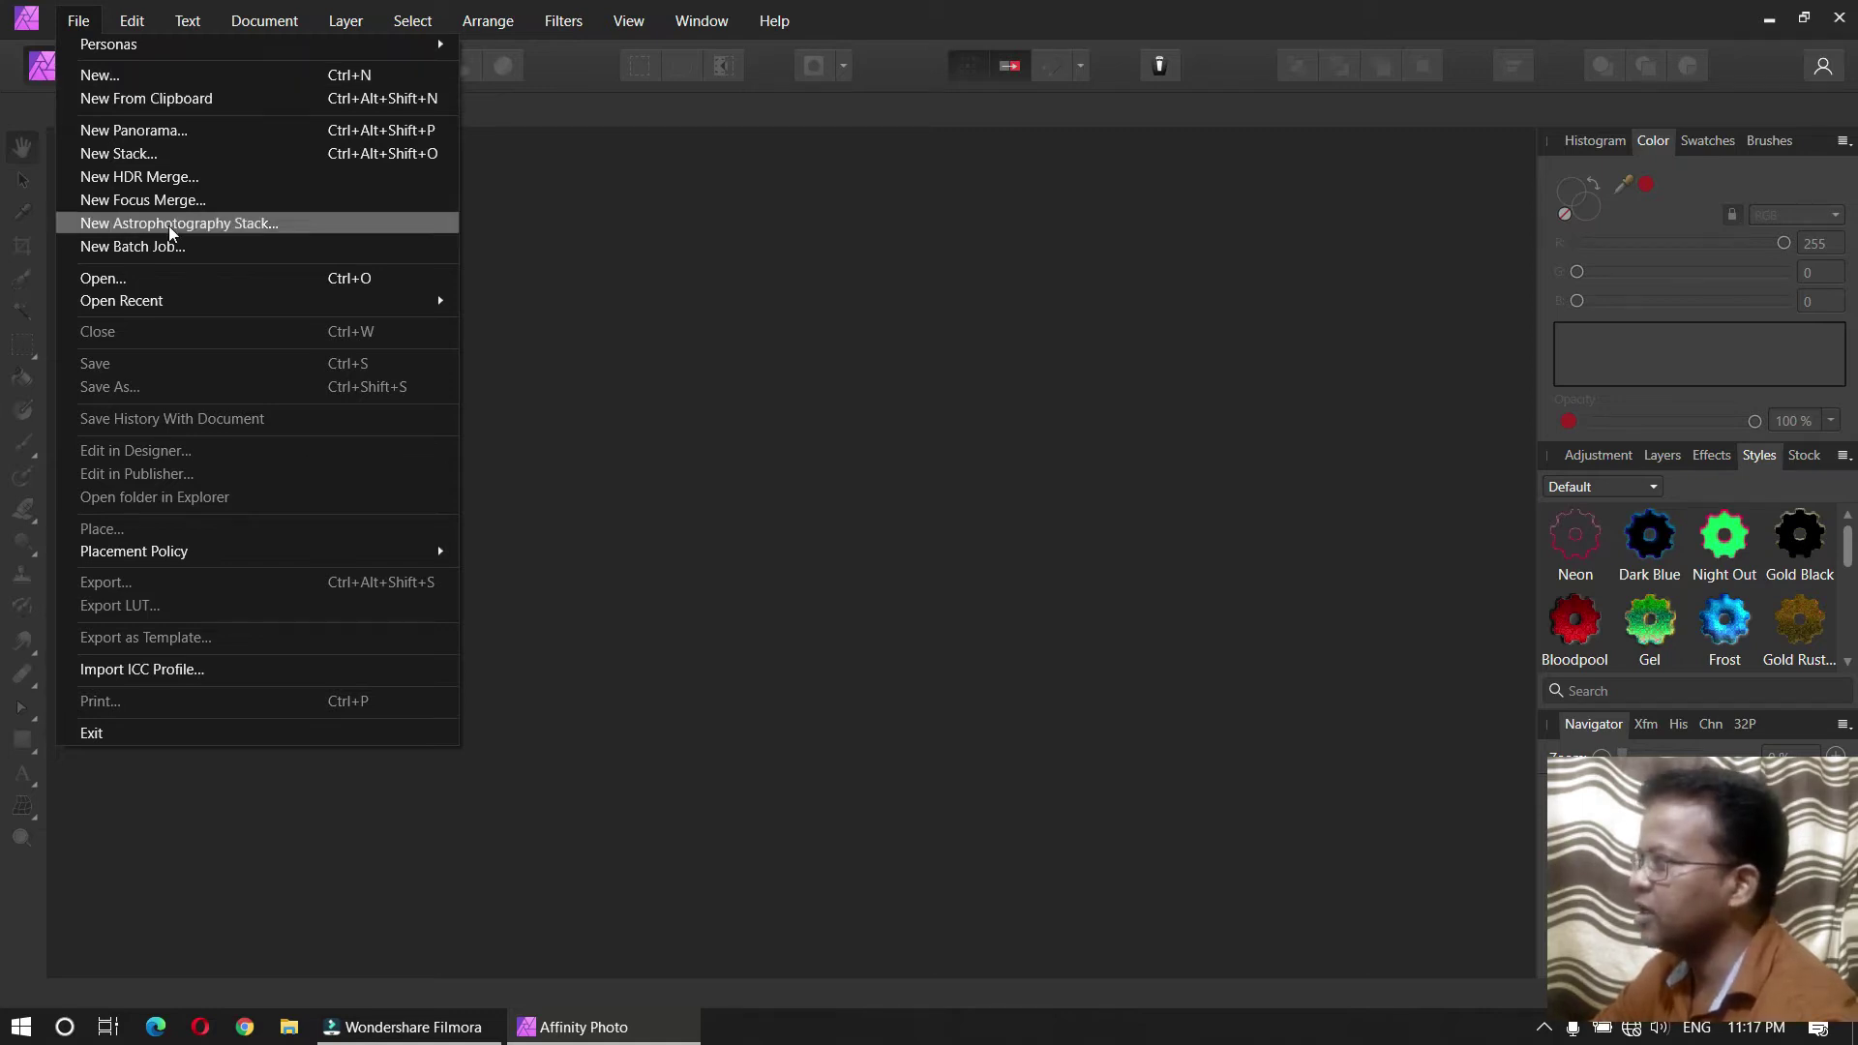
pyautogui.click(187, 280)
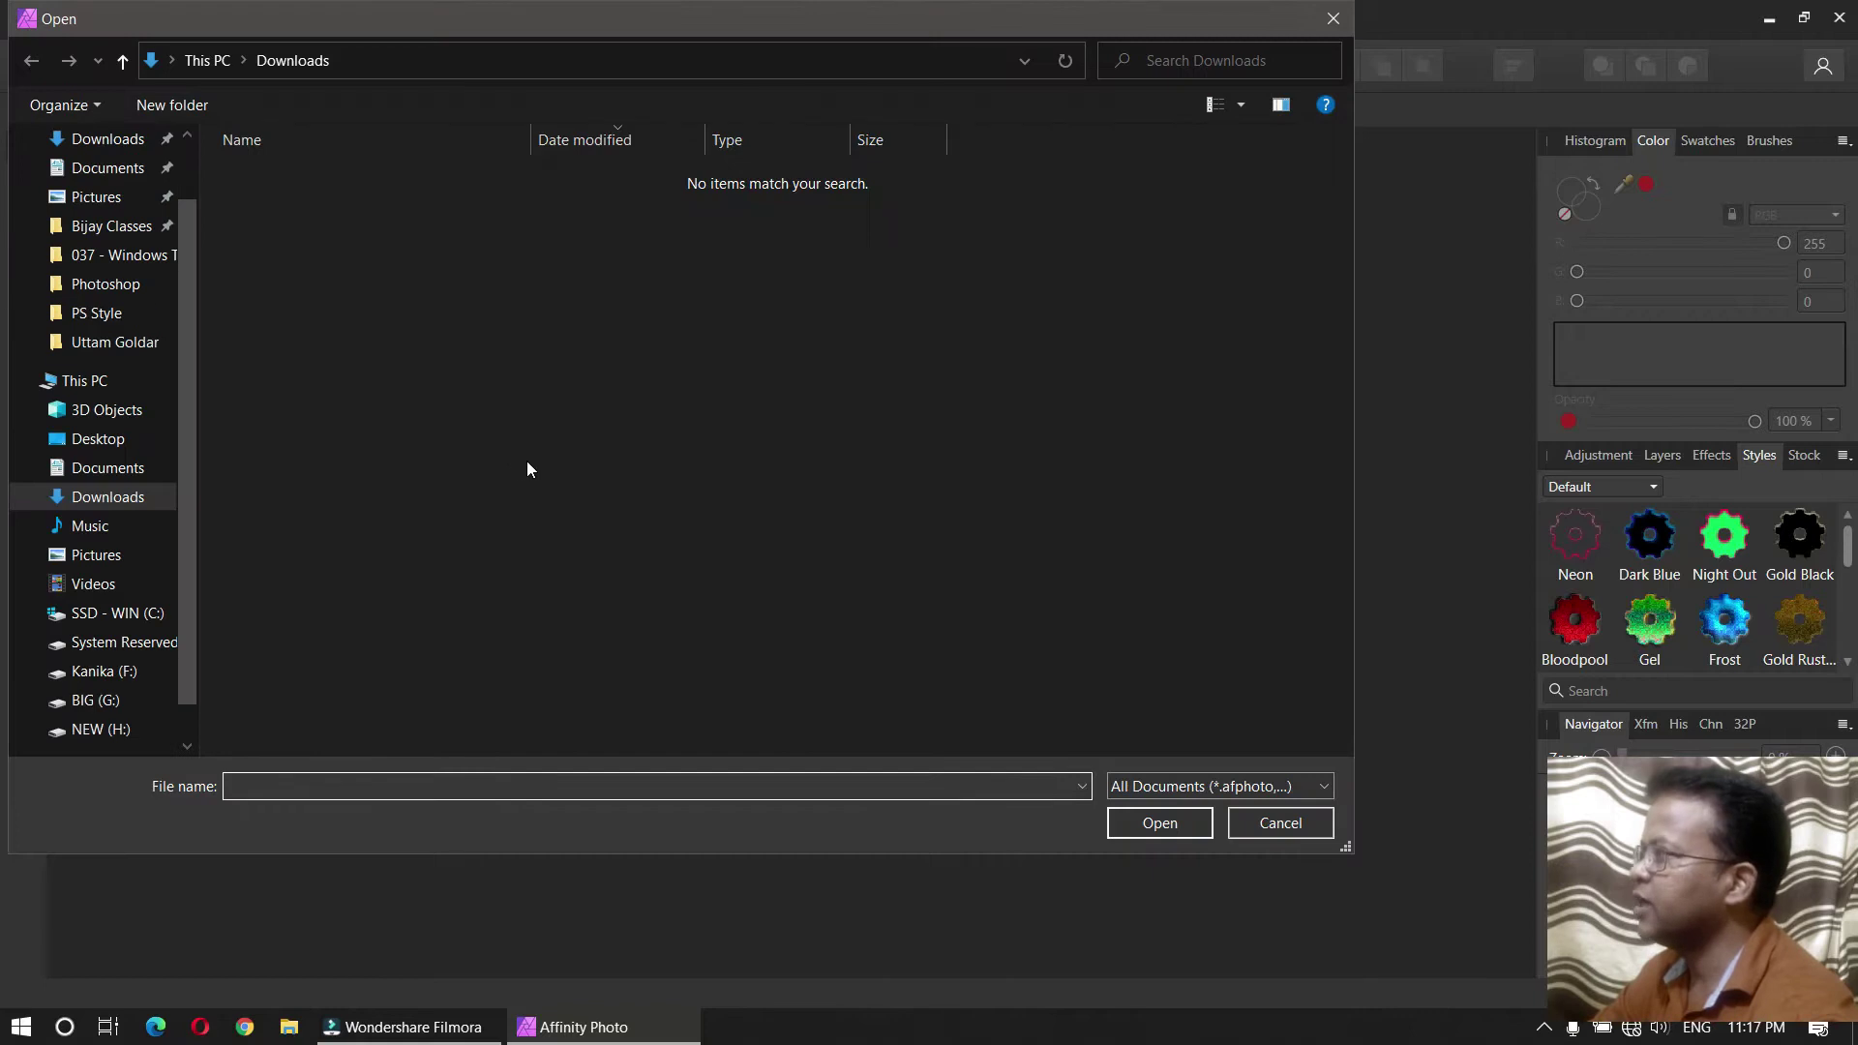
pyautogui.scroll(-1, 184, 572)
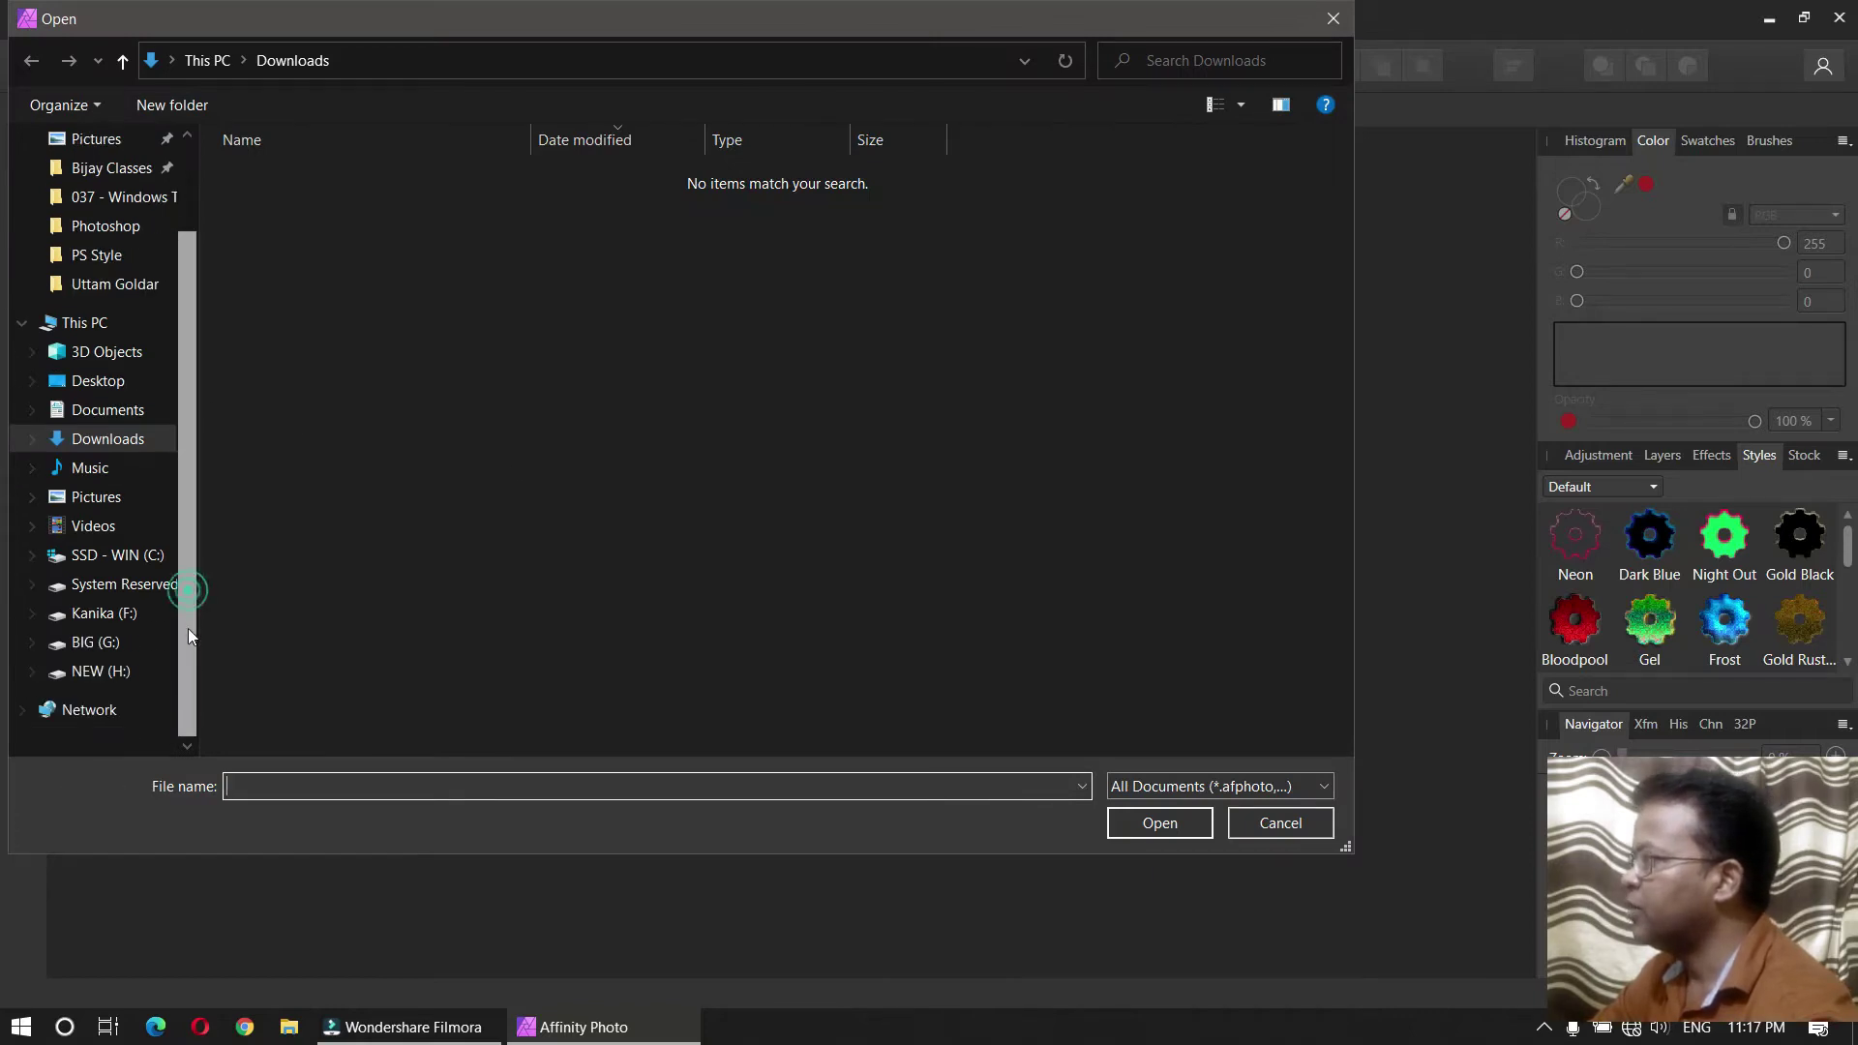
pyautogui.click(95, 642)
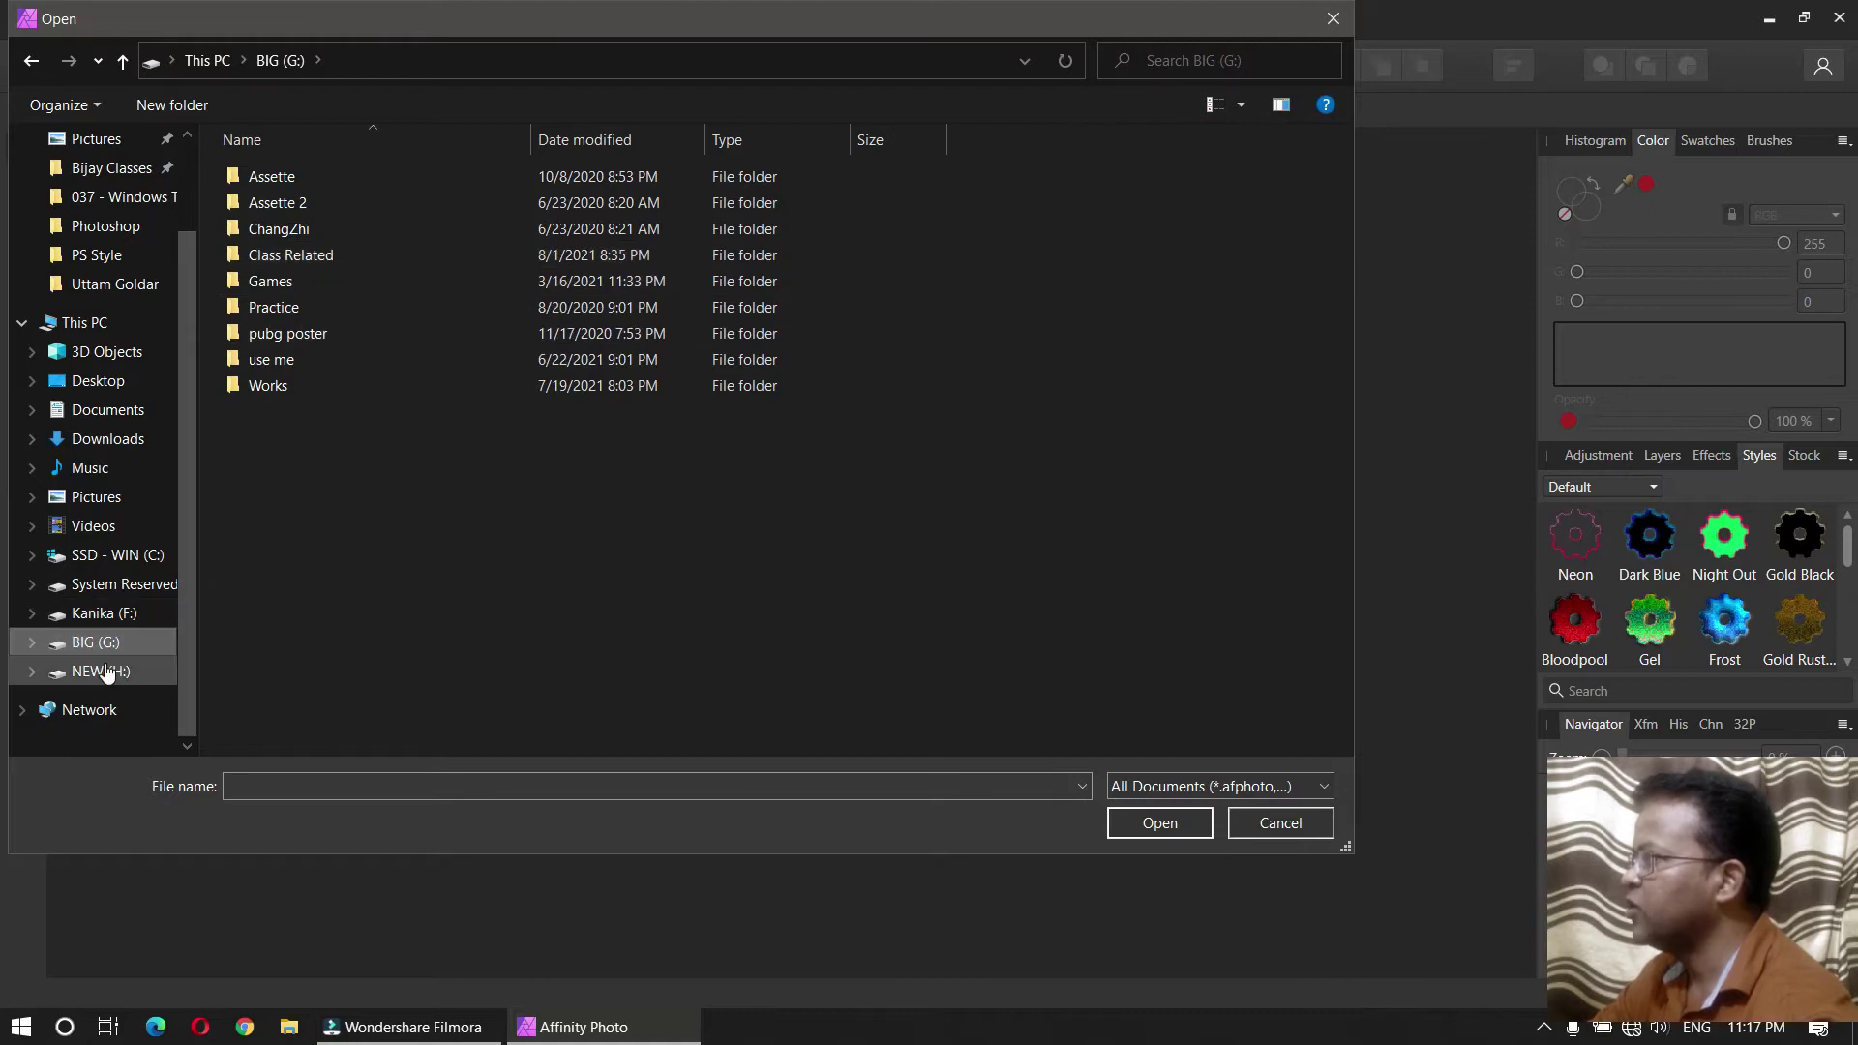
pyautogui.click(107, 671)
pyautogui.doubleClick(334, 258)
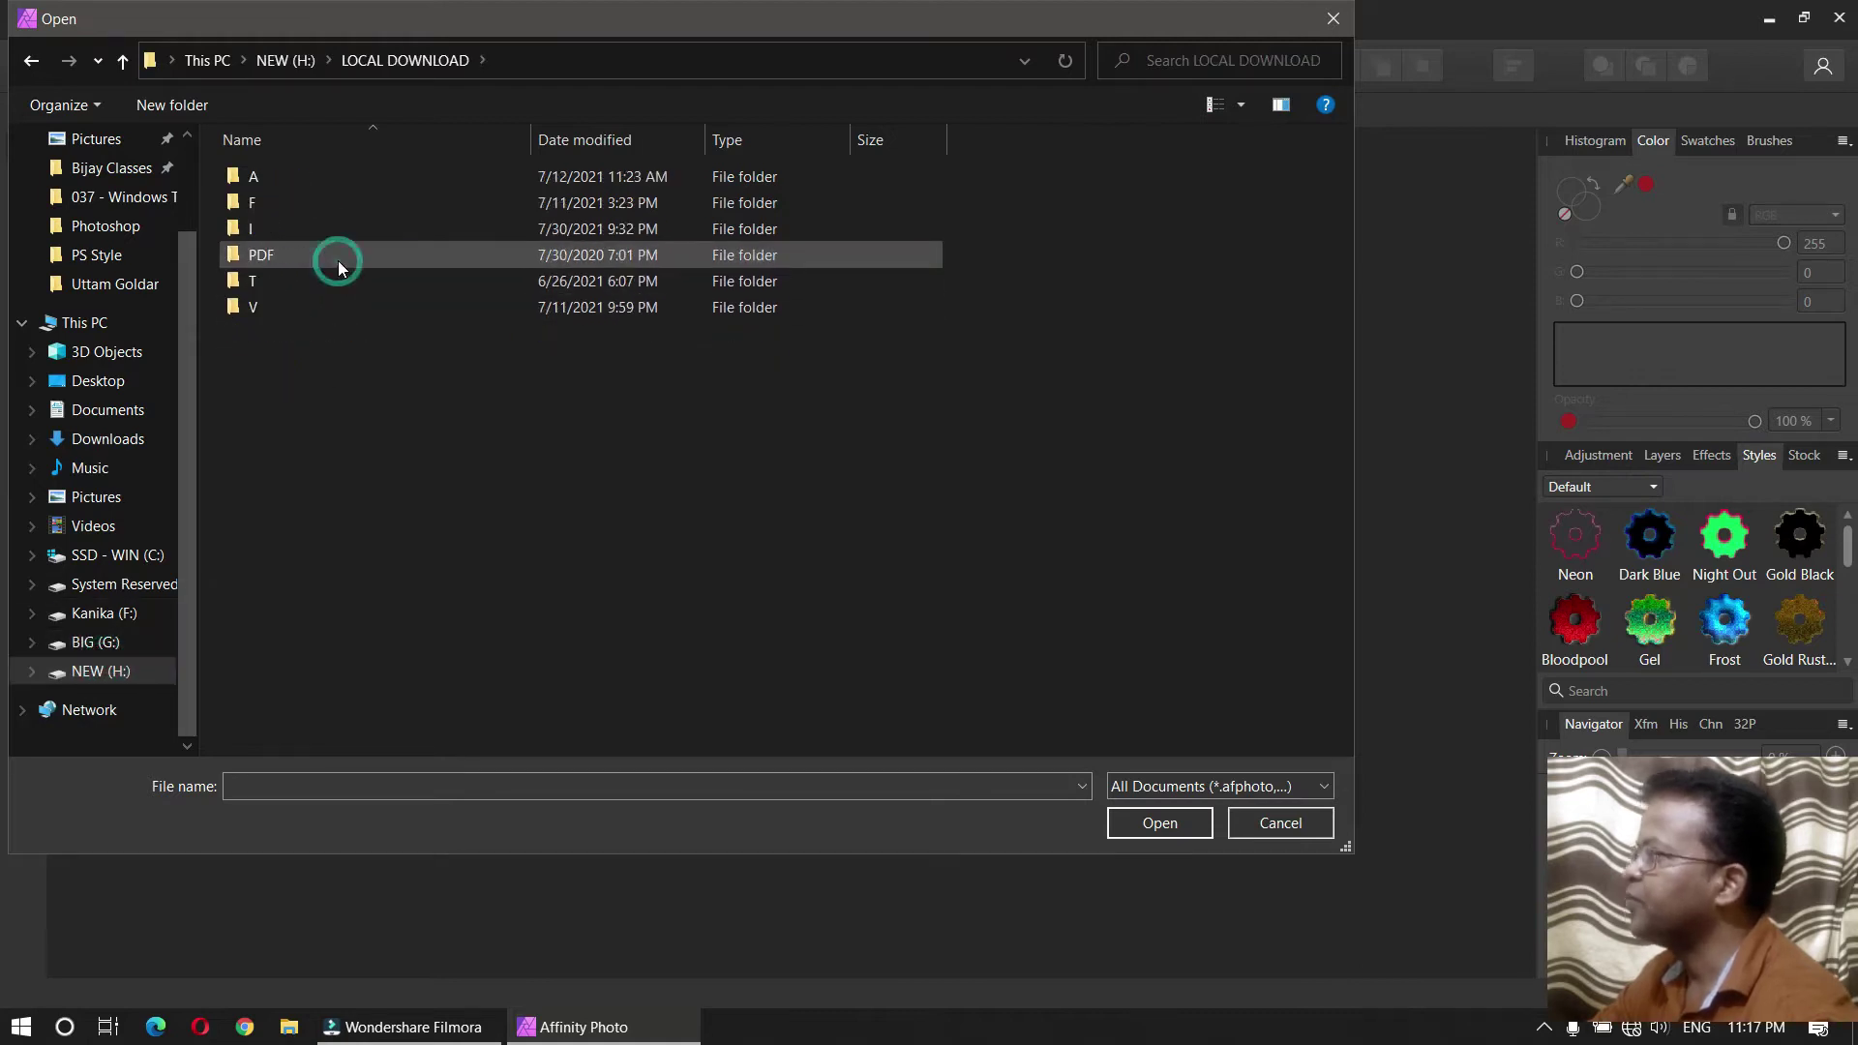
pyautogui.doubleClick(275, 228)
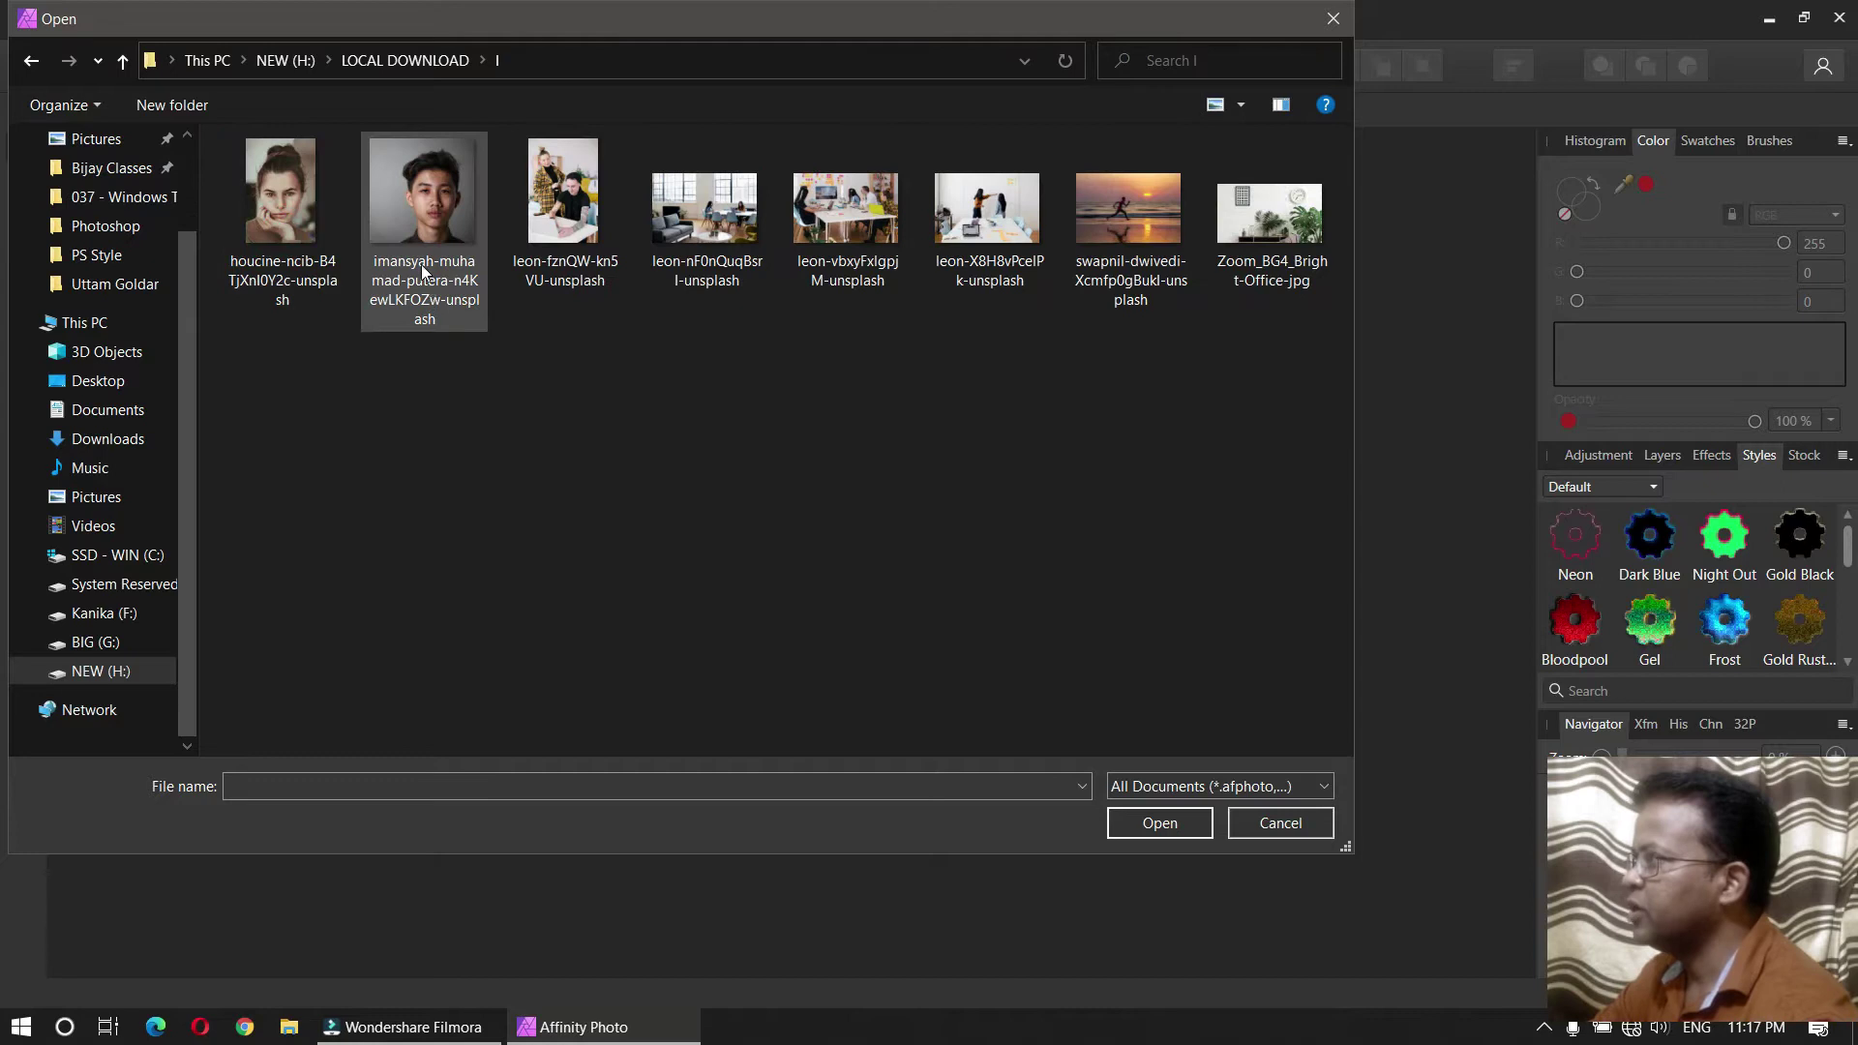
# Step: Open the portrait photo of the dark-haired young man against the grey background
pyautogui.click(283, 213)
pyautogui.click(443, 211)
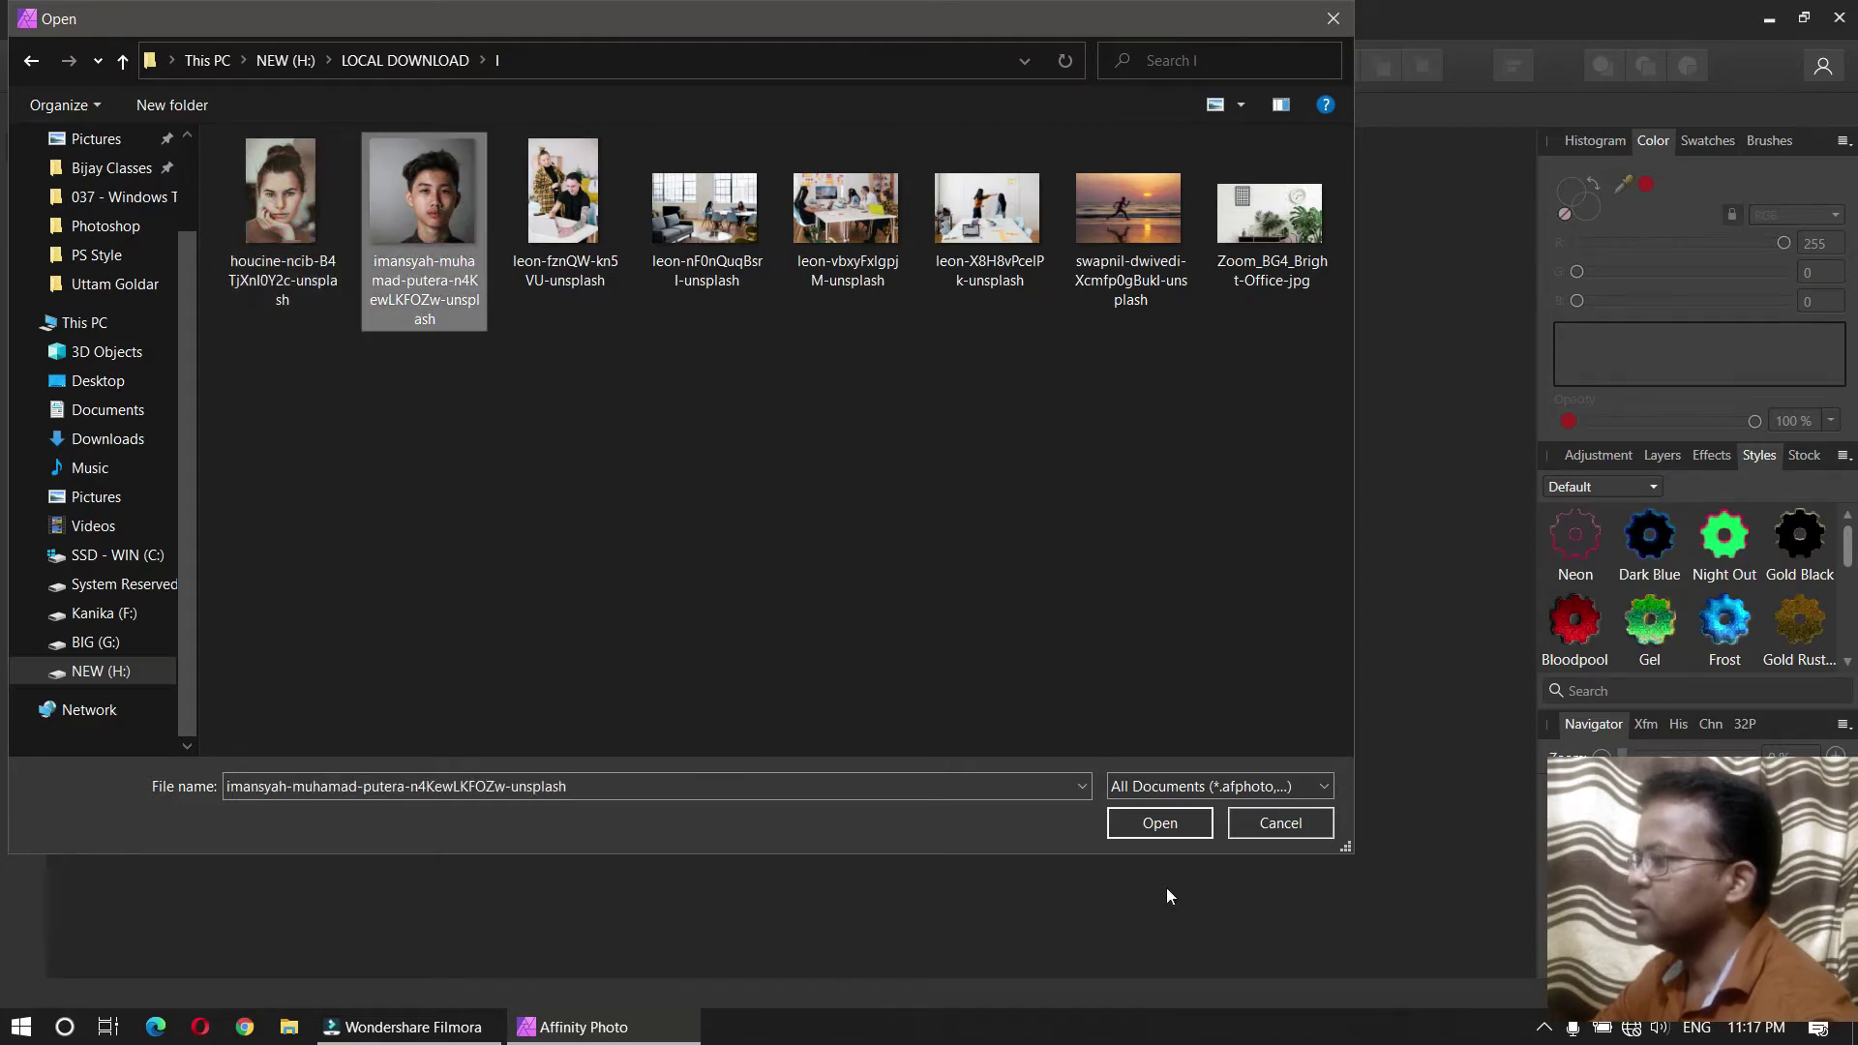
pyautogui.click(1169, 824)
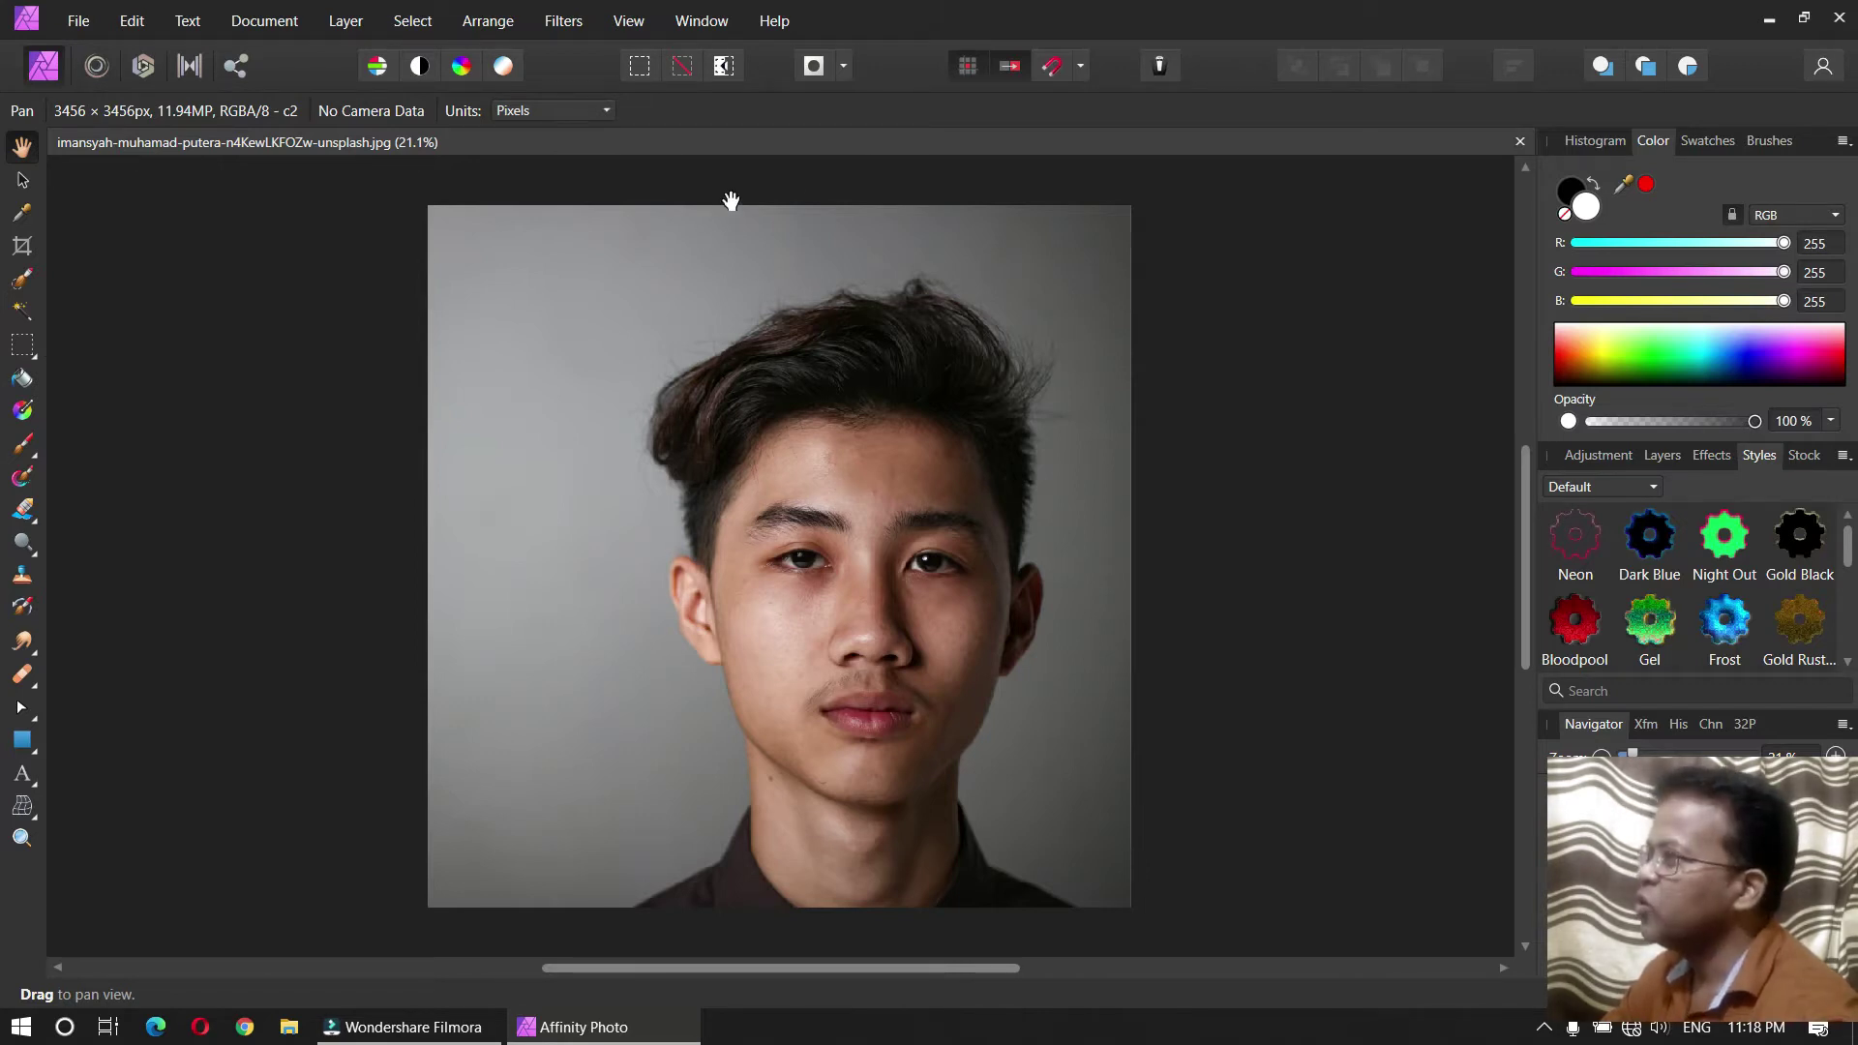
pyautogui.click(627, 23)
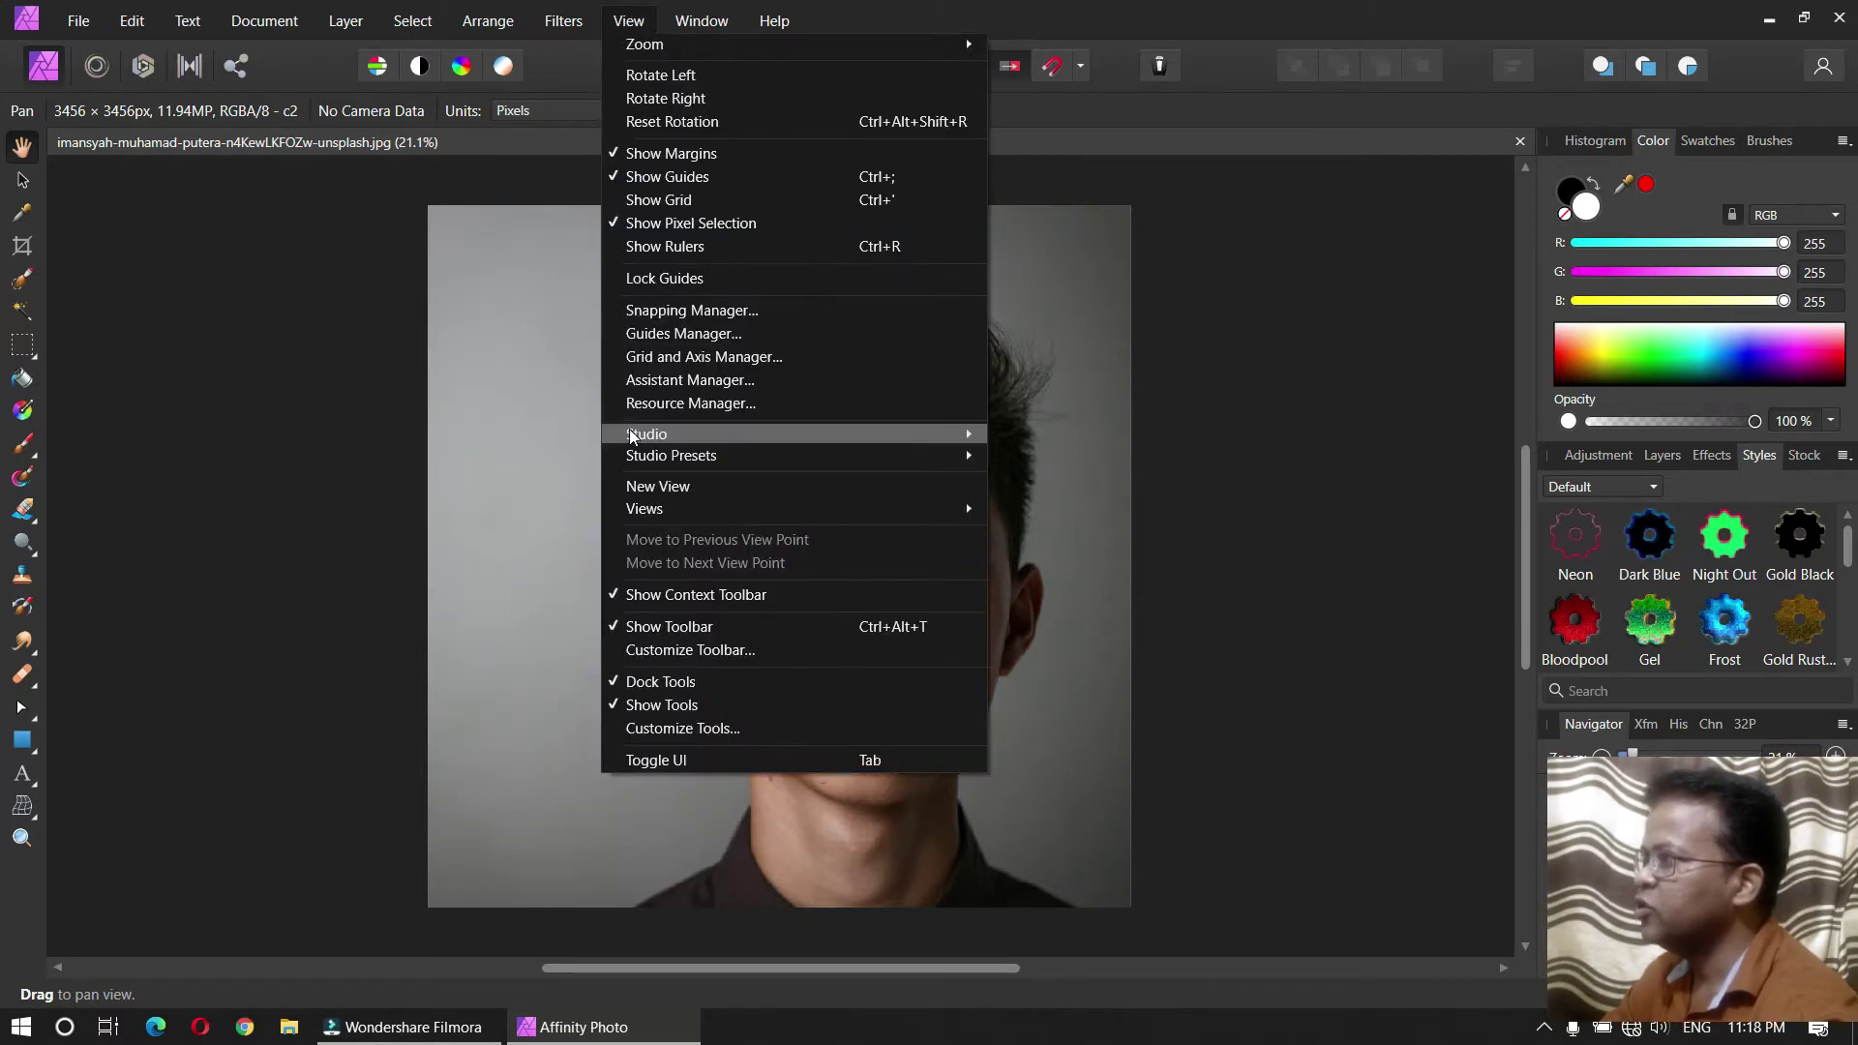
pyautogui.moveTo(708, 23)
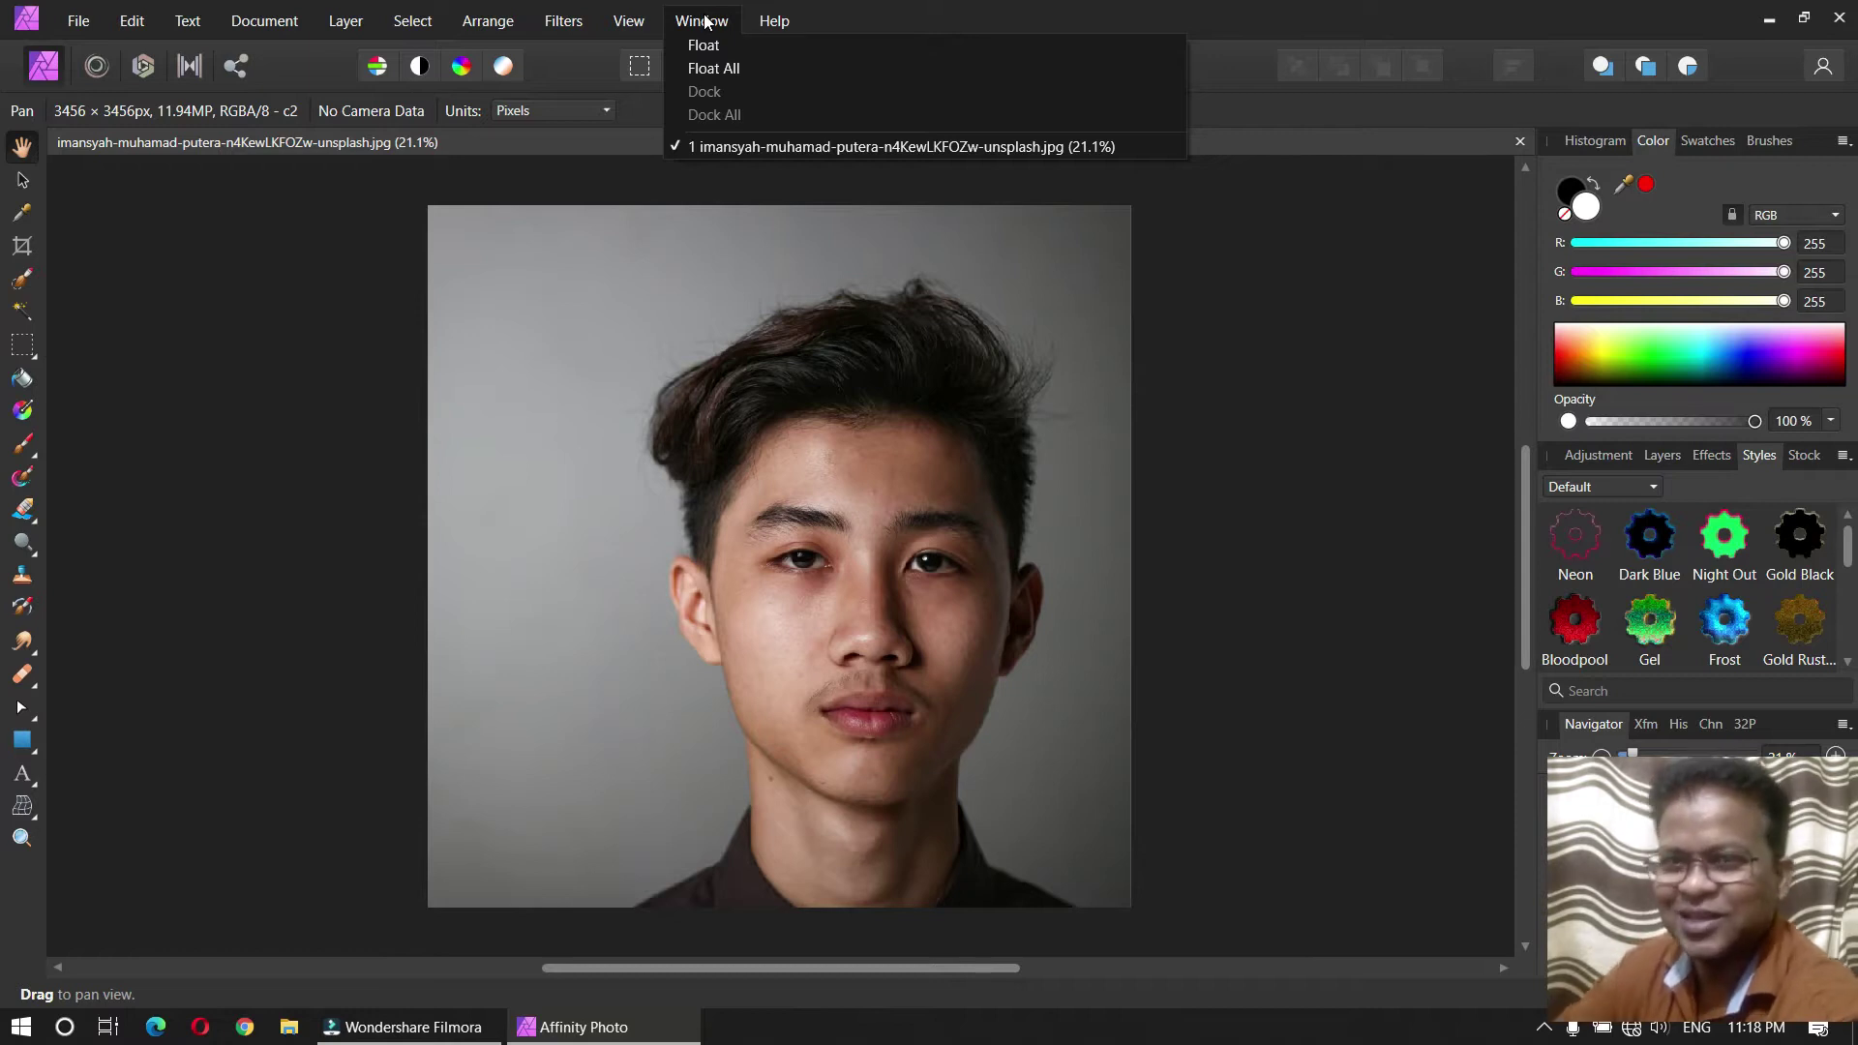
pyautogui.moveTo(624, 21)
pyautogui.moveTo(842, 436)
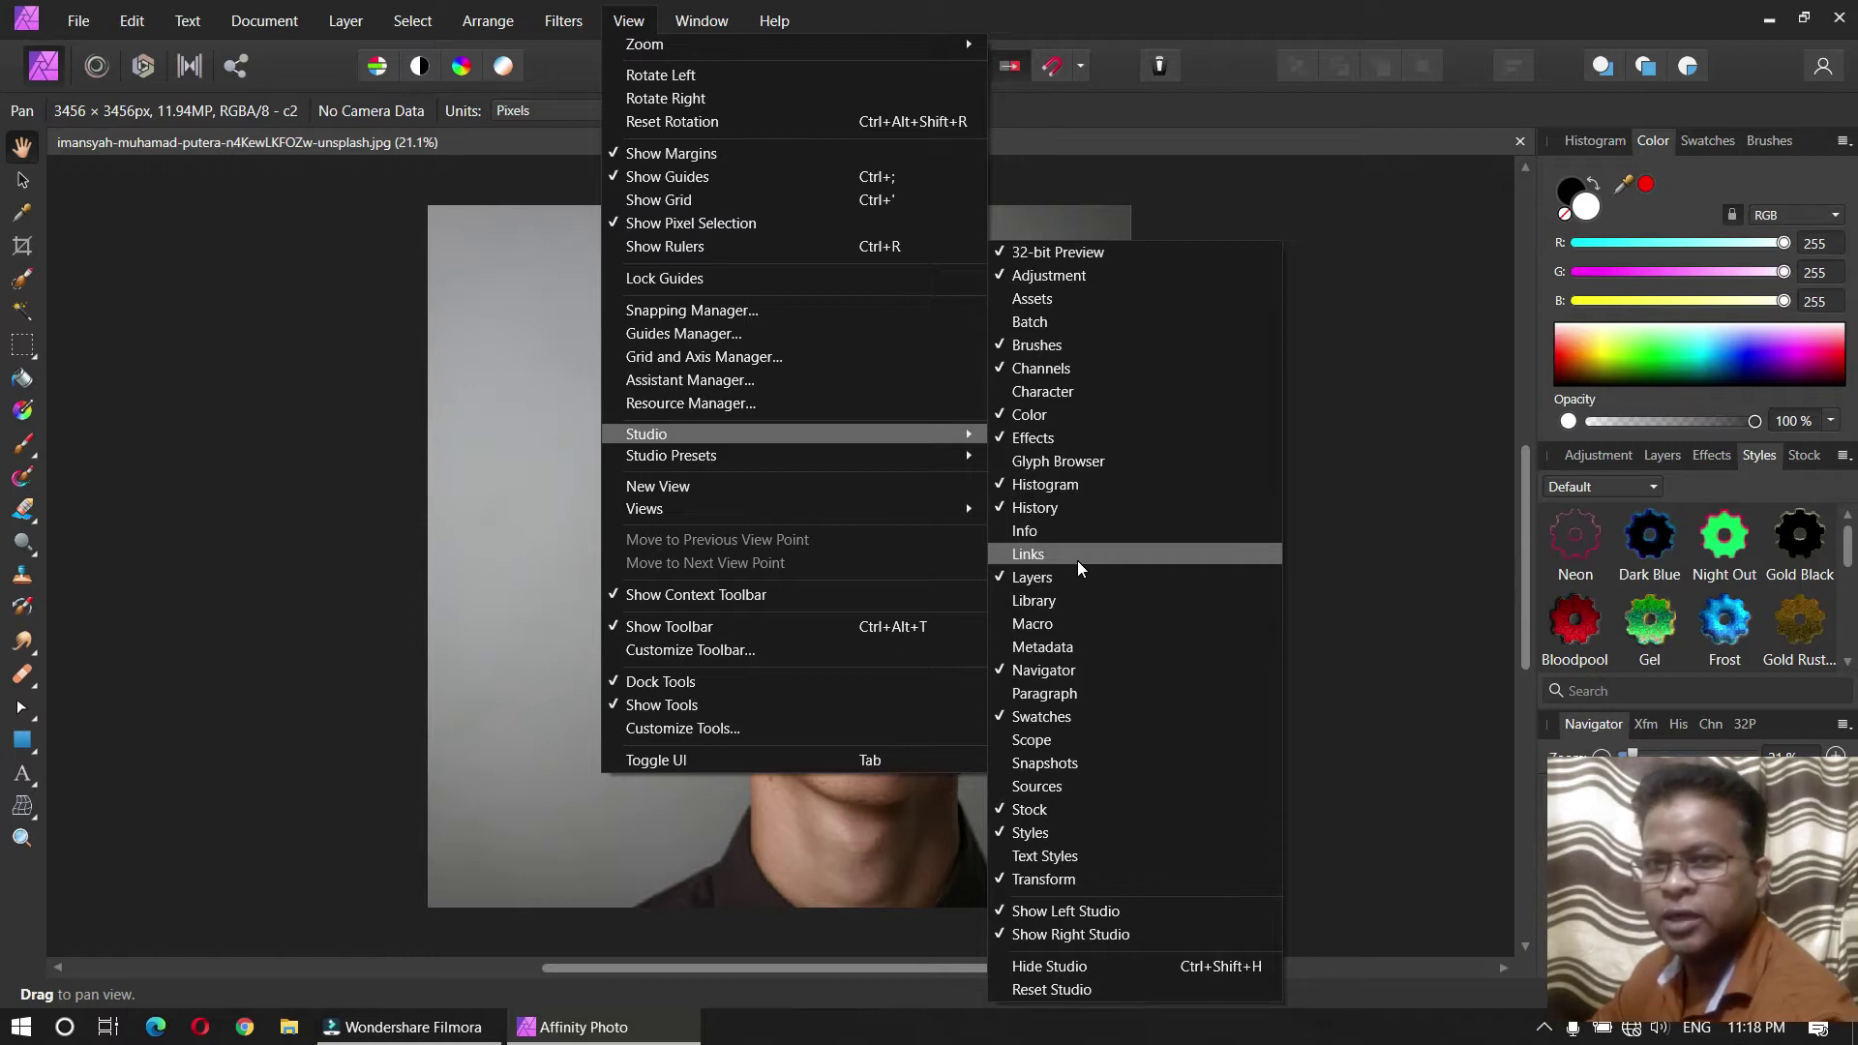
pyautogui.click(1137, 13)
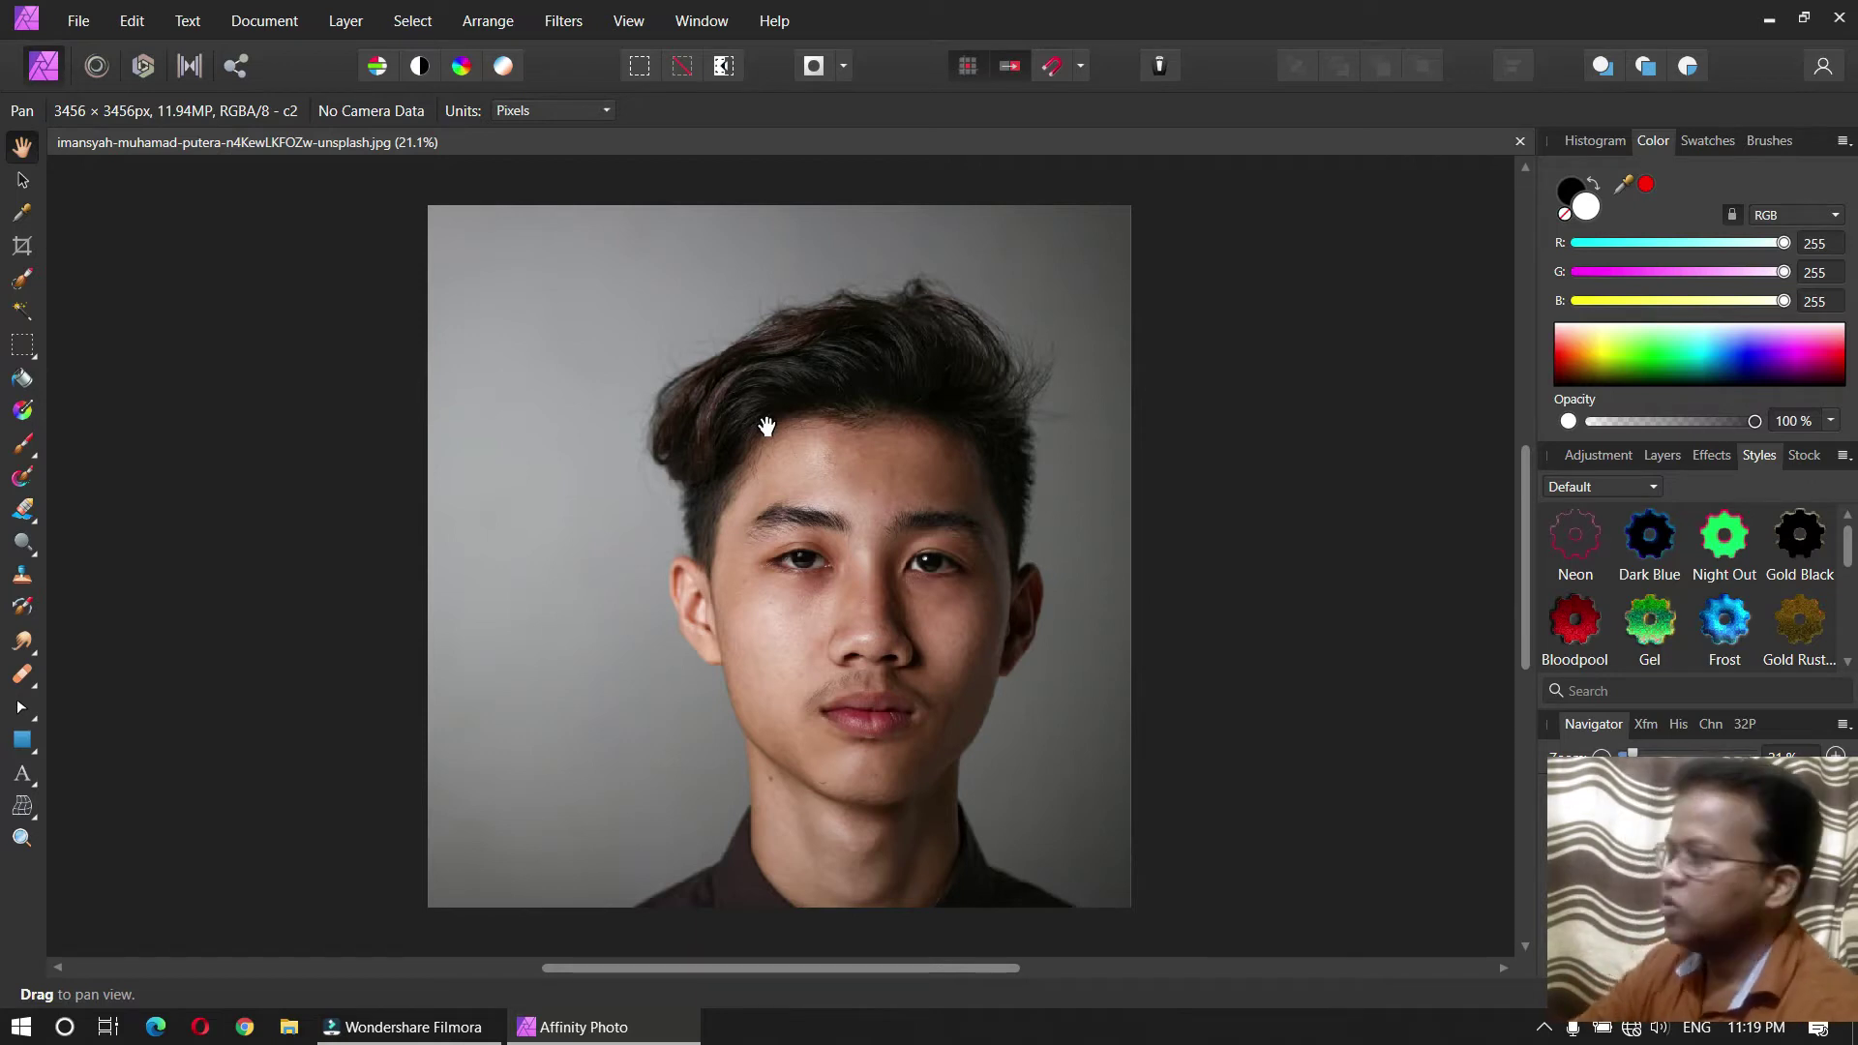
# Step: Draw a rectangular marquee selection across the hair and forehead of the portrait, and clear it
pyautogui.click(21, 344)
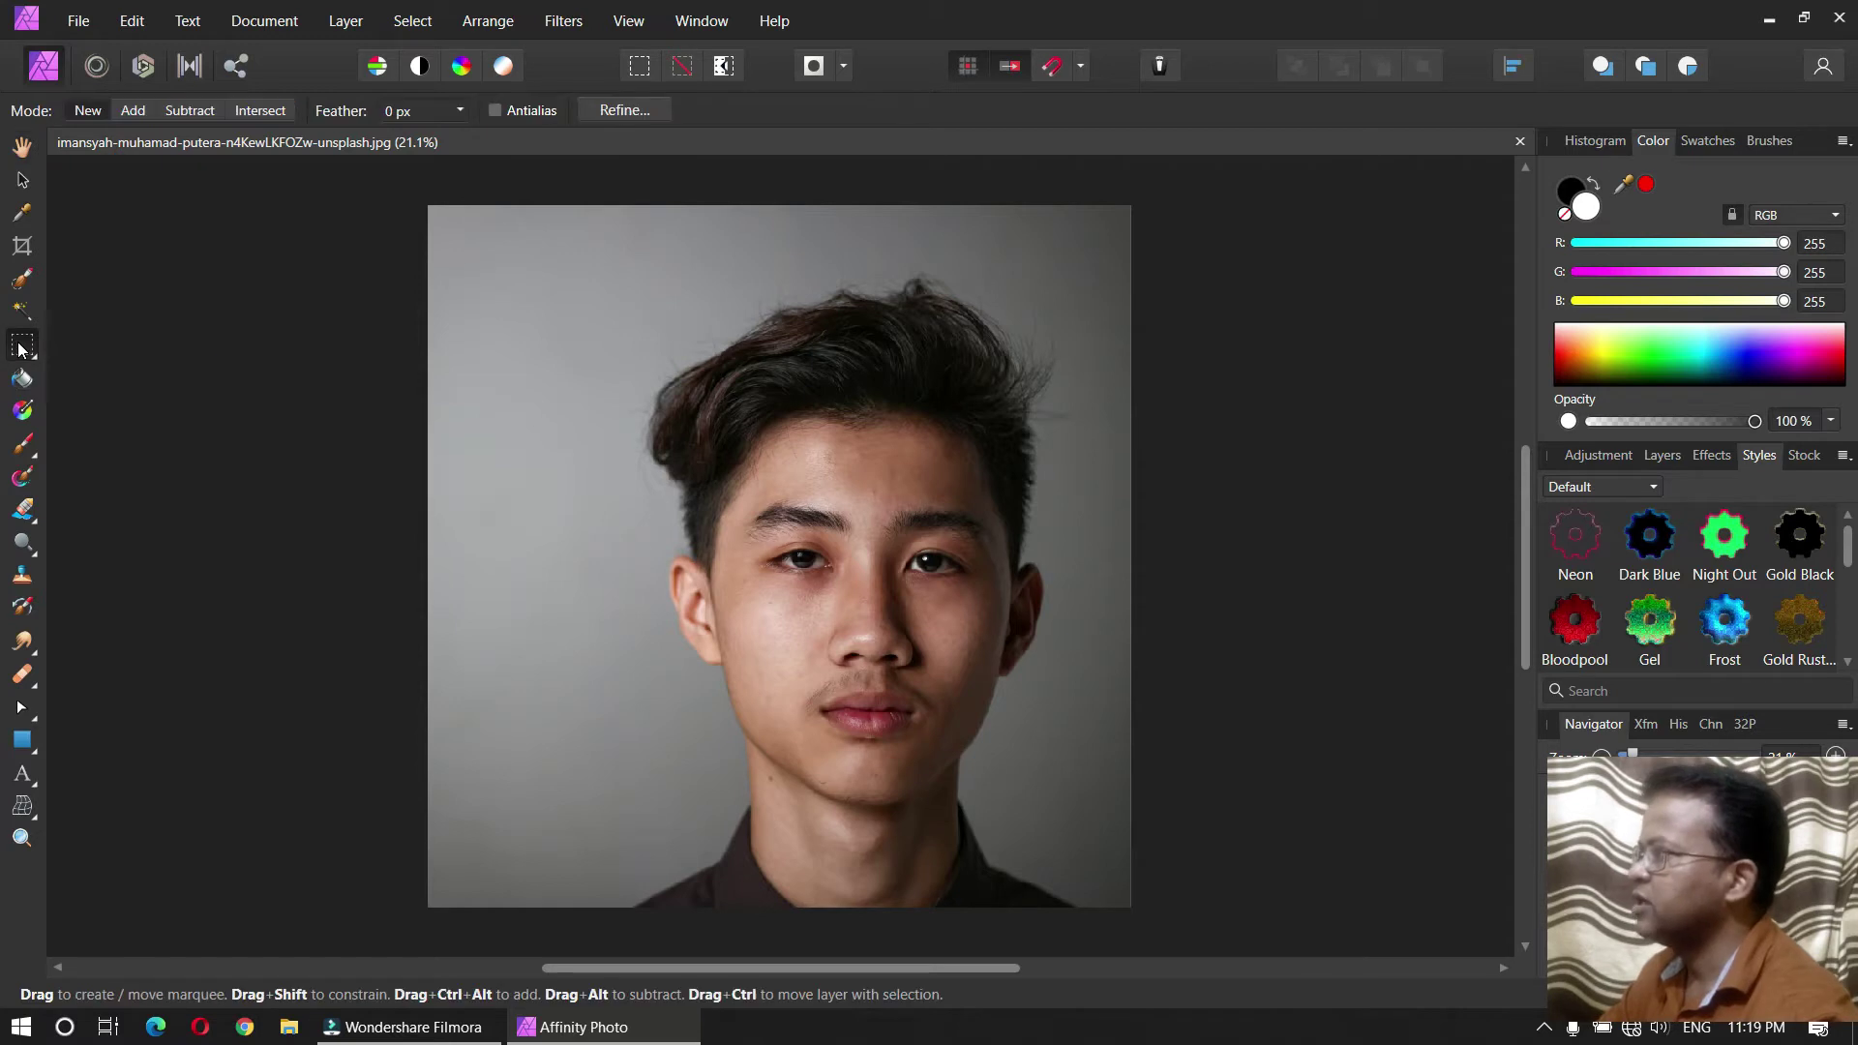
pyautogui.moveTo(515, 306); pyautogui.dragTo(1014, 562)
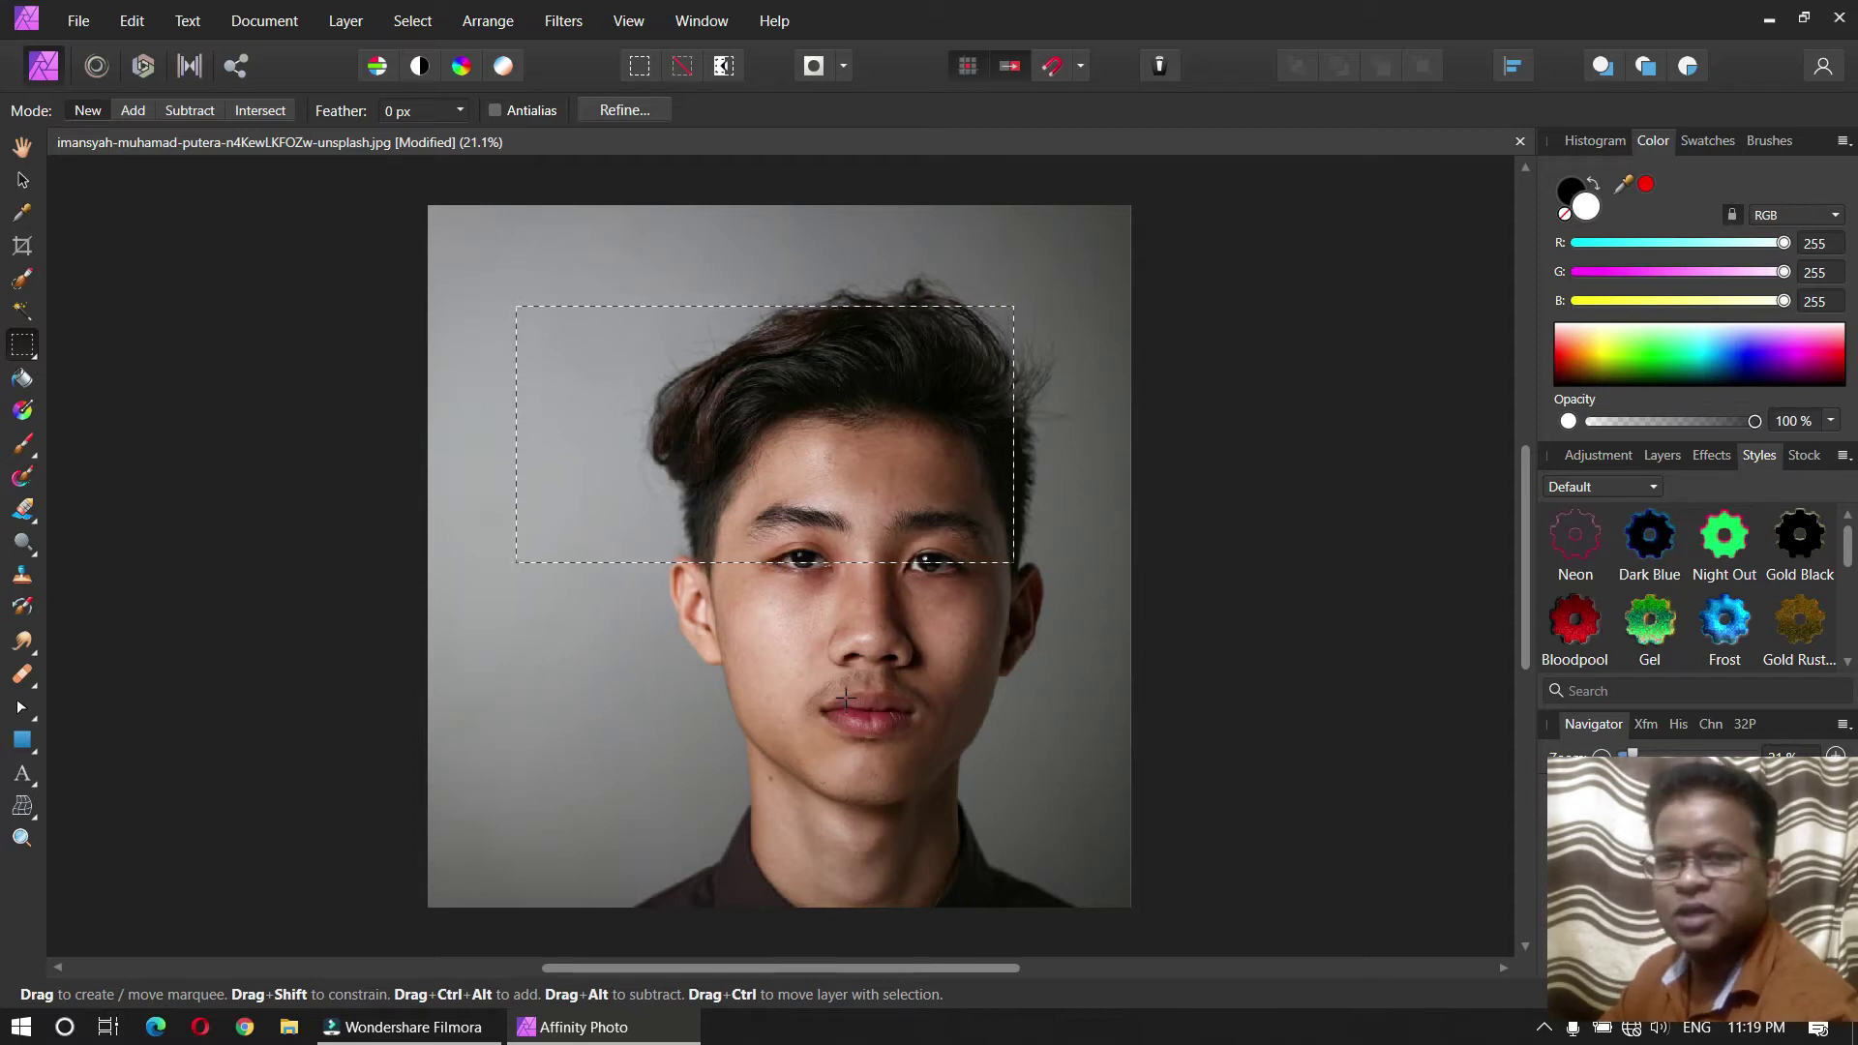
pyautogui.click(791, 648)
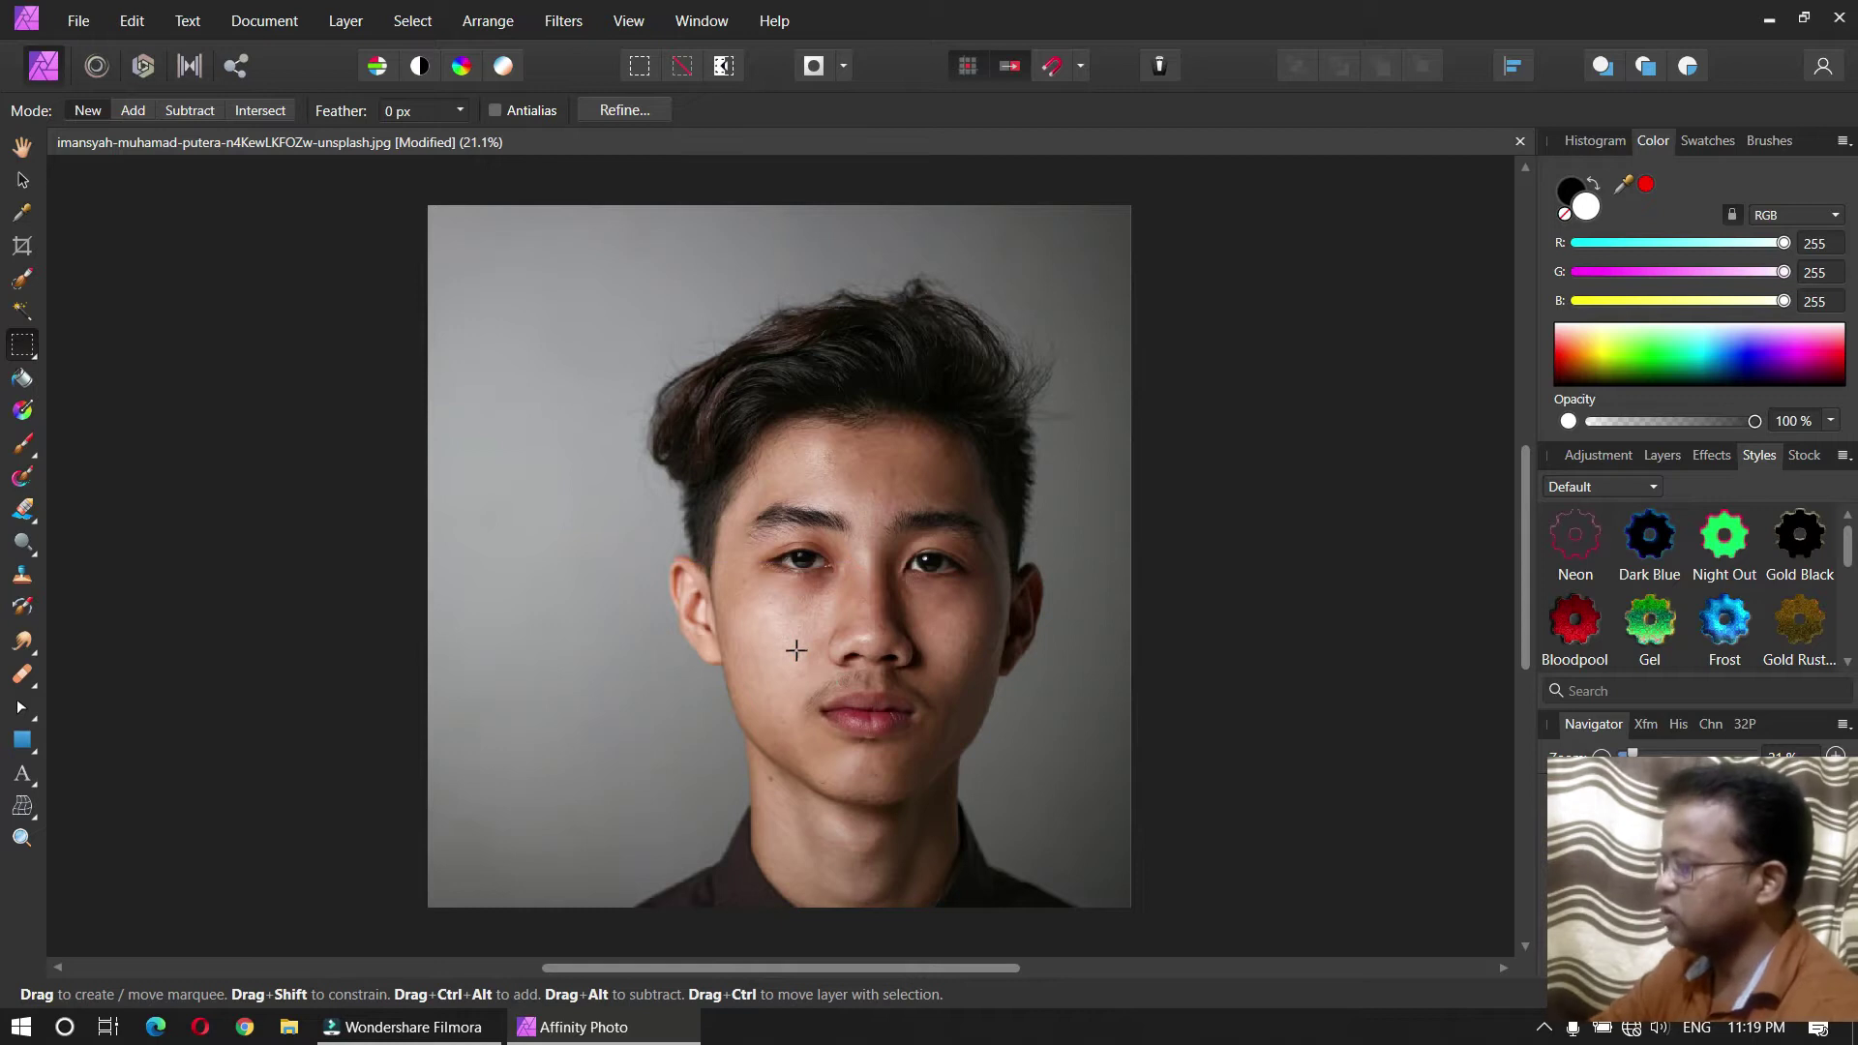
# Step: Switch to the Elliptical Marquee Tool and draw a selection over the left side of the hair and forehead
pyautogui.press('m')
pyautogui.moveTo(486, 310); pyautogui.dragTo(698, 524)
pyautogui.moveTo(574, 371); pyautogui.dragTo(746, 486)
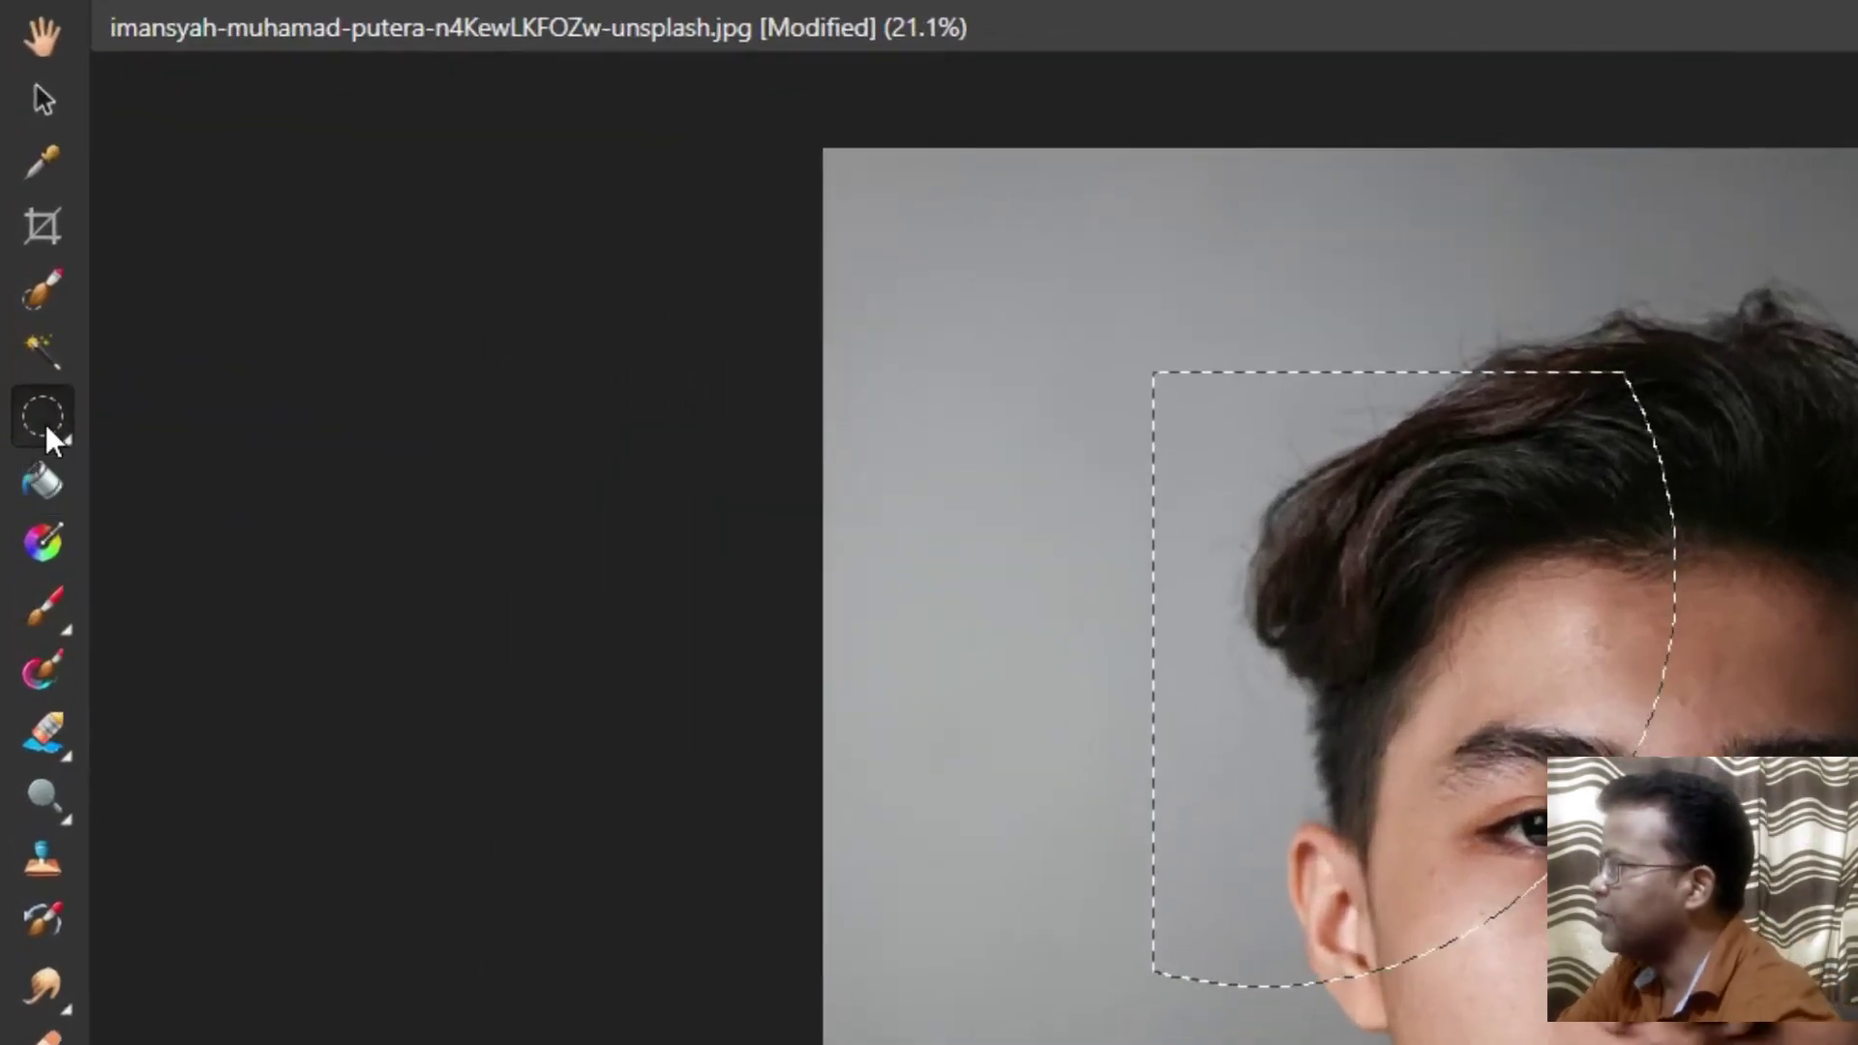
# Step: Switch back to the Rectangular Marquee Tool and clear the selection over the hair
pyautogui.click(44, 423)
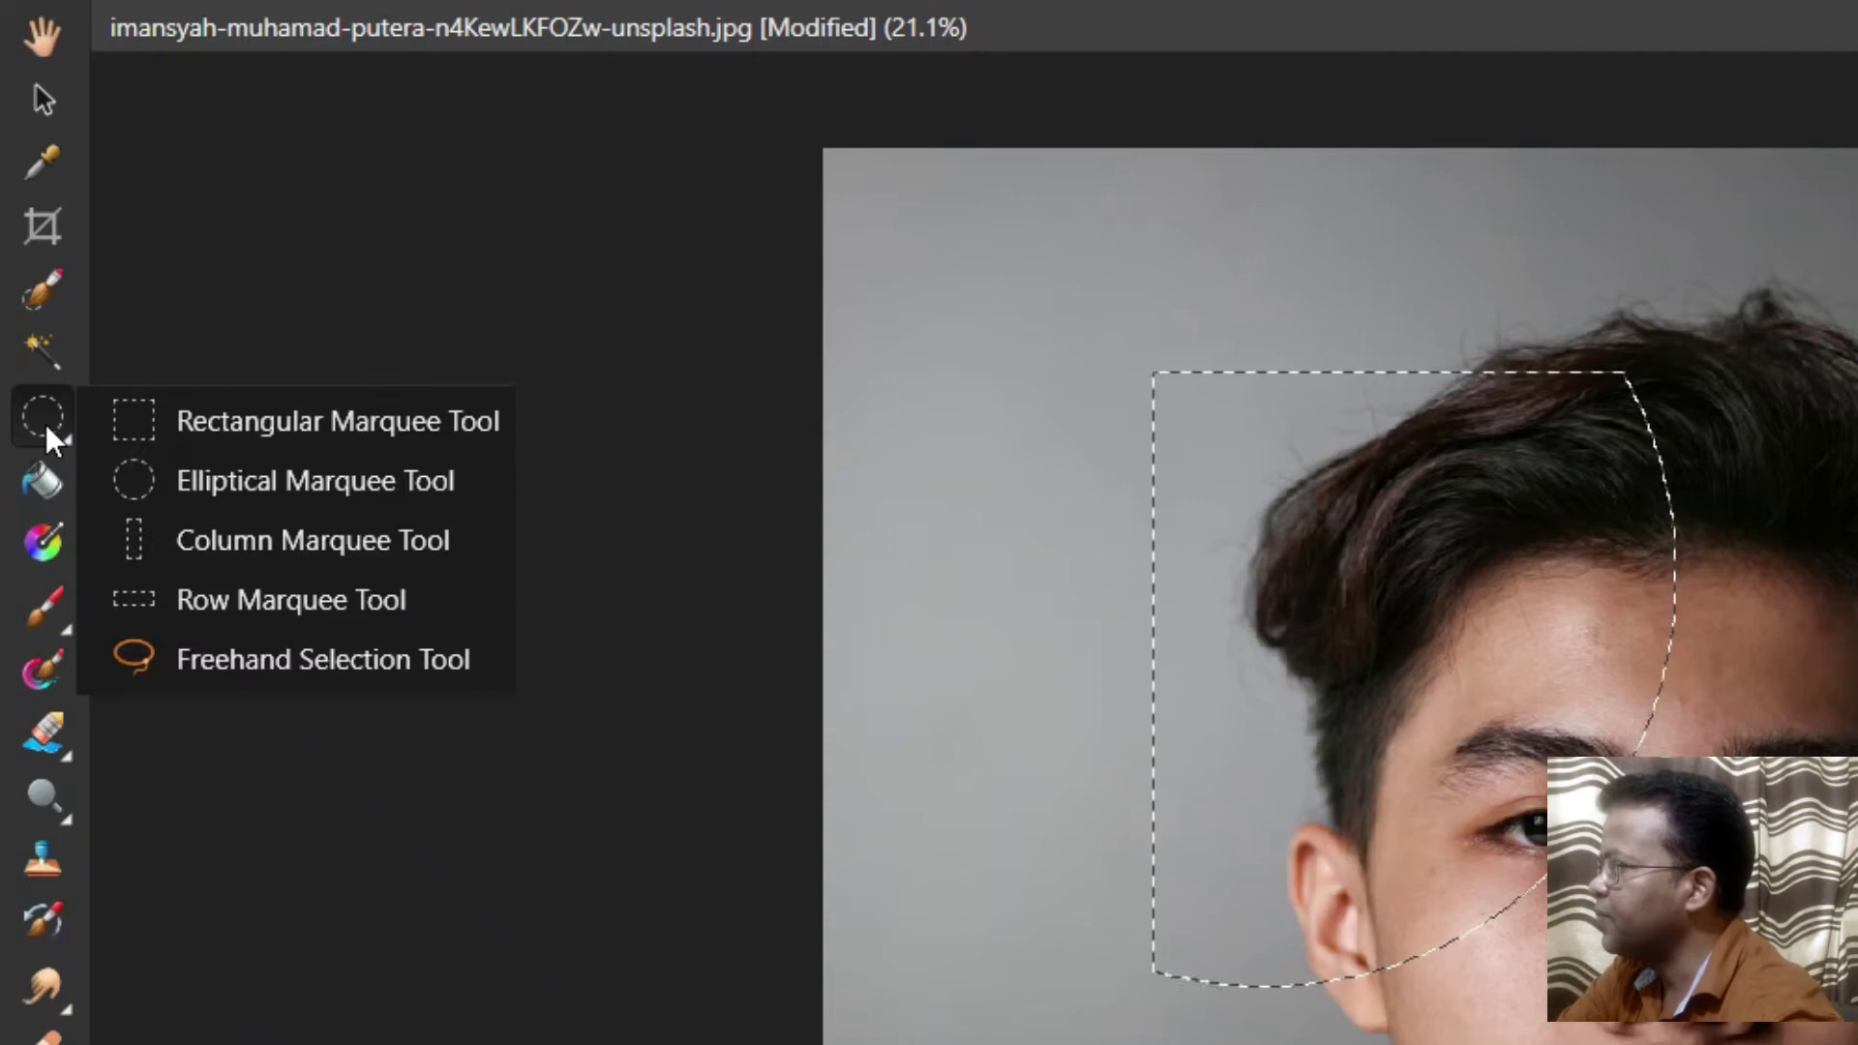
pyautogui.click(291, 420)
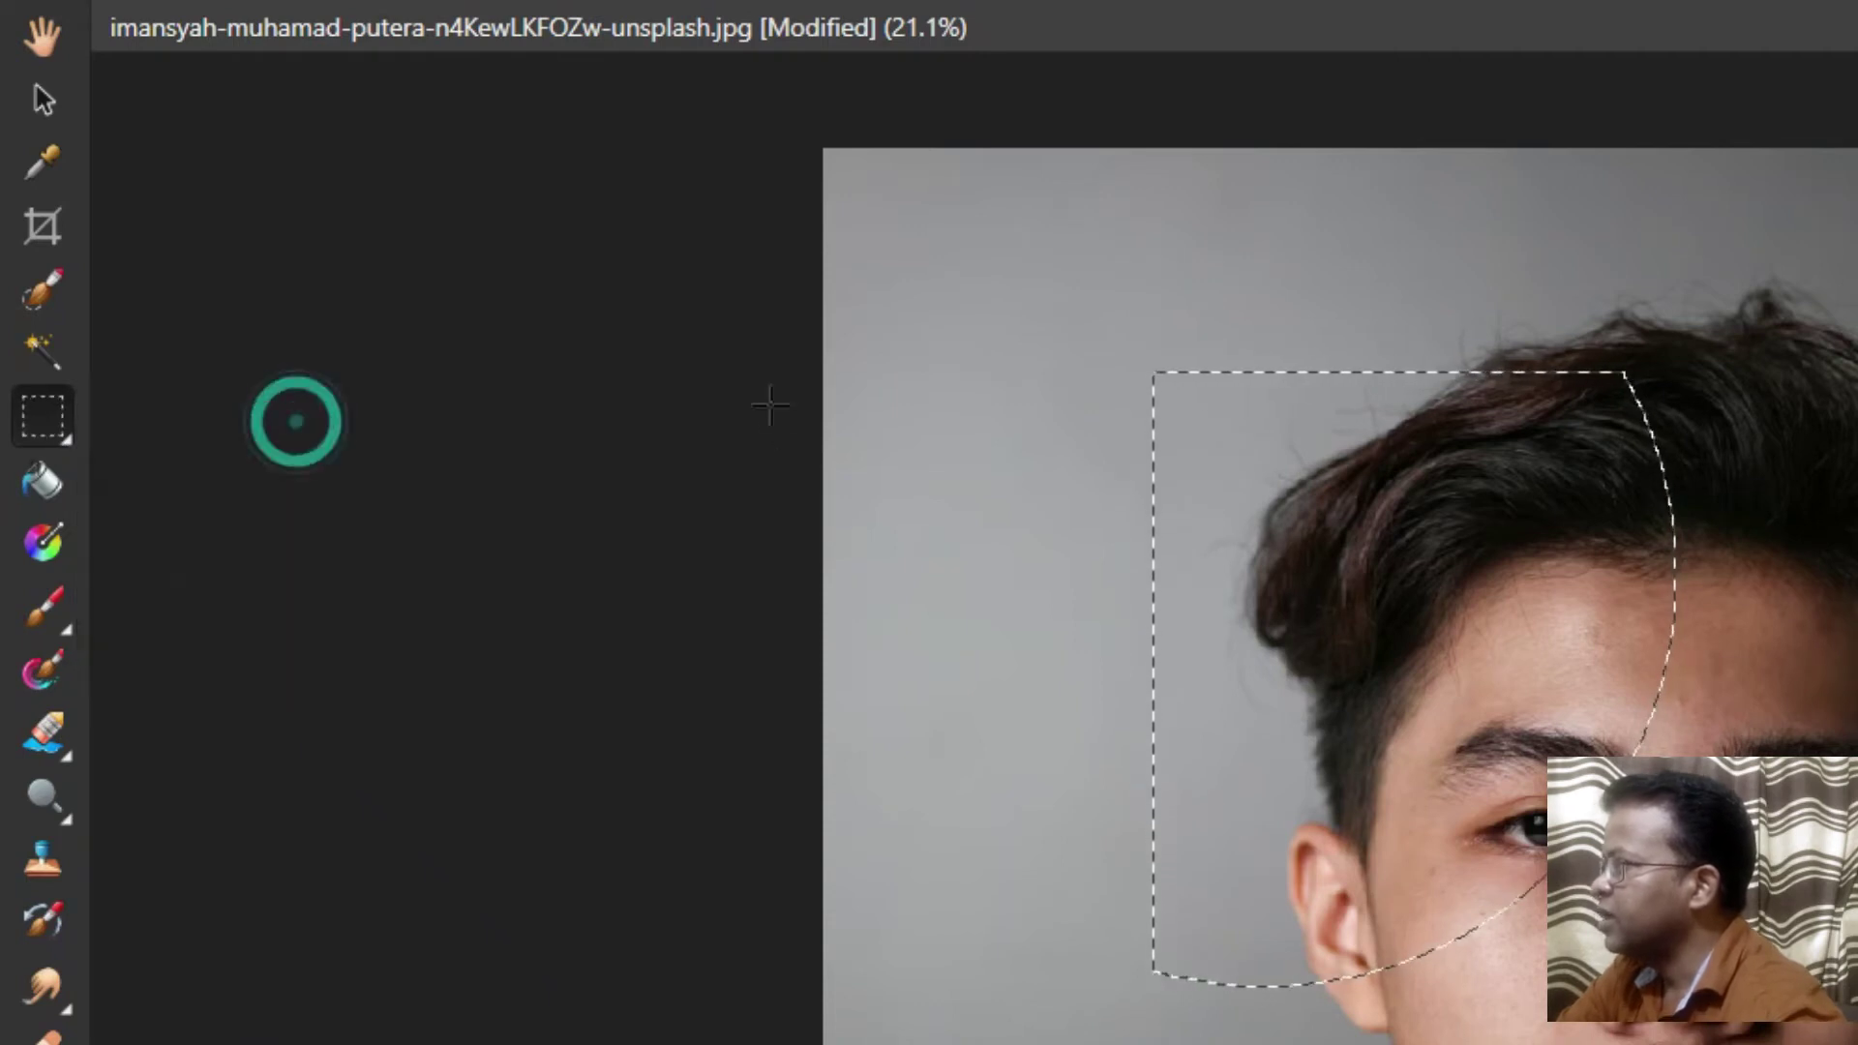
pyautogui.click(514, 373)
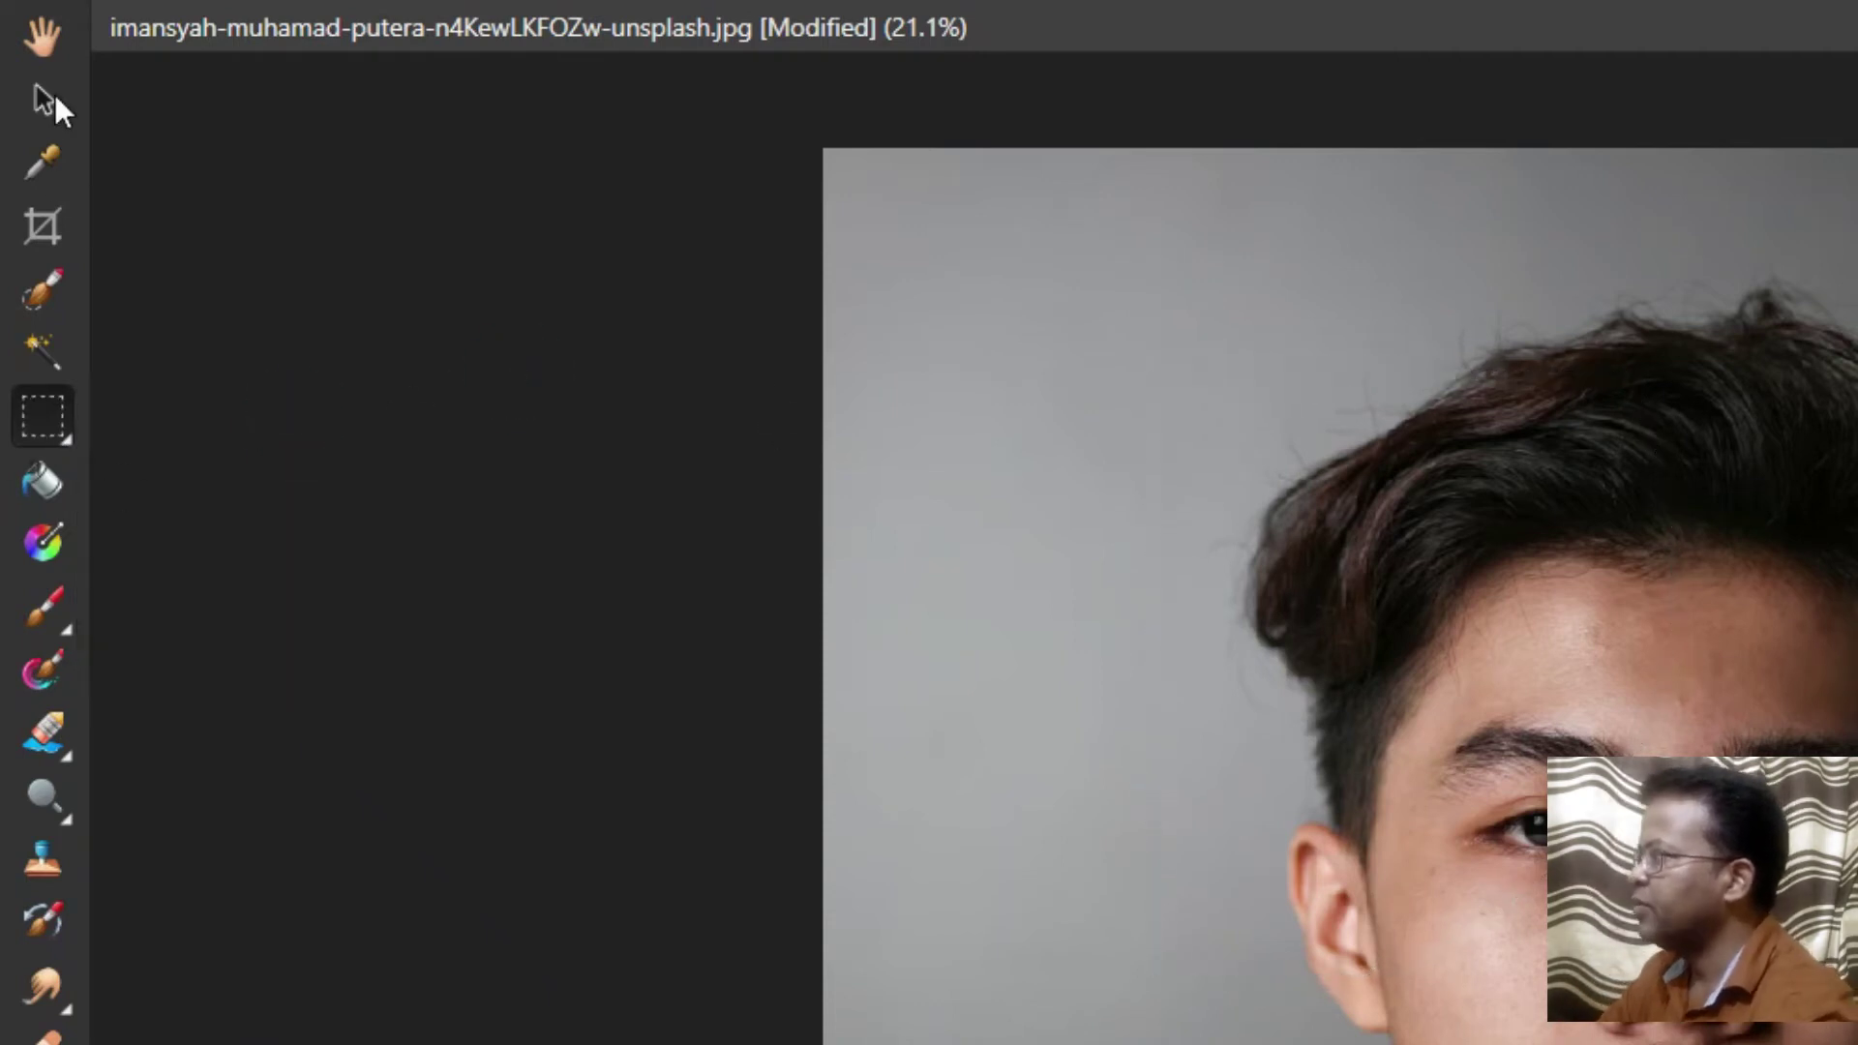
# Step: Cycle through the marquee tools until the Row Marquee Tool is active
pyautogui.click(48, 99)
pyautogui.press('m')
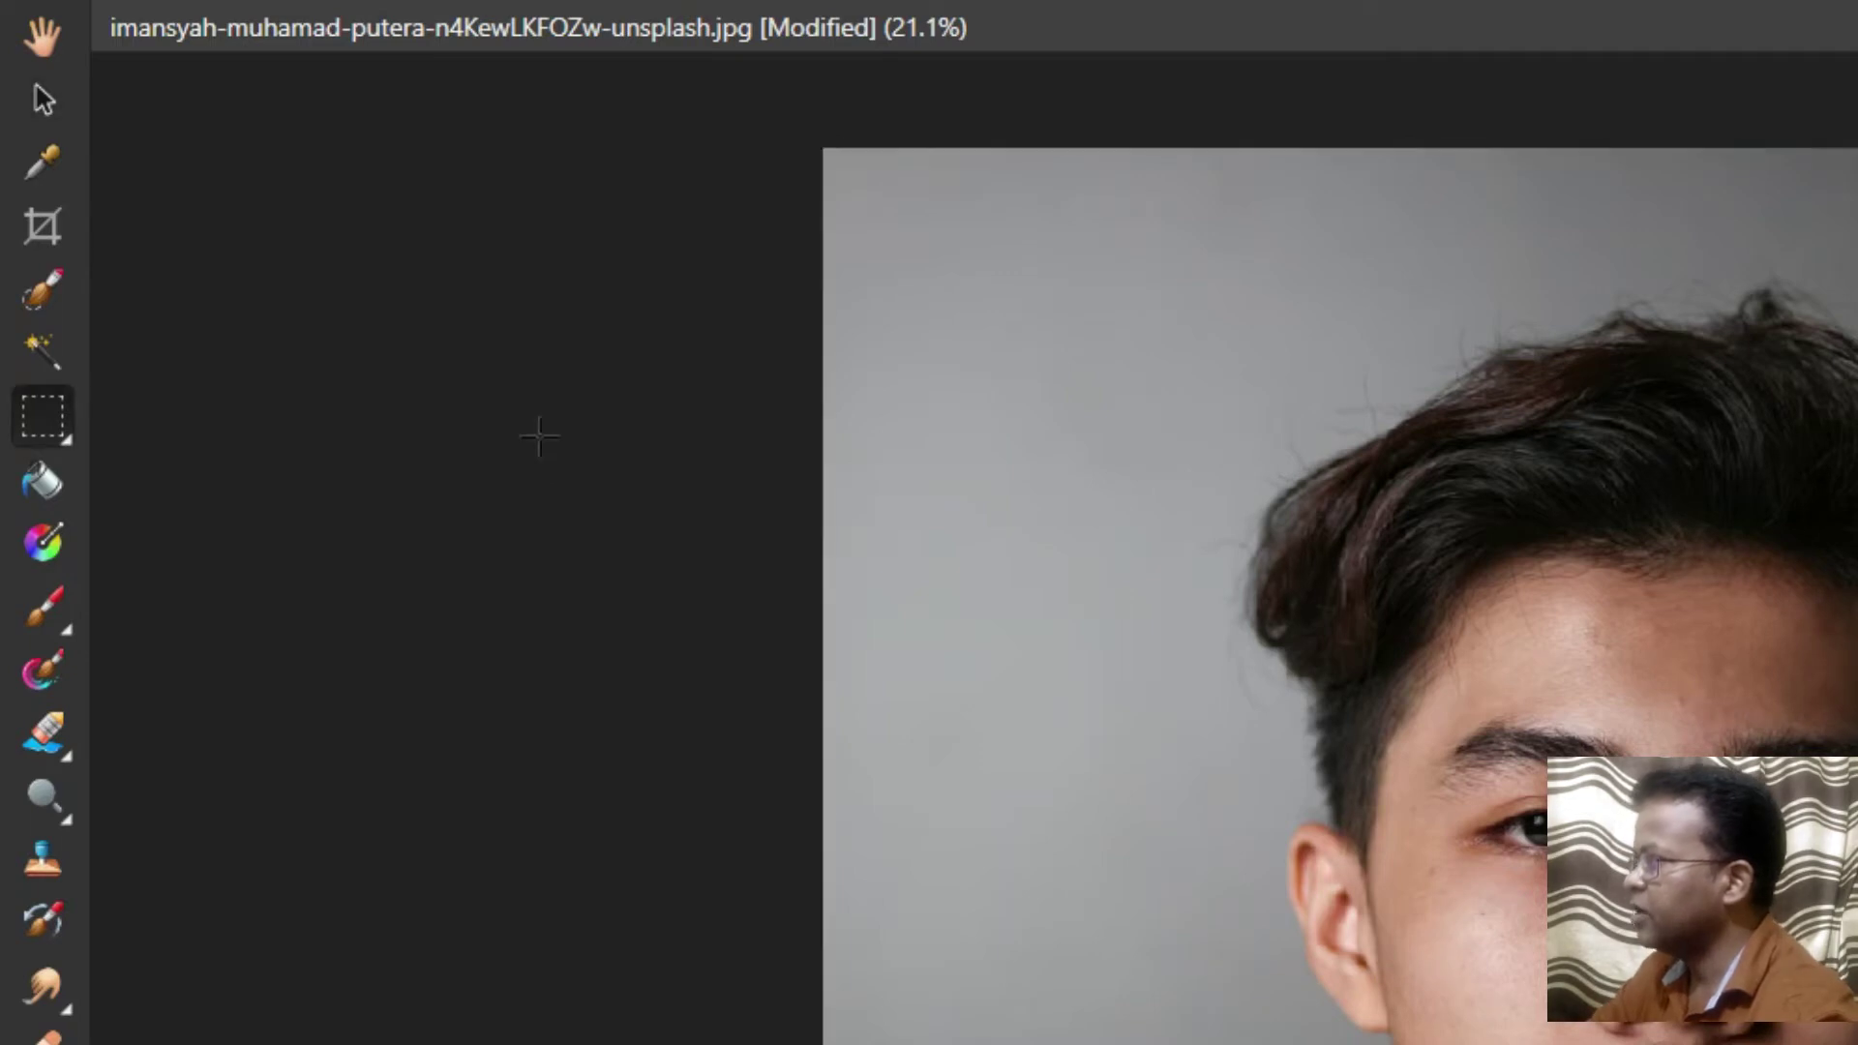
pyautogui.press('m')
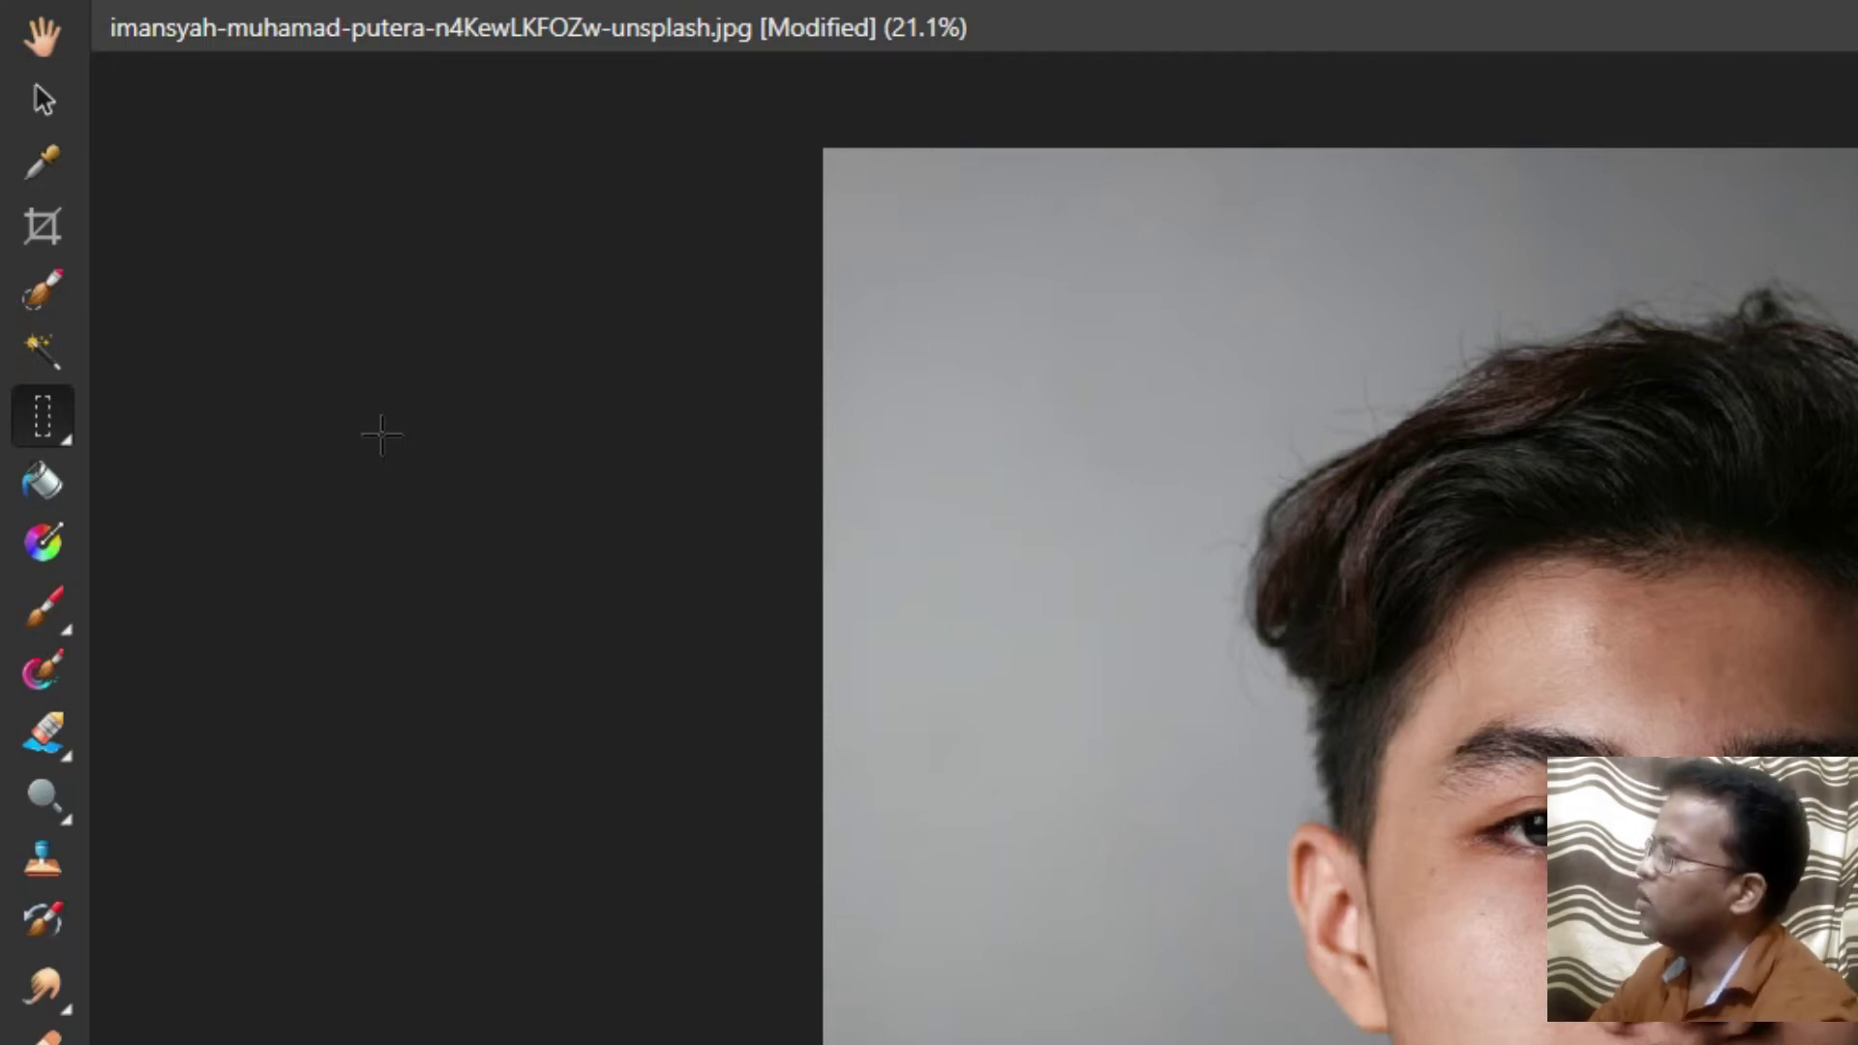
pyautogui.press('m')
pyautogui.press('m')
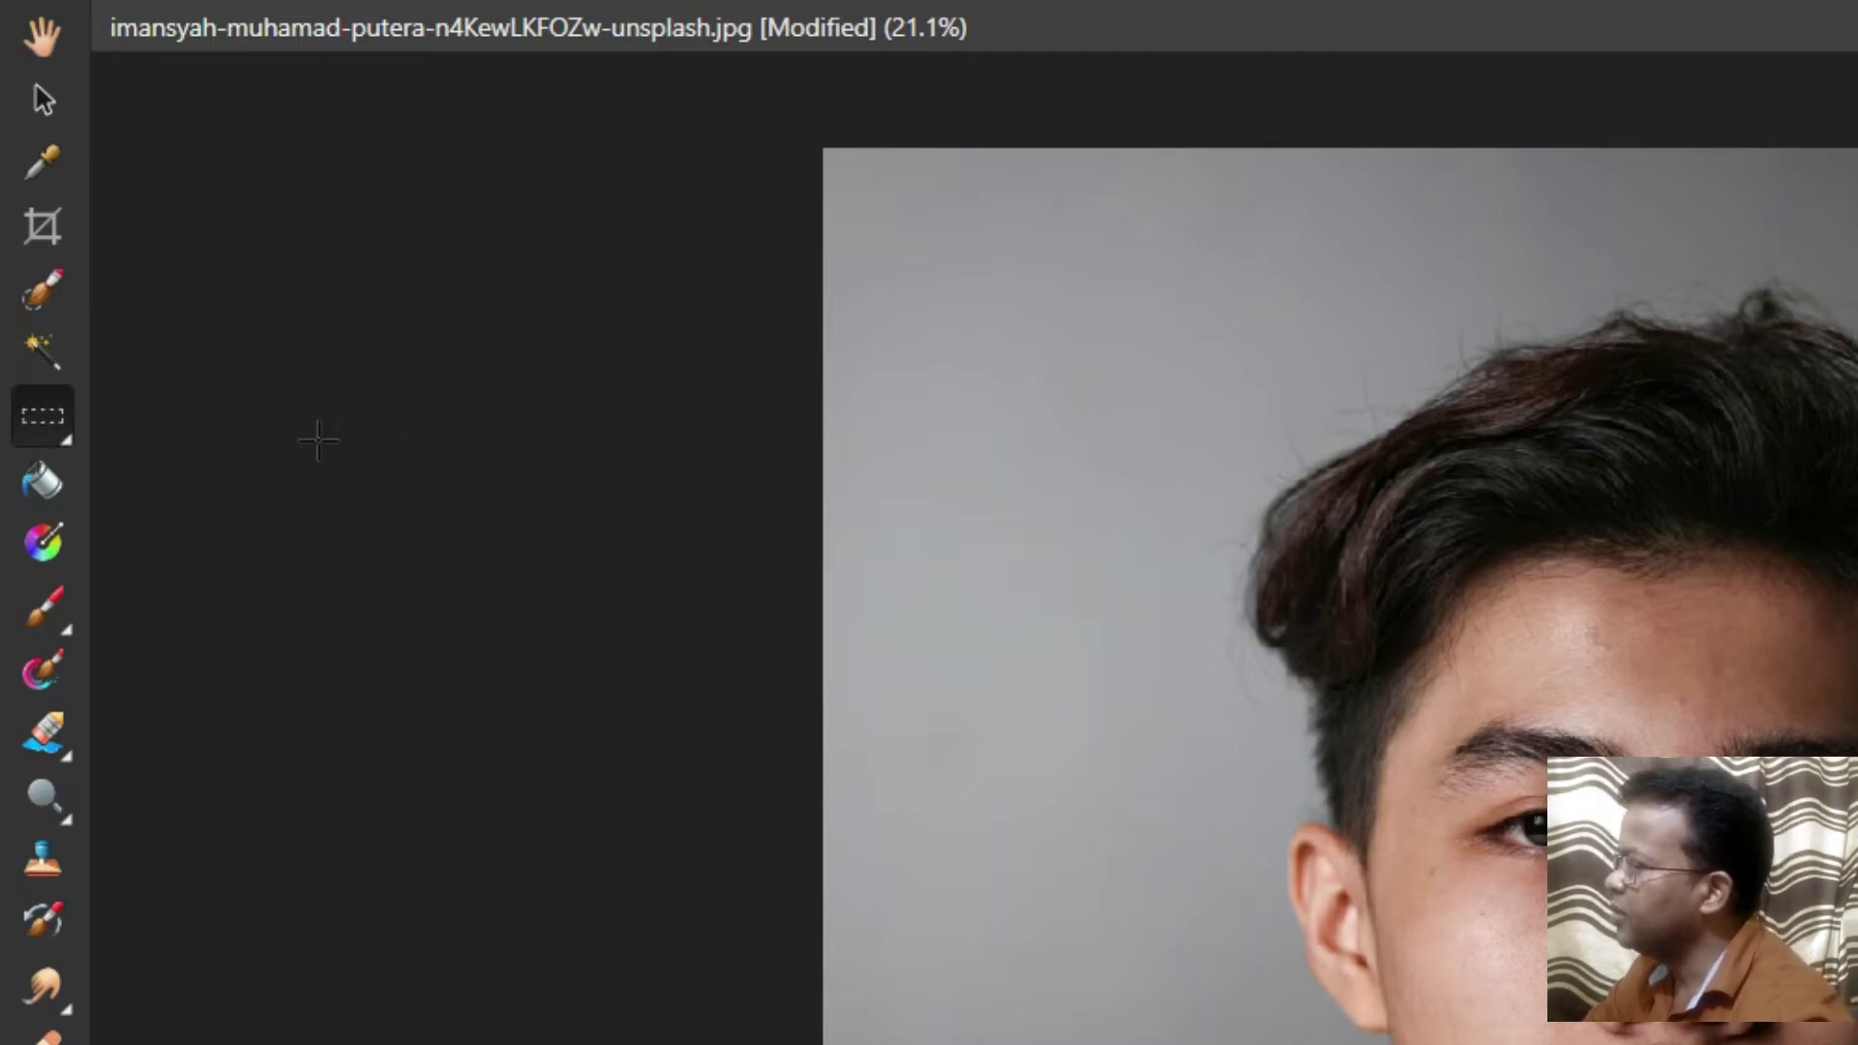
# Step: With the Rectangular Marquee Tool, try wide, tall and large square selections over the portrait, and clear the last one
pyautogui.rightClick(52, 417)
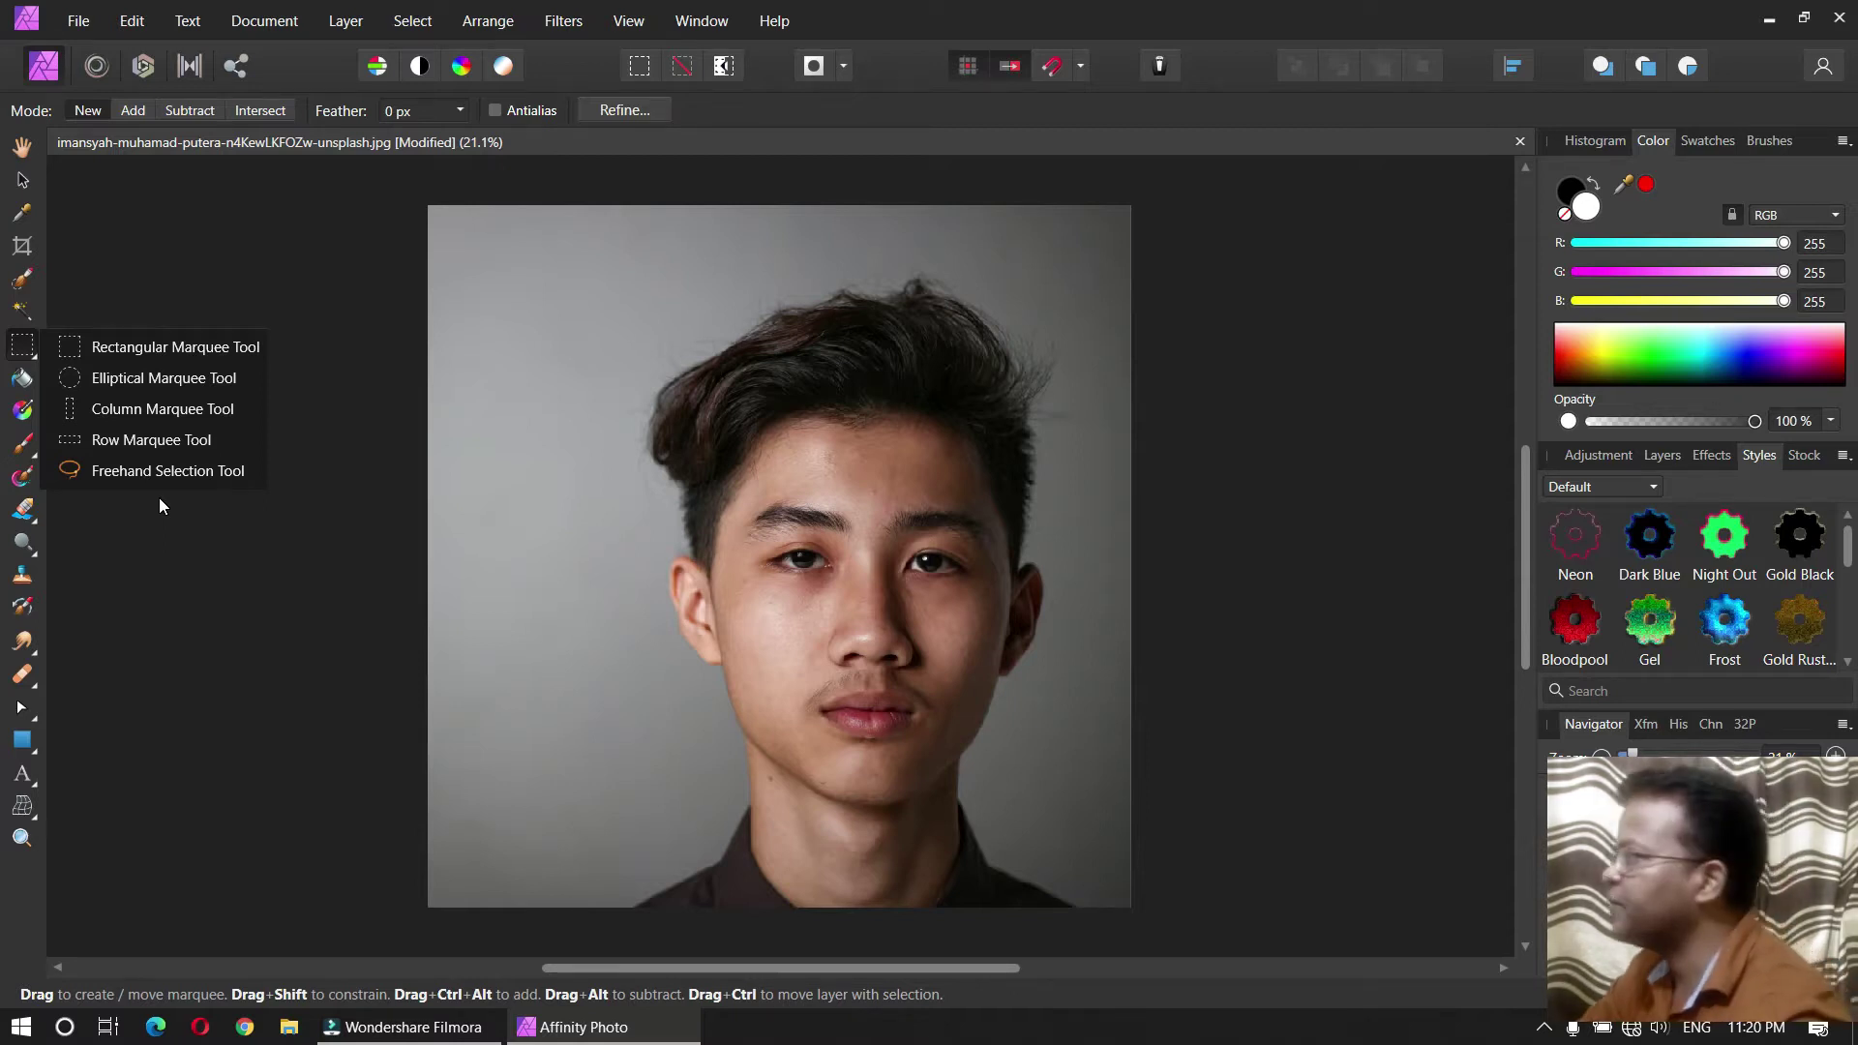
pyautogui.click(149, 355)
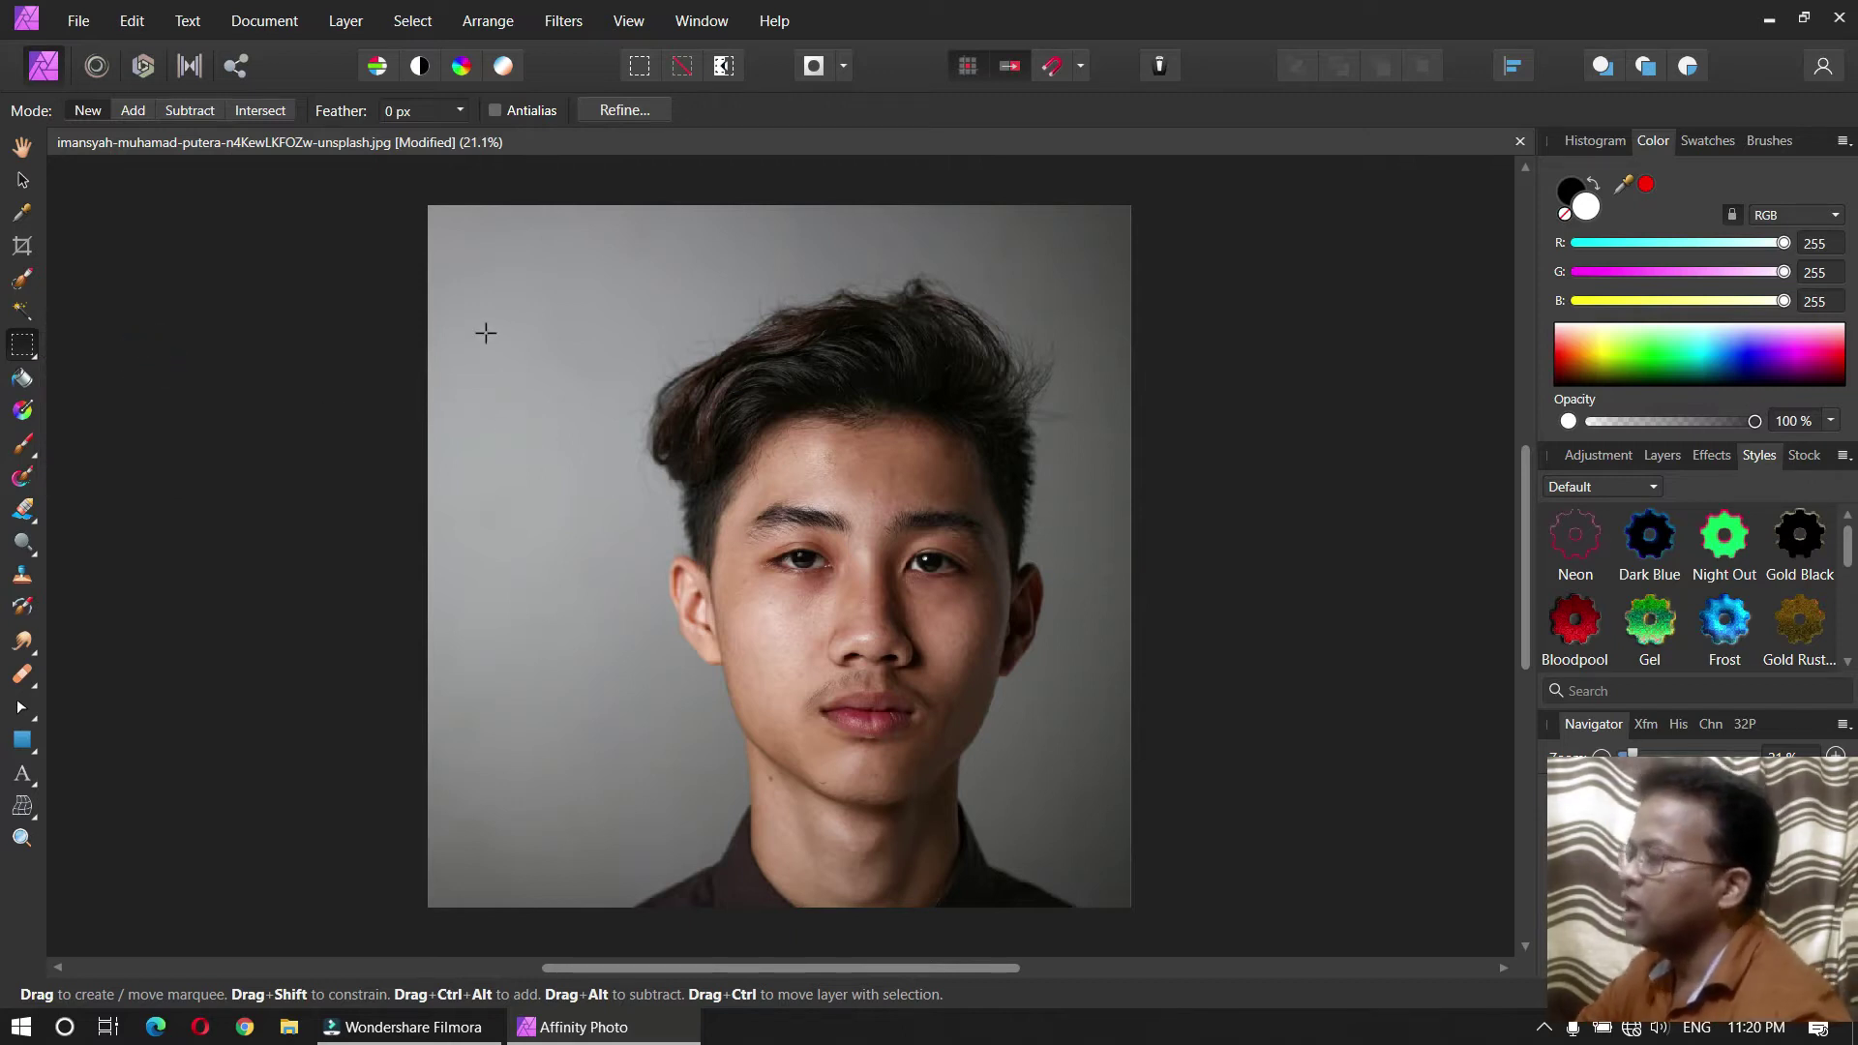
pyautogui.moveTo(472, 306); pyautogui.dragTo(1071, 596)
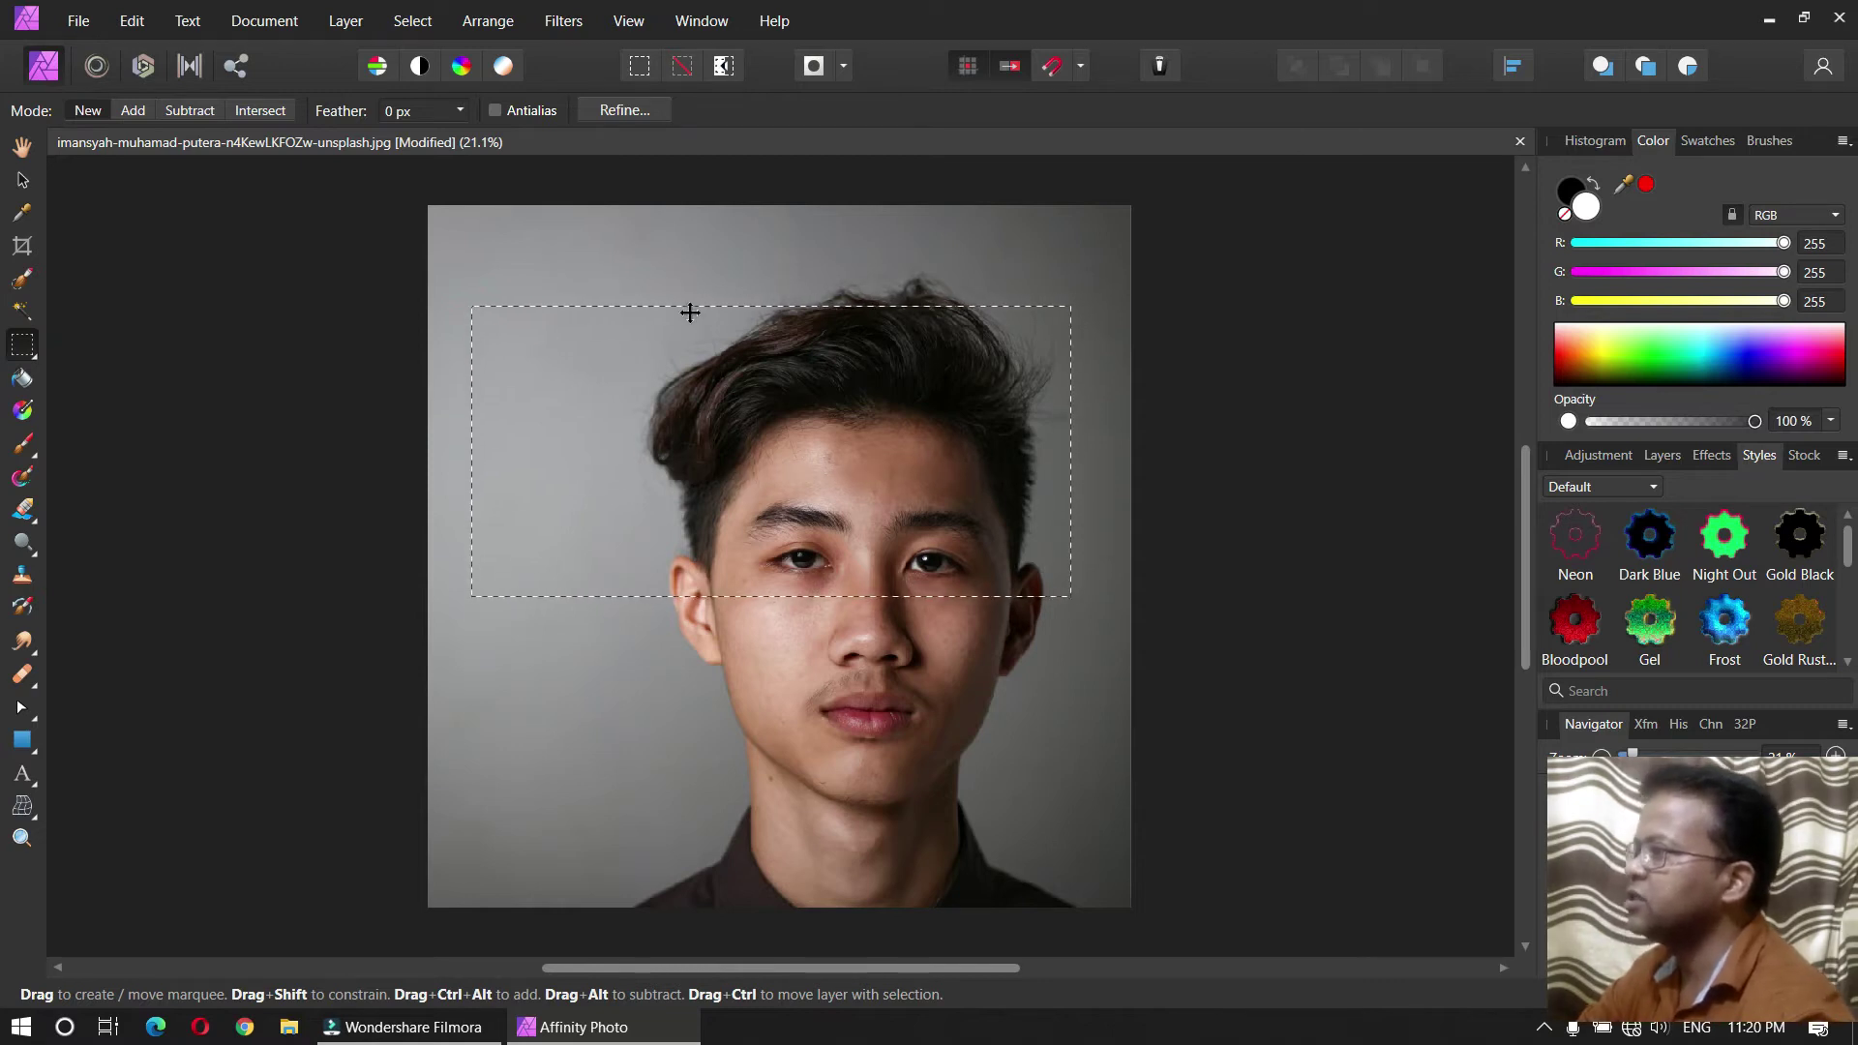
pyautogui.moveTo(505, 240); pyautogui.dragTo(815, 870)
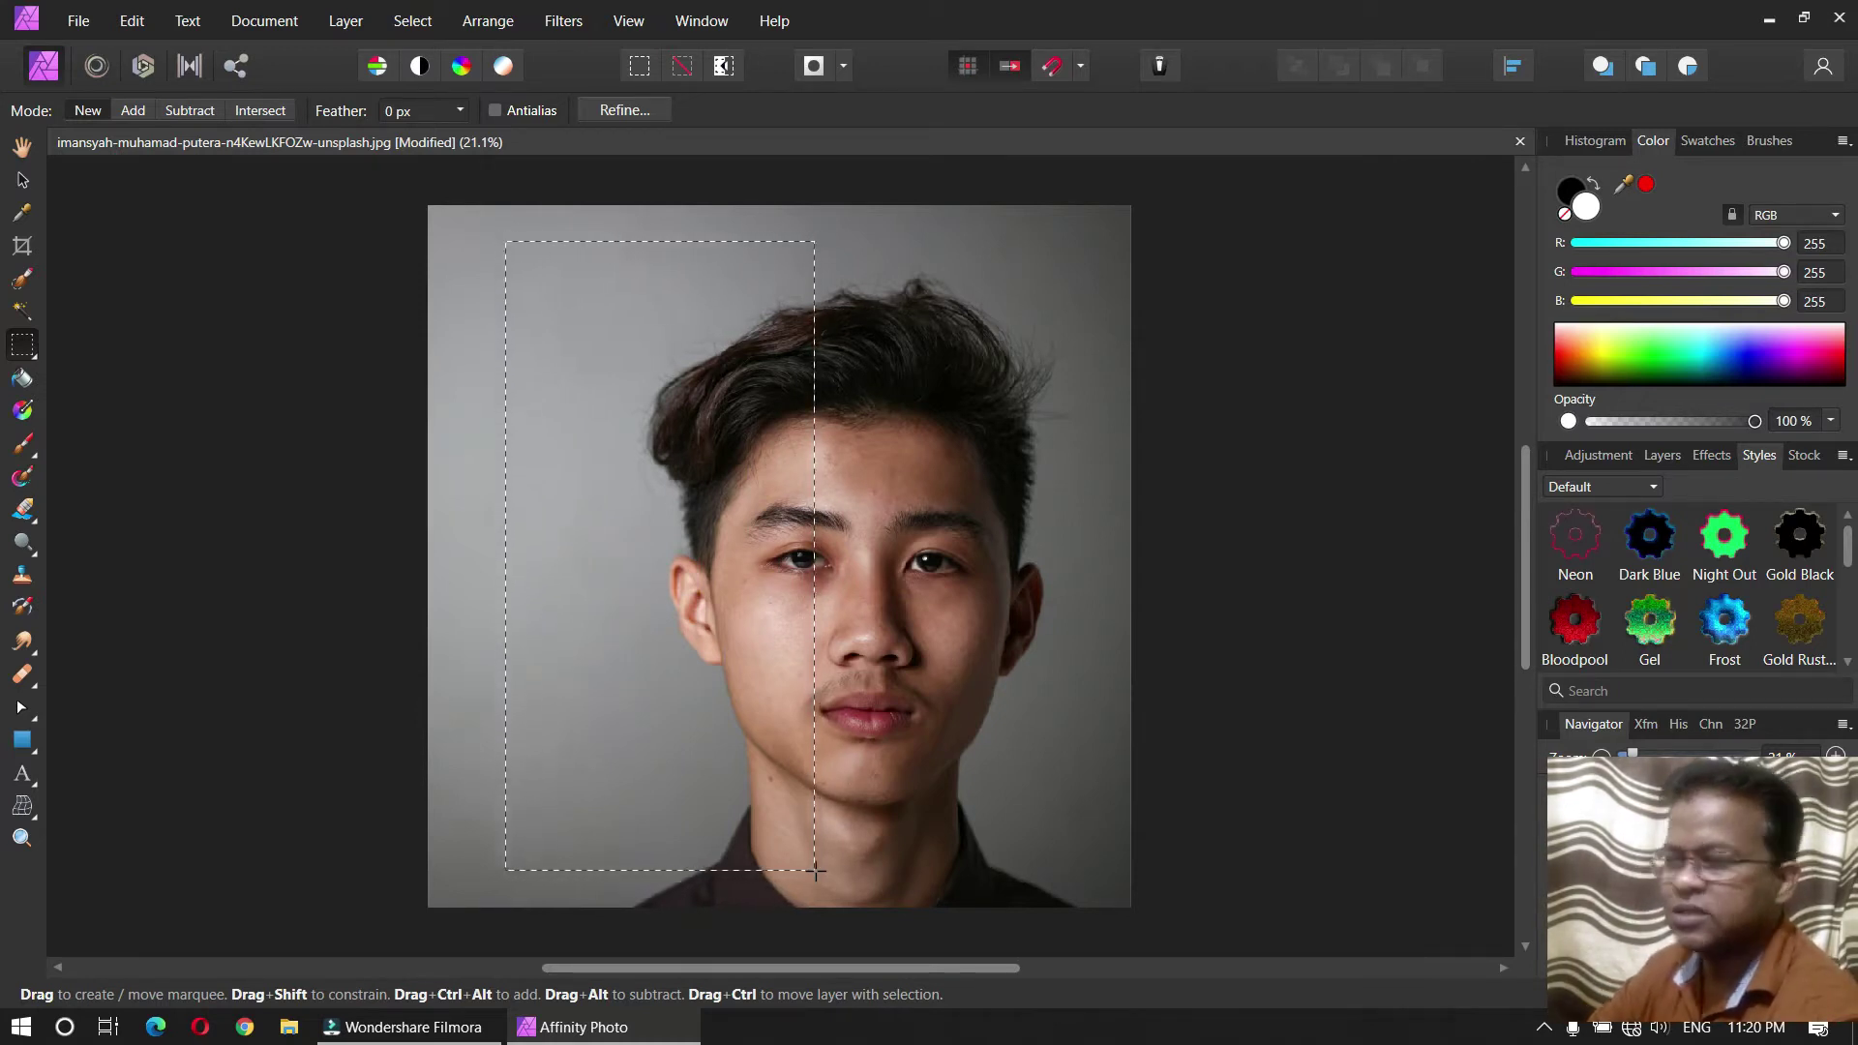
pyautogui.click(480, 374)
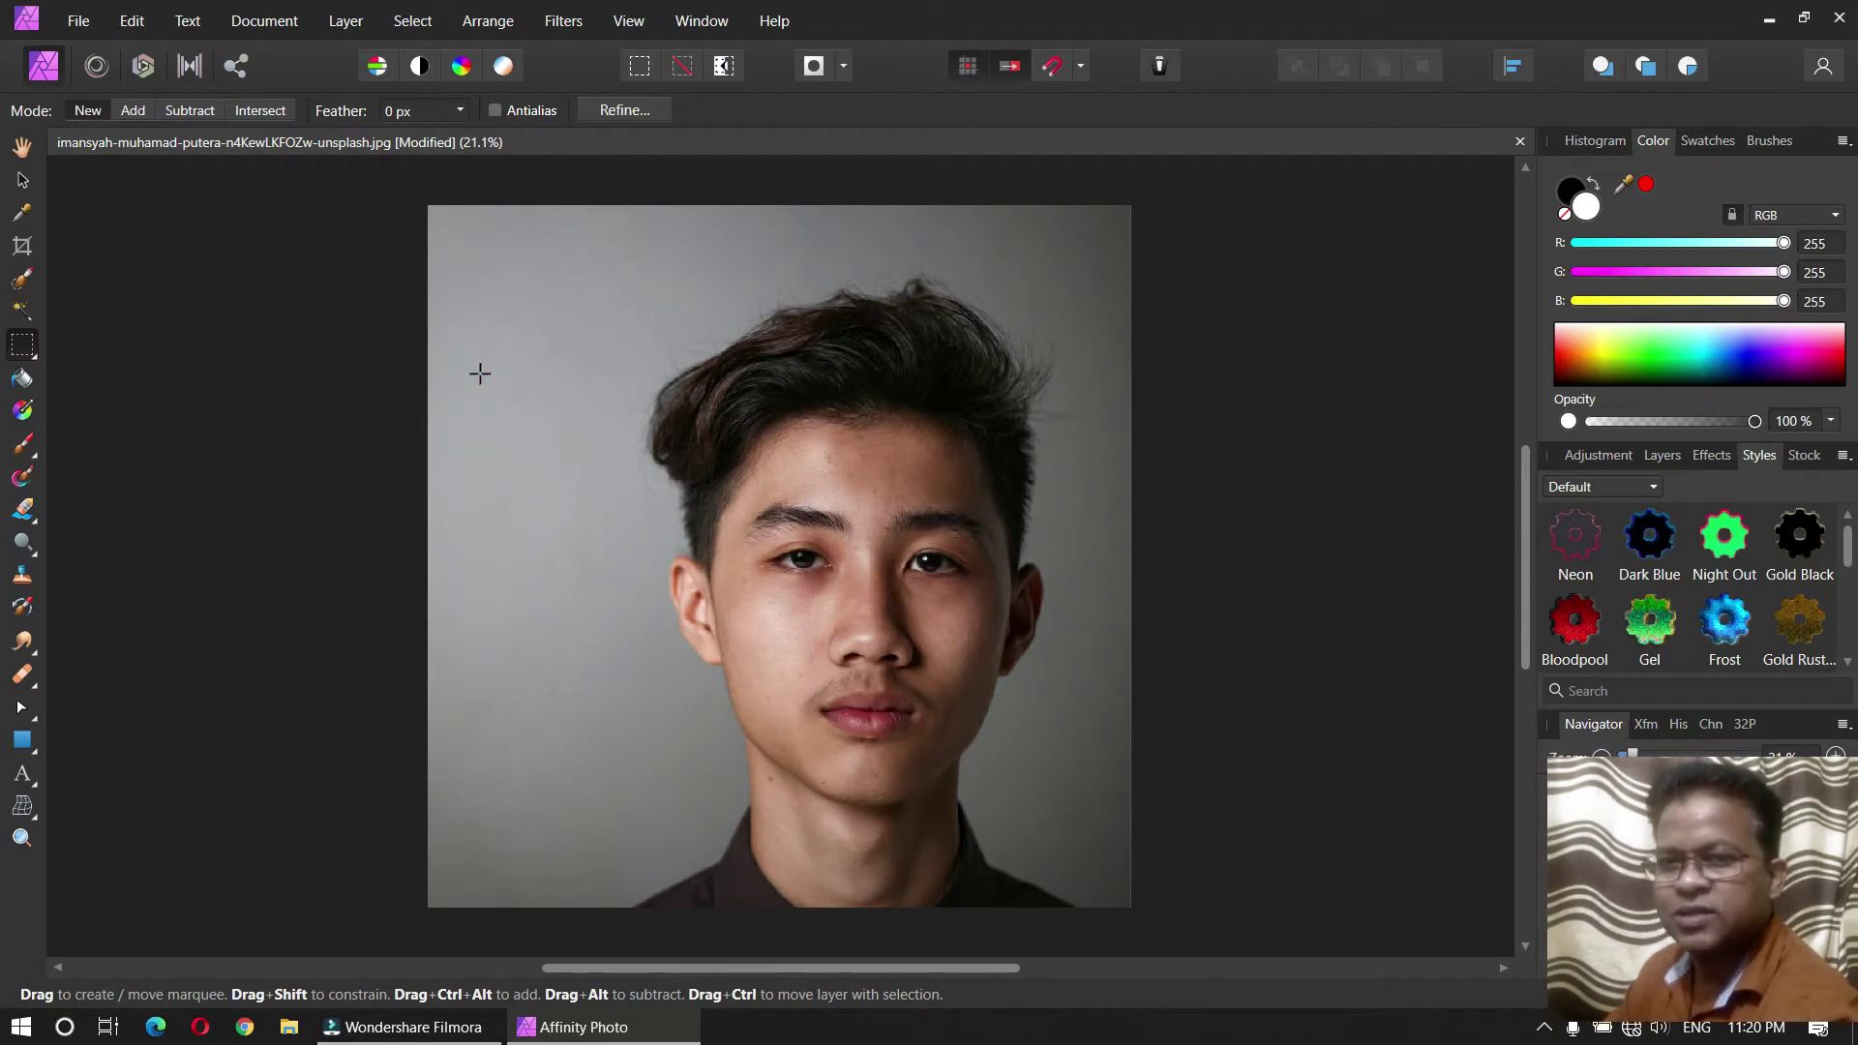
pyautogui.moveTo(473, 278); pyautogui.dragTo(995, 800)
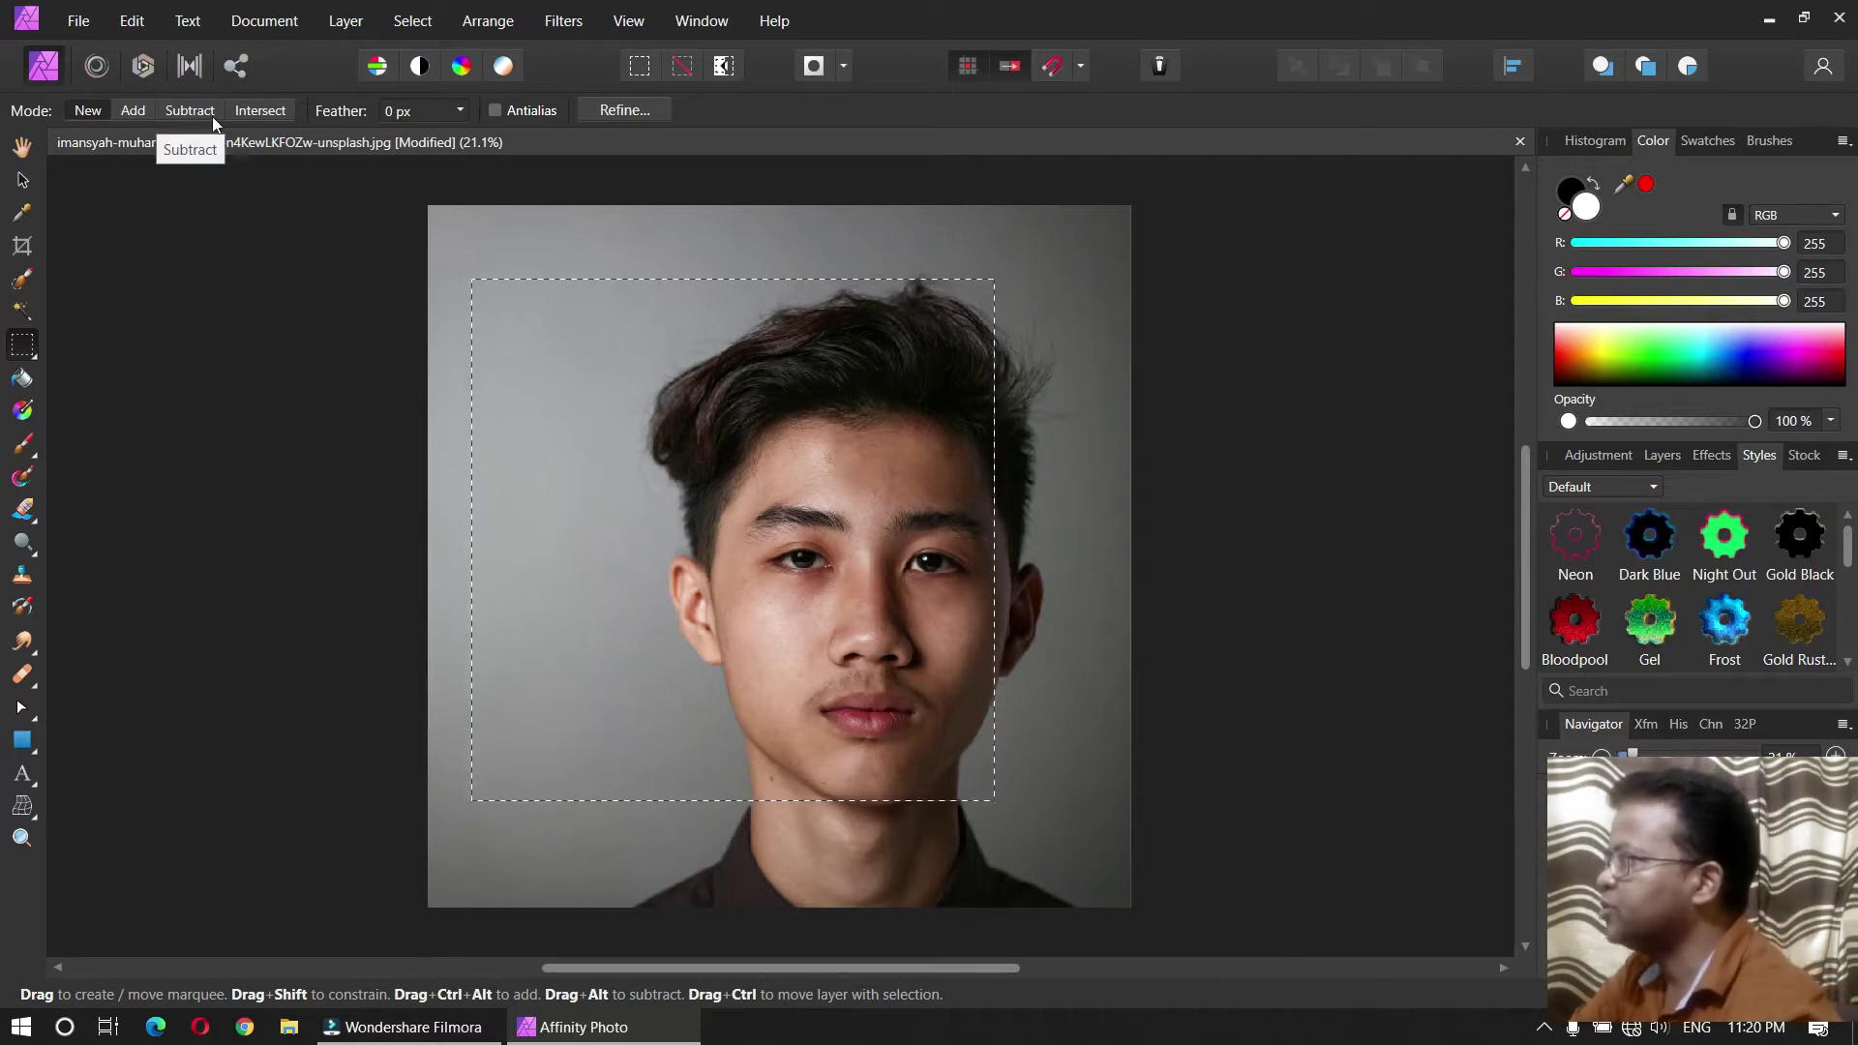
pyautogui.click(477, 253)
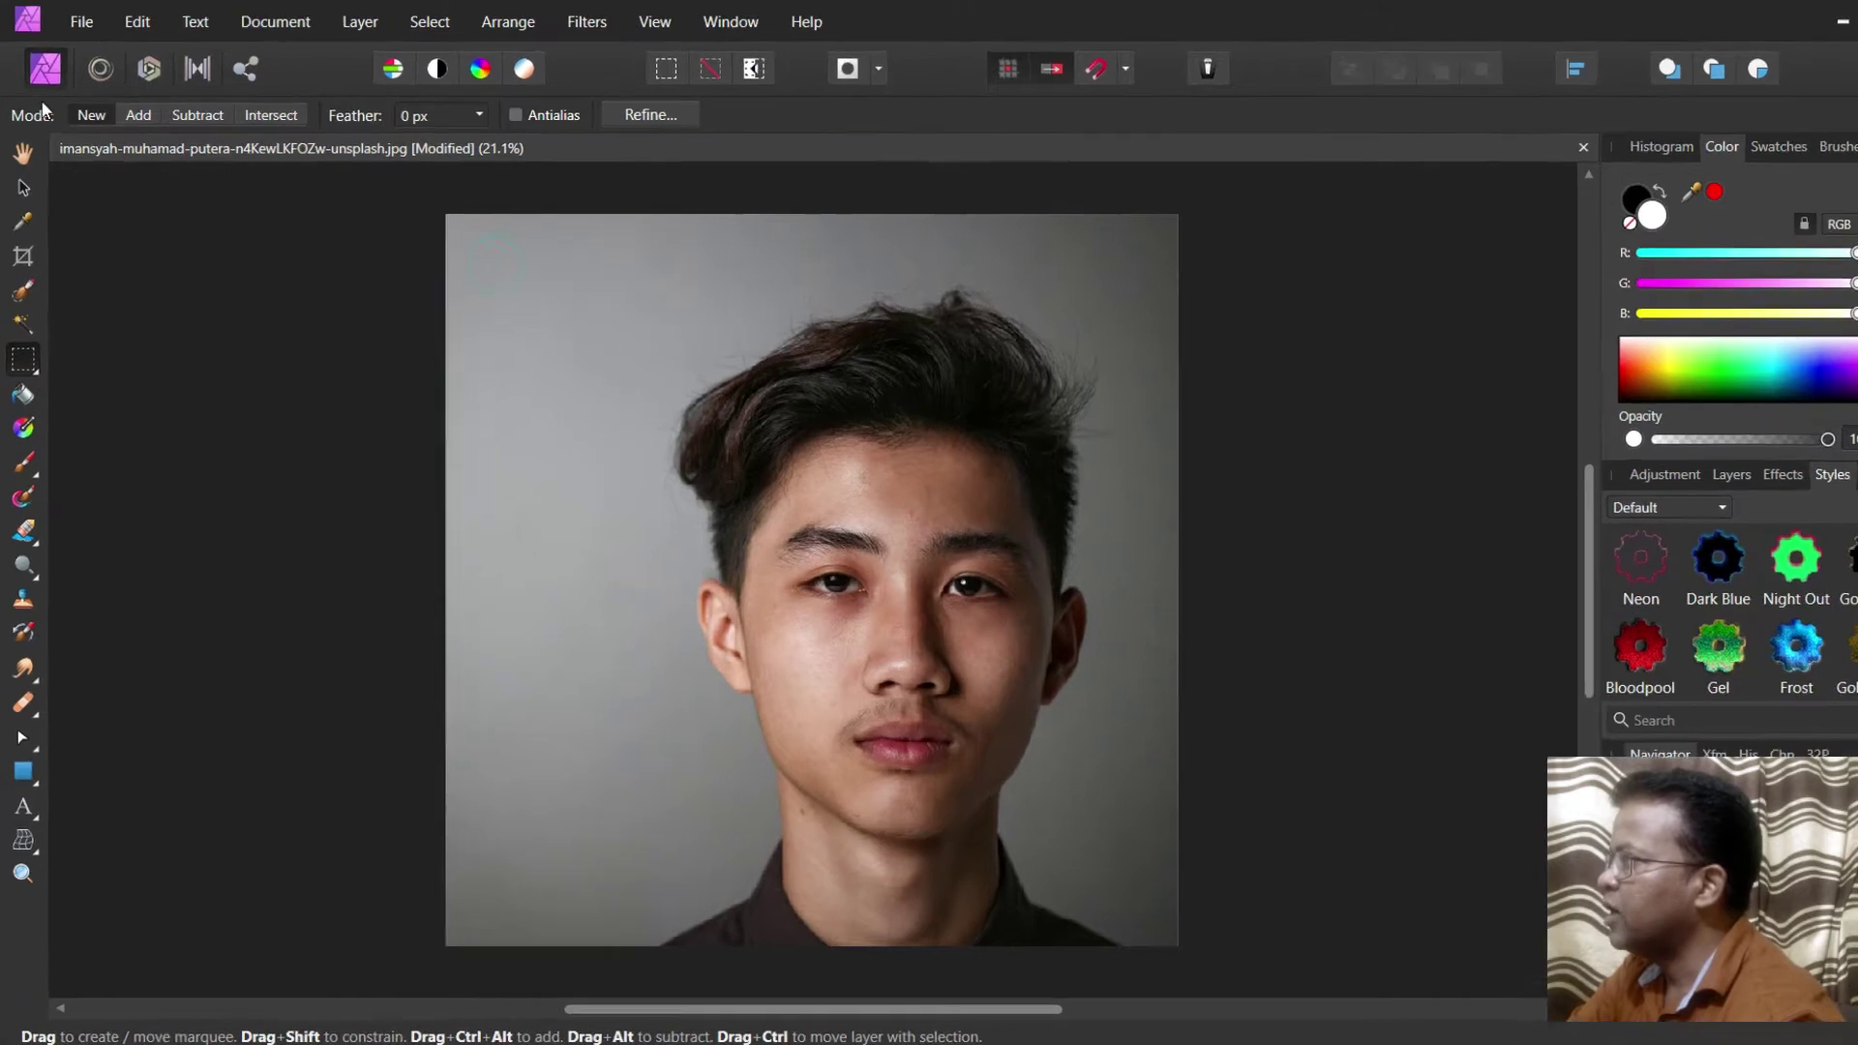
# Step: In New mode, draw successive rectangular selections around the portrait, ending with a narrow one over the ear on the photo's right side
pyautogui.moveTo(485, 284); pyautogui.dragTo(764, 547)
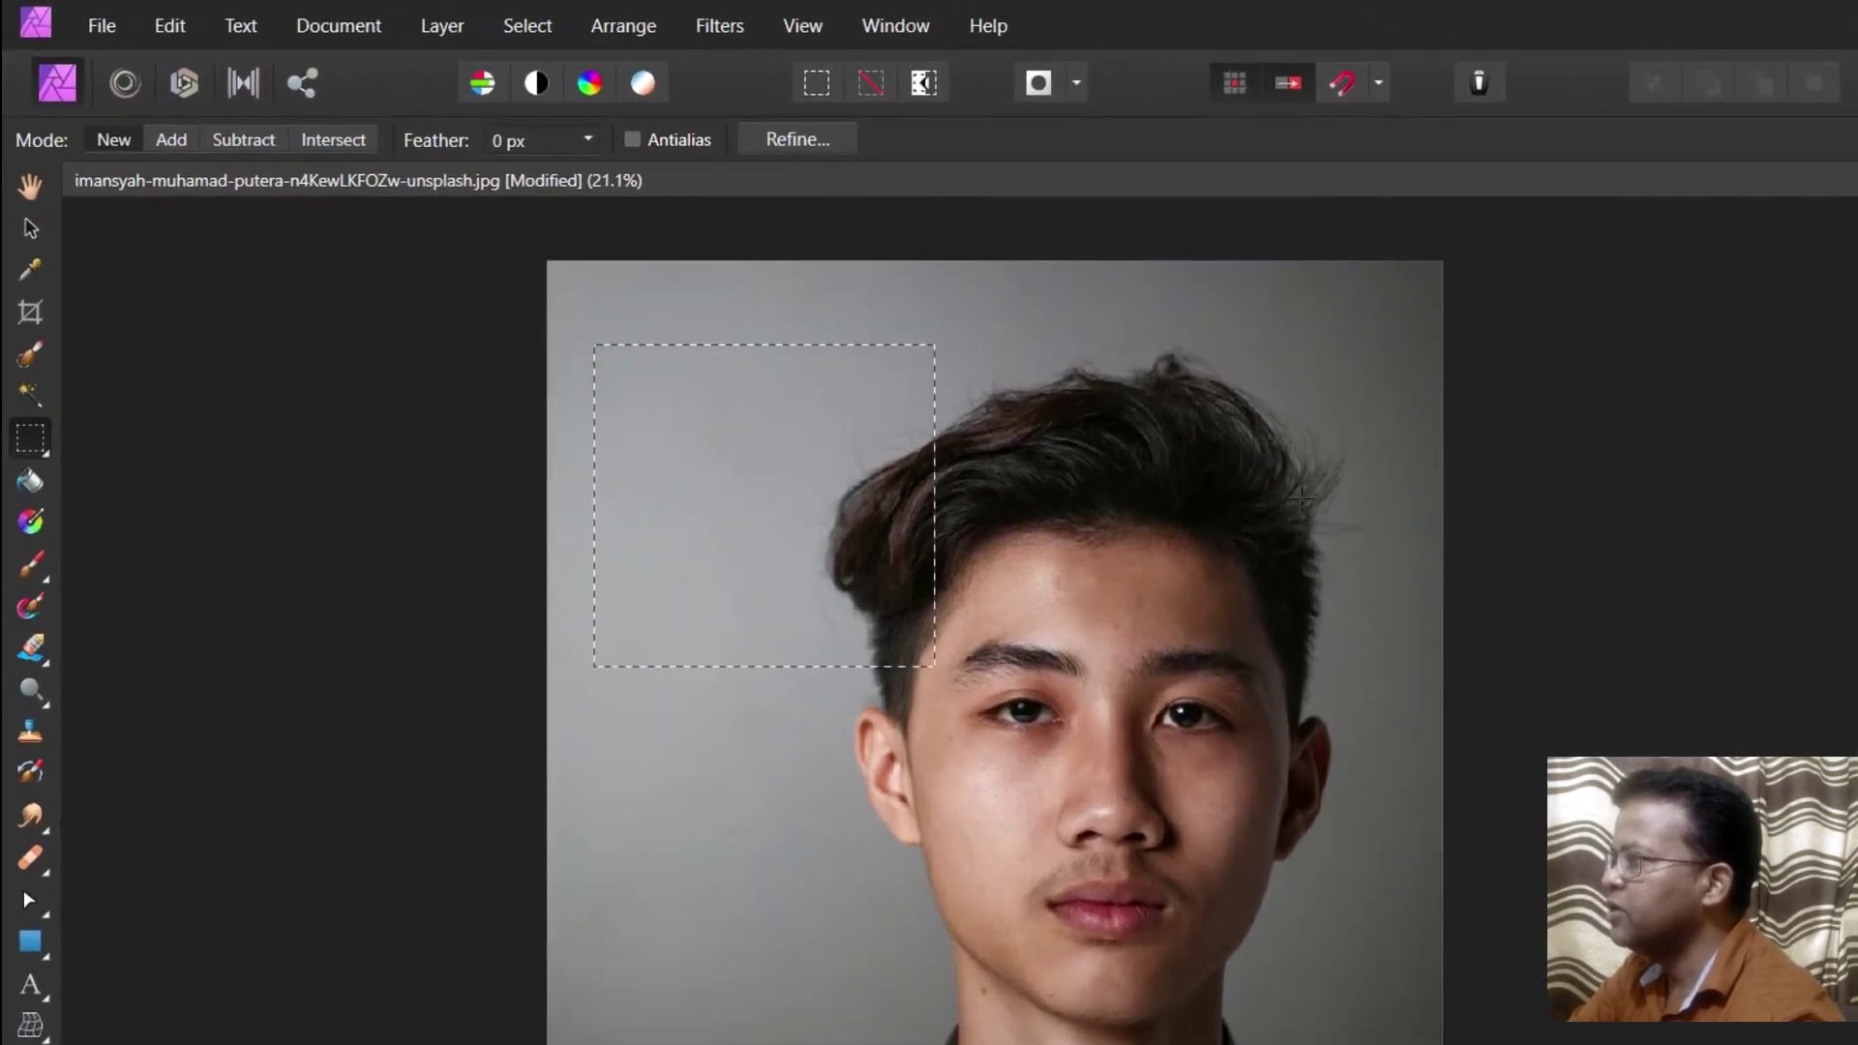
pyautogui.moveTo(1302, 498); pyautogui.dragTo(1066, 789)
pyautogui.moveTo(755, 1042); pyautogui.dragTo(1267, 858)
pyautogui.click(1333, 876)
pyautogui.moveTo(1371, 1043); pyautogui.dragTo(1284, 705)
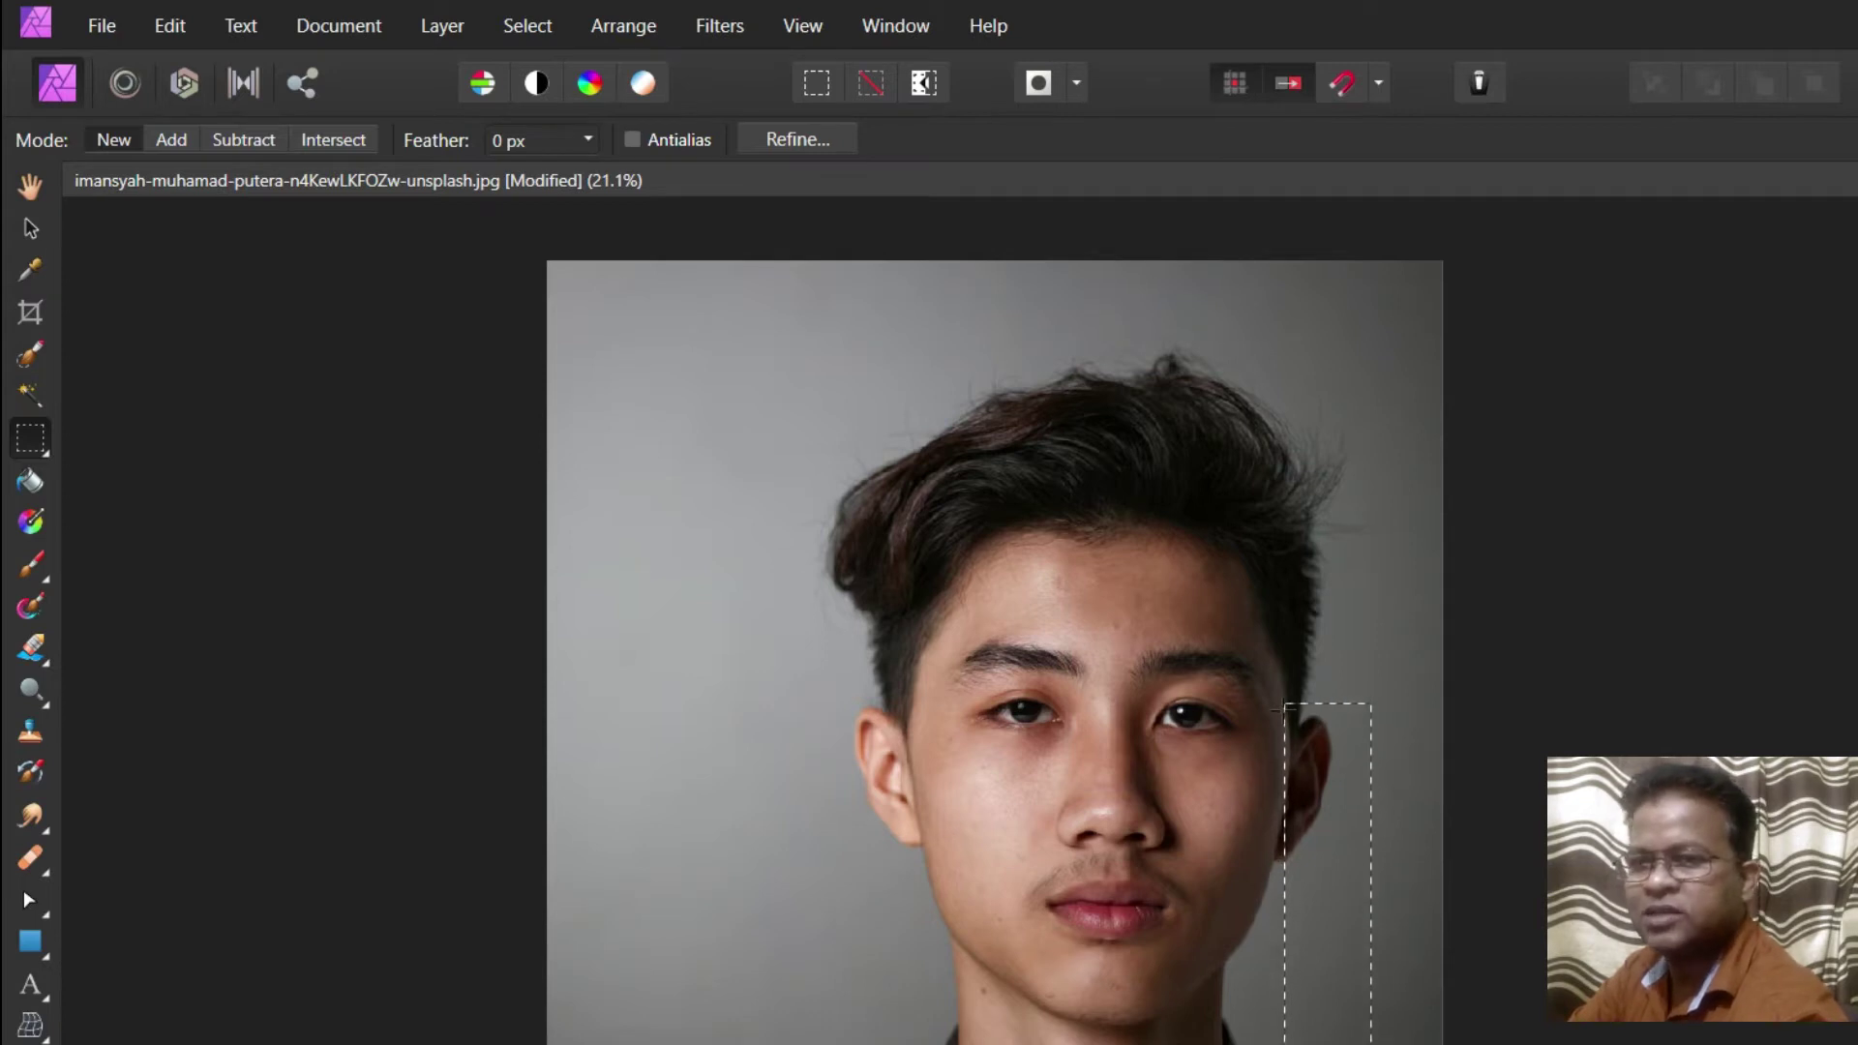
# Step: In Add mode, extend the selection with five overlapping rectangles over the lower face, the photo's left side, the forehead, the hair and the background
pyautogui.click(159, 135)
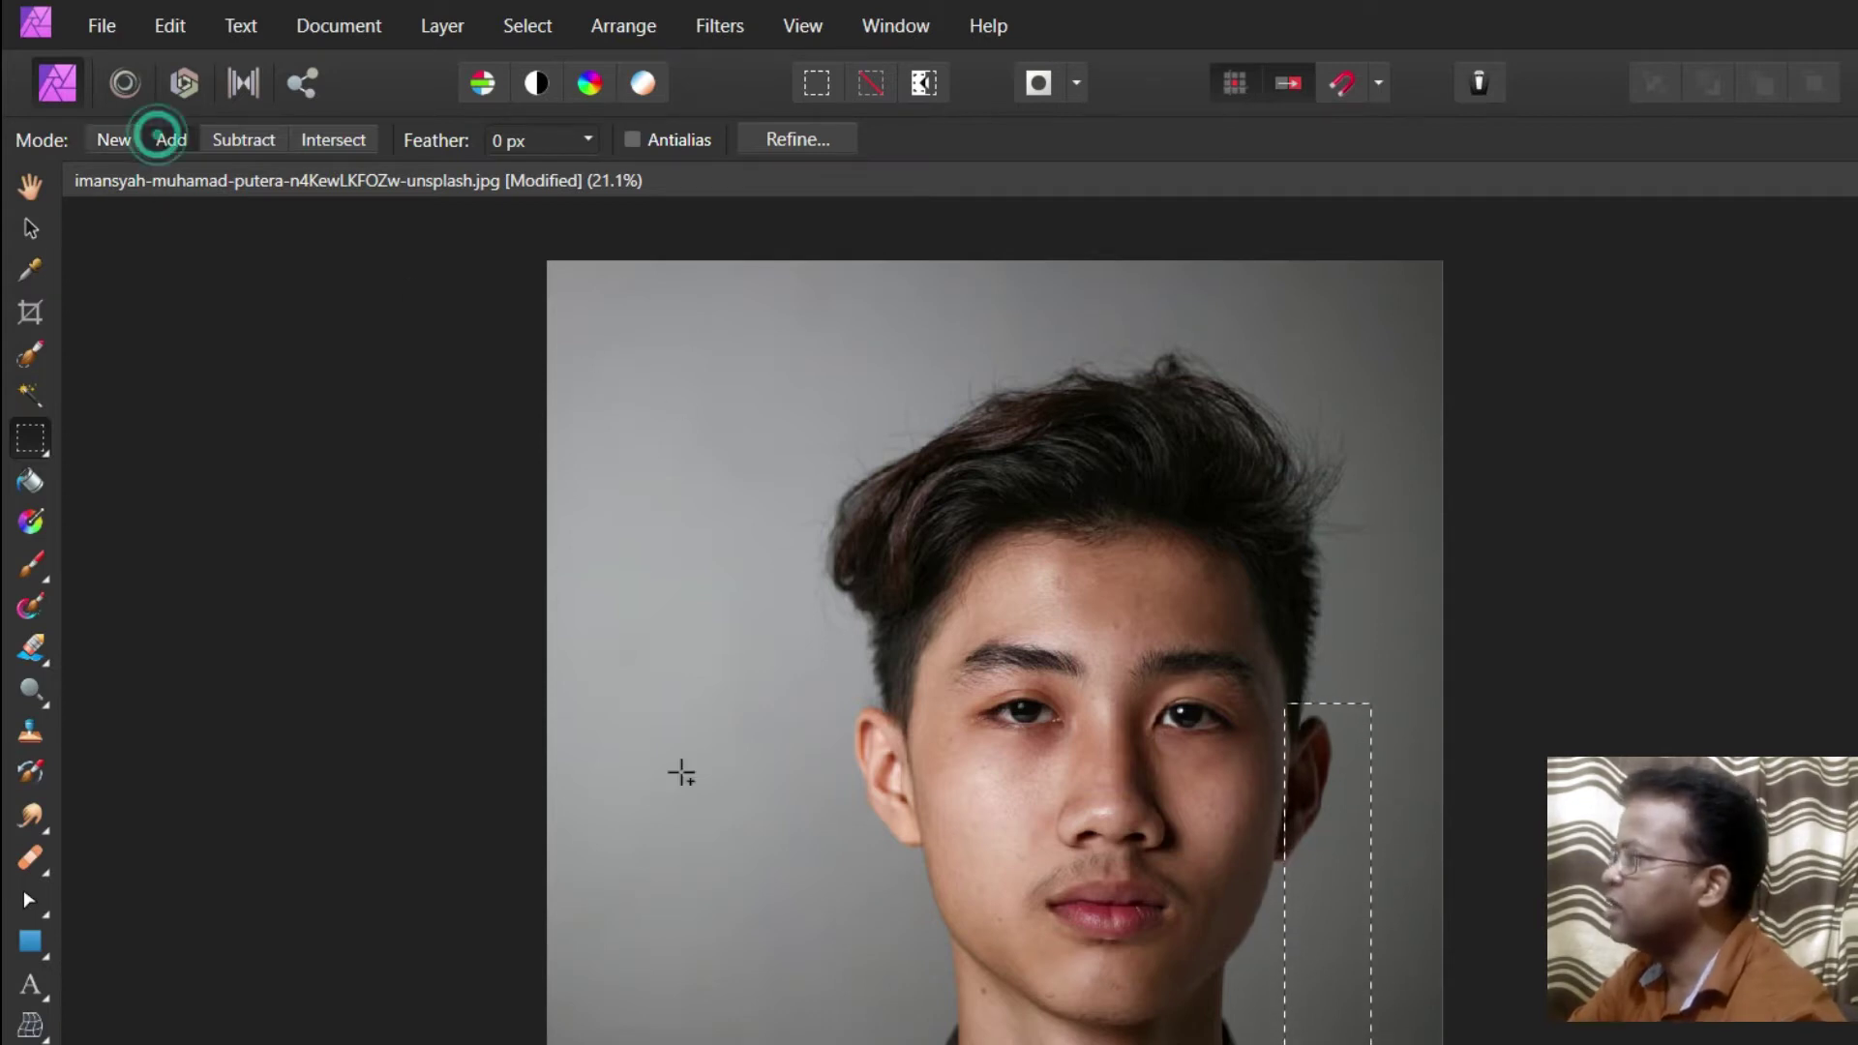
pyautogui.moveTo(797, 804); pyautogui.dragTo(1383, 969)
pyautogui.moveTo(725, 513); pyautogui.dragTo(935, 1044)
pyautogui.moveTo(621, 534); pyautogui.dragTo(1144, 753)
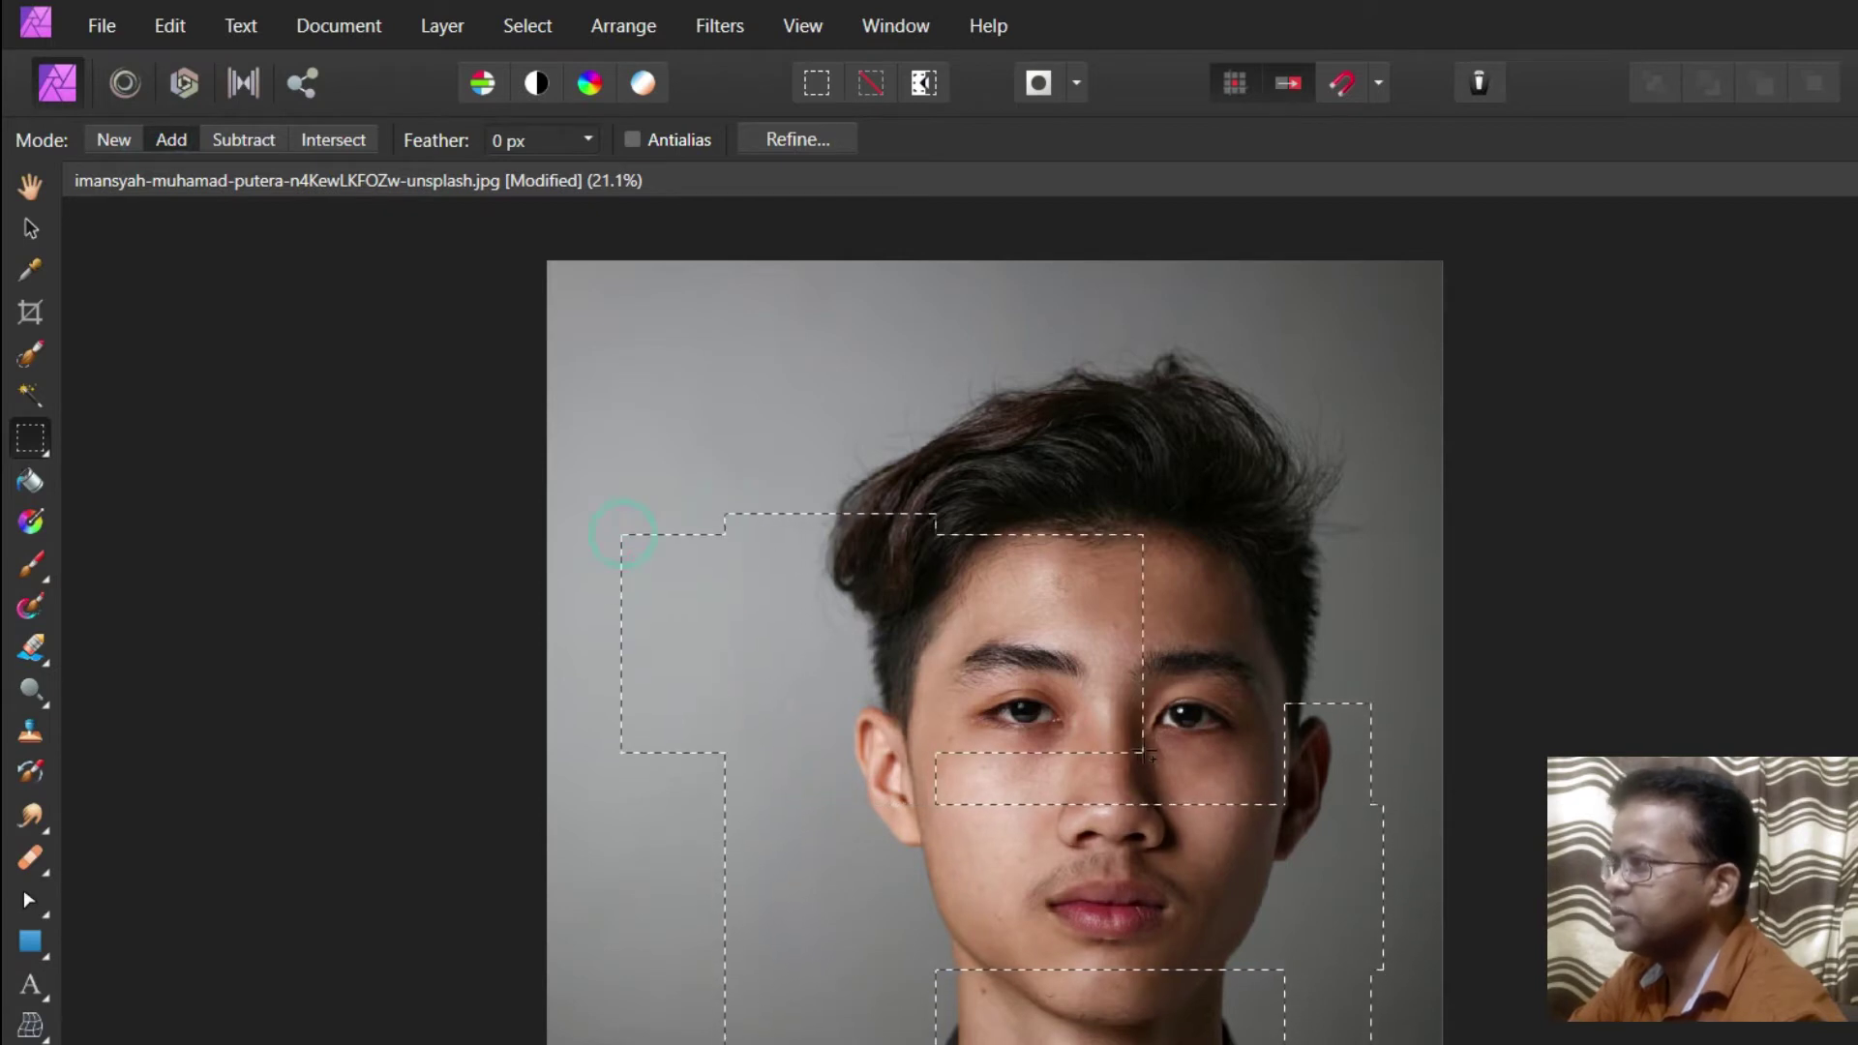
pyautogui.moveTo(935, 368); pyautogui.dragTo(1101, 663)
pyautogui.moveTo(693, 390); pyautogui.dragTo(868, 571)
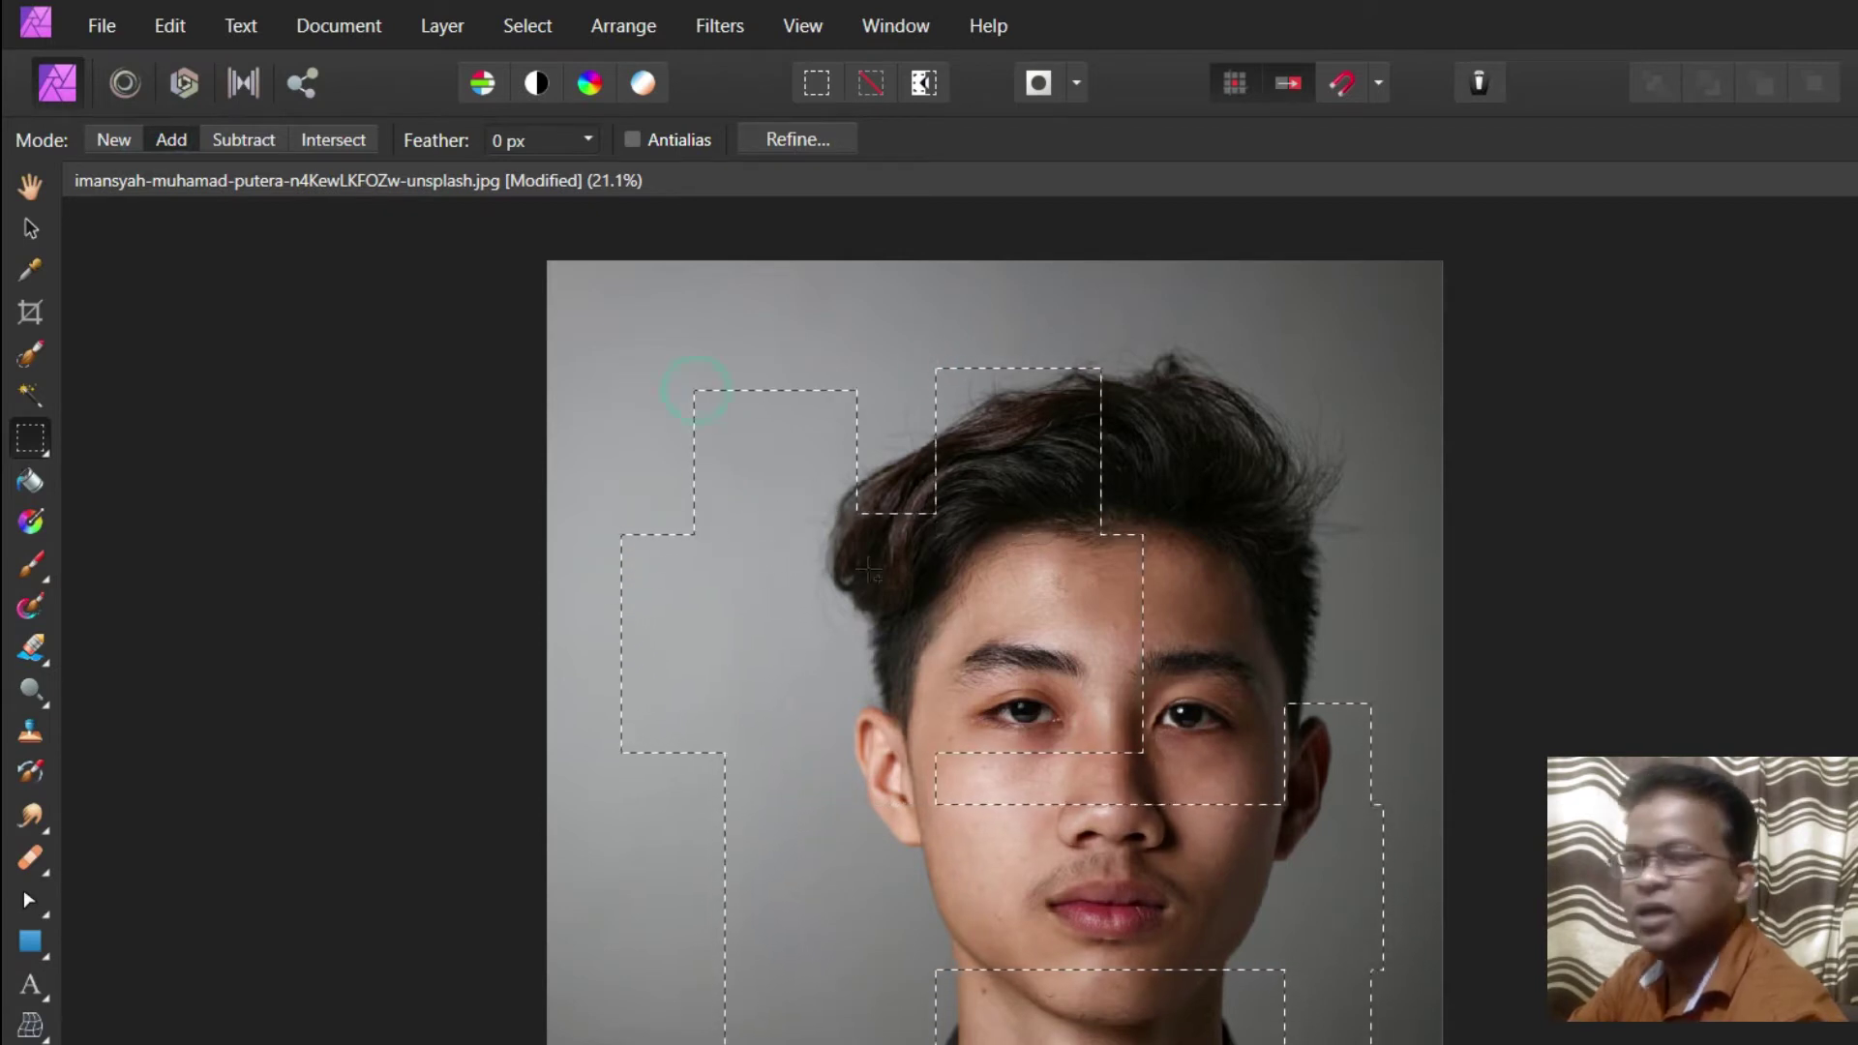
# Step: In Subtract mode, cut rectangles out of the combined selection across the face, the lower portrait and the hair
pyautogui.click(235, 141)
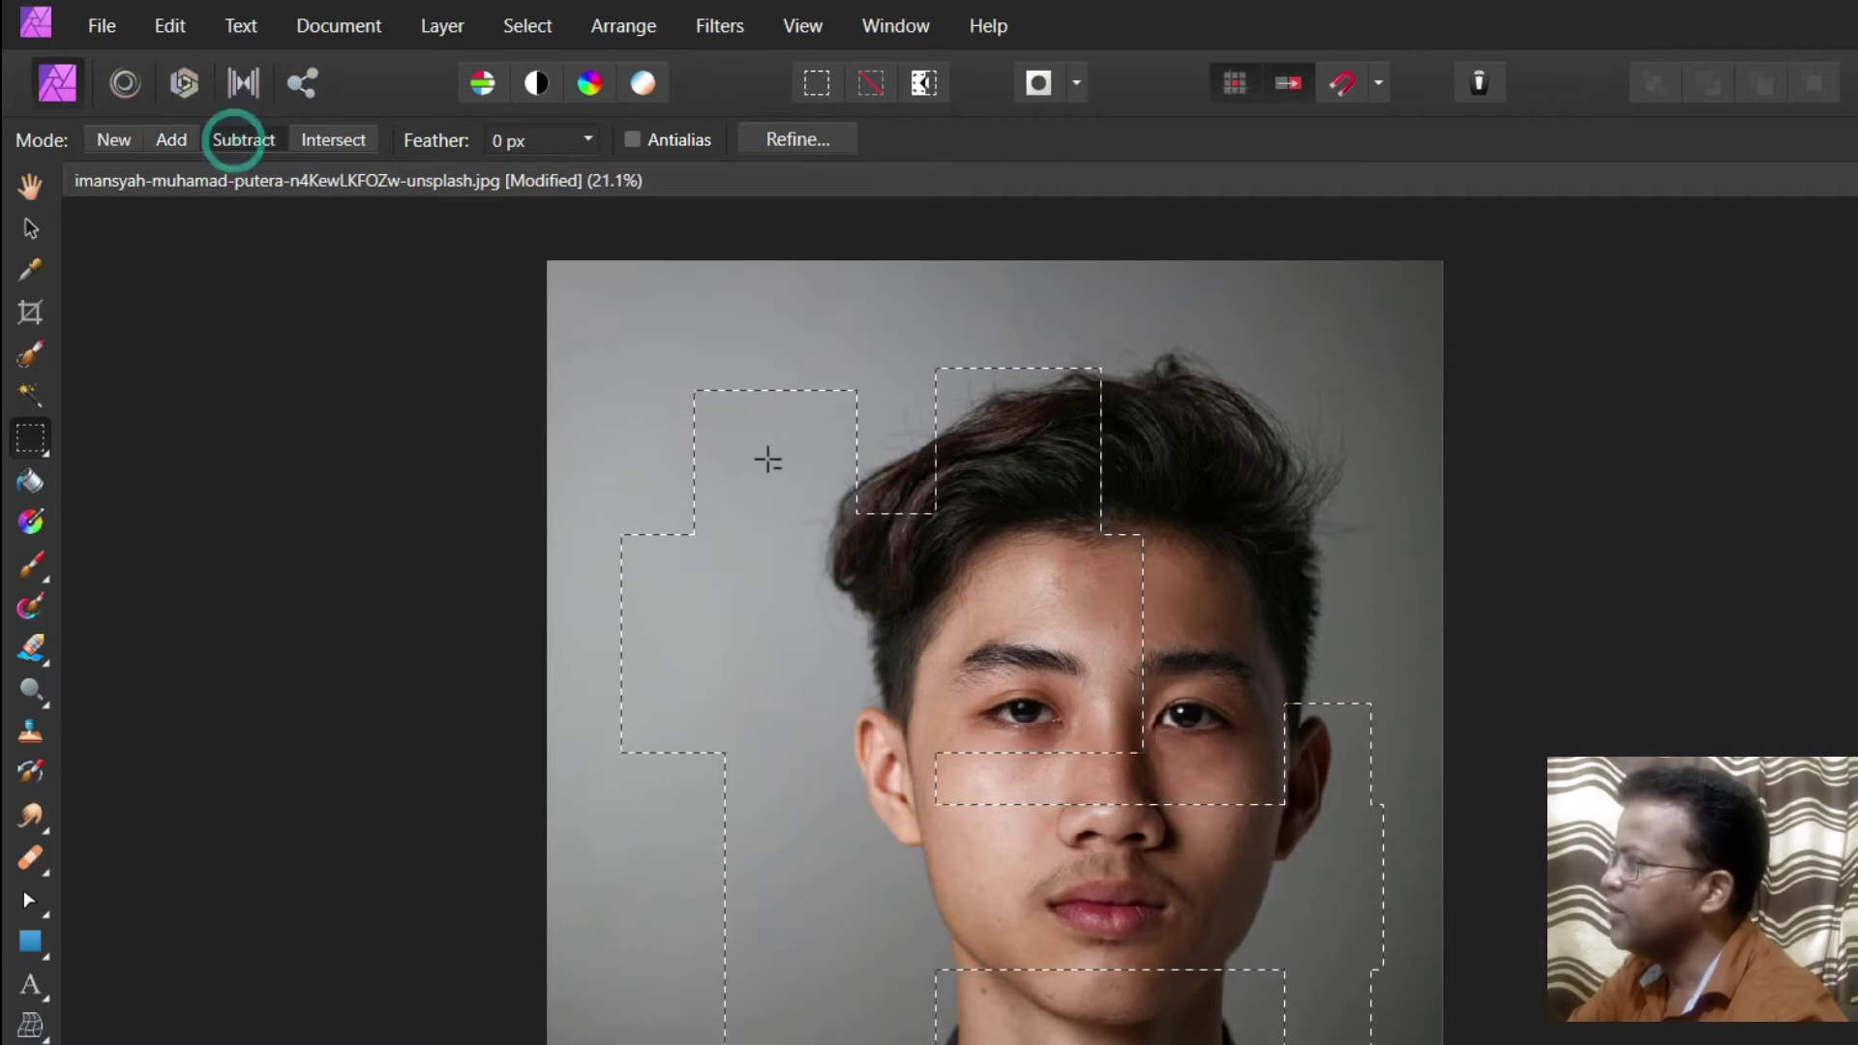
pyautogui.moveTo(522, 518); pyautogui.dragTo(1493, 980)
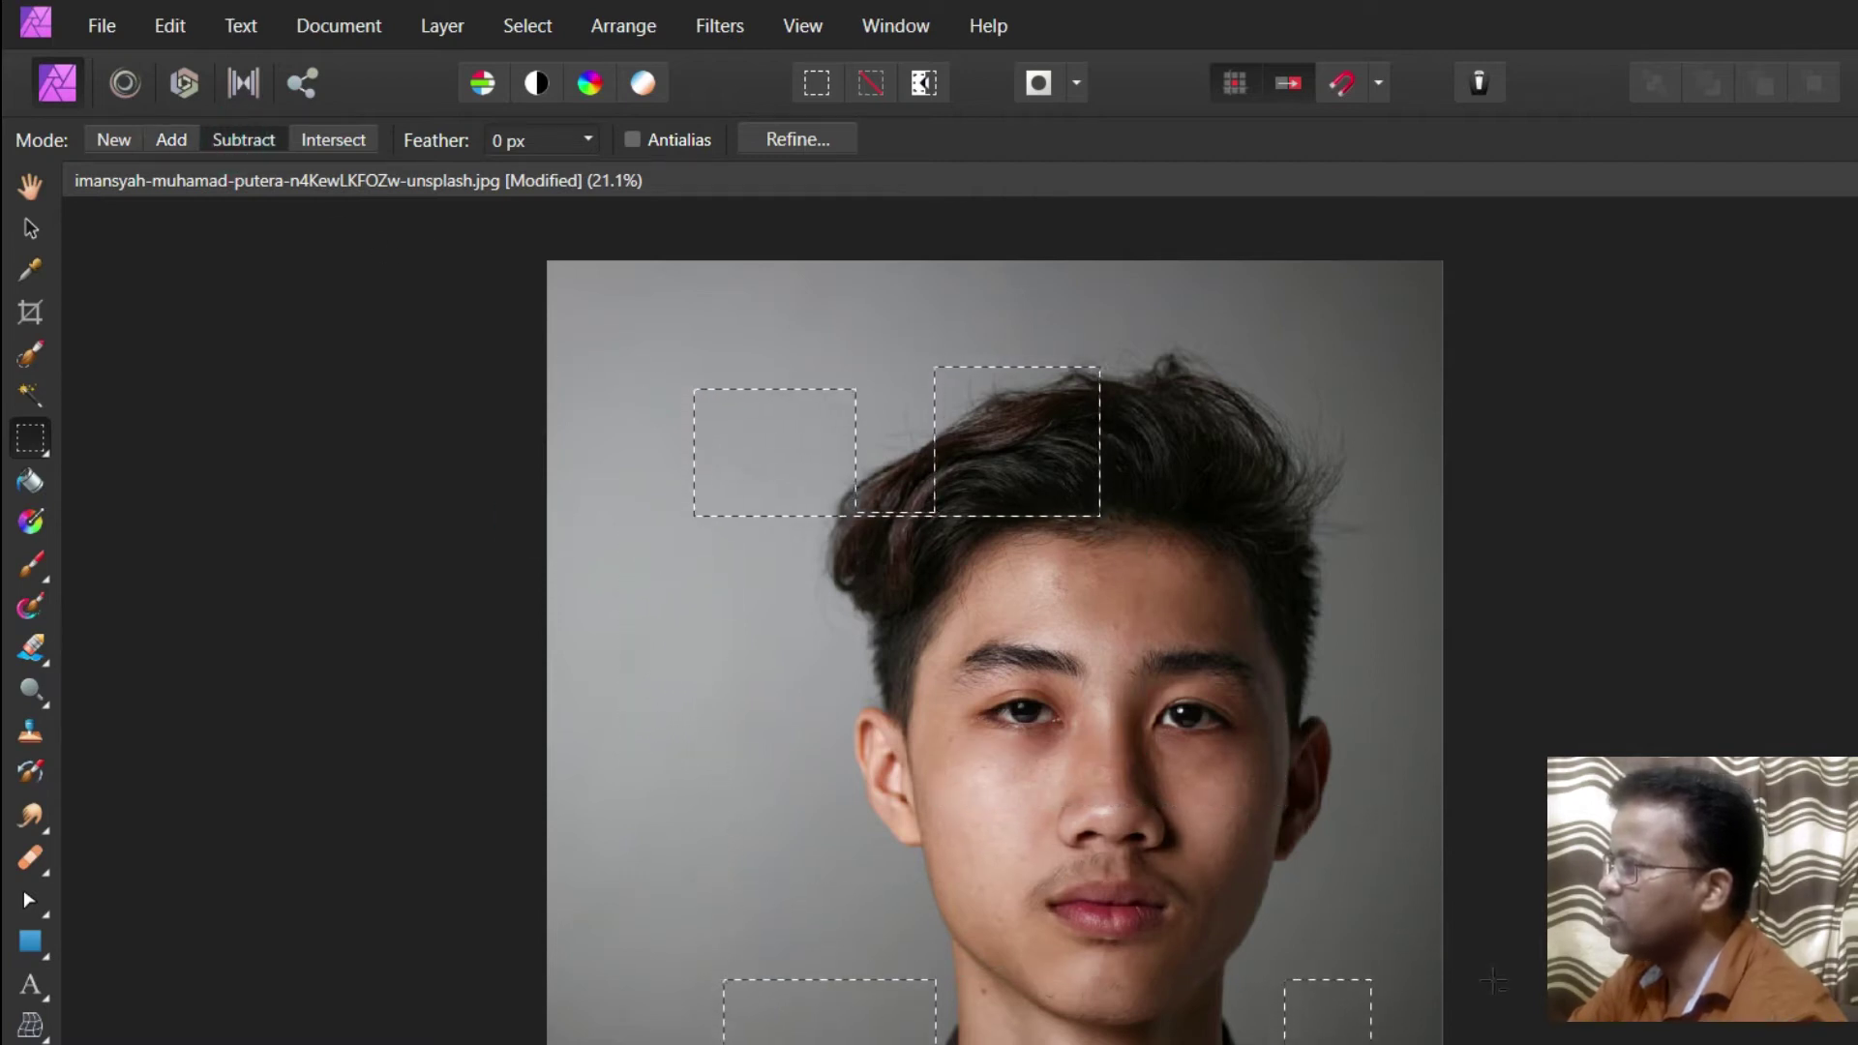
pyautogui.moveTo(1441, 1043); pyautogui.dragTo(696, 849)
pyautogui.moveTo(853, 316); pyautogui.dragTo(1159, 593)
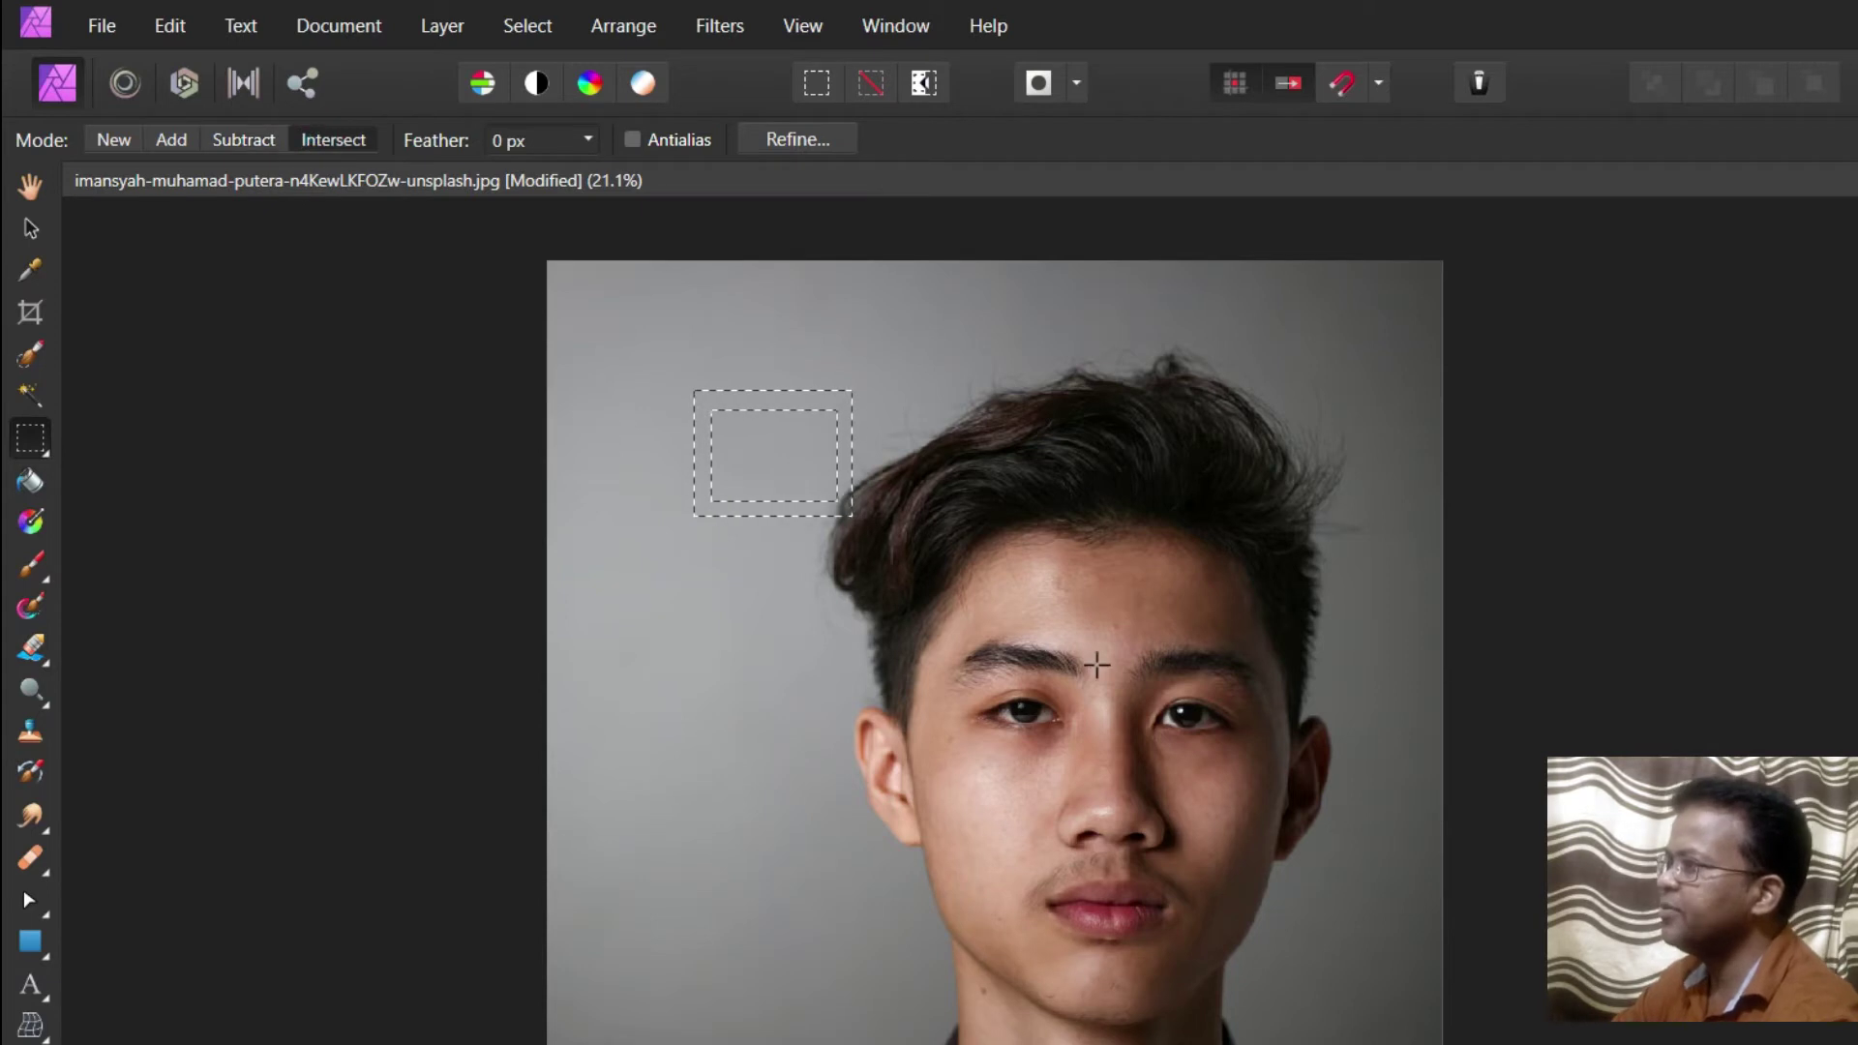
# Step: In Intersect mode, reduce the frame-shaped selection beside the hair to a small piece of its lower edge with two overlapping rectangles
pyautogui.moveTo(1026, 643); pyautogui.dragTo(686, 481)
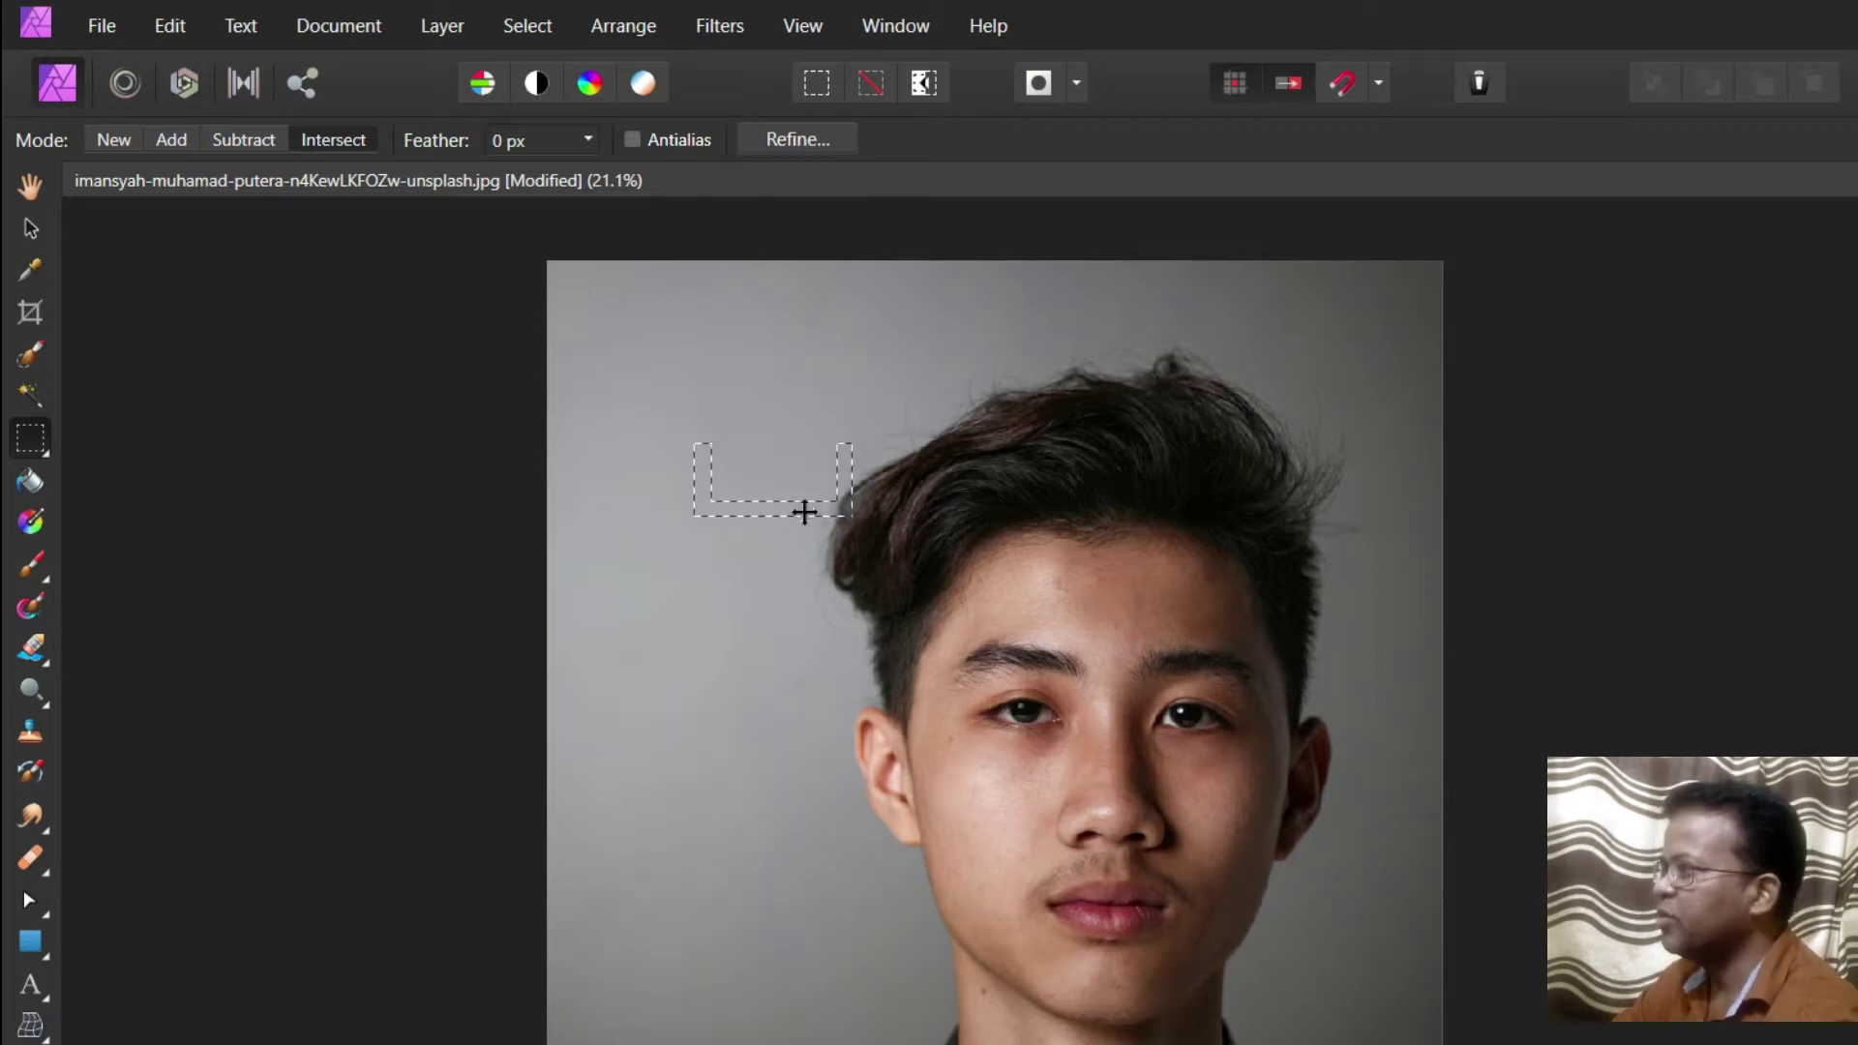
pyautogui.moveTo(727, 443); pyautogui.dragTo(774, 655)
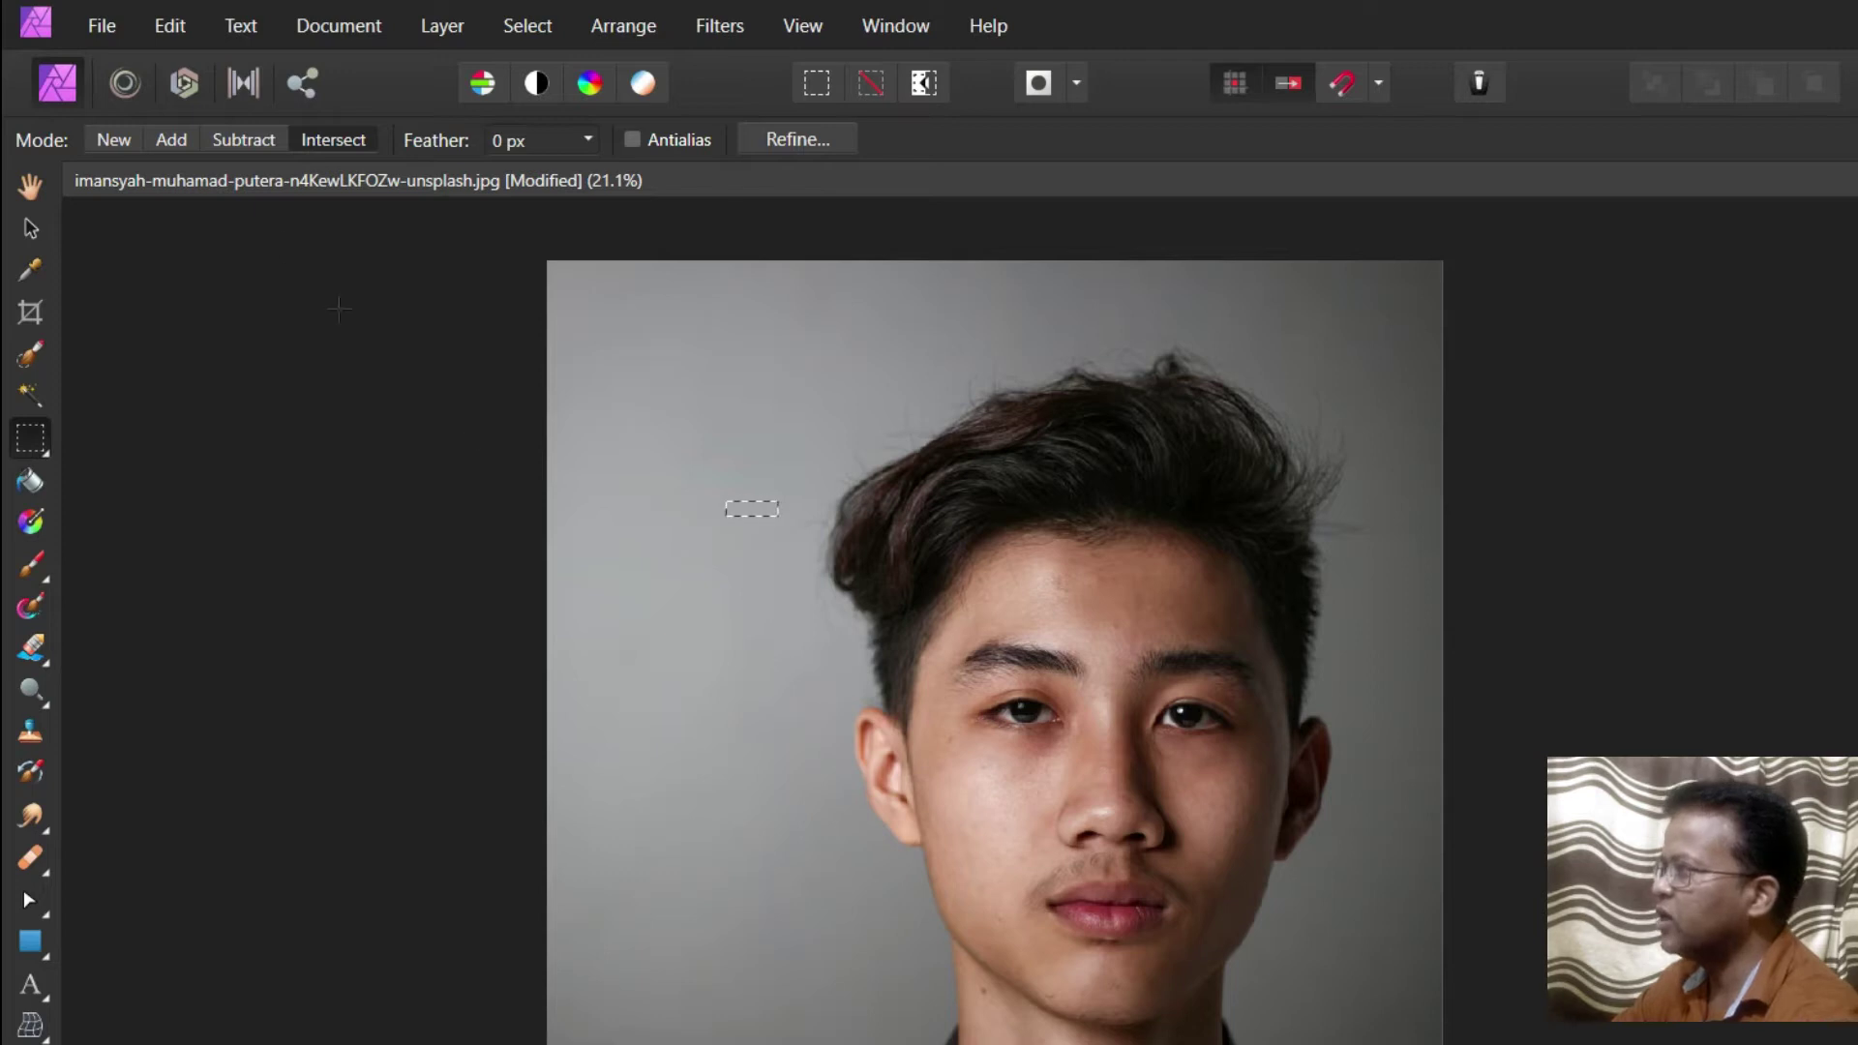
# Step: In New mode, draw a rectangular selection over the face's left half, extend the selection to the whole photo, and deselect
pyautogui.click(135, 143)
pyautogui.moveTo(662, 456); pyautogui.dragTo(1035, 895)
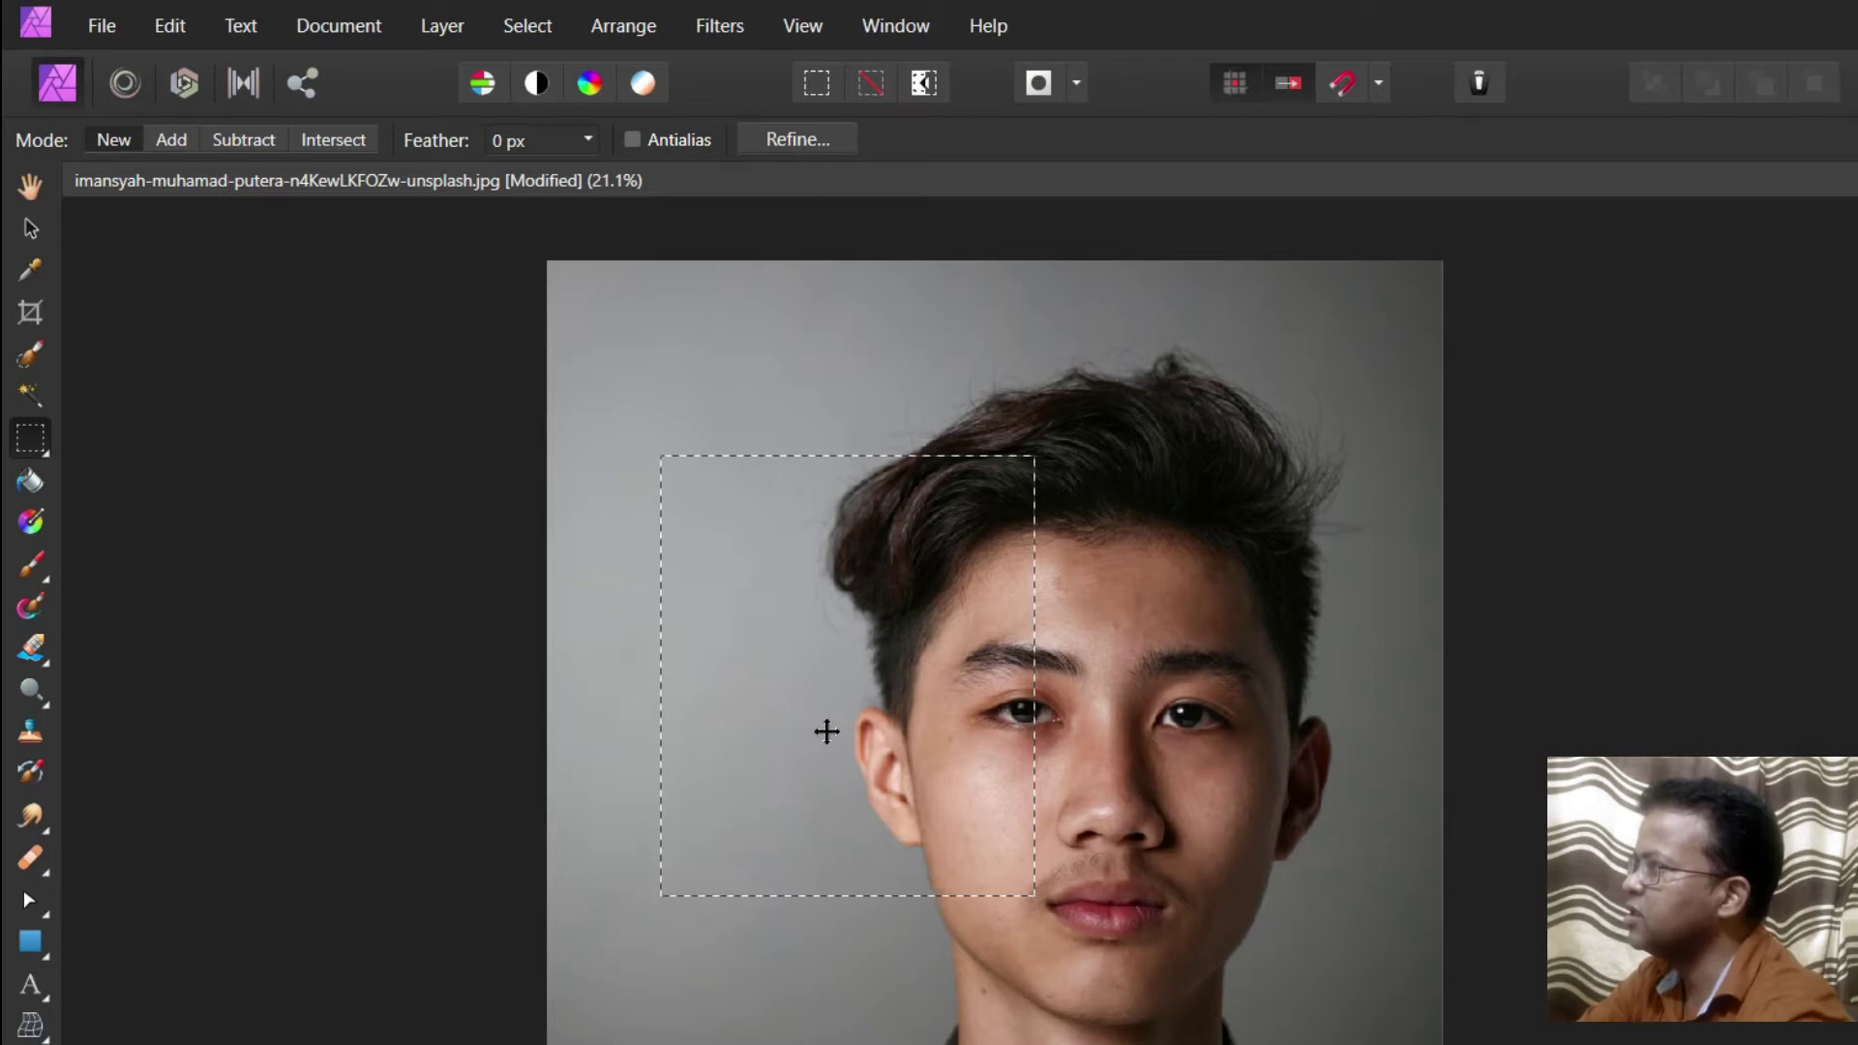
pyautogui.click(815, 85)
pyautogui.click(871, 85)
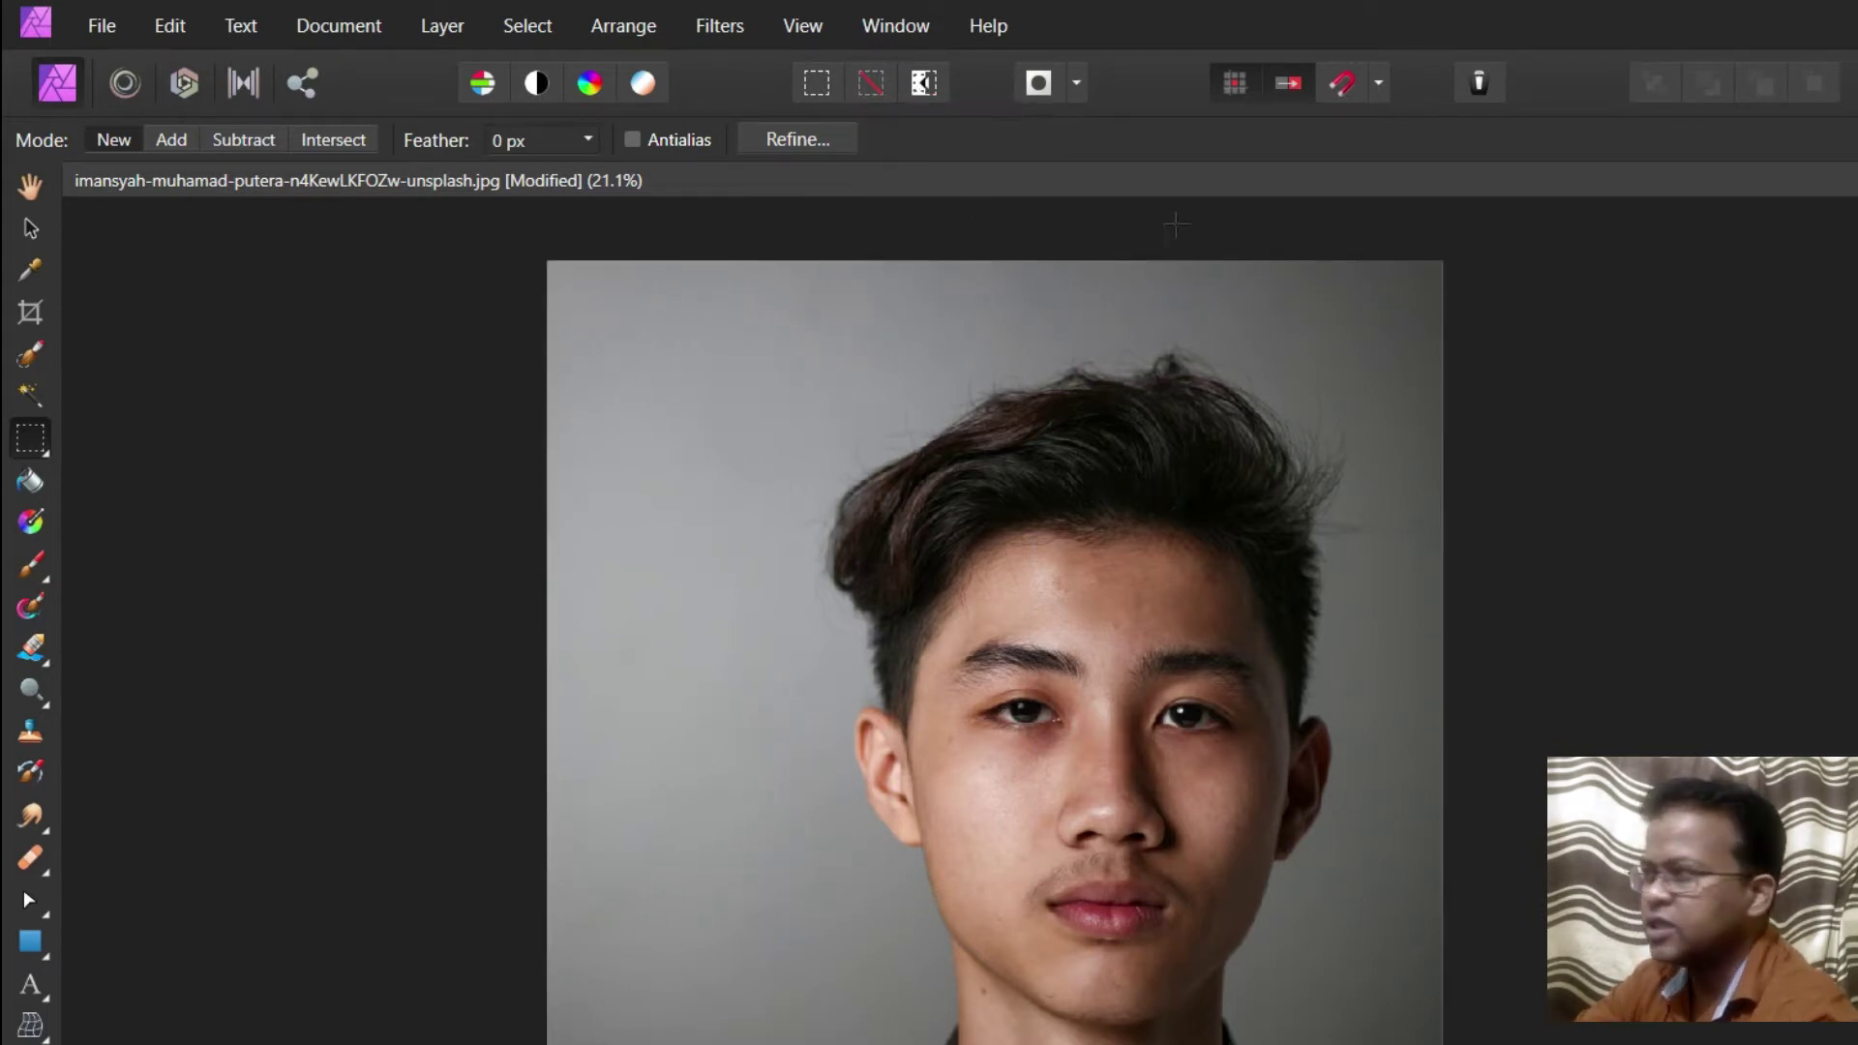
# Step: Select the photo's upper part, invert and clear that selection, and try selecting and deselecting the whole photo
pyautogui.moveTo(1475, 242); pyautogui.dragTo(389, 699)
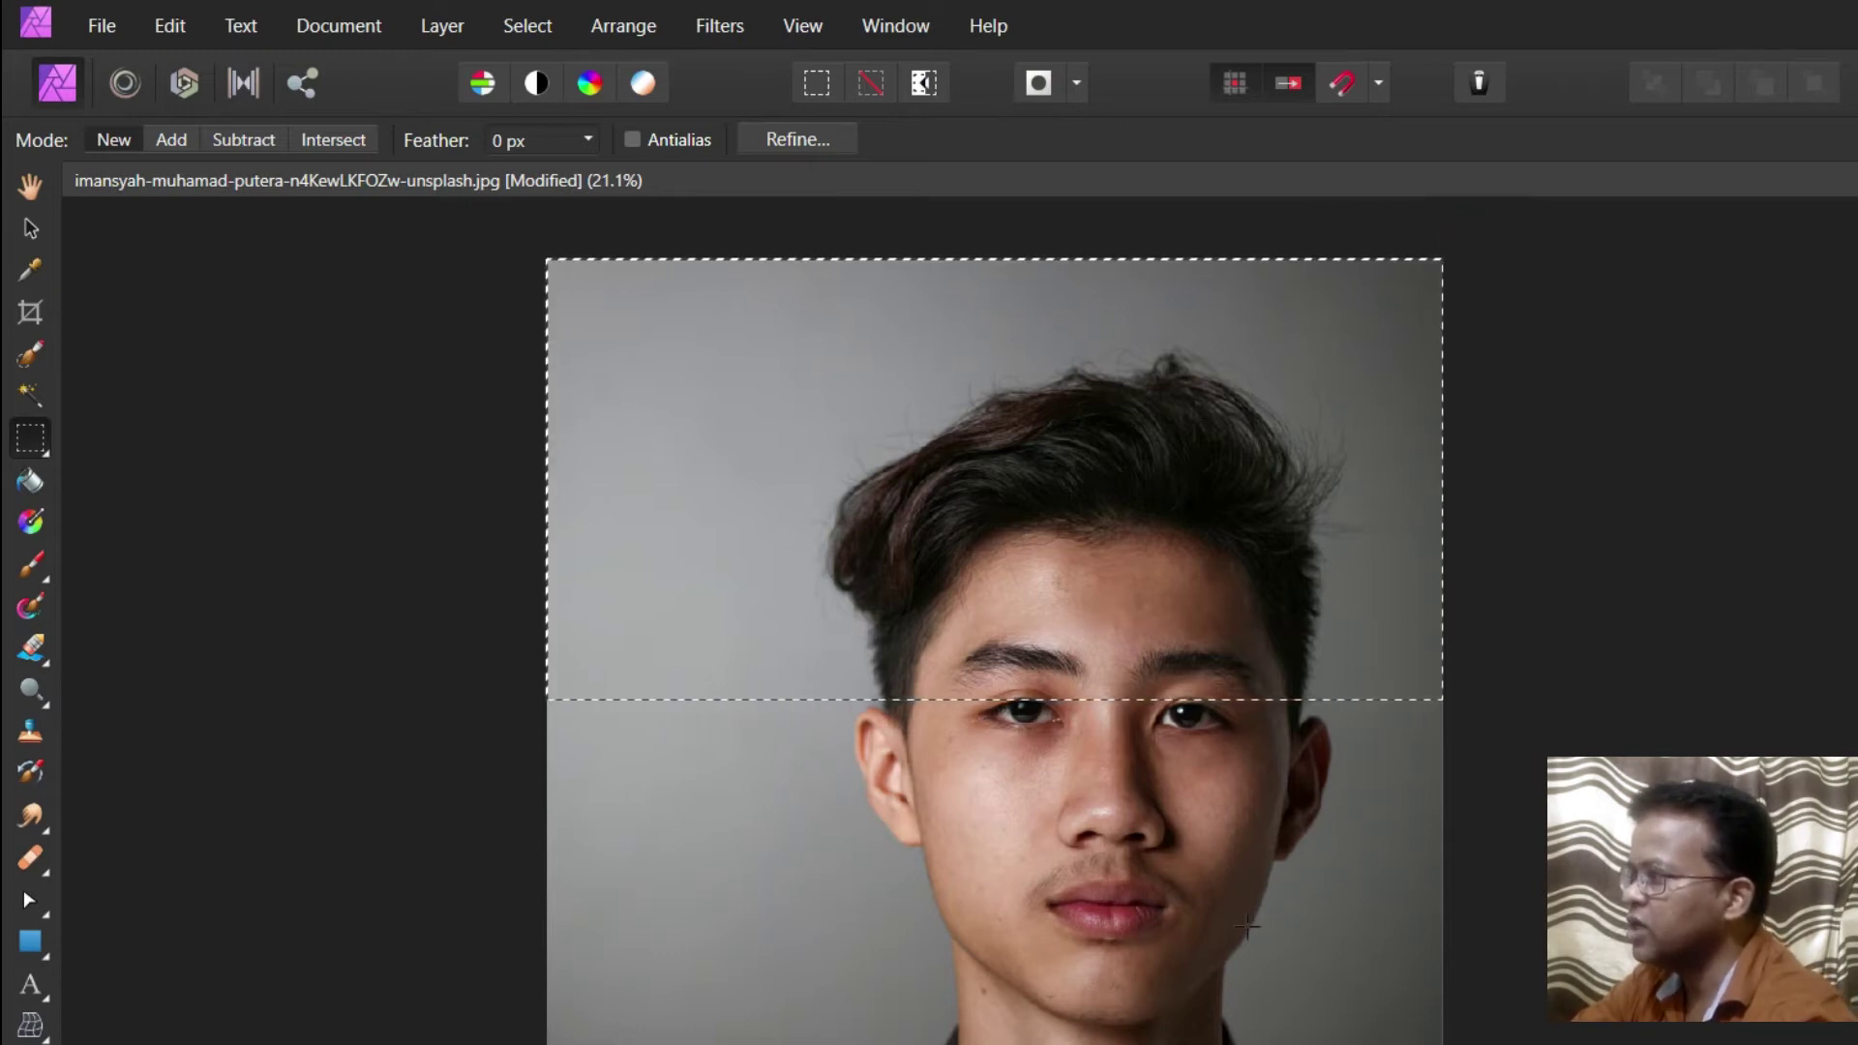
pyautogui.click(923, 83)
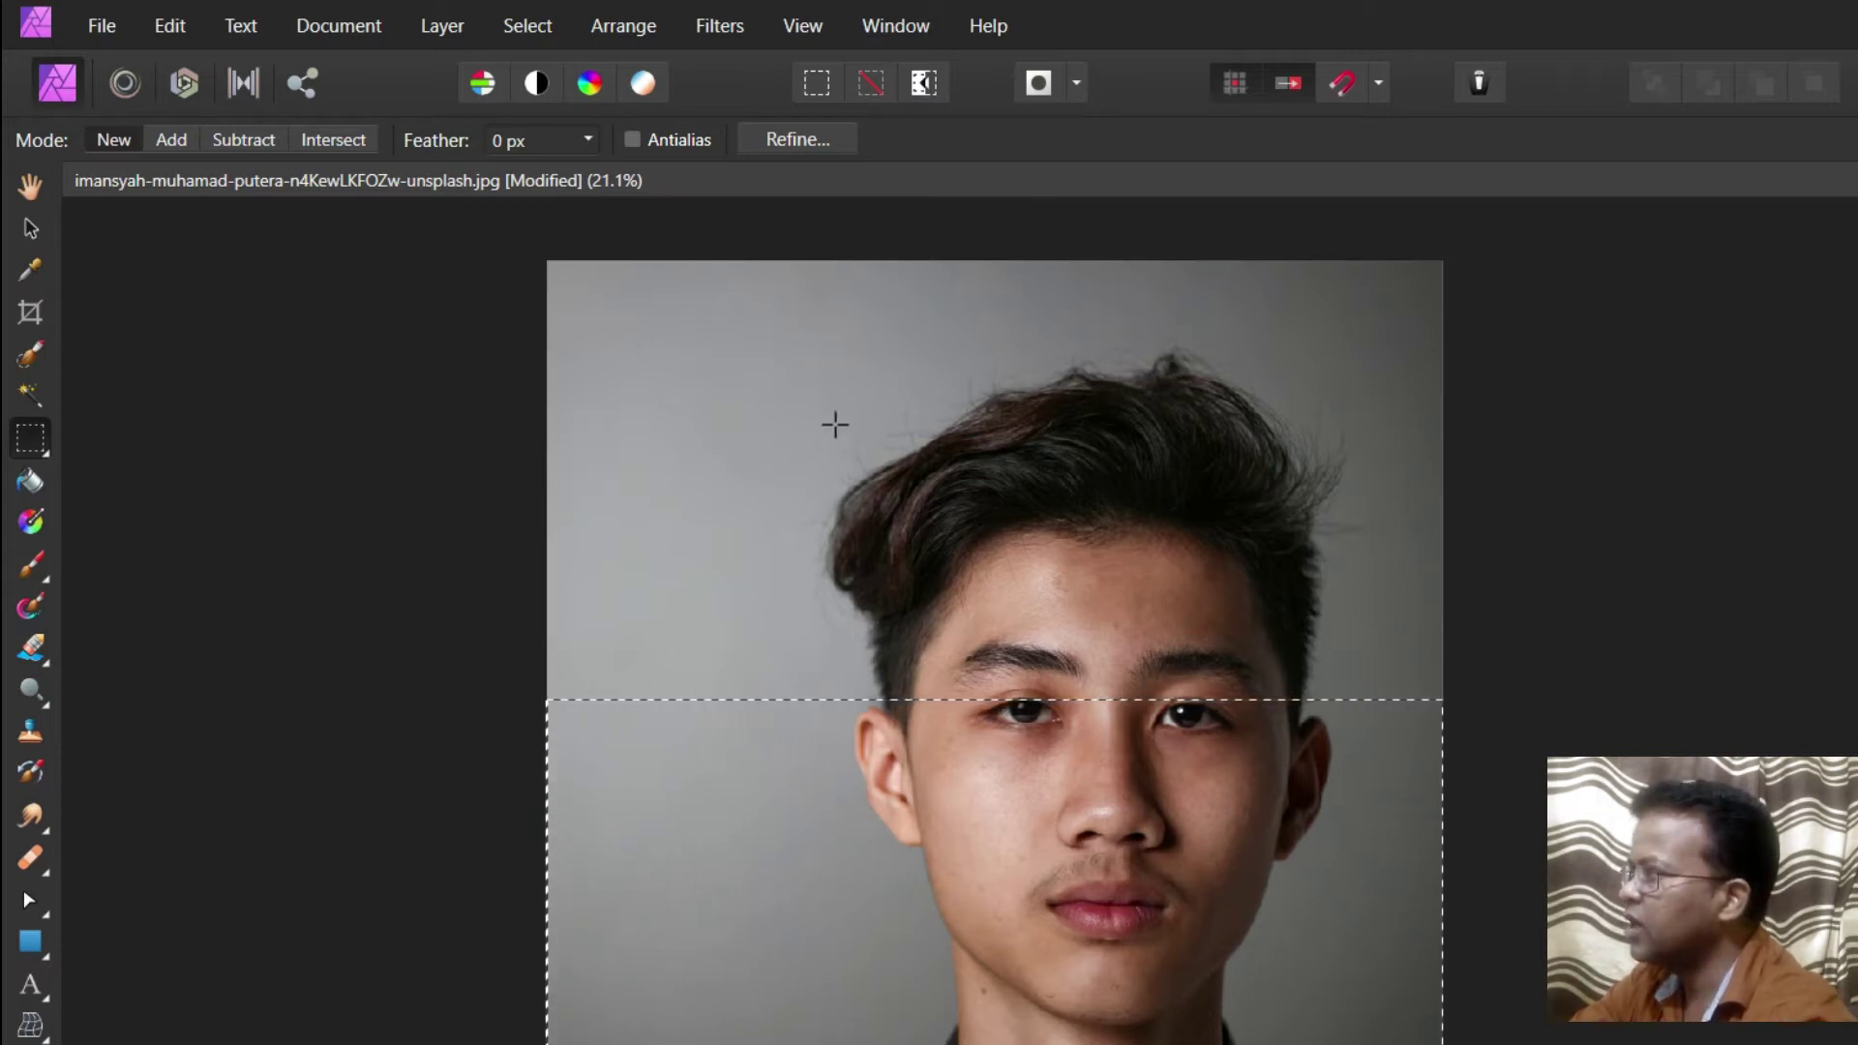
pyautogui.click(873, 87)
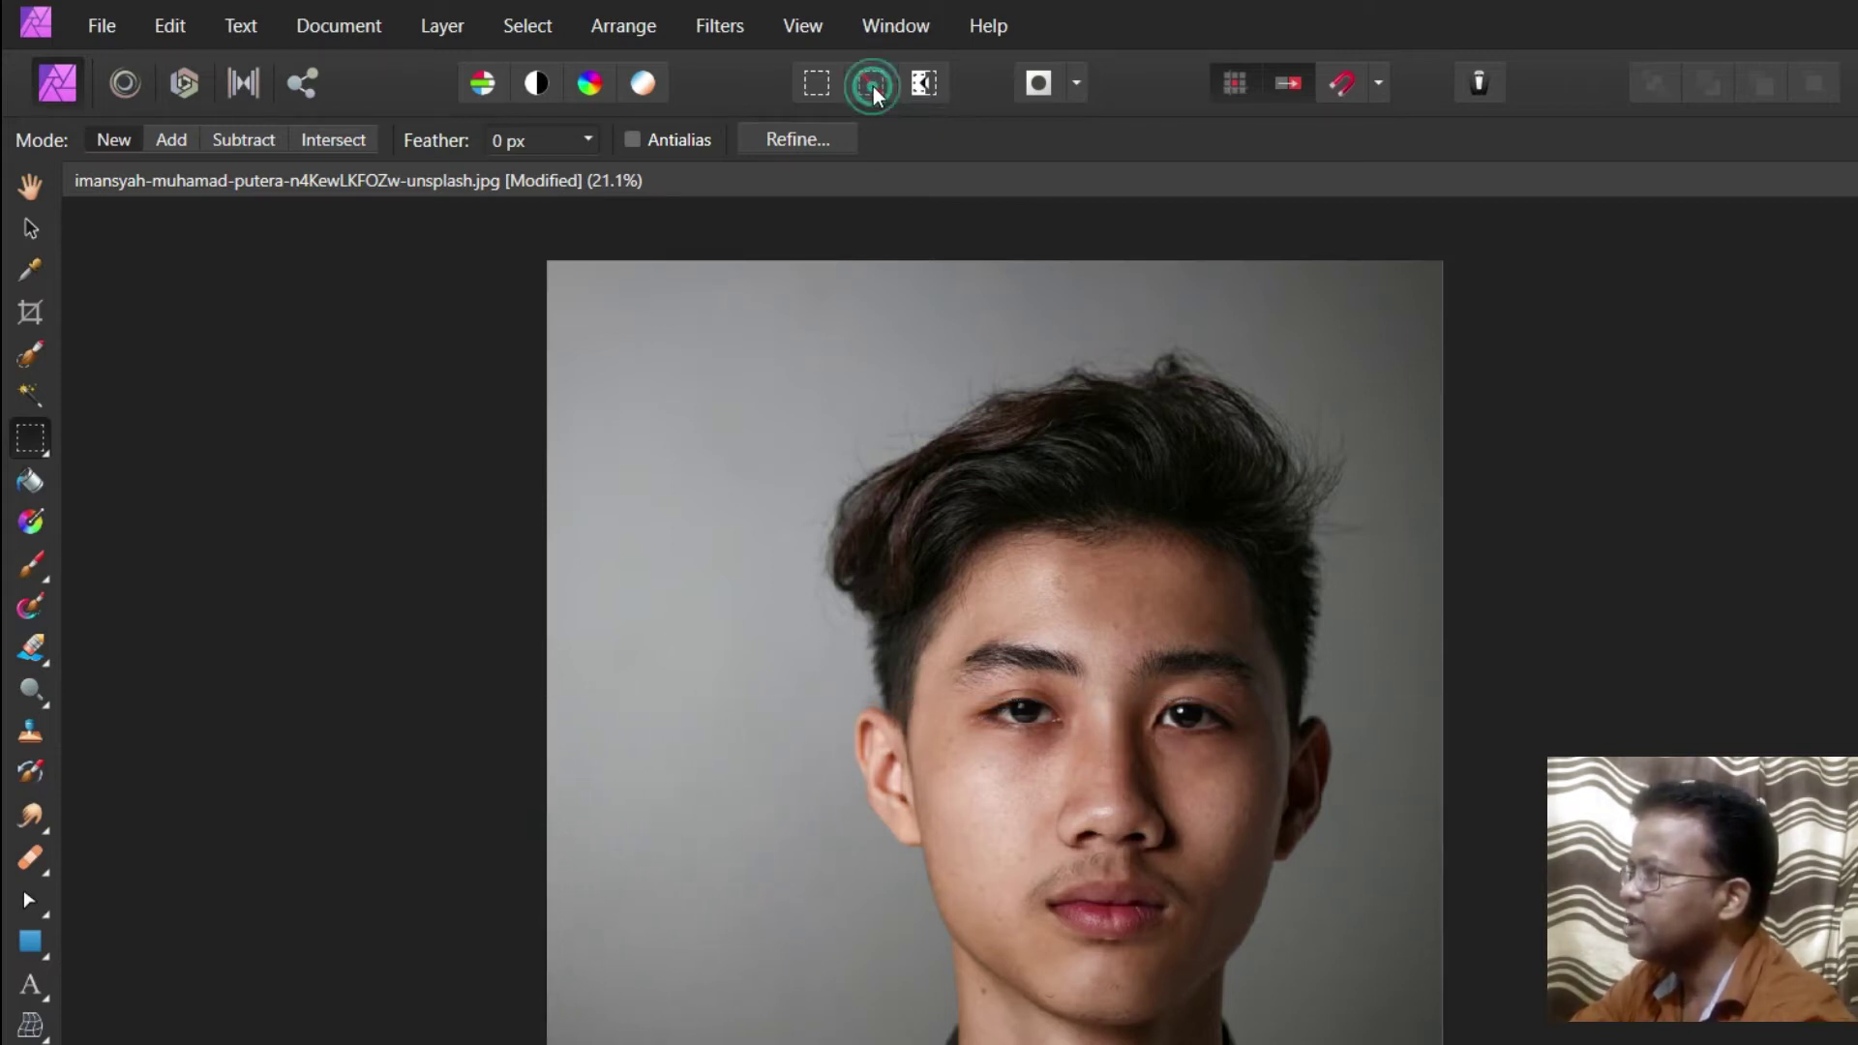
pyautogui.click(815, 85)
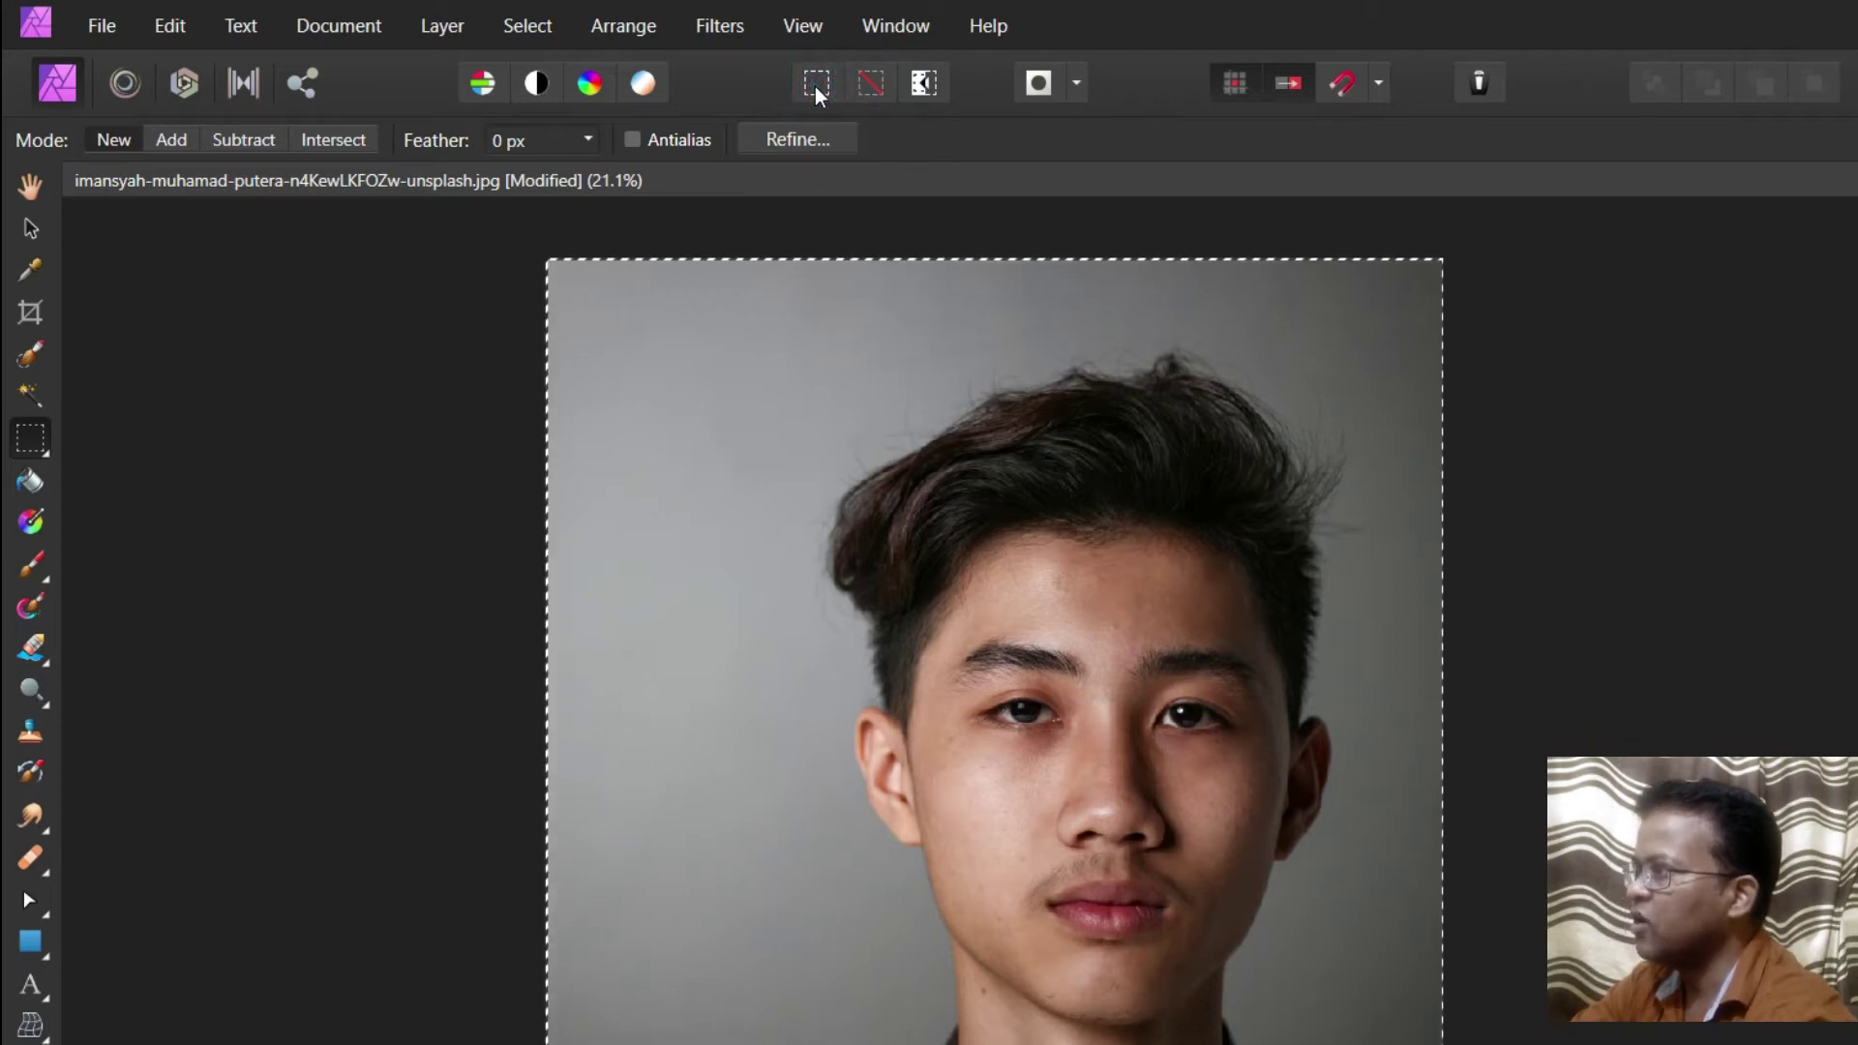
pyautogui.click(427, 456)
# Step: Draw a rectangular selection around most of the face and preview it by toggling Quick Mask on and off
pyautogui.moveTo(797, 402); pyautogui.dragTo(1251, 1012)
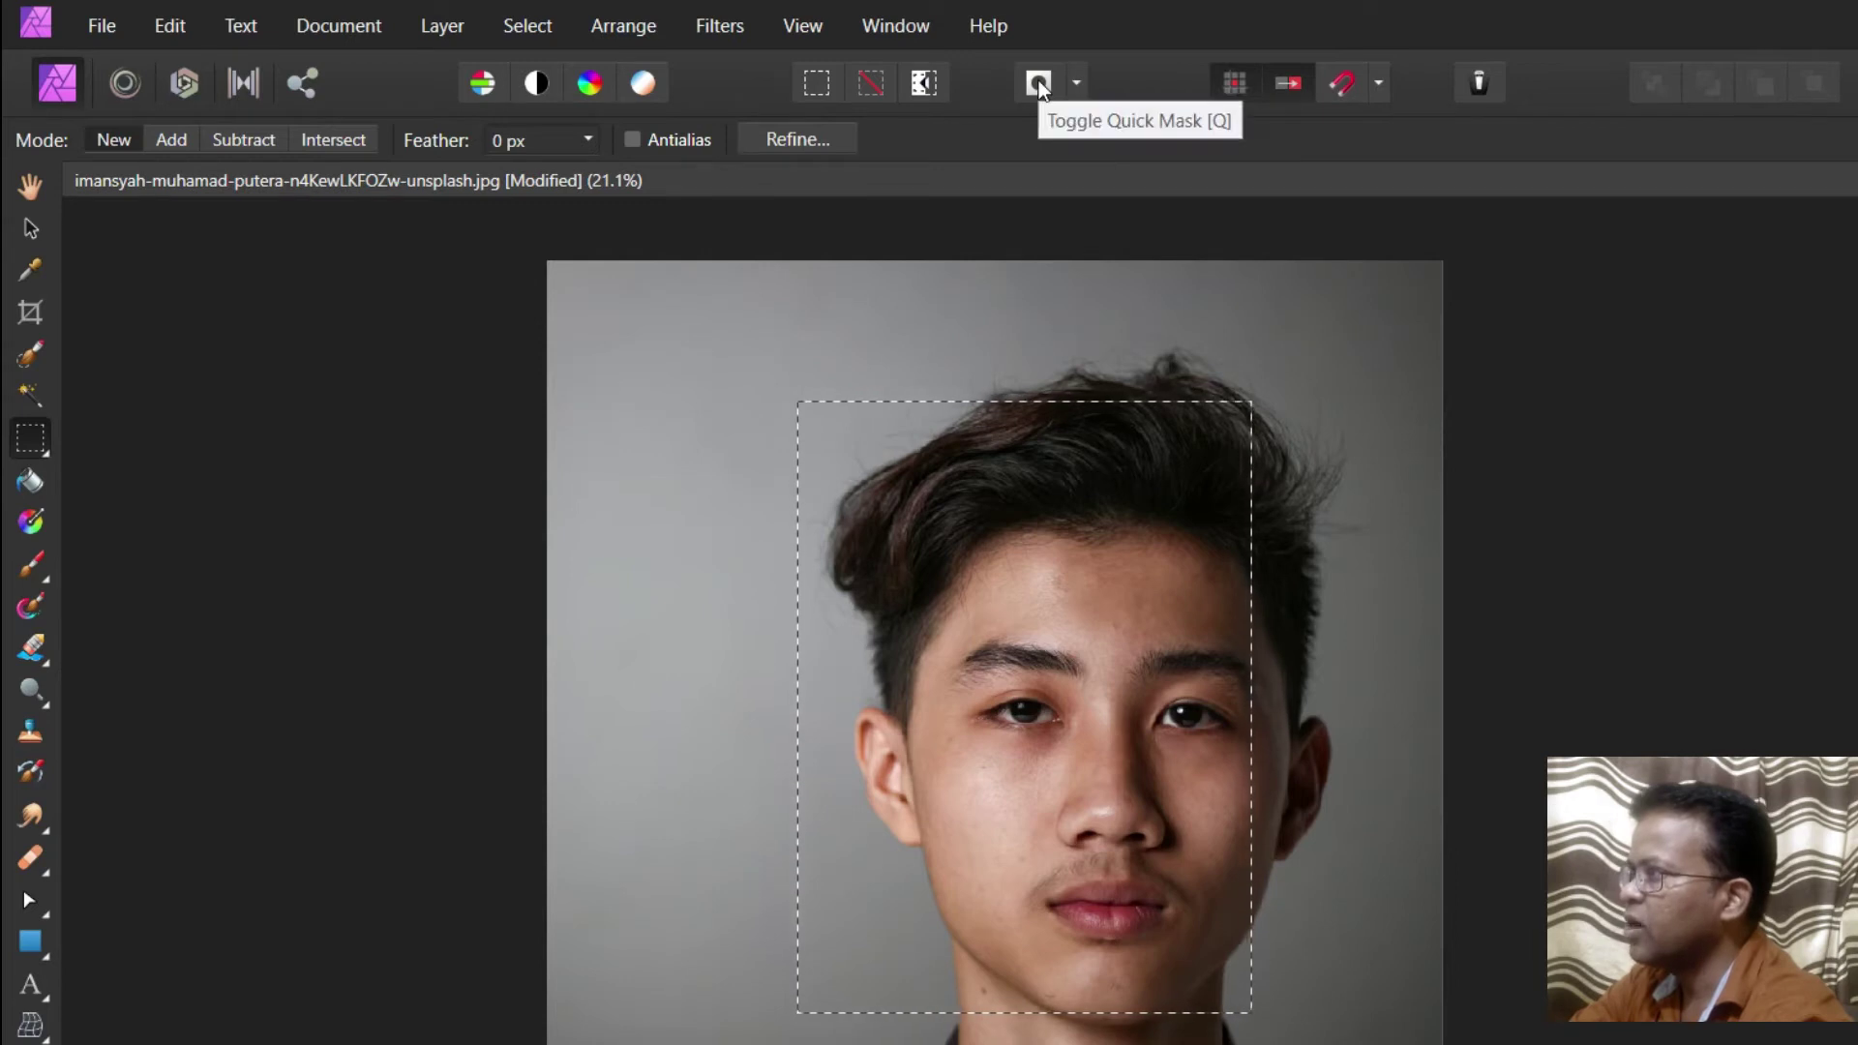
pyautogui.click(1037, 83)
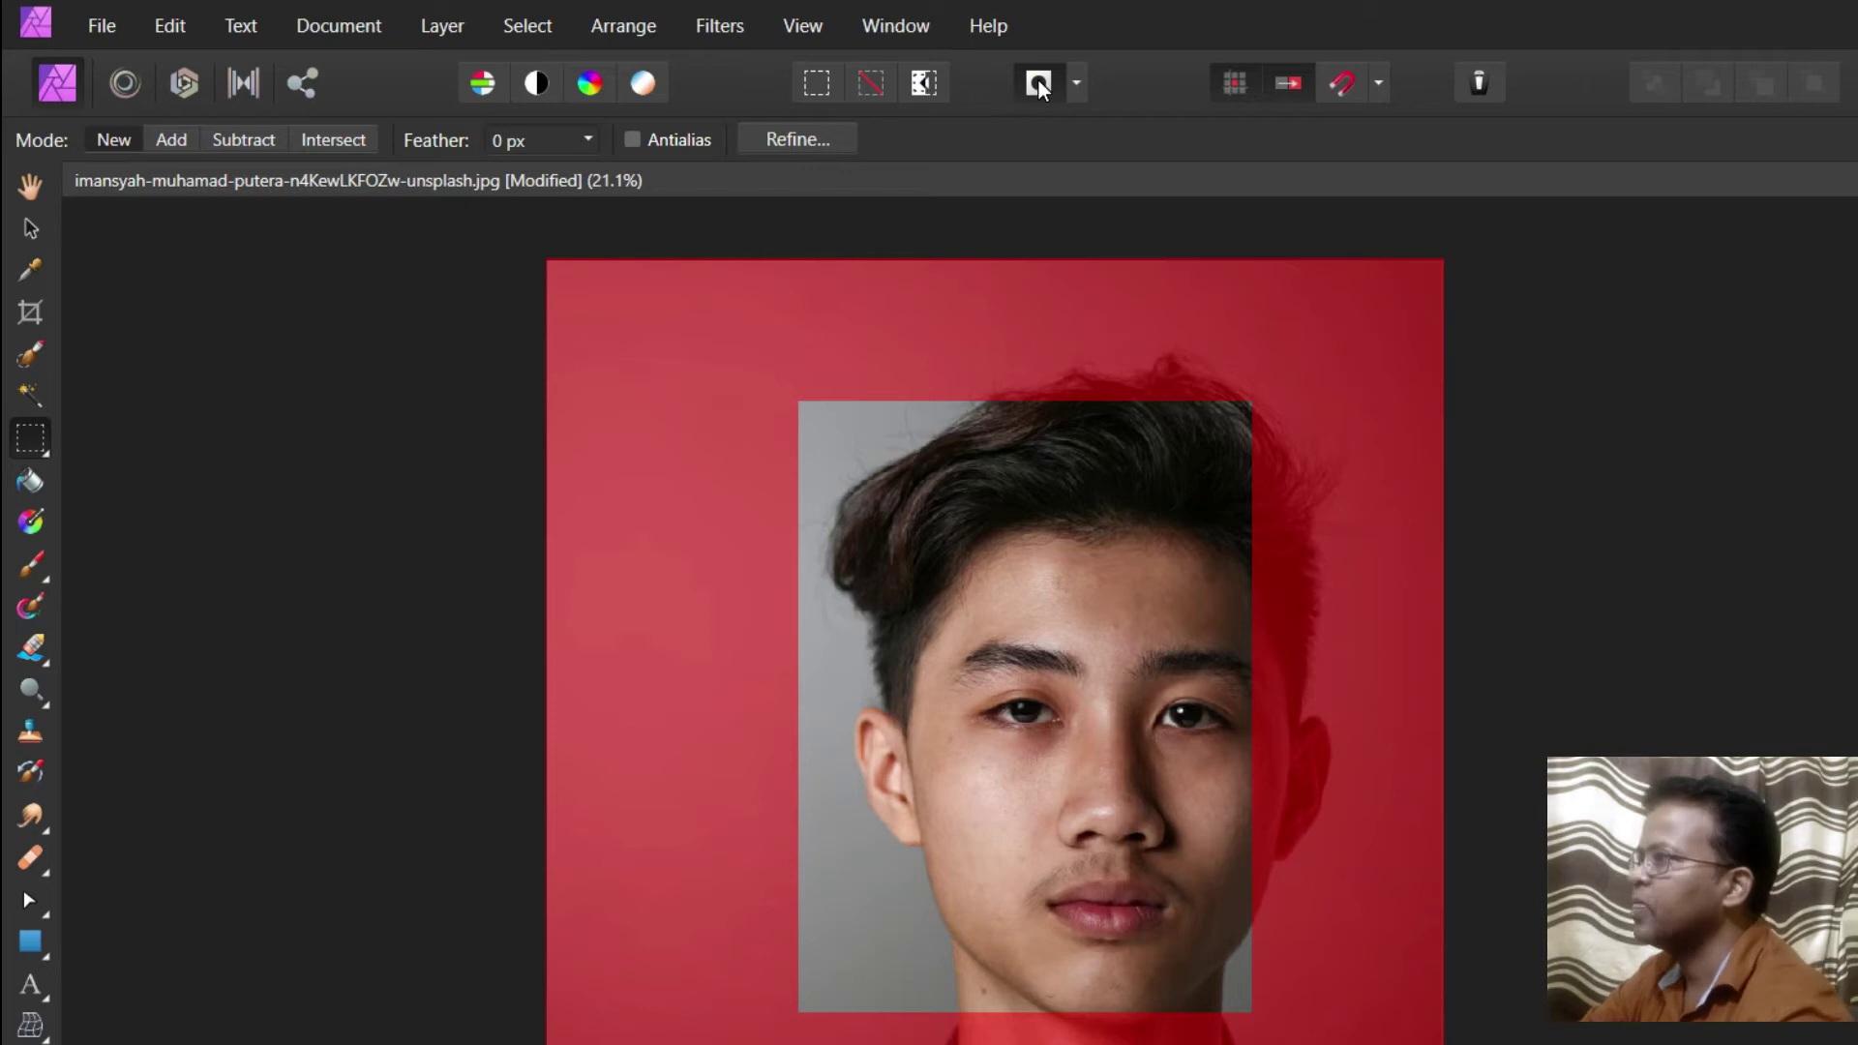
pyautogui.click(1038, 83)
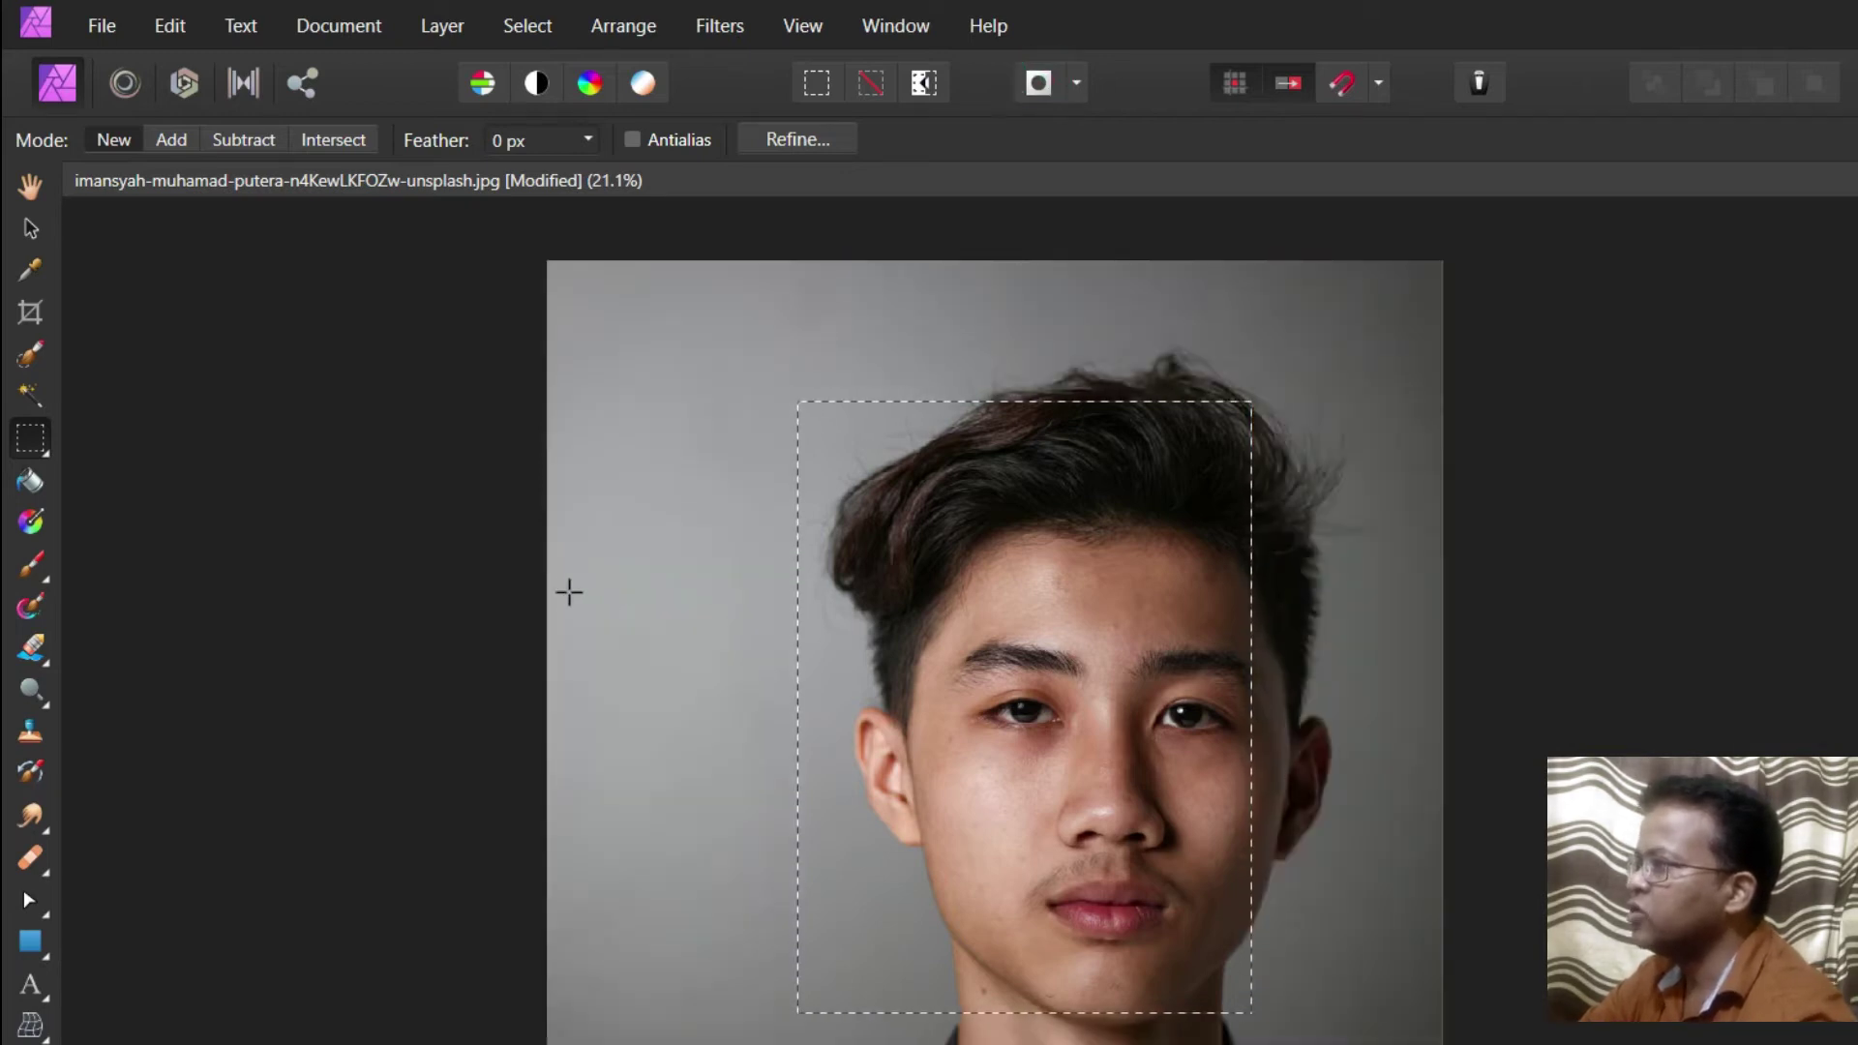
# Step: In Add mode, extend the face selection with a rectangle reaching the photo's left edge and turn on Quick Mask
pyautogui.click(180, 145)
pyautogui.moveTo(537, 544); pyautogui.dragTo(858, 845)
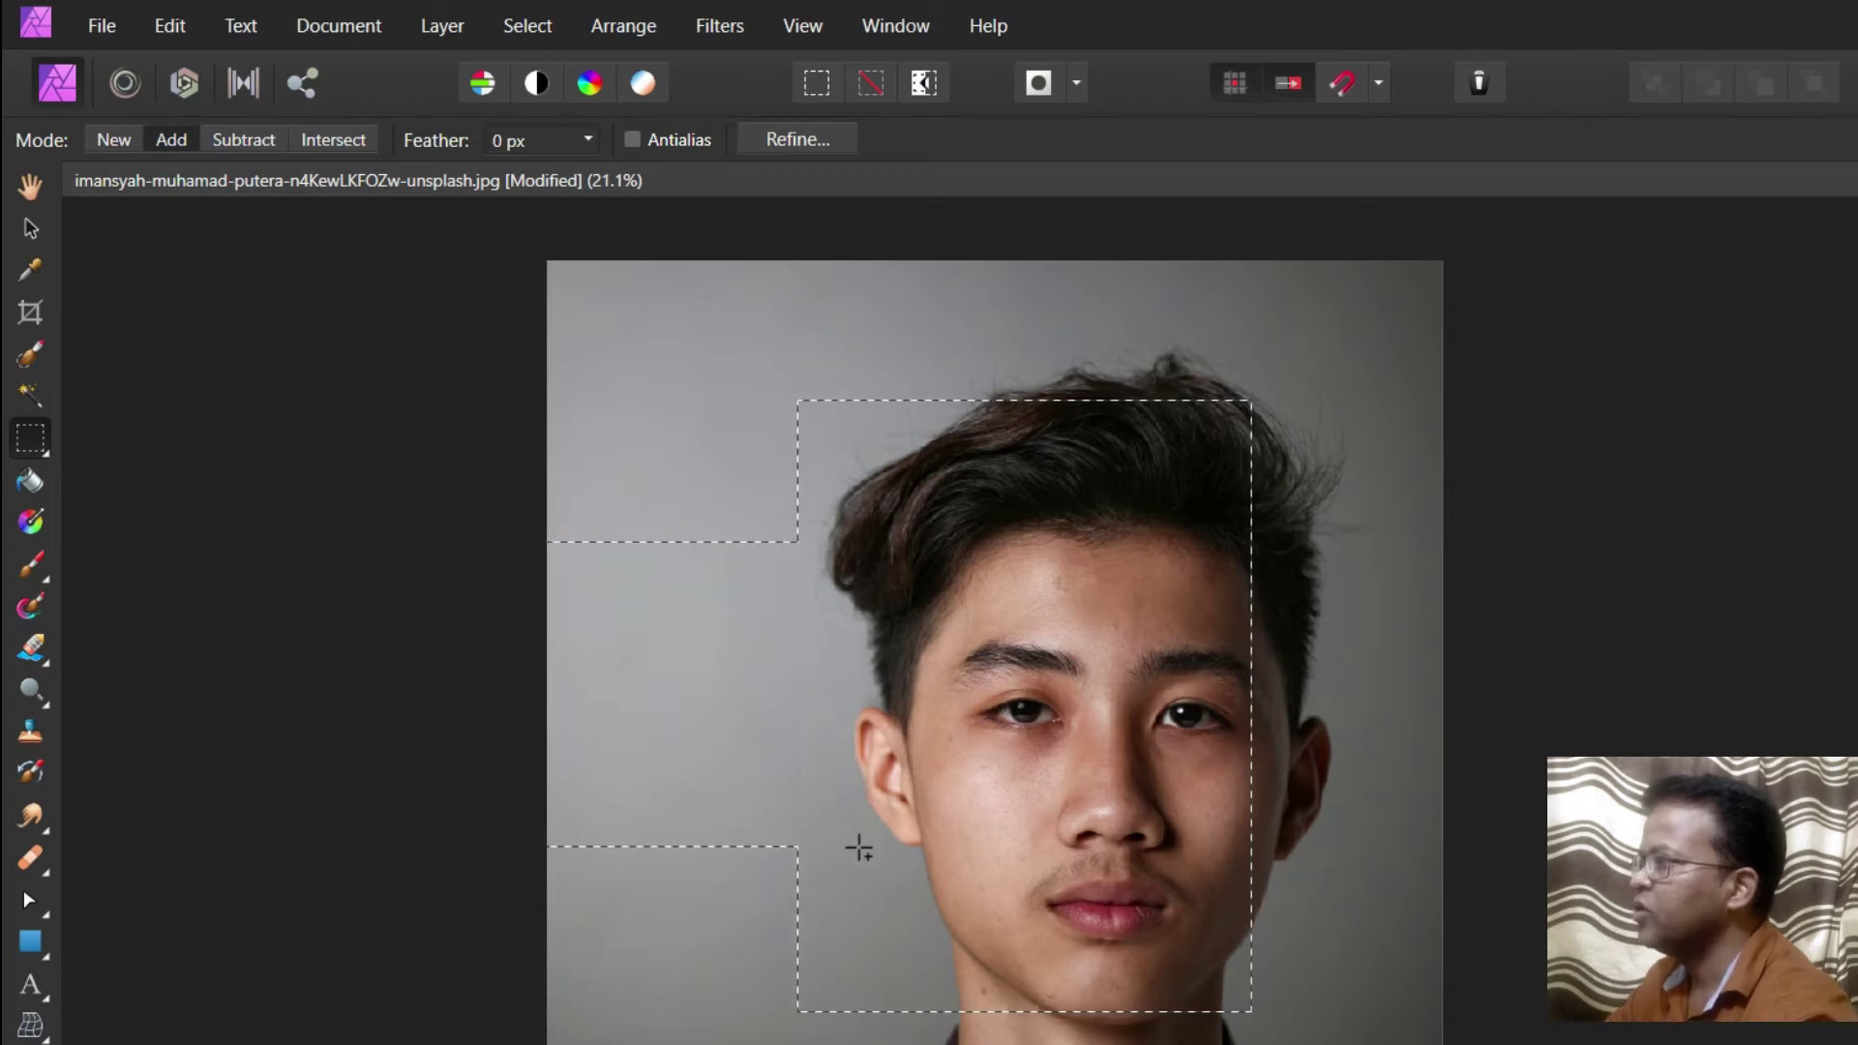
pyautogui.click(1039, 83)
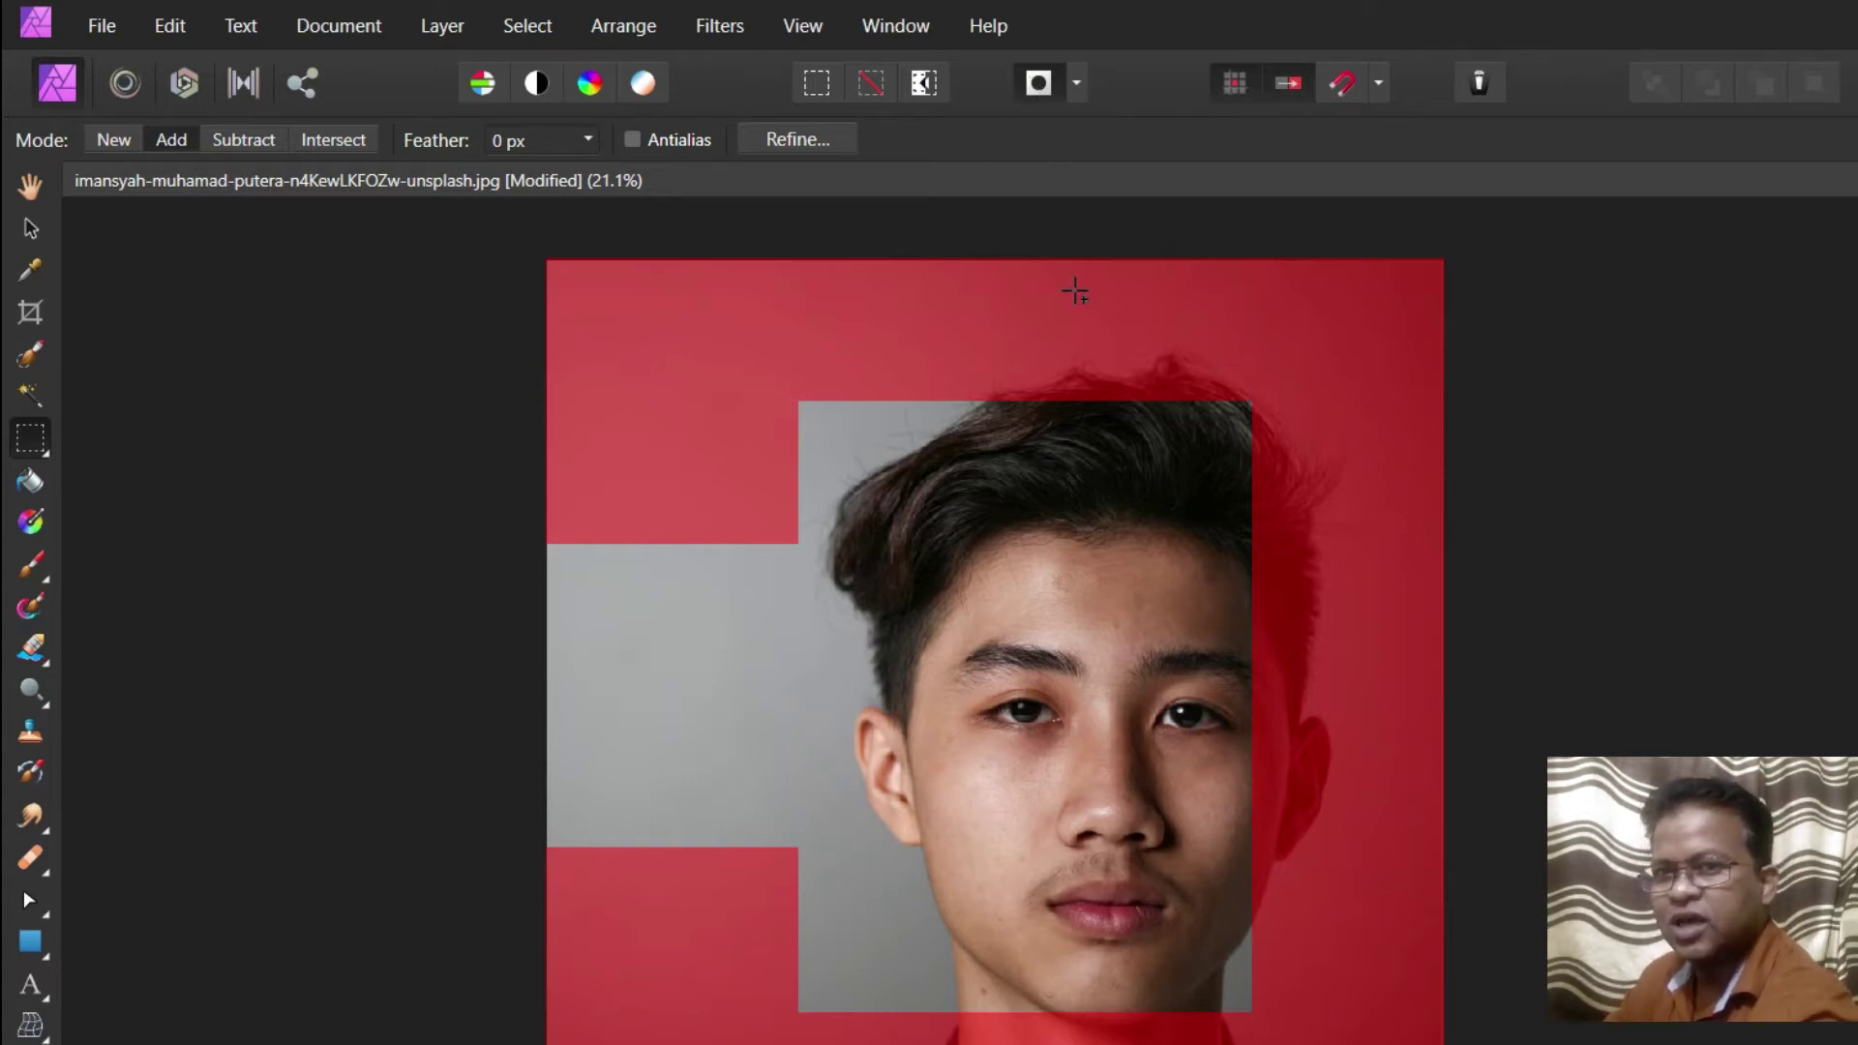
# Step: Preview the Quick Mask as Overlay, Black, White and Transparent, and turn Quick Mask off
pyautogui.click(1076, 84)
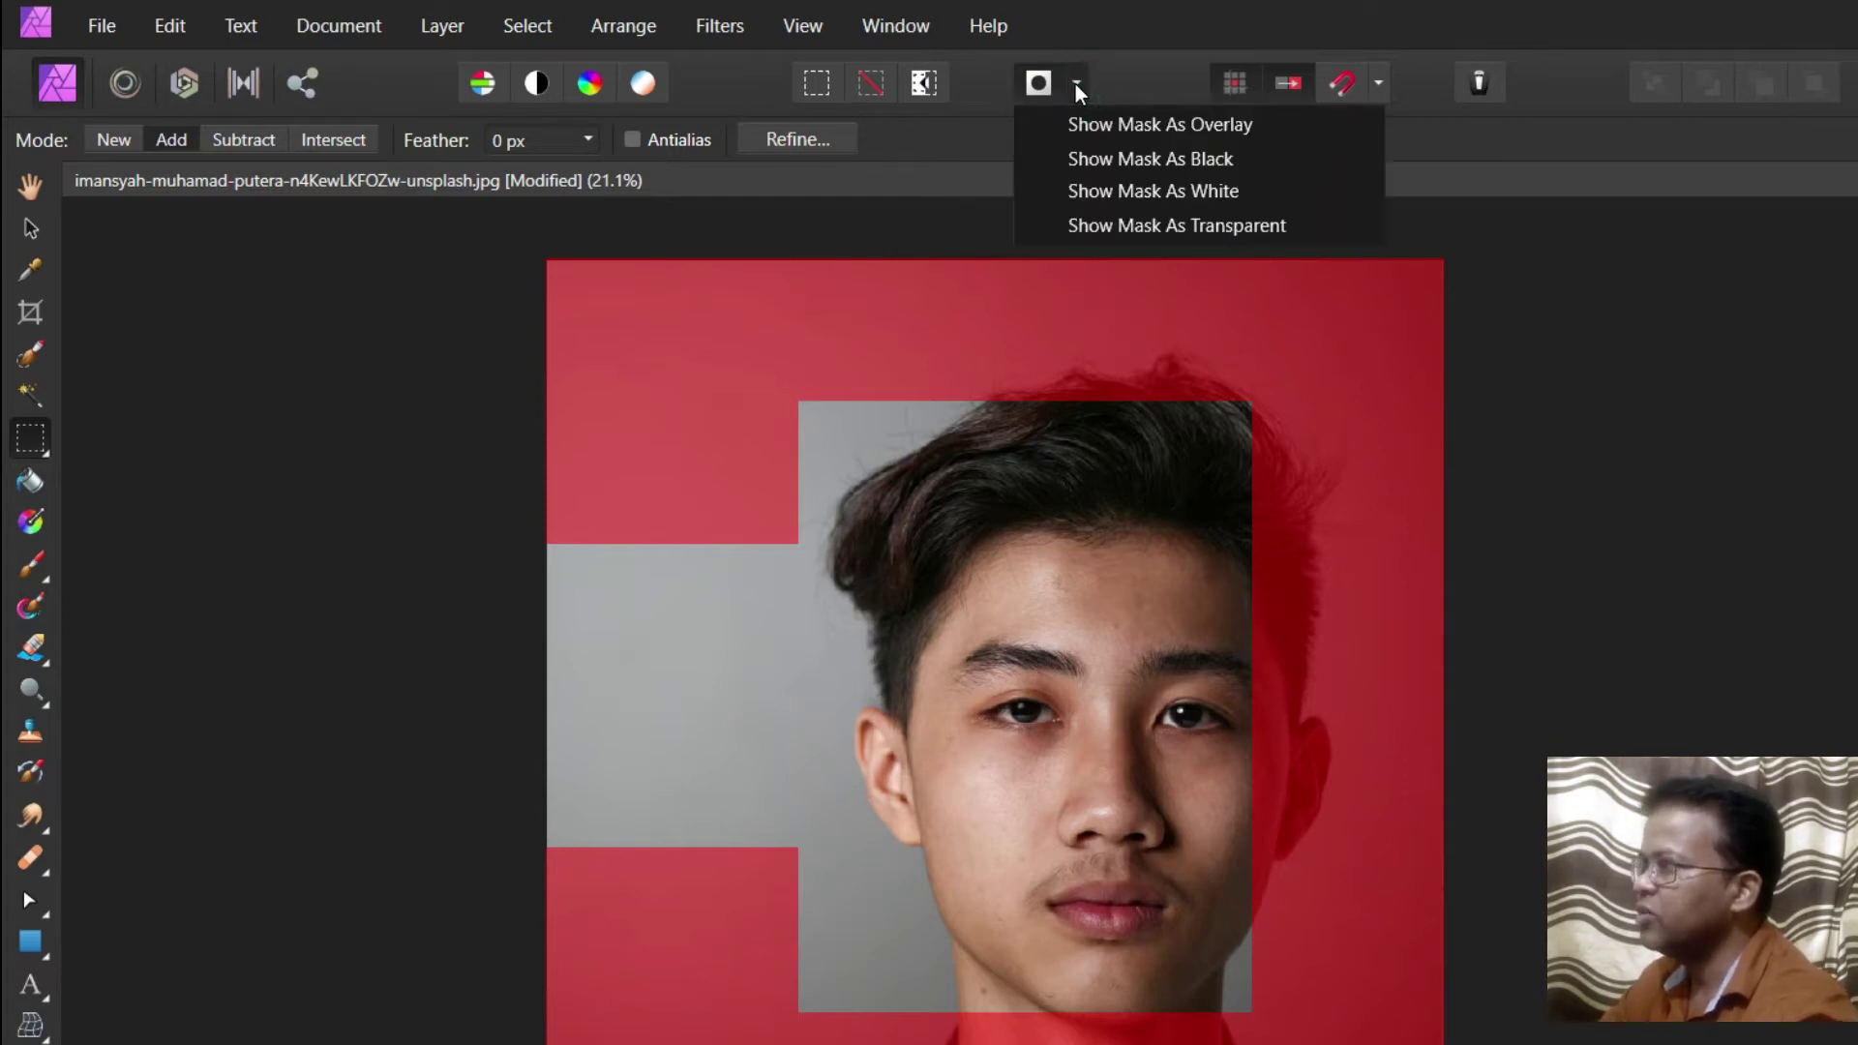
pyautogui.click(1139, 126)
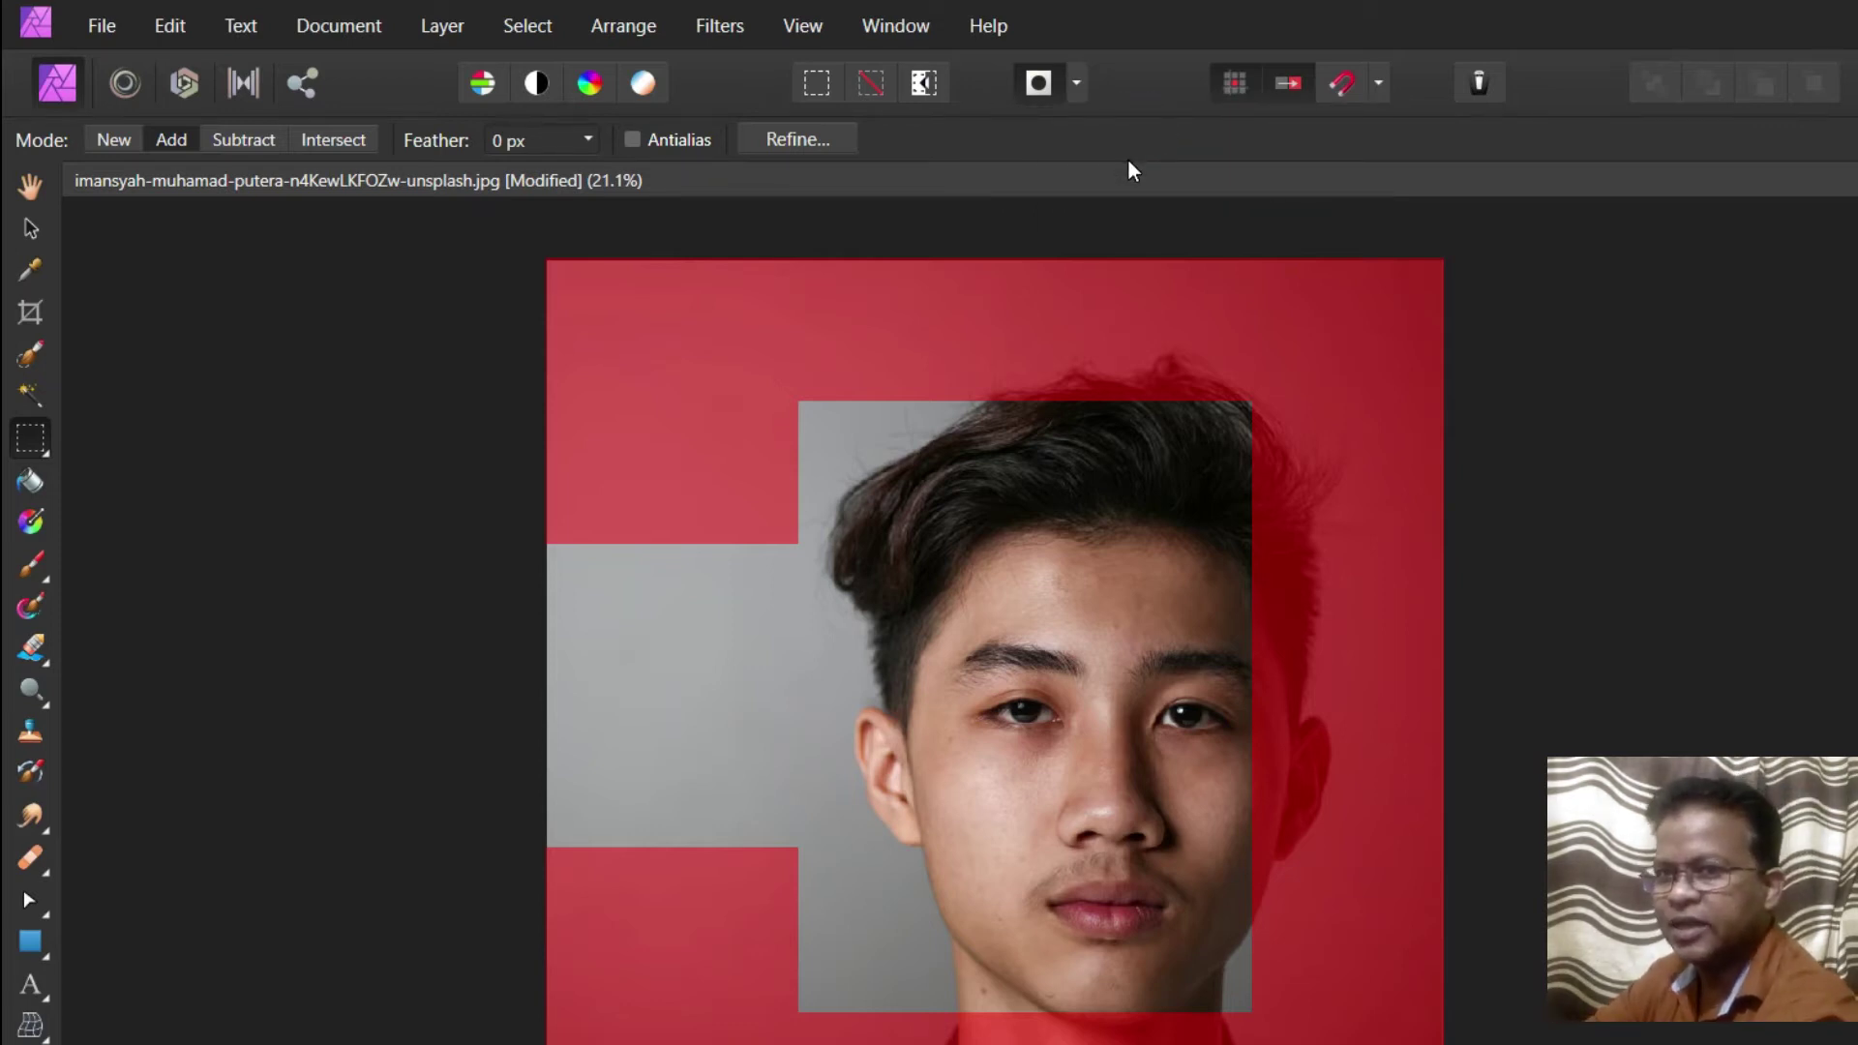
pyautogui.click(1076, 85)
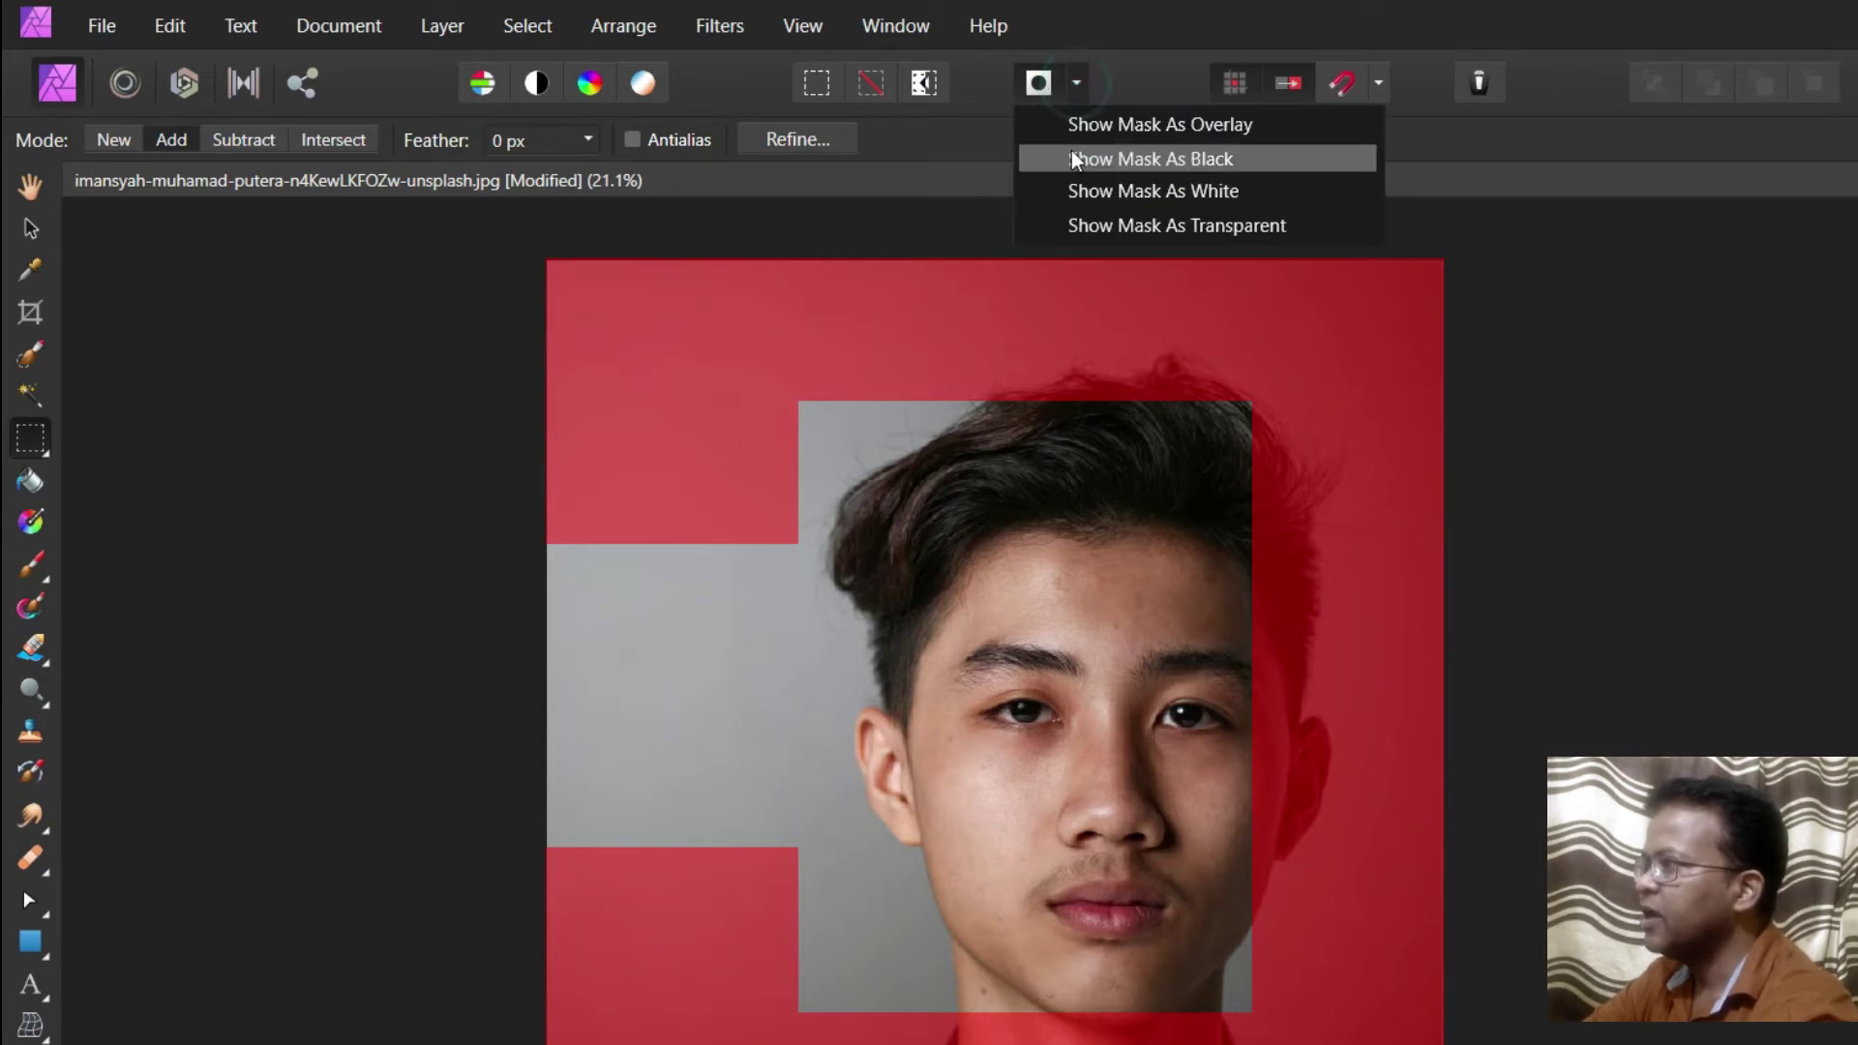
pyautogui.click(1189, 165)
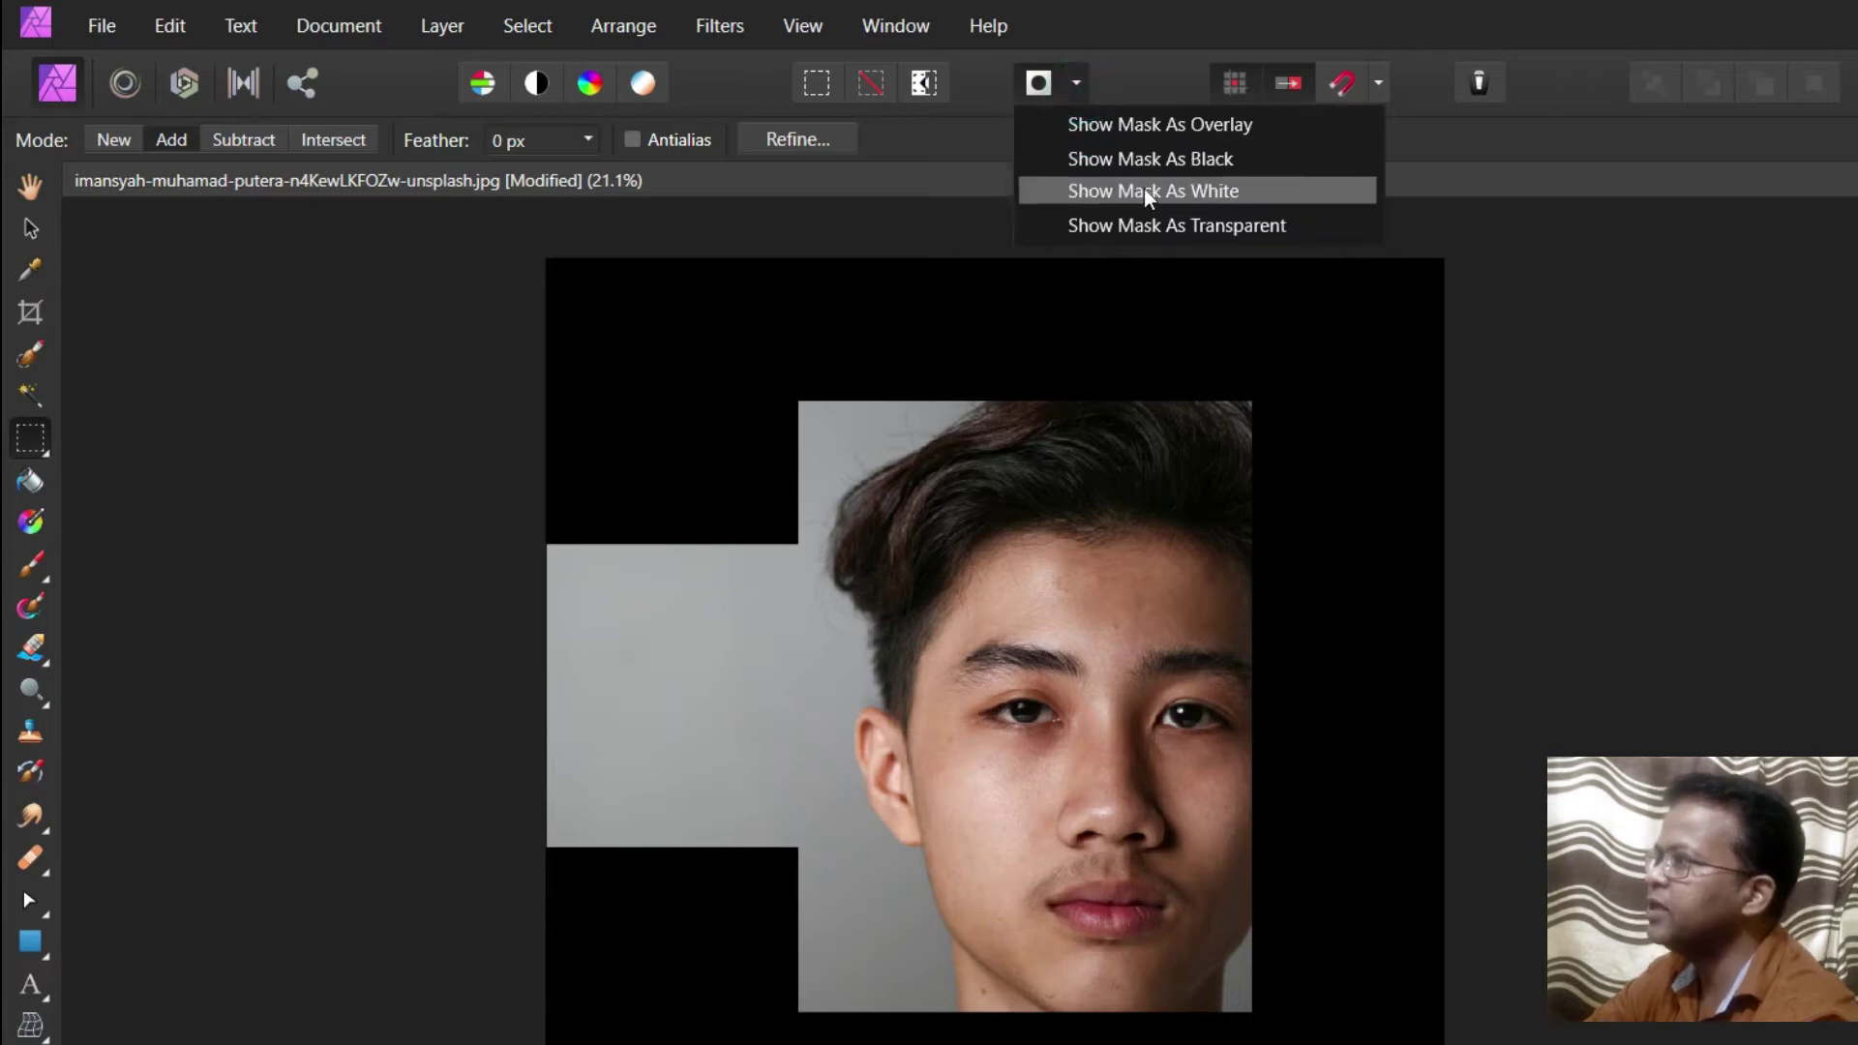
pyautogui.click(1152, 189)
pyautogui.click(1077, 89)
pyautogui.click(1175, 225)
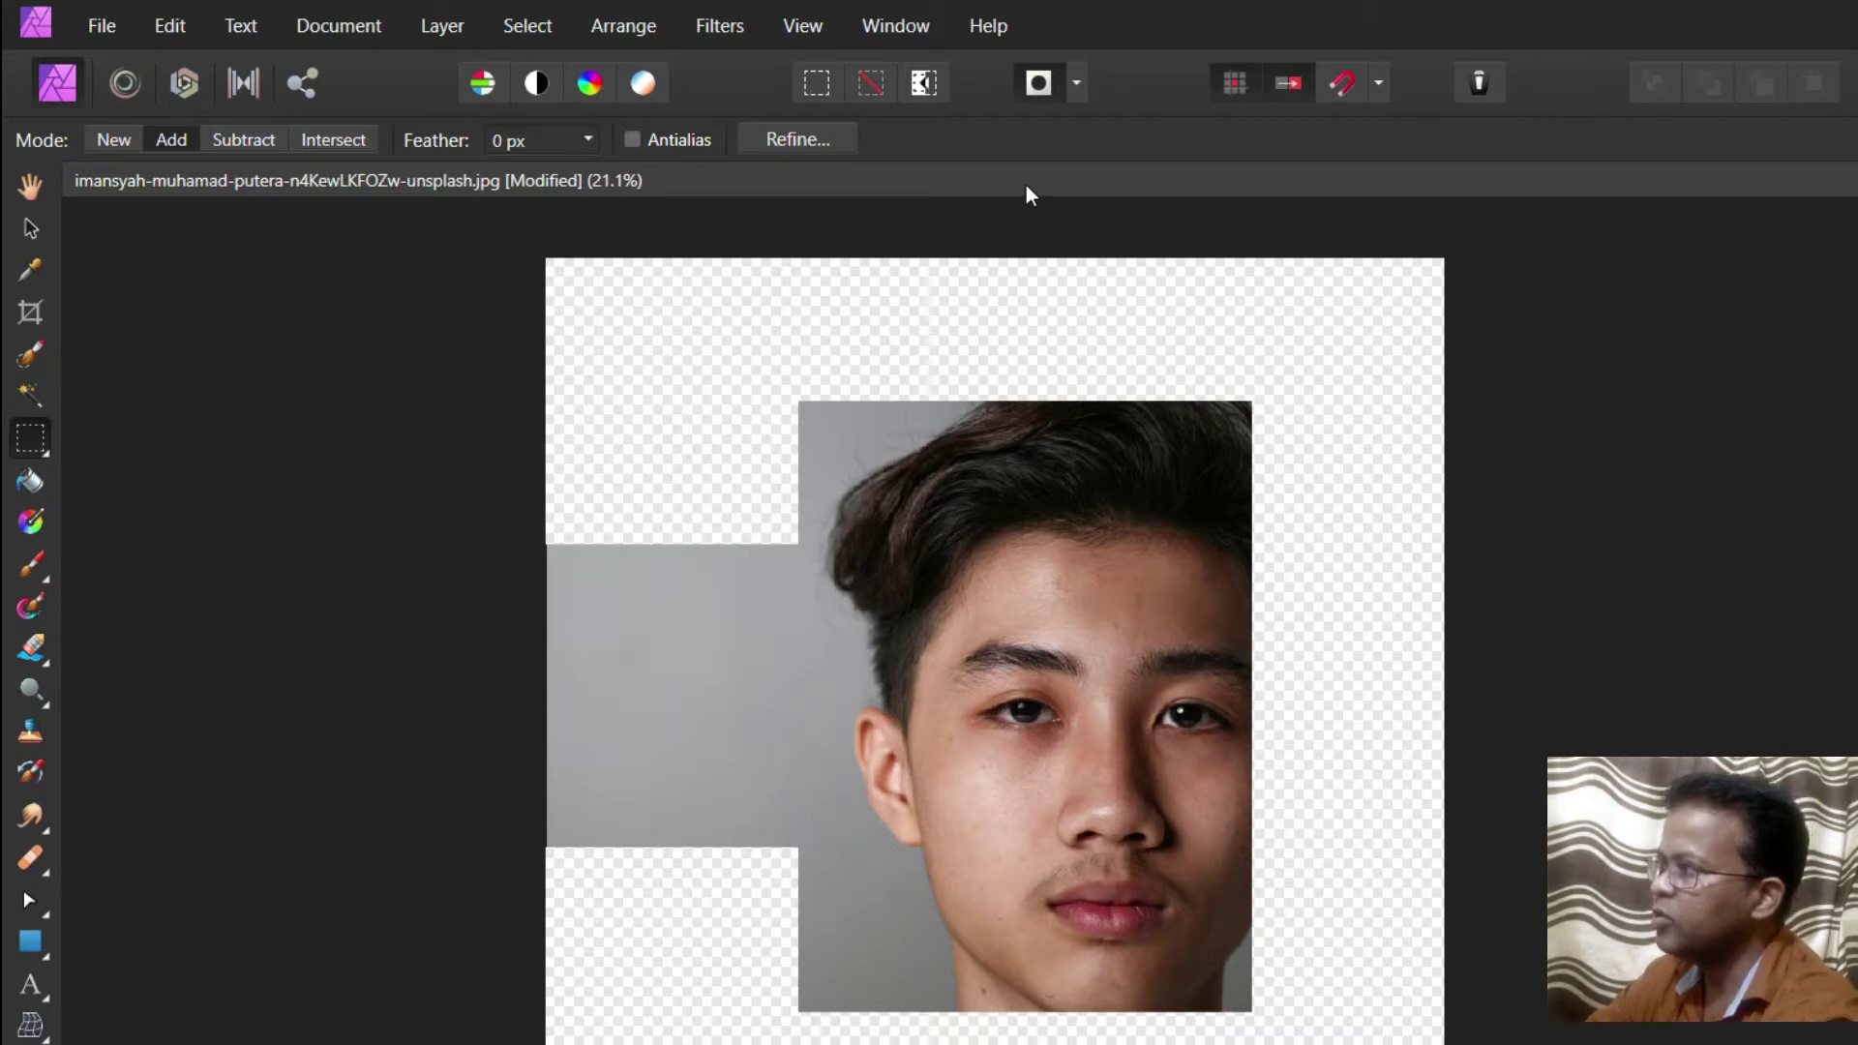
pyautogui.click(1036, 86)
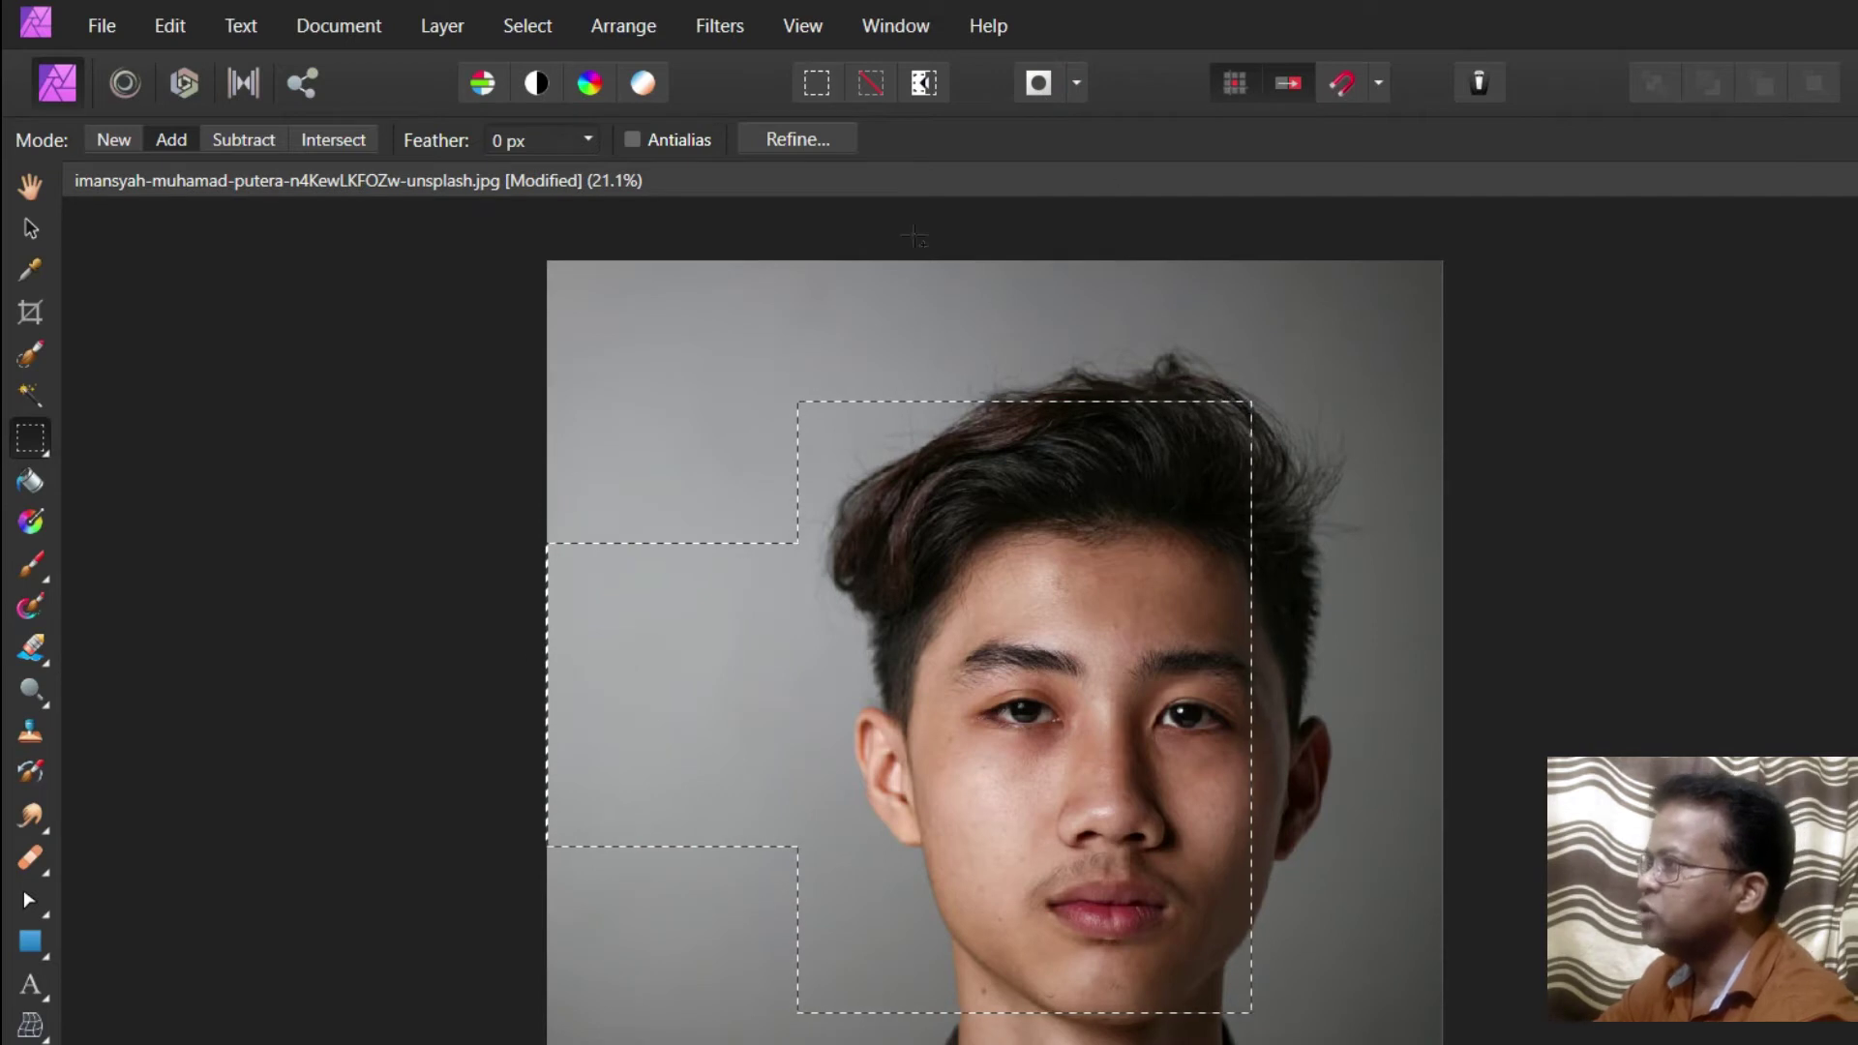
# Step: Clear the selection, review the available marquee tools, and choose the Rectangular Marquee Tool
pyautogui.click(333, 568)
pyautogui.click(29, 450)
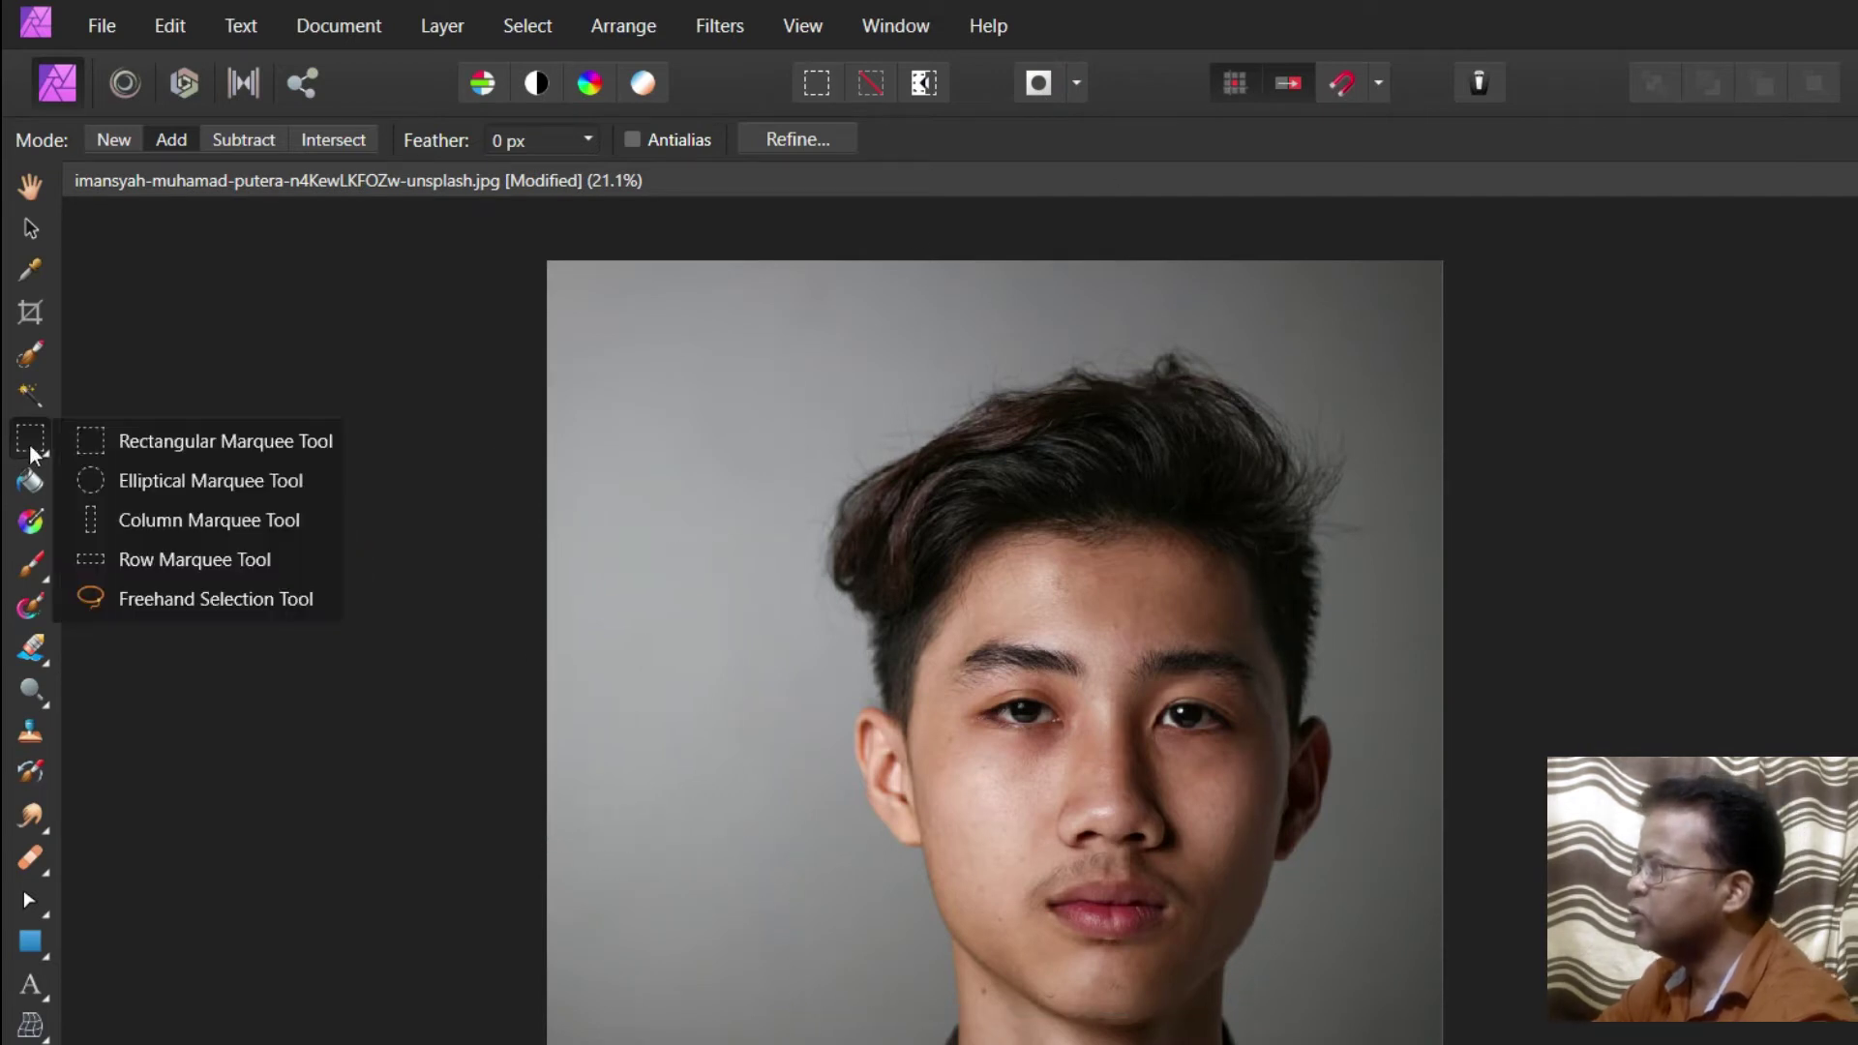
pyautogui.click(234, 440)
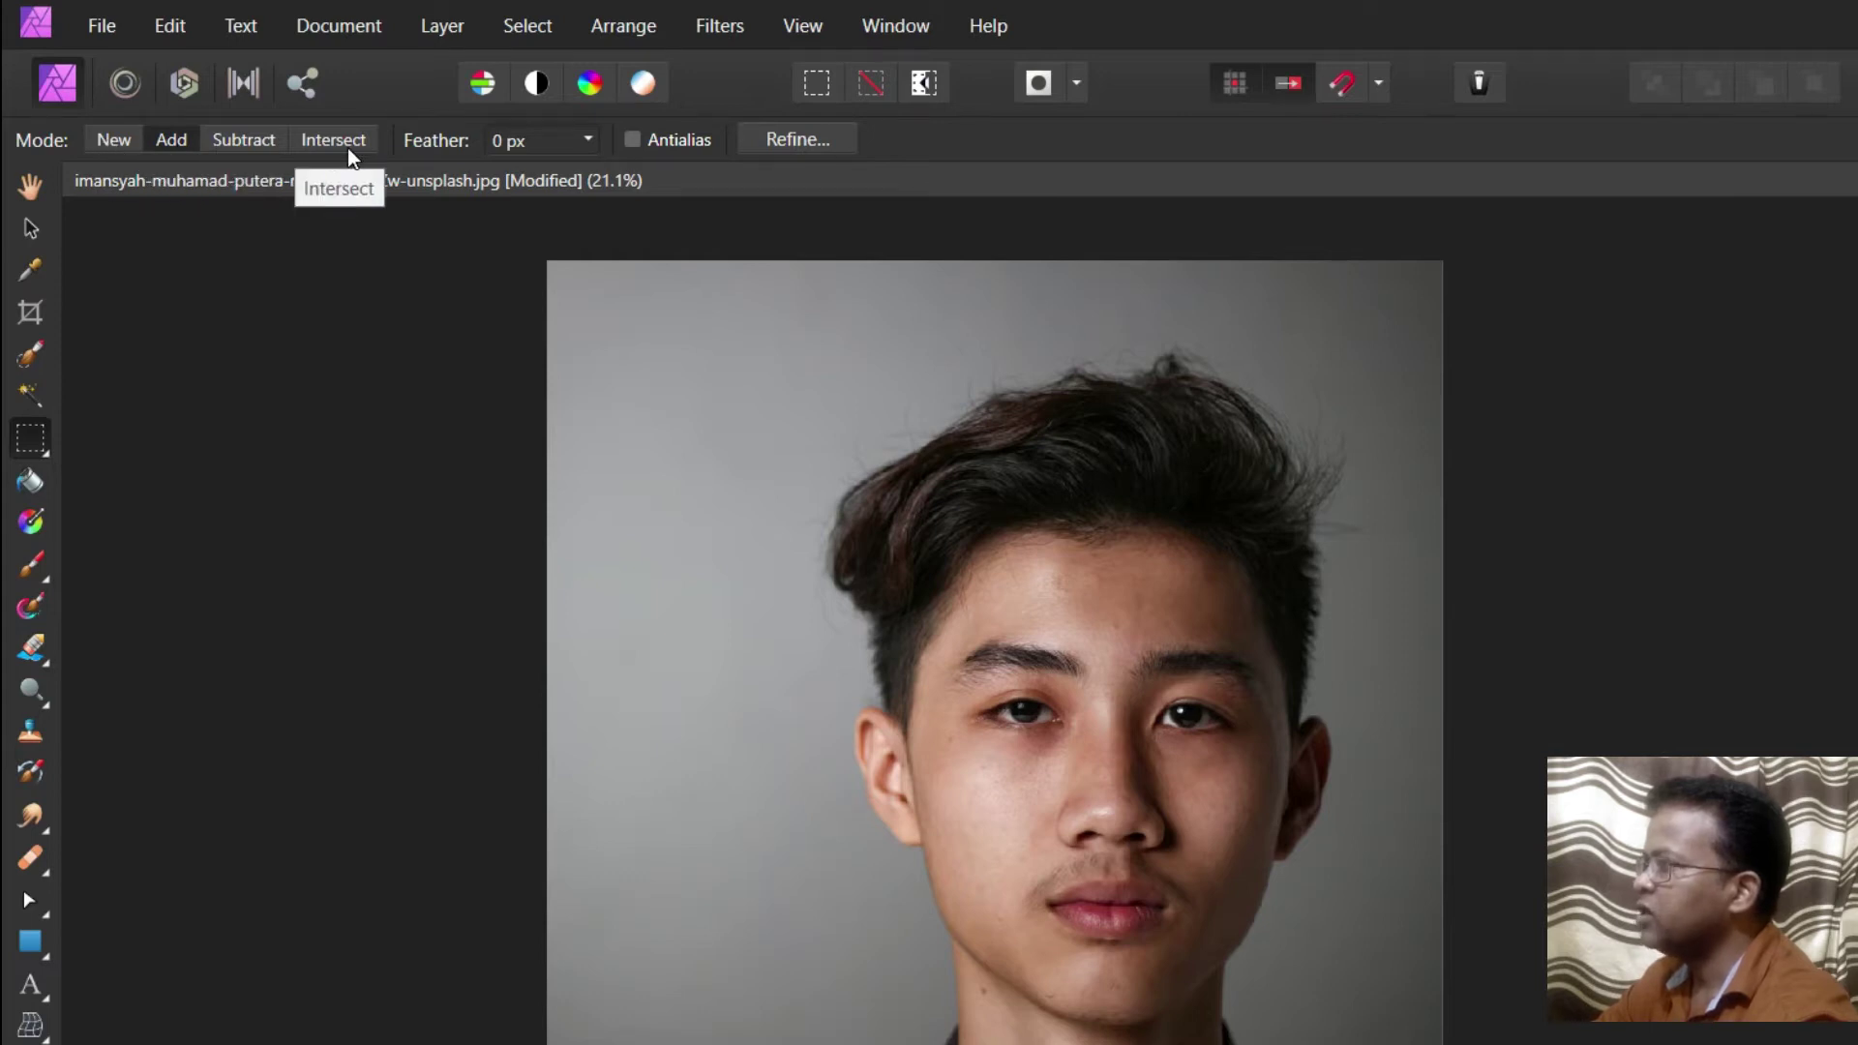
pyautogui.click(30, 438)
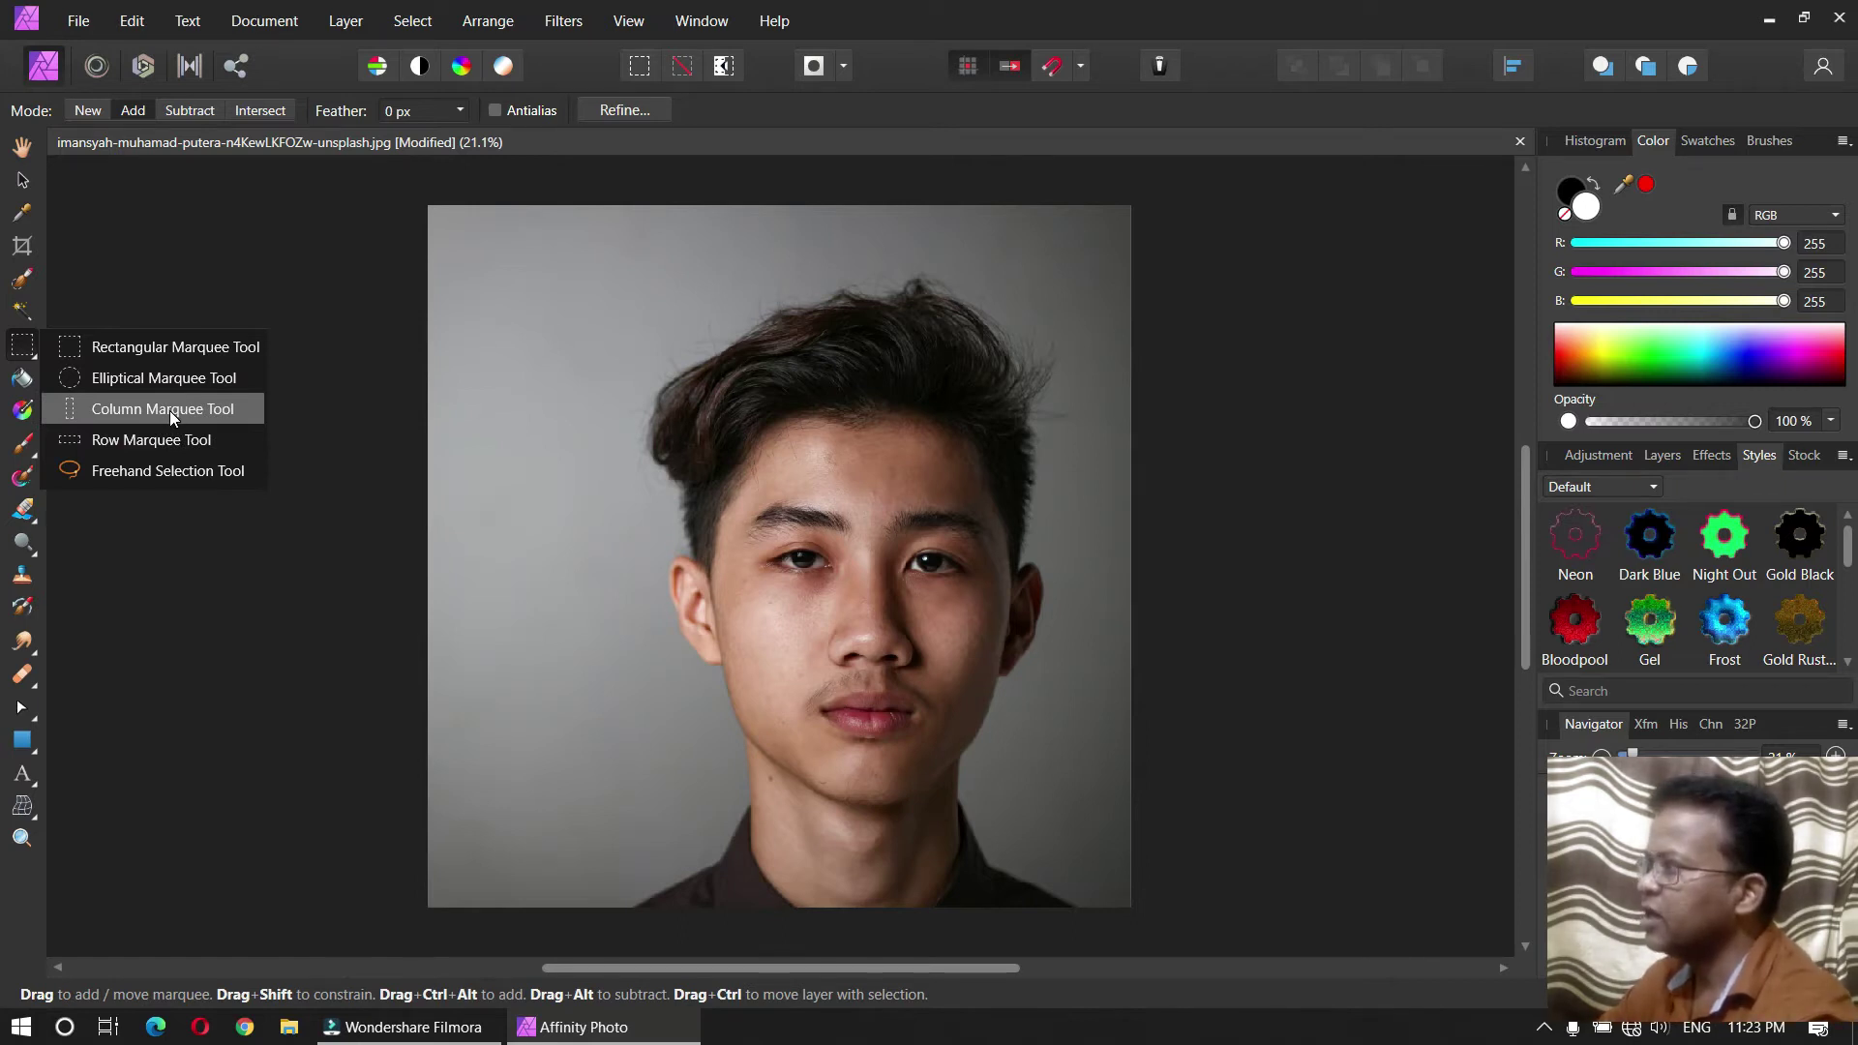
pyautogui.click(182, 351)
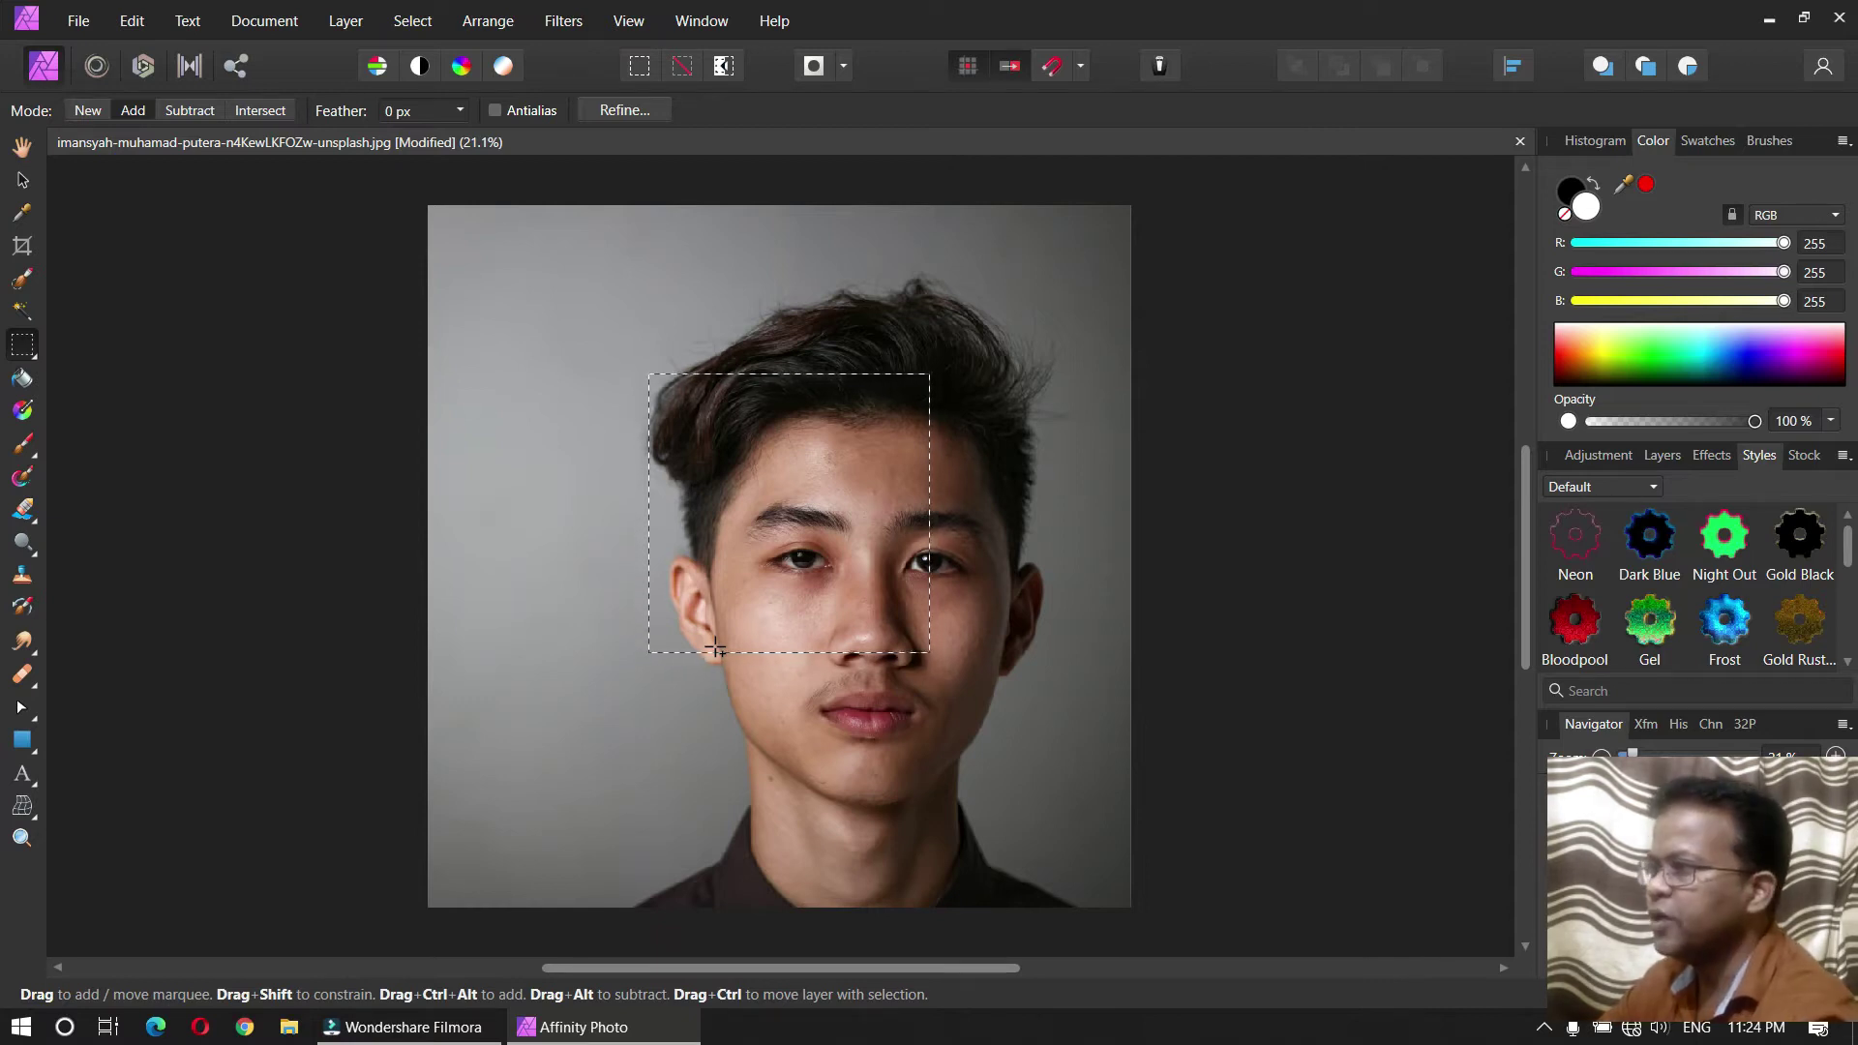
# Step: Show the layer list, then copy the square selection over the face's upper left part and paste it as a new layer
pyautogui.click(1662, 455)
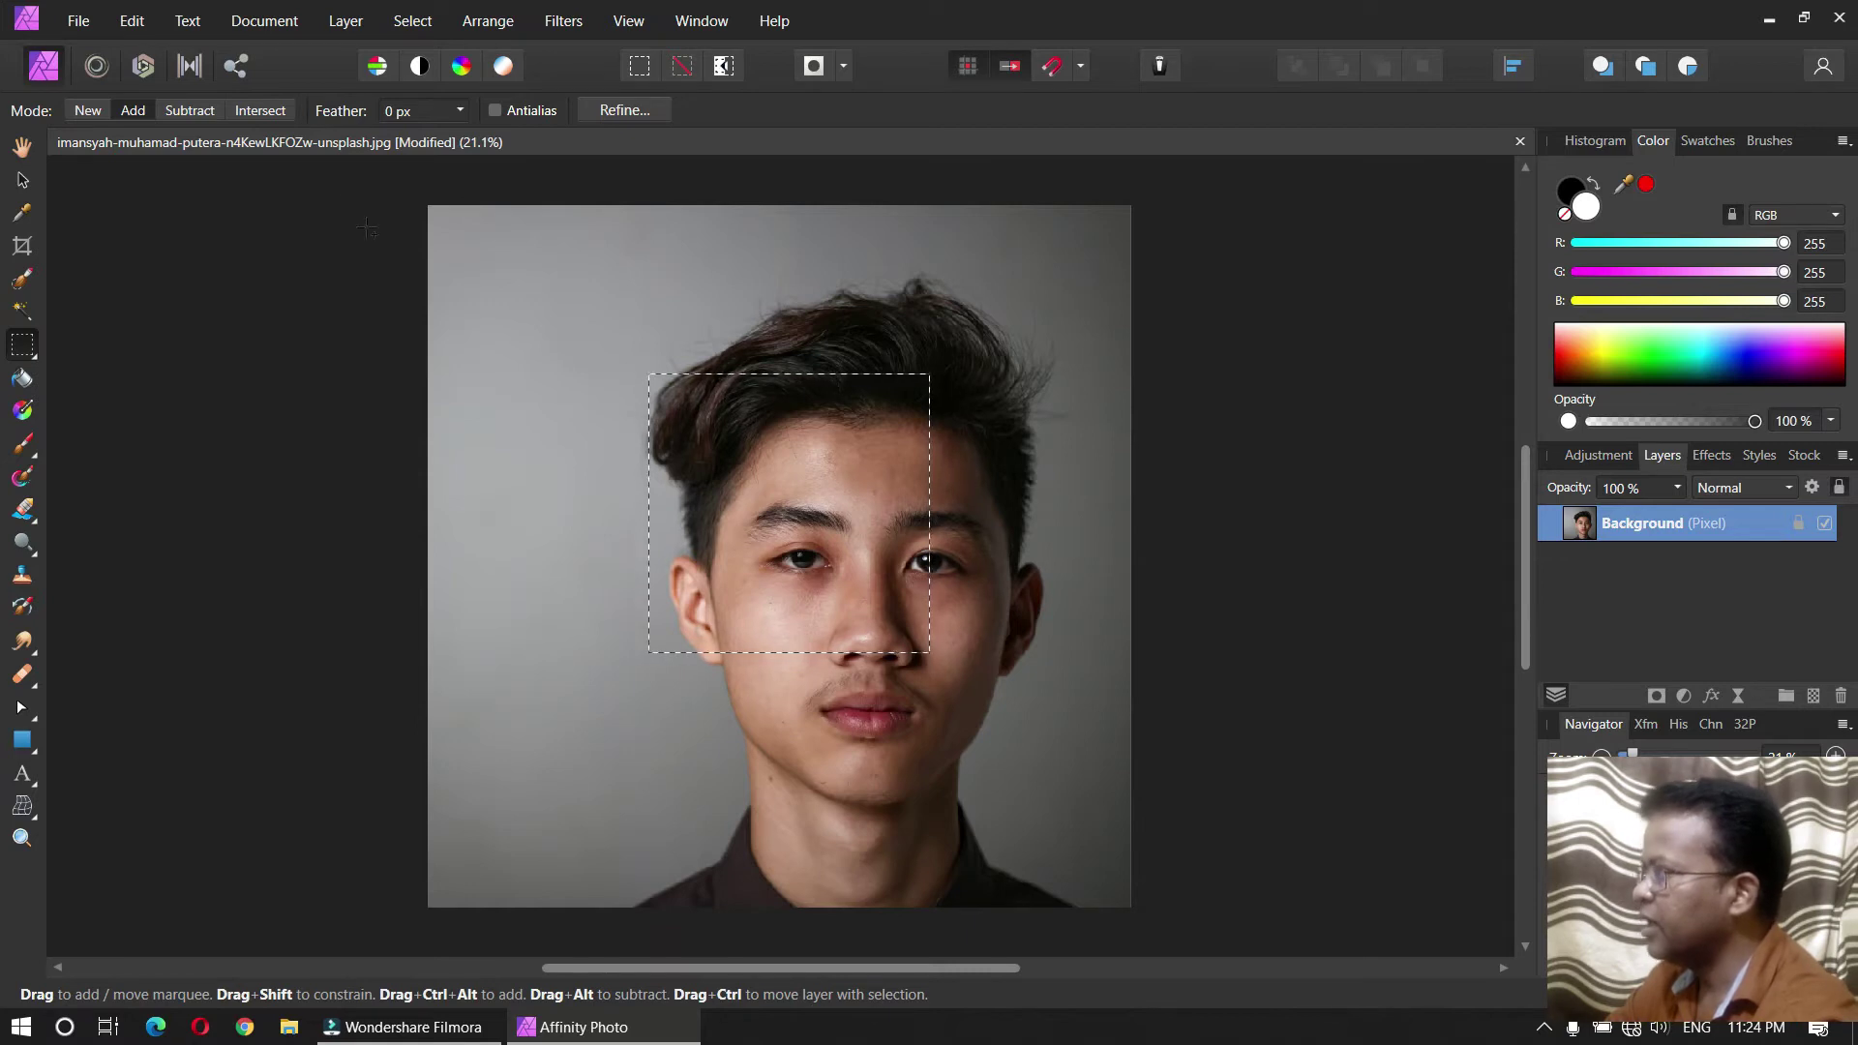
pyautogui.click(131, 20)
pyautogui.click(145, 124)
pyautogui.click(132, 20)
pyautogui.click(147, 171)
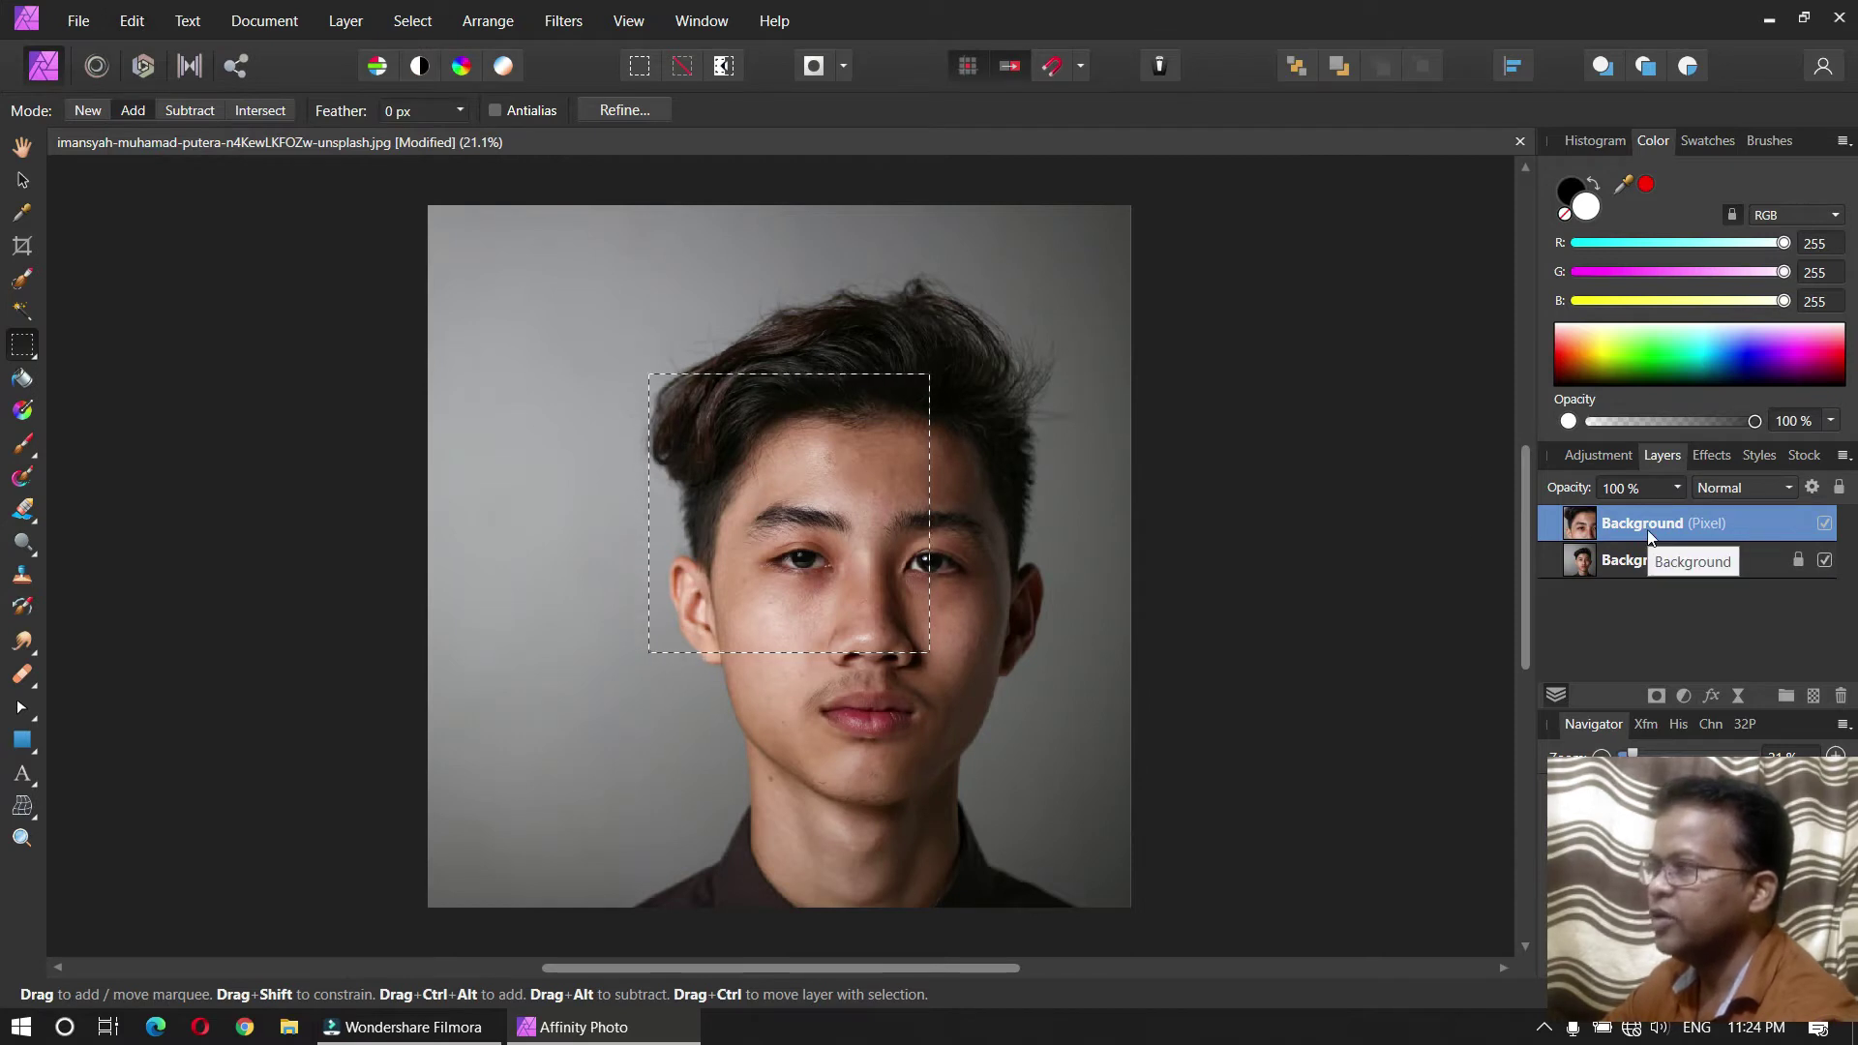
# Step: With the Move Tool, enlarge the pasted face piece and position it over the lower left part of the portrait
pyautogui.press('v')
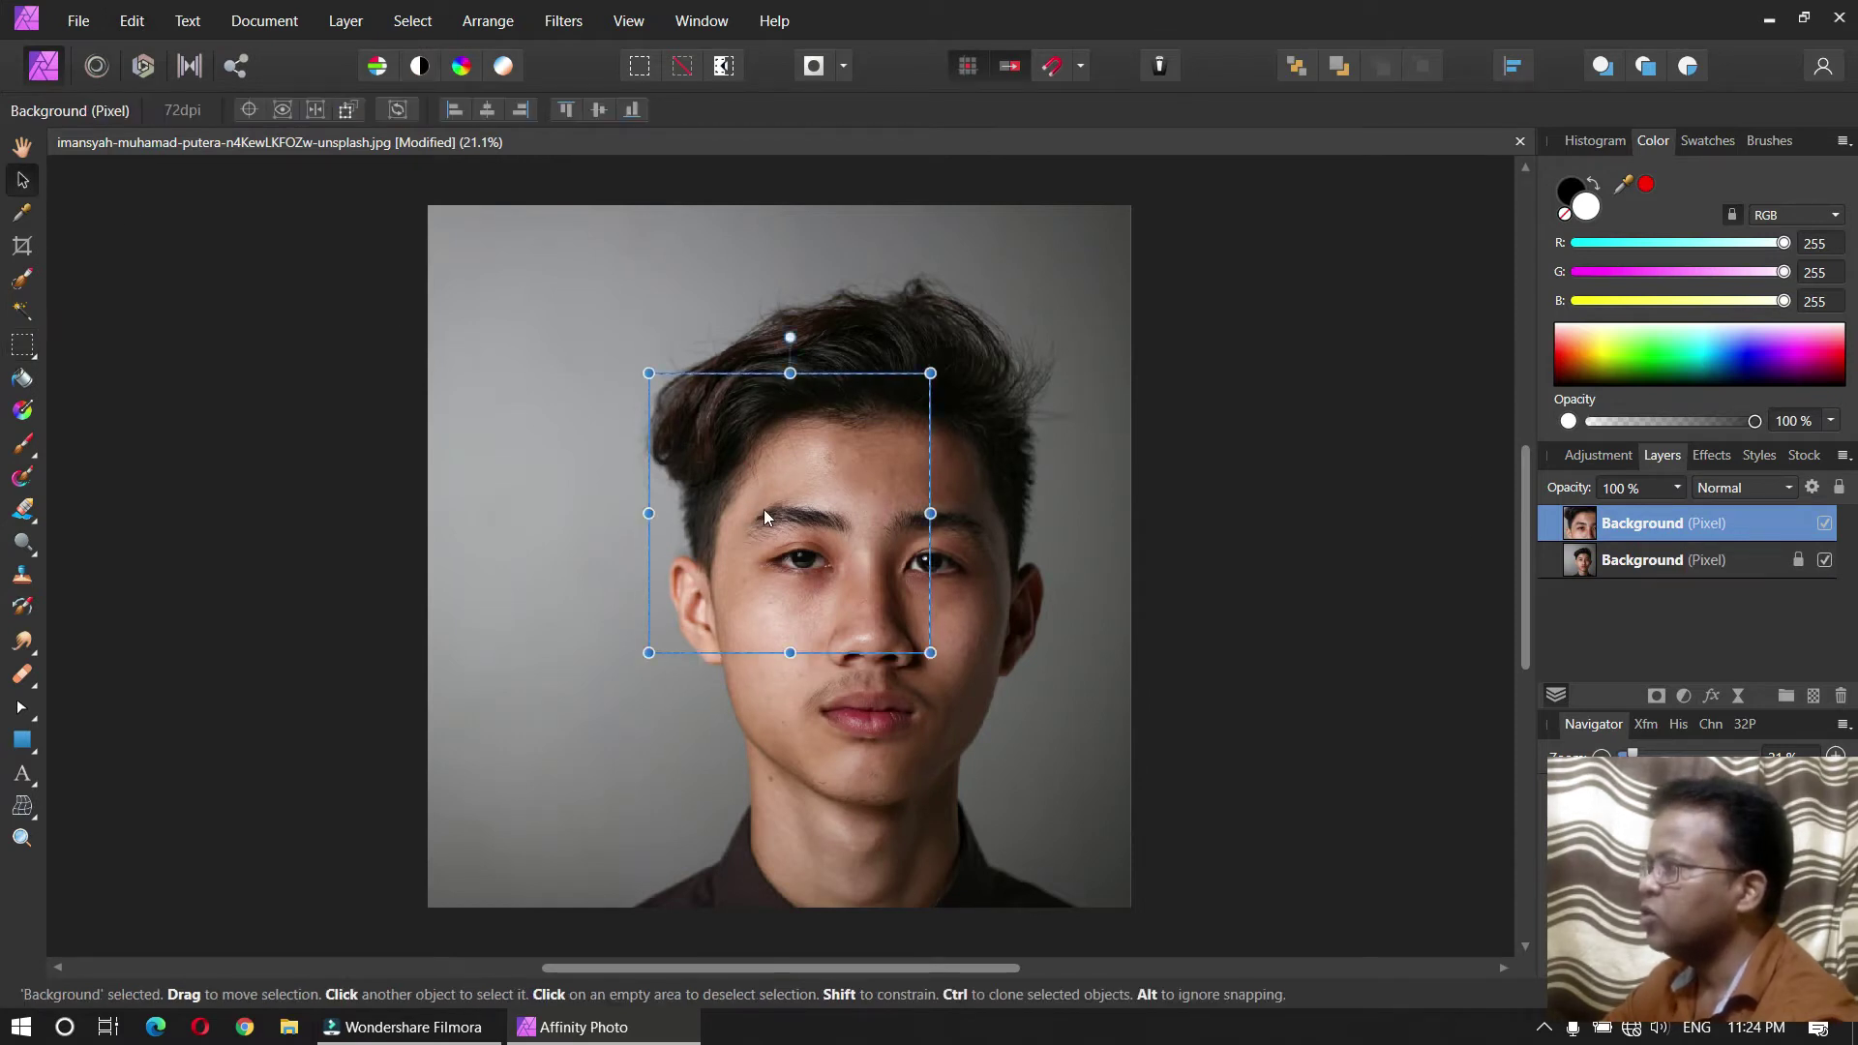
pyautogui.moveTo(833, 475); pyautogui.dragTo(647, 350)
pyautogui.moveTo(745, 531); pyautogui.dragTo(859, 646)
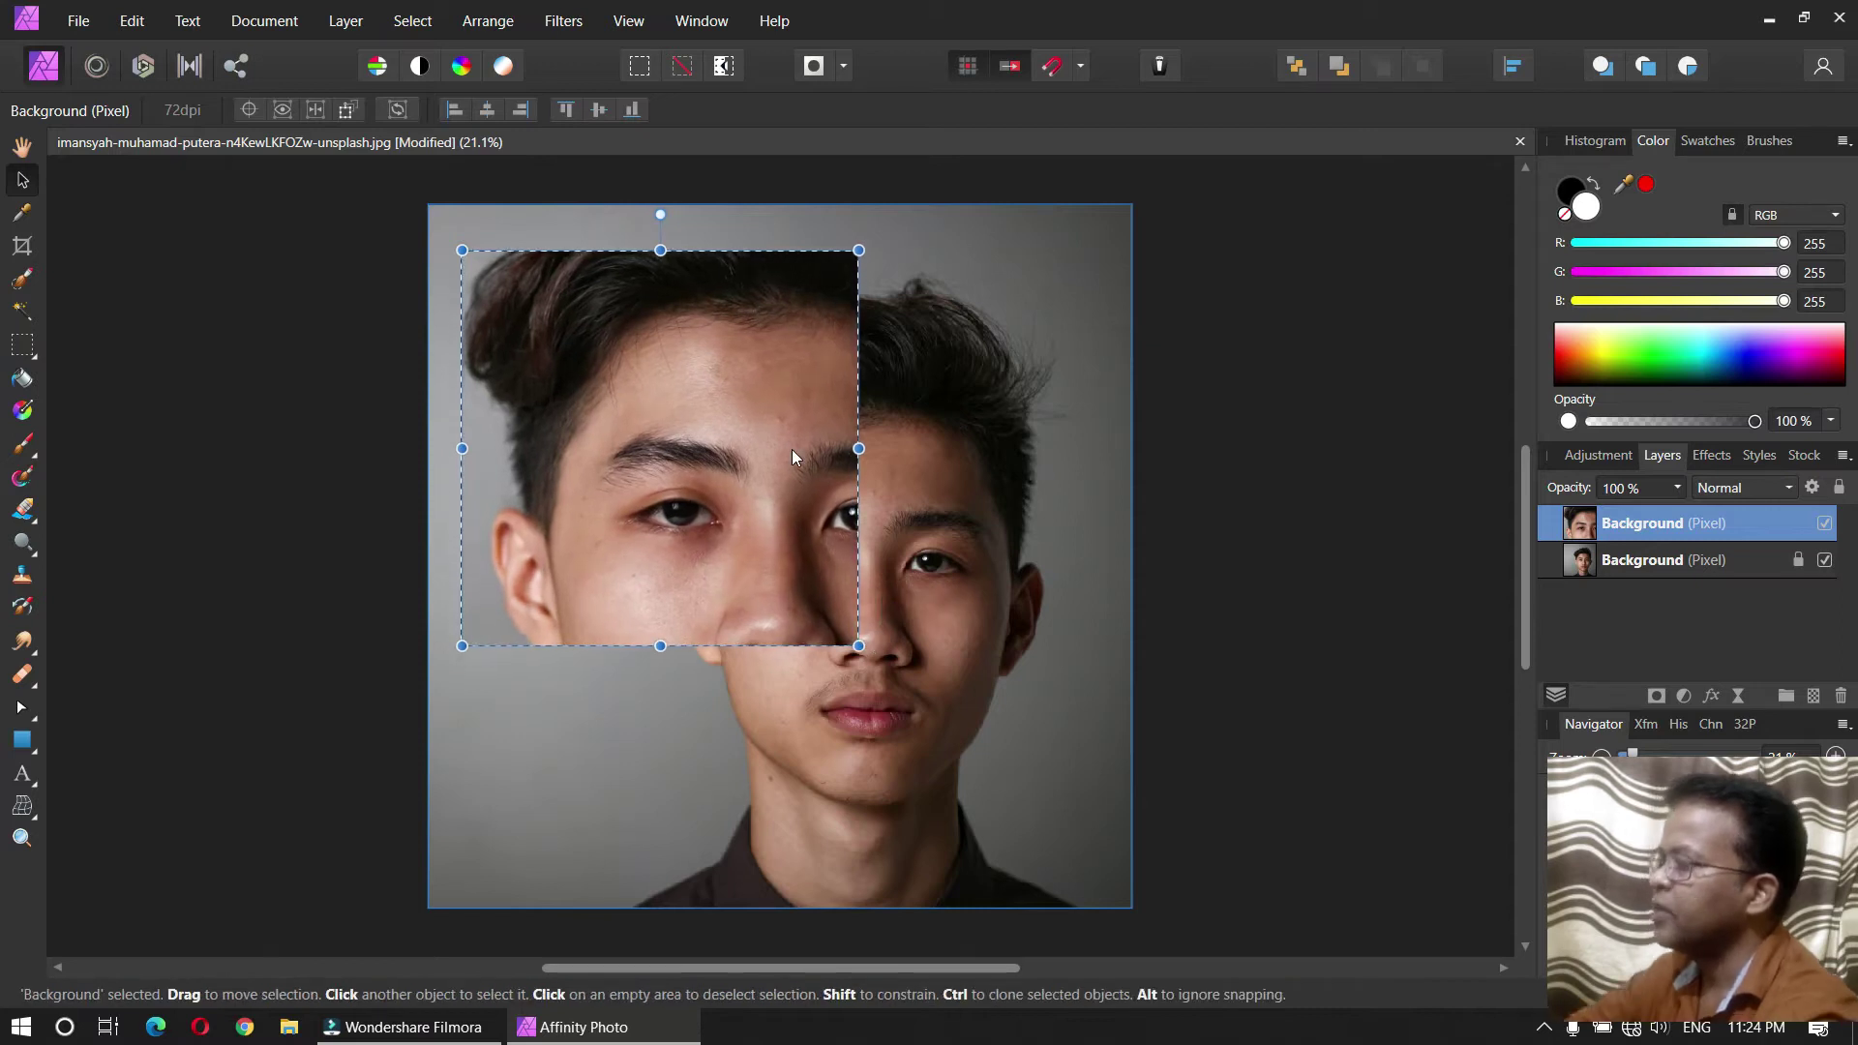
pyautogui.moveTo(777, 442); pyautogui.dragTo(838, 637)
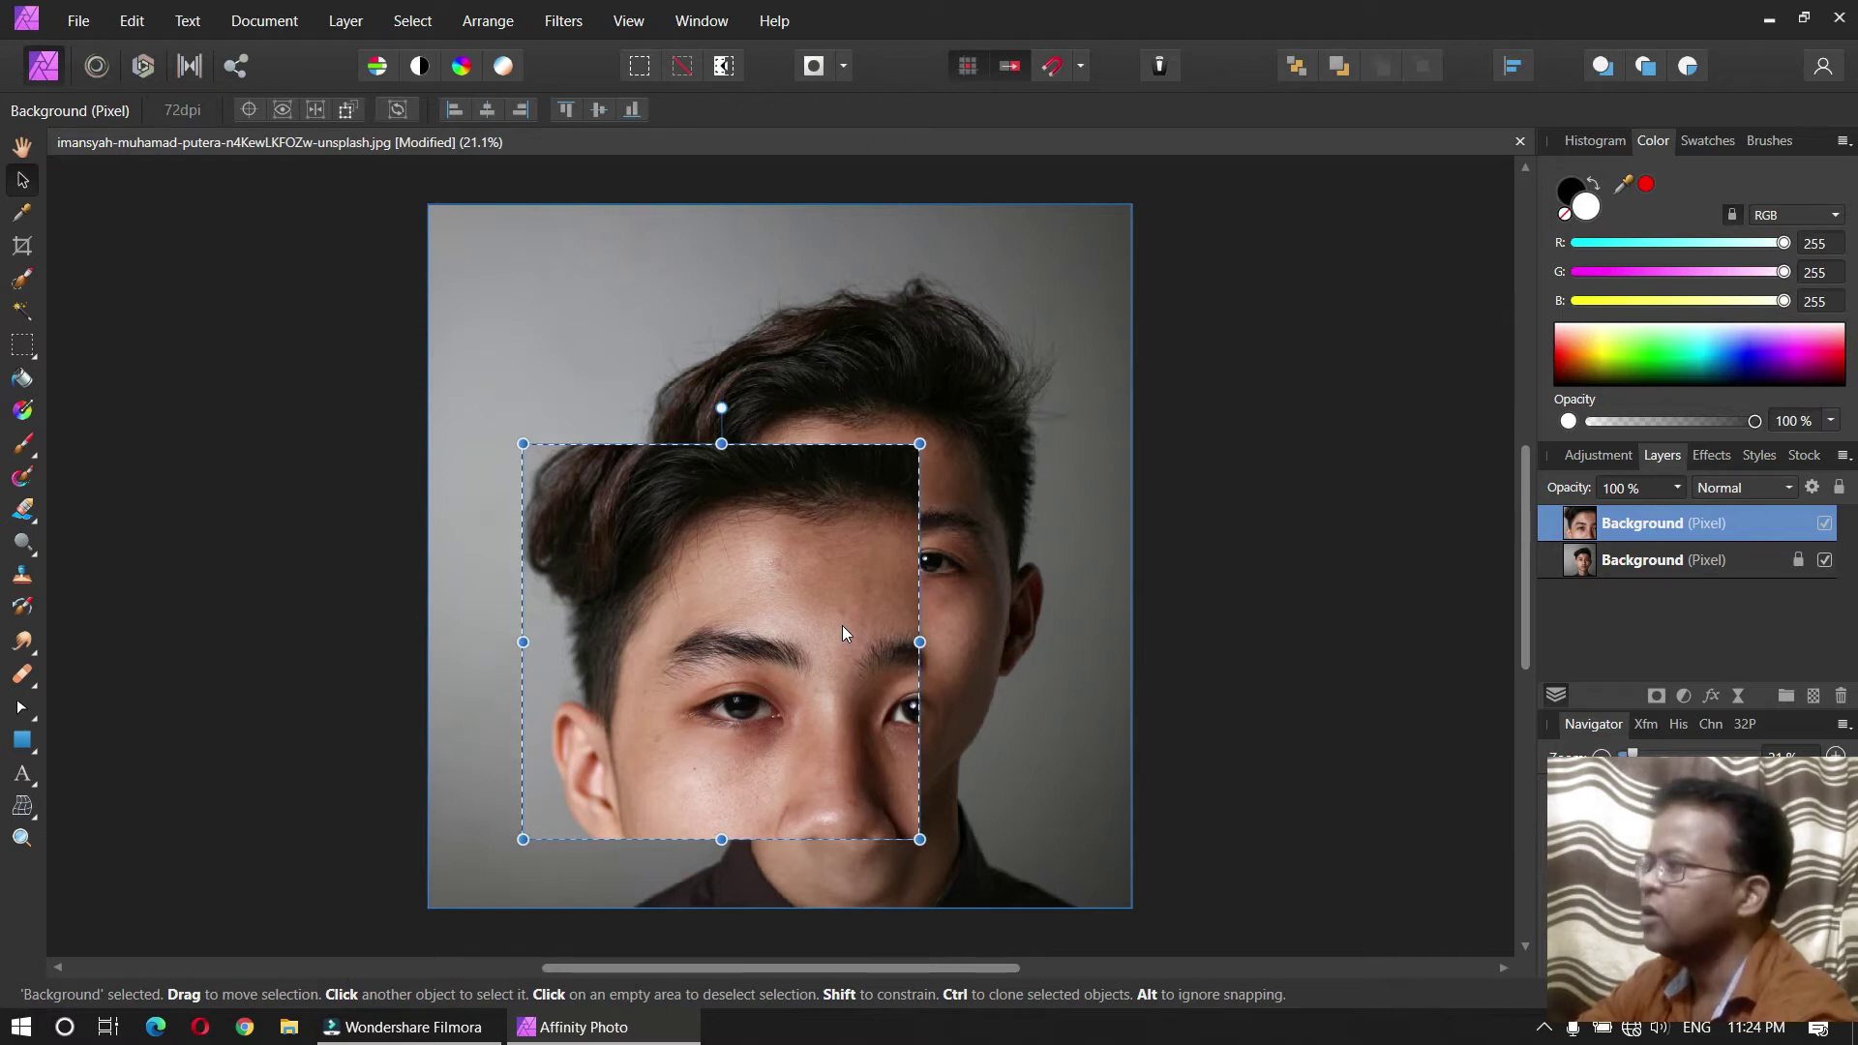
pyautogui.moveTo(842, 625); pyautogui.dragTo(848, 612)
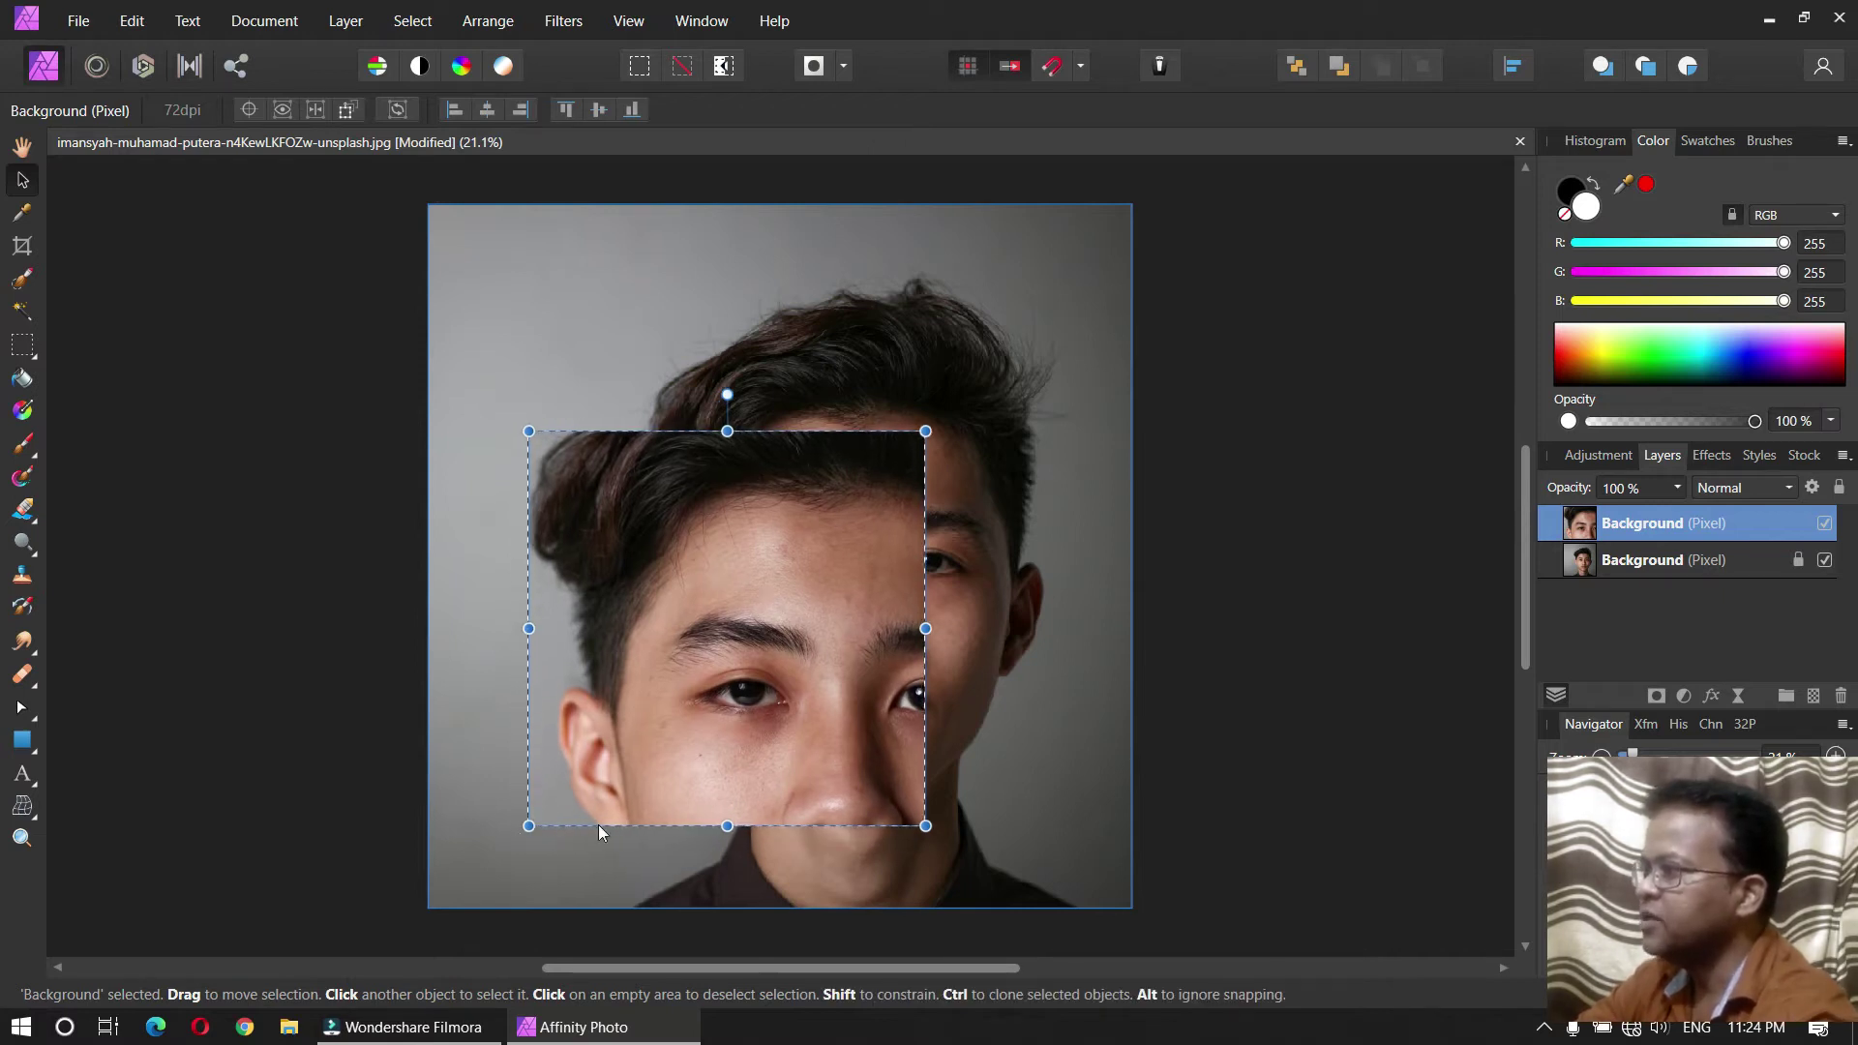
# Step: Shrink the pasted face piece slightly, rotate it by about 5.6°, and stretch it sideways beyond the portrait's edge
pyautogui.moveTo(925, 430)
pyautogui.mouseDown()
pyautogui.moveTo(850, 519)
pyautogui.moveTo(900, 416)
pyautogui.moveTo(907, 448)
pyautogui.mouseUp()
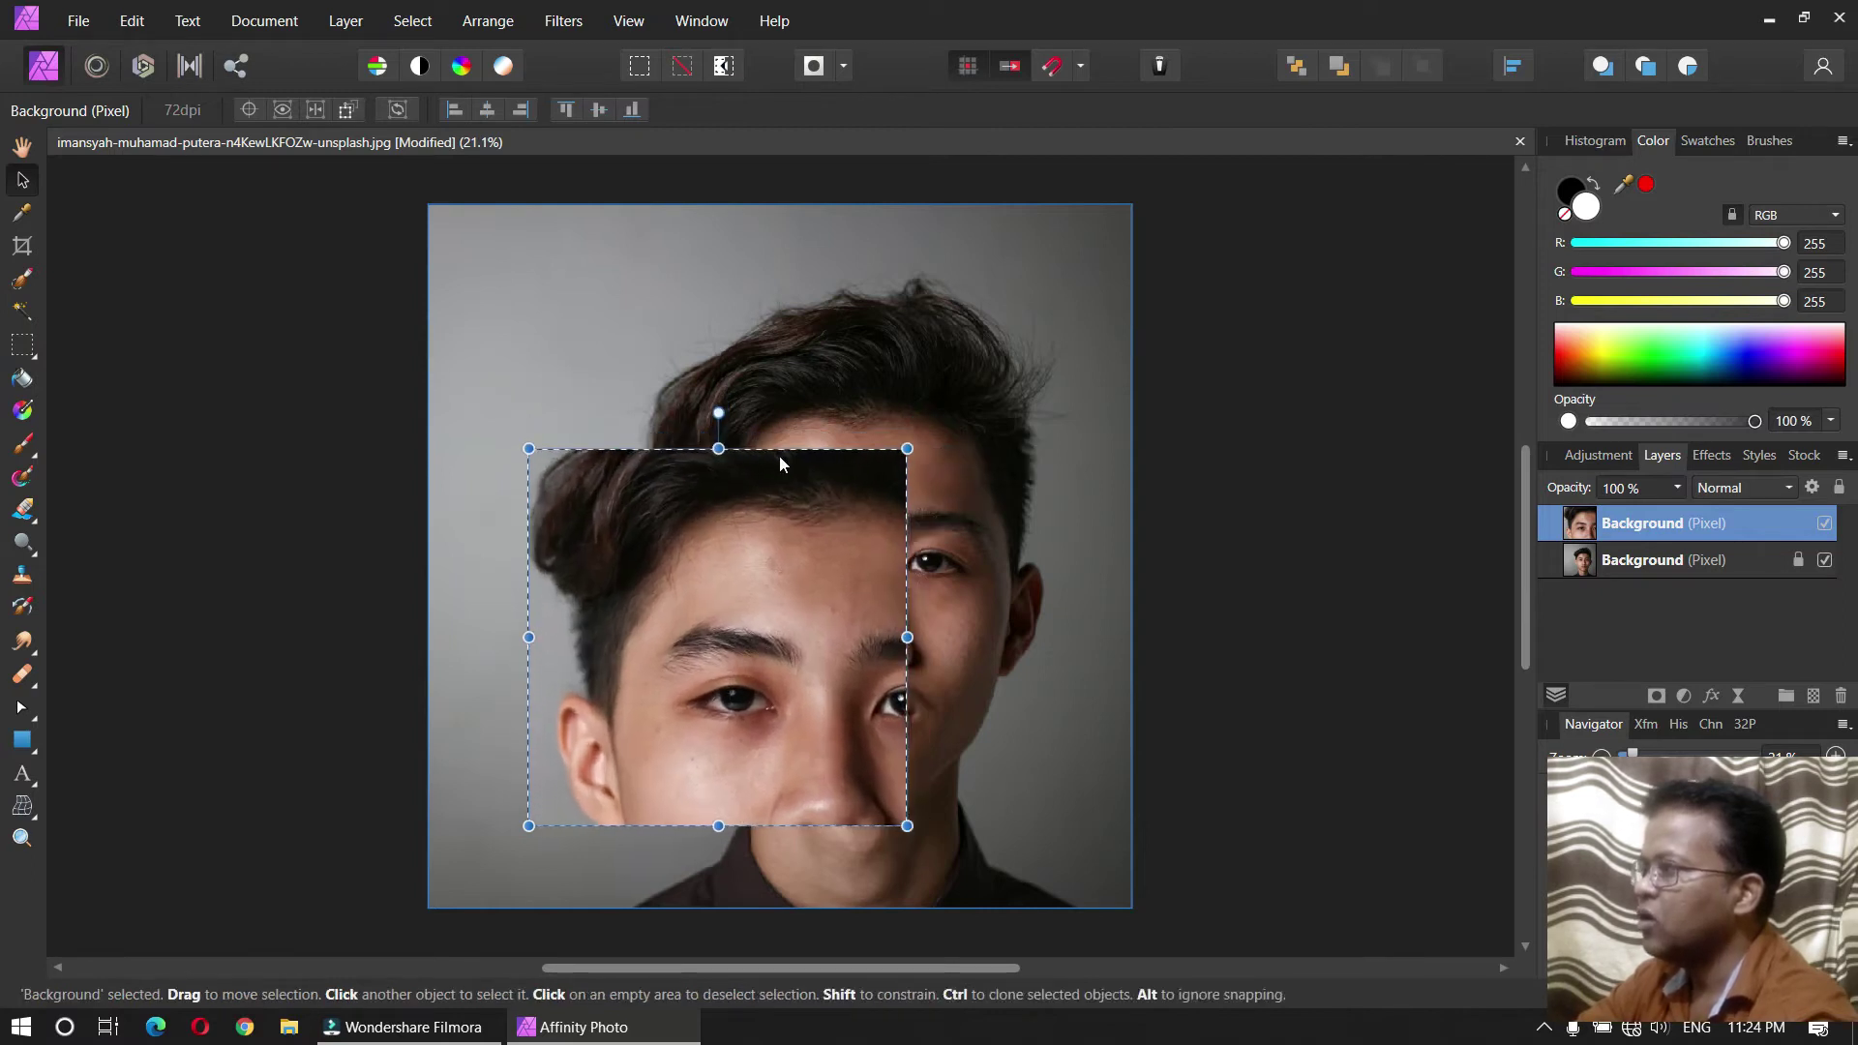
pyautogui.moveTo(718, 412)
pyautogui.mouseDown()
pyautogui.moveTo(730, 399)
pyautogui.moveTo(697, 410)
pyautogui.mouseUp()
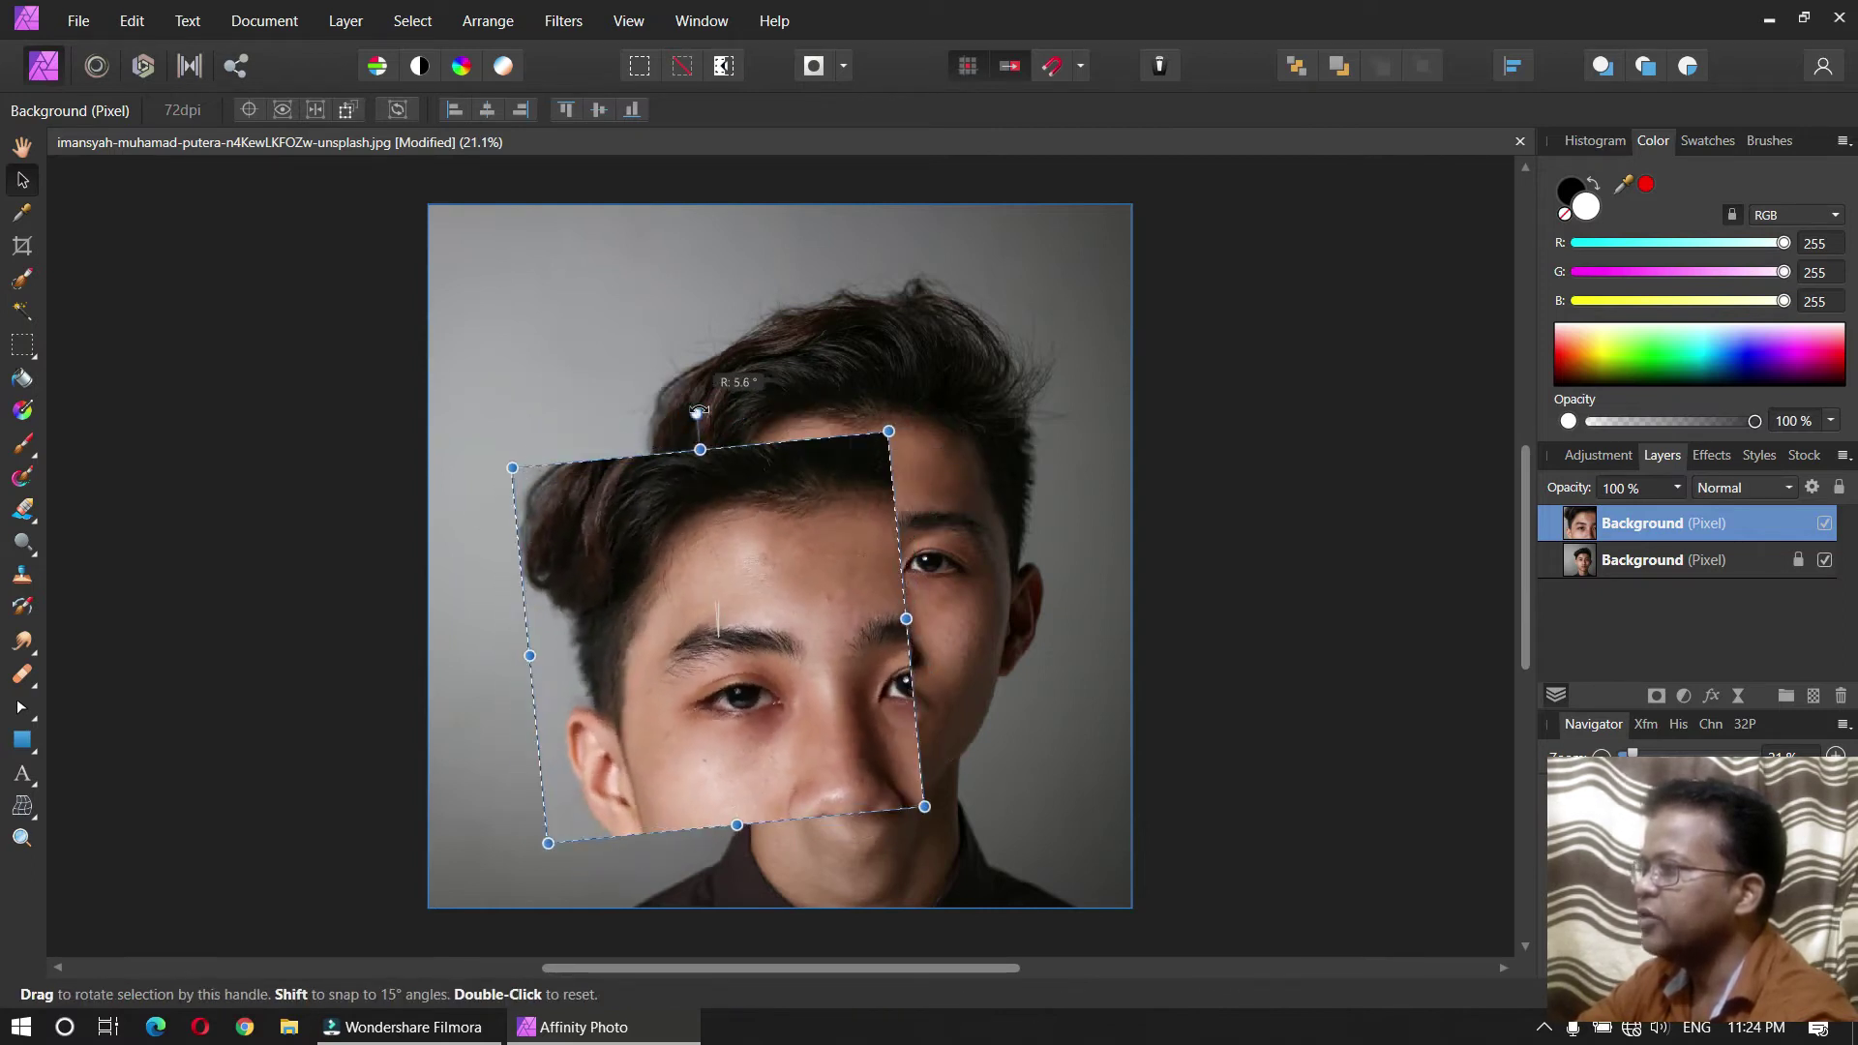
pyautogui.moveTo(905, 618); pyautogui.dragTo(1250, 585)
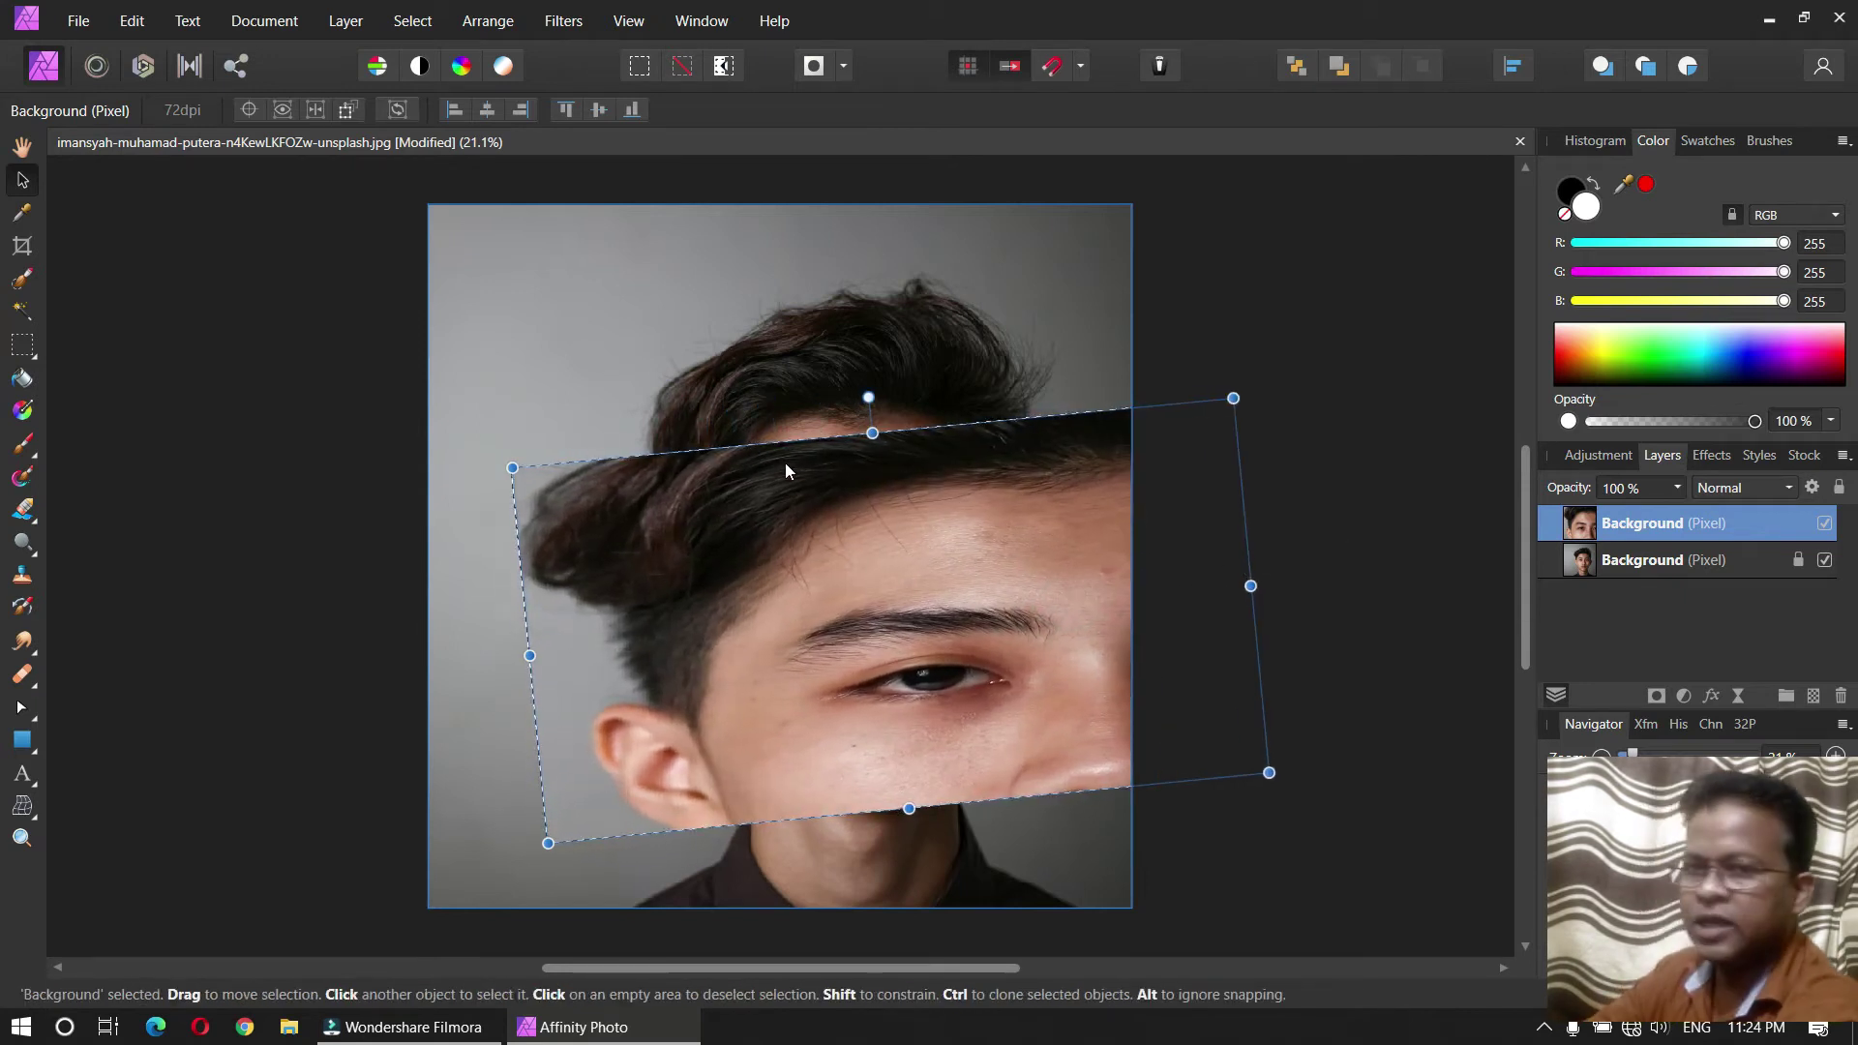
# Step: Undo the resizing, rotation and repositioning of the pasted face piece
pyautogui.press('ctrl')
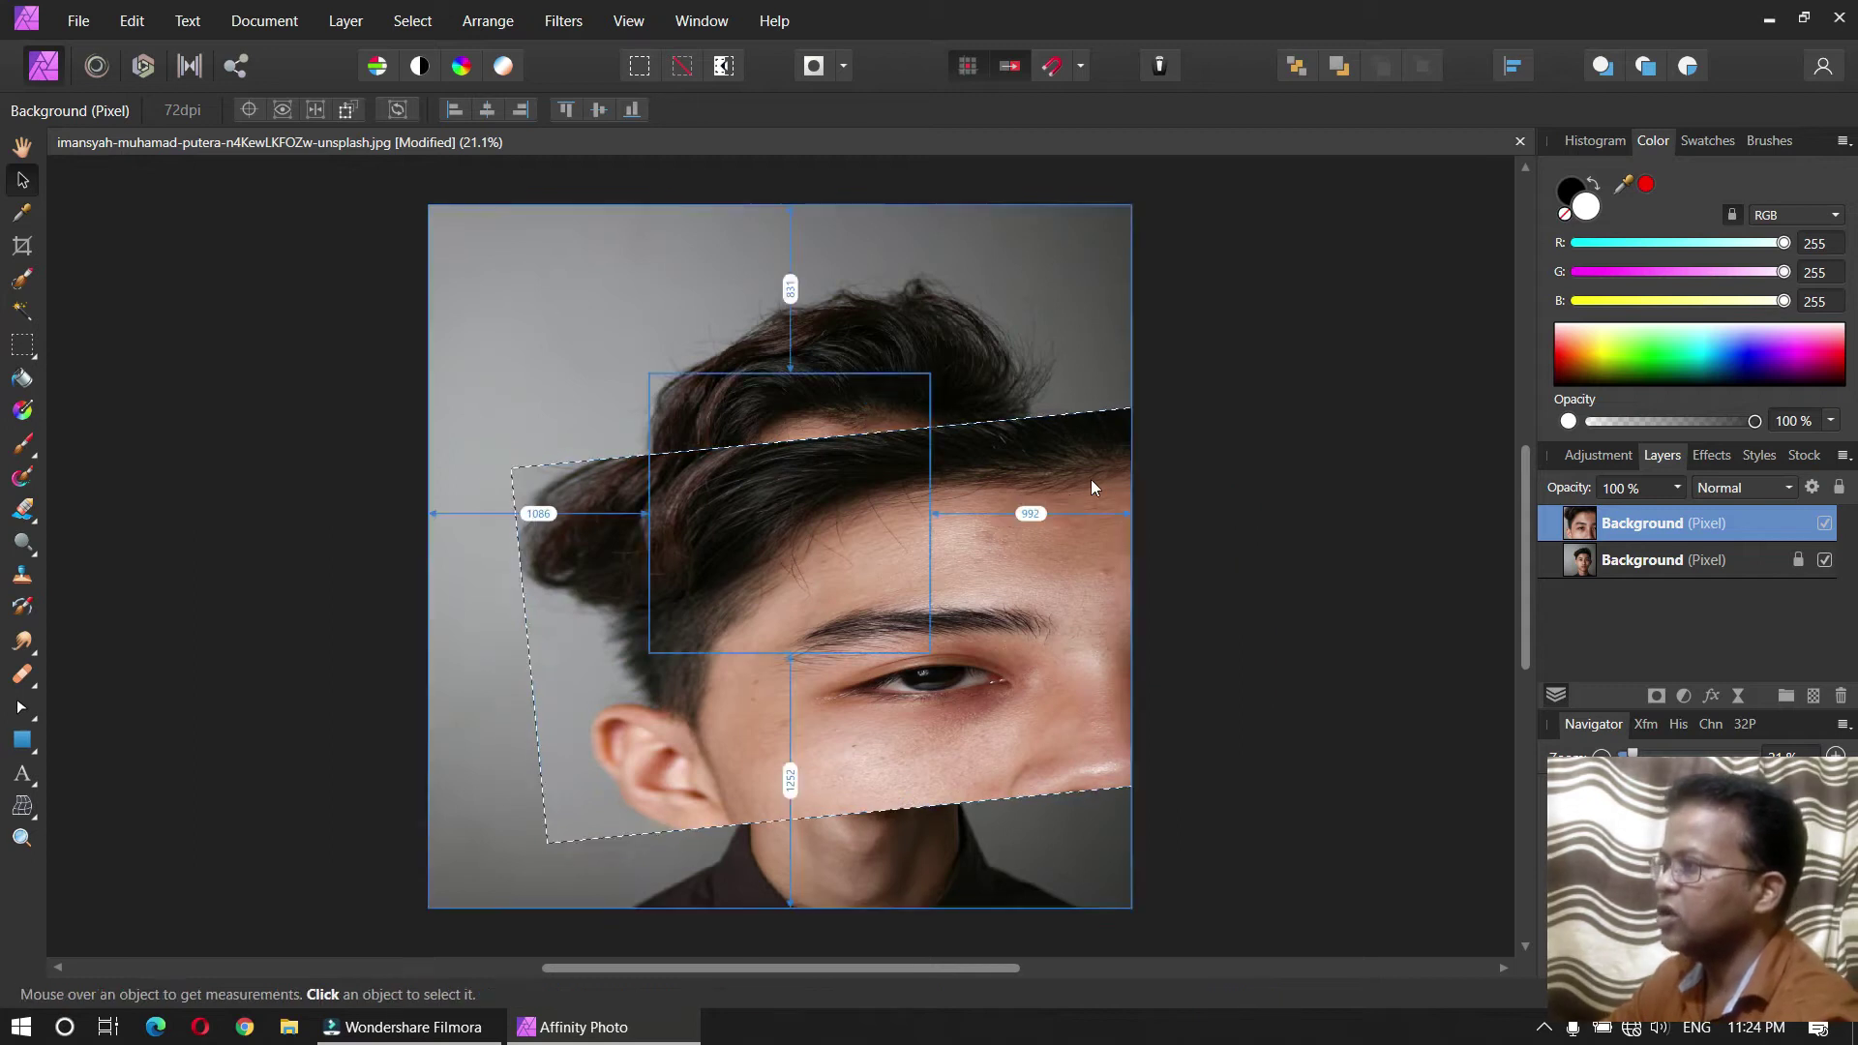
pyautogui.hotkey('ctrl', 'z')
pyautogui.hotkey('ctrl', 'z')
pyautogui.hotkey('ctrl', 'z')
# Step: Move the pasted face piece over the portrait's lower left part, then hide its layer and show it again
pyautogui.moveTo(930, 653); pyautogui.dragTo(928, 522)
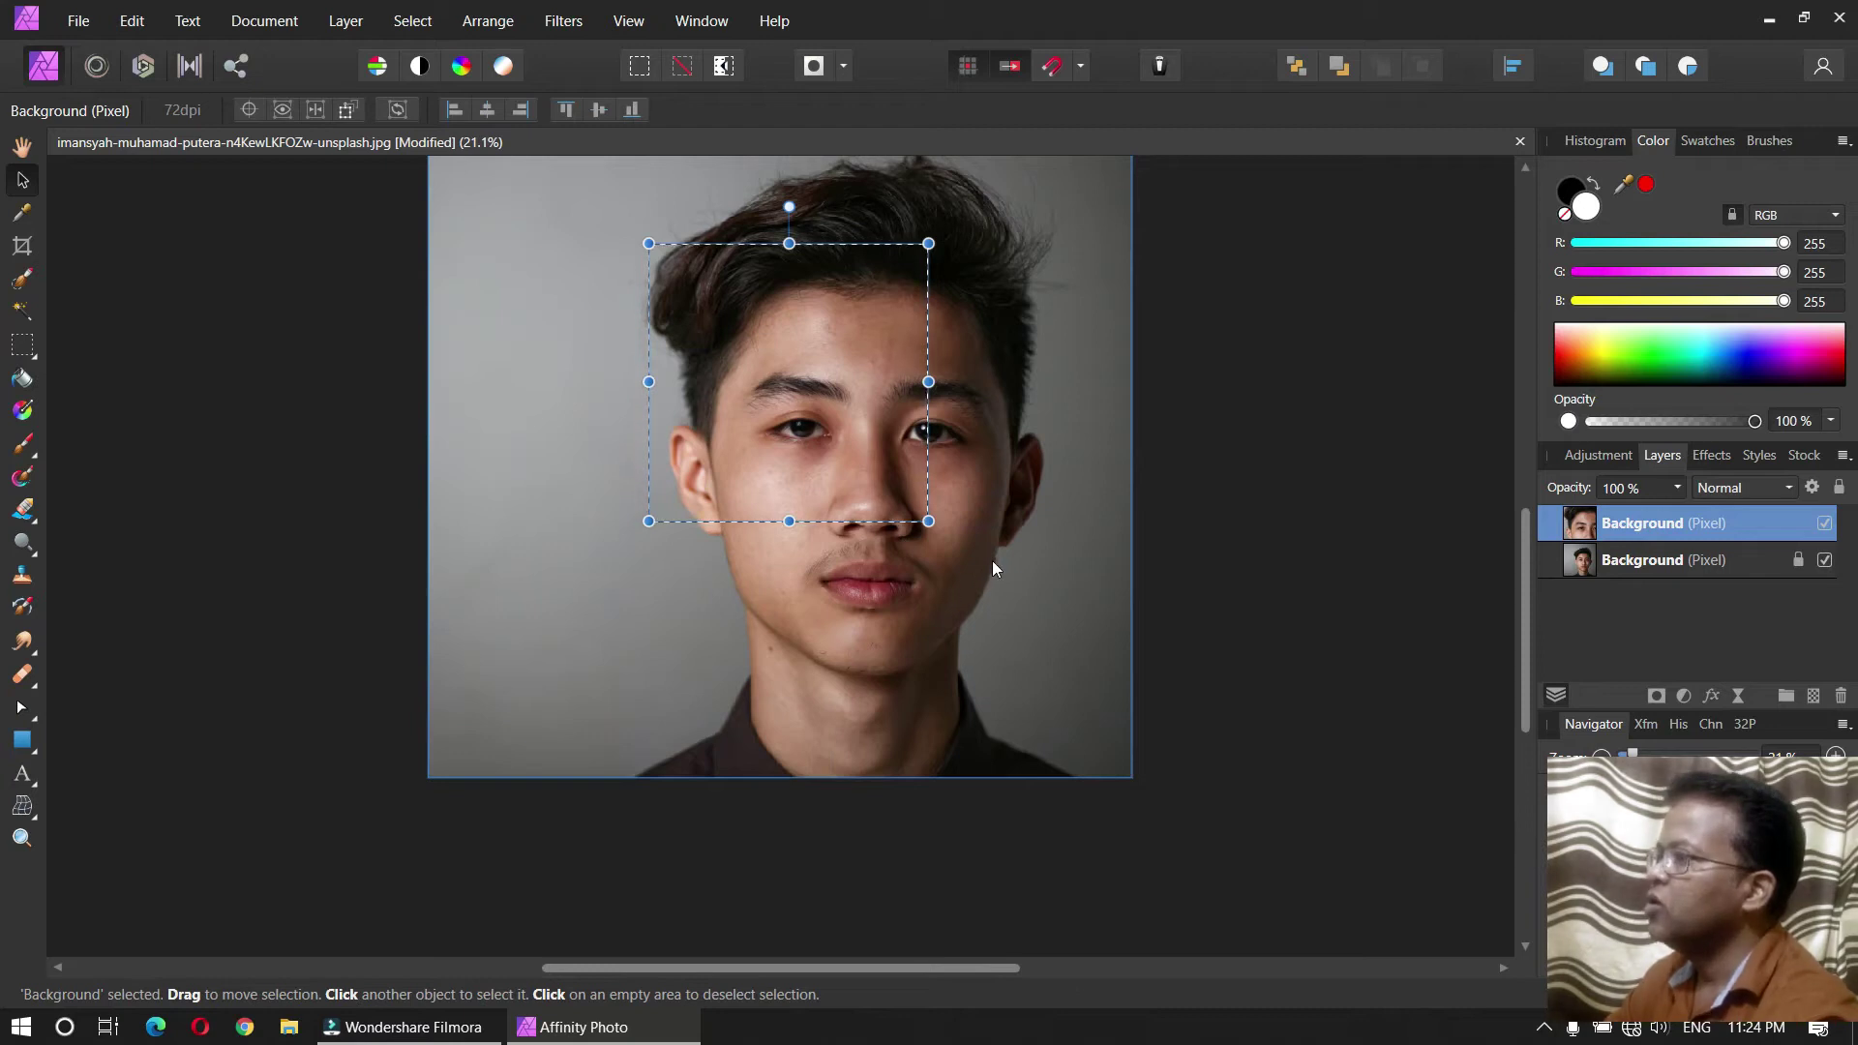
pyautogui.scroll(4, 1002, 566)
pyautogui.moveTo(853, 583); pyautogui.dragTo(703, 780)
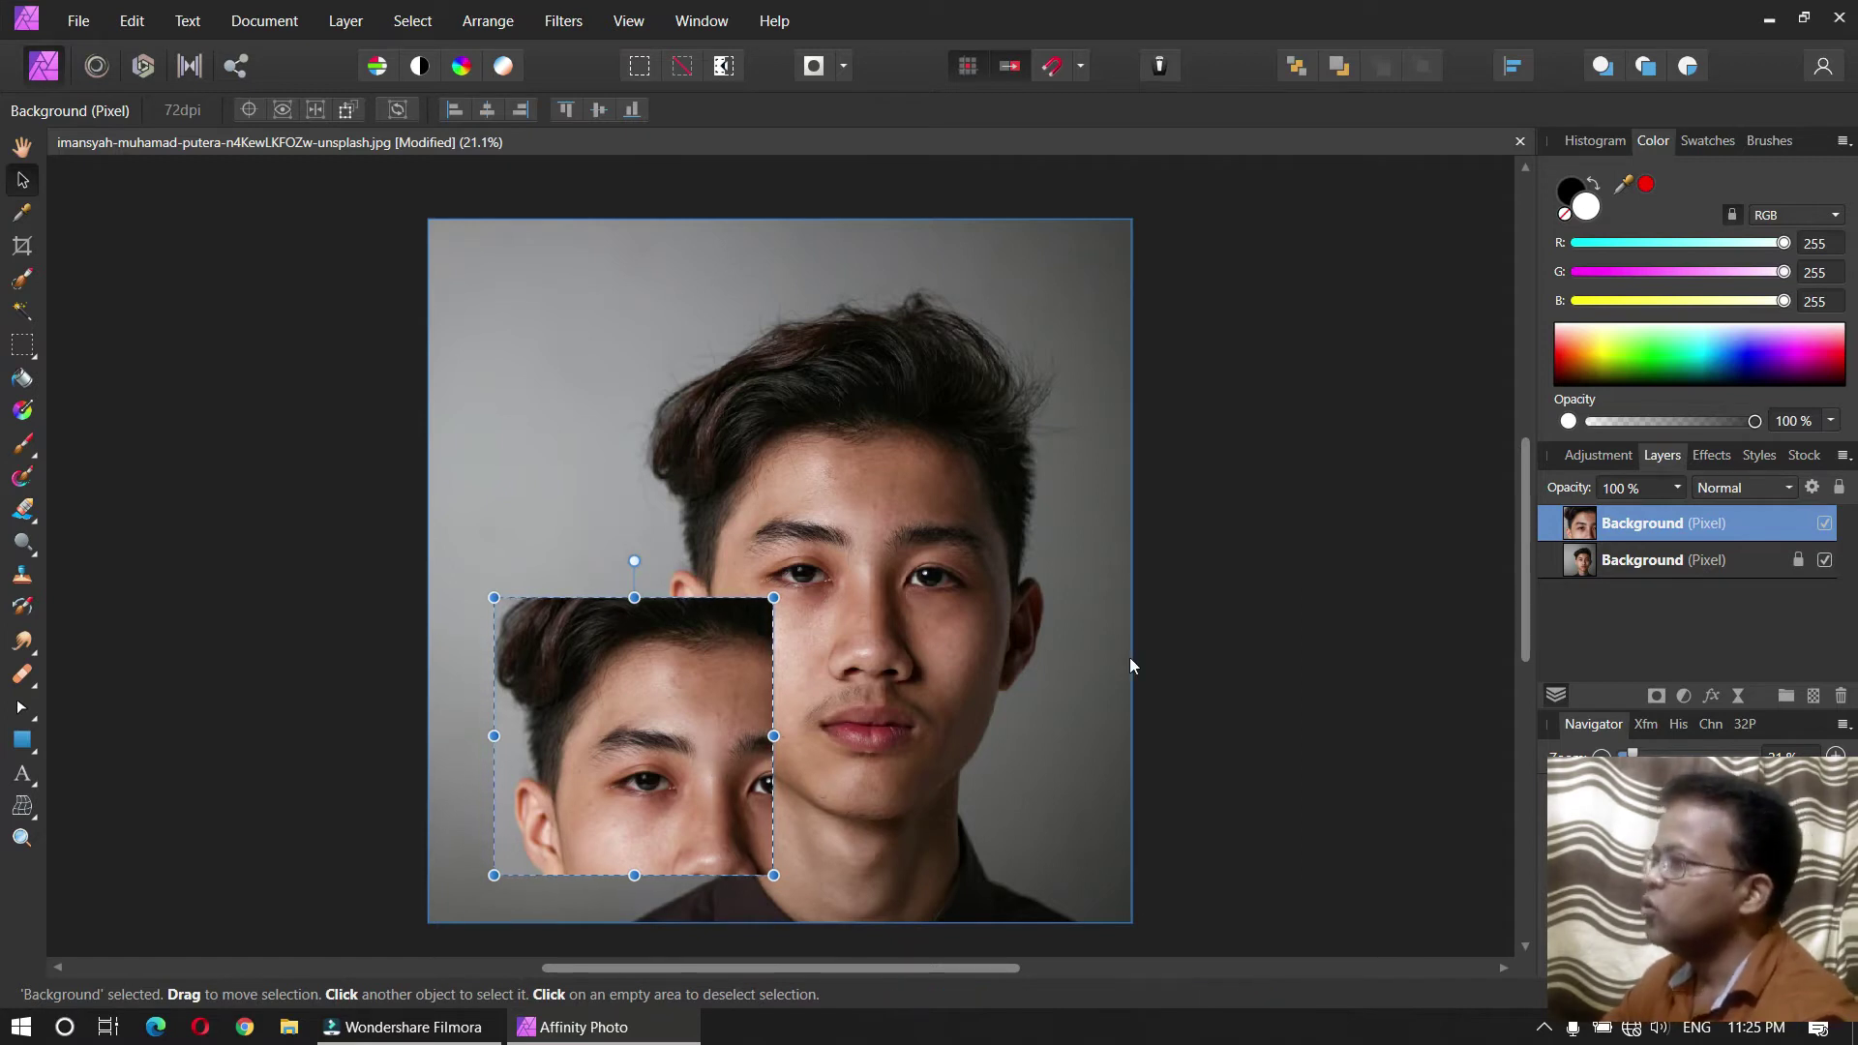
pyautogui.click(1825, 524)
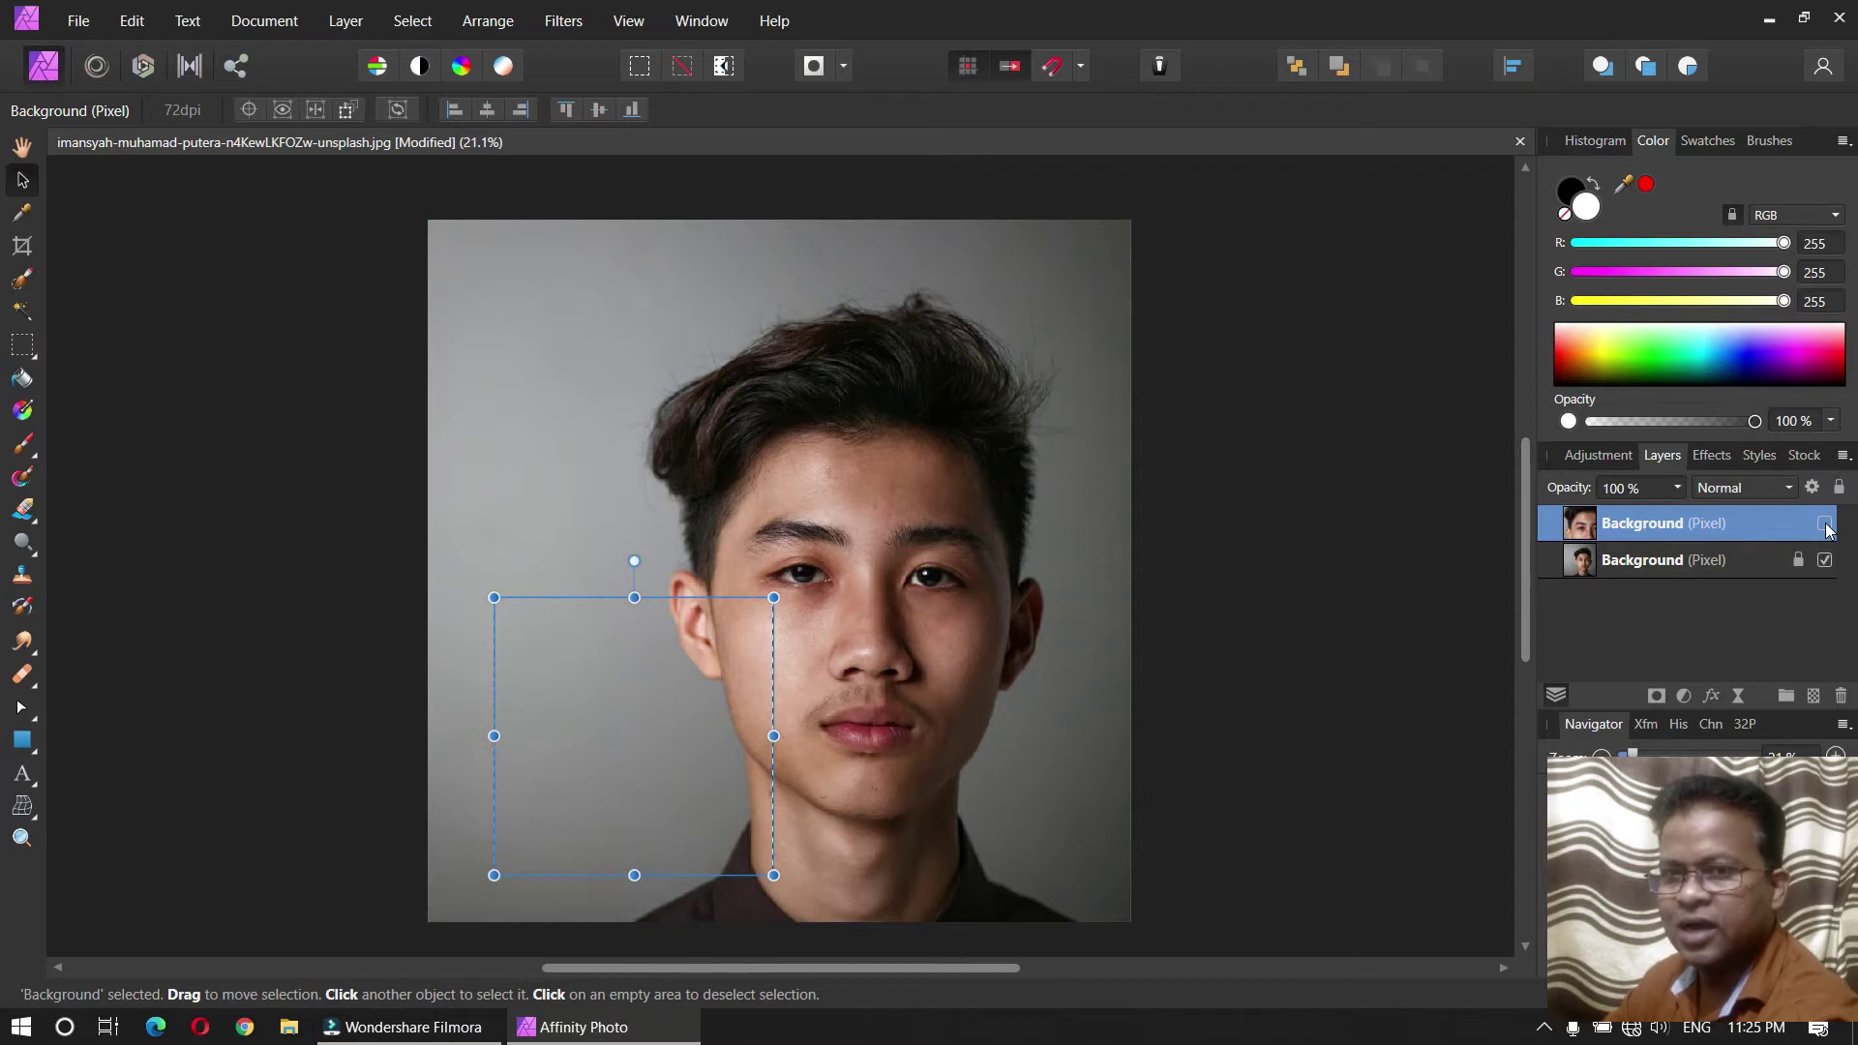
pyautogui.click(1826, 525)
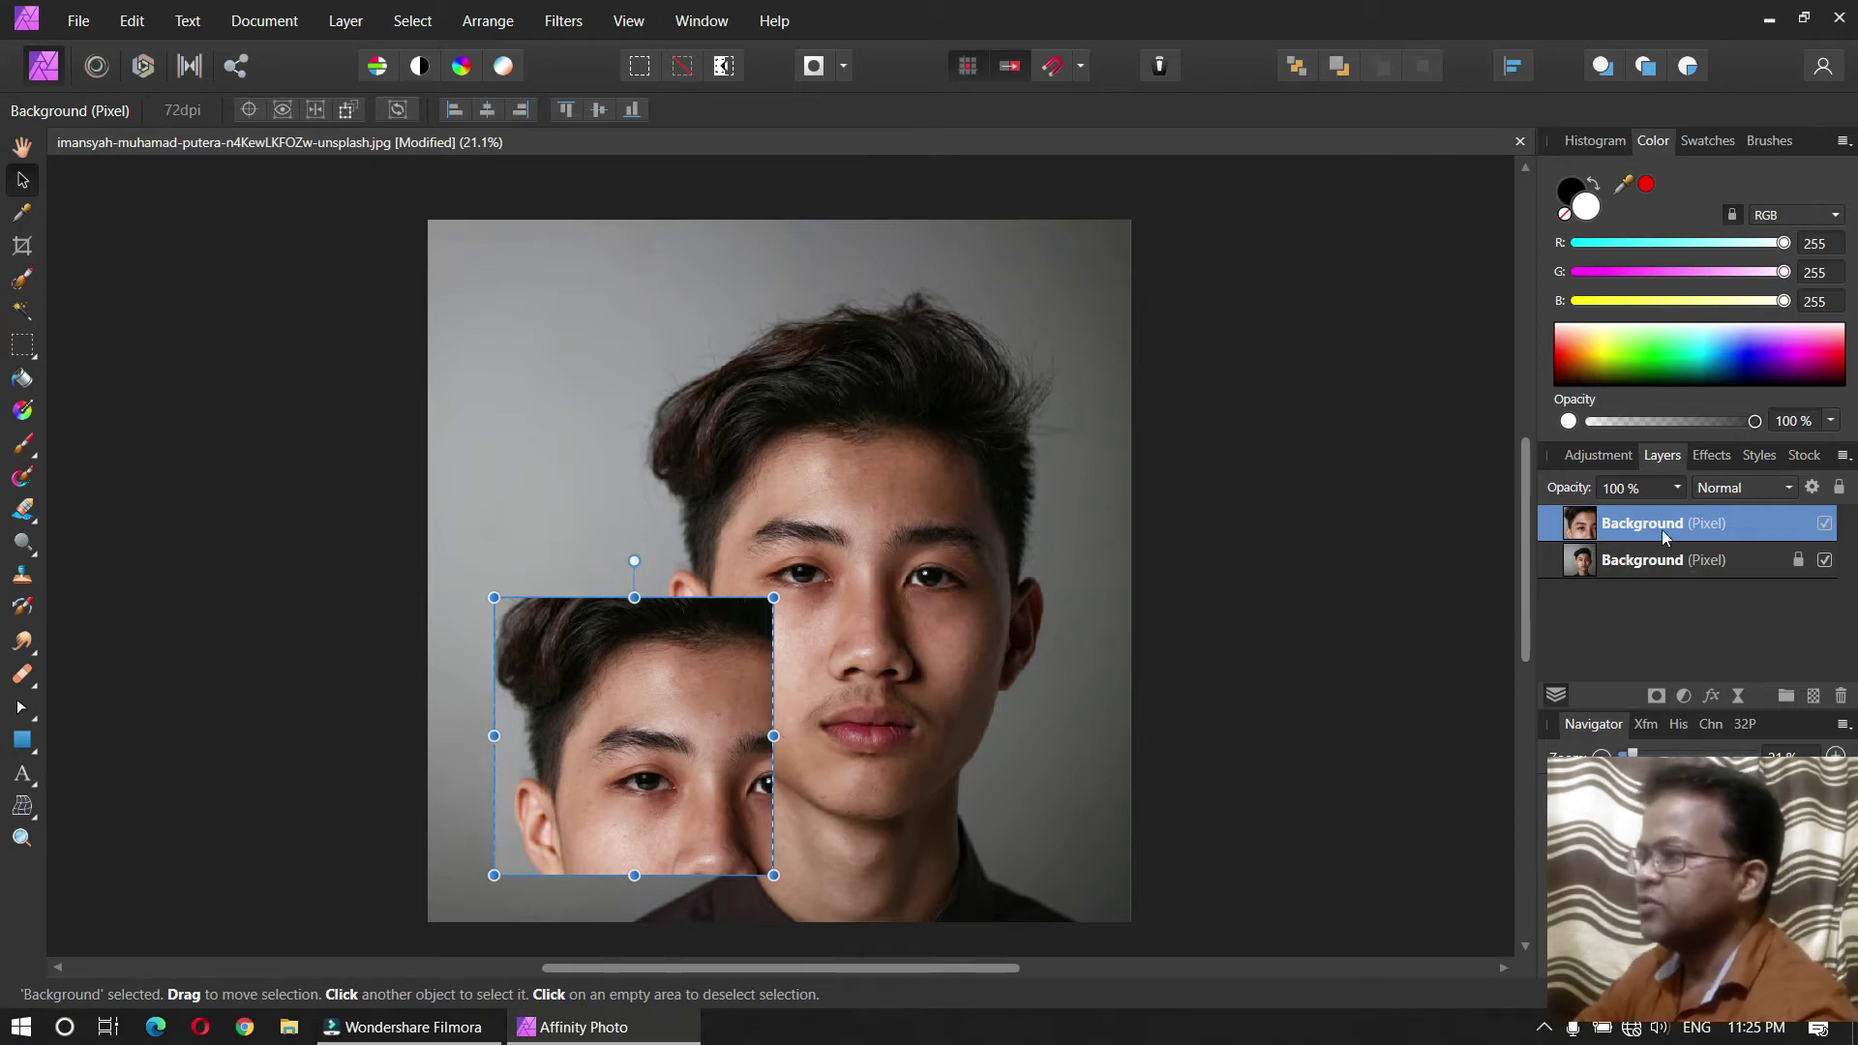
pyautogui.click(1678, 488)
pyautogui.moveTo(1574, 510); pyautogui.dragTo(1705, 530)
pyautogui.click(1767, 595)
pyautogui.click(1756, 526)
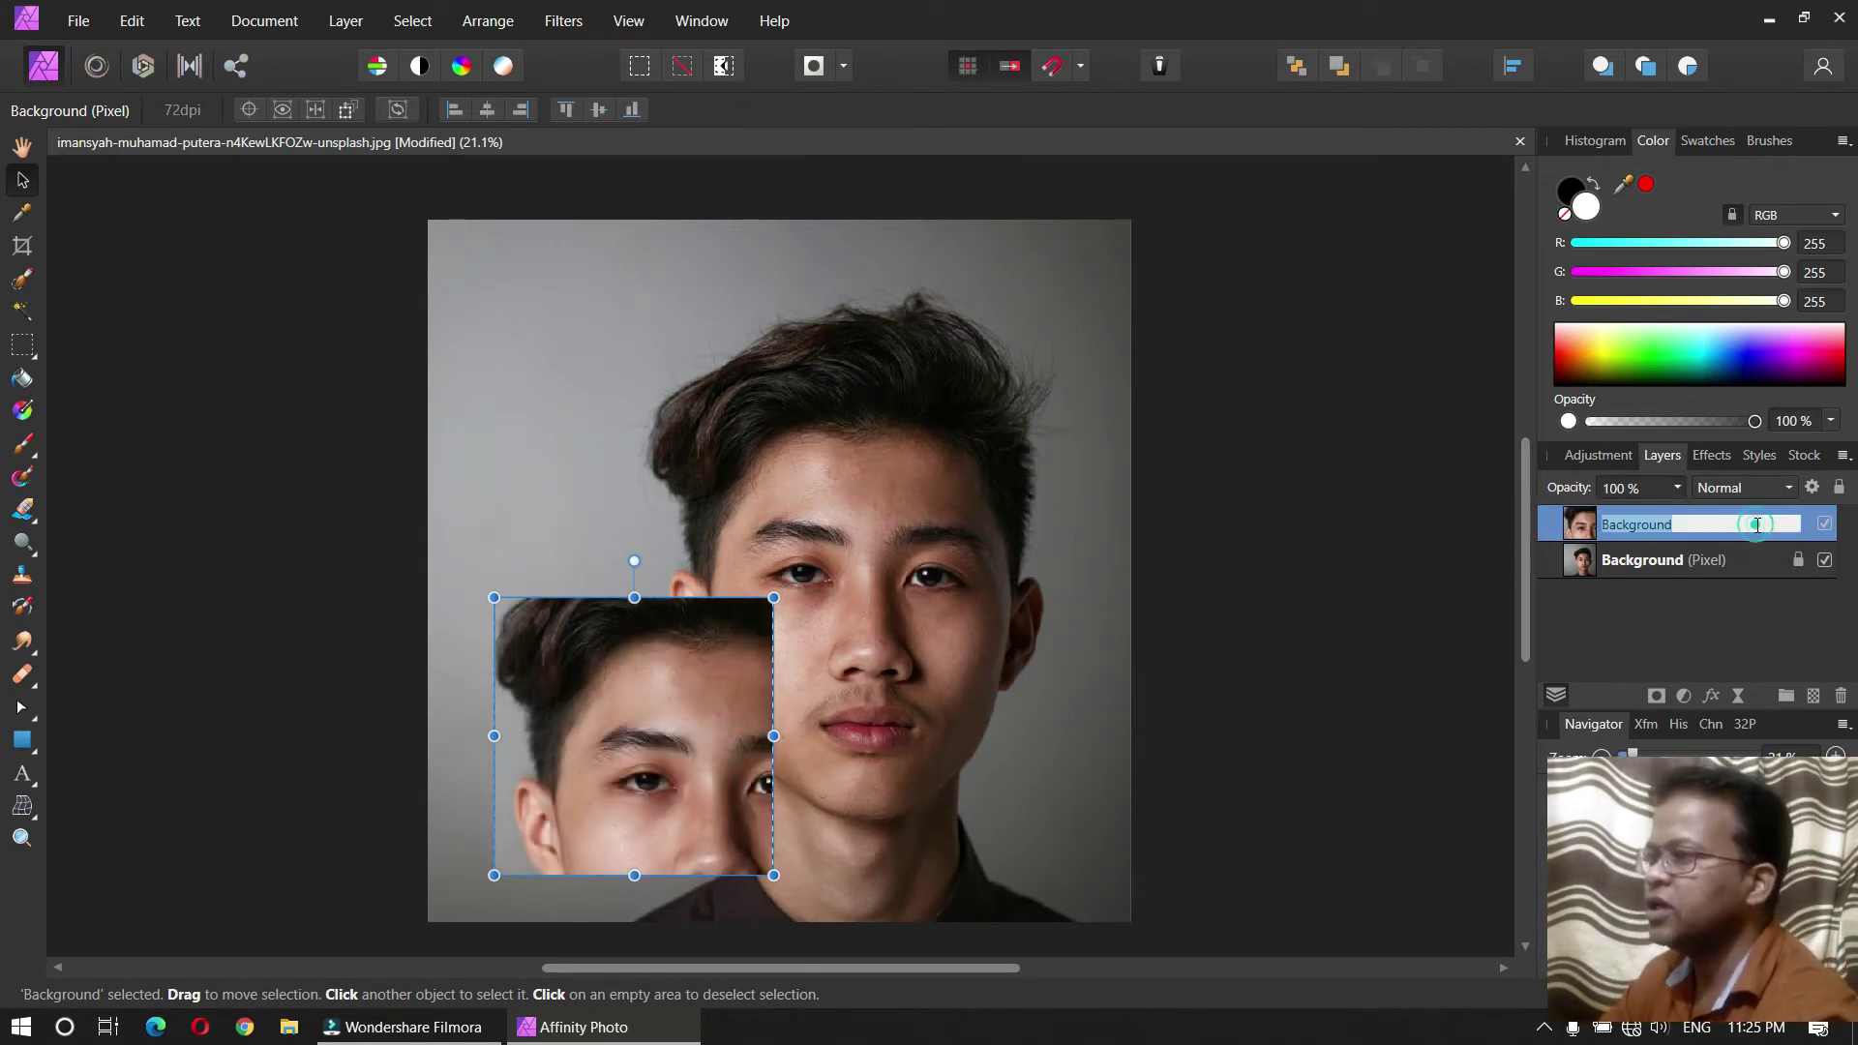
pyautogui.click(1719, 617)
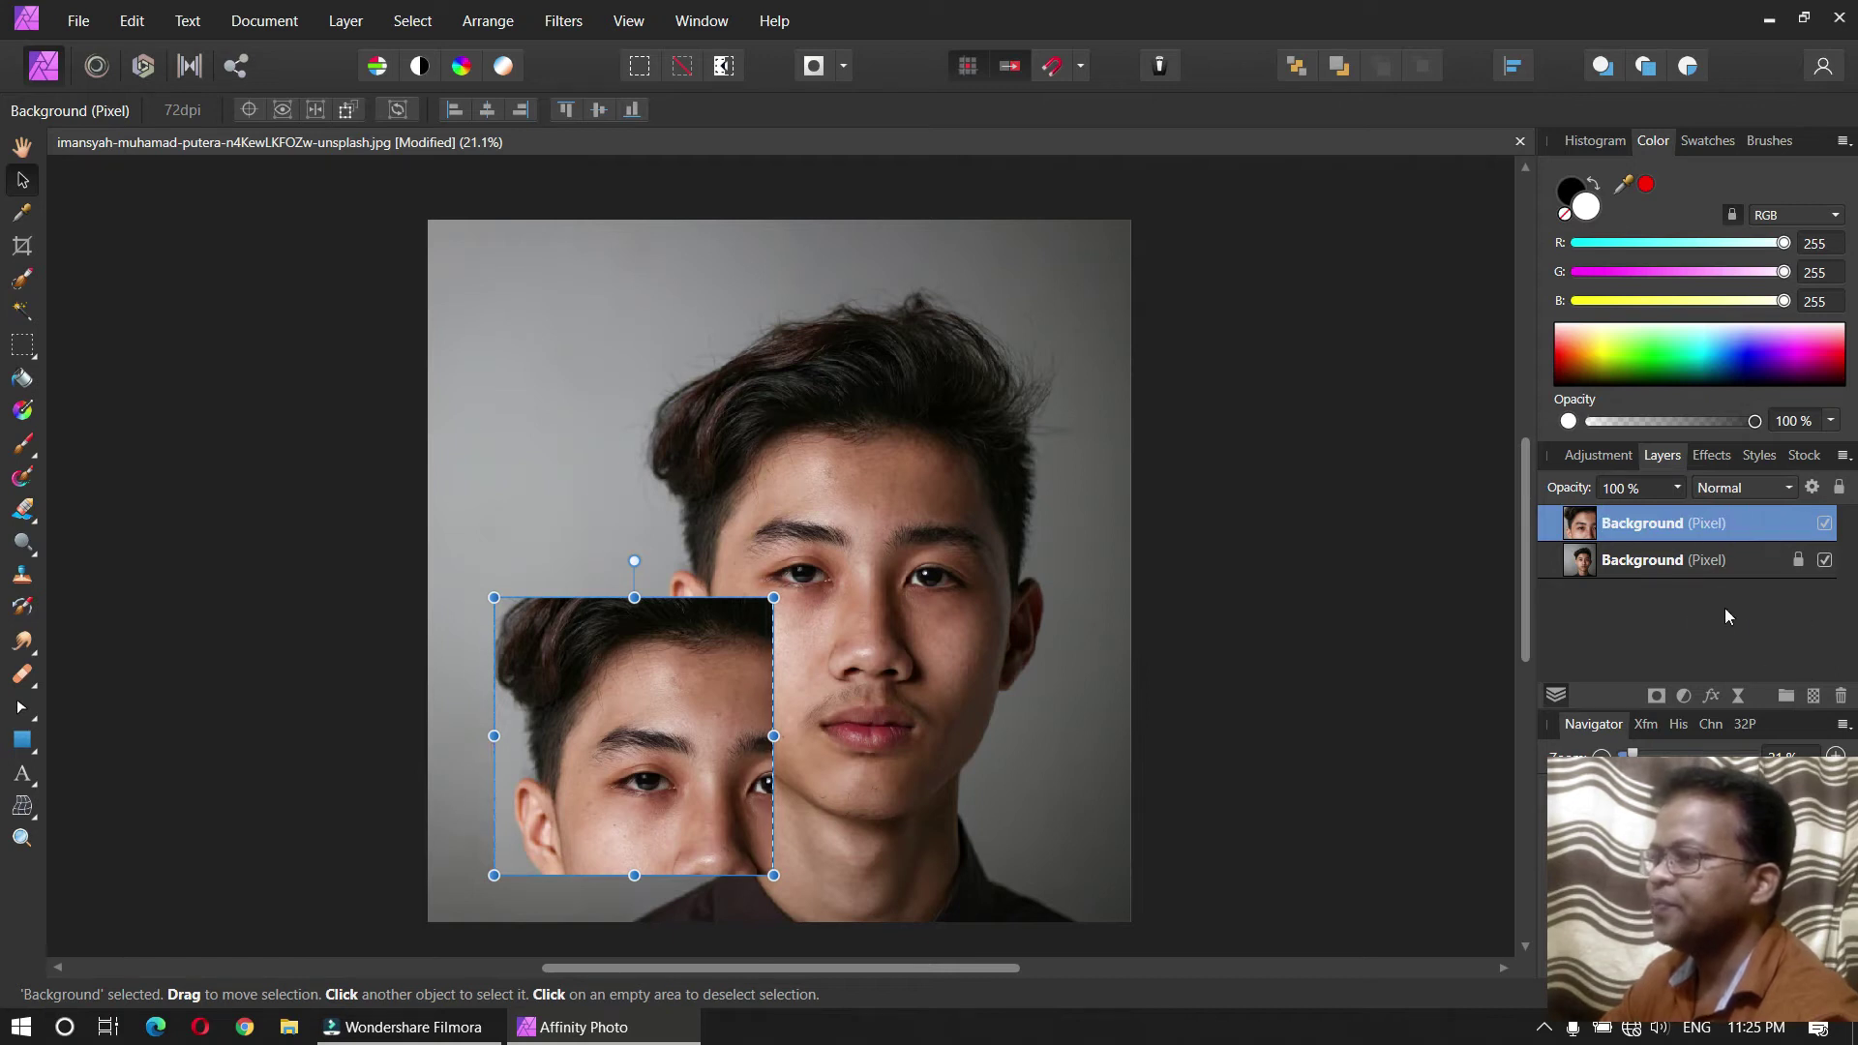
# Step: Delete the pasted face layer, then clear the marquee and deselect the remaining layer
pyautogui.click(1841, 696)
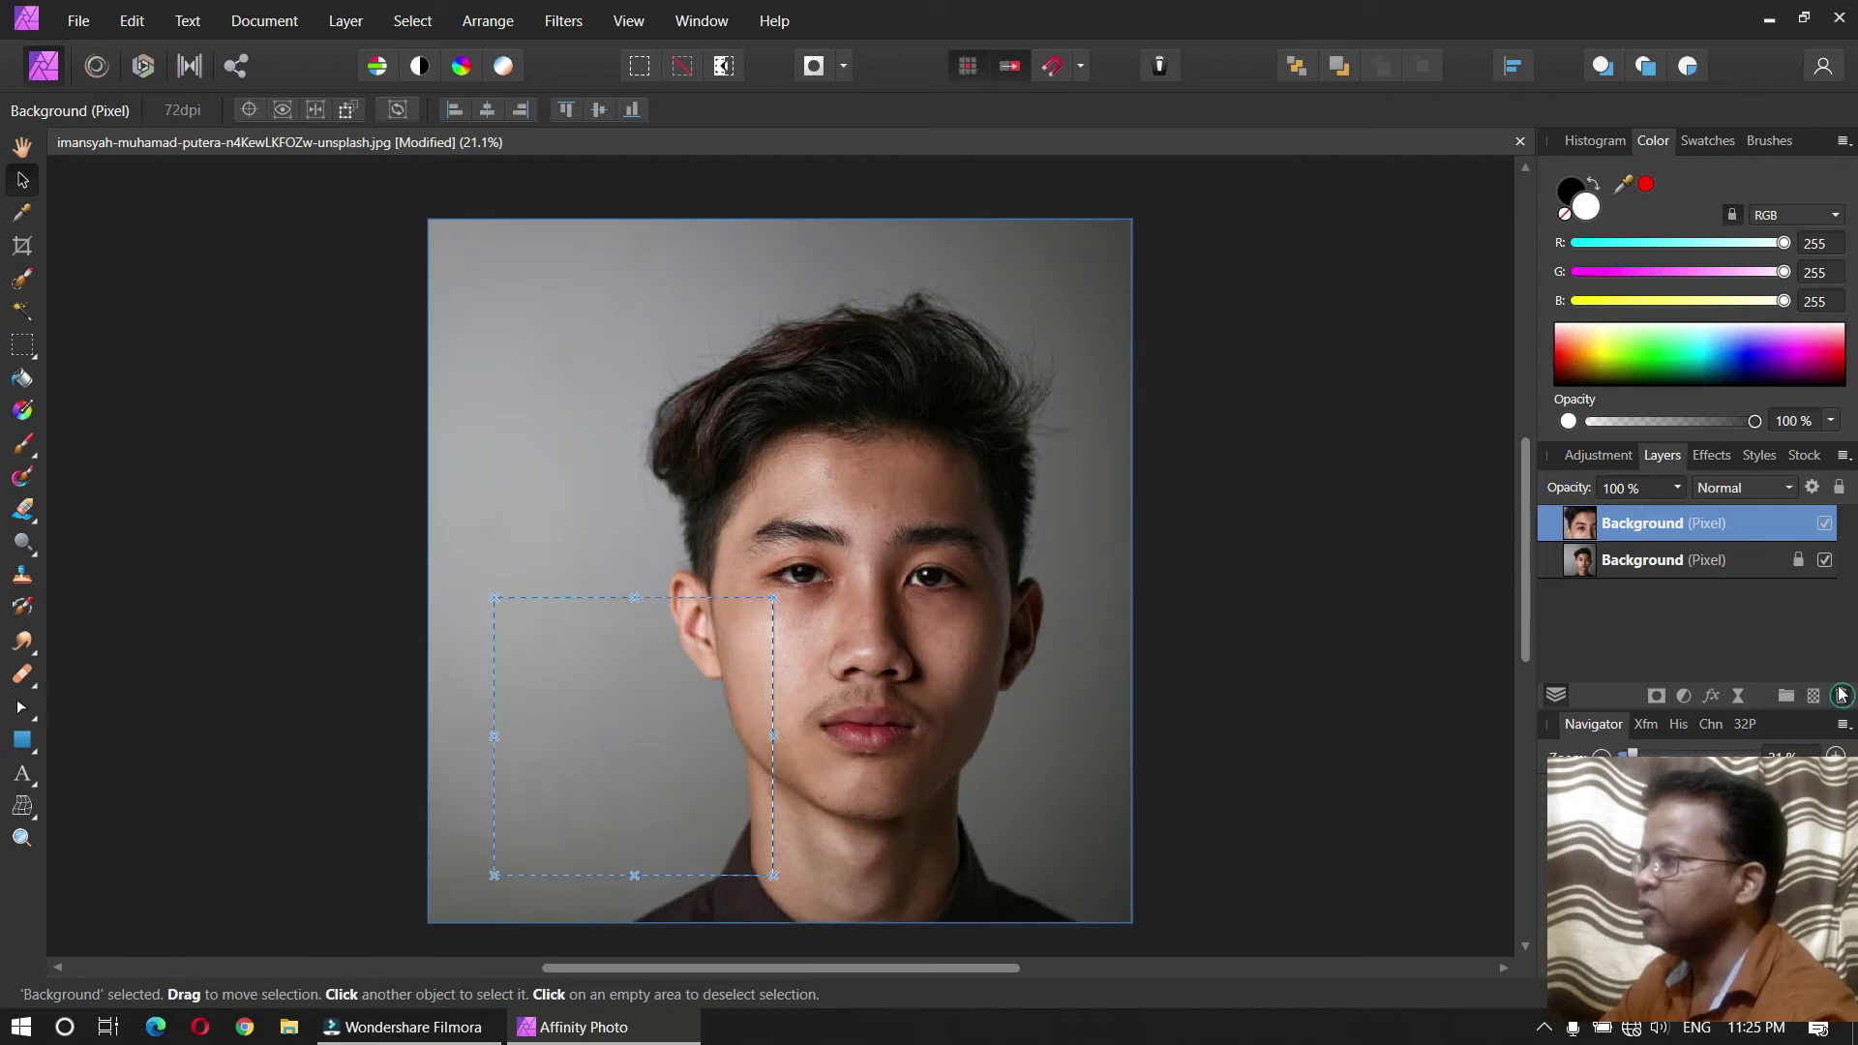
pyautogui.click(938, 567)
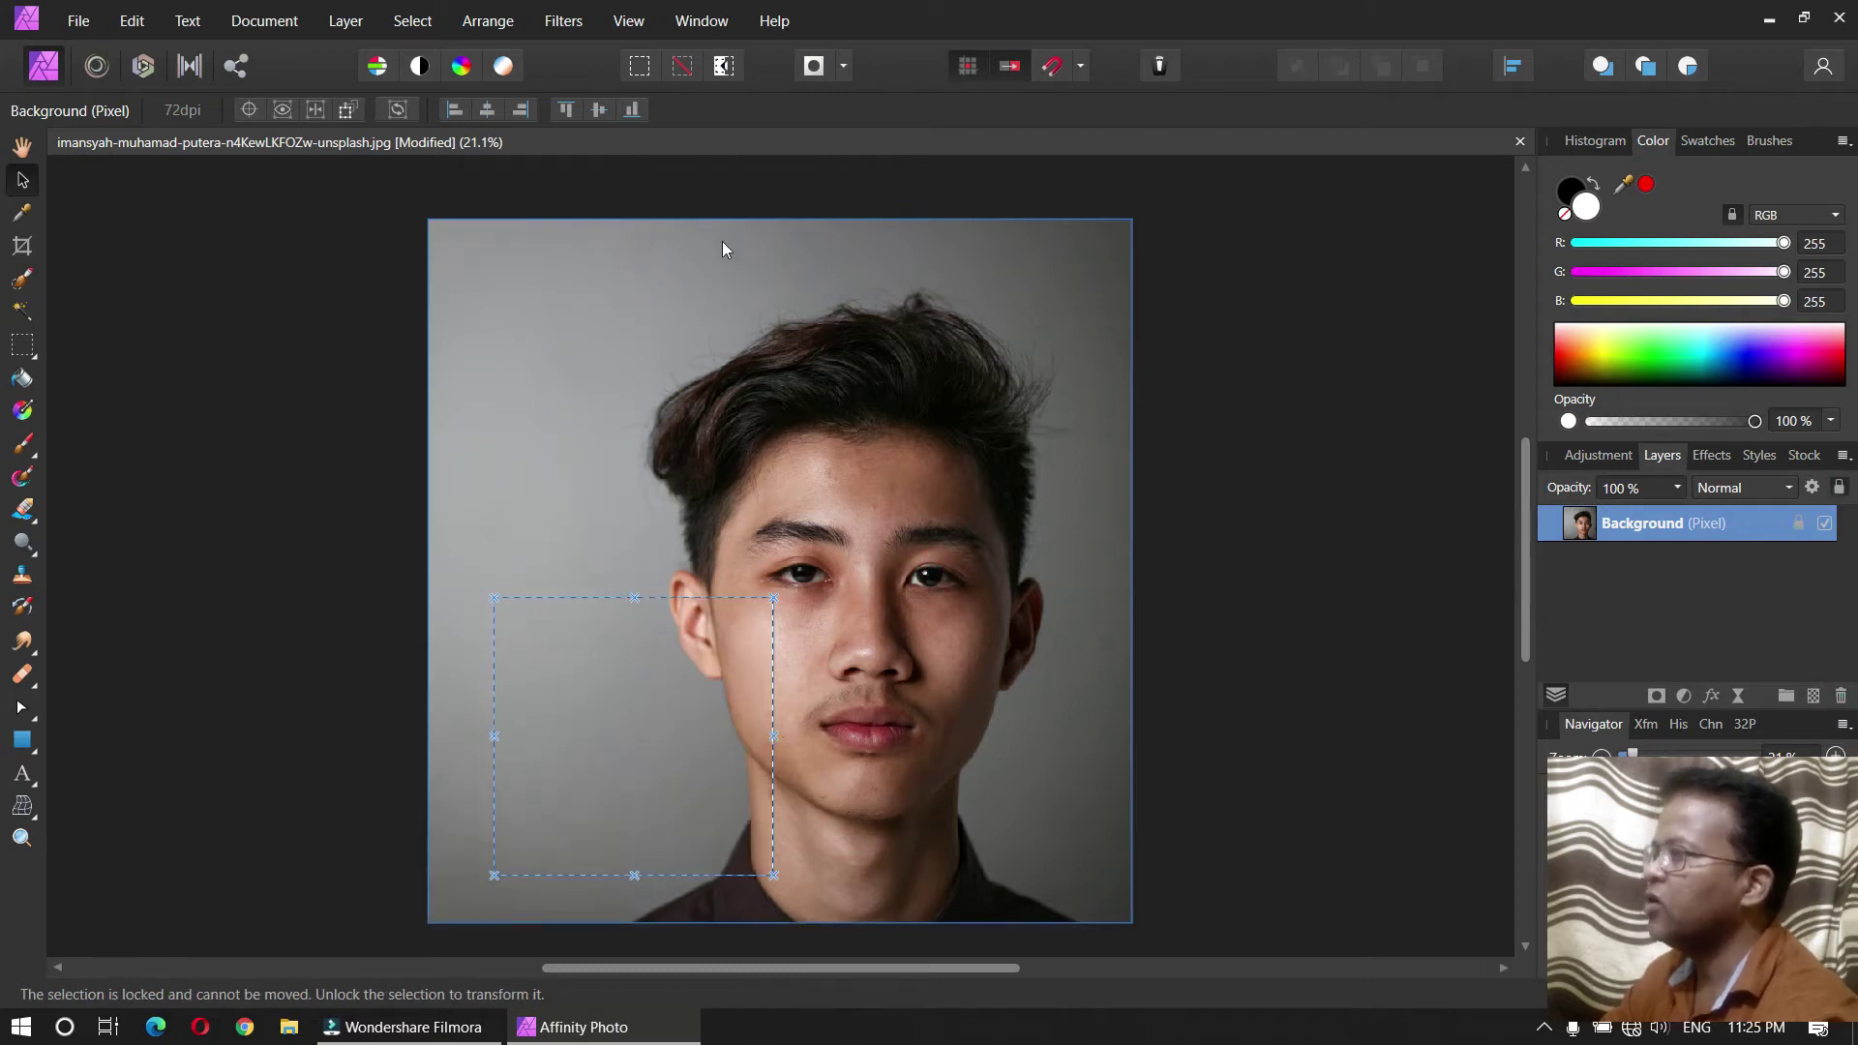
pyautogui.click(679, 72)
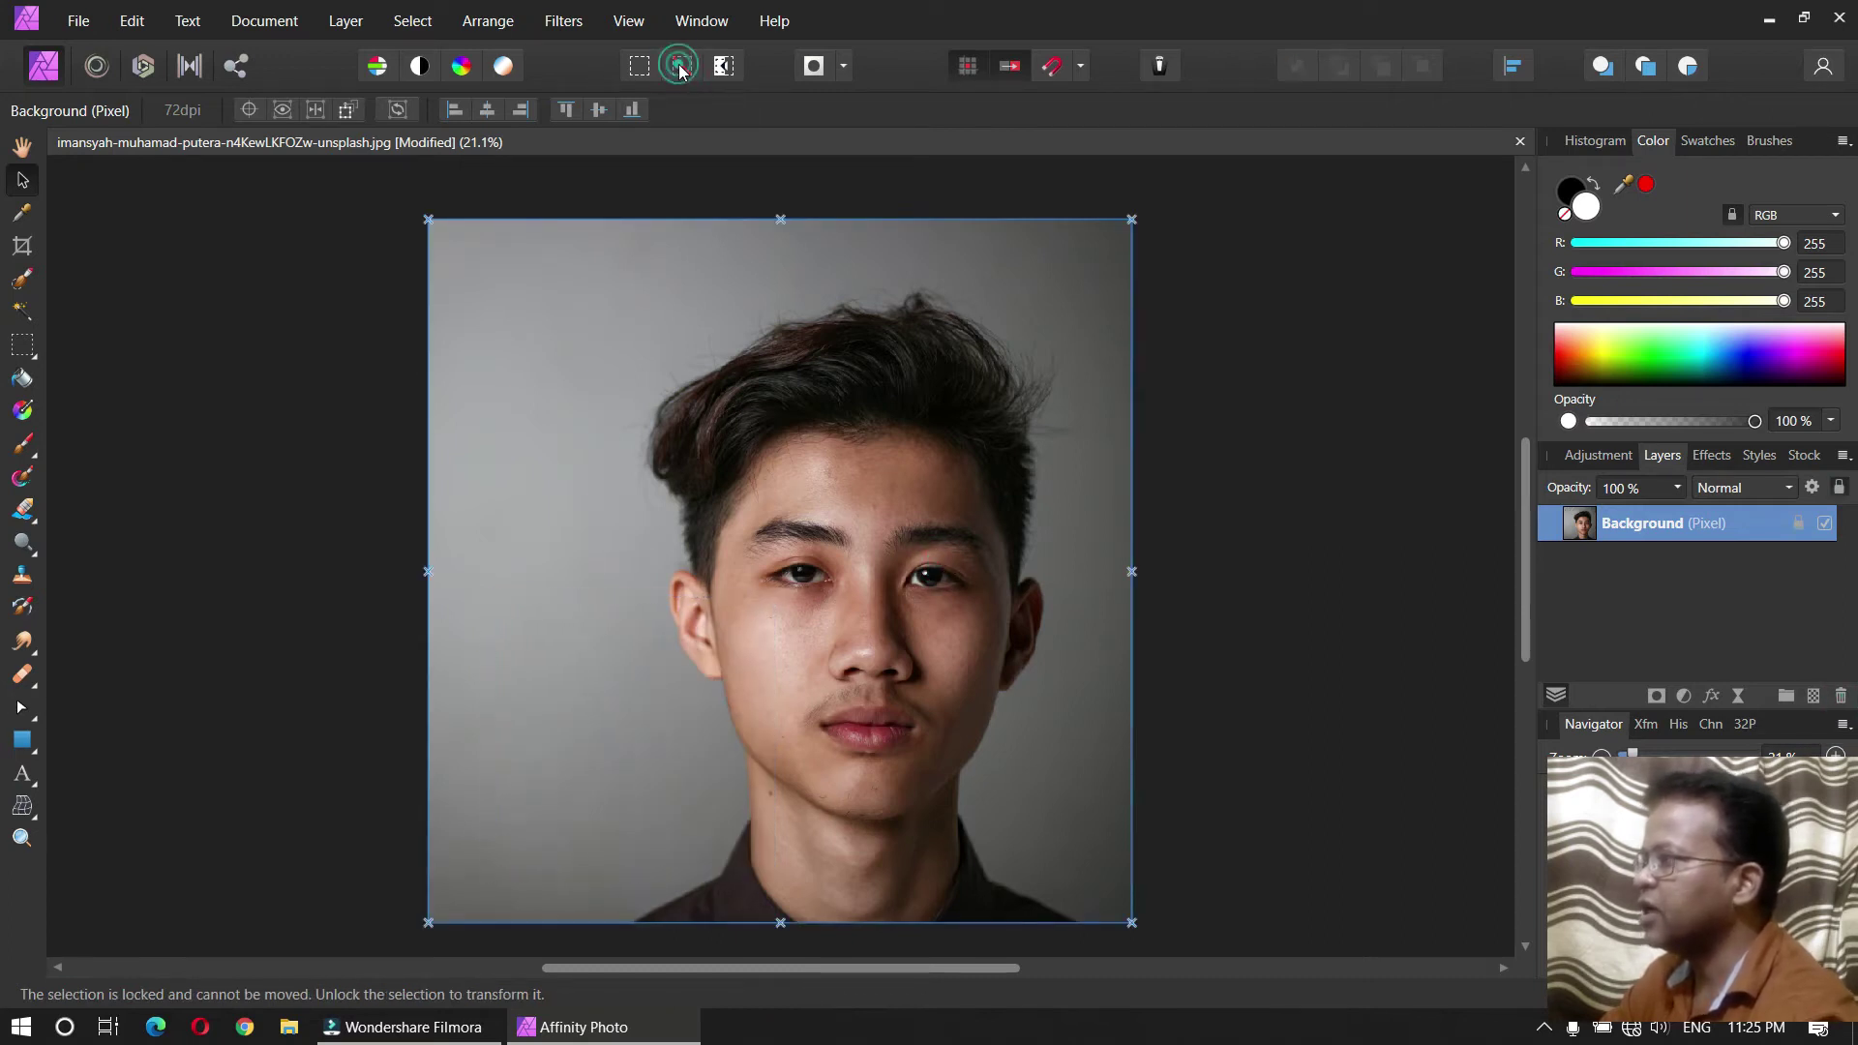
pyautogui.click(325, 344)
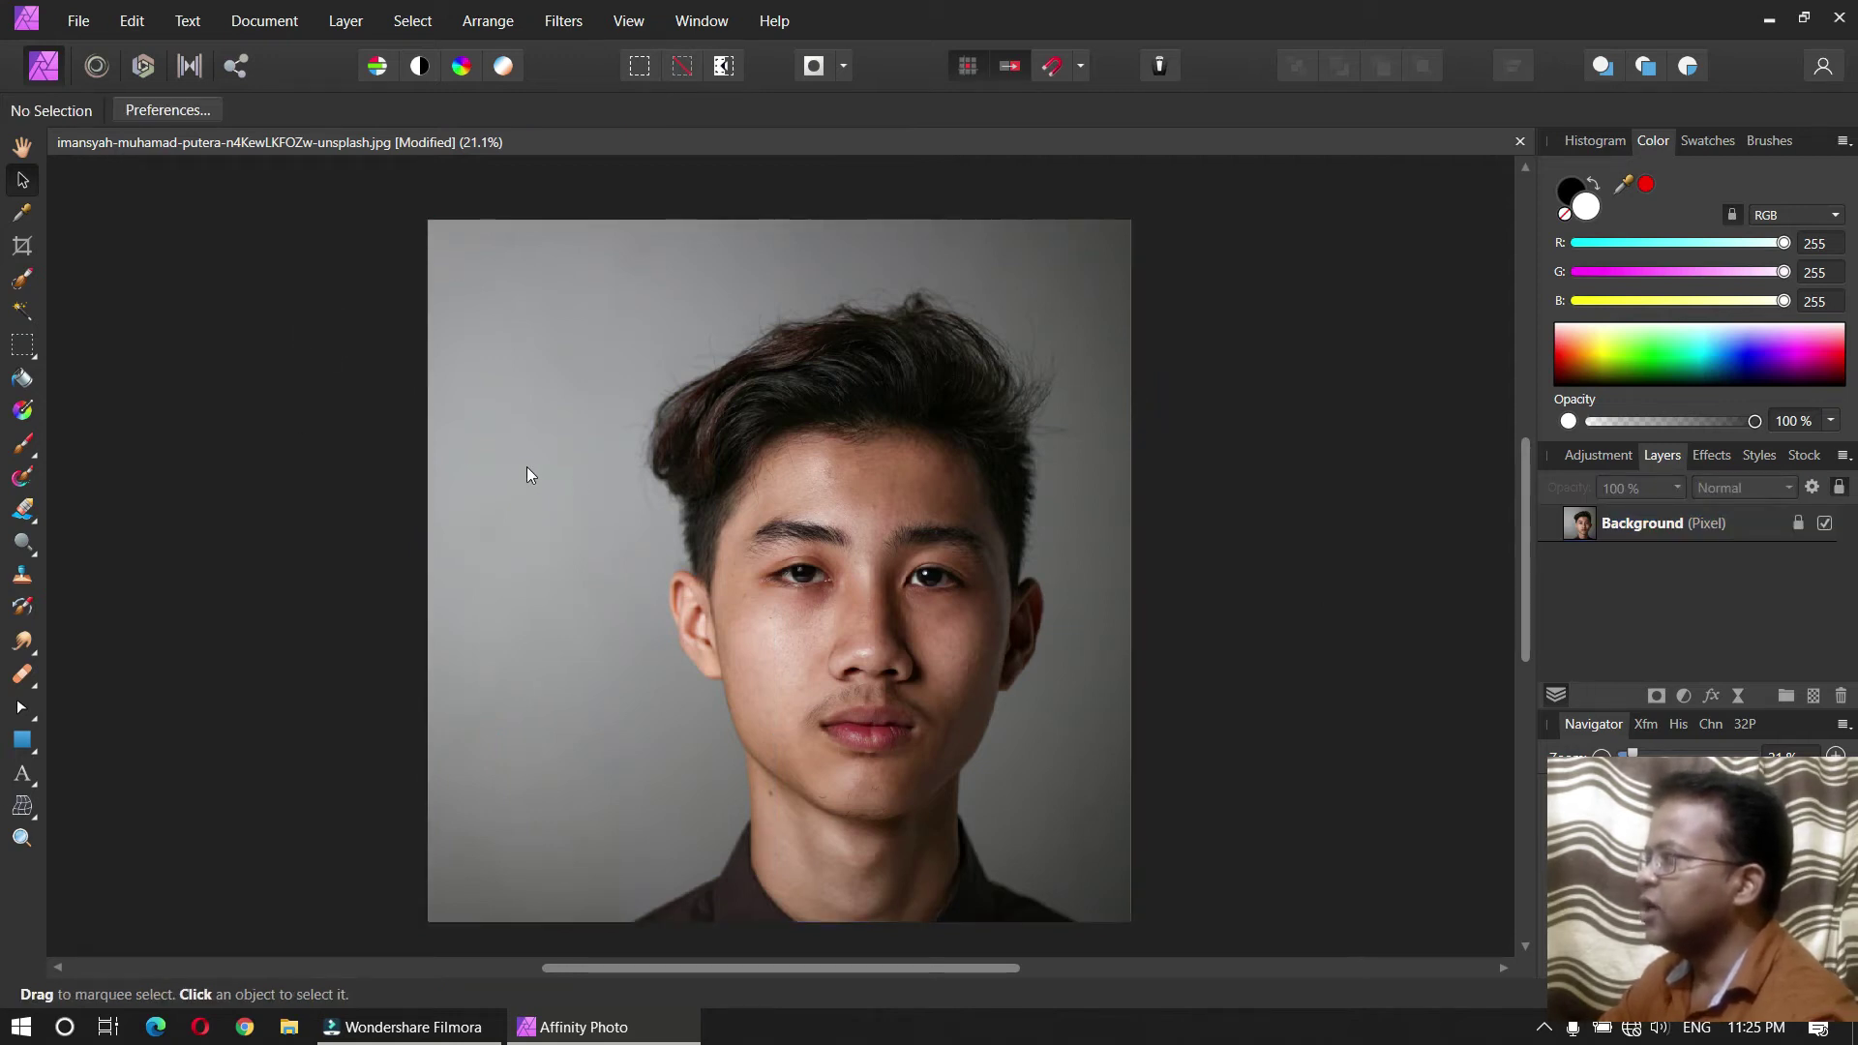
# Step: With the Rectangular Marquee Tool and a 20 px feather, select a nearly square area over the face's upper left part
pyautogui.click(24, 346)
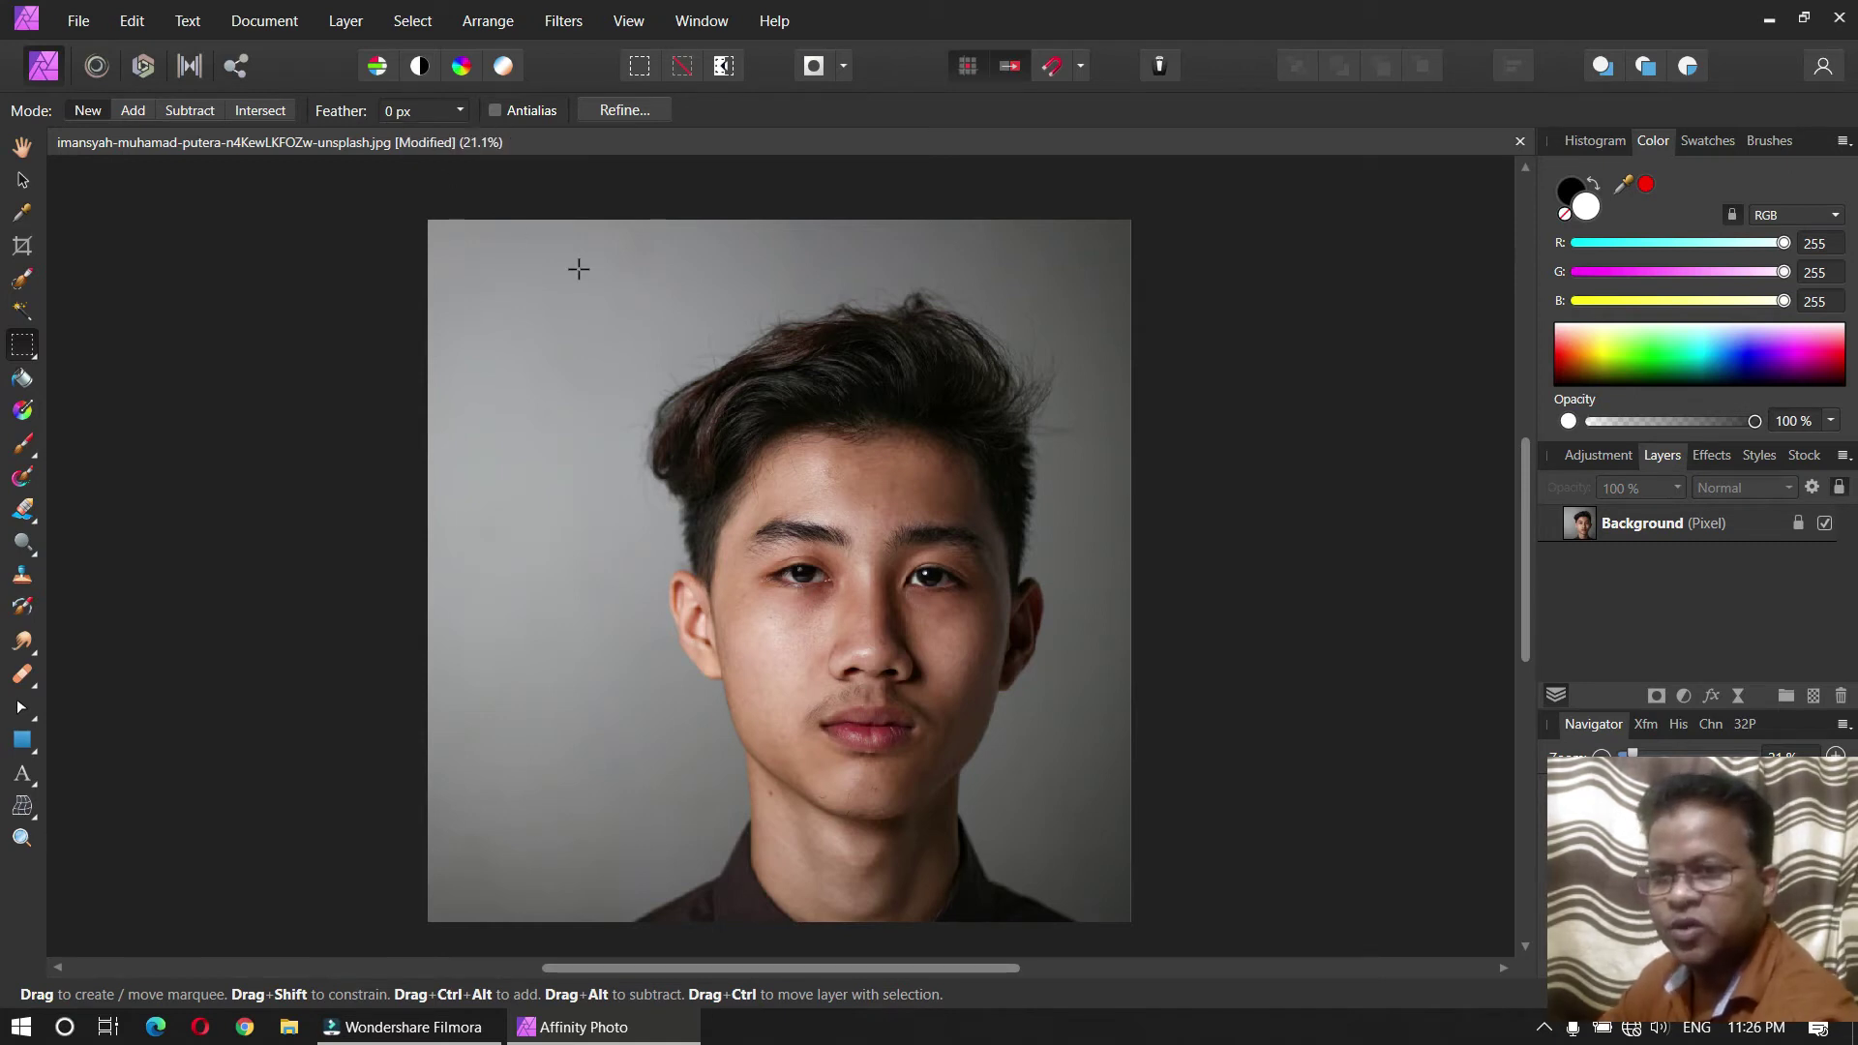
pyautogui.click(418, 111)
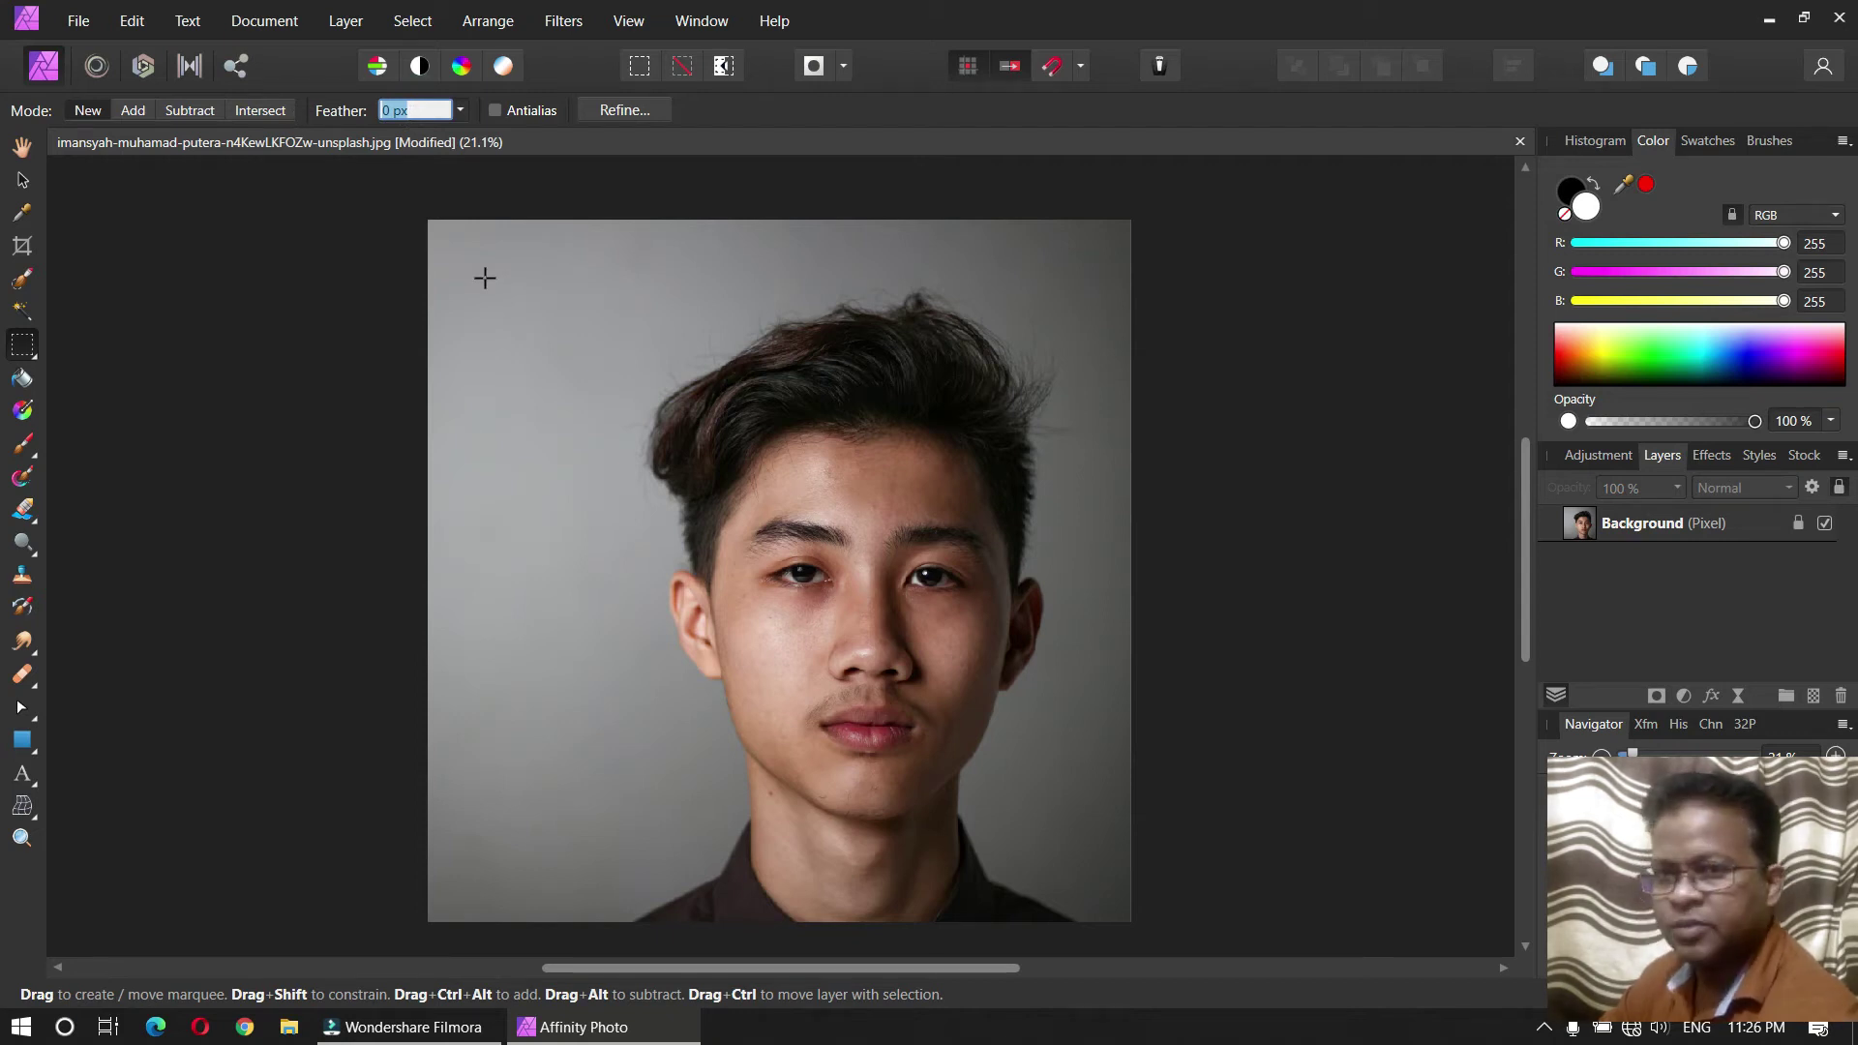
pyautogui.write('20')
pyautogui.press('Return')
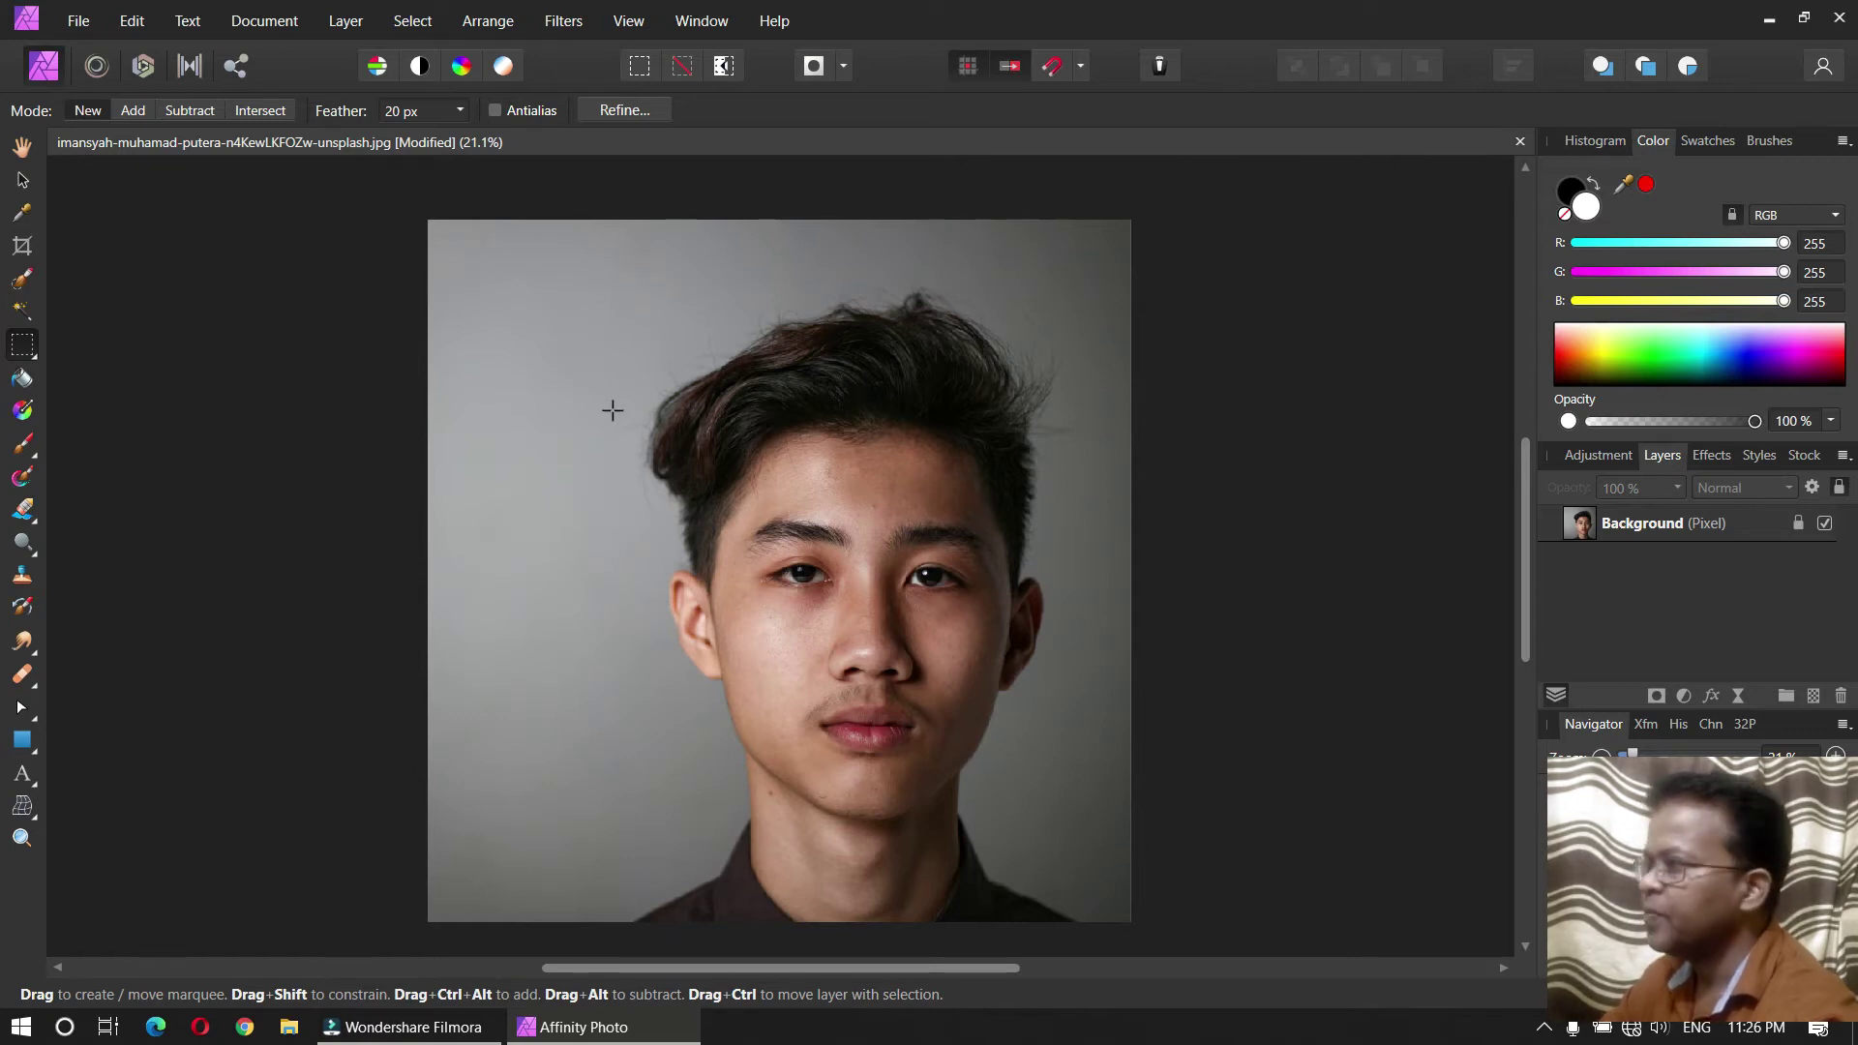
pyautogui.moveTo(616, 407); pyautogui.dragTo(900, 682)
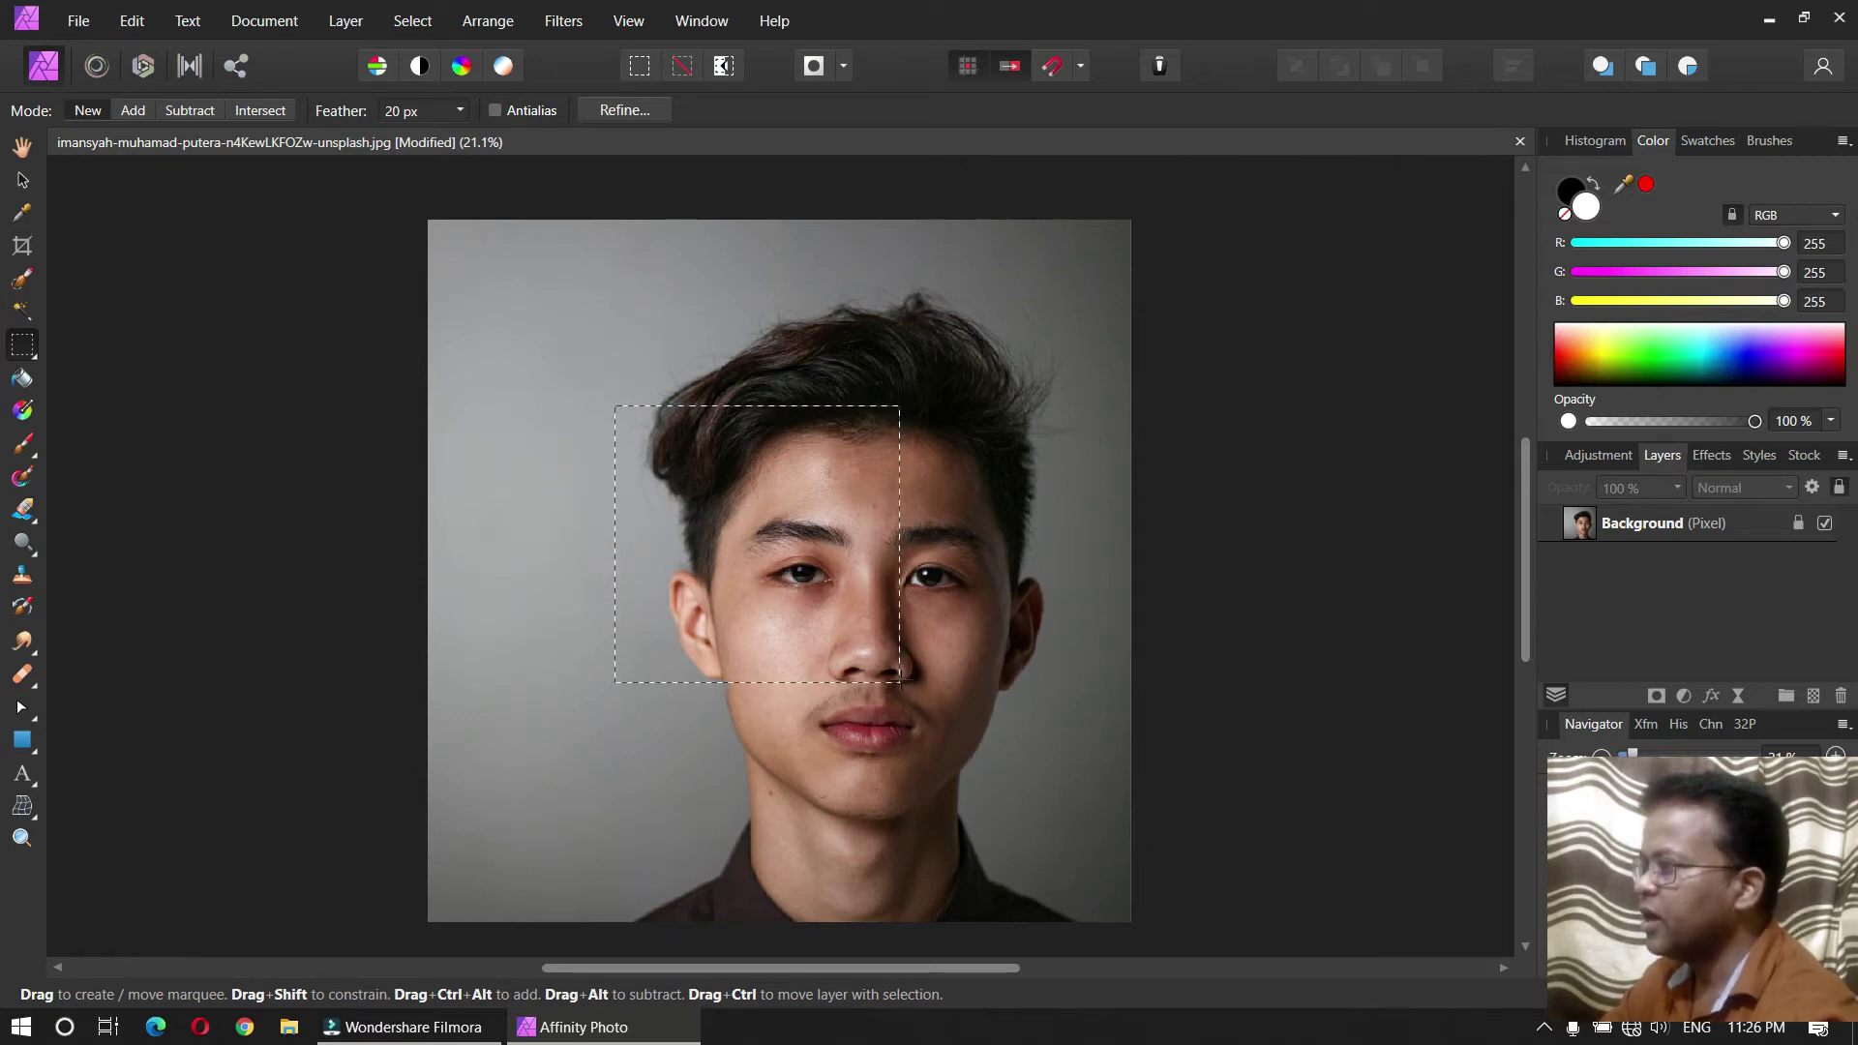
# Step: Select the Background layer, copy the feathered face area from it, and paste it as a new layer
pyautogui.click(132, 20)
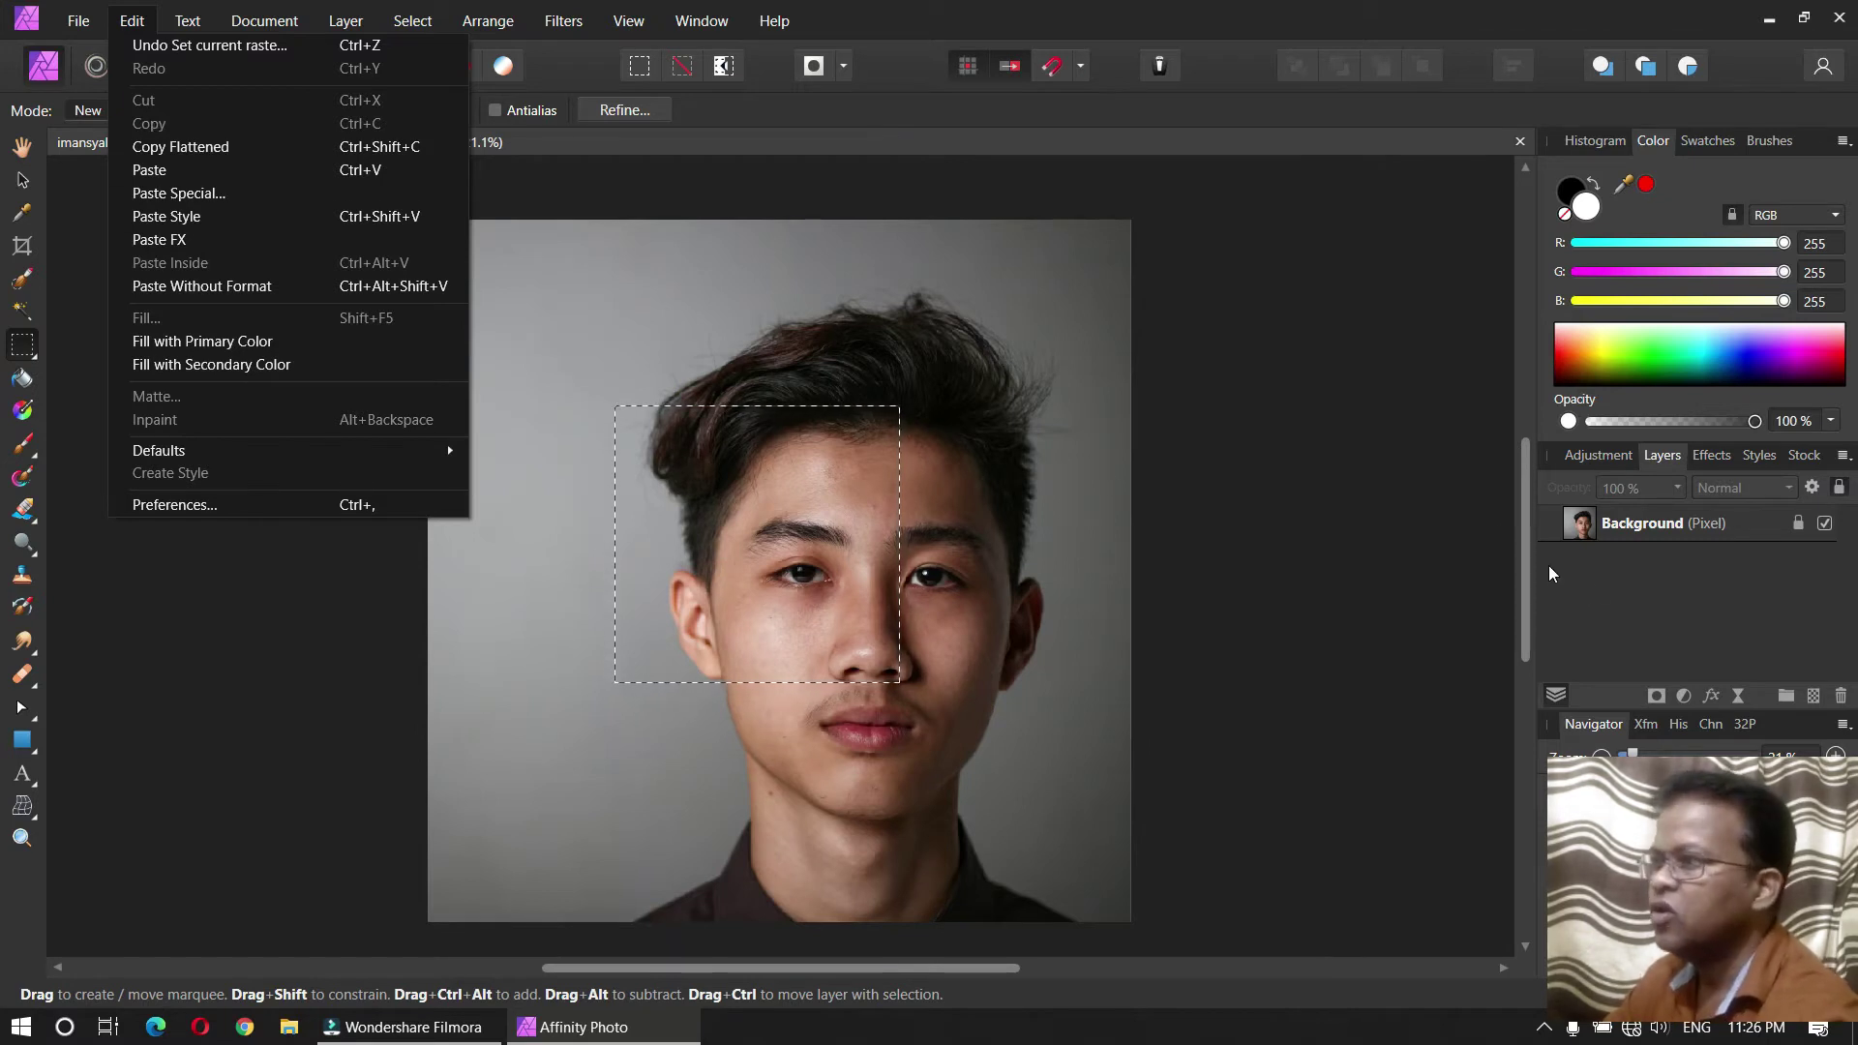
pyautogui.click(1750, 529)
pyautogui.click(1750, 529)
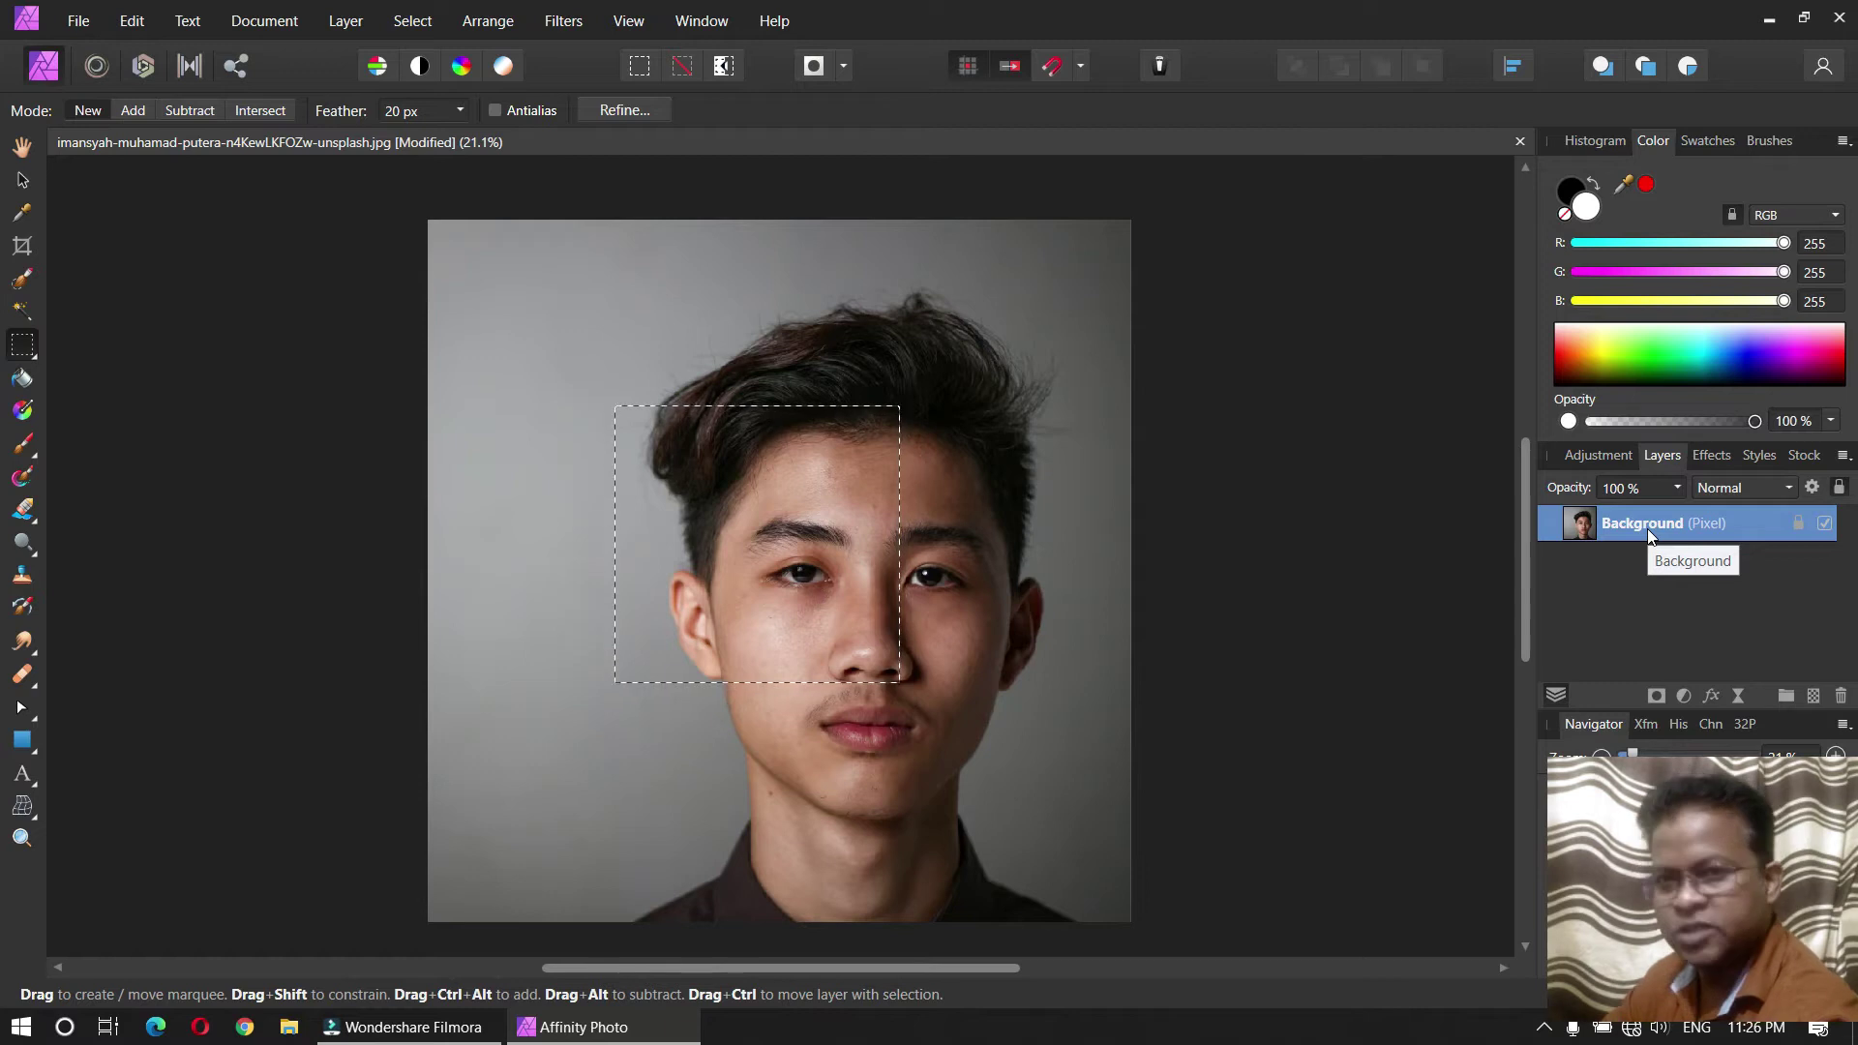
pyautogui.click(145, 21)
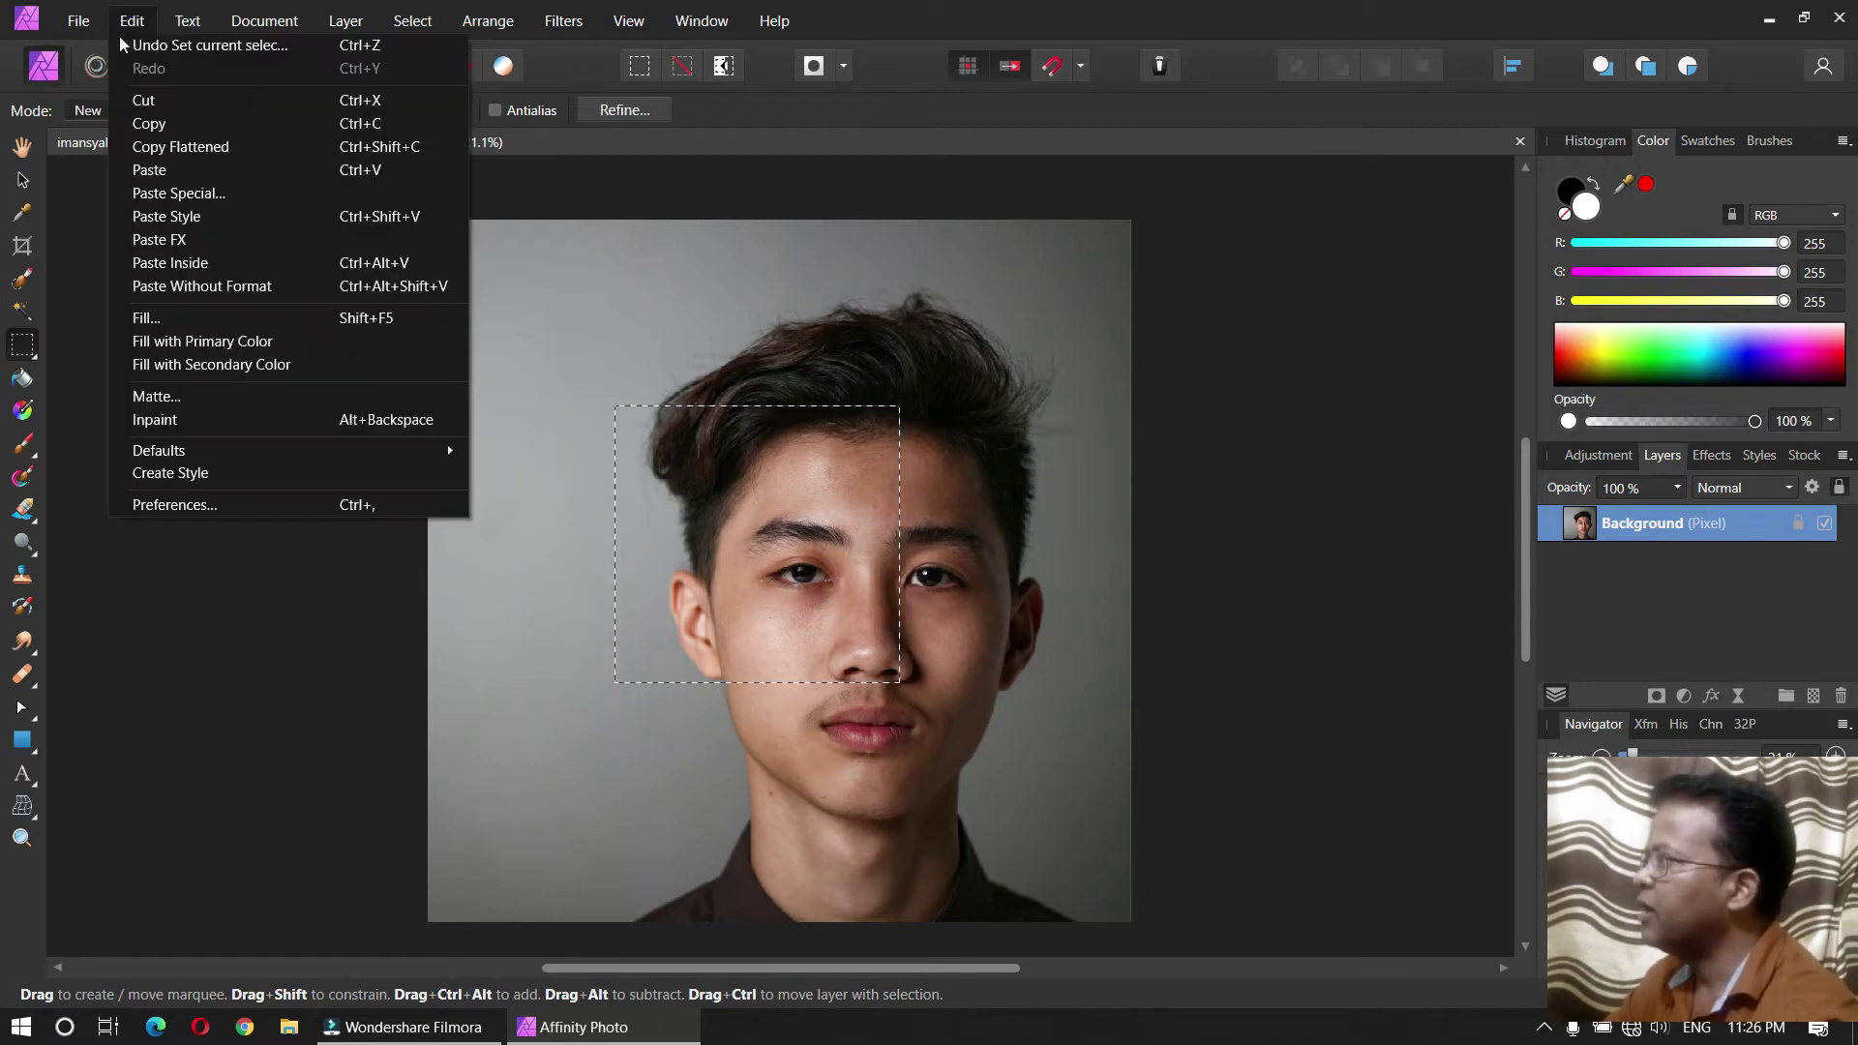
pyautogui.click(145, 123)
pyautogui.click(132, 22)
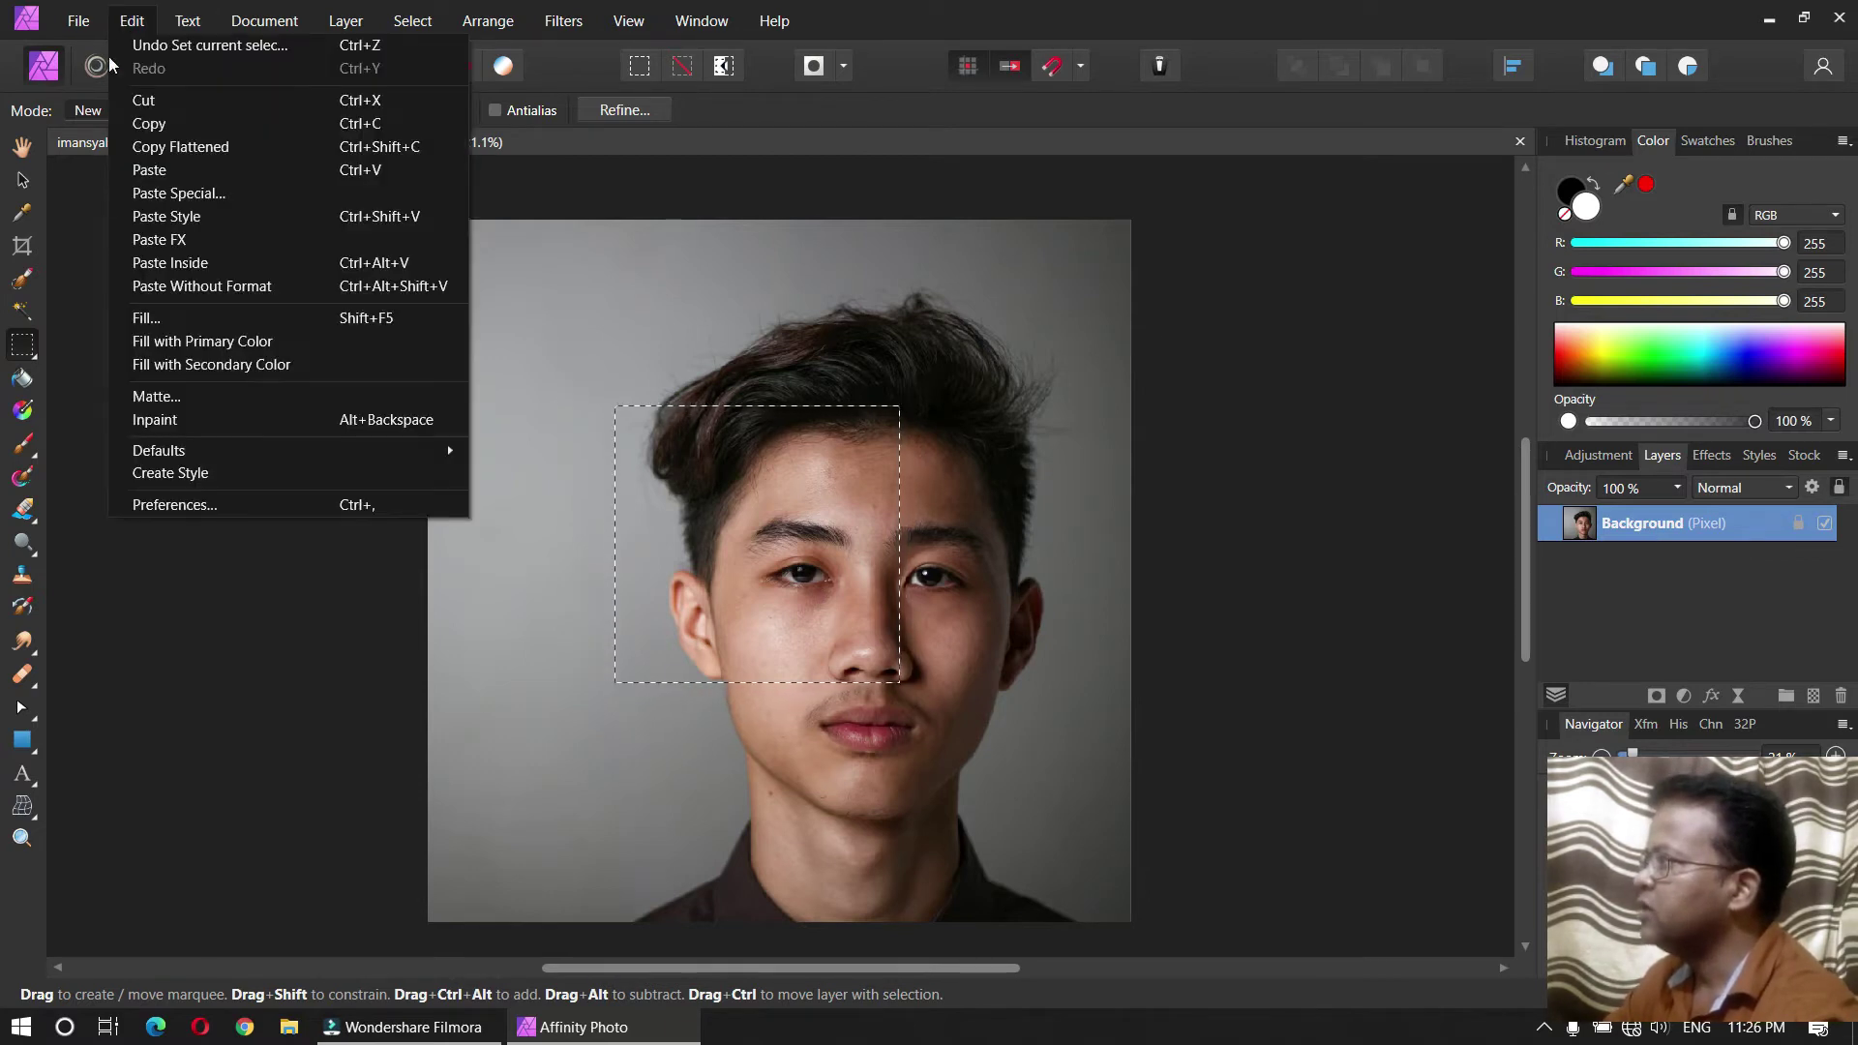
pyautogui.click(192, 174)
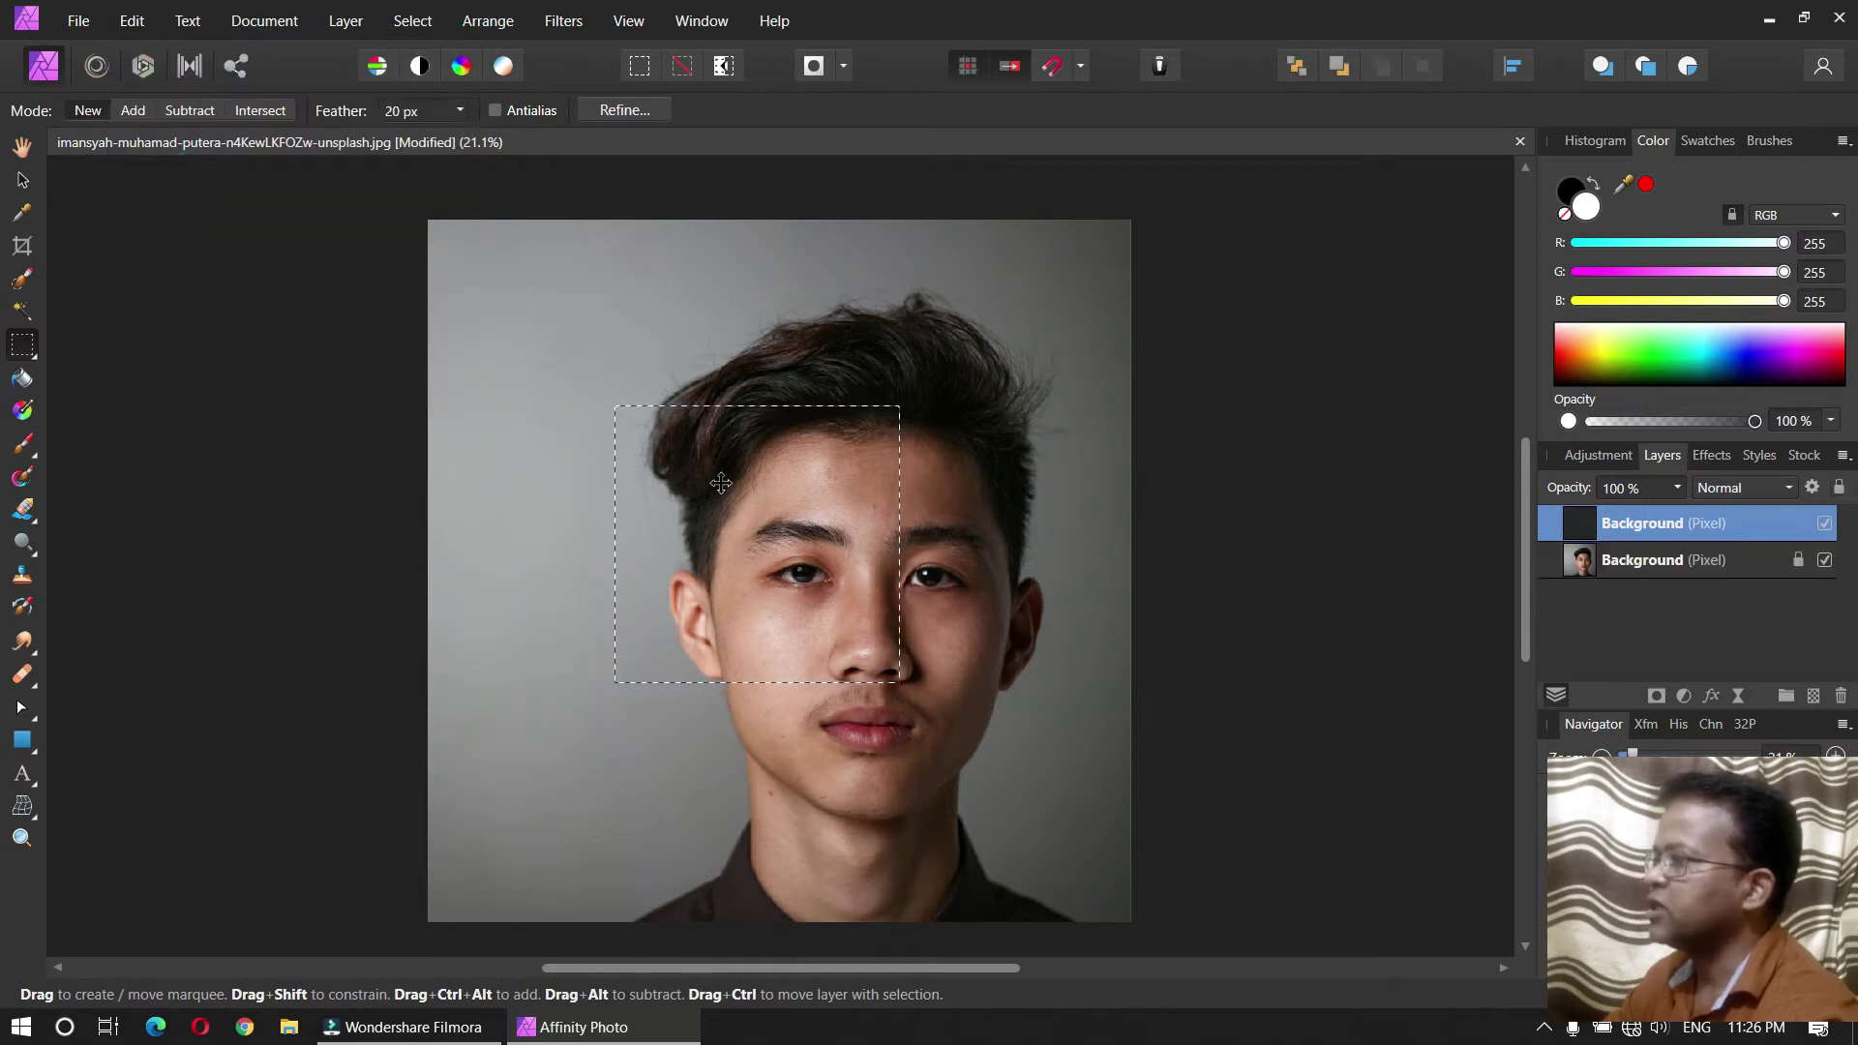
# Step: With the Move Tool, place the feathered face piece over the portrait's lower left part and clear the selection
pyautogui.click(23, 182)
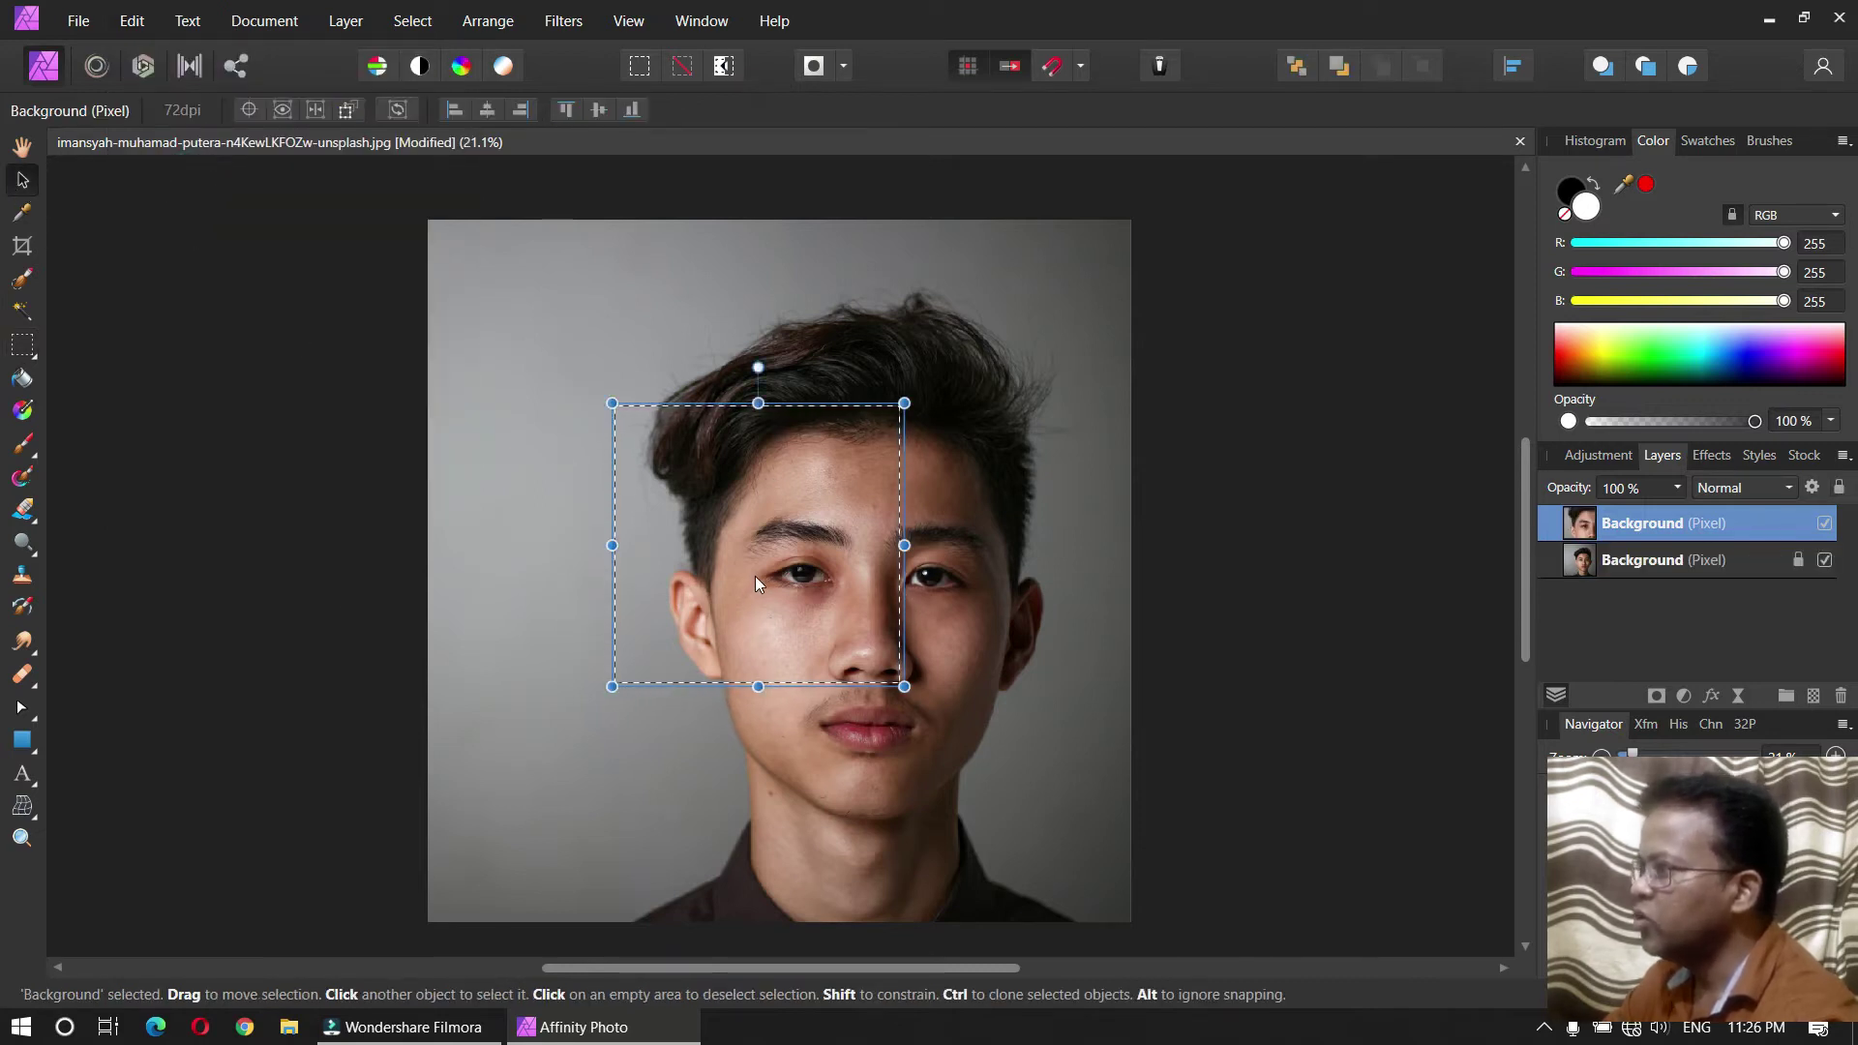
pyautogui.moveTo(760, 581); pyautogui.dragTo(693, 766)
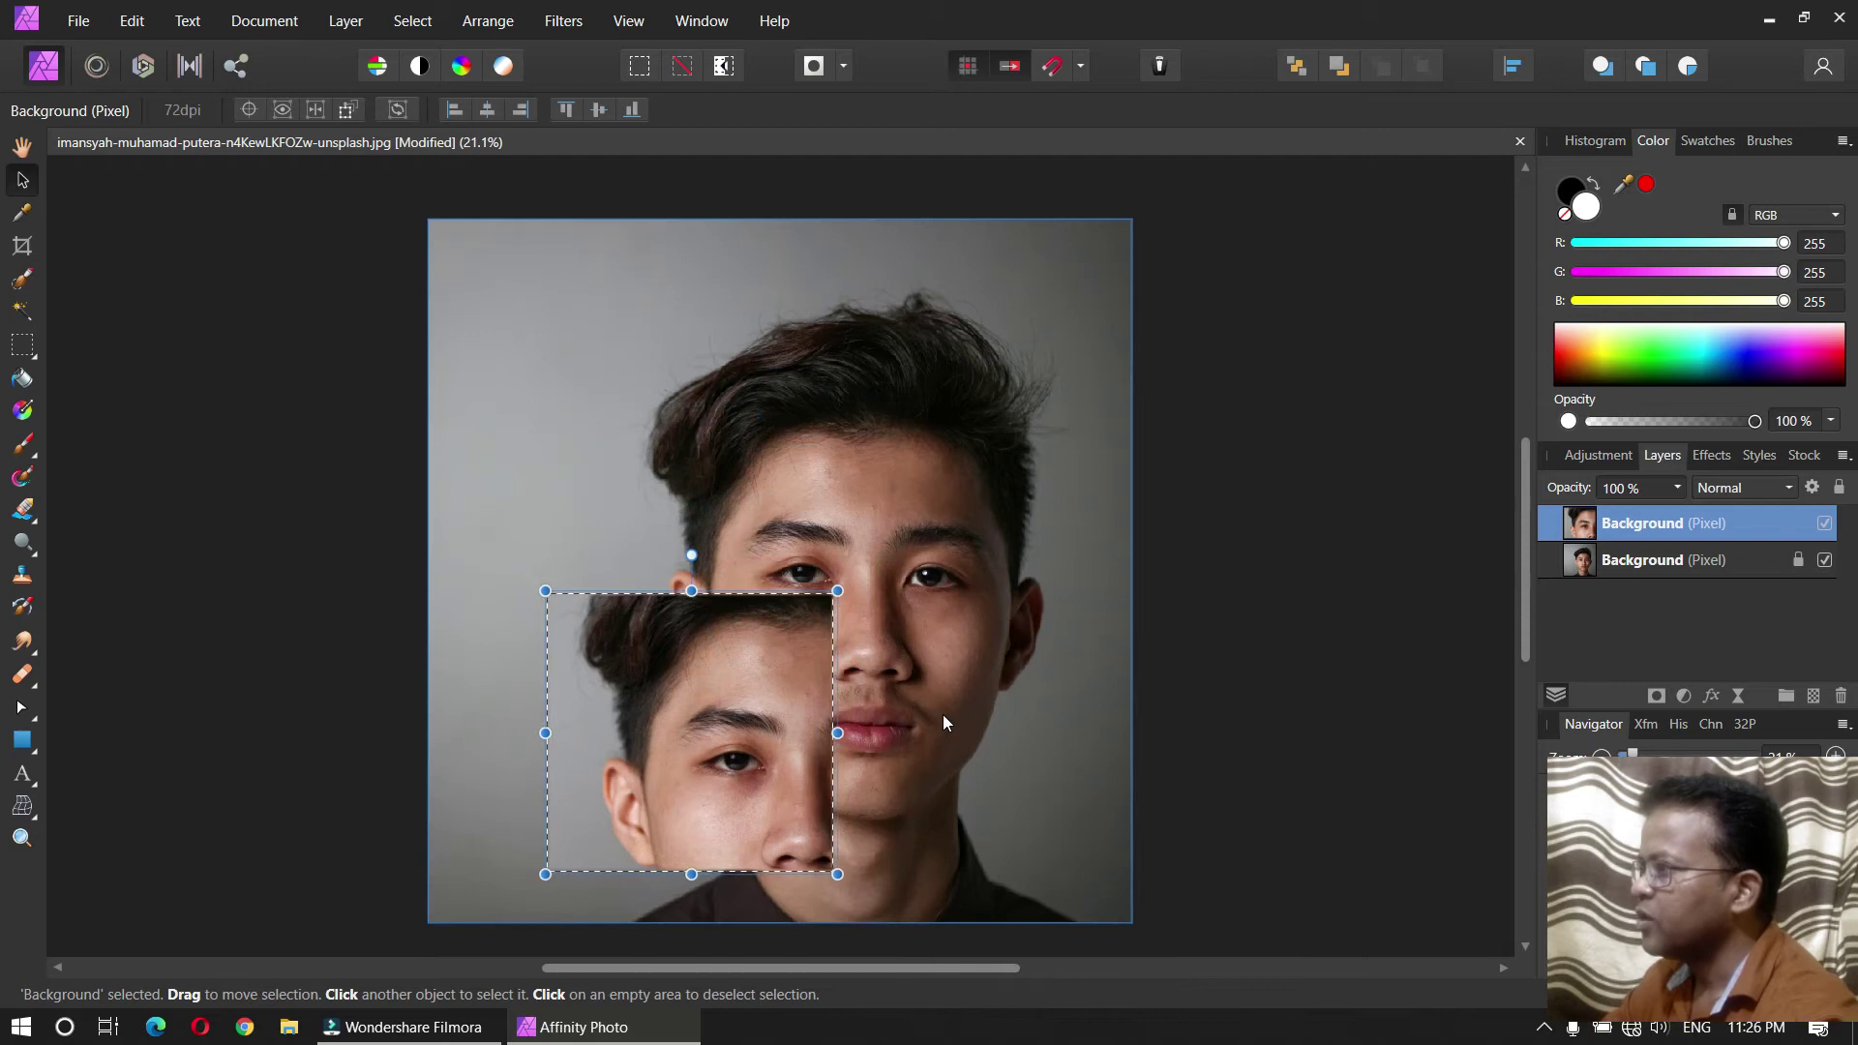
pyautogui.click(1670, 561)
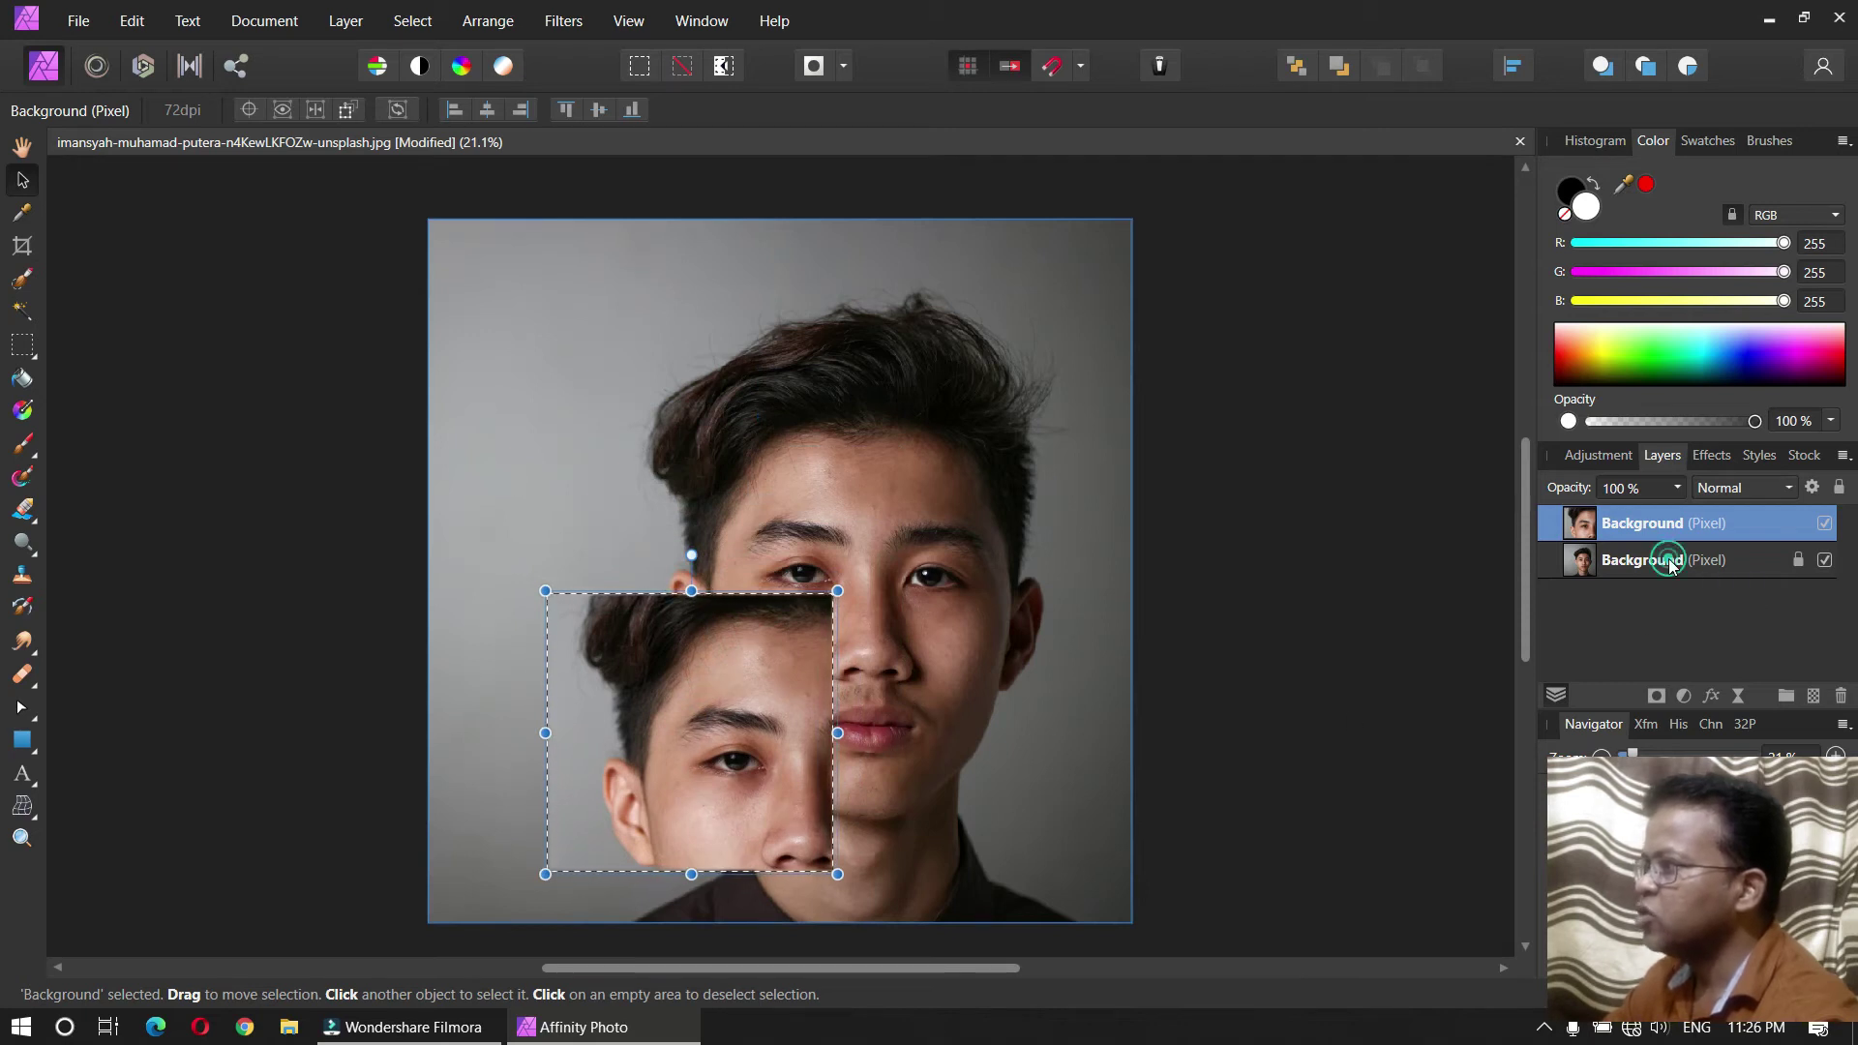
pyautogui.click(1361, 692)
pyautogui.hotkey('ctrl', 'd')
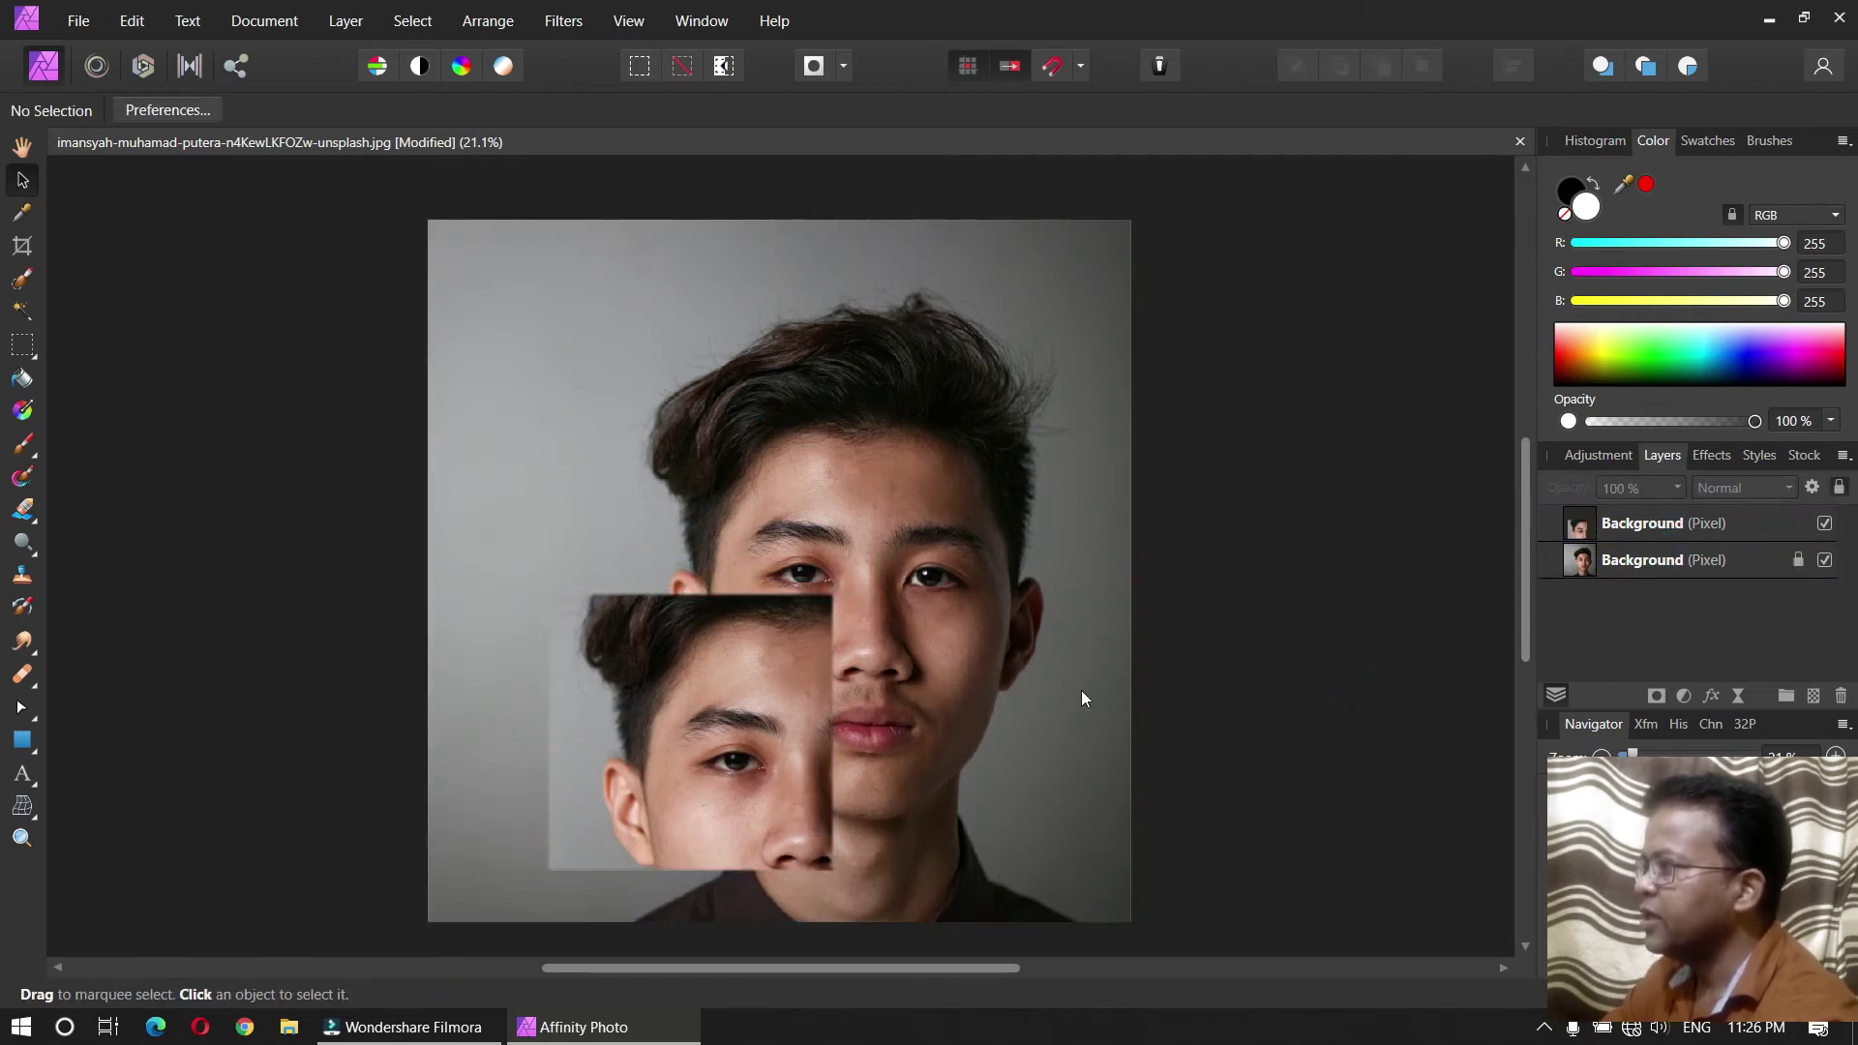
# Step: Examine the feathered edges of the pasted face piece up close
pyautogui.press('z')
pyautogui.moveTo(545, 885); pyautogui.dragTo(1297, 707)
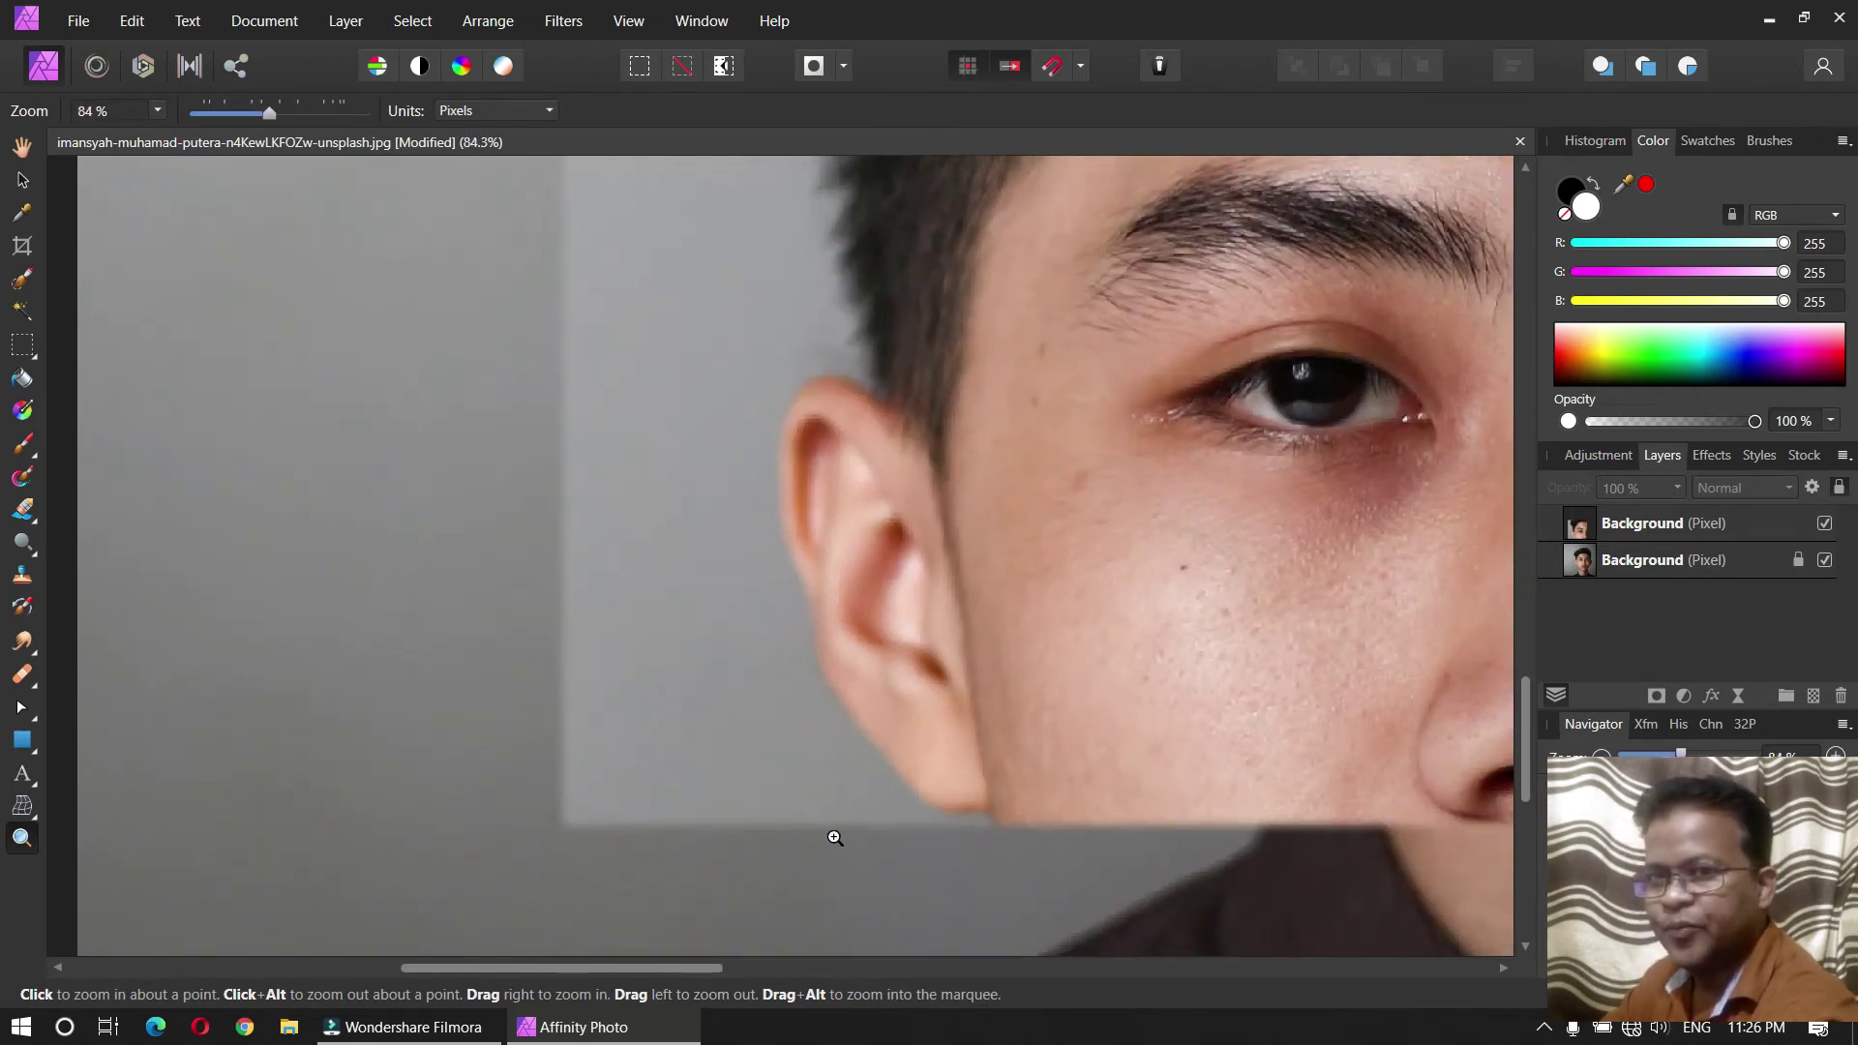
pyautogui.moveTo(997, 697); pyautogui.dragTo(595, 745)
pyautogui.moveTo(1136, 551); pyautogui.dragTo(803, 624)
pyautogui.press('space')
pyautogui.moveTo(1207, 543); pyautogui.dragTo(810, 713)
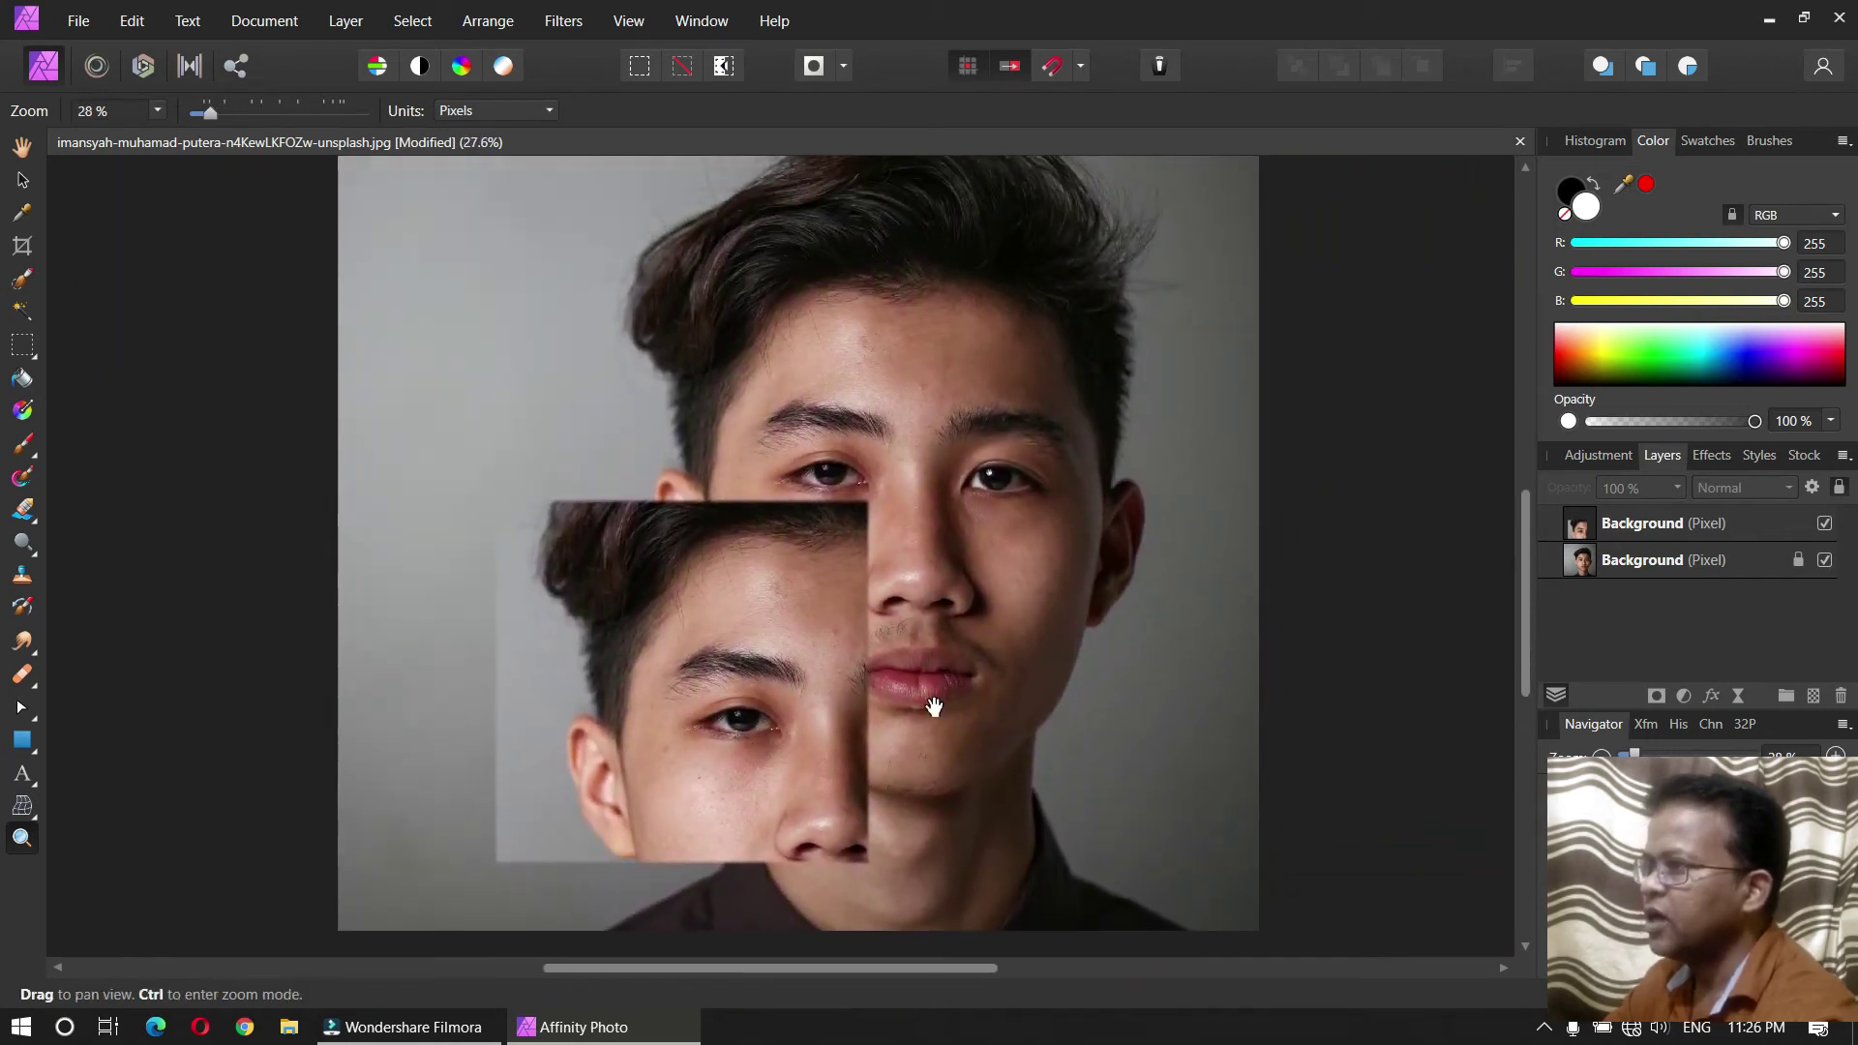
# Step: Delete the pasted face layer, then marquee-select the eye and eyebrow on the image's left side with an 80 px feather
pyautogui.click(1774, 527)
pyautogui.click(1841, 695)
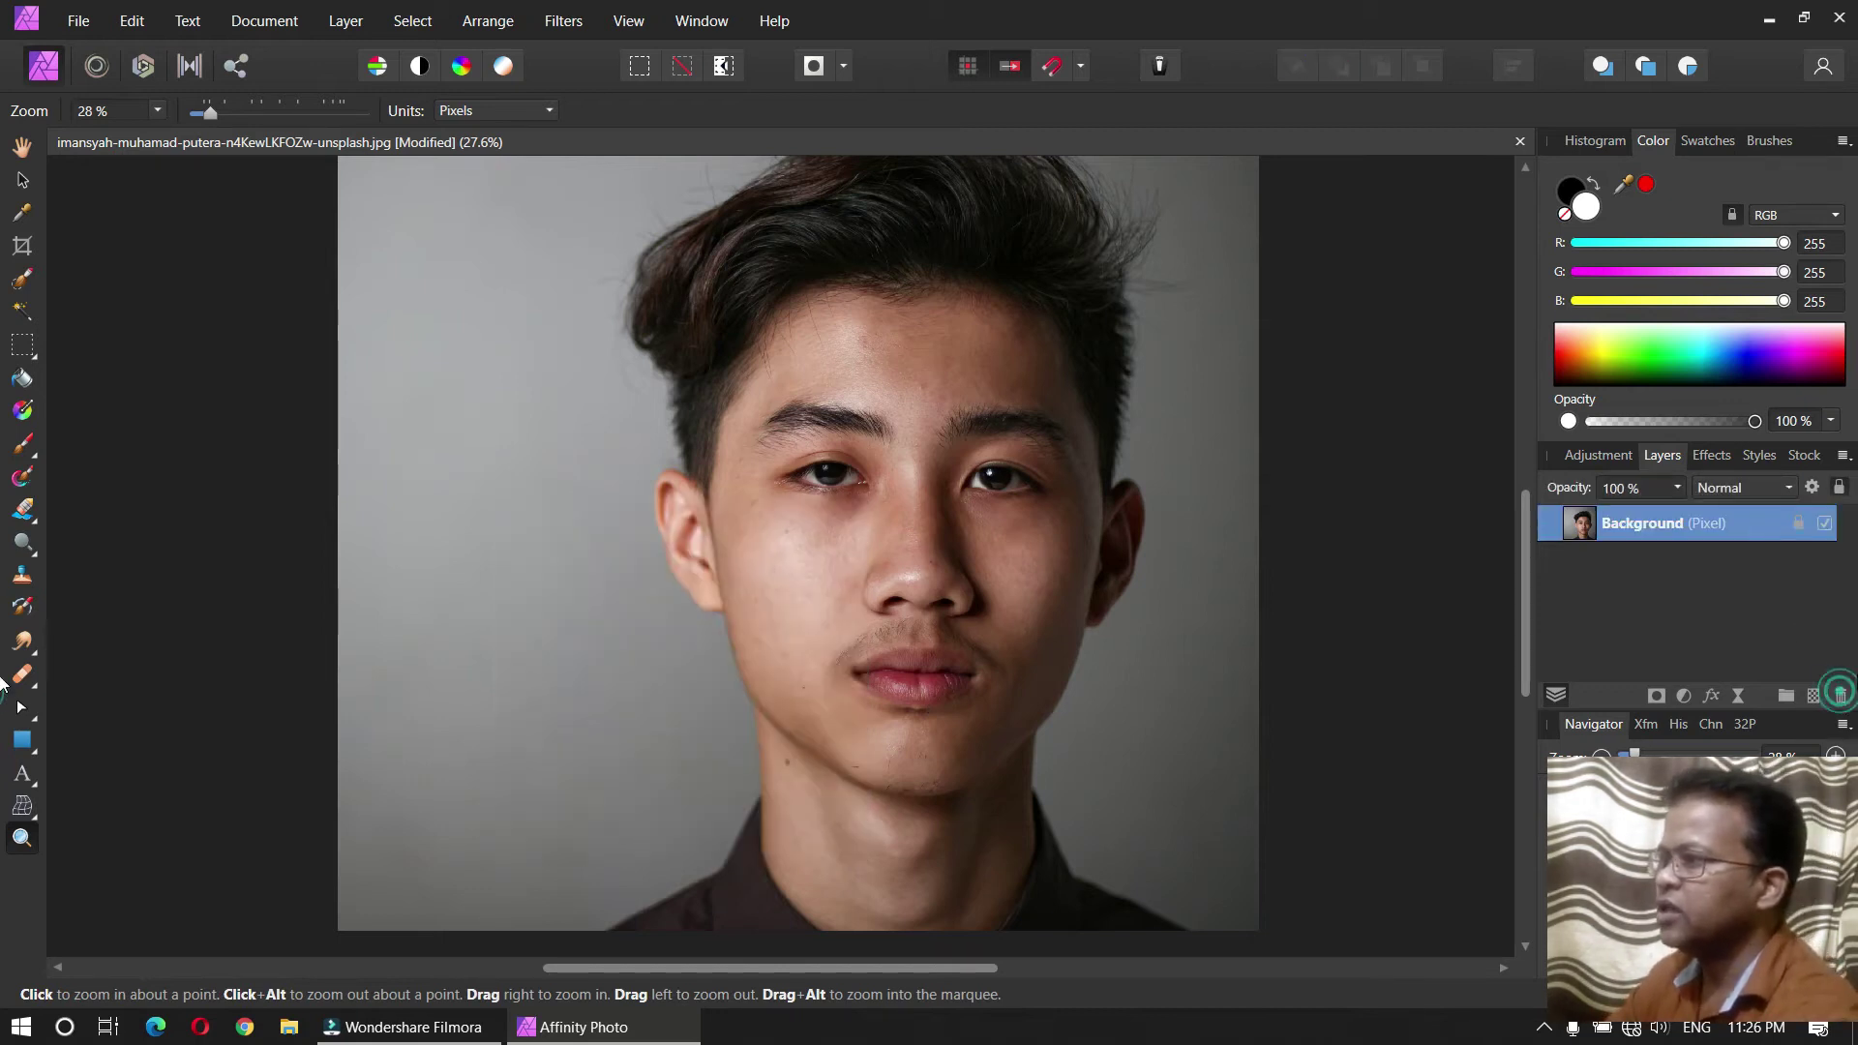
pyautogui.press('m')
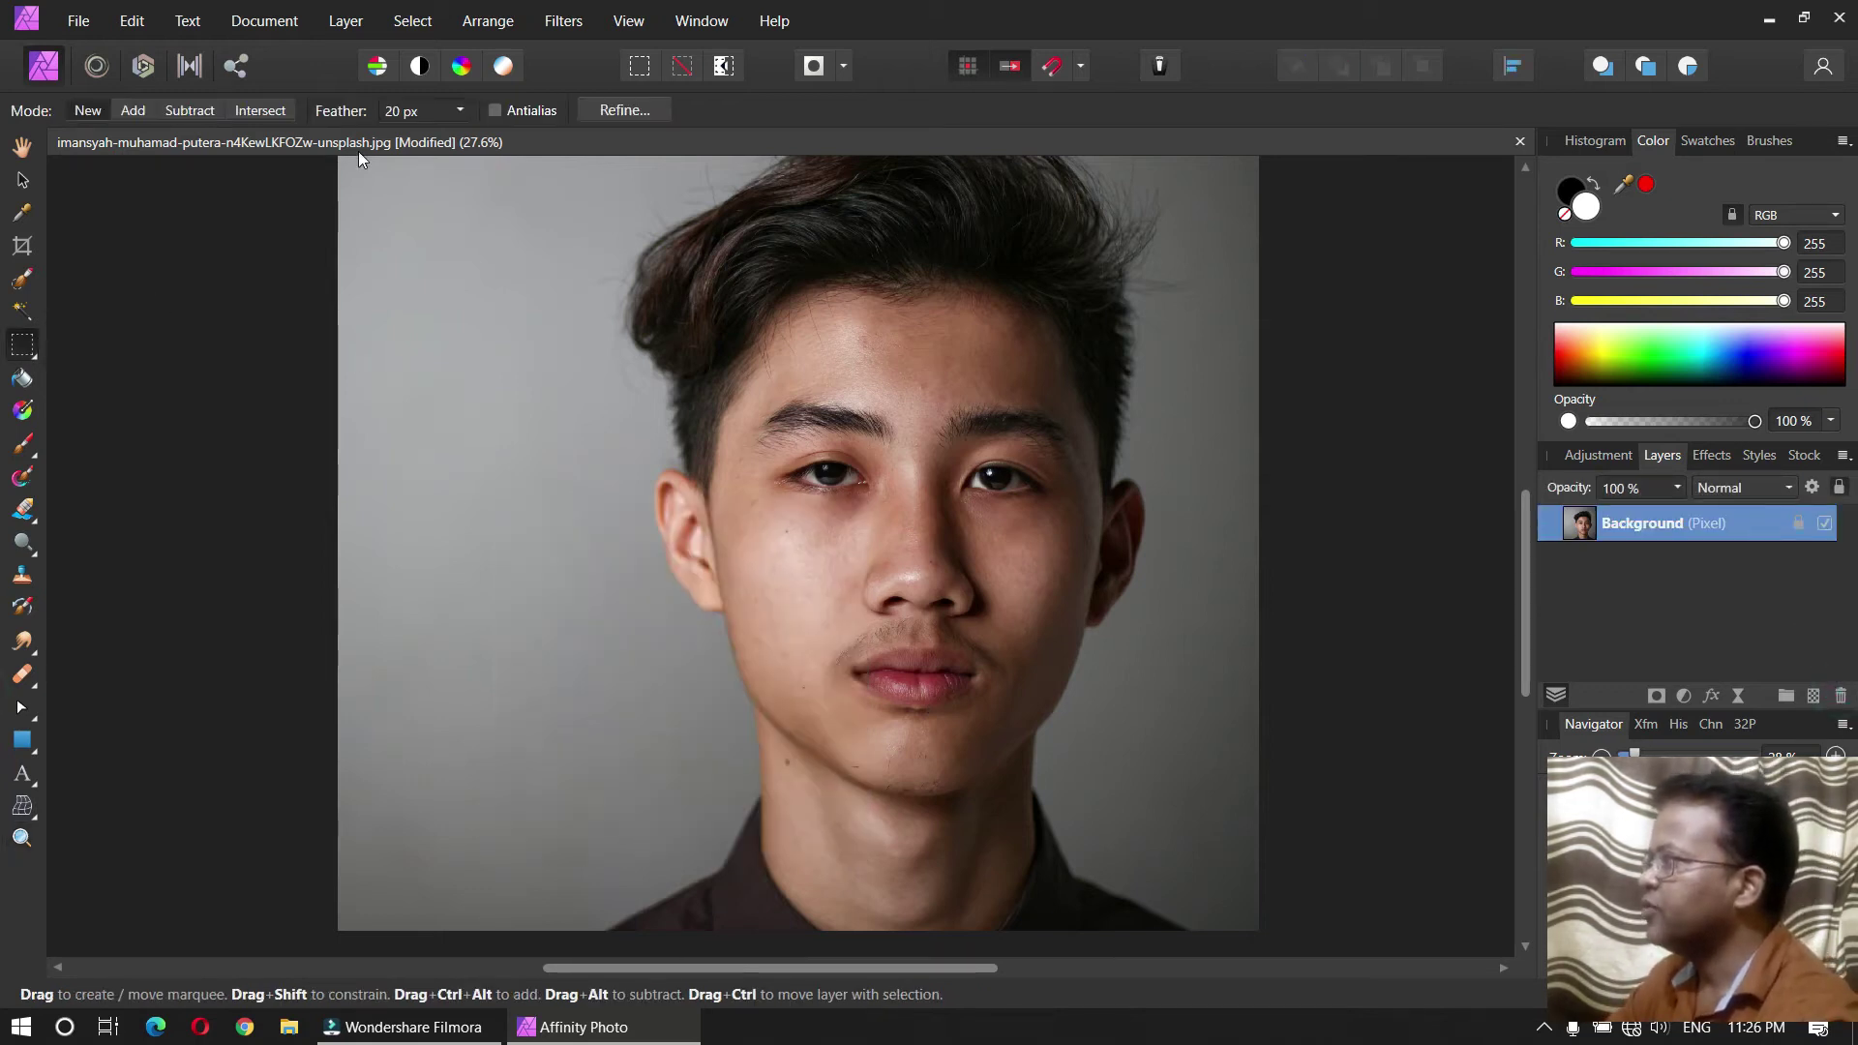
pyautogui.click(418, 111)
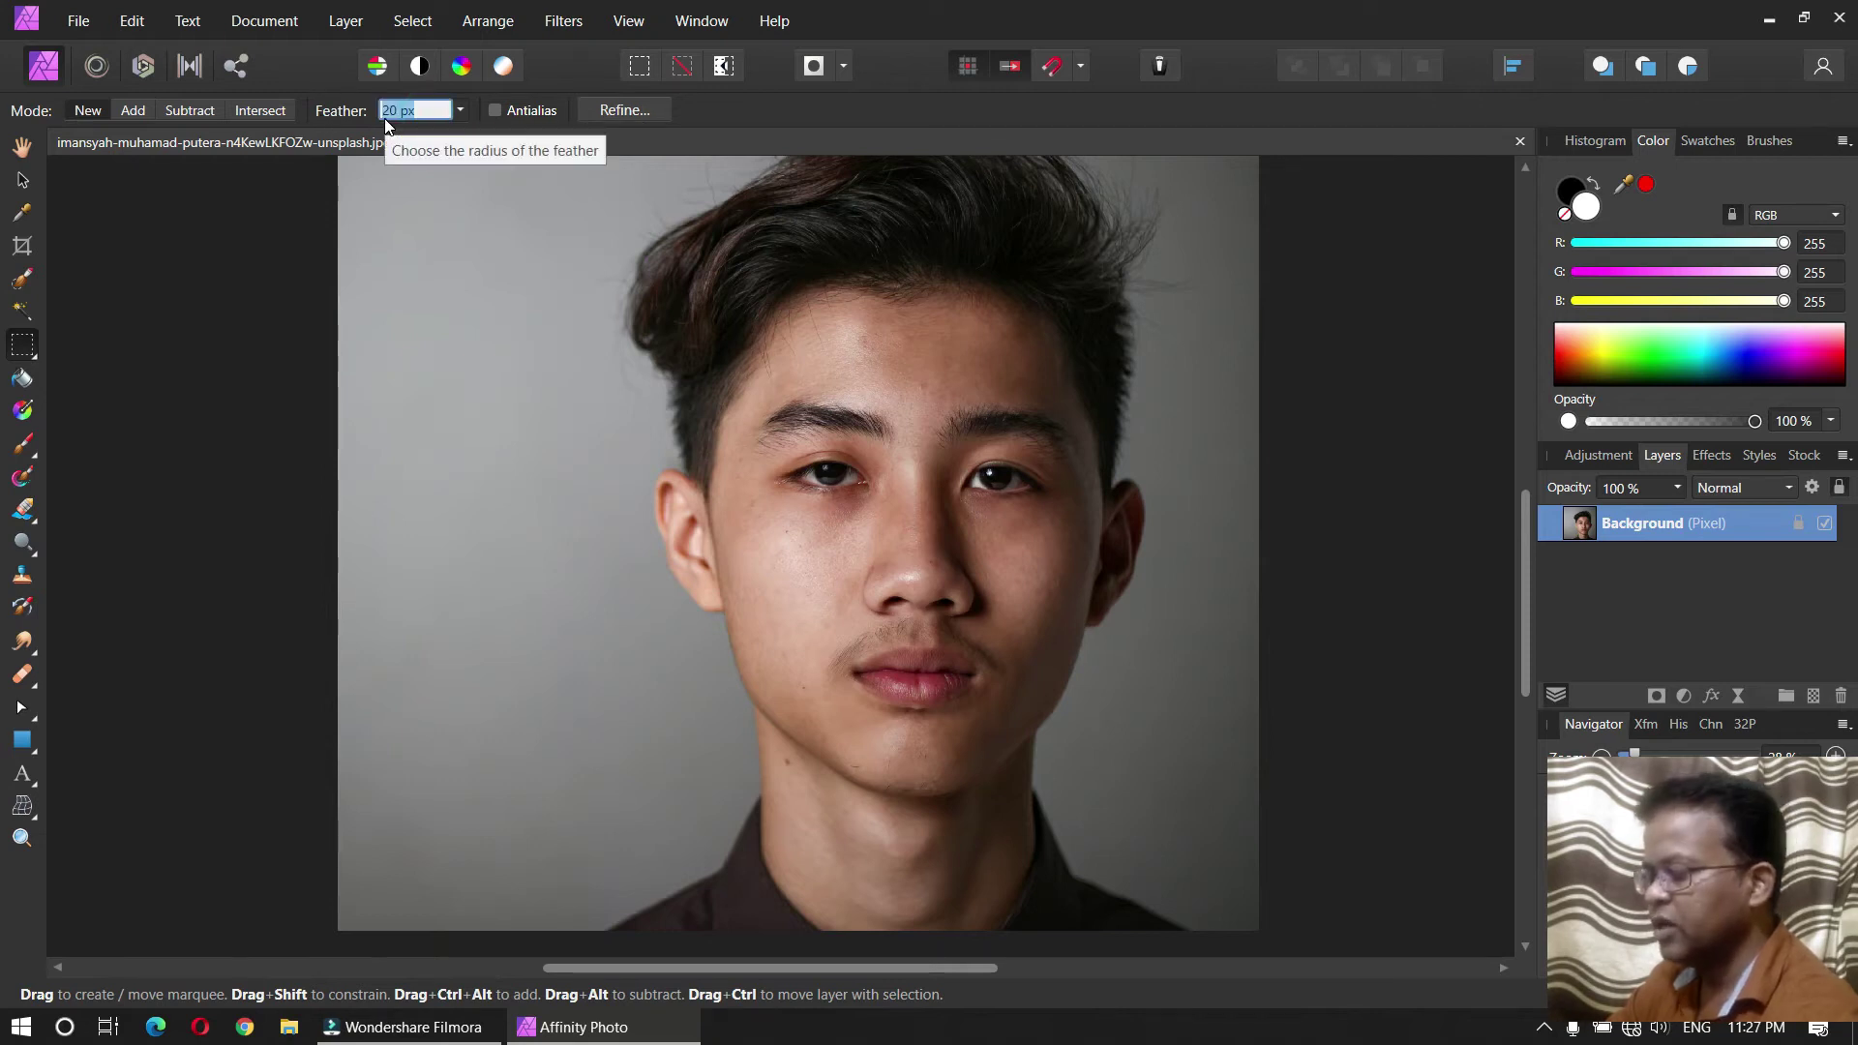
pyautogui.write('80')
pyautogui.press('Return')
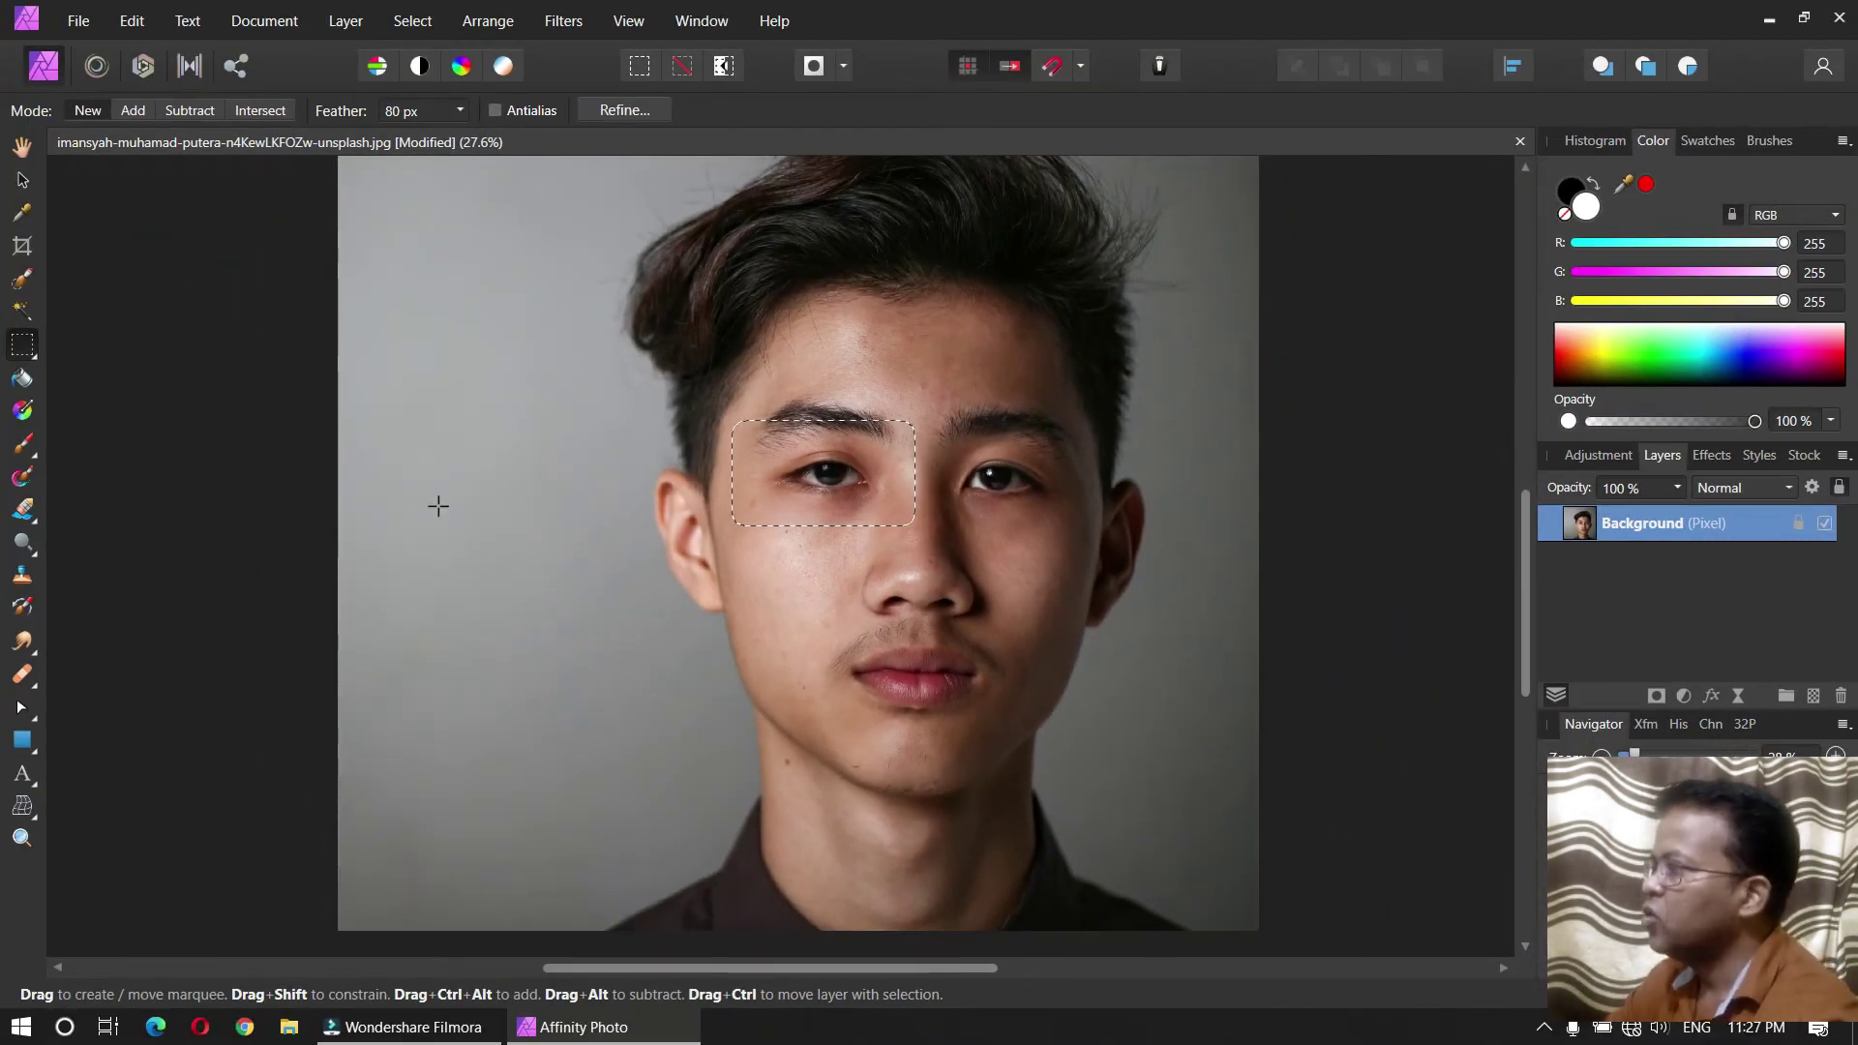
# Step: Copy the feathered eye area, paste it as a new layer, and activate the Move Tool
pyautogui.click(134, 21)
pyautogui.click(171, 129)
pyautogui.click(133, 23)
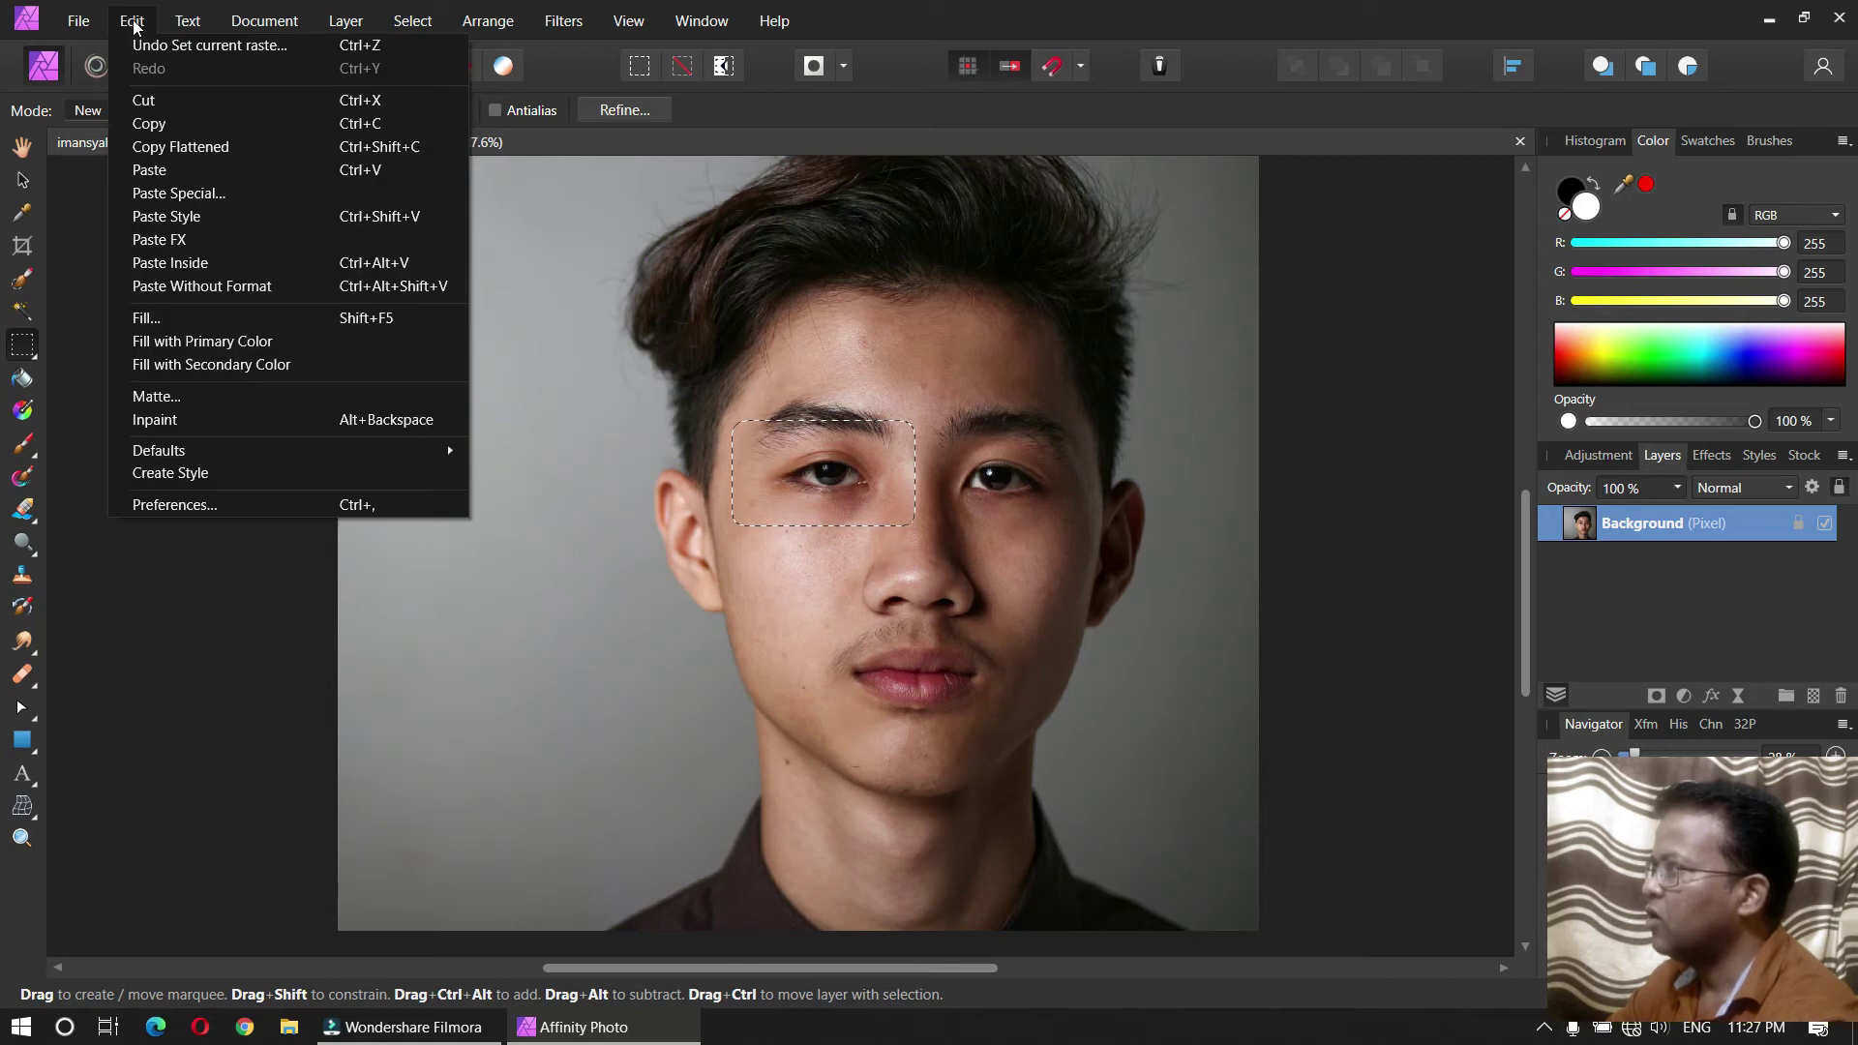
pyautogui.click(151, 165)
pyautogui.click(22, 179)
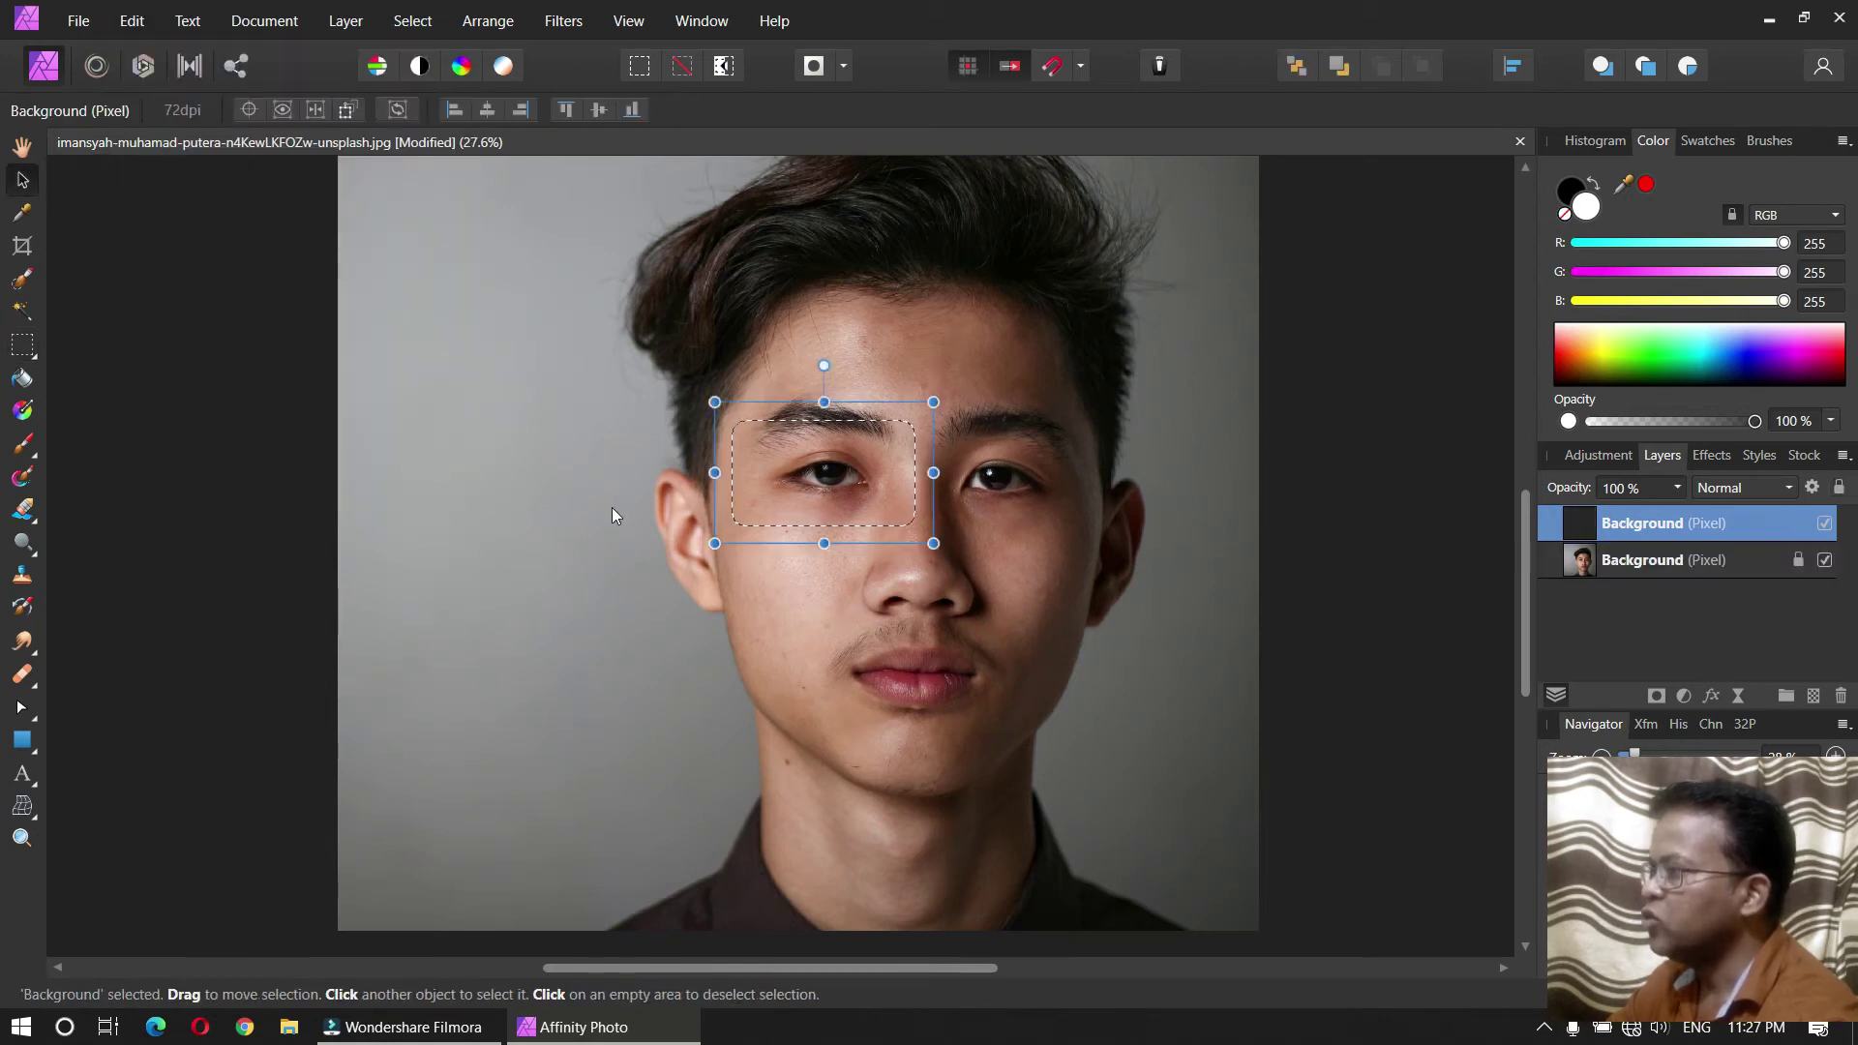
# Step: Move the feathered eye piece onto the grey backdrop beside the jaw on the image's left side and clear the selection
pyautogui.moveTo(803, 484); pyautogui.dragTo(621, 701)
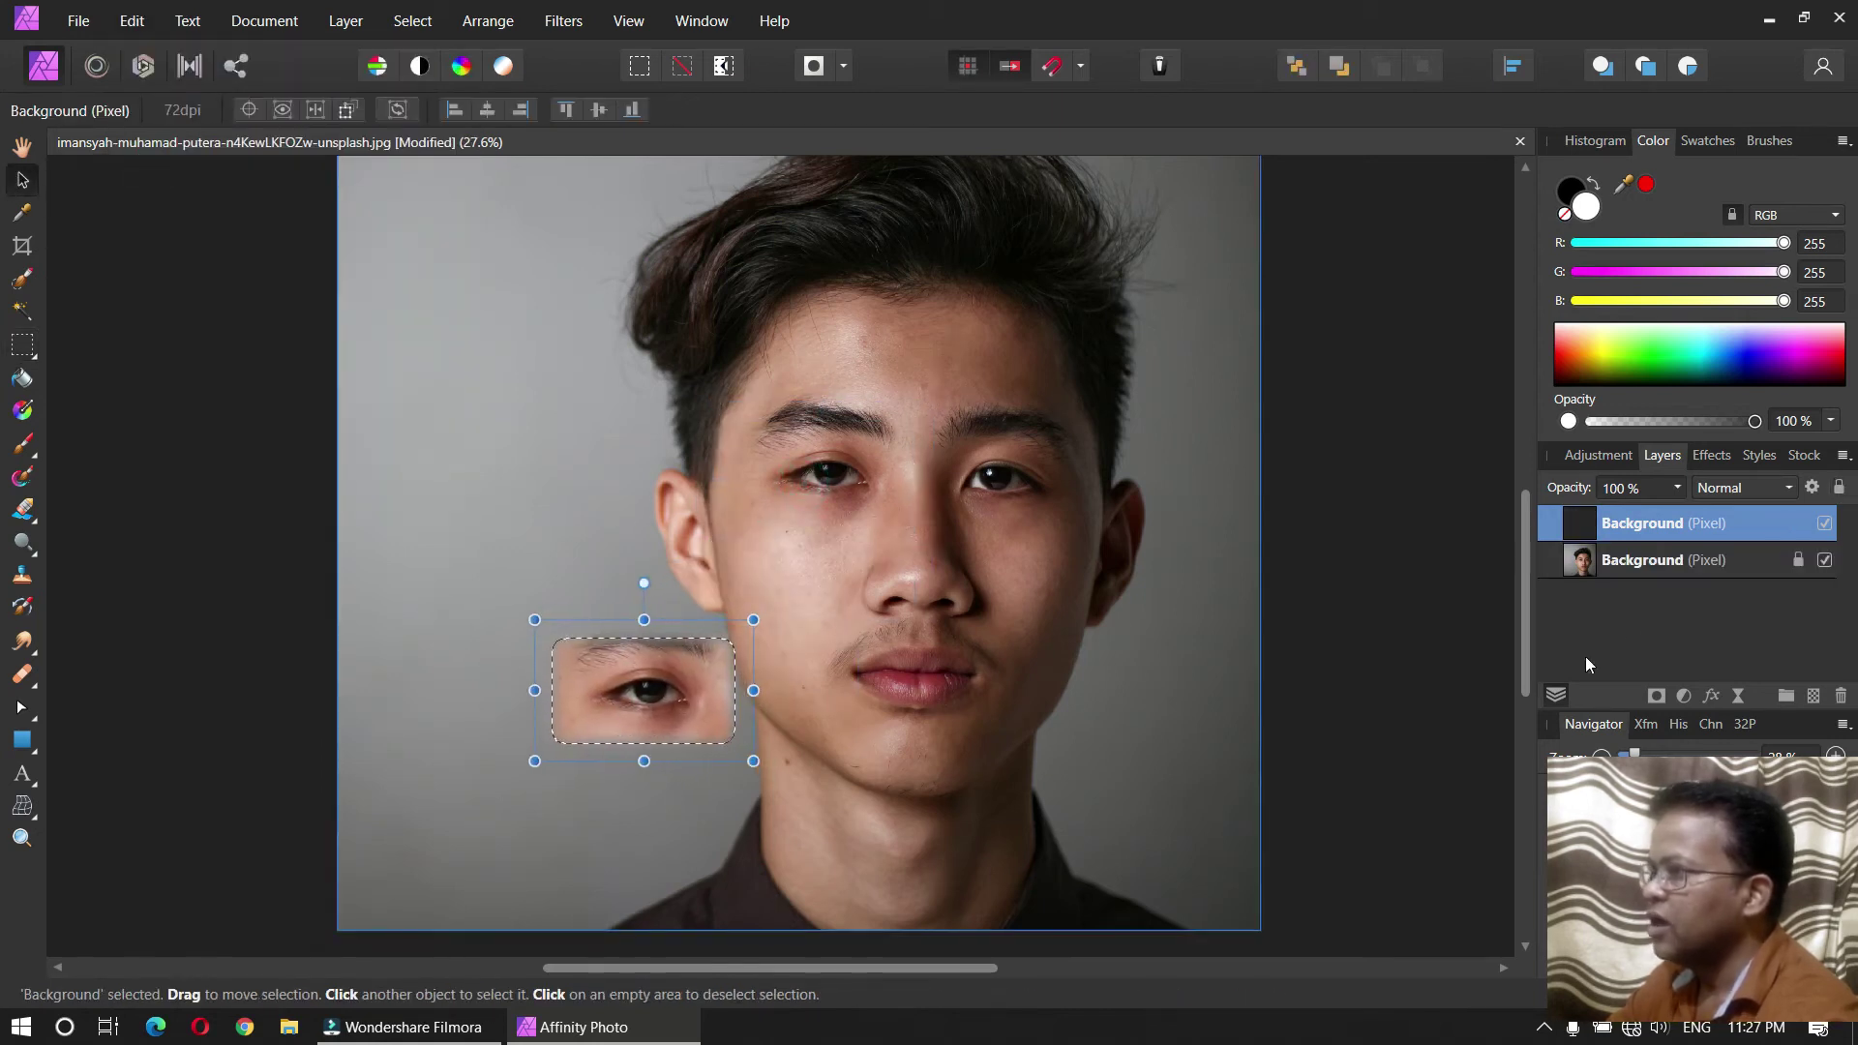
pyautogui.click(681, 67)
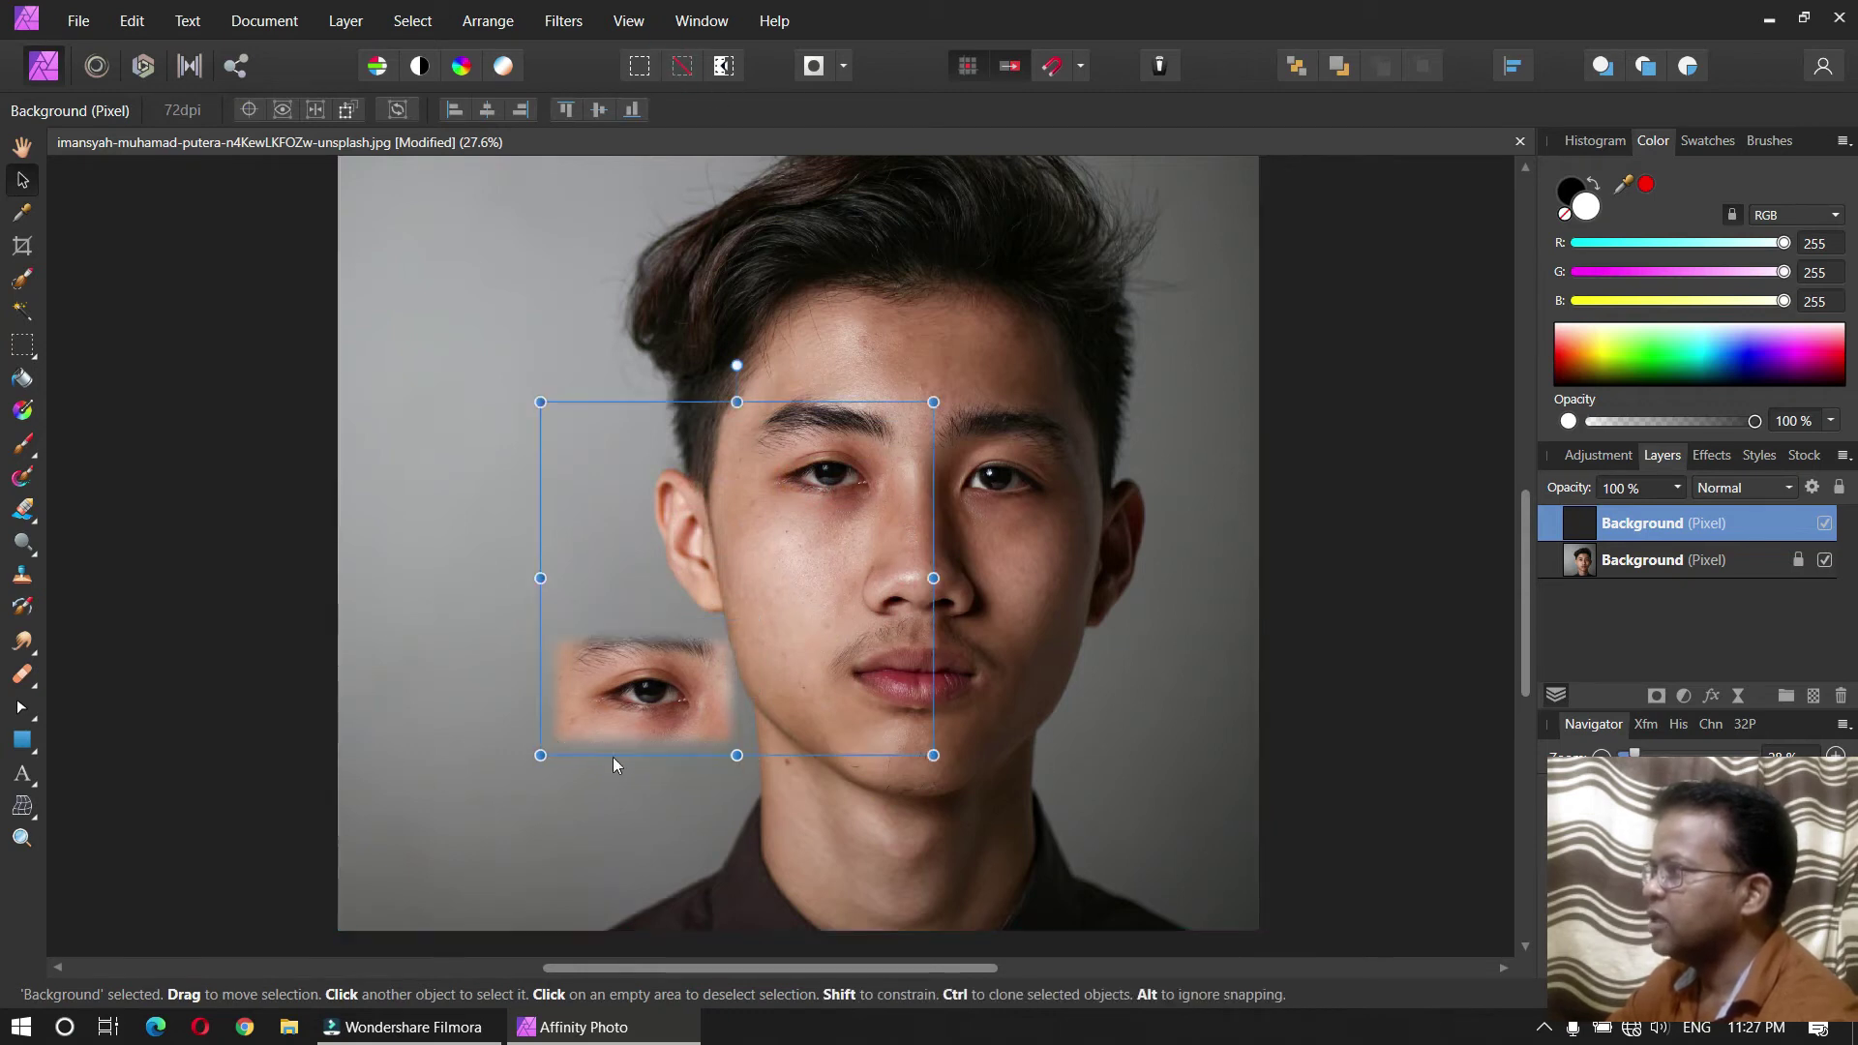
pyautogui.click(1687, 561)
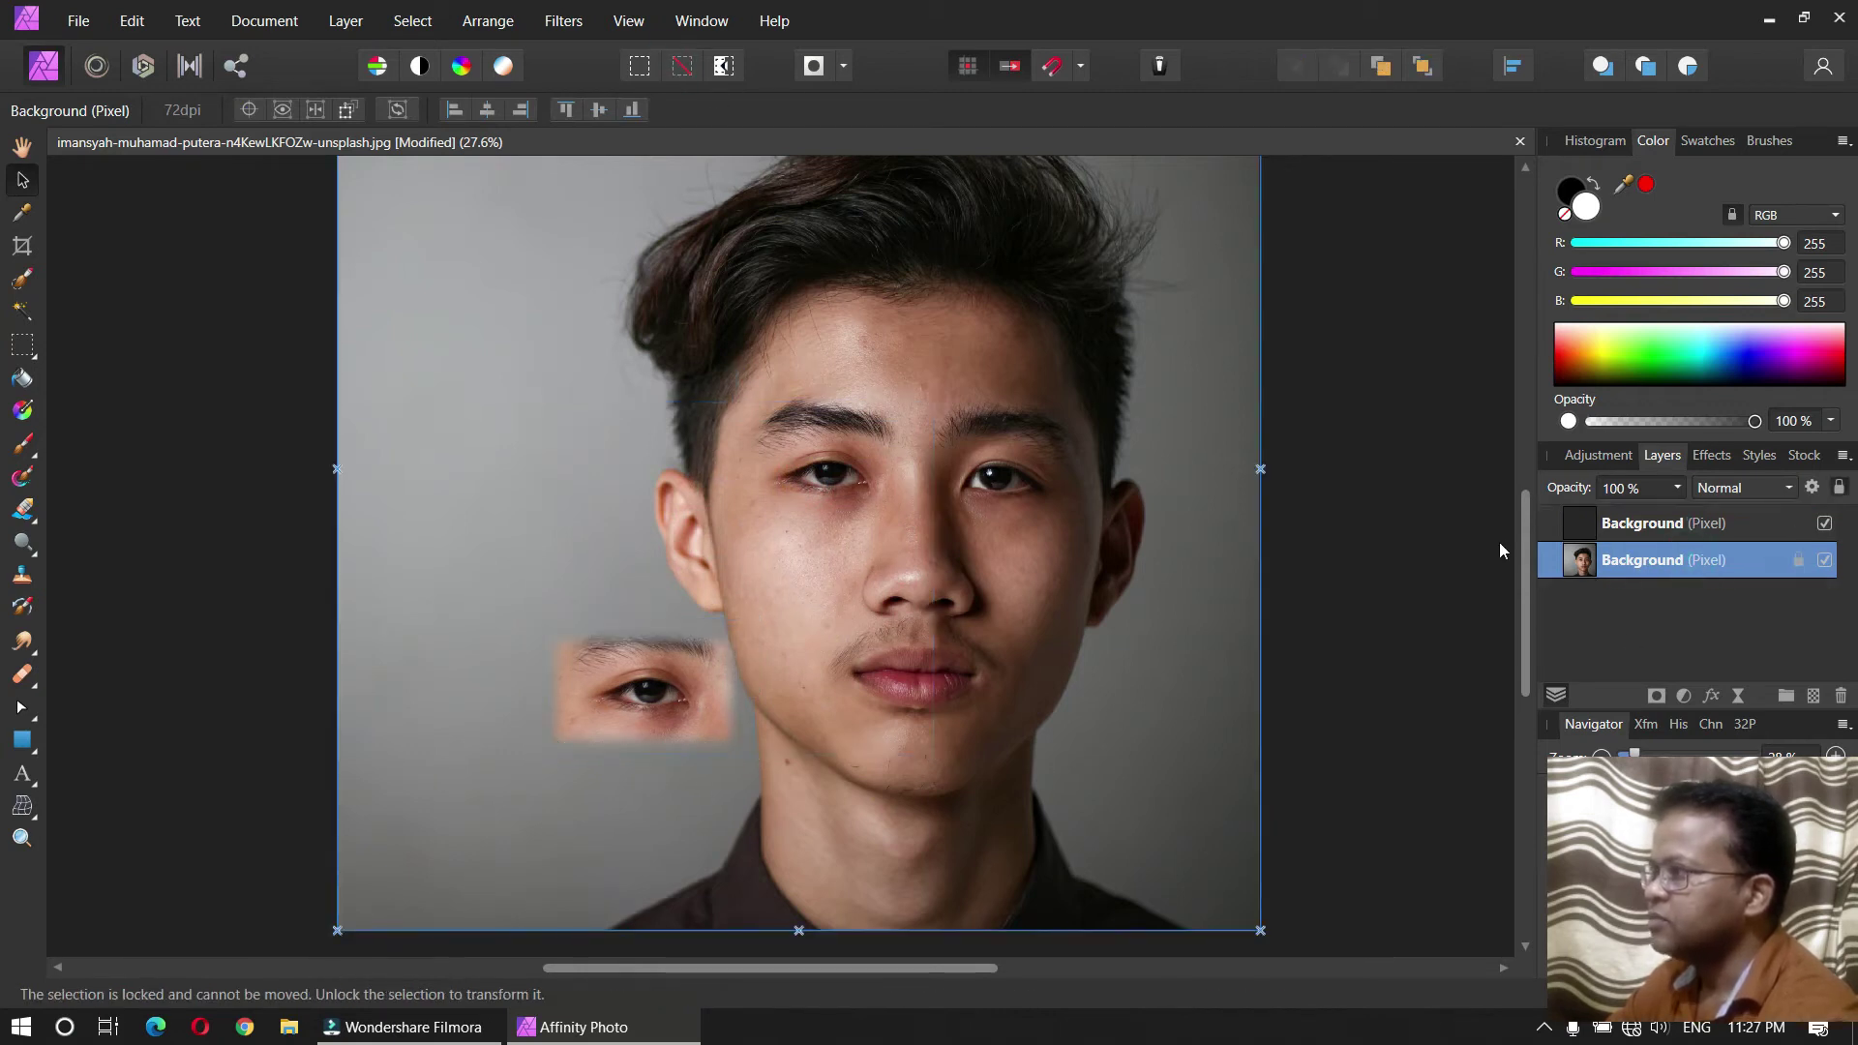
# Step: Examine the feathered edges of the copied eye piece up close
pyautogui.click(677, 710)
pyautogui.press('z')
pyautogui.moveTo(628, 744); pyautogui.dragTo(1281, 493)
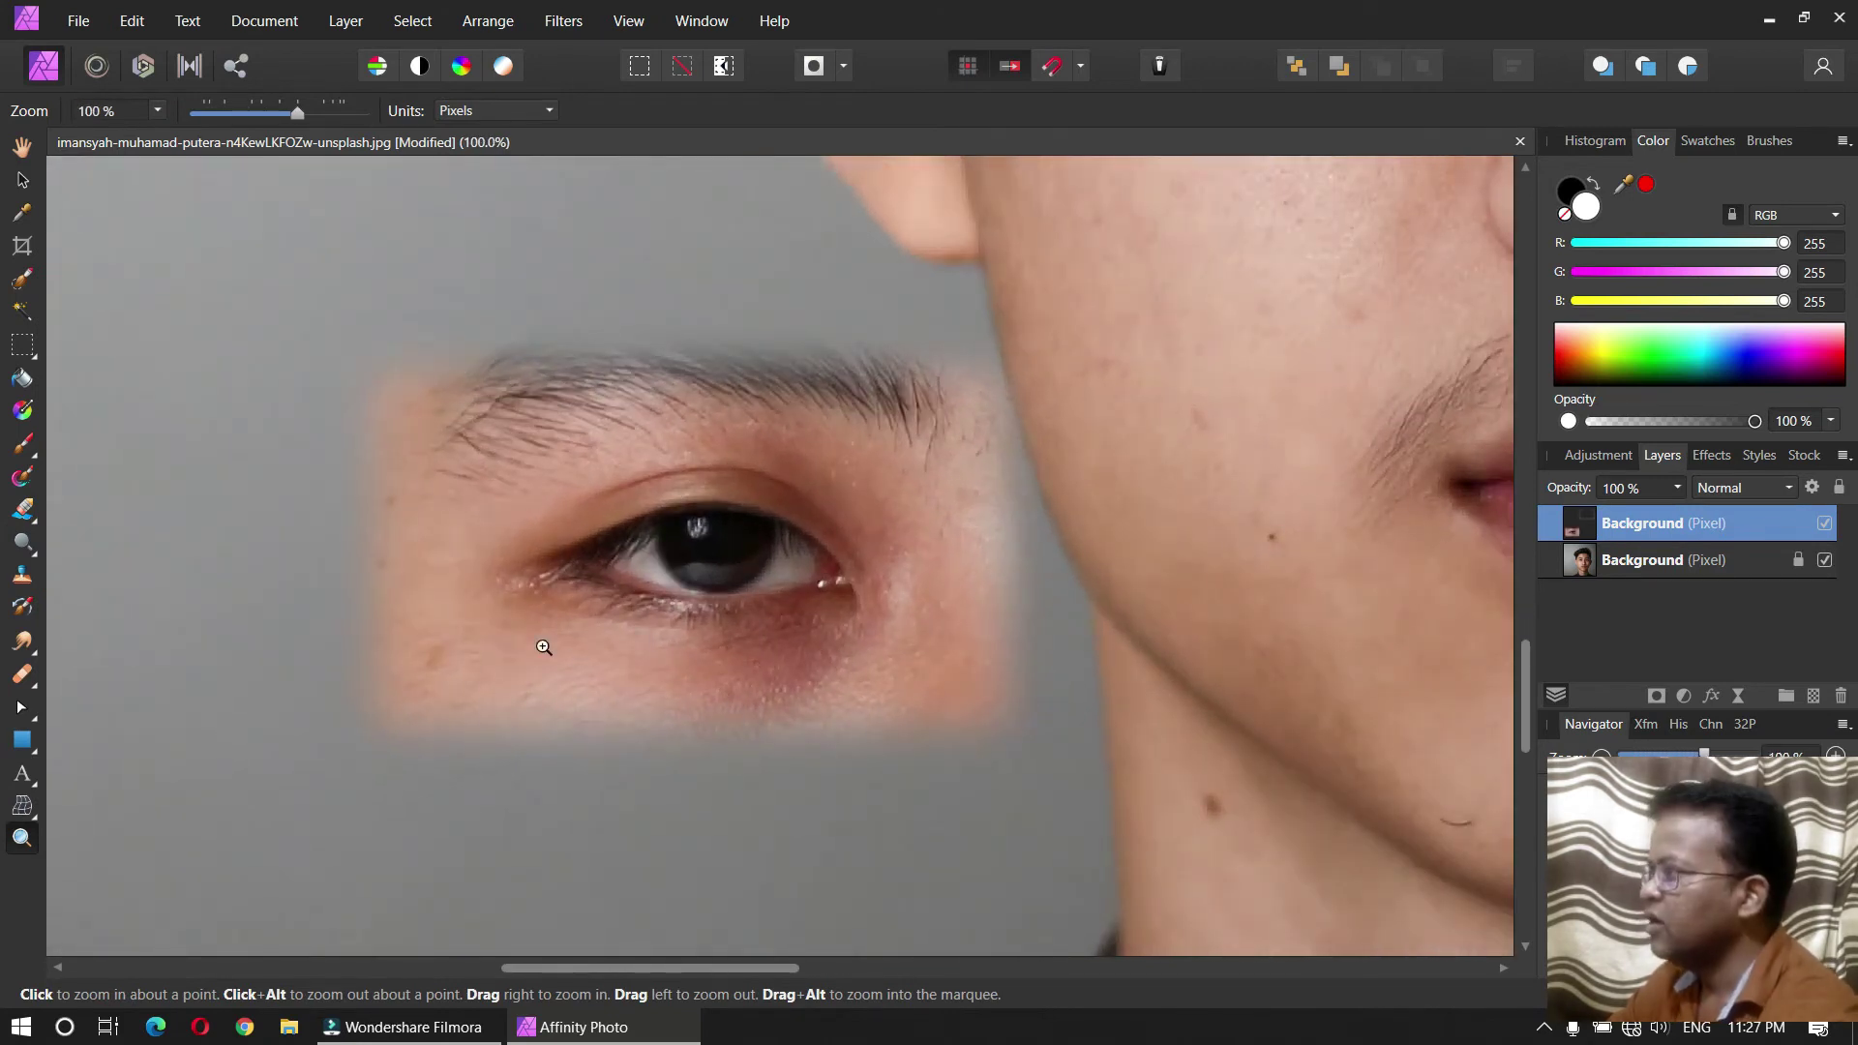
# Step: On the portrait layer, set the rectangular marquee's feather to 0 px and select the image-left half of the mouth
pyautogui.click(20, 341)
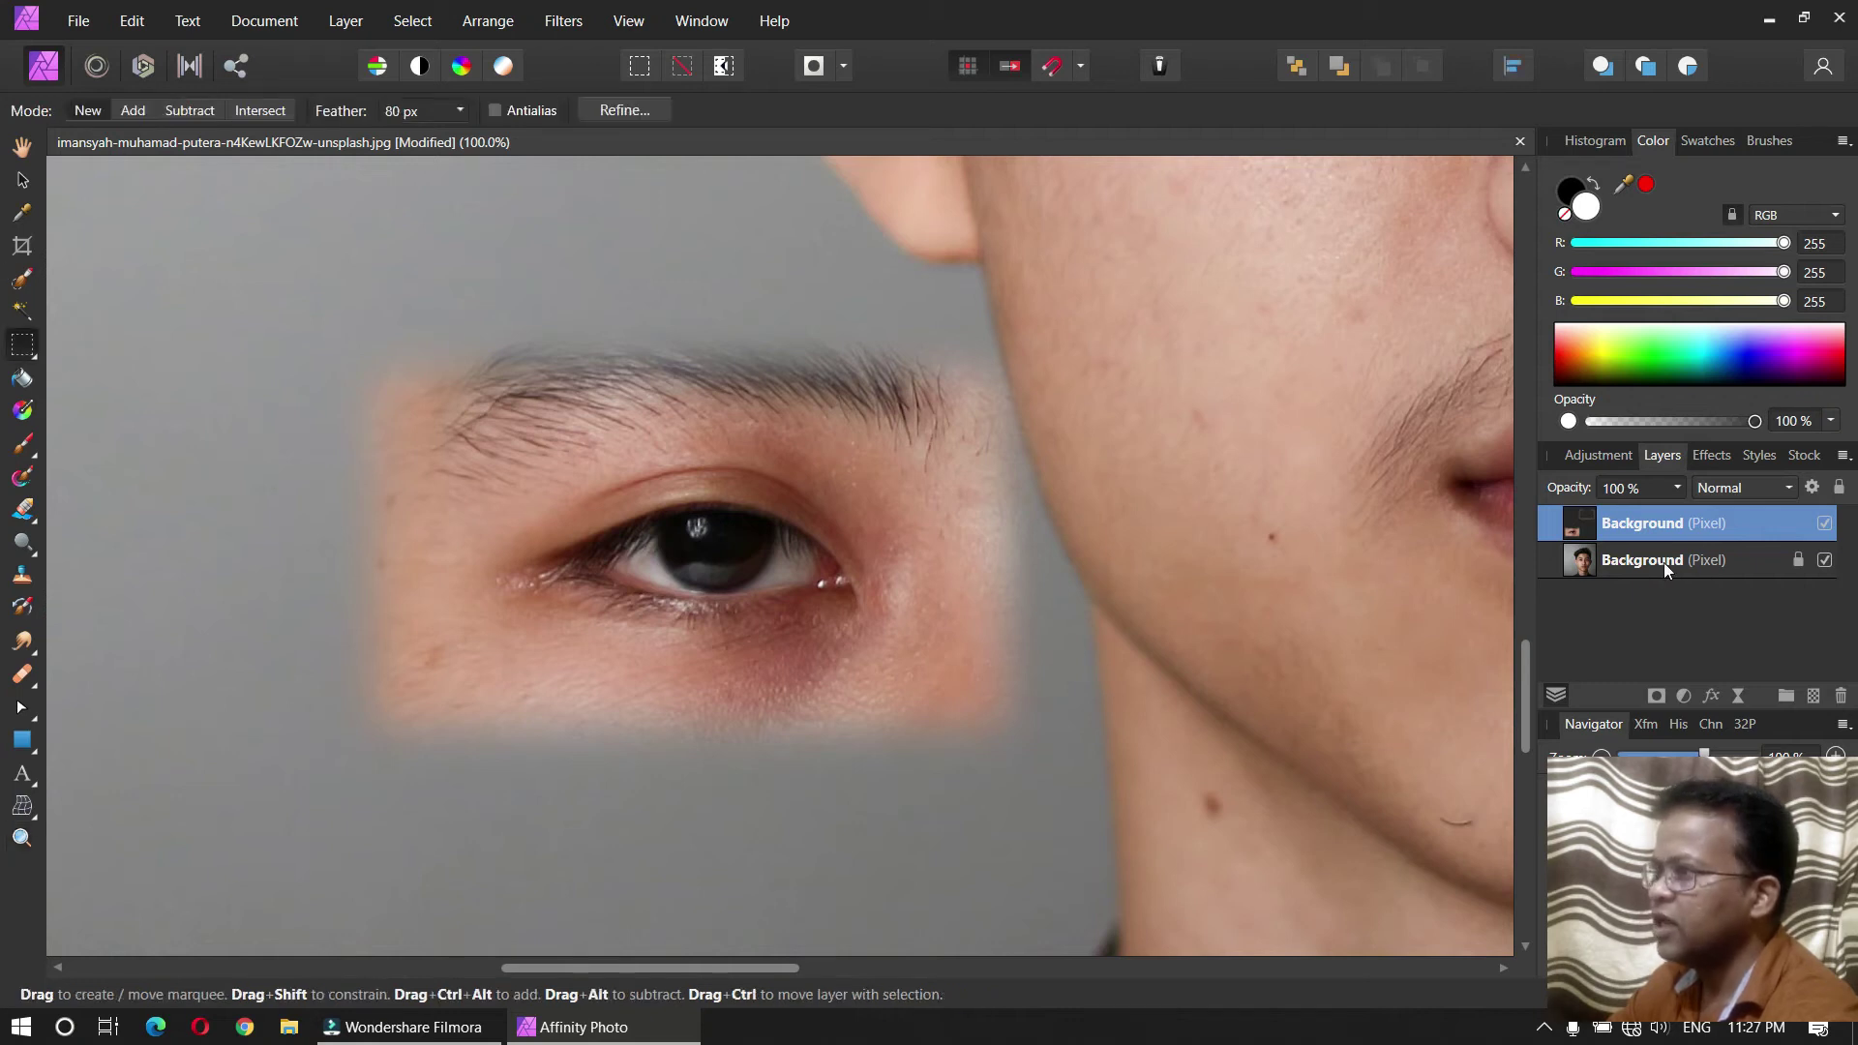
pyautogui.click(1745, 568)
pyautogui.moveTo(1322, 557); pyautogui.dragTo(730, 565)
pyautogui.moveTo(896, 412); pyautogui.dragTo(1111, 656)
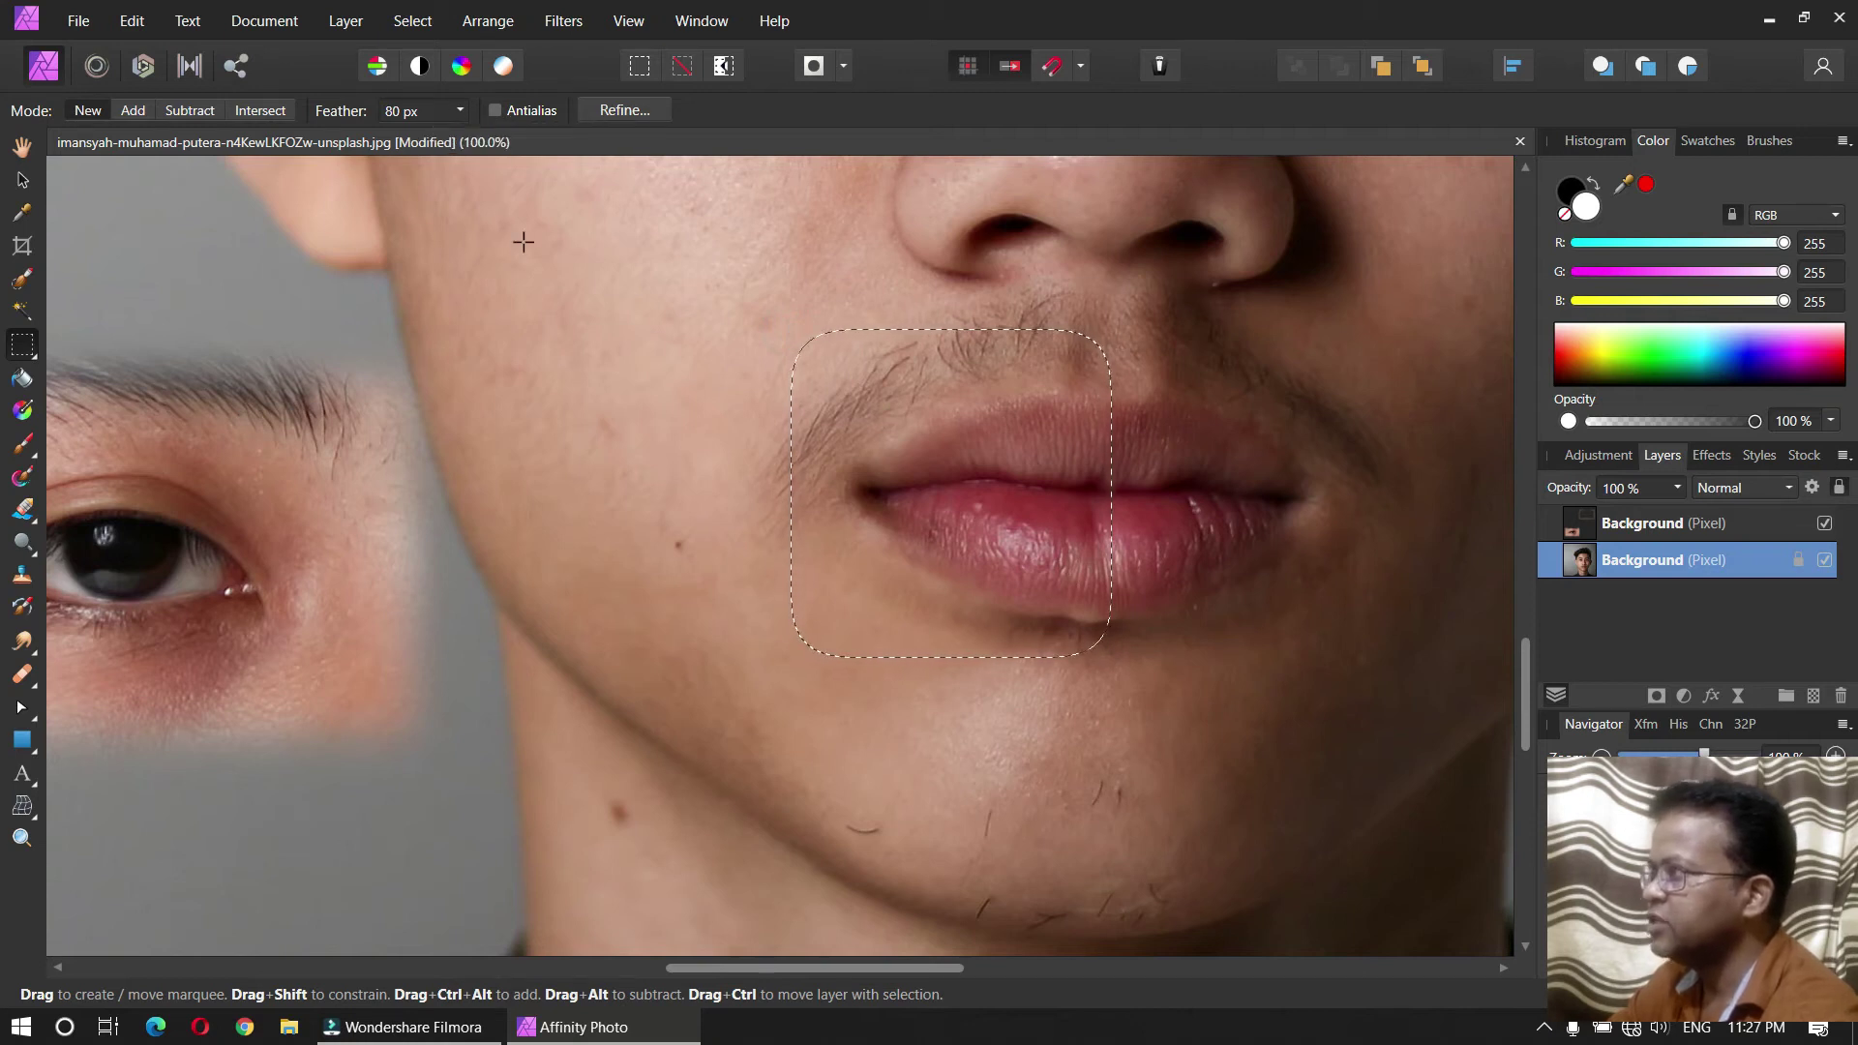
pyautogui.moveTo(426, 107); pyautogui.dragTo(308, 112)
pyautogui.write('0')
pyautogui.press('Return')
pyautogui.click(589, 353)
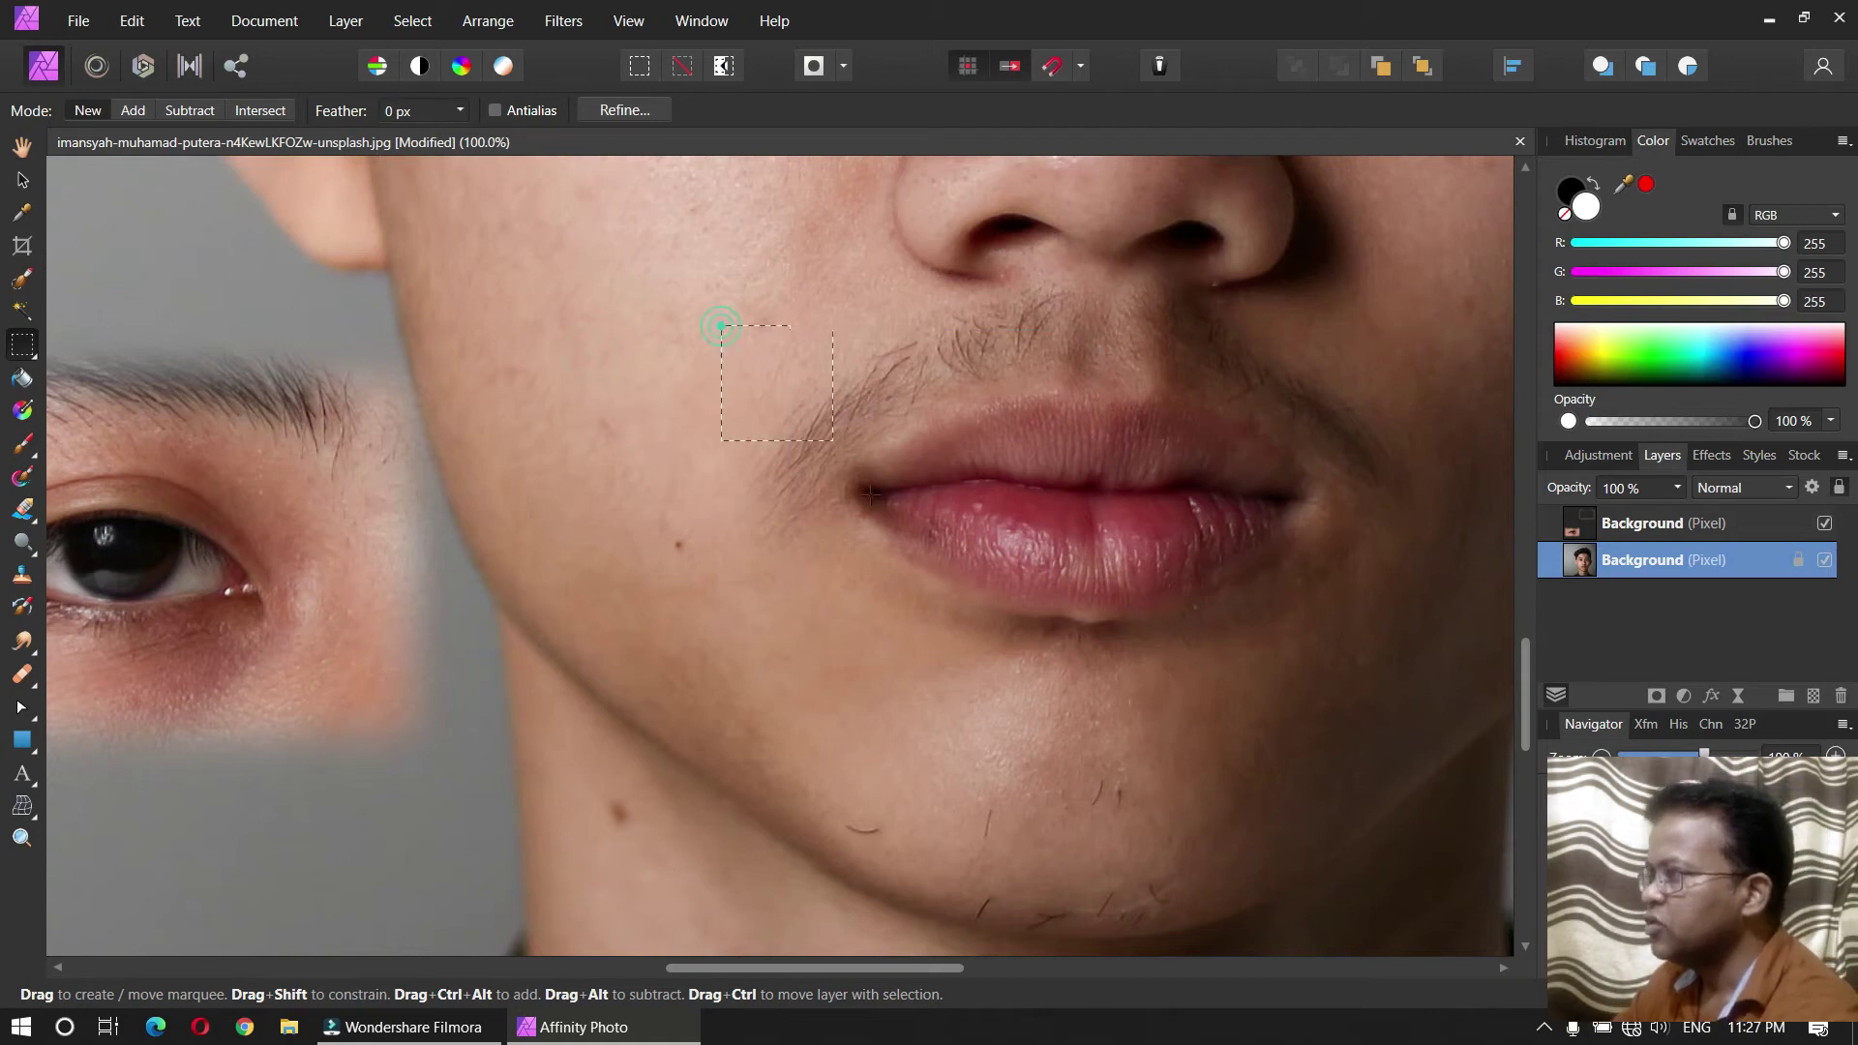
# Step: Duplicate the selected mouth area to a new layer and clear the selection
pyautogui.click(131, 20)
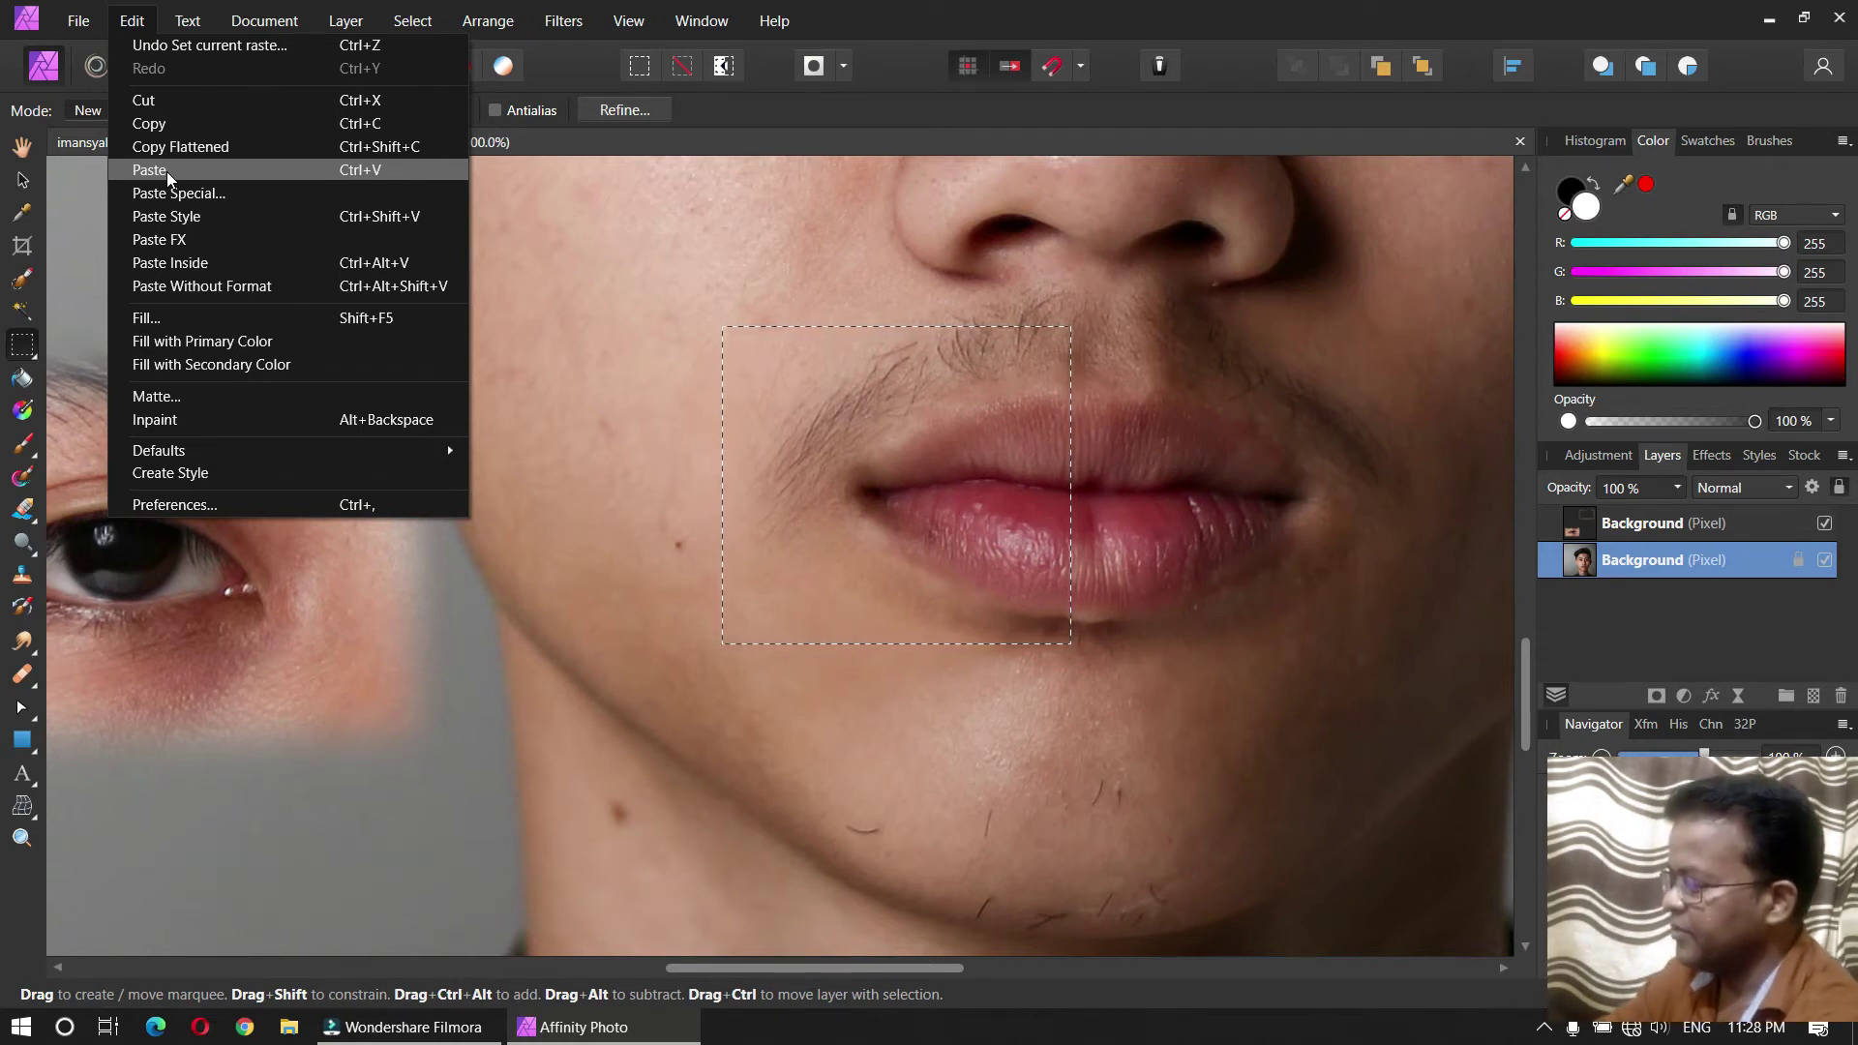
pyautogui.click(911, 11)
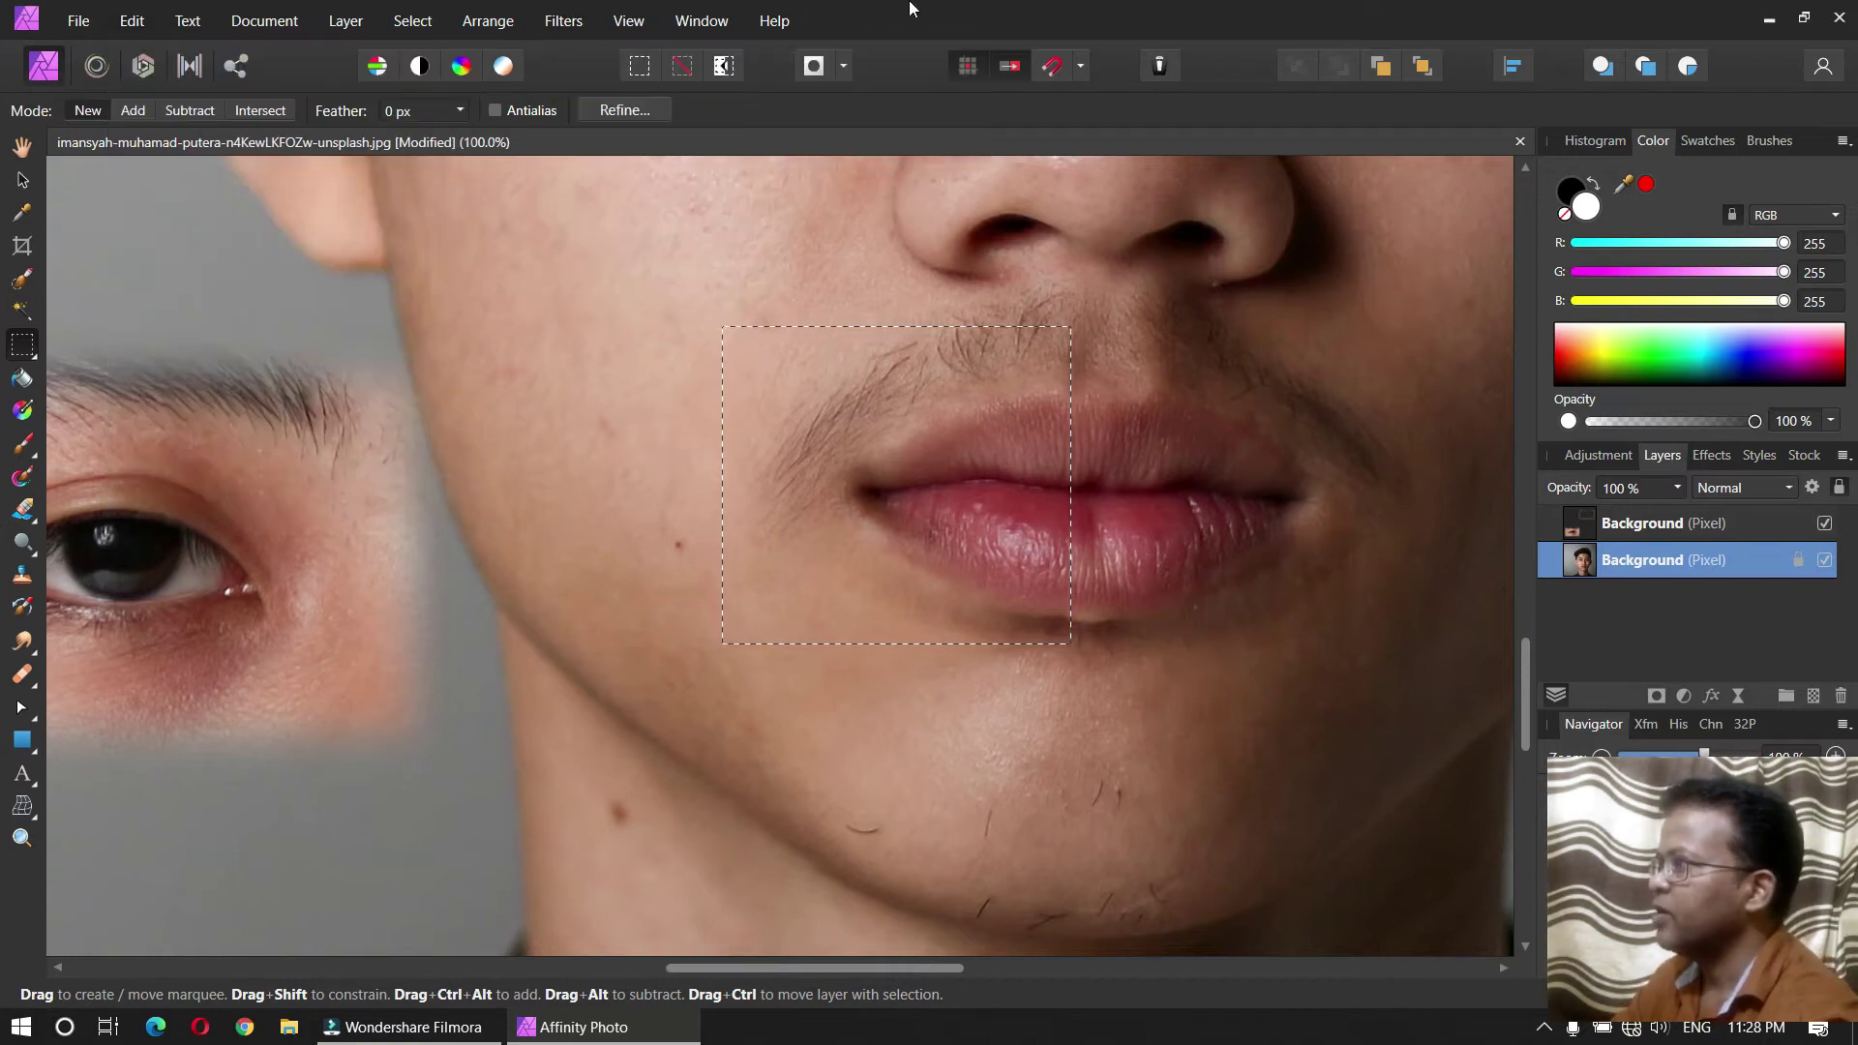
pyautogui.hotkey('ctrl', 'j')
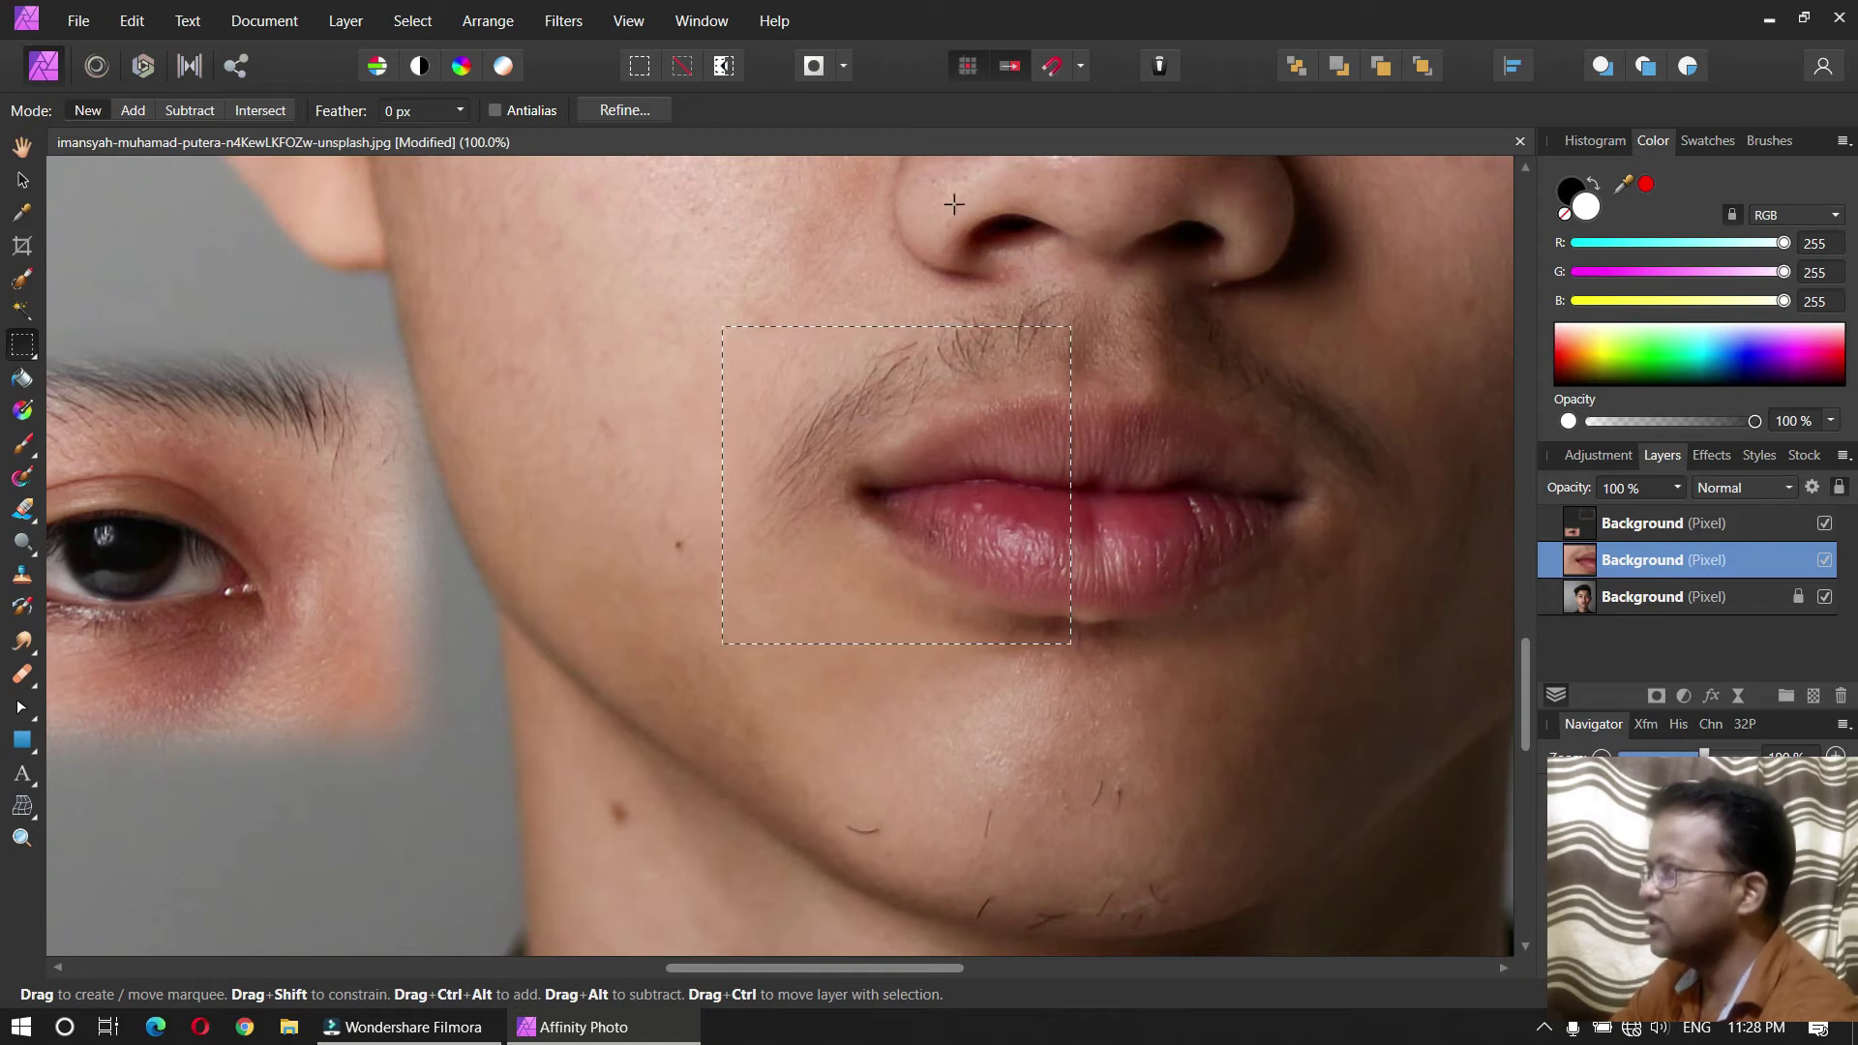
pyautogui.click(681, 76)
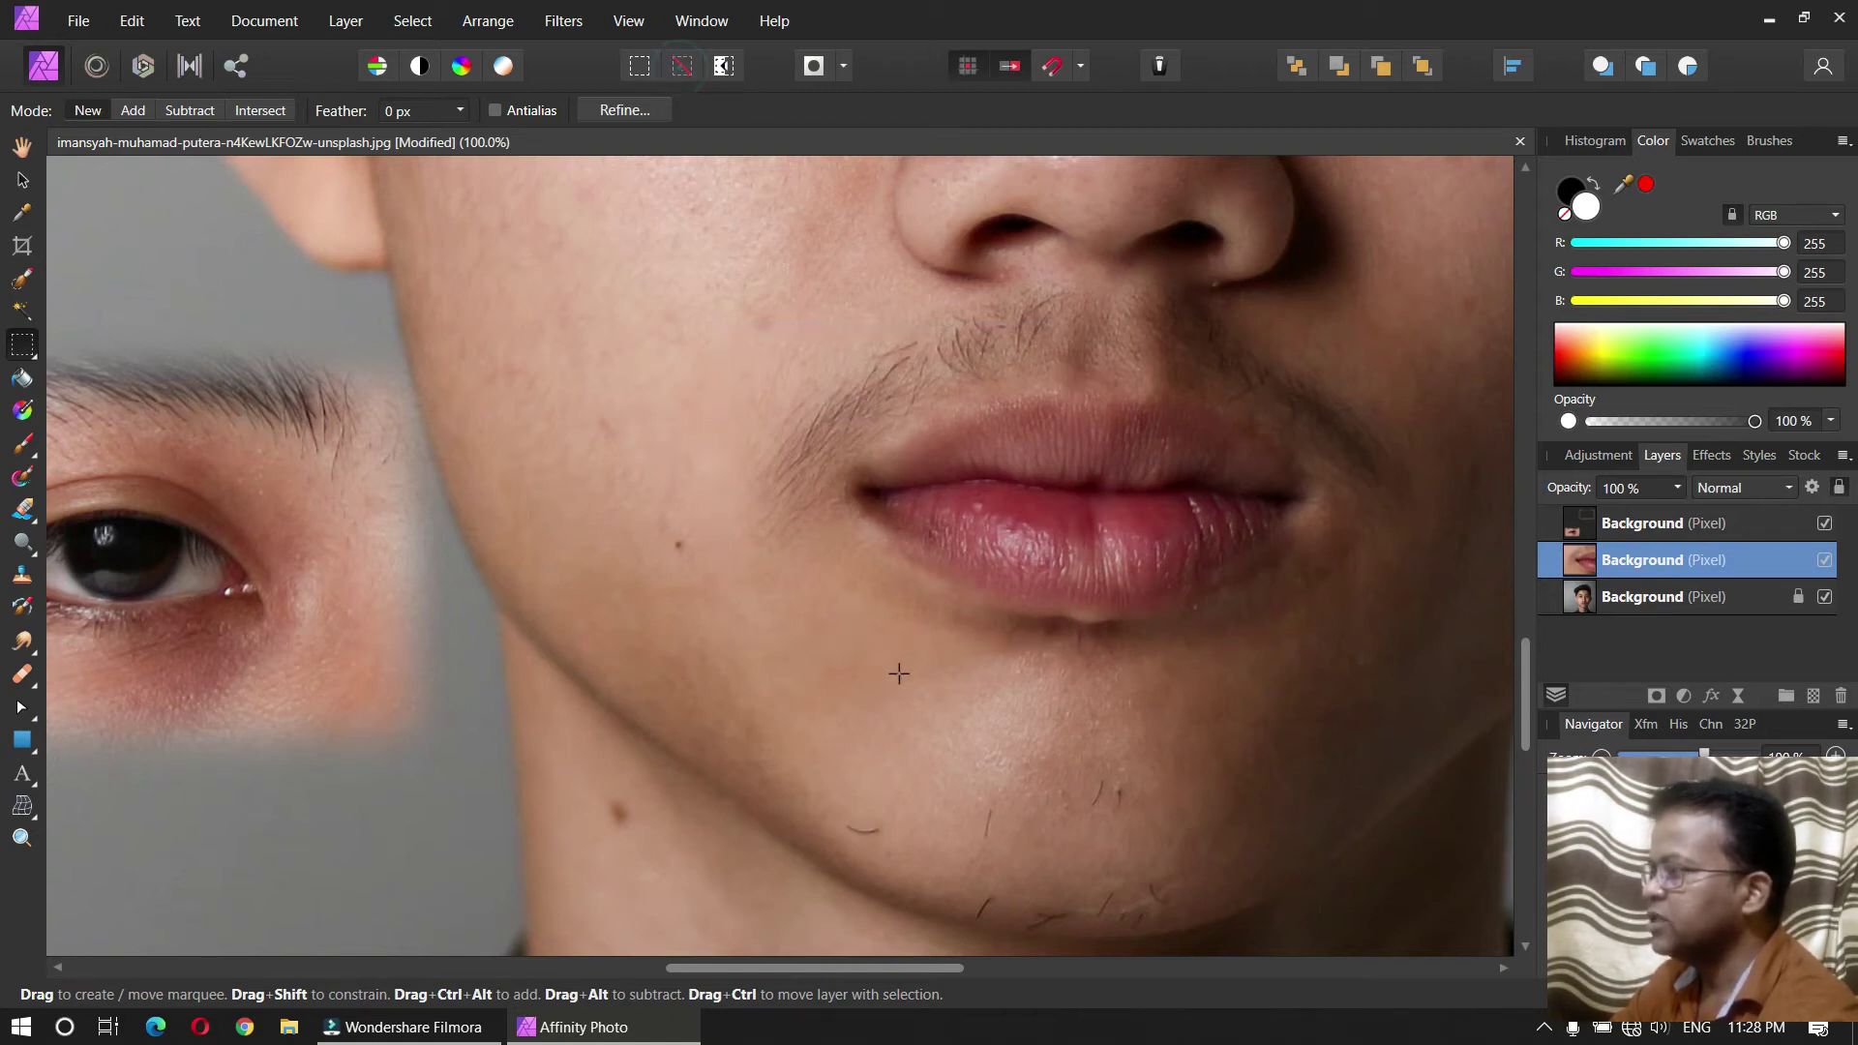
# Step: Move the unfeathered mouth piece beside the feathered eye piece to compare their edges, and deselect the piece
pyautogui.click(21, 180)
pyautogui.moveTo(894, 515); pyautogui.dragTo(660, 701)
pyautogui.click(549, 776)
pyautogui.click(426, 774)
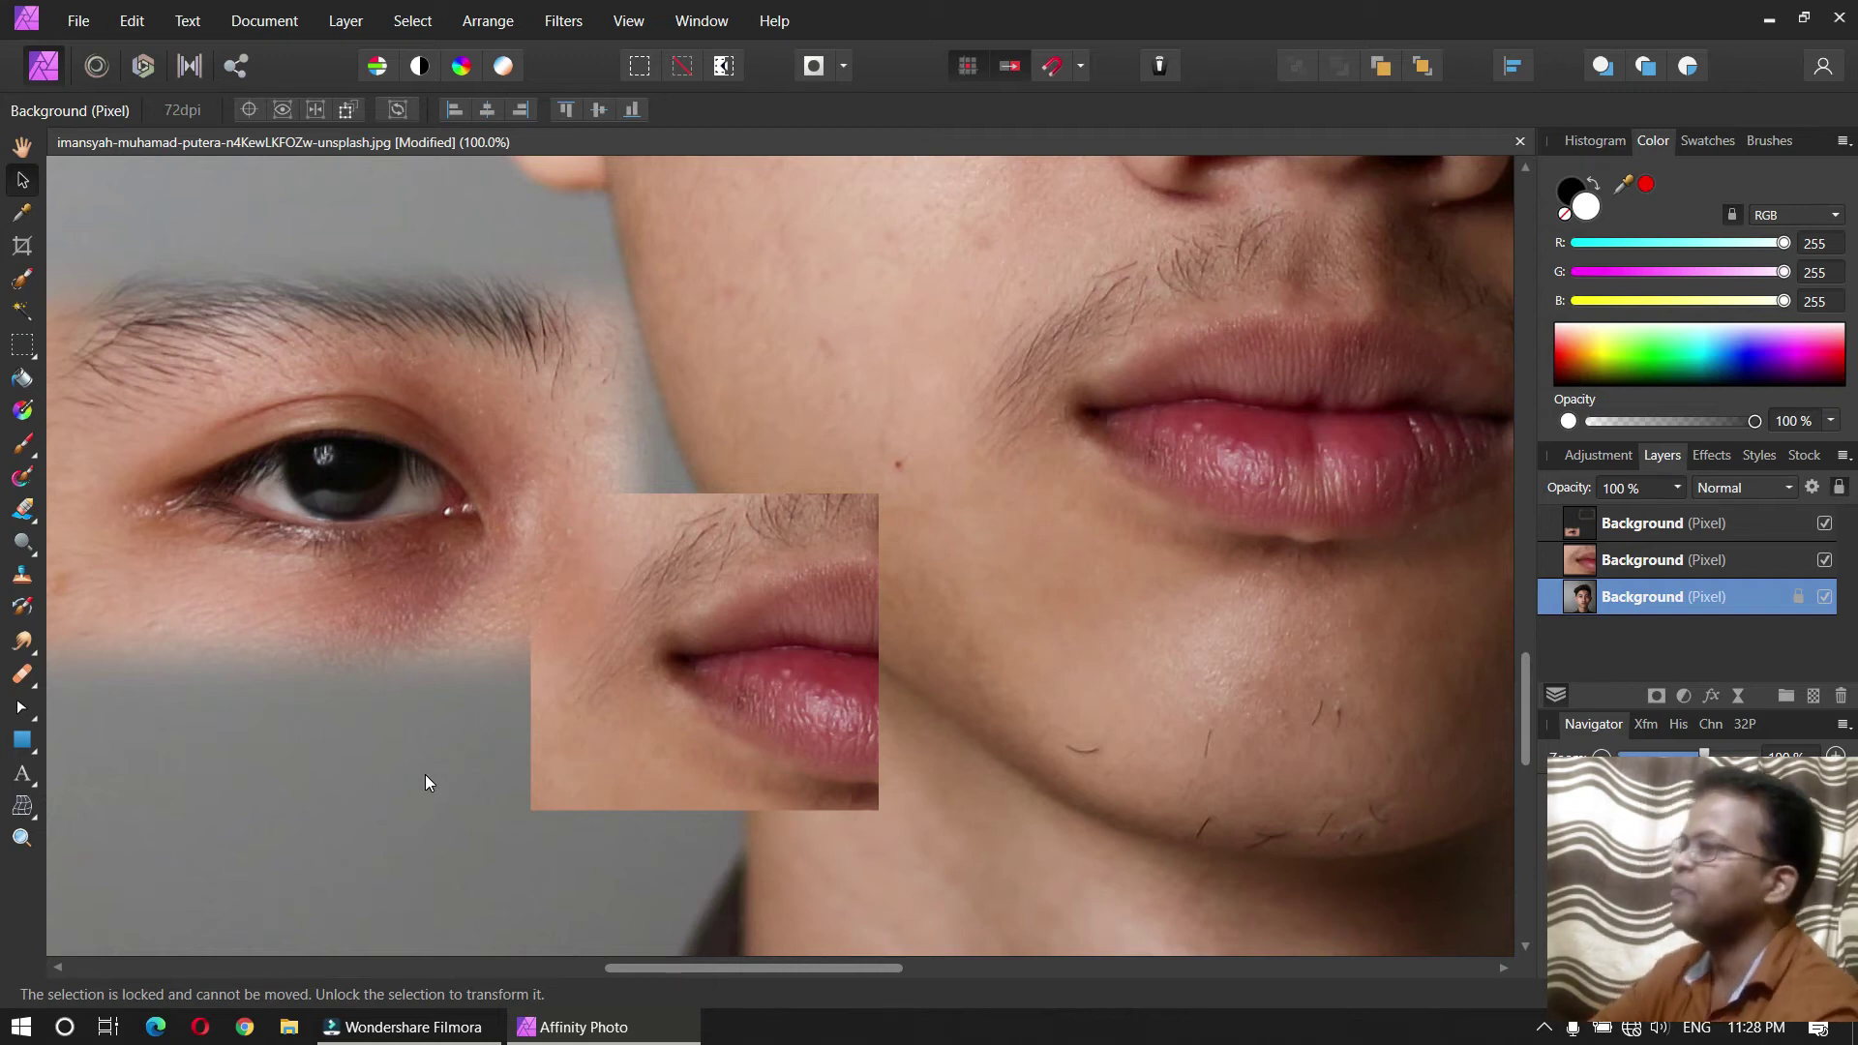
# Step: Delete the copied eye and mouth layers, keeping only the portrait layer
pyautogui.click(18, 345)
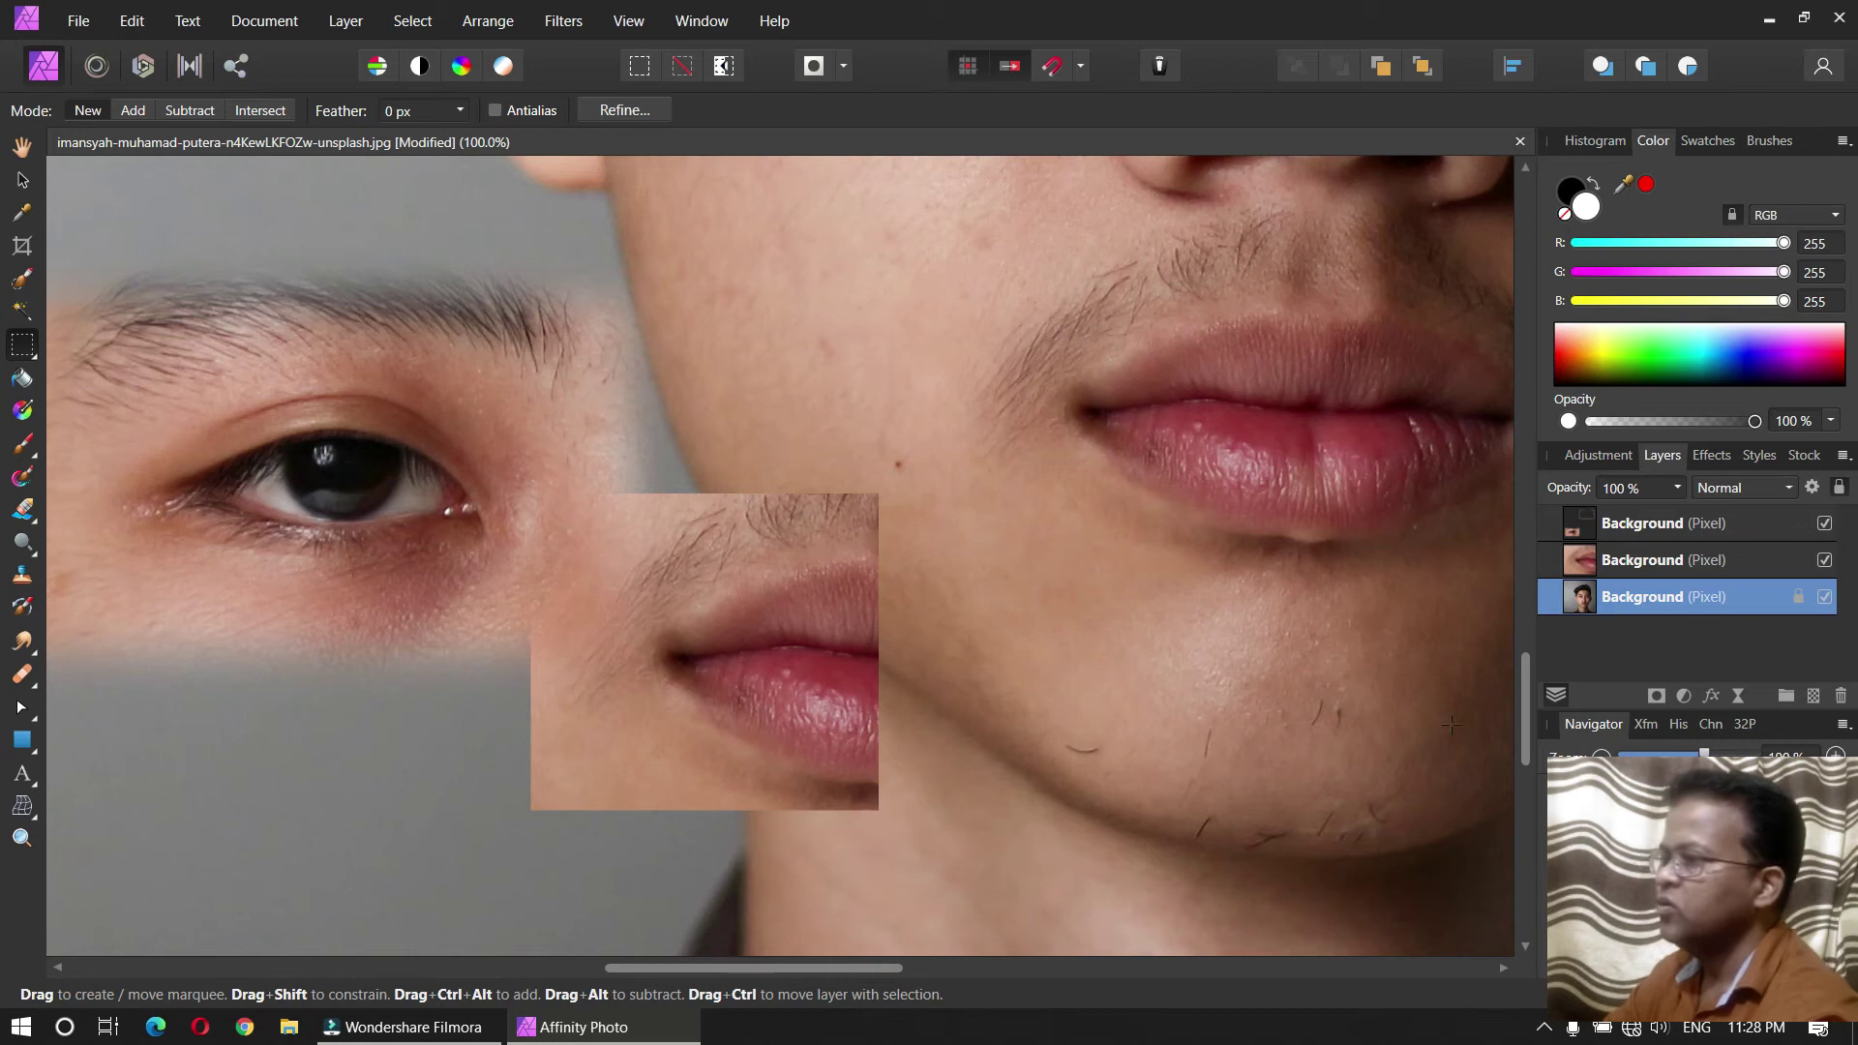
pyautogui.click(1756, 559)
pyautogui.keyDown('shift'); pyautogui.click(1756, 524); pyautogui.keyUp('shift')
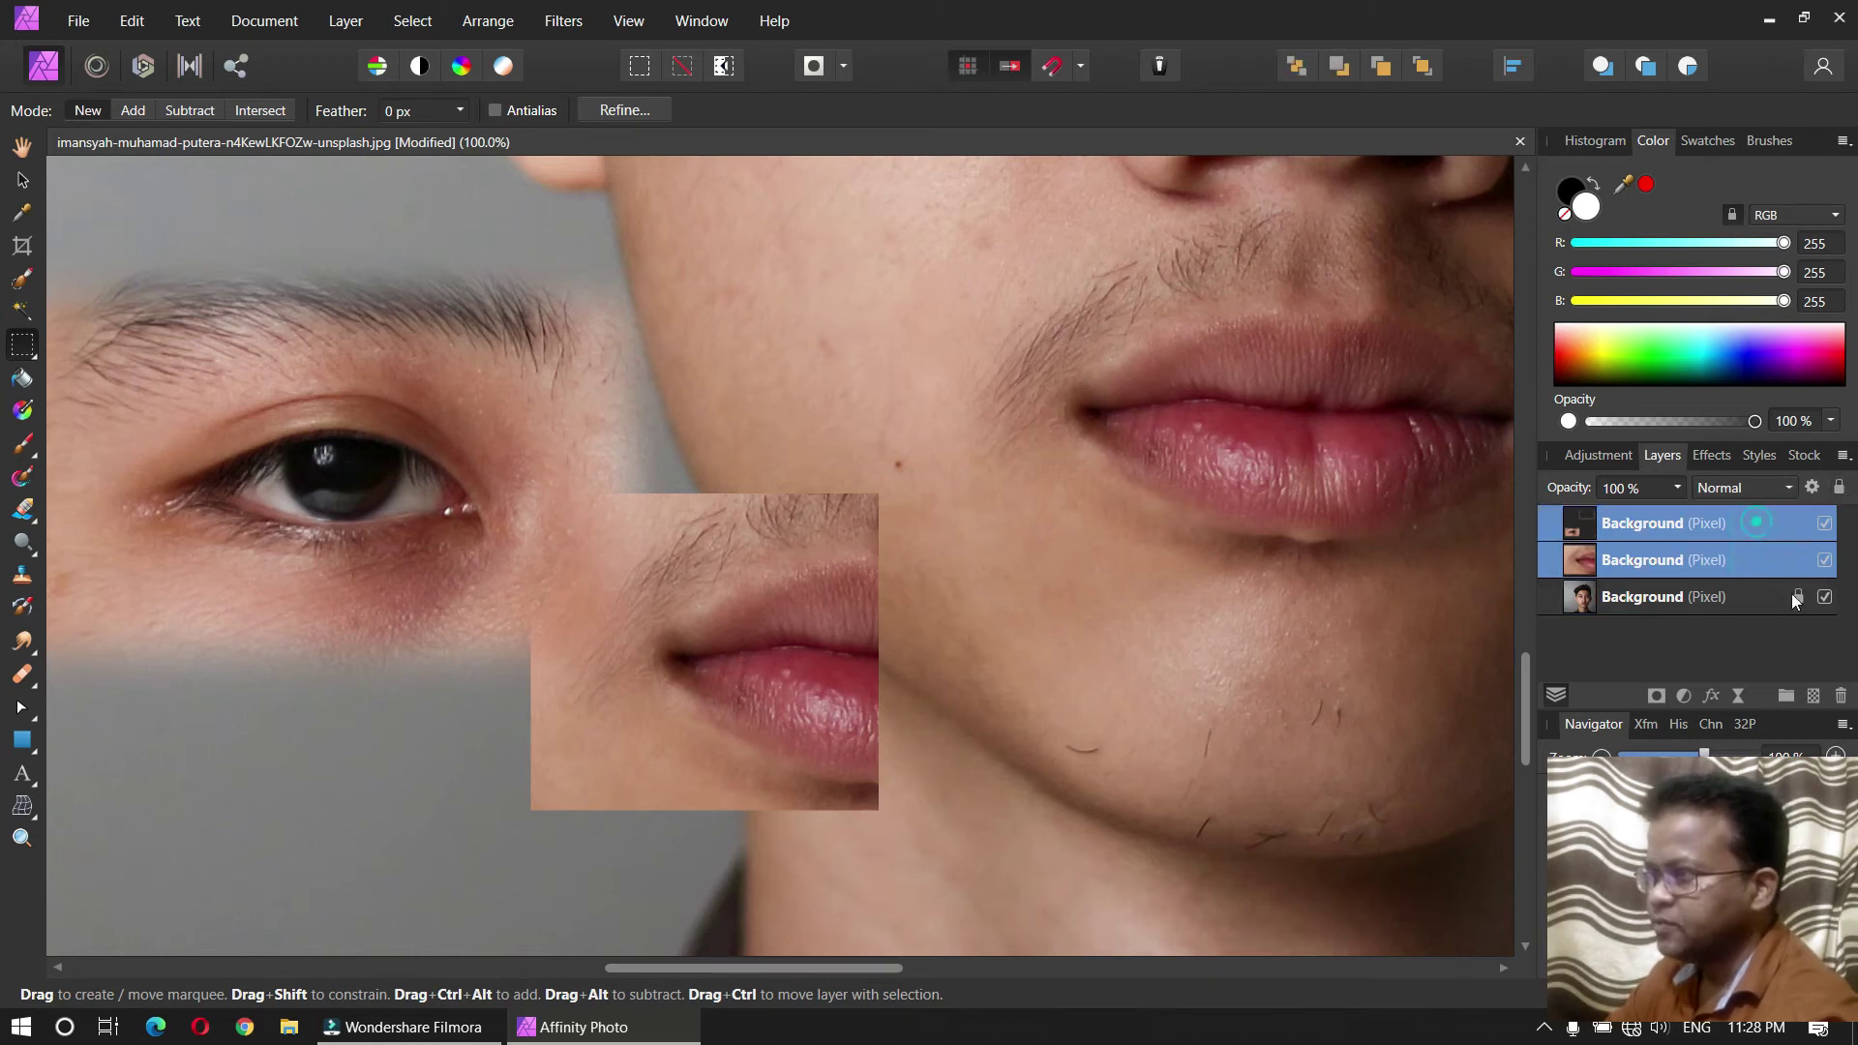
pyautogui.click(1841, 698)
pyautogui.moveTo(847, 534); pyautogui.dragTo(793, 657)
pyautogui.moveTo(267, 529); pyautogui.dragTo(224, 559)
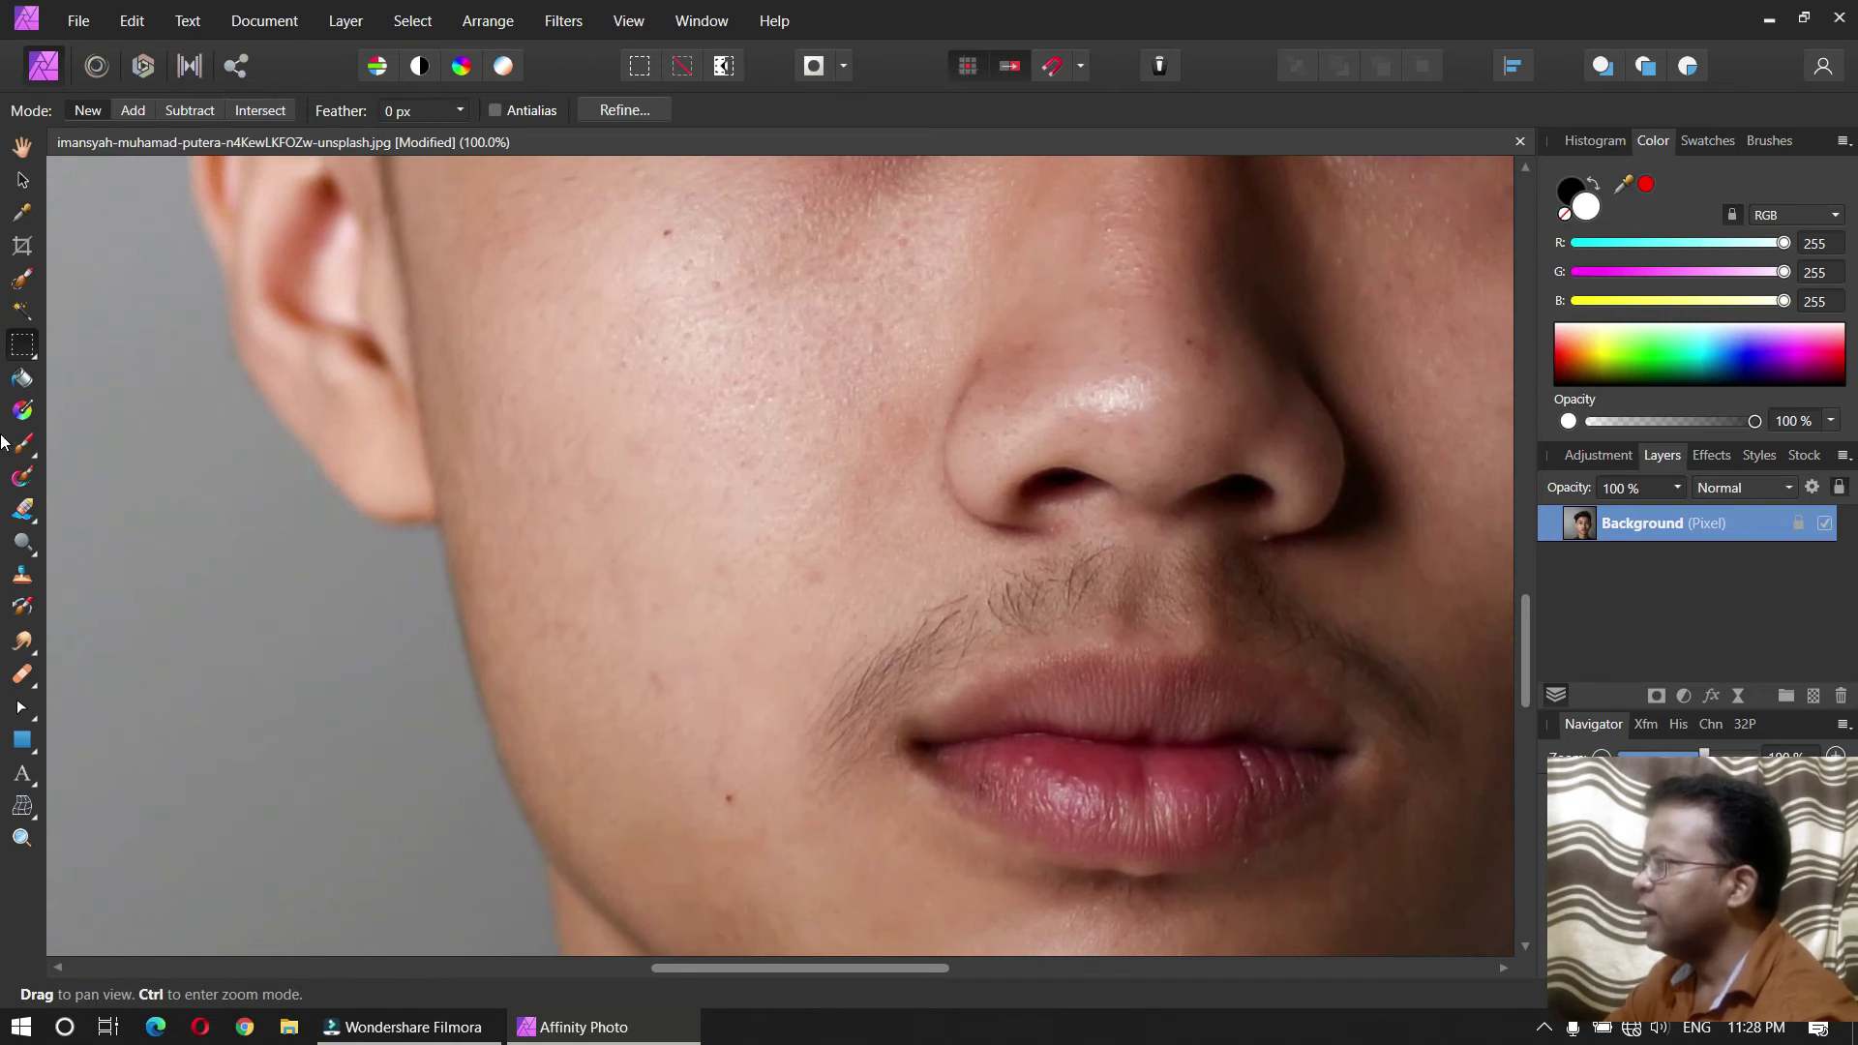
# Step: Switch to the Freehand Selection Tool with the whole face in view
pyautogui.click(19, 350)
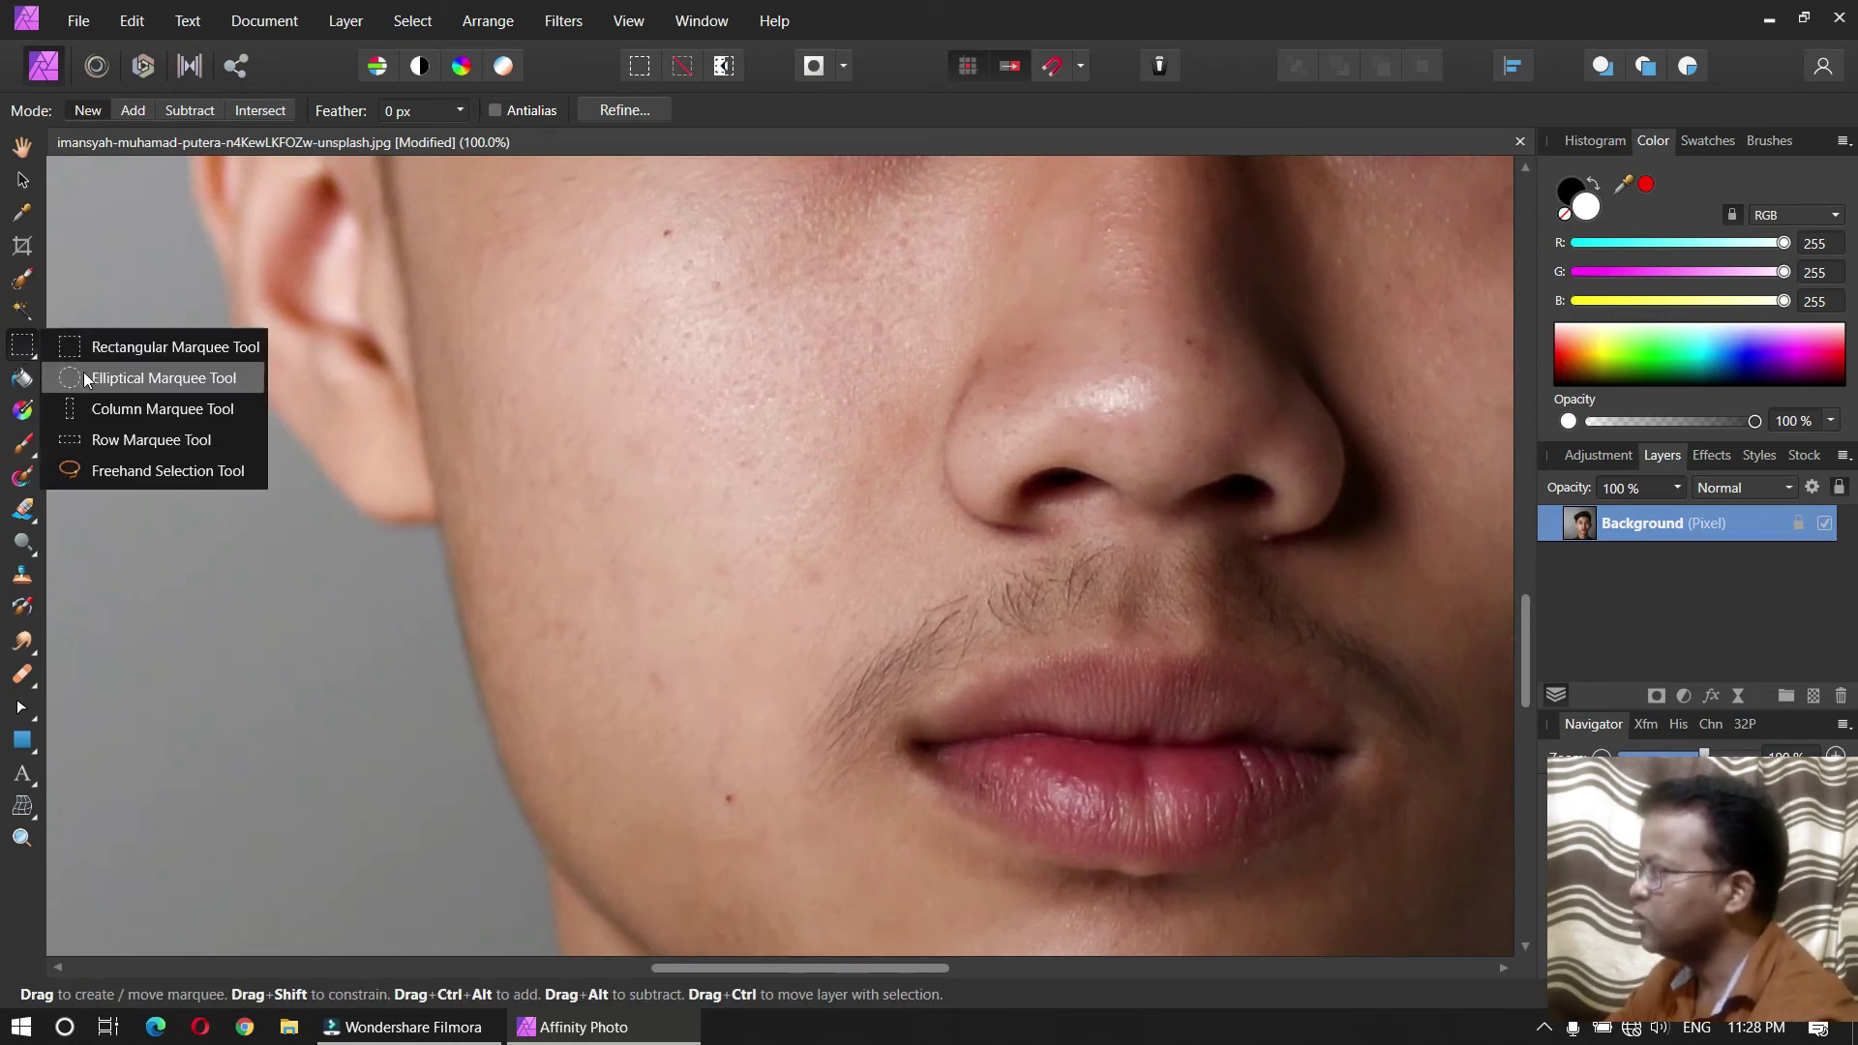
pyautogui.click(104, 473)
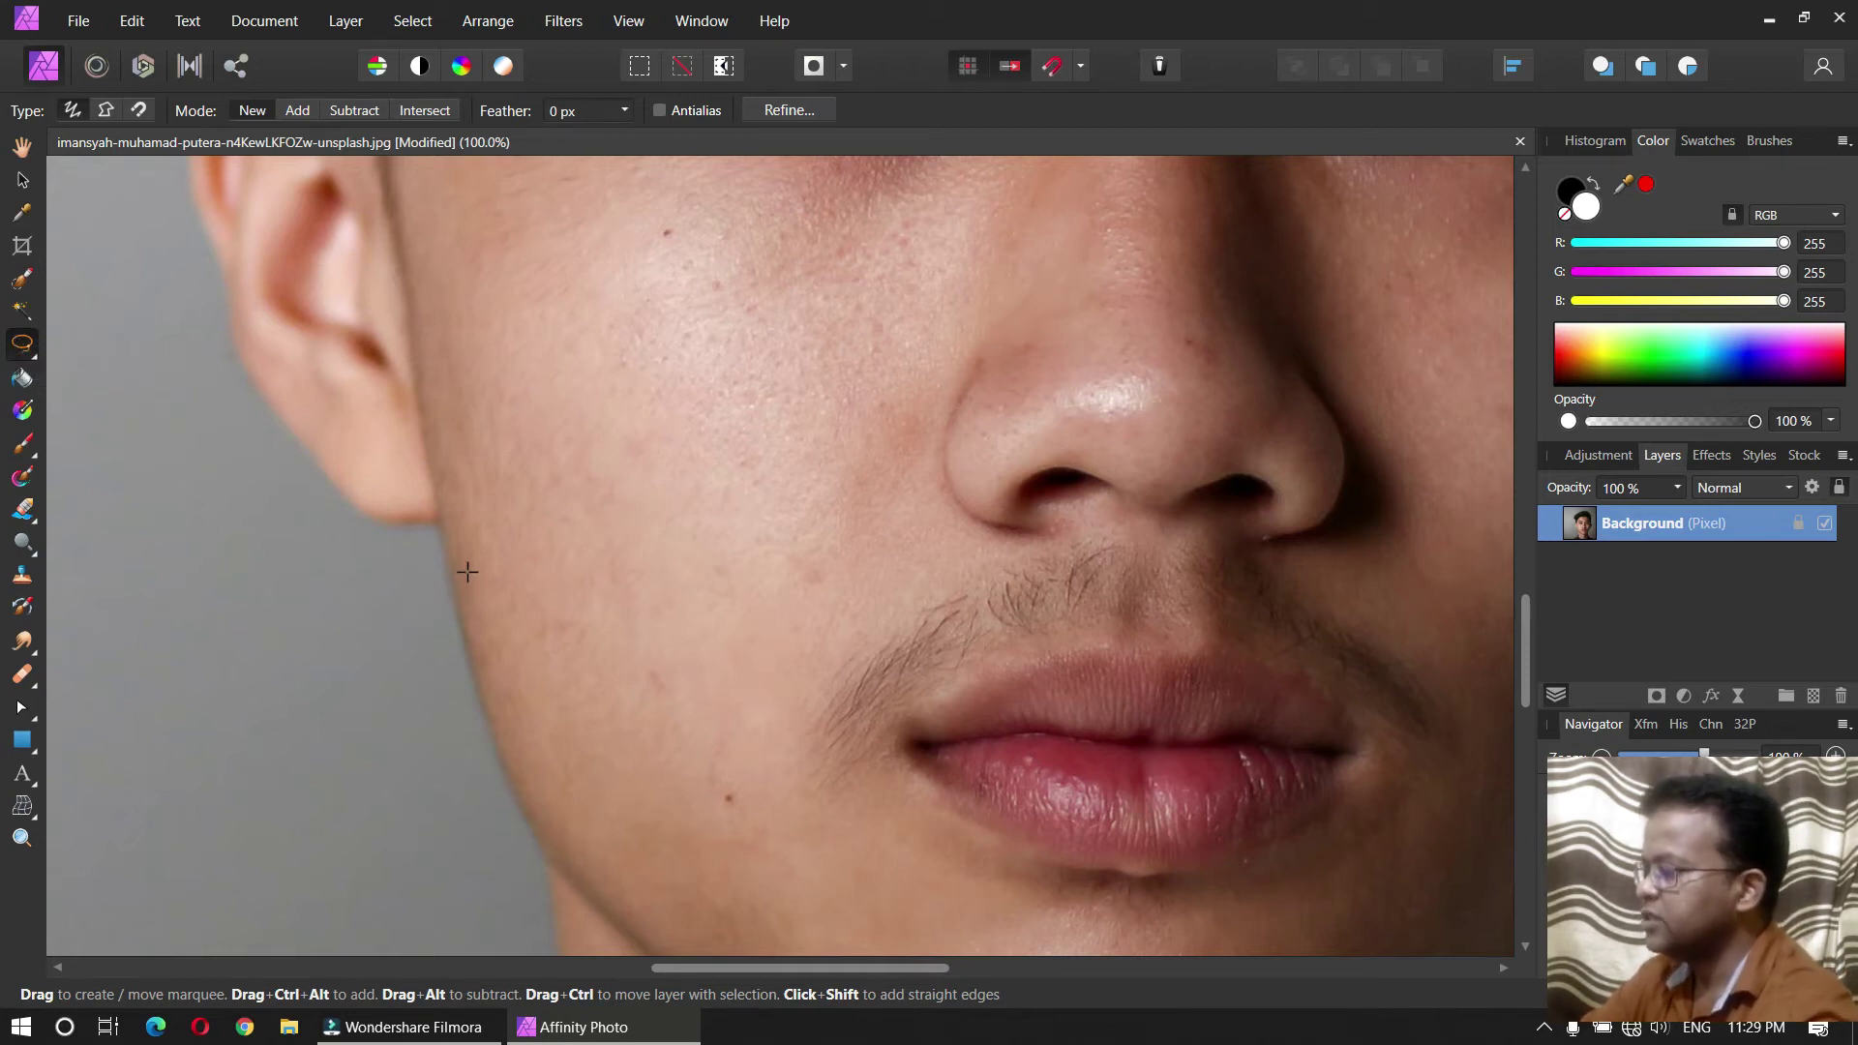
pyautogui.hotkey('ctrl', '-')
pyautogui.hotkey('ctrl', '-')
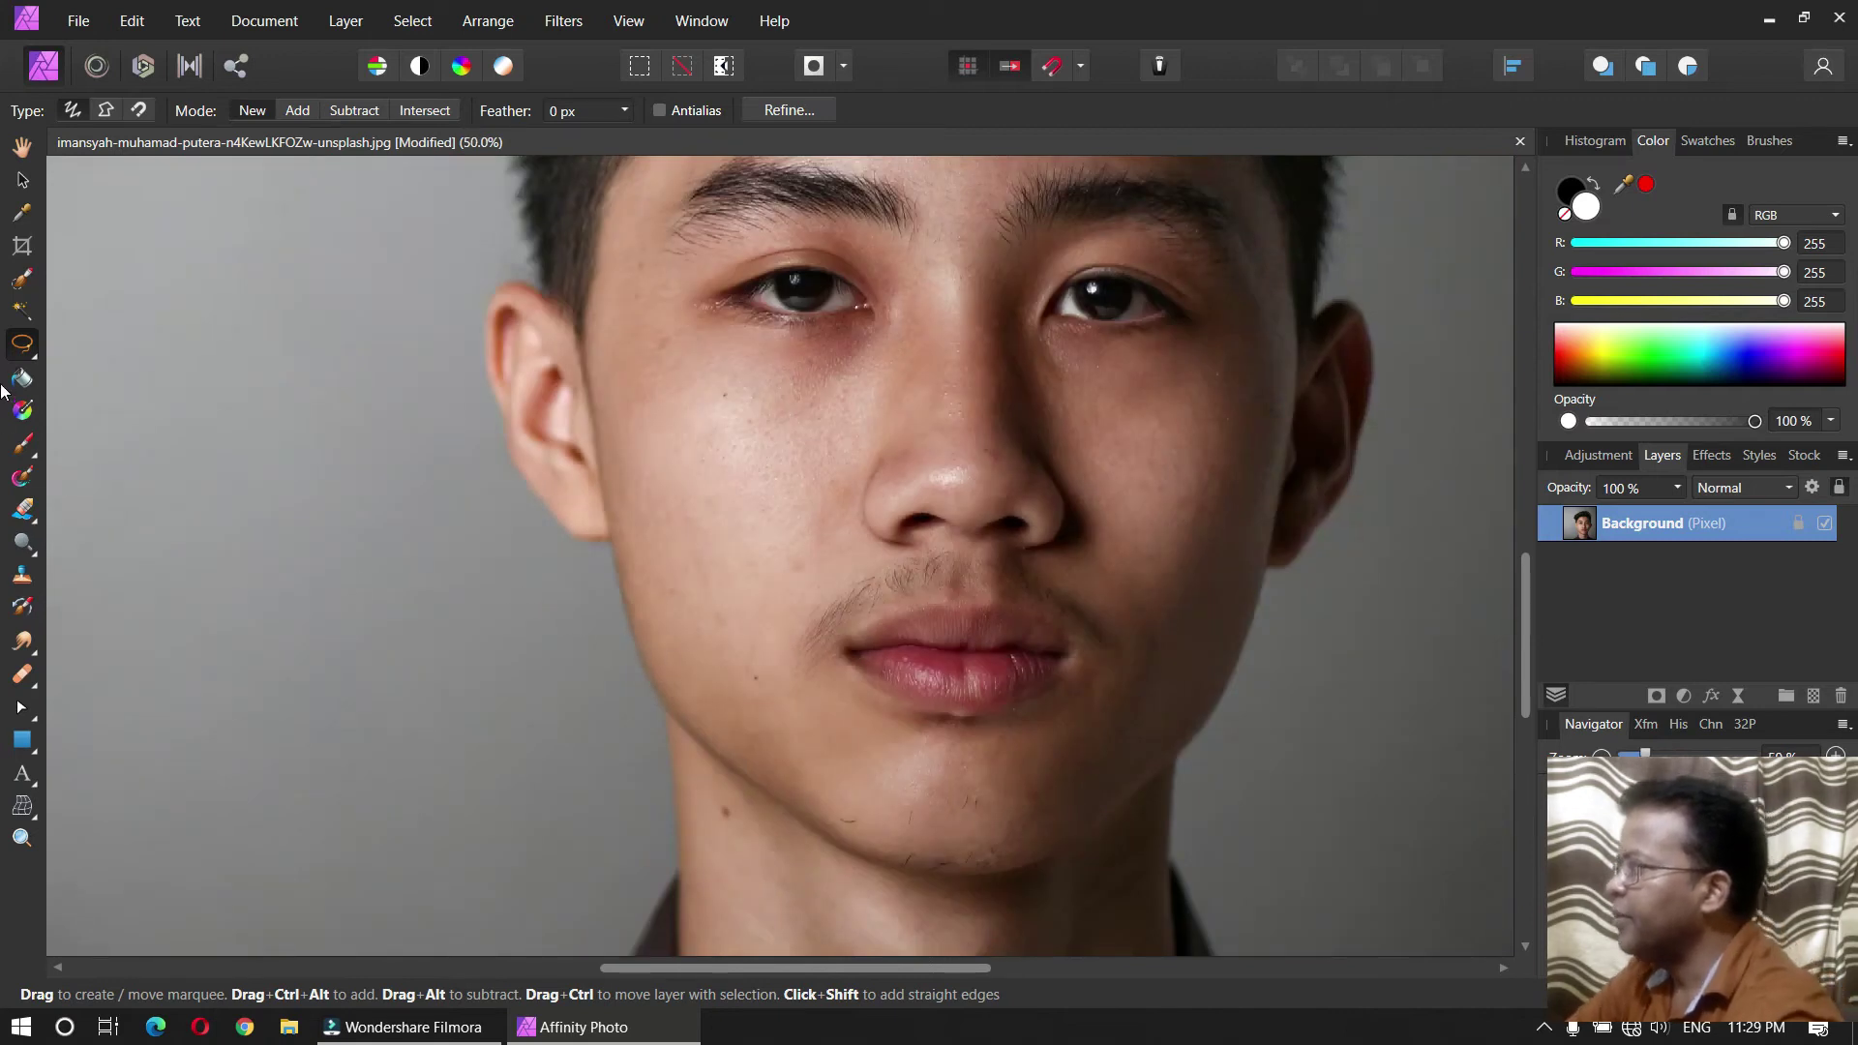
pyautogui.click(17, 357)
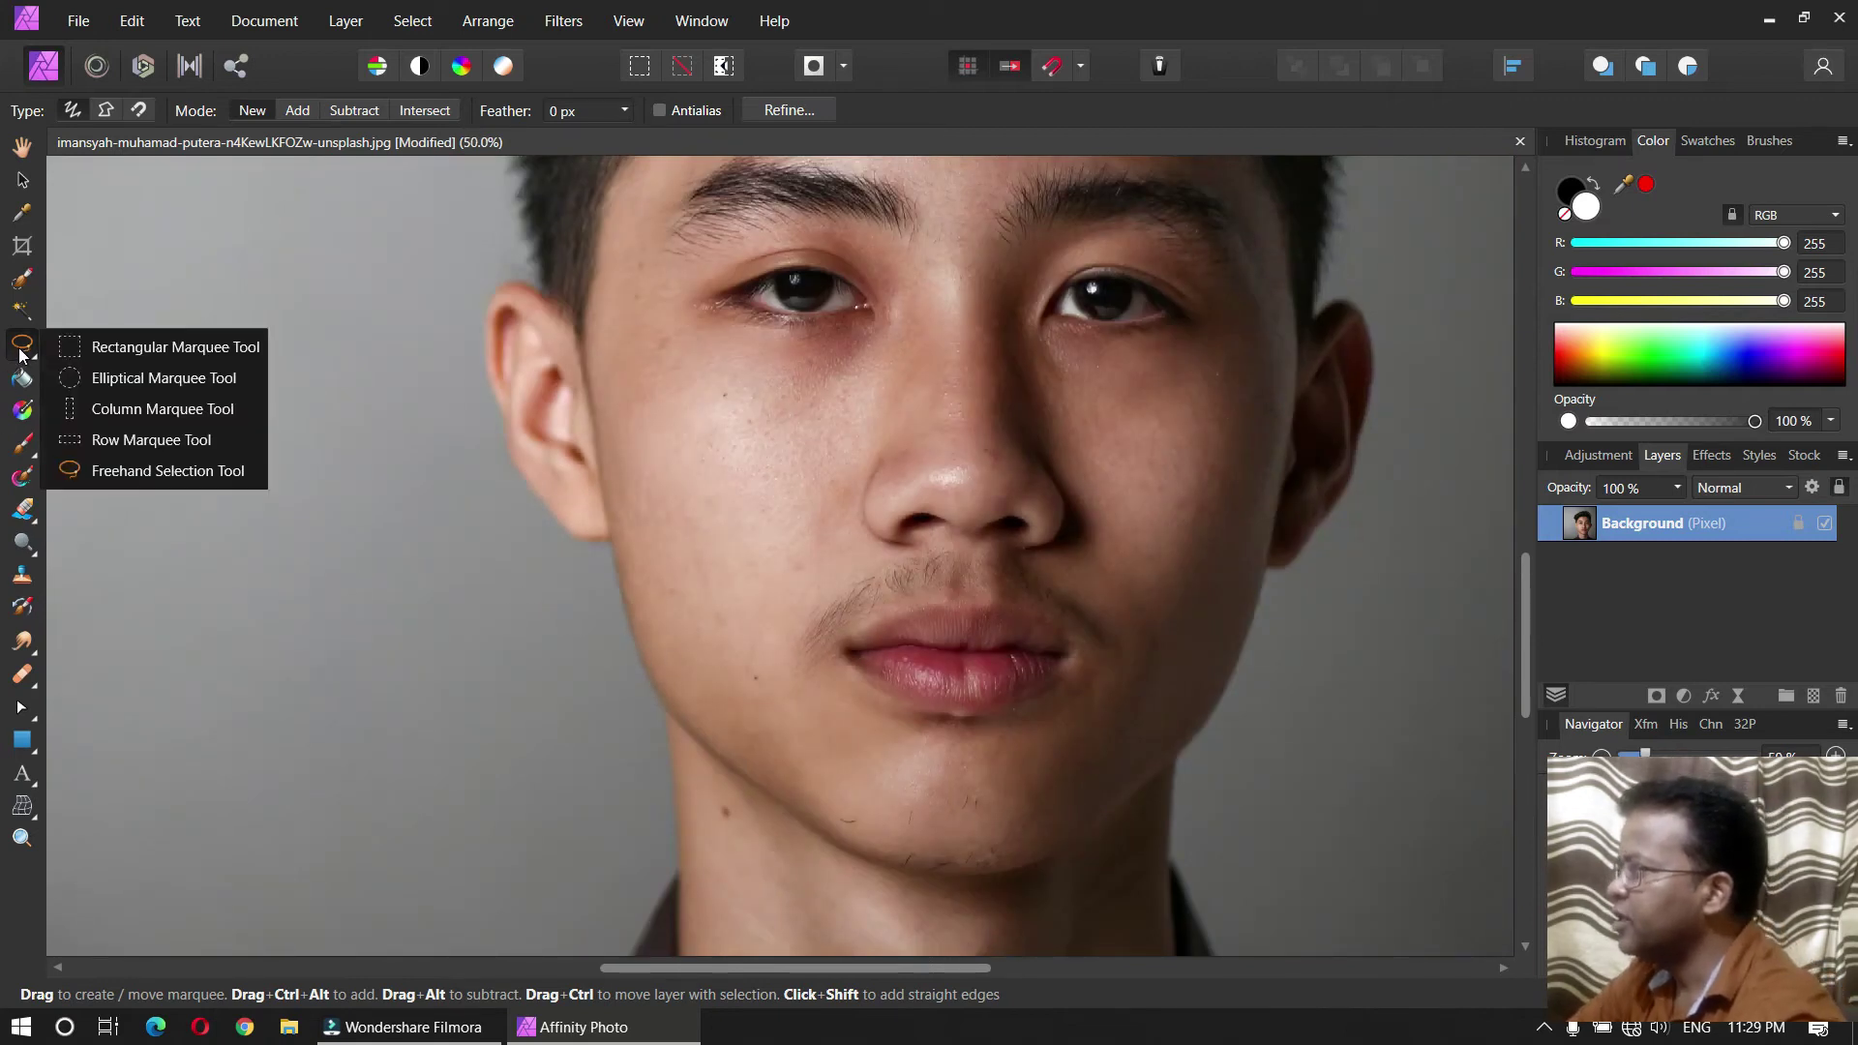
pyautogui.click(135, 472)
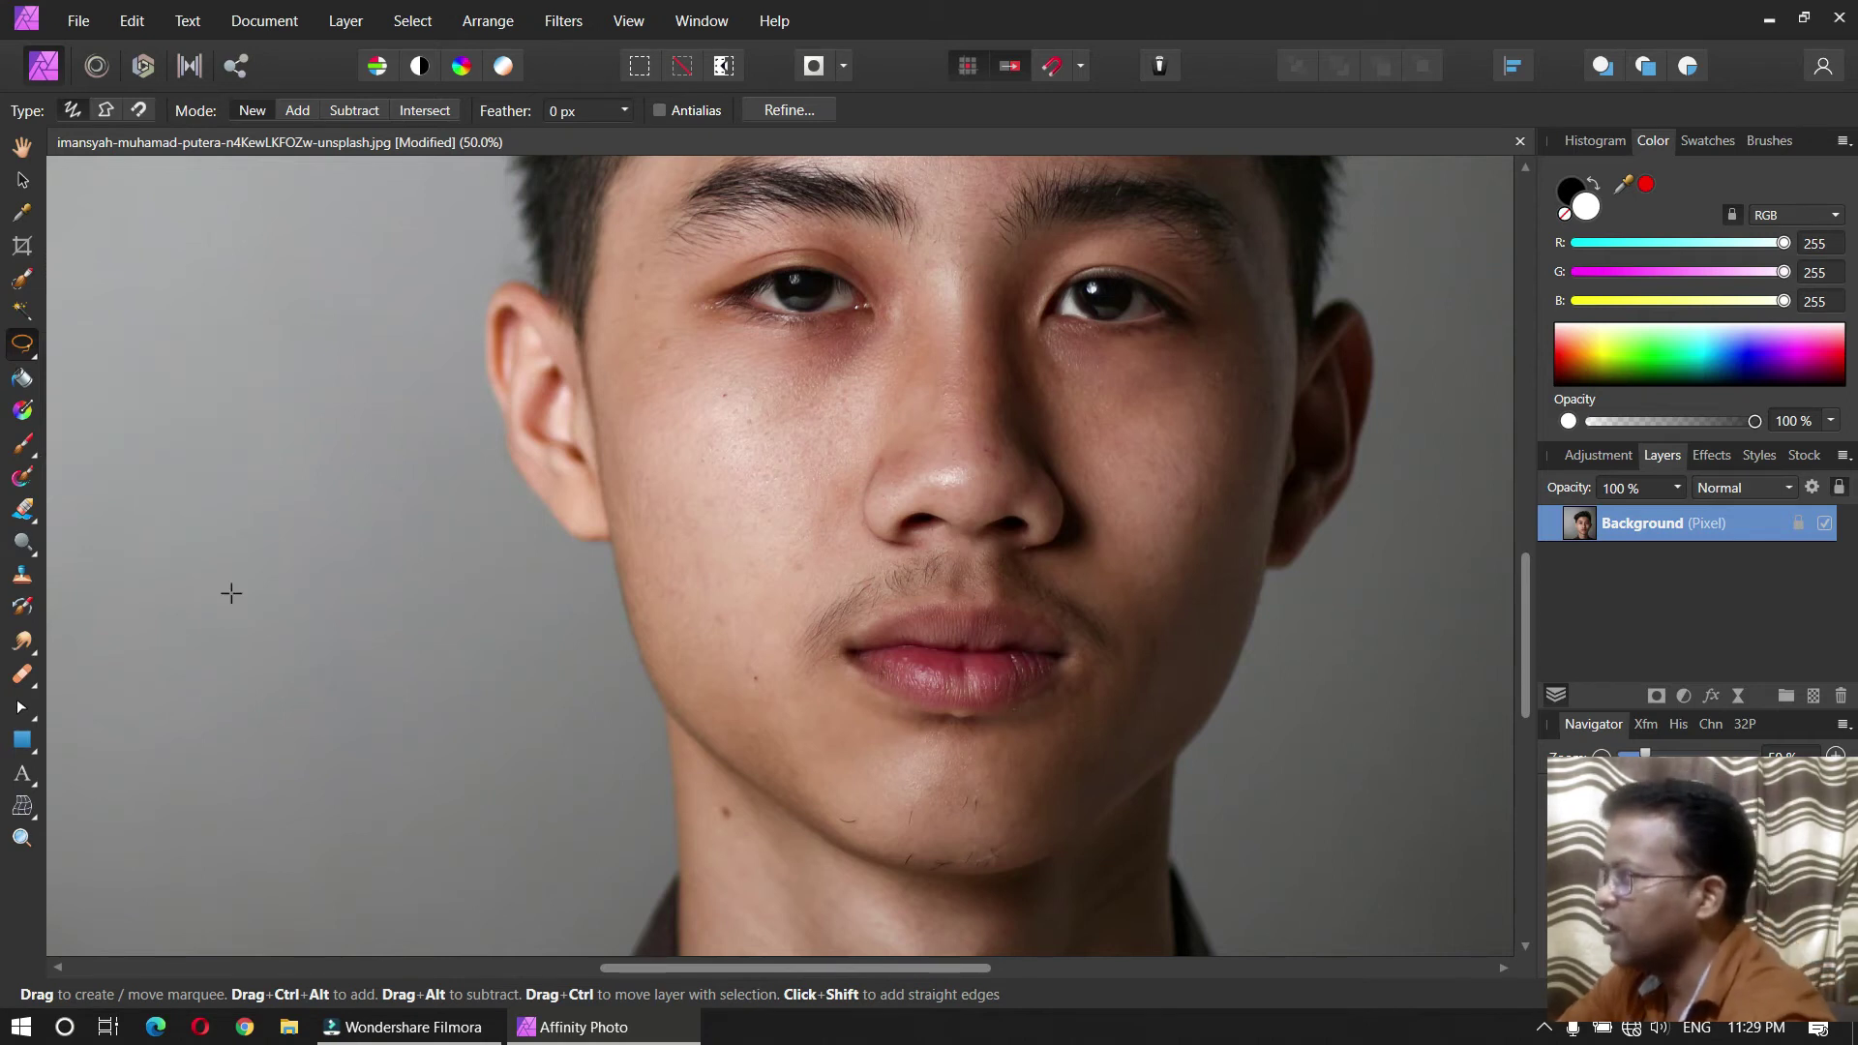
# Step: Trace a freehand selection around the ear and upper jaw edge on the image's left side, and clear it
pyautogui.click(660, 703)
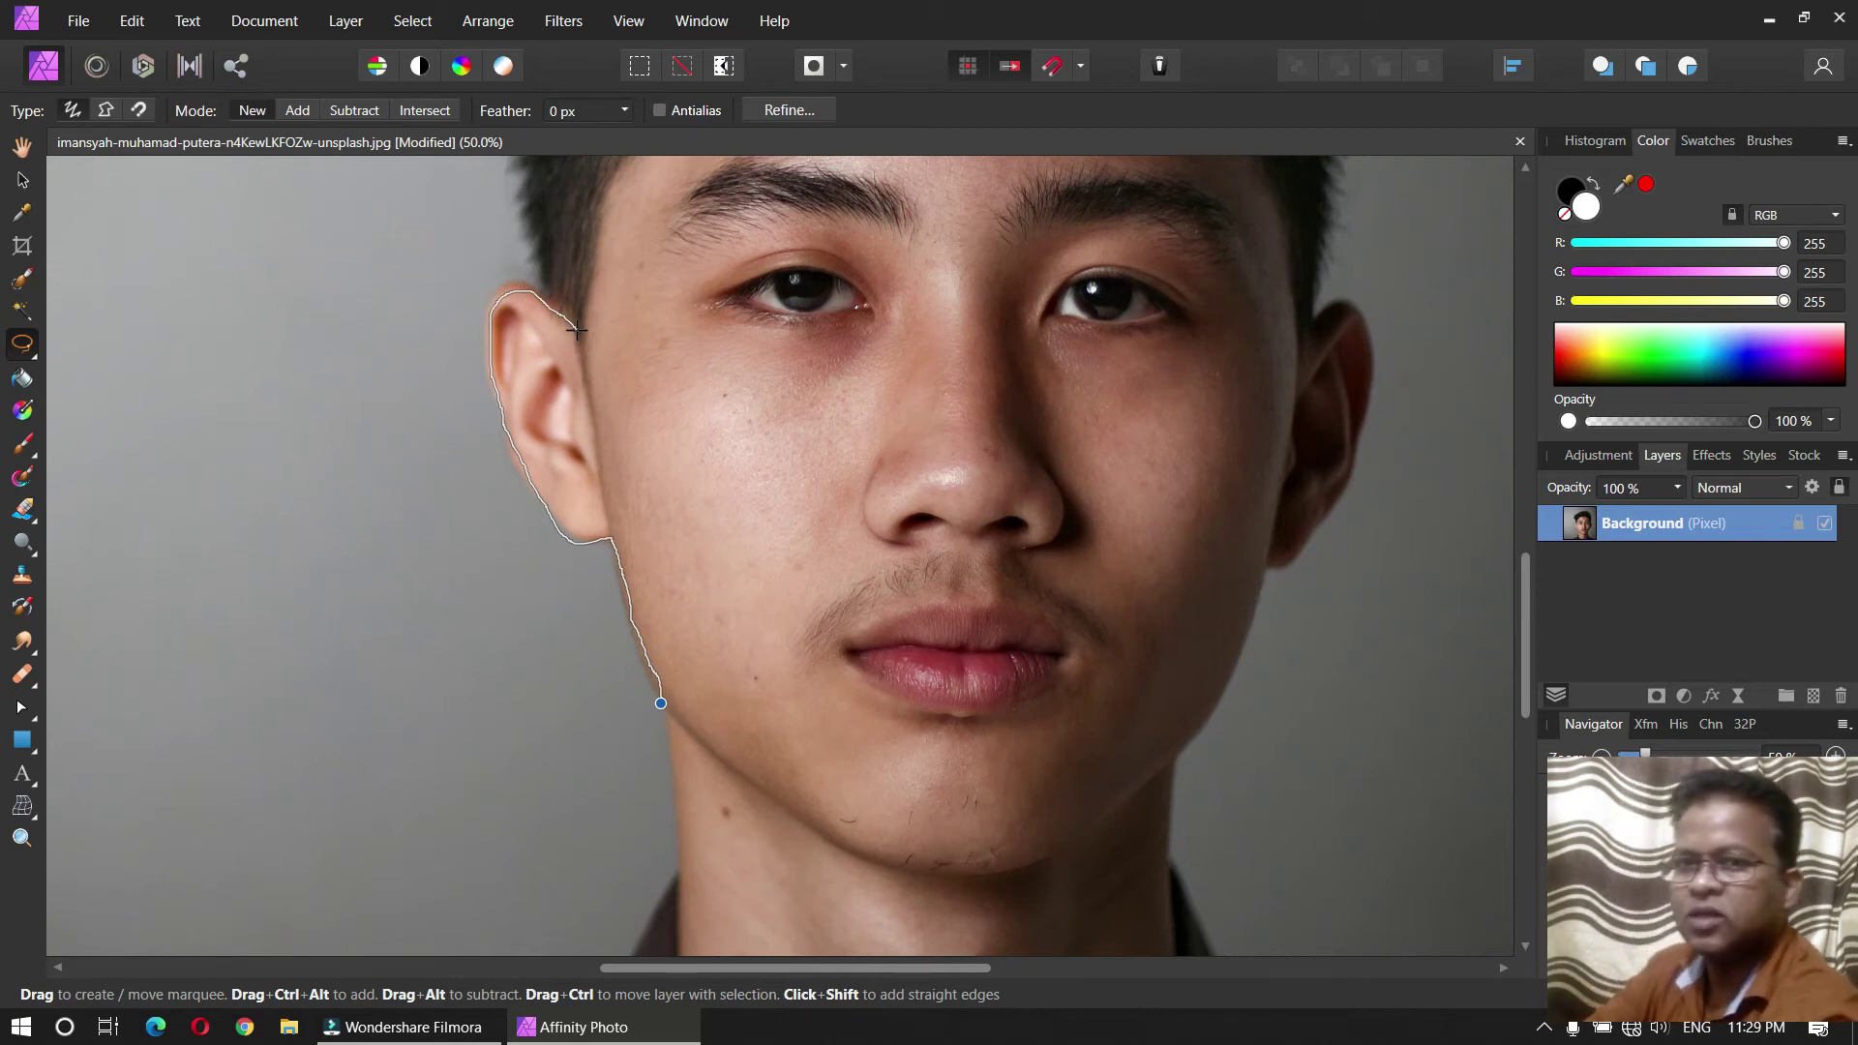
pyautogui.moveTo(577, 331); pyautogui.dragTo(577, 332)
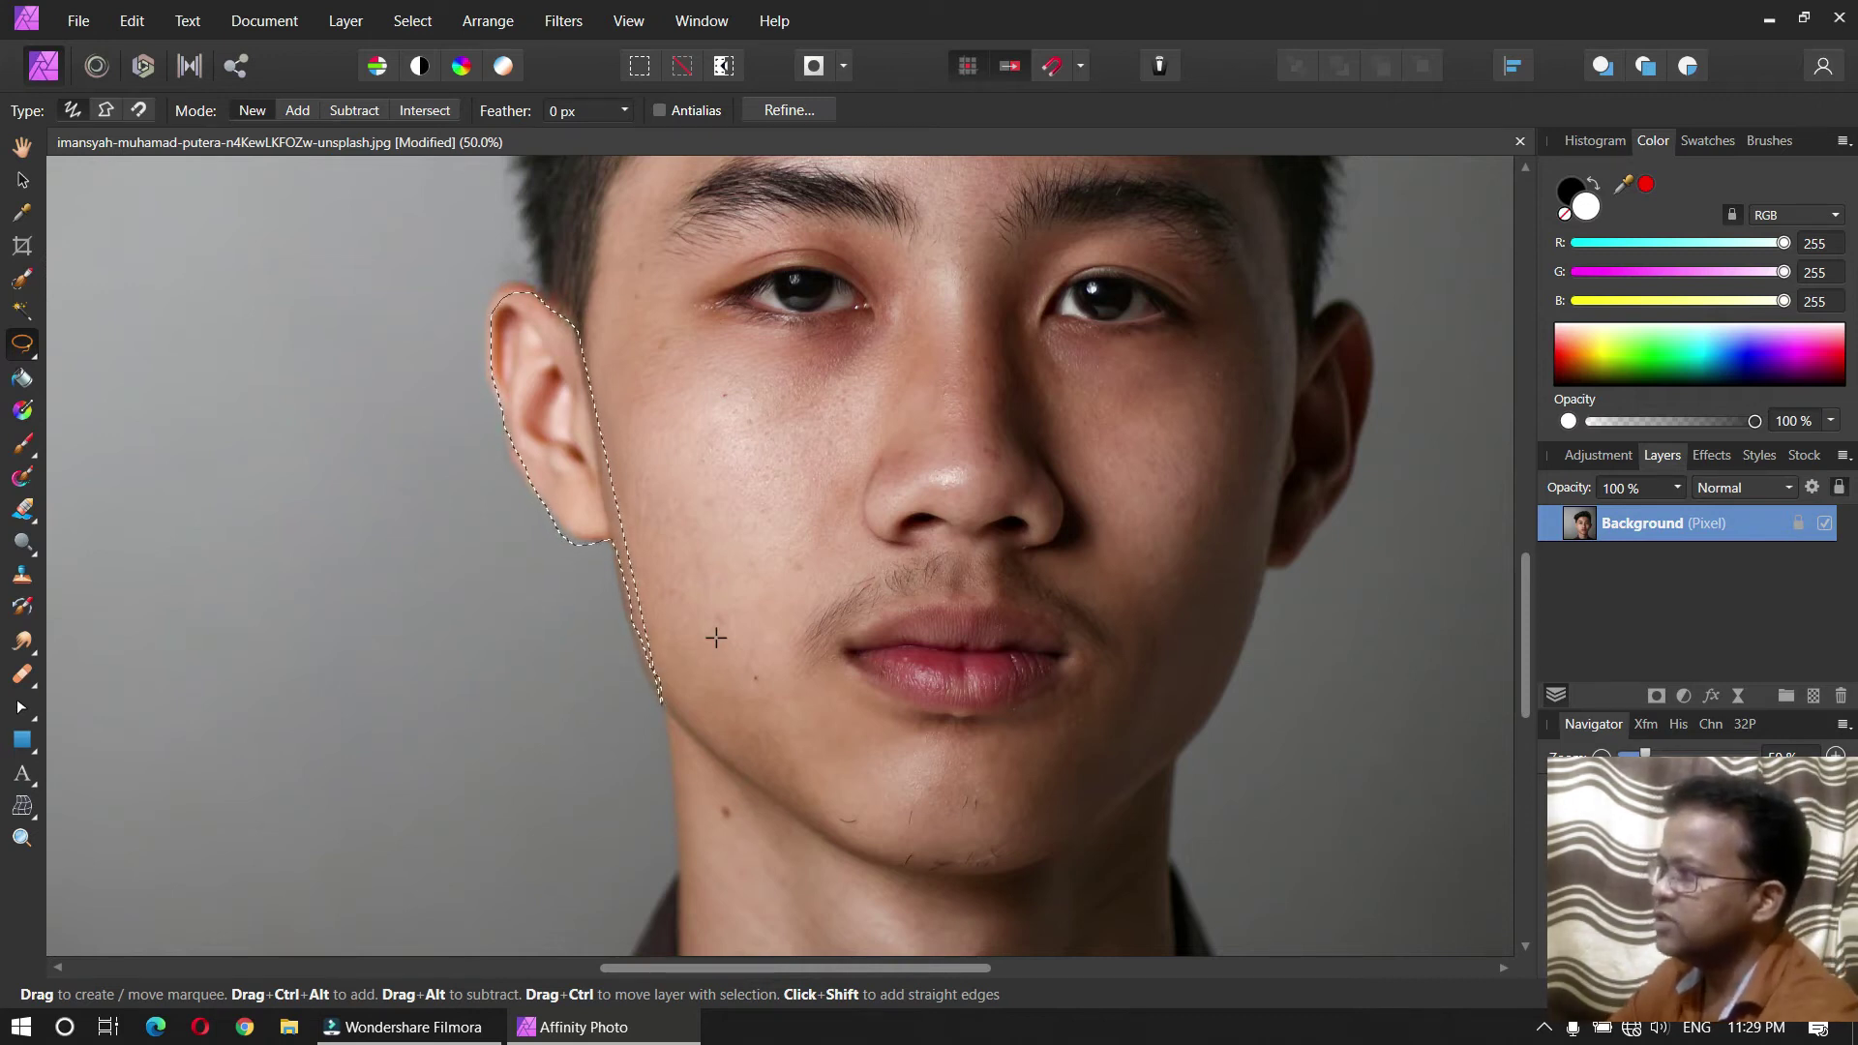
pyautogui.click(693, 75)
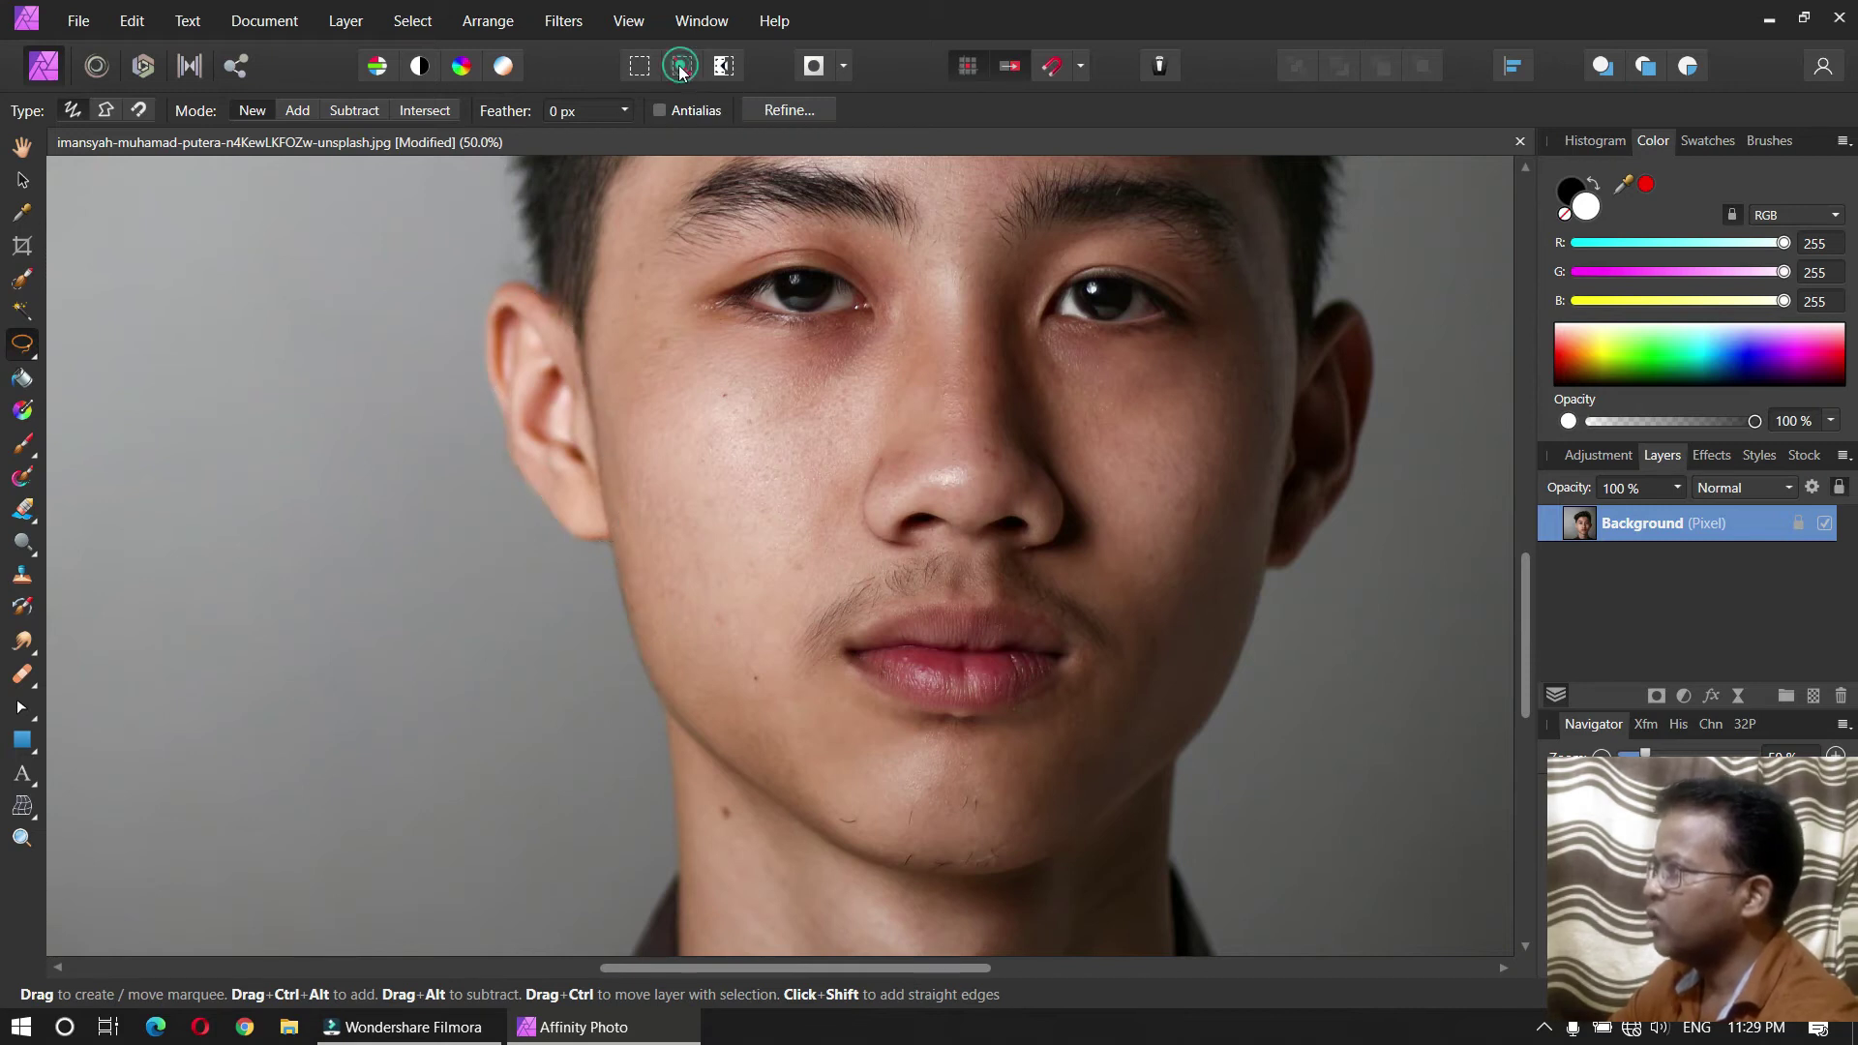
# Step: With the polygonal selection type, outline both lips point by point from the image-left mouth corner and close the selection
pyautogui.click(106, 113)
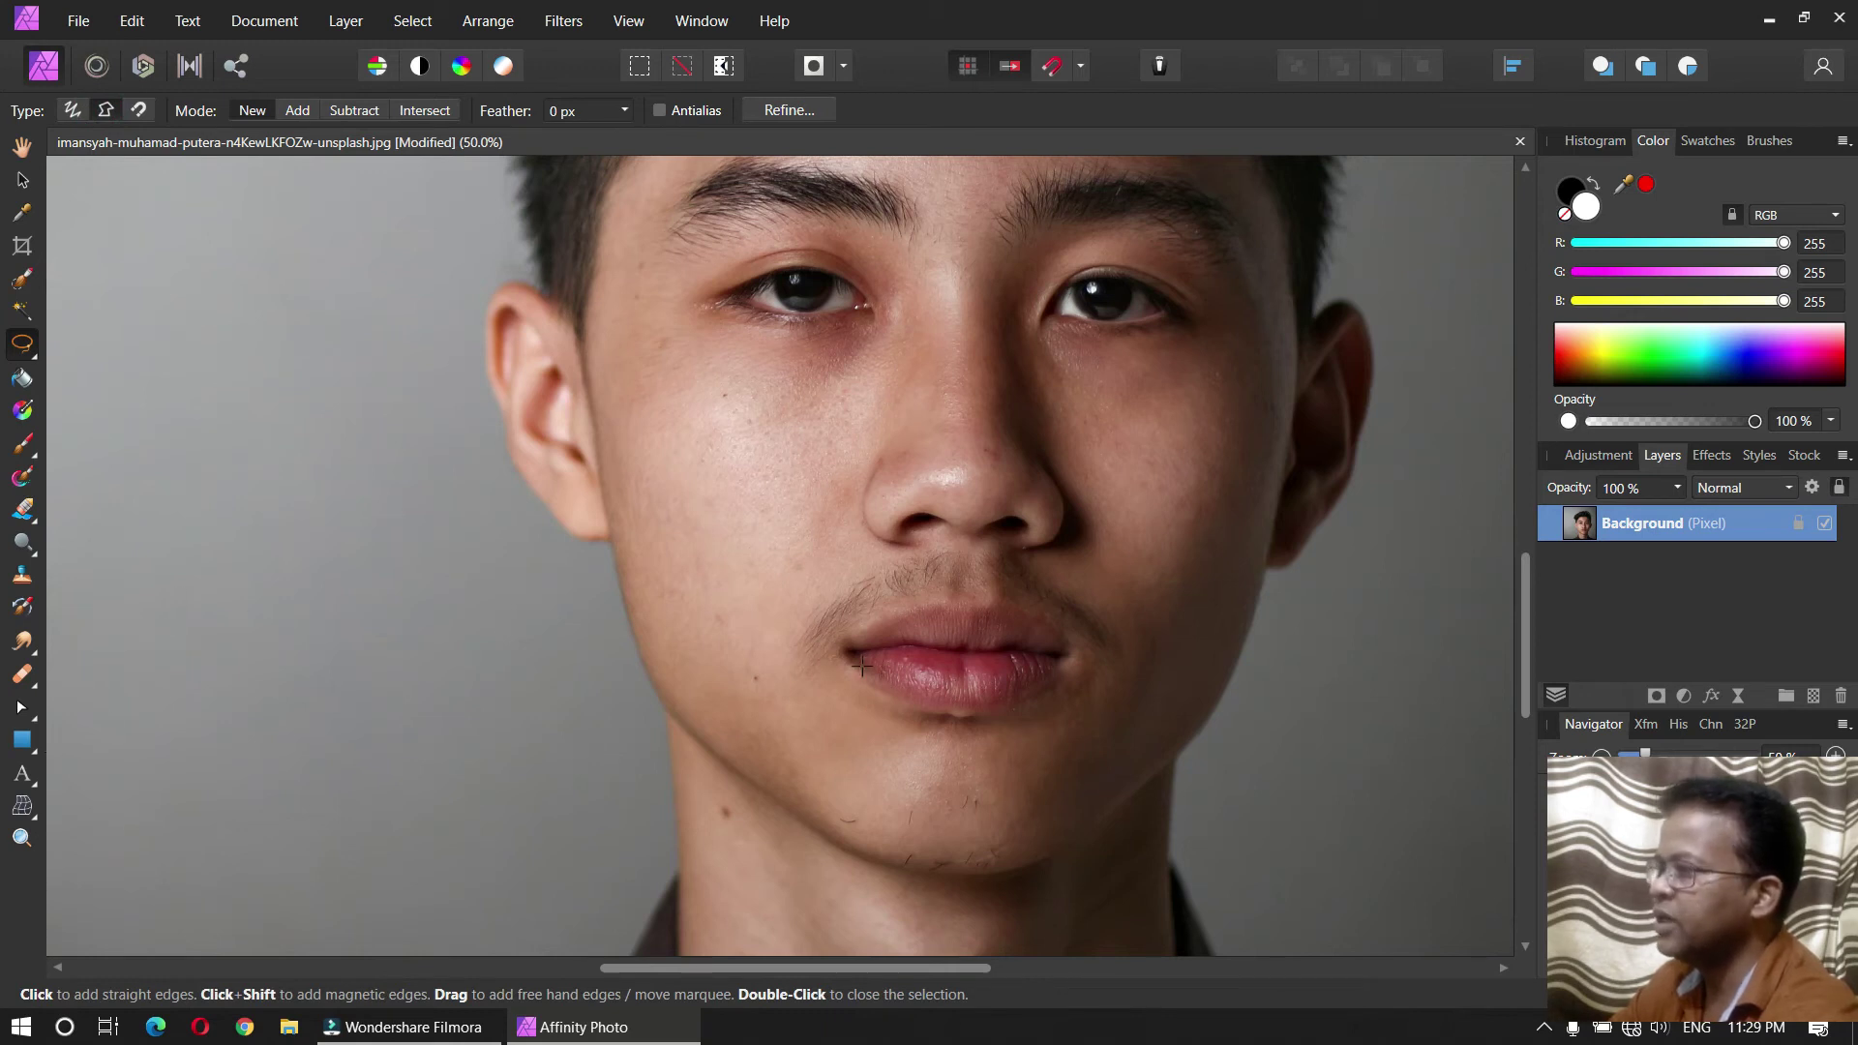
pyautogui.press('z')
pyautogui.moveTo(958, 646)
pyautogui.mouseDown()
pyautogui.moveTo(1299, 597)
pyautogui.moveTo(894, 631)
pyautogui.moveTo(750, 603)
pyautogui.mouseUp()
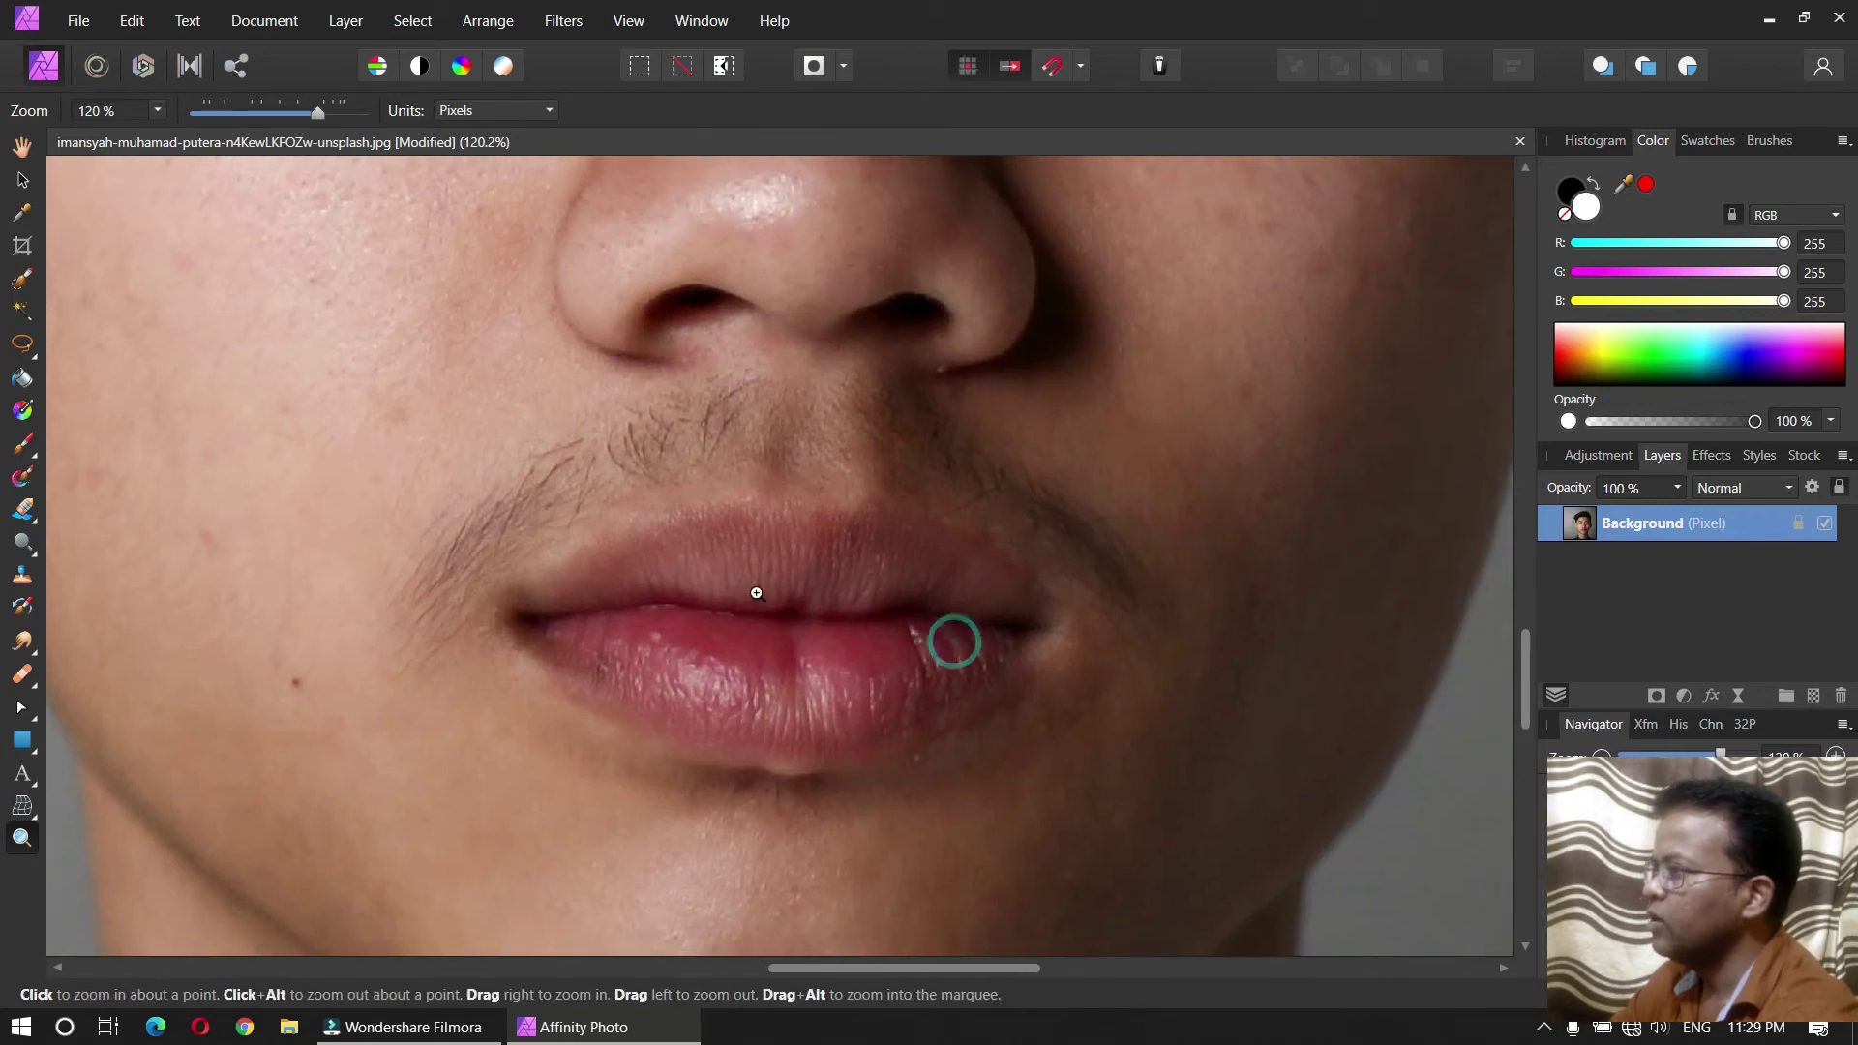
pyautogui.press('l')
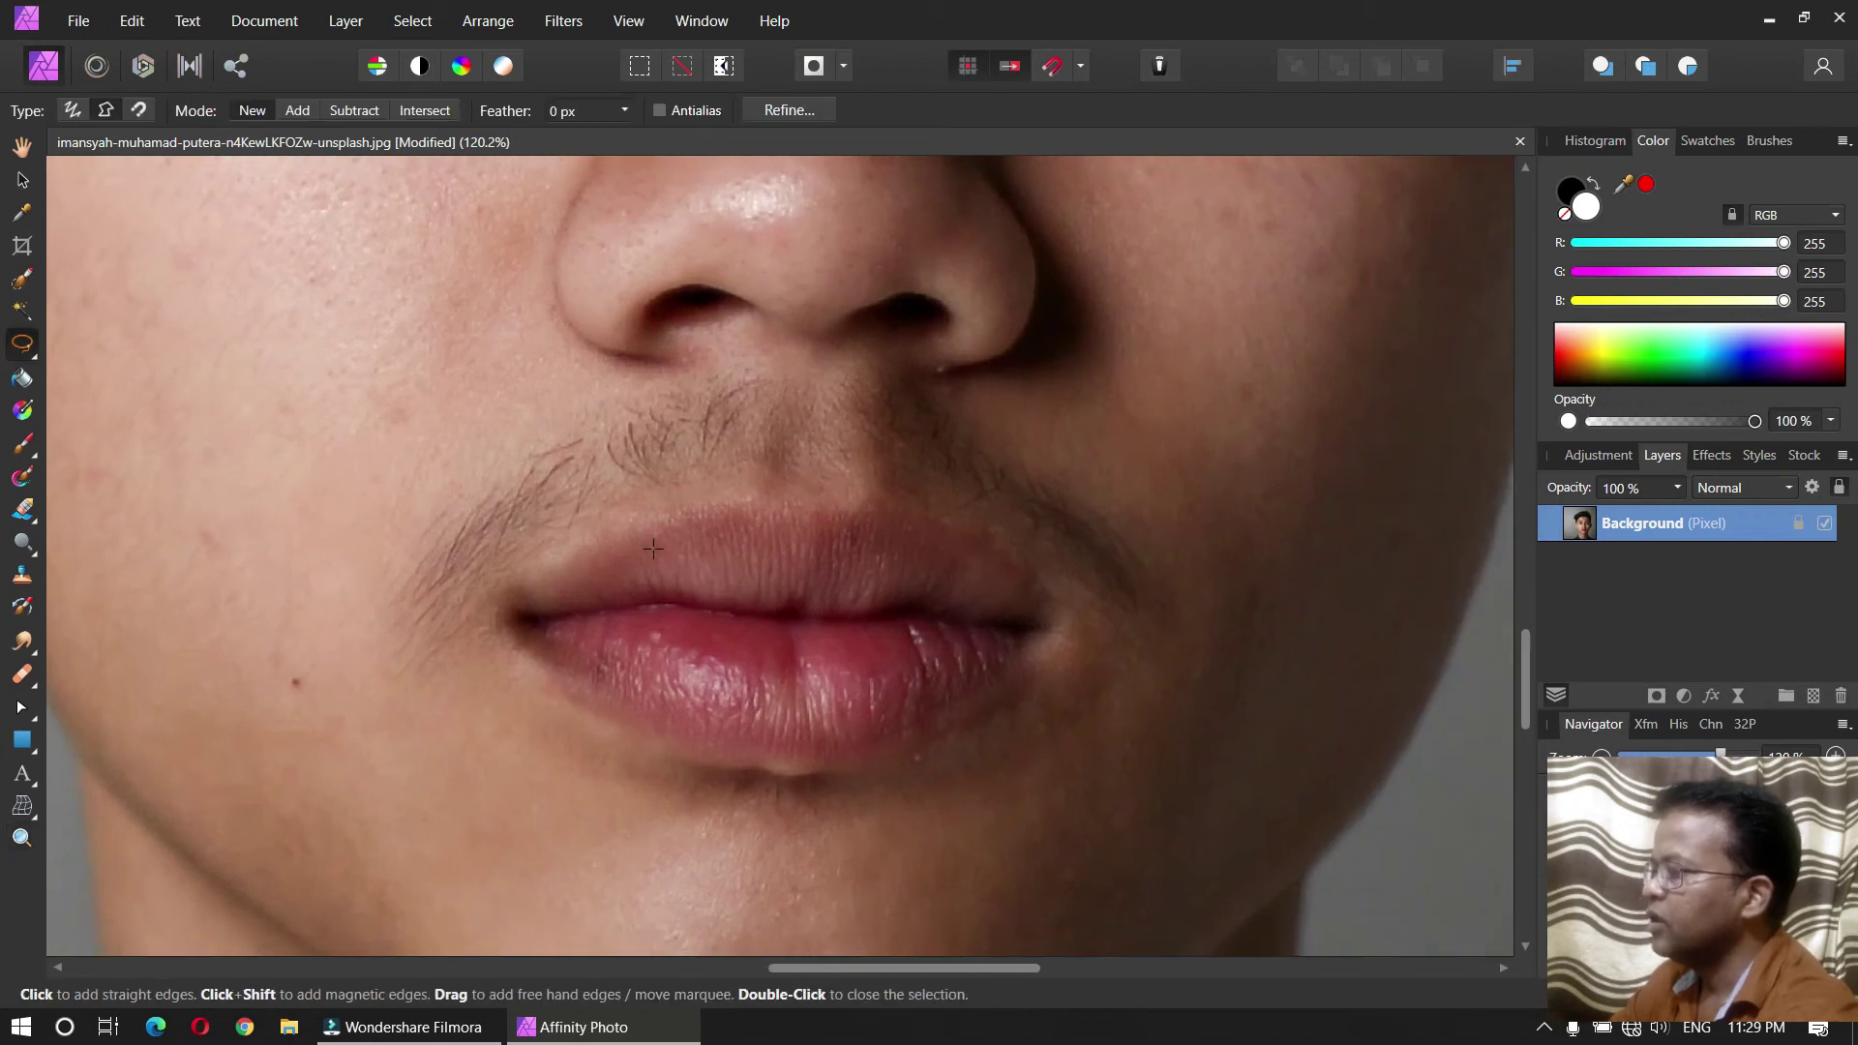
pyautogui.click(502, 597)
pyautogui.click(578, 554)
pyautogui.click(627, 532)
pyautogui.click(677, 519)
pyautogui.click(711, 511)
pyautogui.click(762, 503)
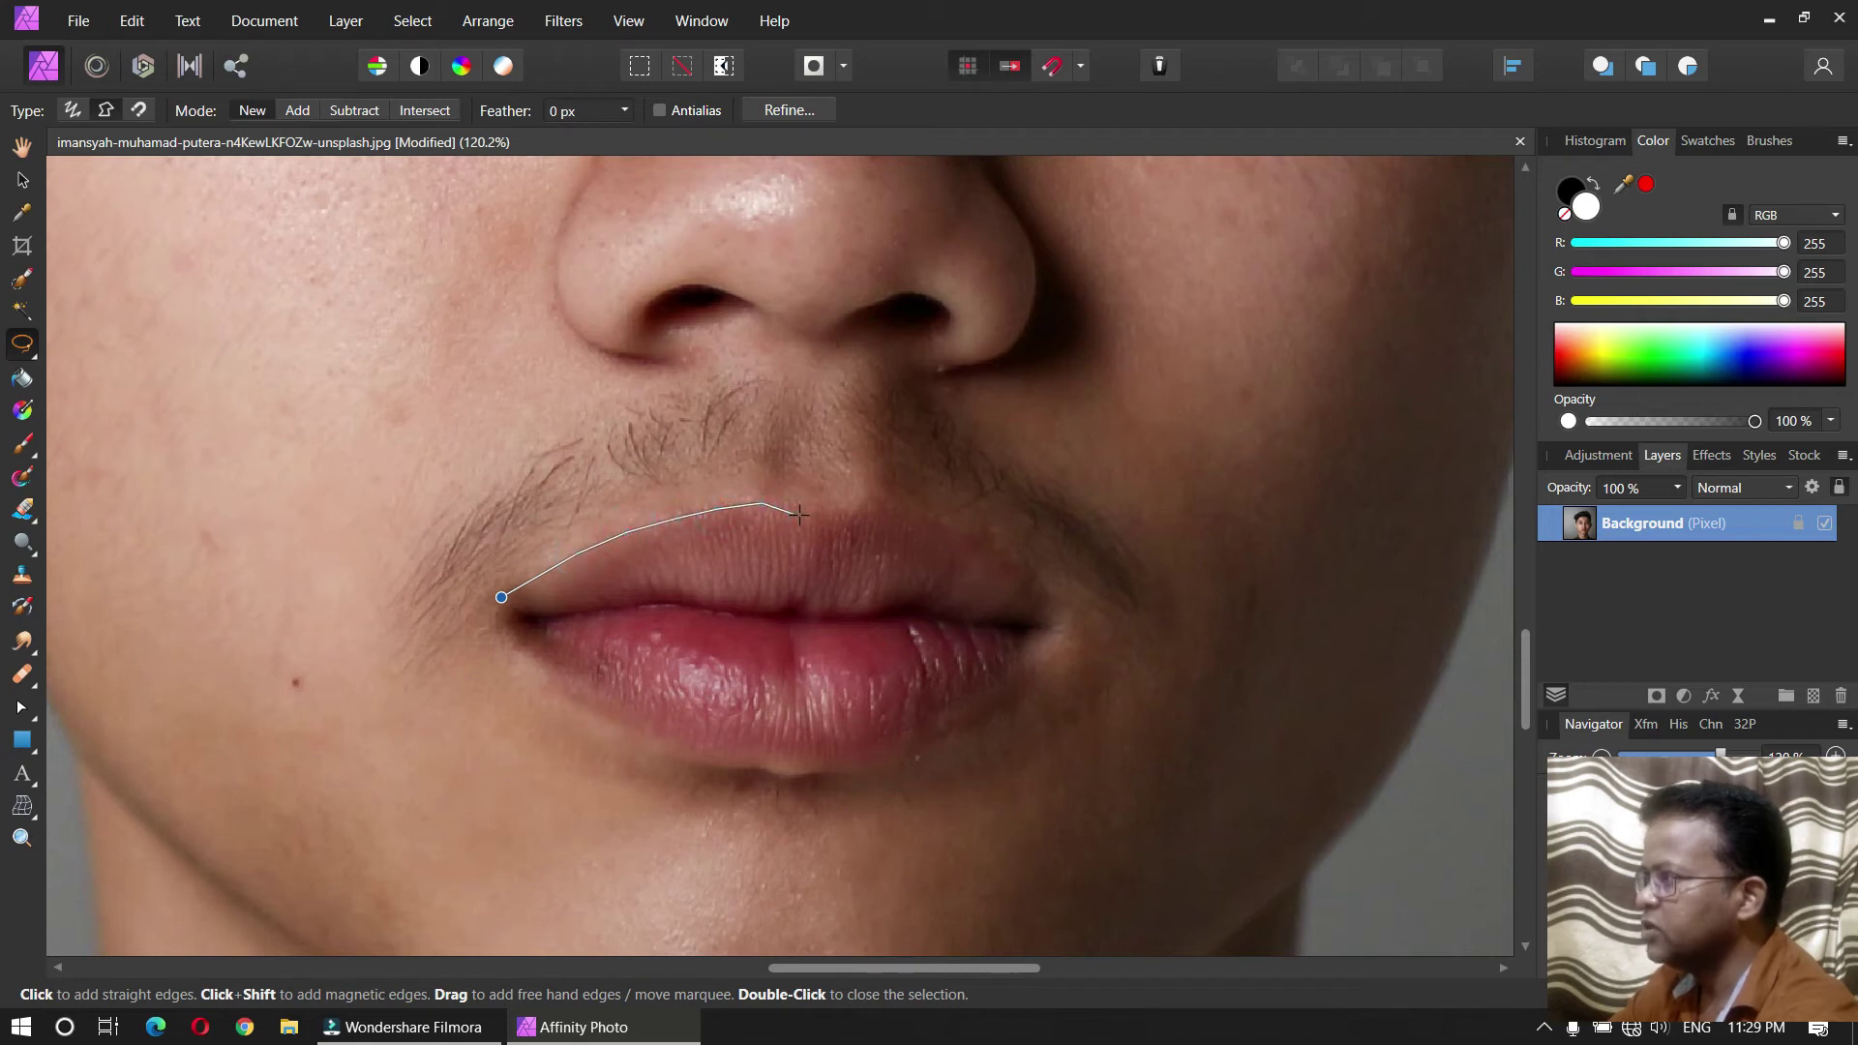
pyautogui.click(814, 519)
pyautogui.click(866, 506)
pyautogui.click(910, 516)
pyautogui.click(961, 531)
pyautogui.click(1011, 559)
pyautogui.click(1037, 578)
pyautogui.click(1055, 603)
pyautogui.click(1065, 626)
pyautogui.click(987, 687)
pyautogui.click(922, 737)
pyautogui.click(866, 760)
pyautogui.click(743, 766)
pyautogui.click(689, 753)
pyautogui.click(615, 723)
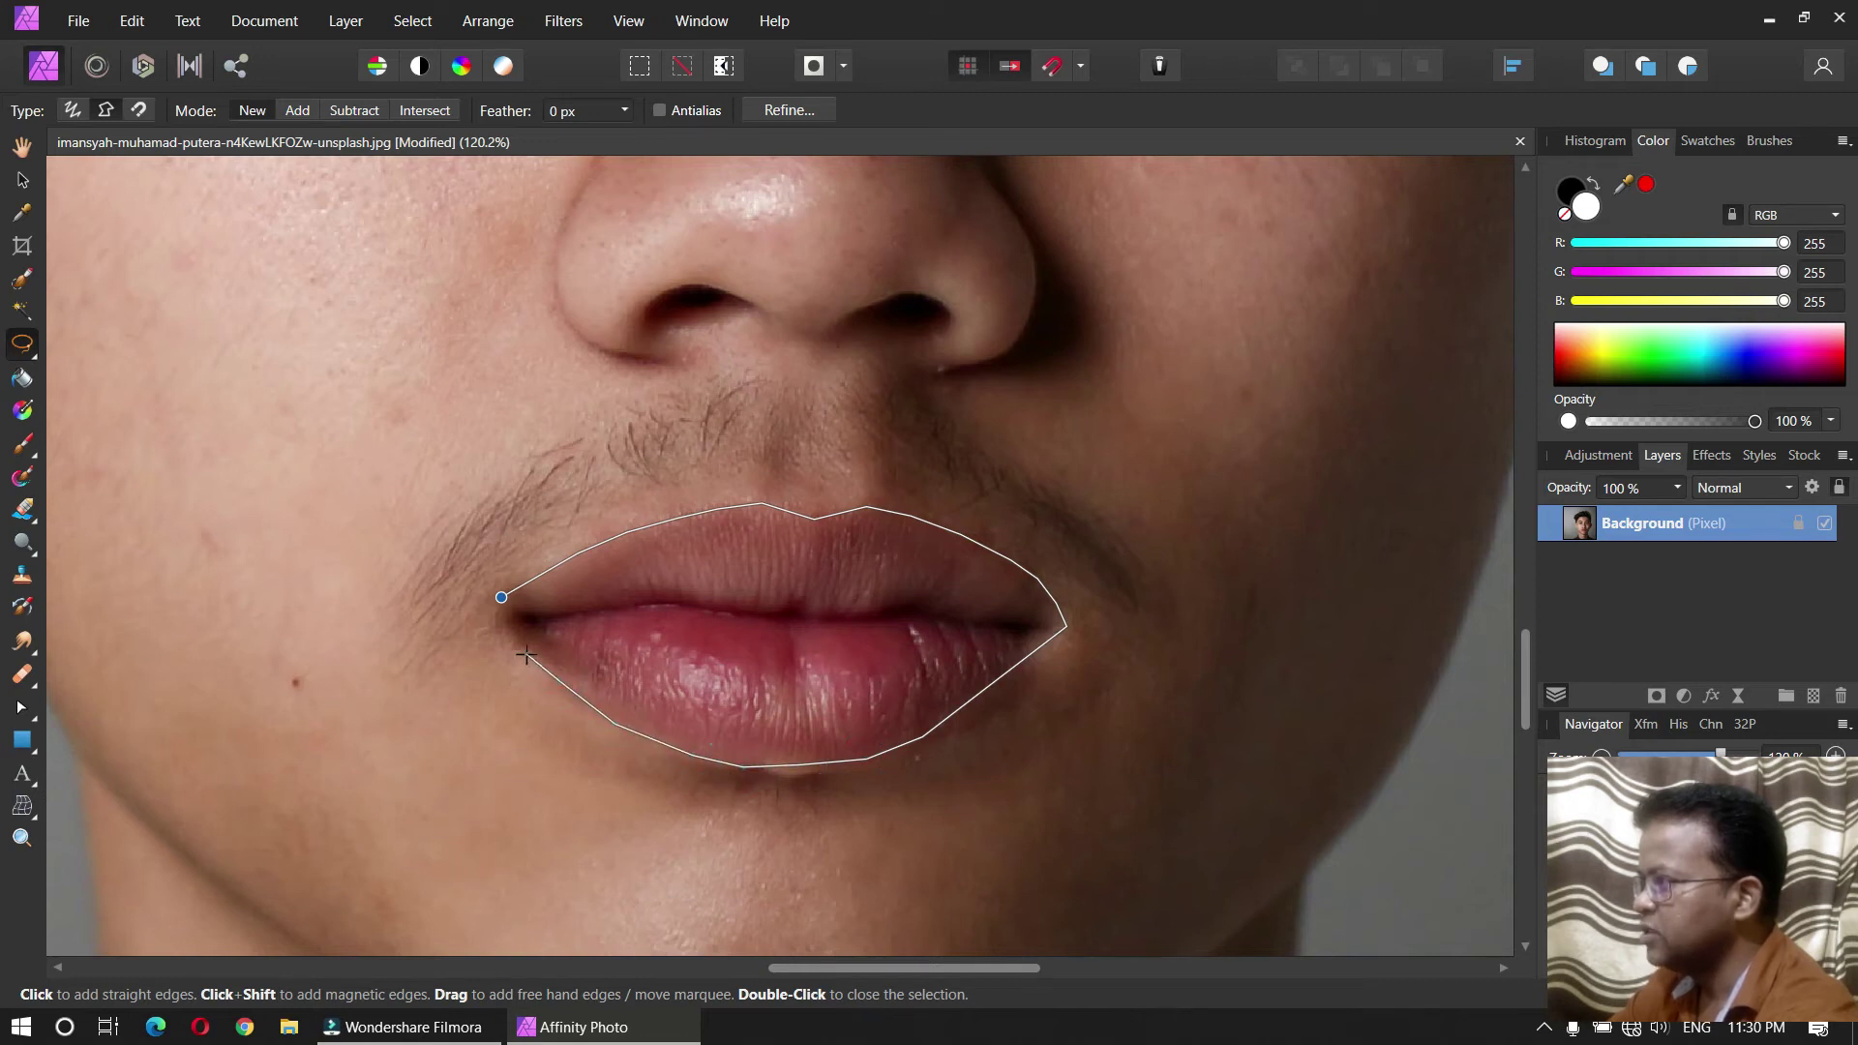
pyautogui.click(499, 597)
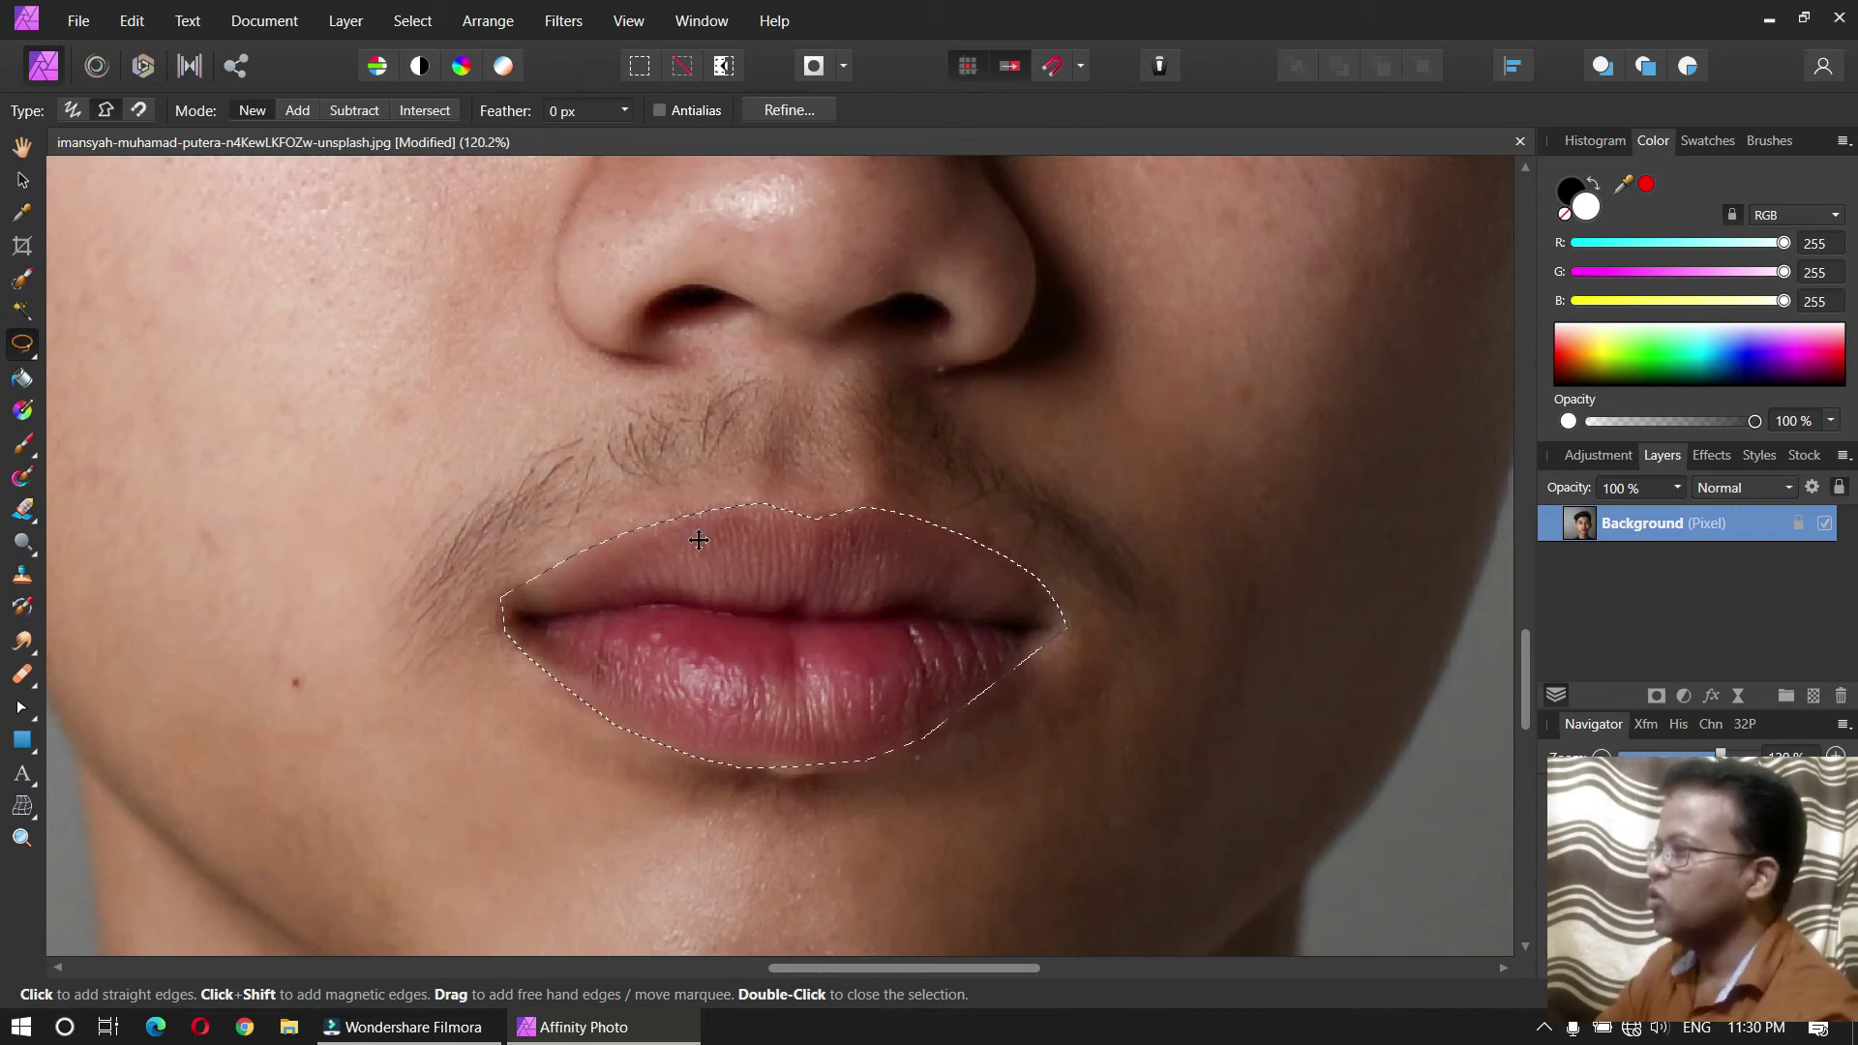
# Step: Duplicate the selected lips to a new layer and move the copy onto the cheek on the image's left side
pyautogui.hotkey('ctrl', 'j')
pyautogui.hotkey('ctrl', 'd')
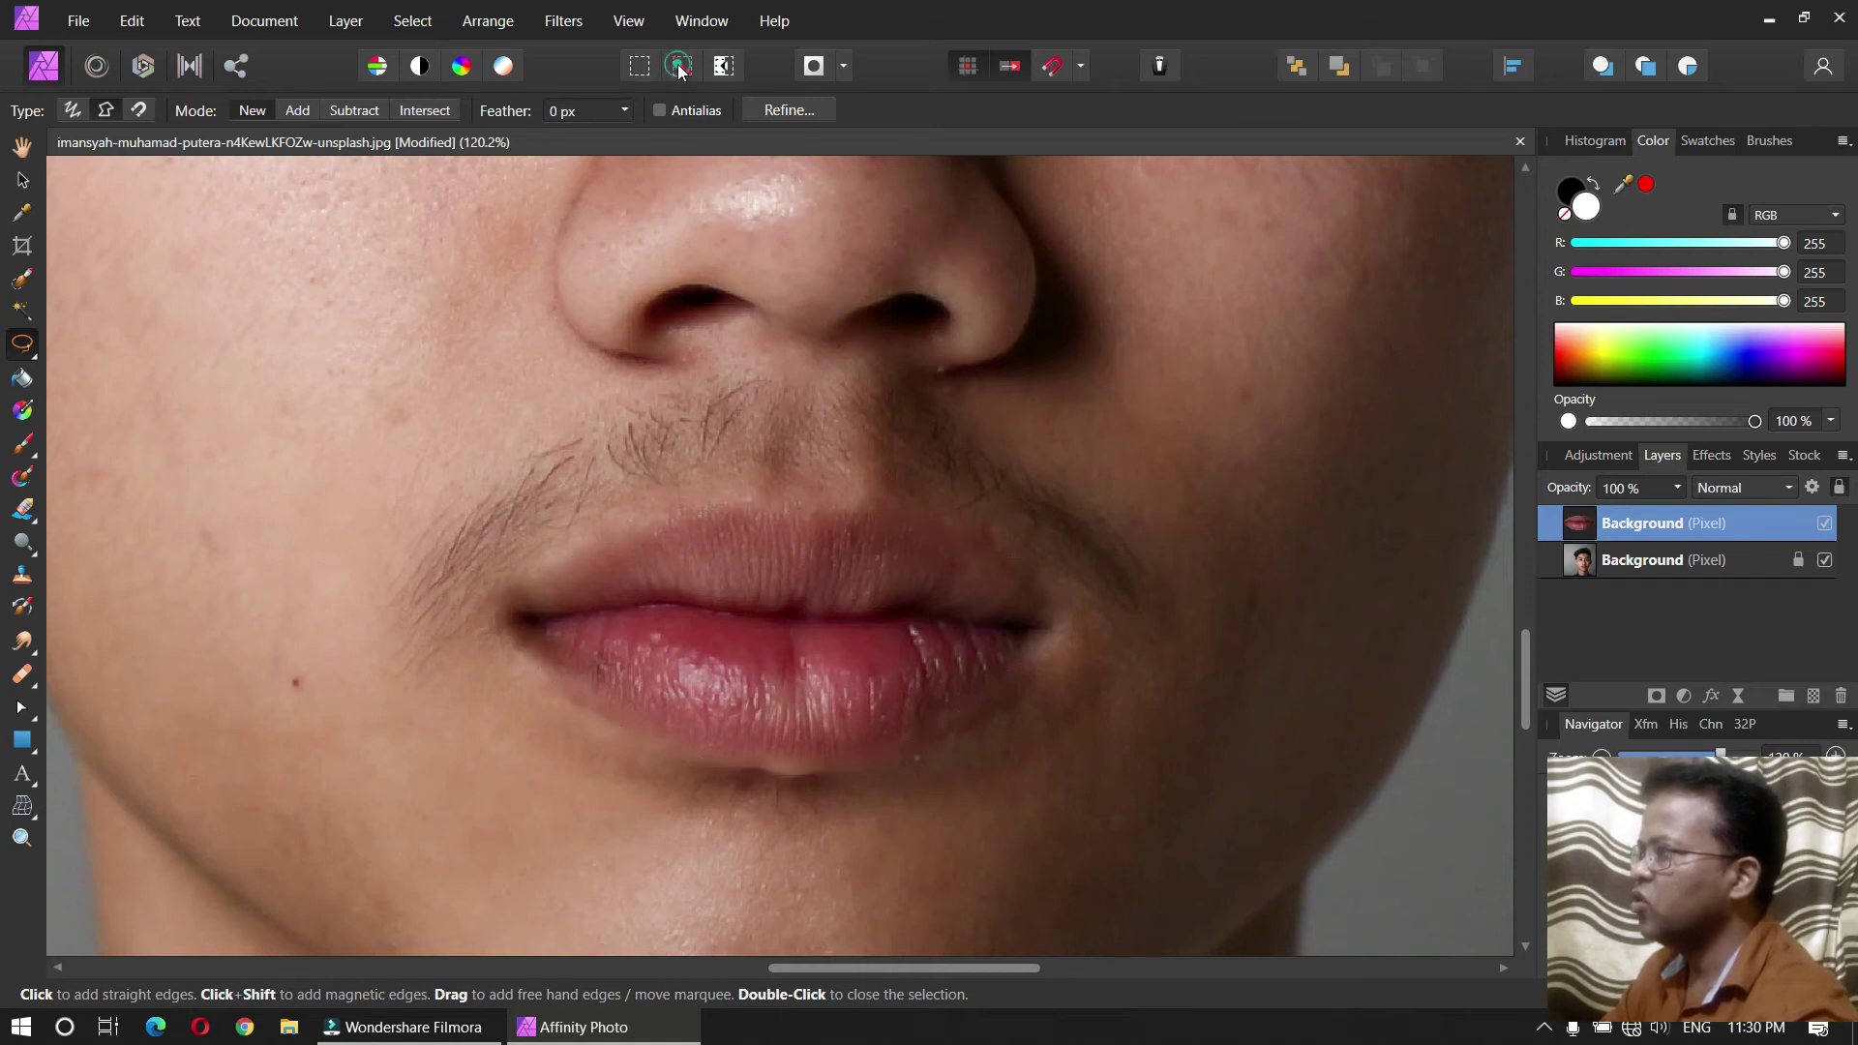
pyautogui.doubleClick(1761, 524)
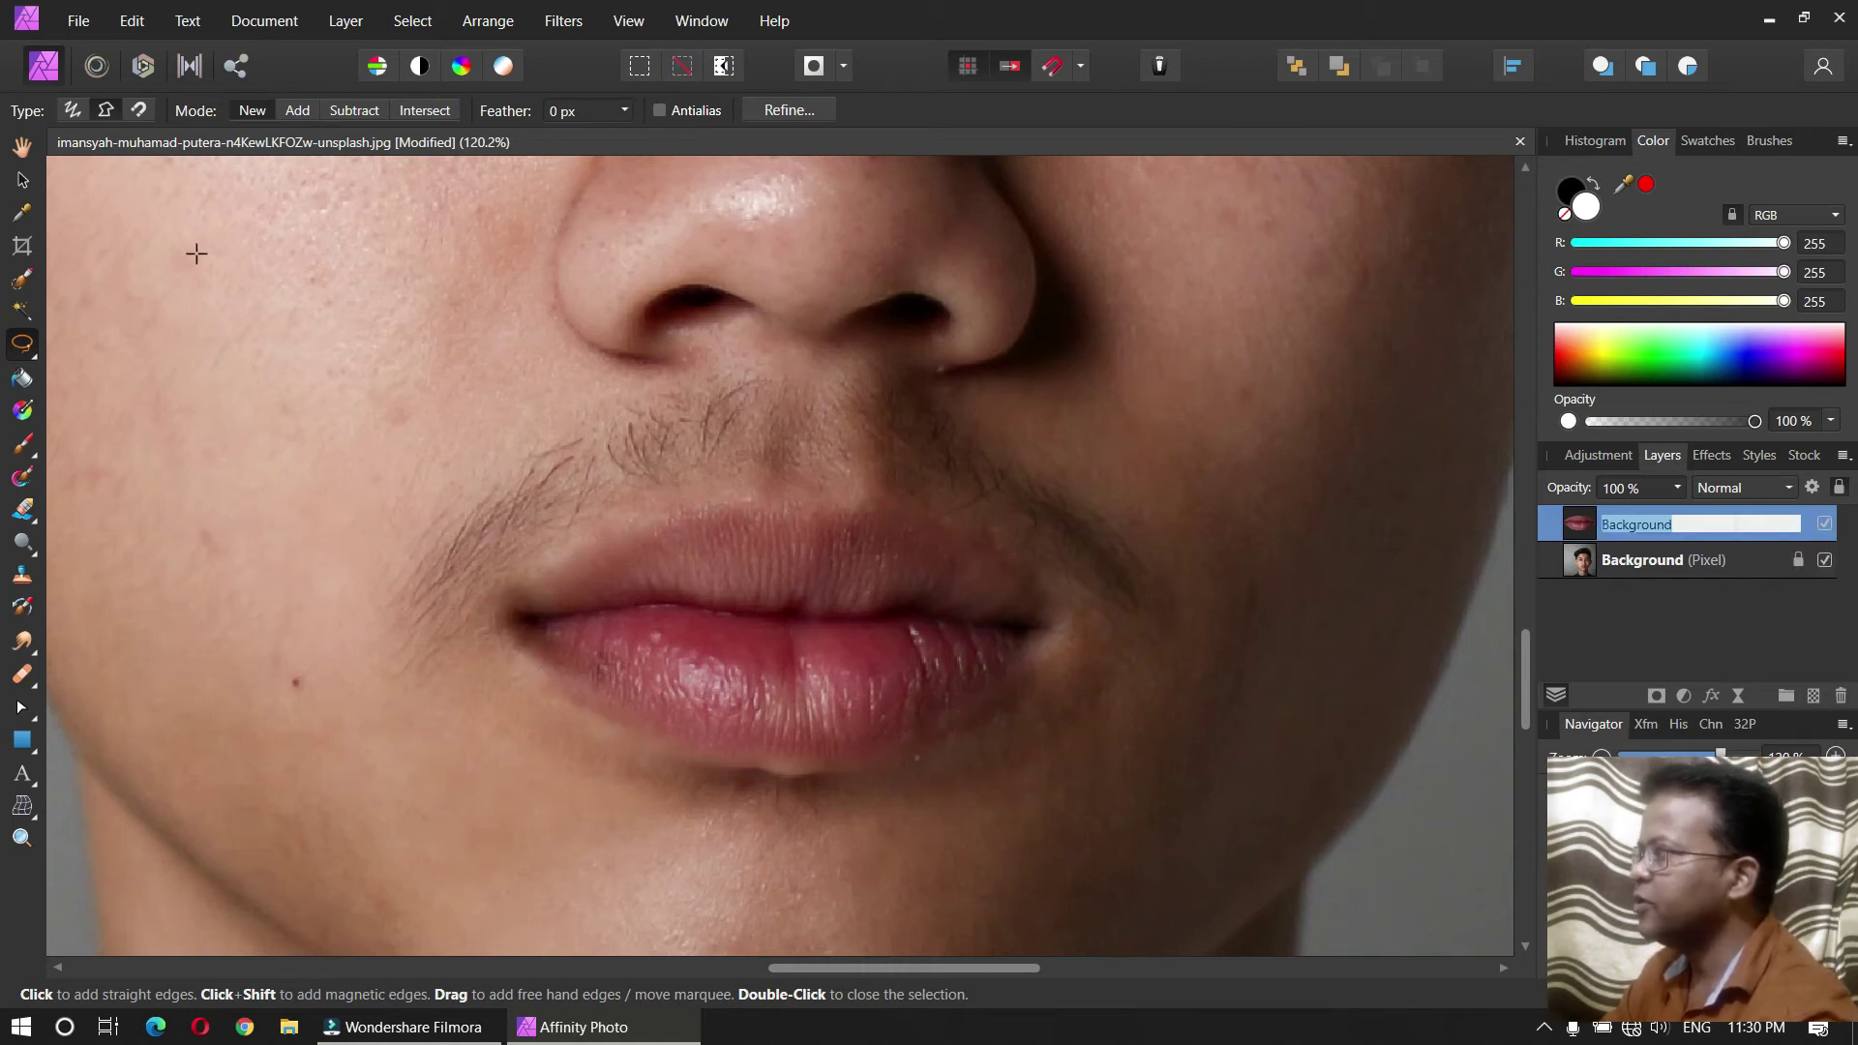
pyautogui.click(21, 180)
pyautogui.moveTo(605, 625); pyautogui.dragTo(333, 432)
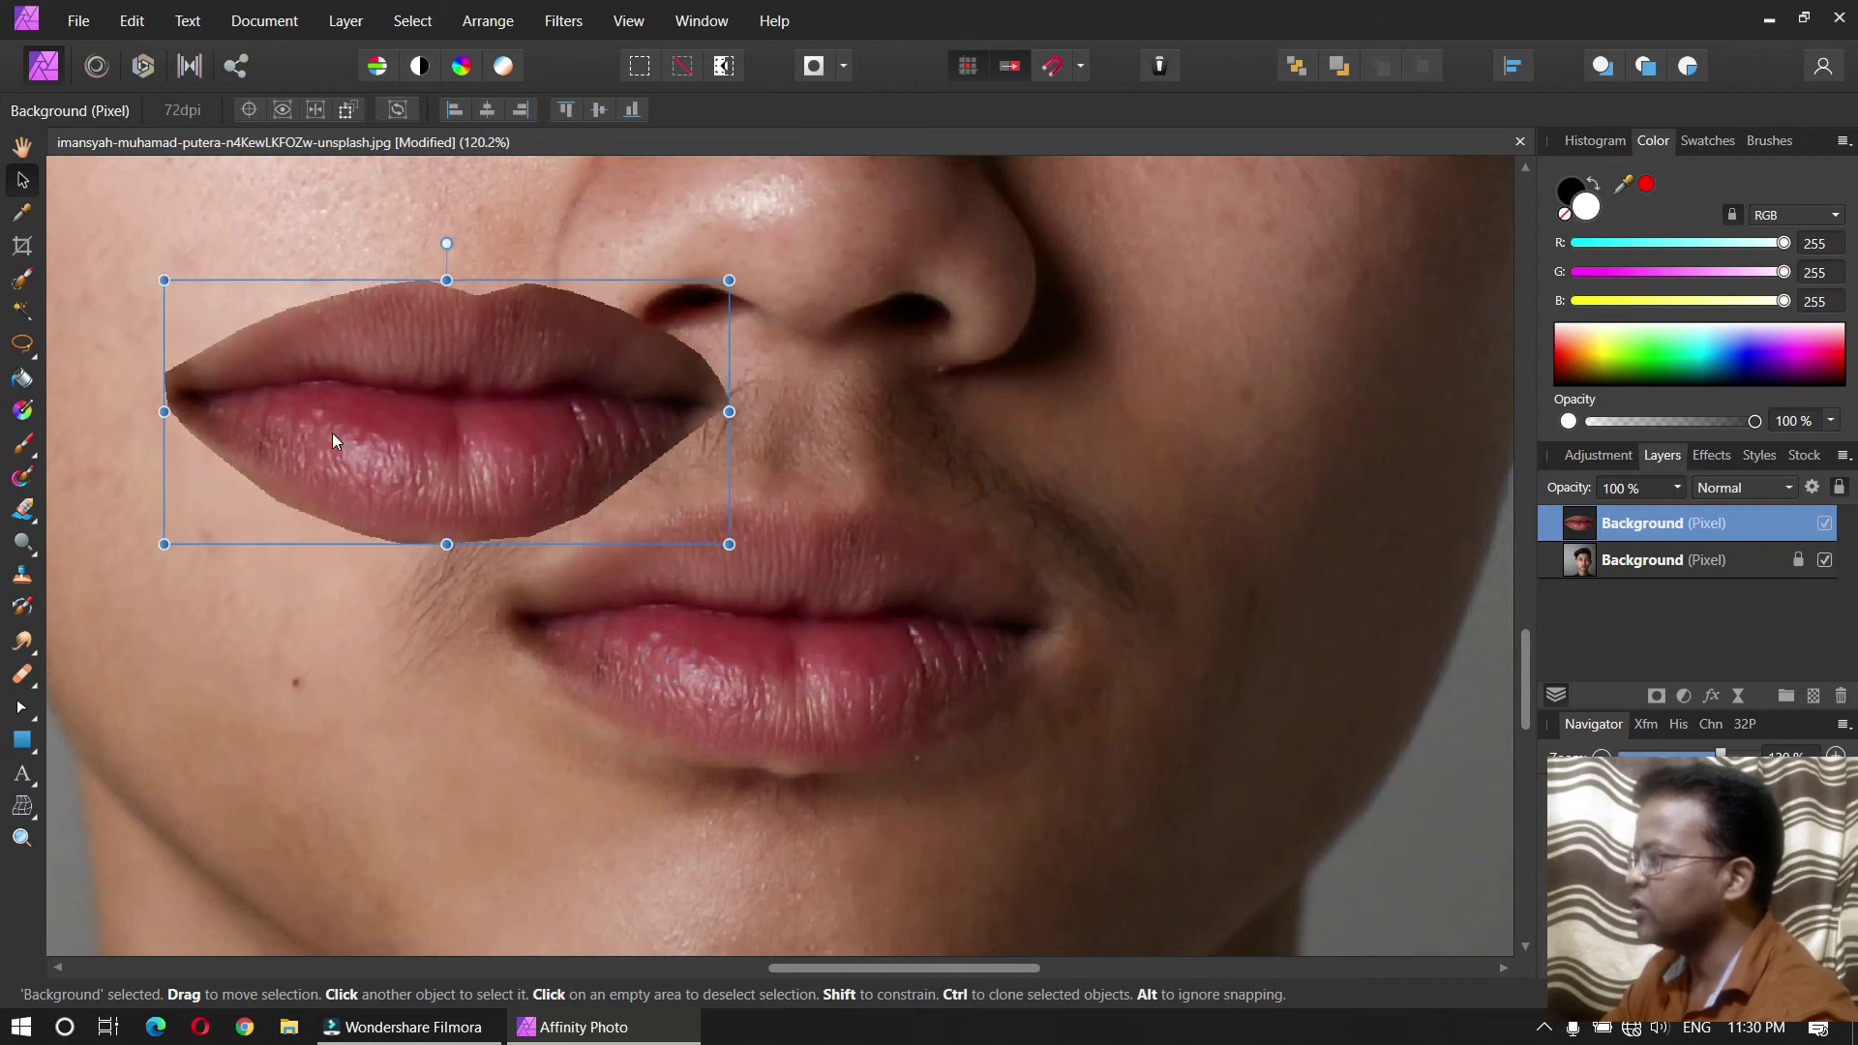
# Step: Examine the hard polygonal edges of the copied lips up close and compare them with the original mouth
pyautogui.press('z')
pyautogui.moveTo(255, 339); pyautogui.dragTo(742, 296)
pyautogui.press('space')
pyautogui.moveTo(504, 355); pyautogui.dragTo(661, 453)
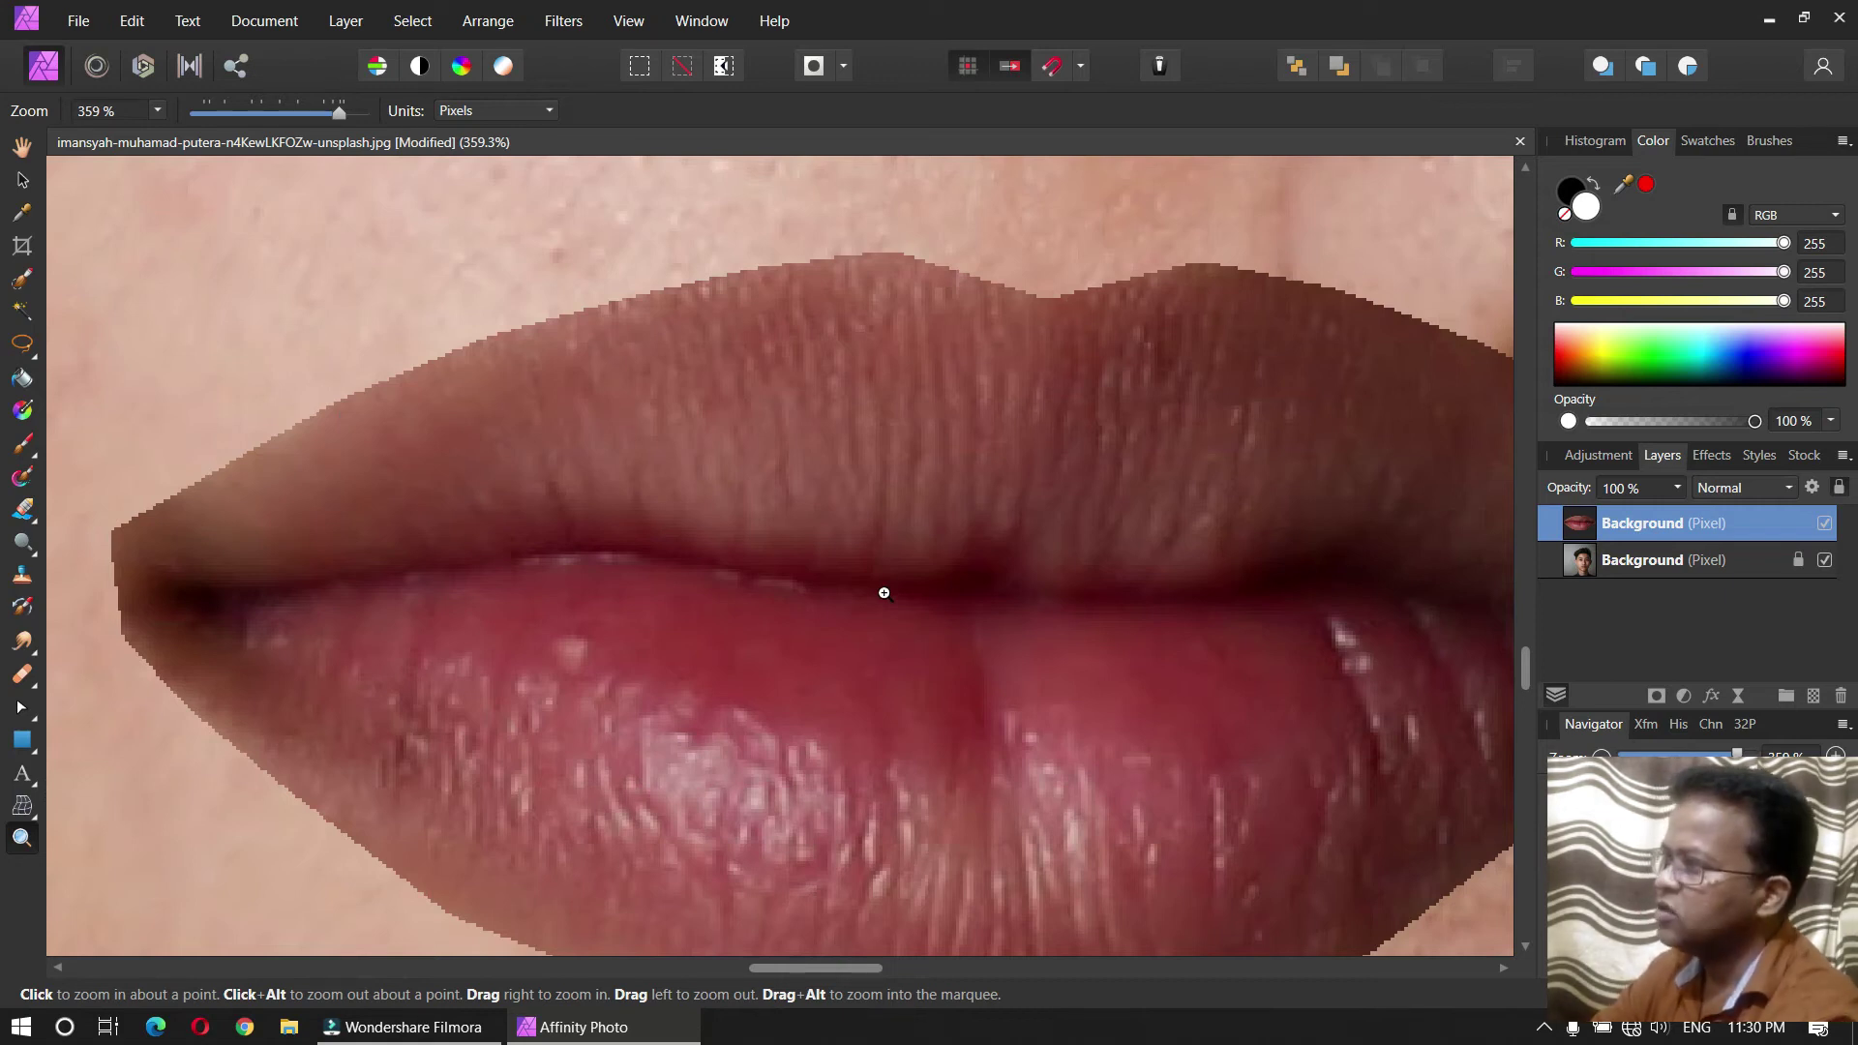
pyautogui.moveTo(1013, 681); pyautogui.dragTo(309, 757)
pyautogui.moveTo(1131, 774); pyautogui.dragTo(689, 645)
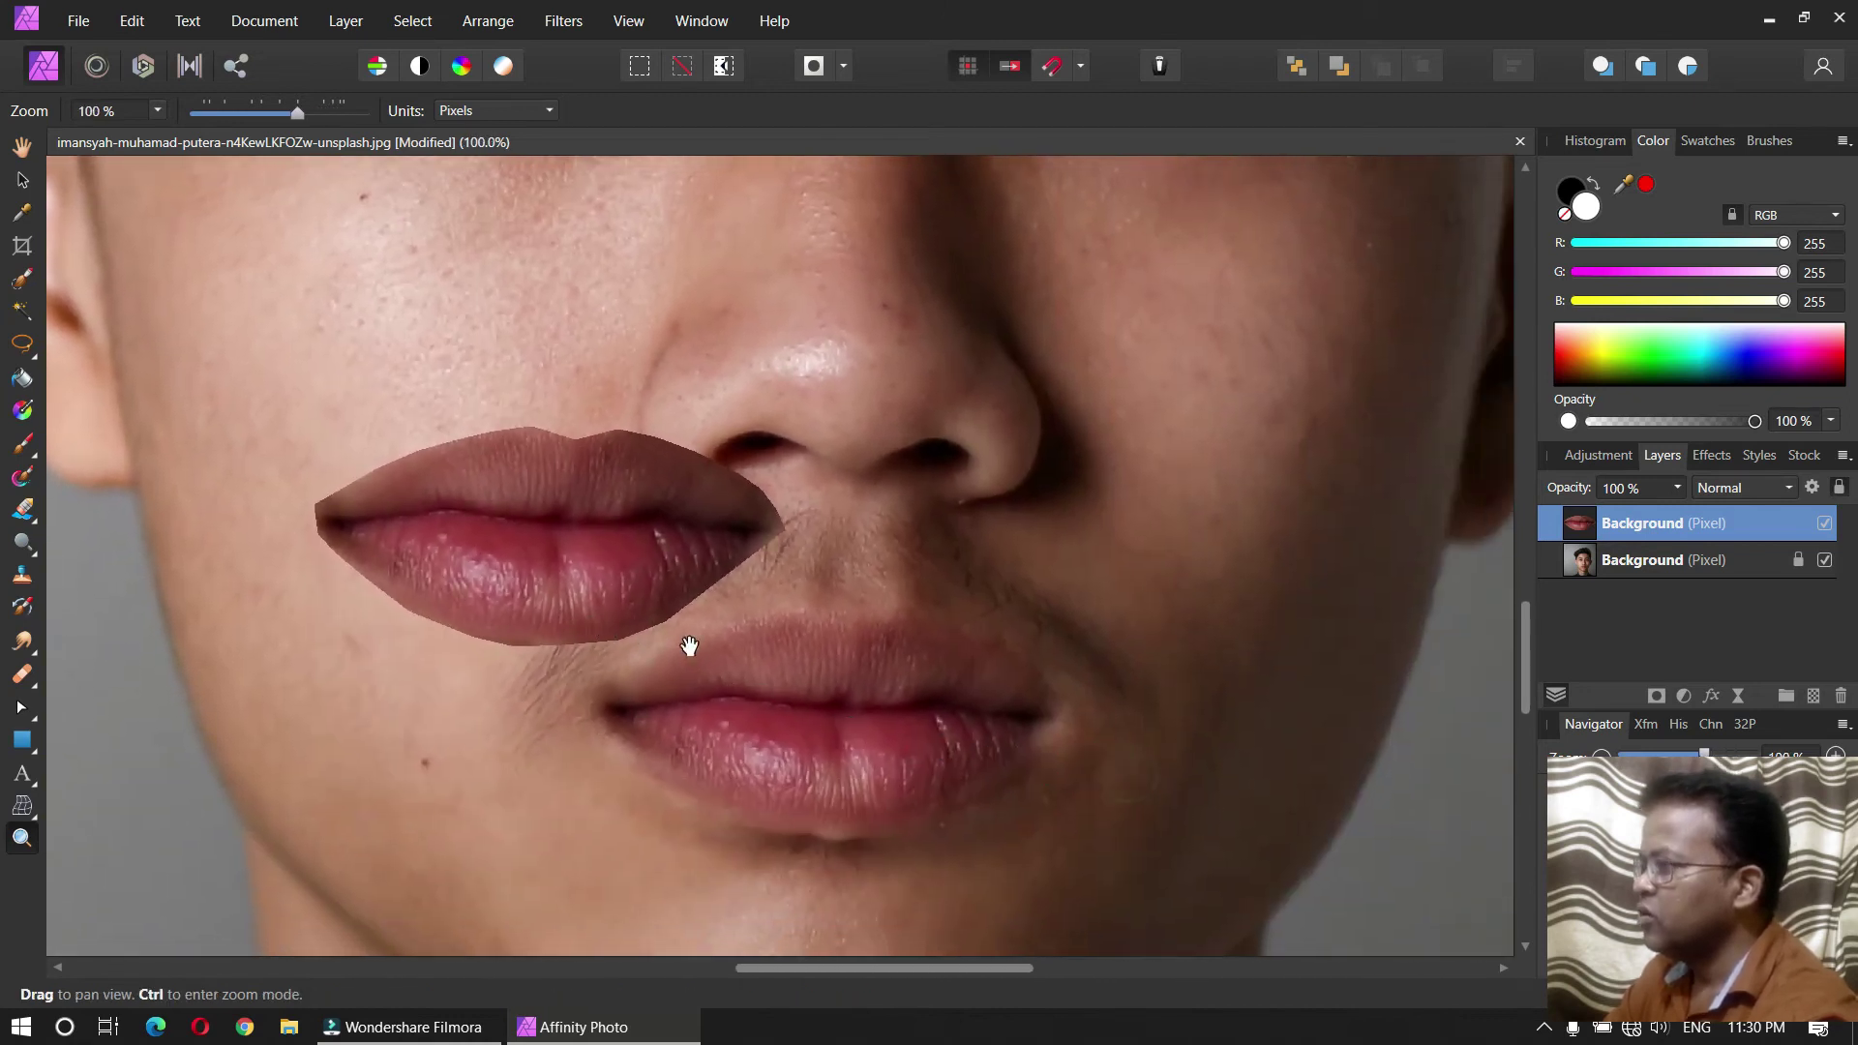
# Step: Select the portrait's background layer and set the Freehand Selection Tool to the polygonal type with Antialias turned on
pyautogui.click(1769, 561)
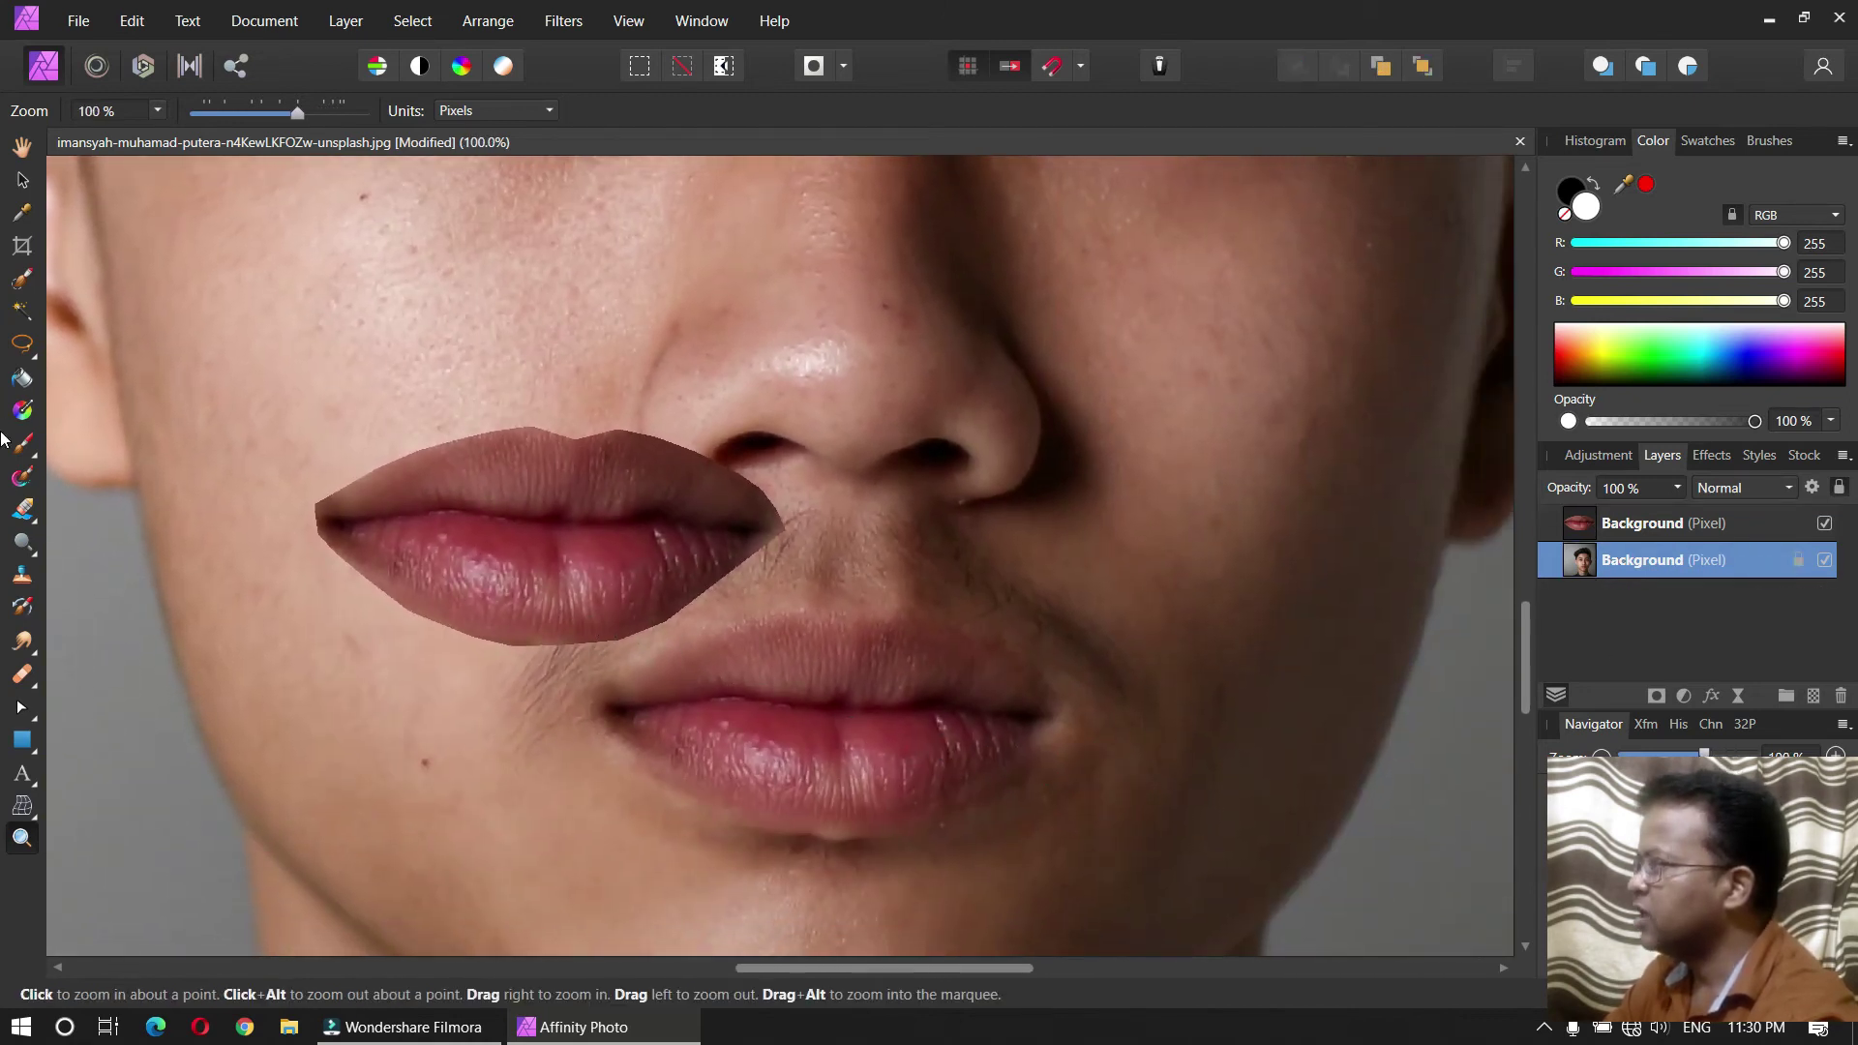
pyautogui.click(19, 342)
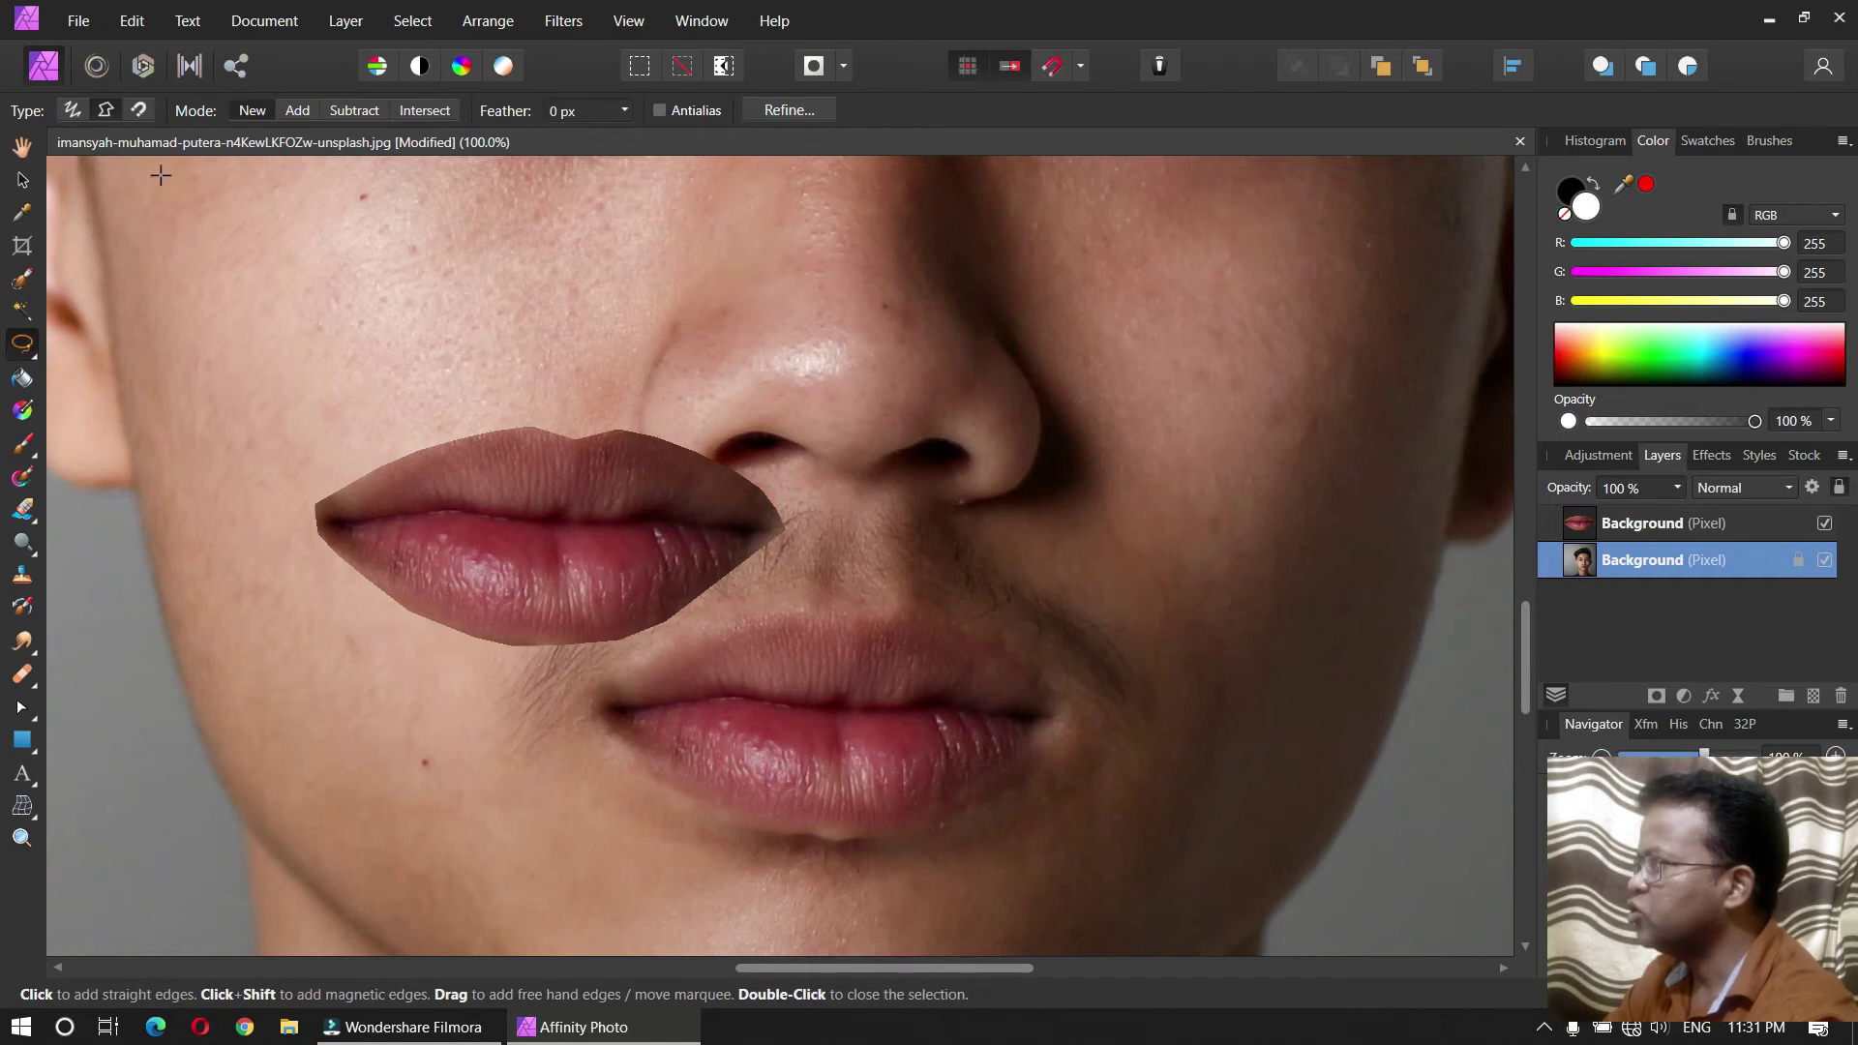
pyautogui.click(107, 111)
pyautogui.click(676, 110)
pyautogui.press('z')
pyautogui.moveTo(740, 740); pyautogui.dragTo(809, 606)
pyautogui.press('space')
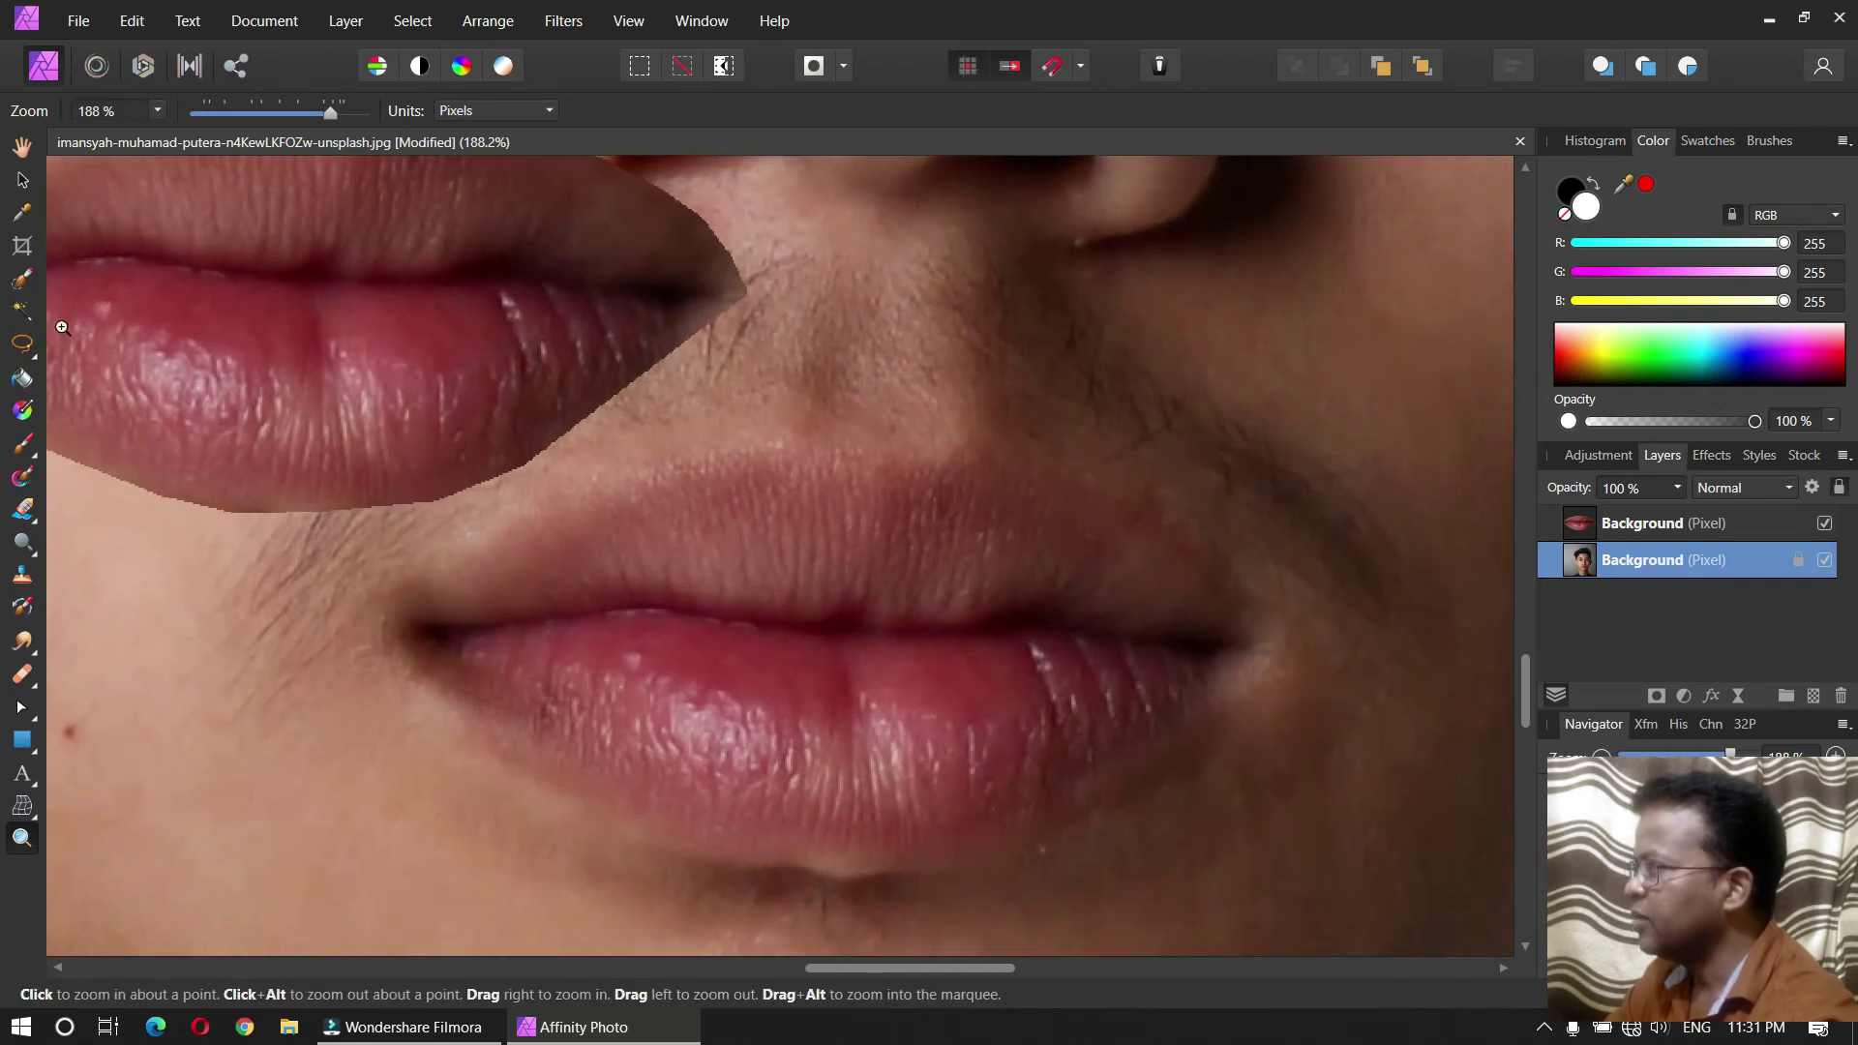
pyautogui.press('l')
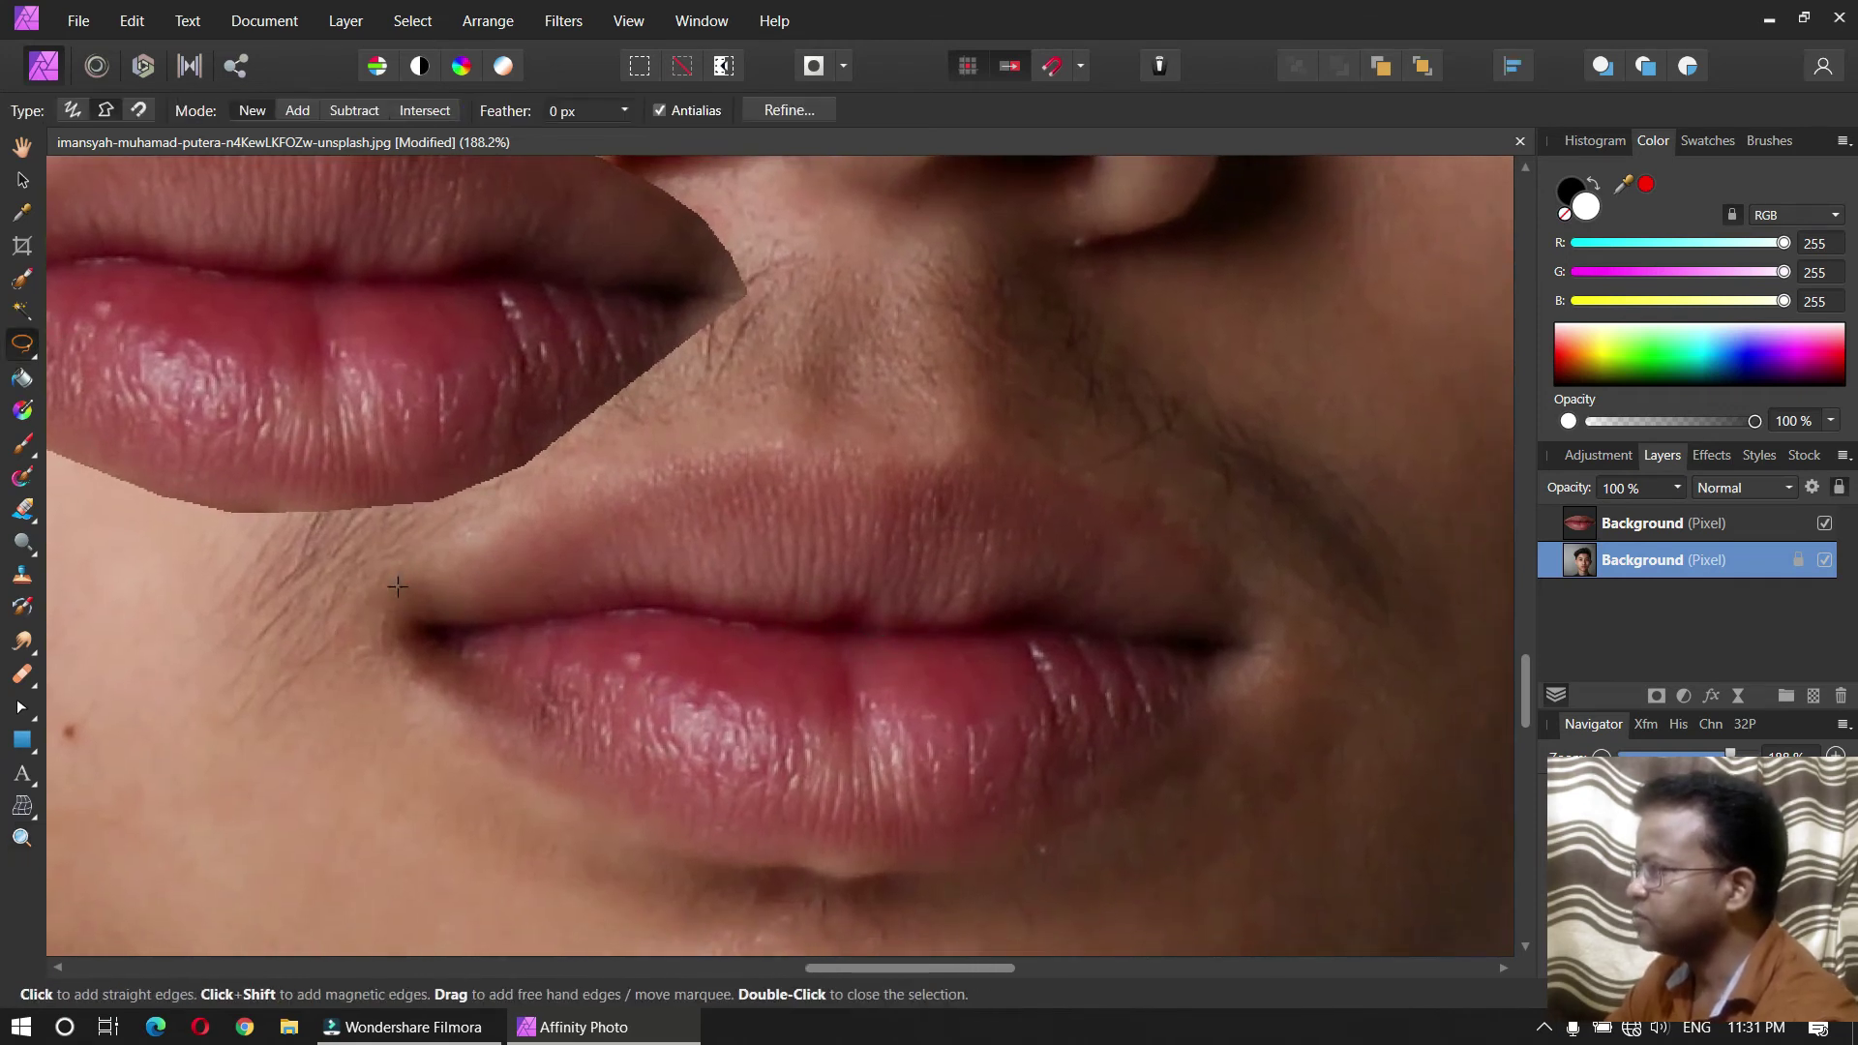
# Step: Outline the original mouth's upper lip point by point from the image-left corner to the image-right corner
pyautogui.click(392, 589)
pyautogui.click(512, 526)
pyautogui.click(608, 486)
pyautogui.click(708, 461)
pyautogui.click(792, 444)
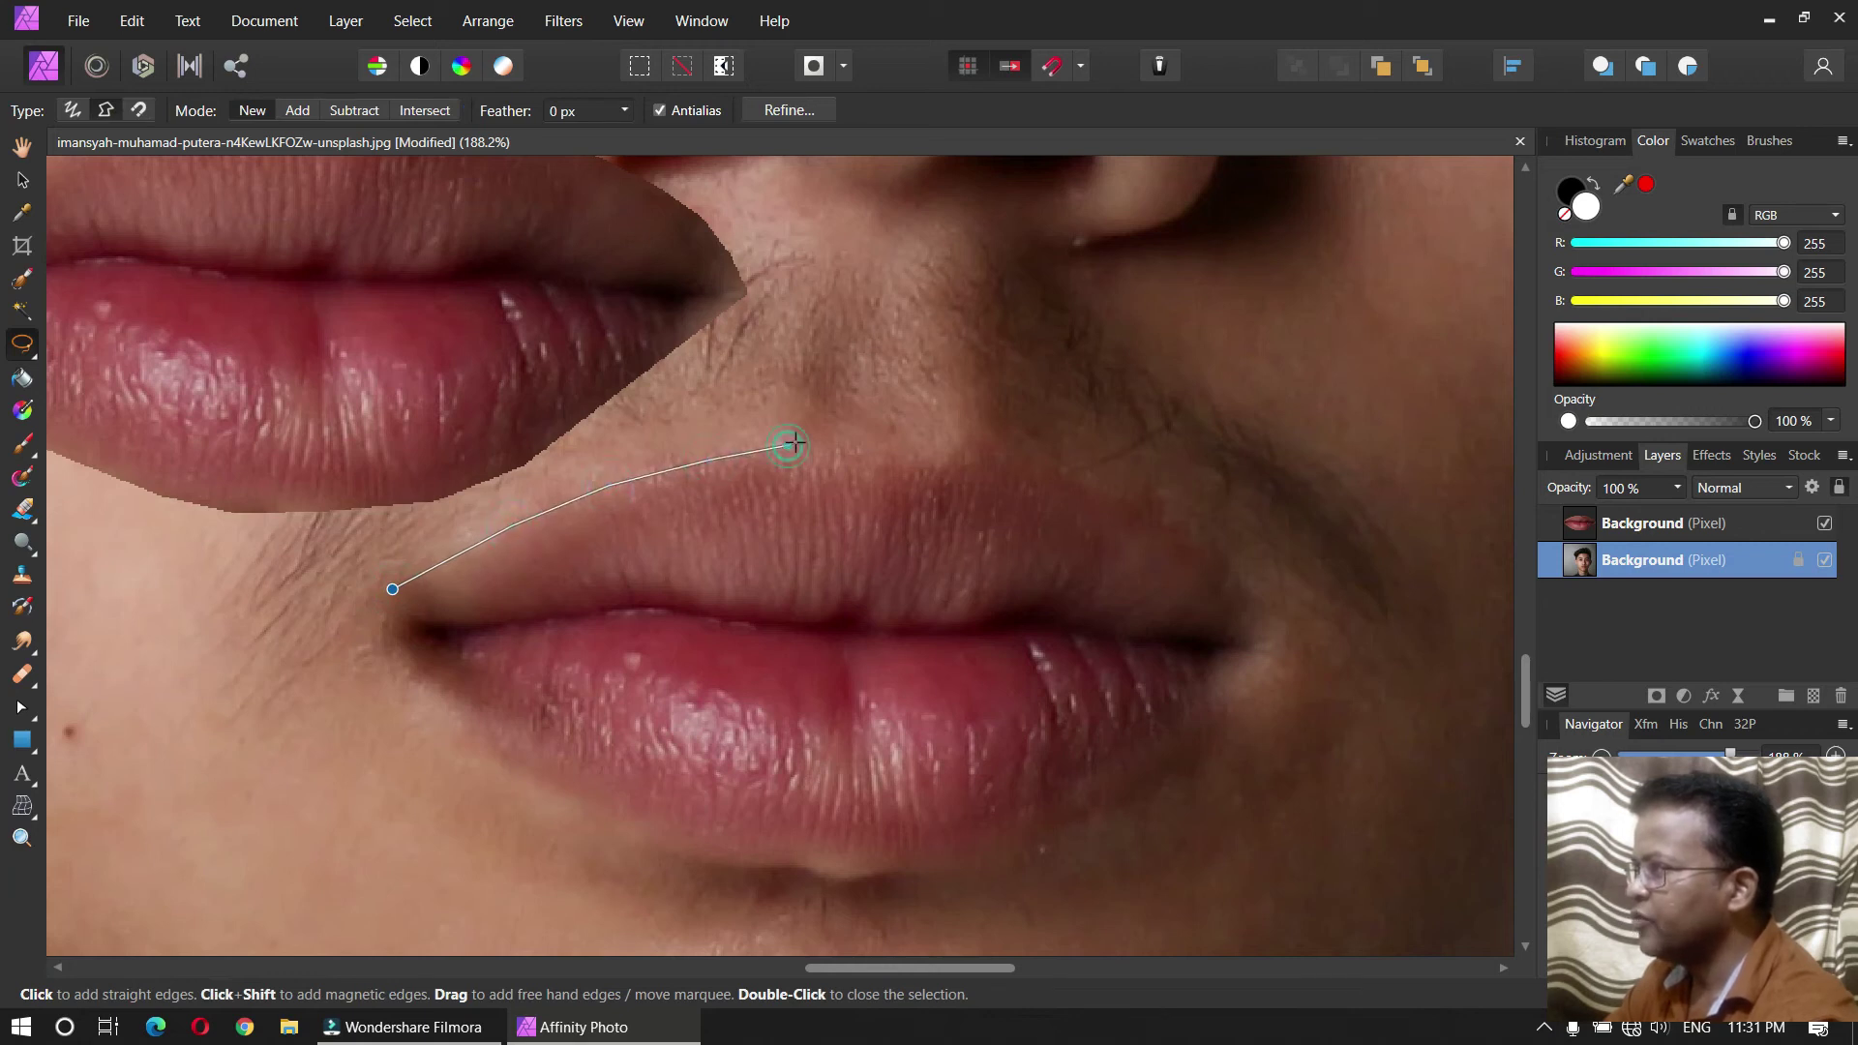
pyautogui.click(811, 444)
pyautogui.click(883, 470)
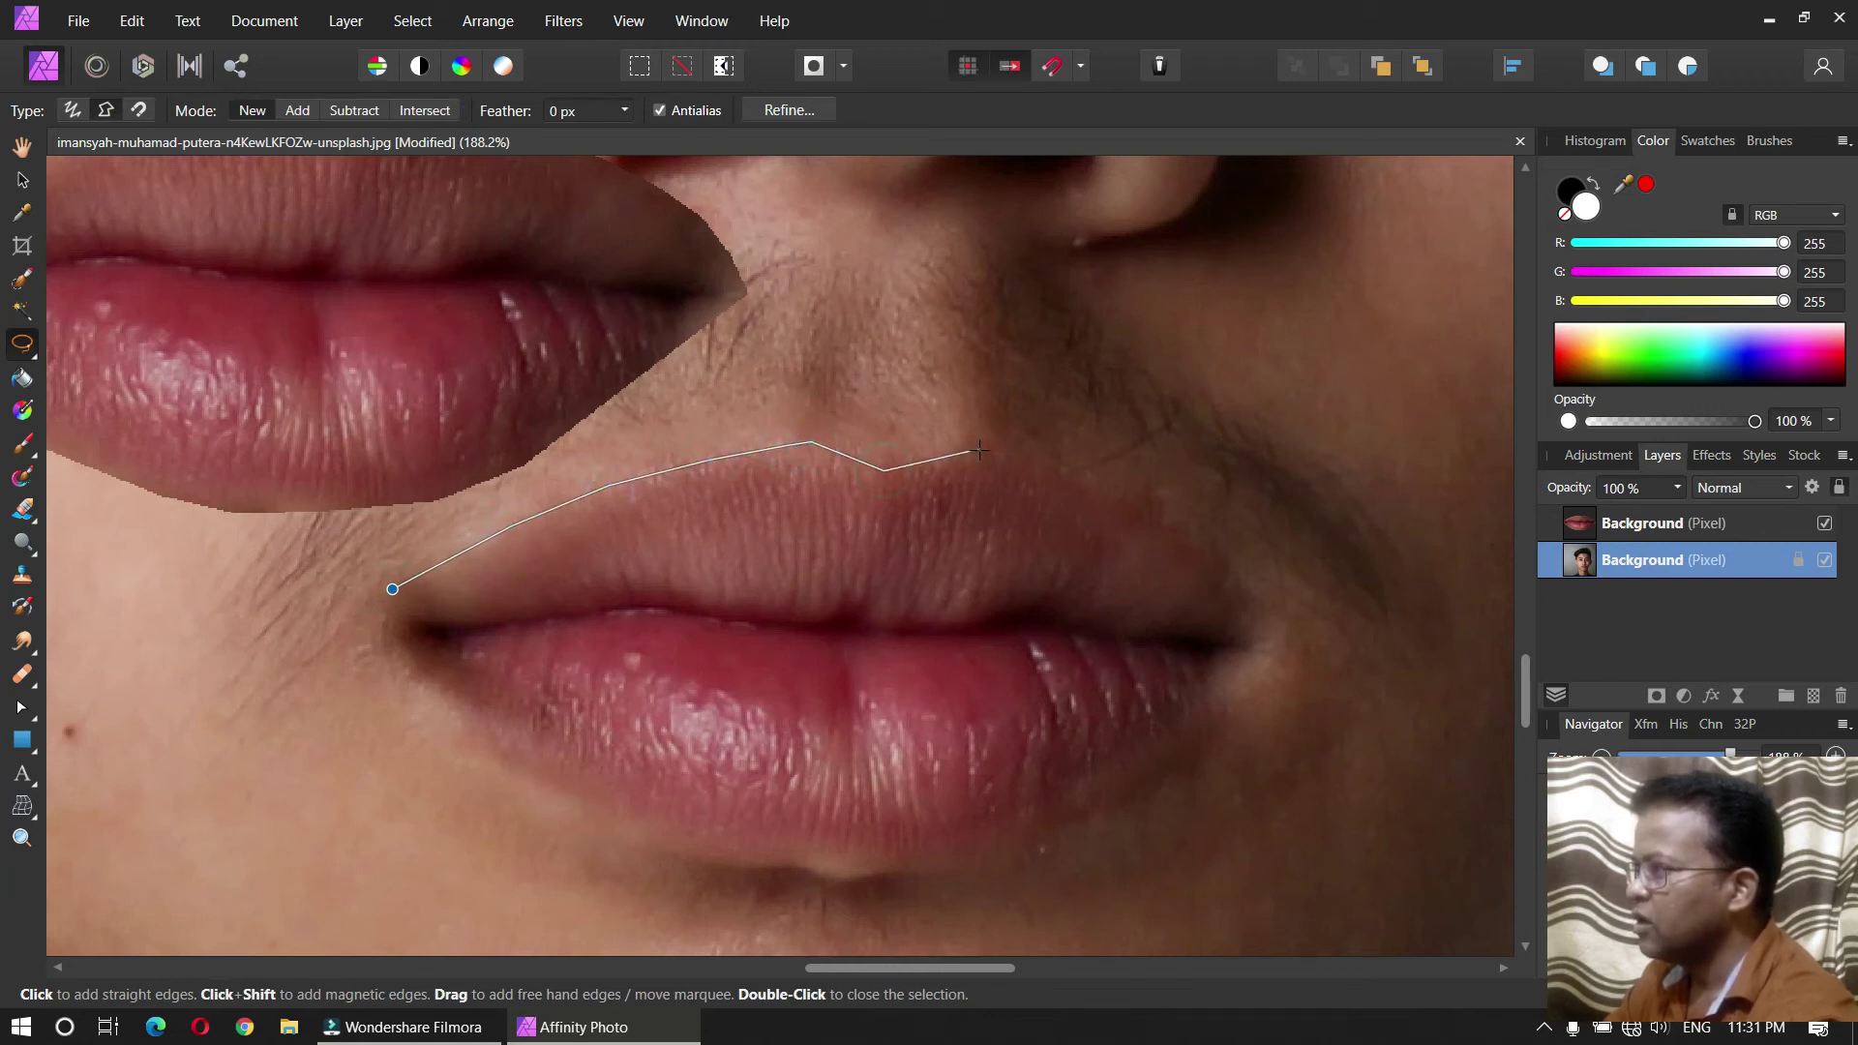
pyautogui.click(969, 453)
pyautogui.click(1096, 495)
pyautogui.click(1182, 542)
pyautogui.click(1231, 586)
pyautogui.click(1269, 637)
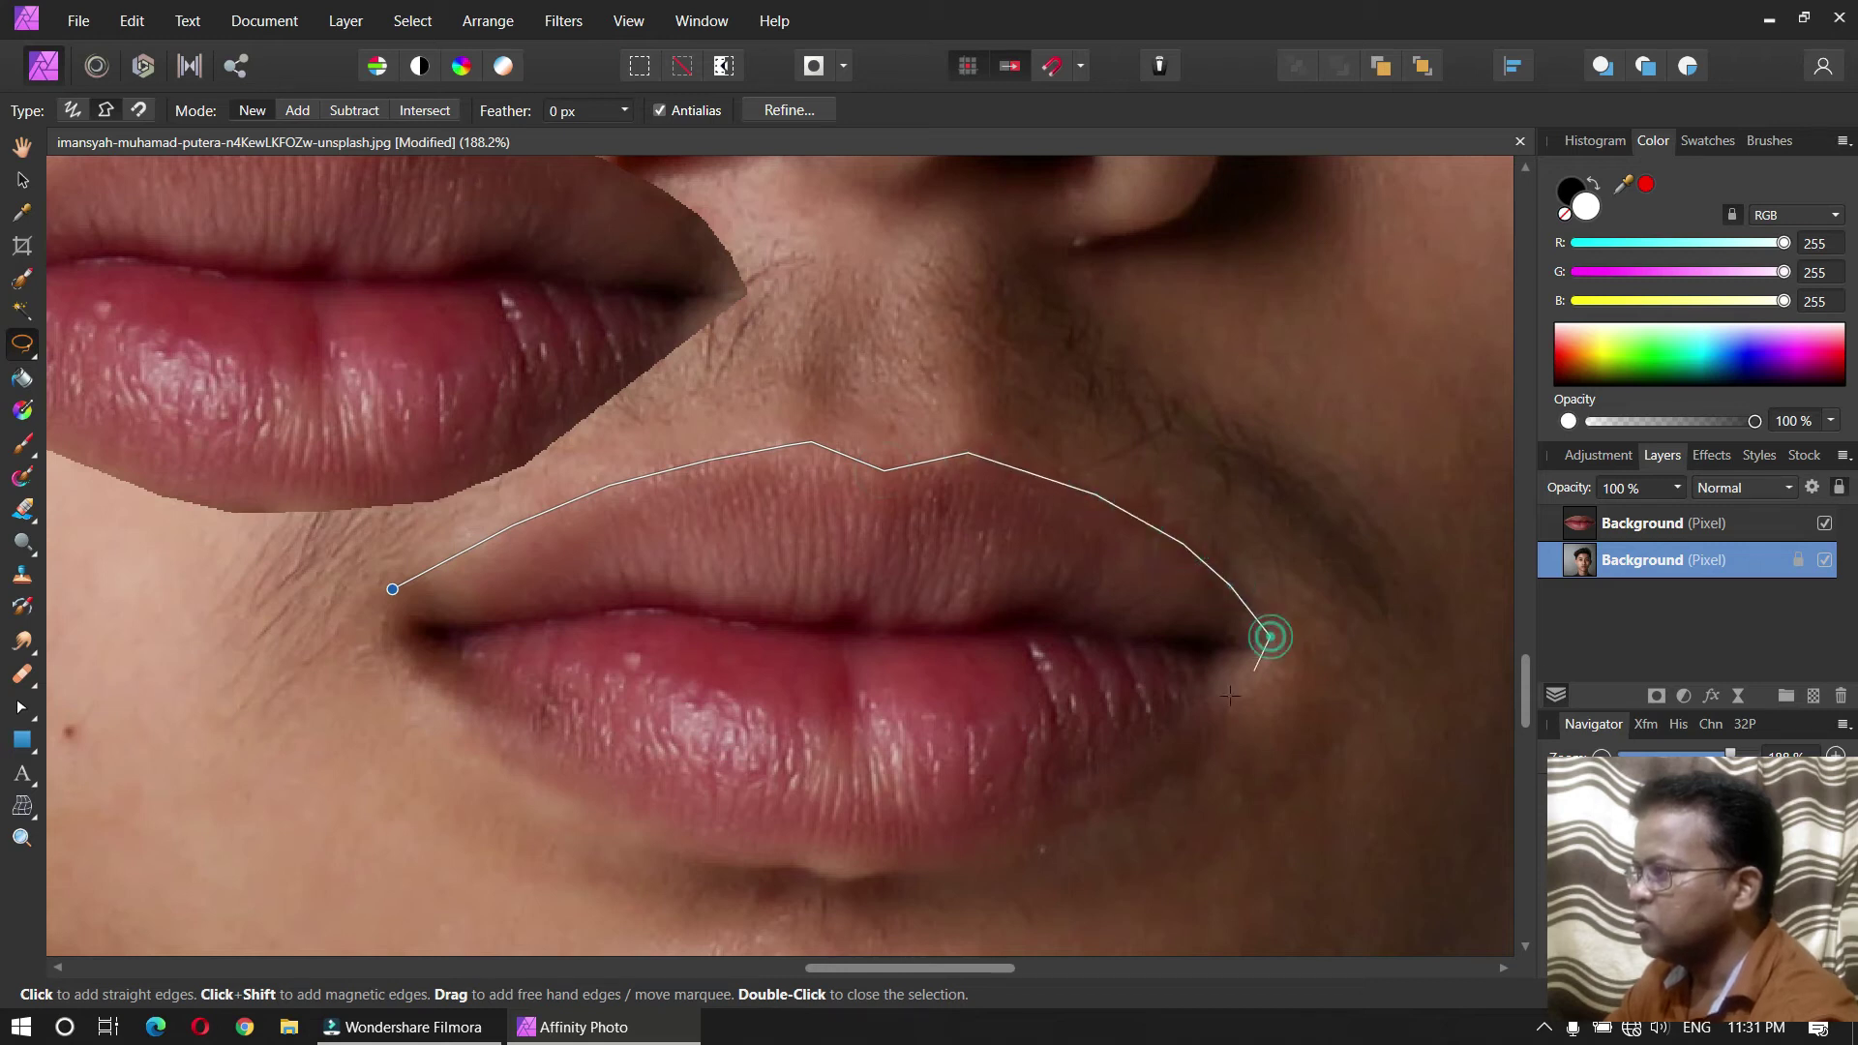
# Step: Continue the polygonal outline under the lower lip back to its starting point at the image-left mouth corner and close the selection
pyautogui.click(1183, 724)
pyautogui.click(1043, 823)
pyautogui.click(967, 849)
pyautogui.click(866, 855)
pyautogui.click(764, 859)
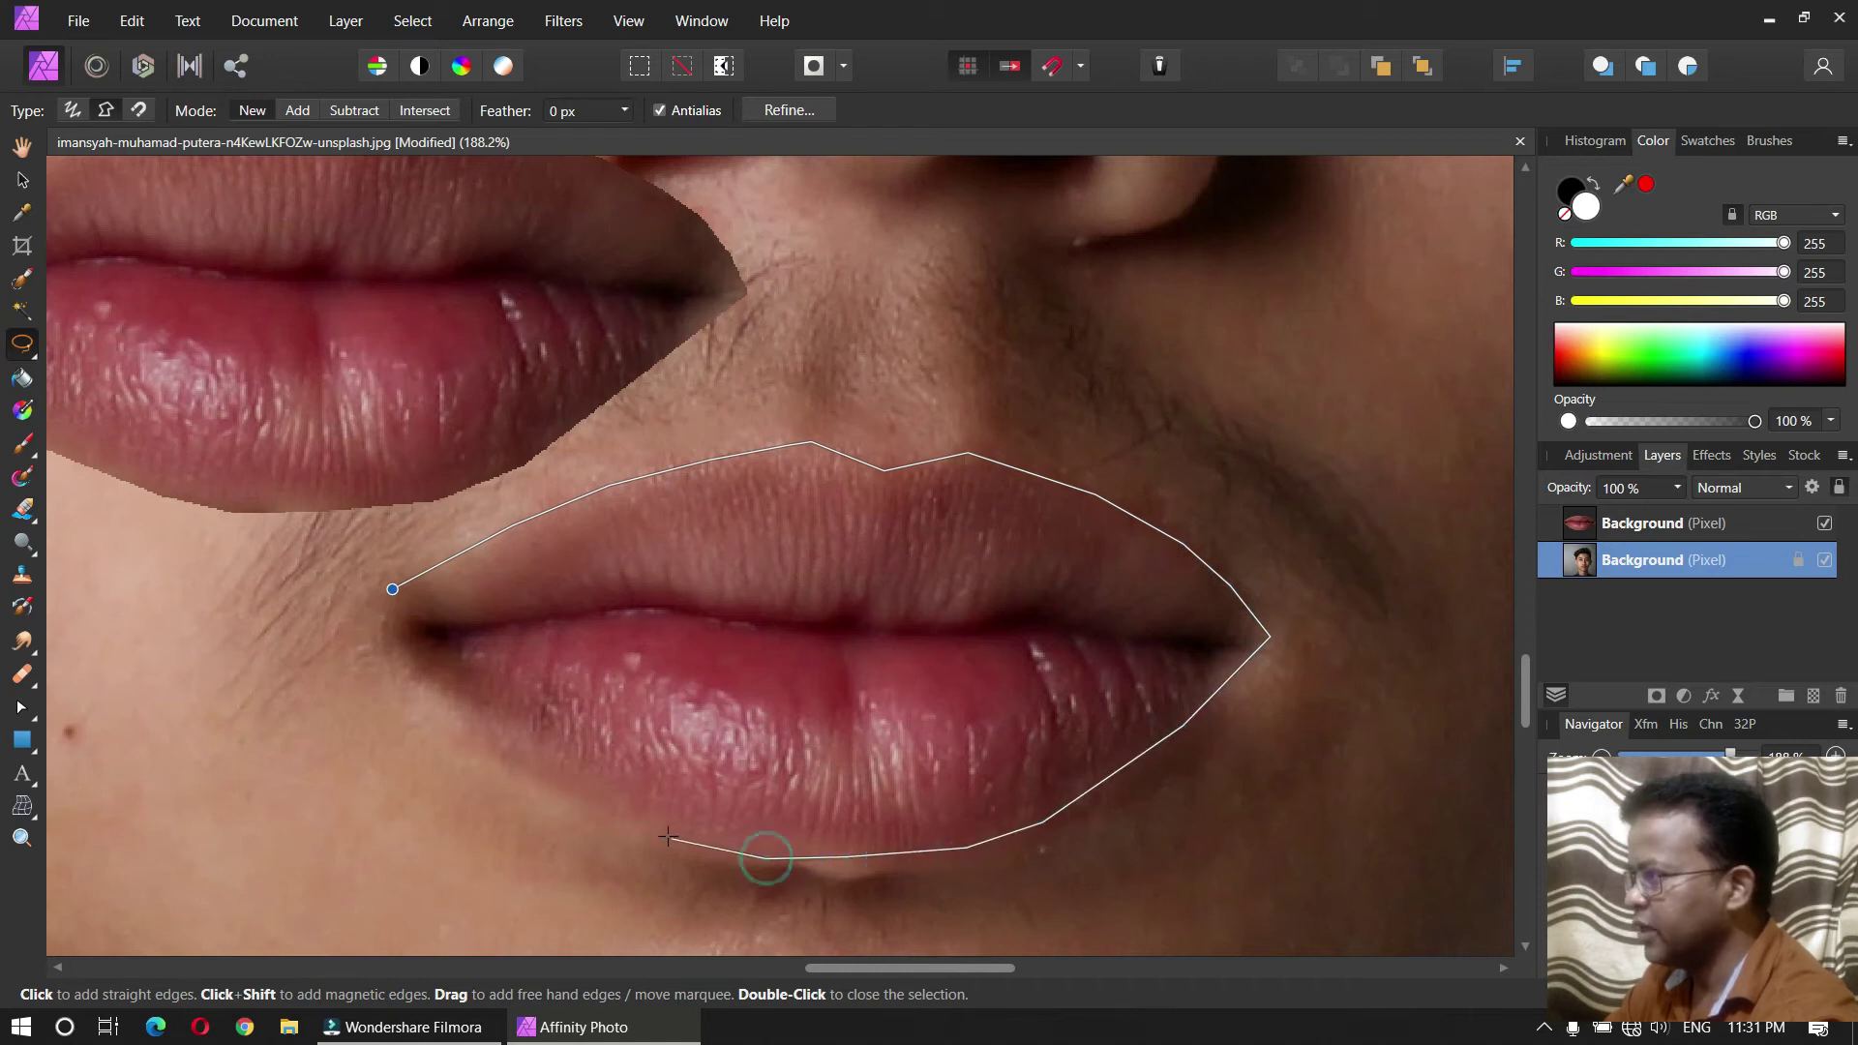
pyautogui.click(511, 759)
pyautogui.click(423, 678)
pyautogui.click(397, 631)
pyautogui.click(392, 589)
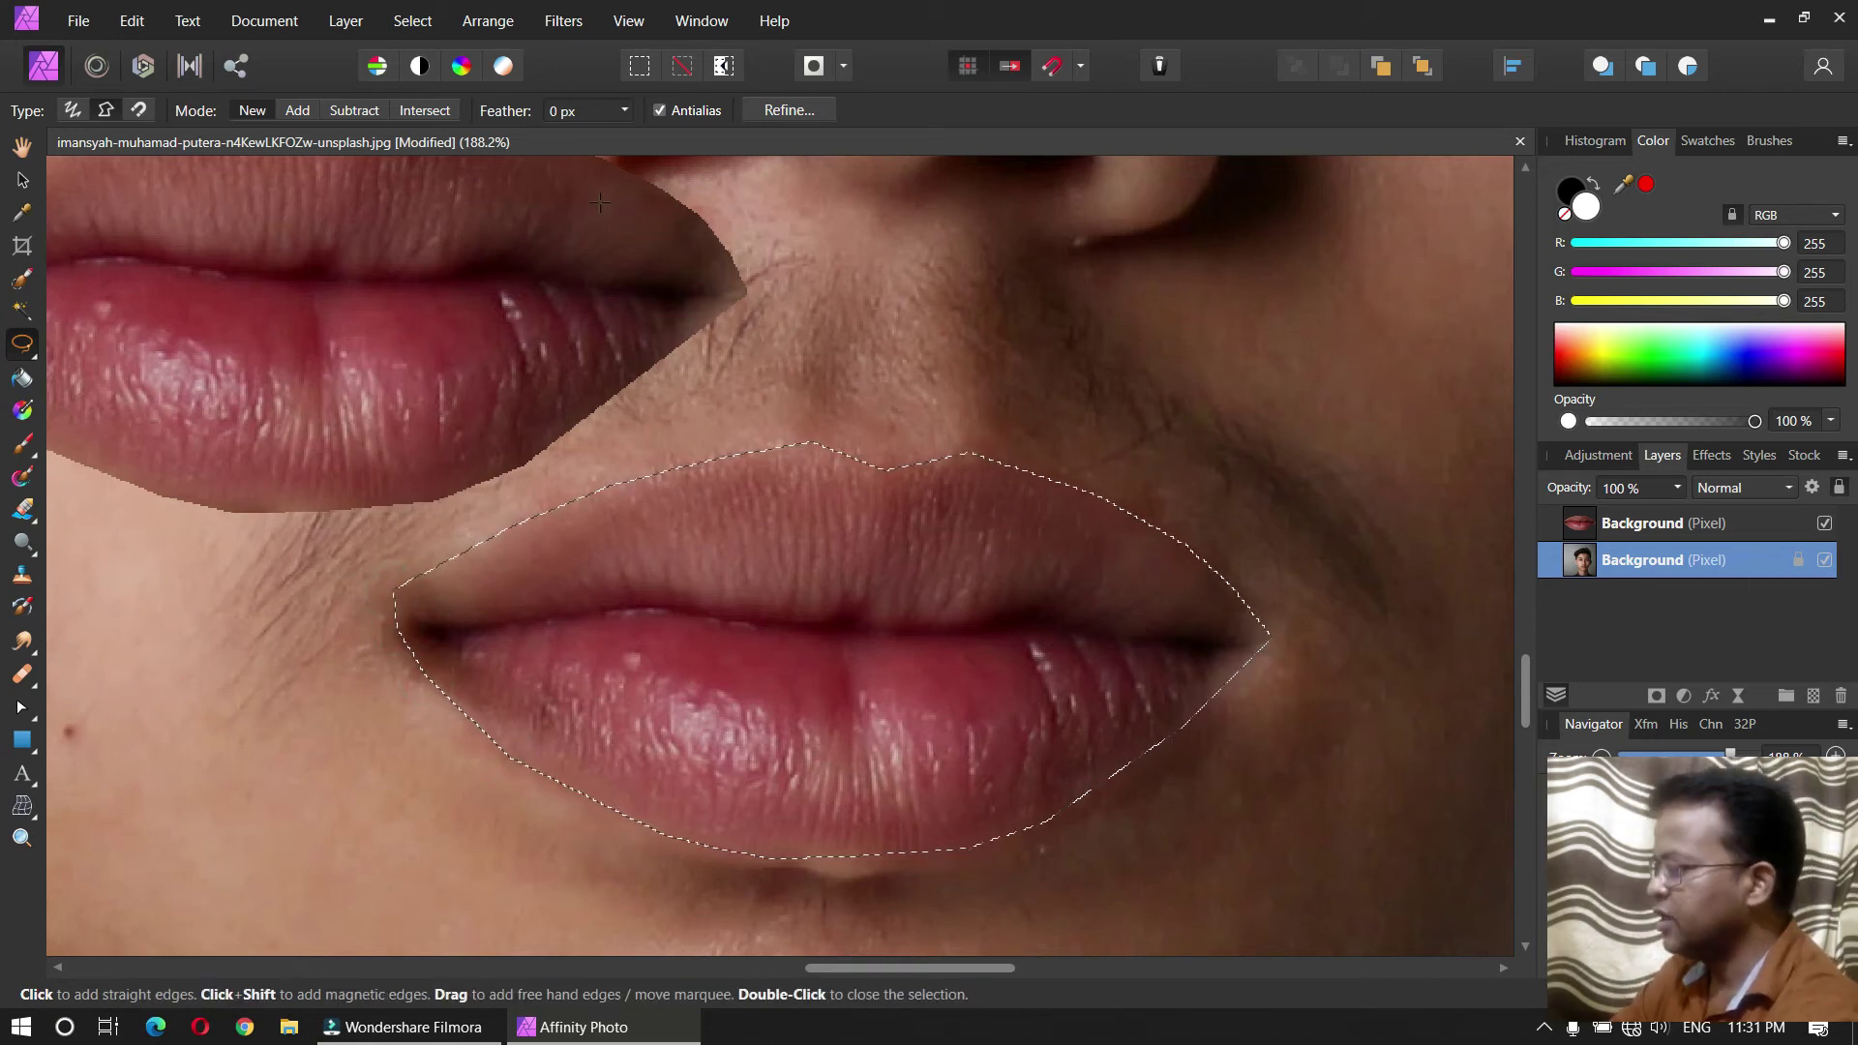
# Step: Duplicate the selected lips to a new layer, clear the selection, and move the copy onto the cheek beside the first lip copy
pyautogui.hotkey('ctrl', 'j')
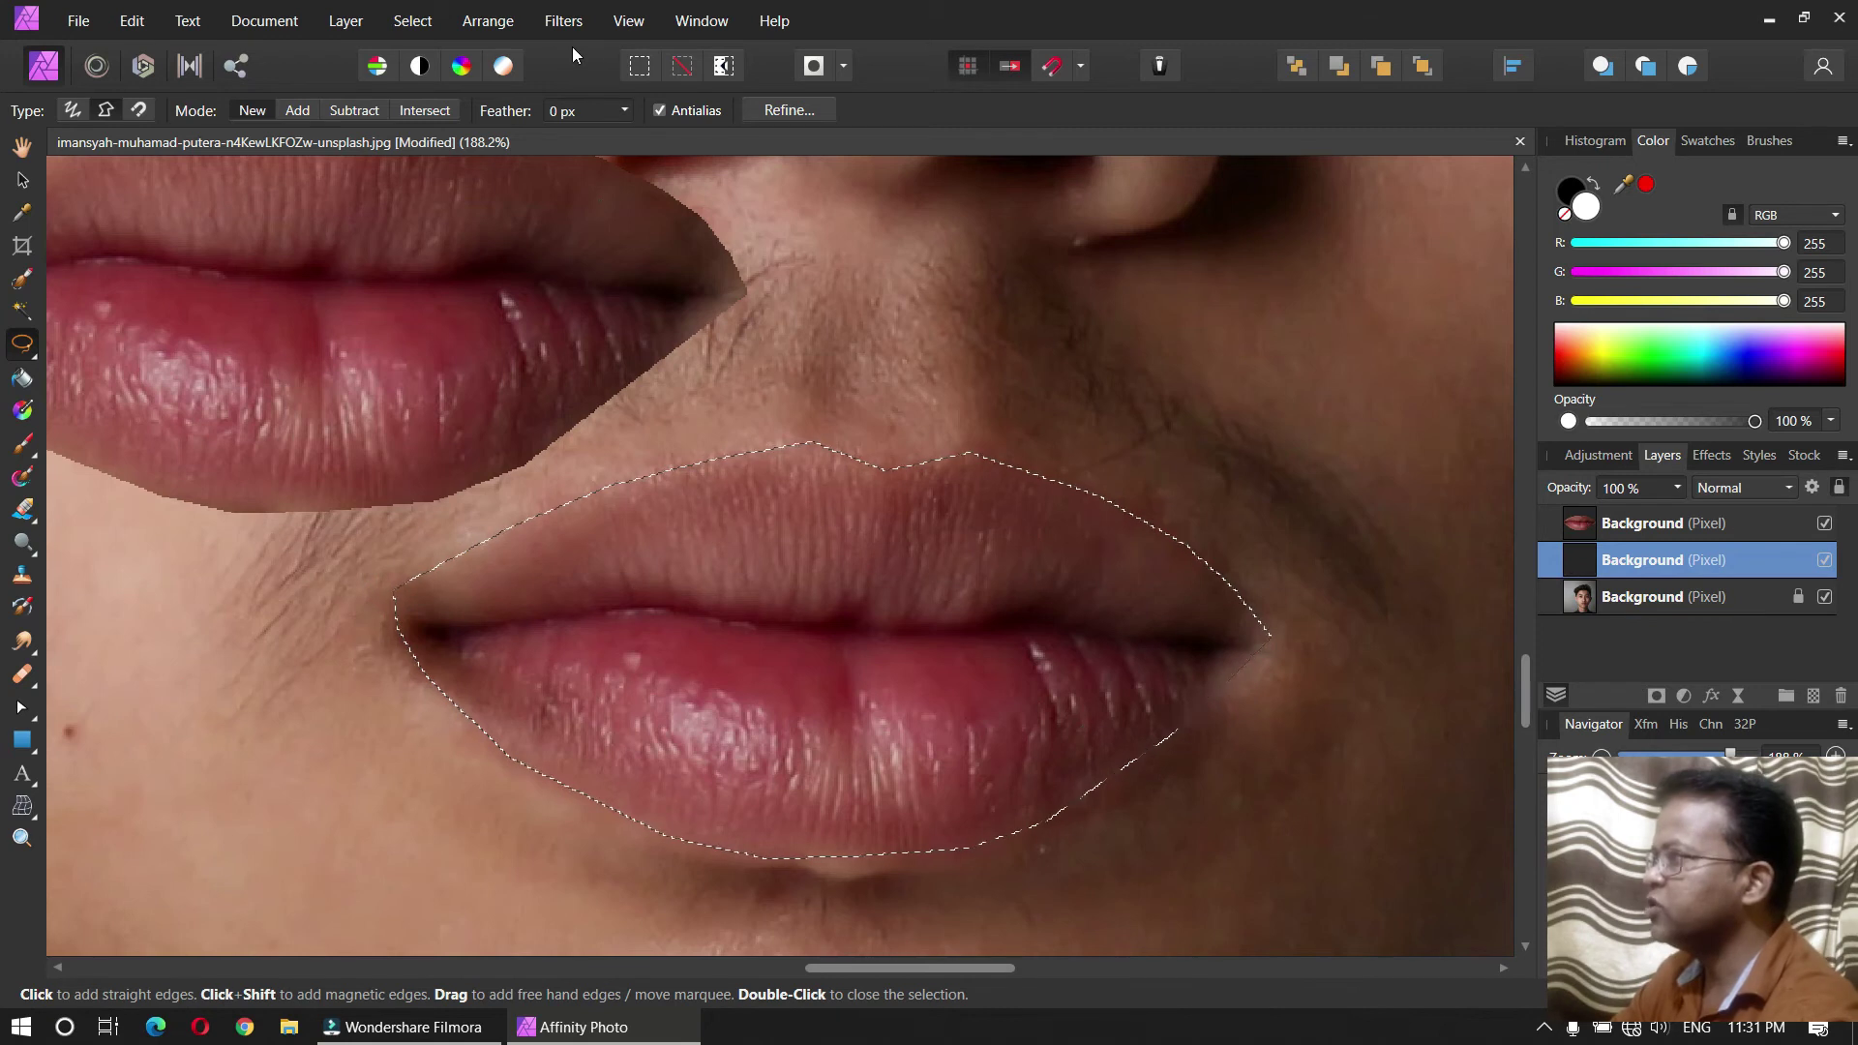
pyautogui.click(675, 68)
pyautogui.moveTo(839, 471); pyautogui.dragTo(1095, 632)
pyautogui.press('v')
pyautogui.moveTo(871, 756); pyautogui.dragTo(266, 358)
# Step: Move the antialiased lip copy up and to the image's left so its edge shows beside the first copy's edge
pyautogui.press('z')
pyautogui.moveTo(195, 281); pyautogui.dragTo(696, 278)
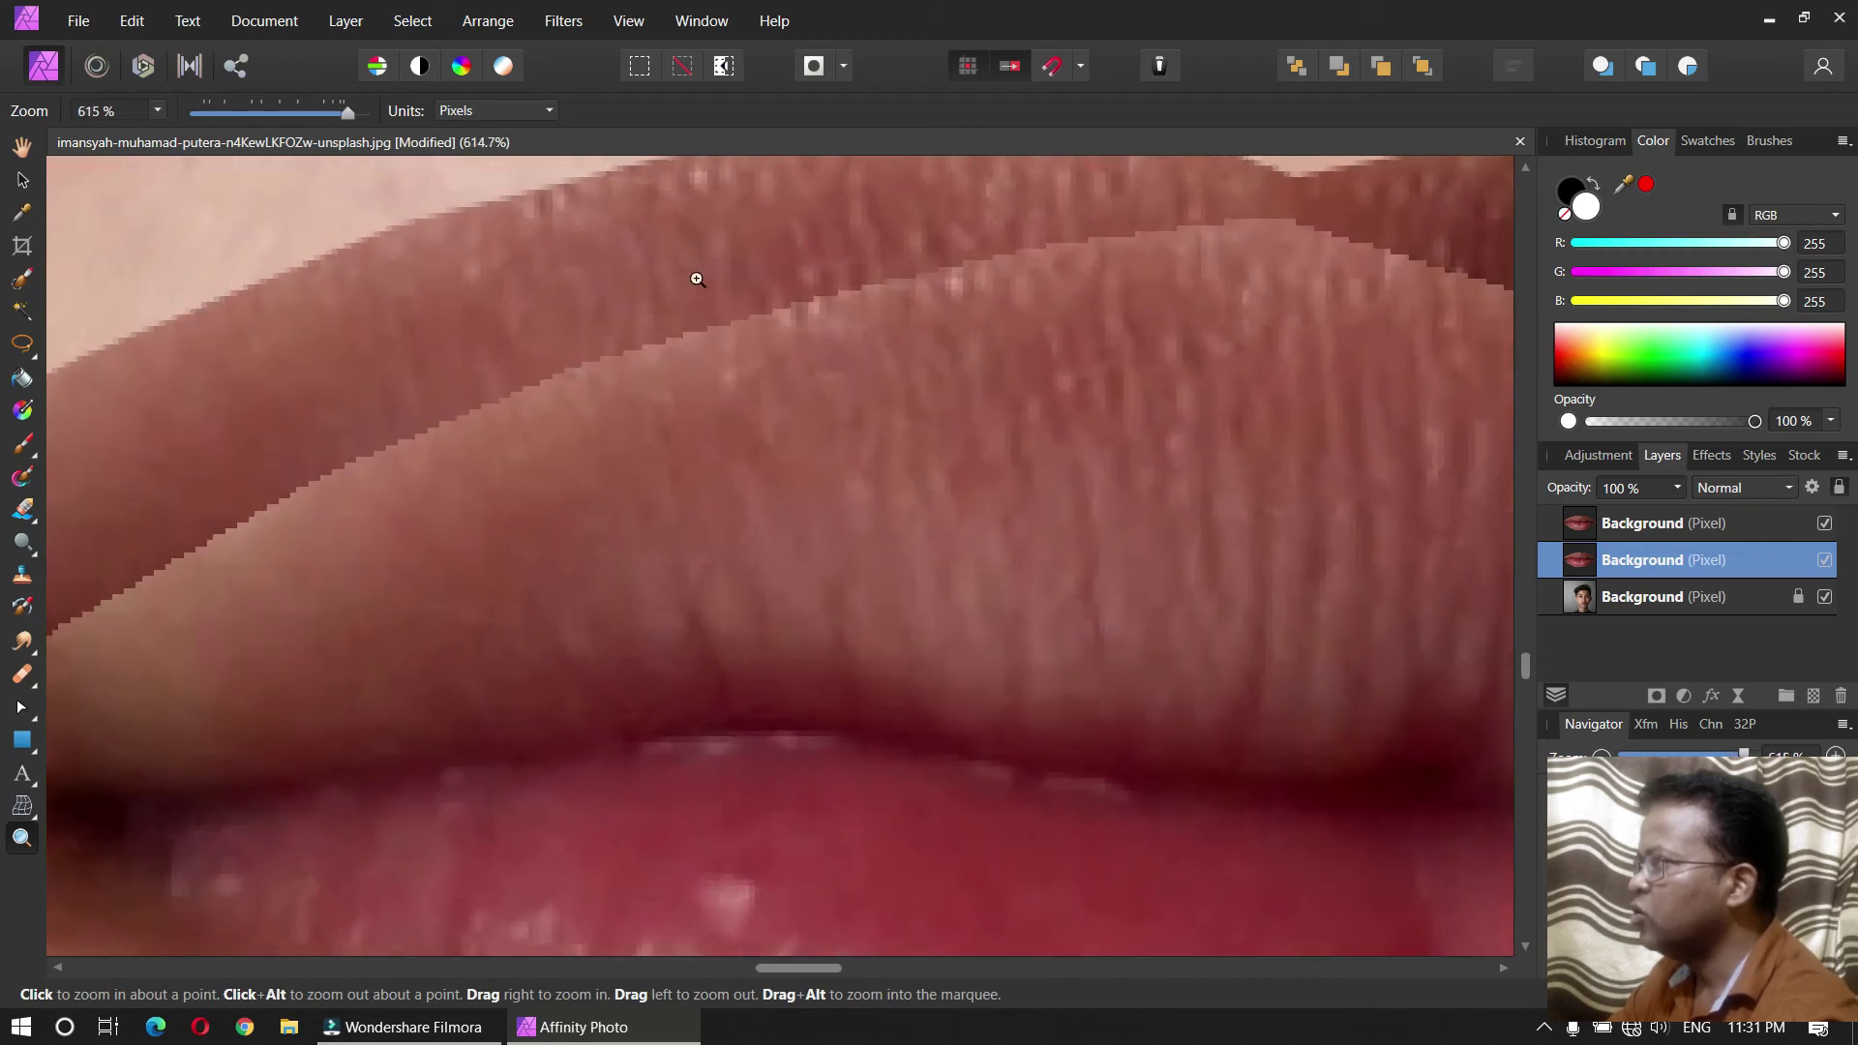
pyautogui.moveTo(518, 288); pyautogui.dragTo(726, 548)
pyautogui.press('v')
pyautogui.moveTo(427, 543); pyautogui.dragTo(274, 639)
pyautogui.press('z')
pyautogui.moveTo(1034, 531); pyautogui.dragTo(586, 660)
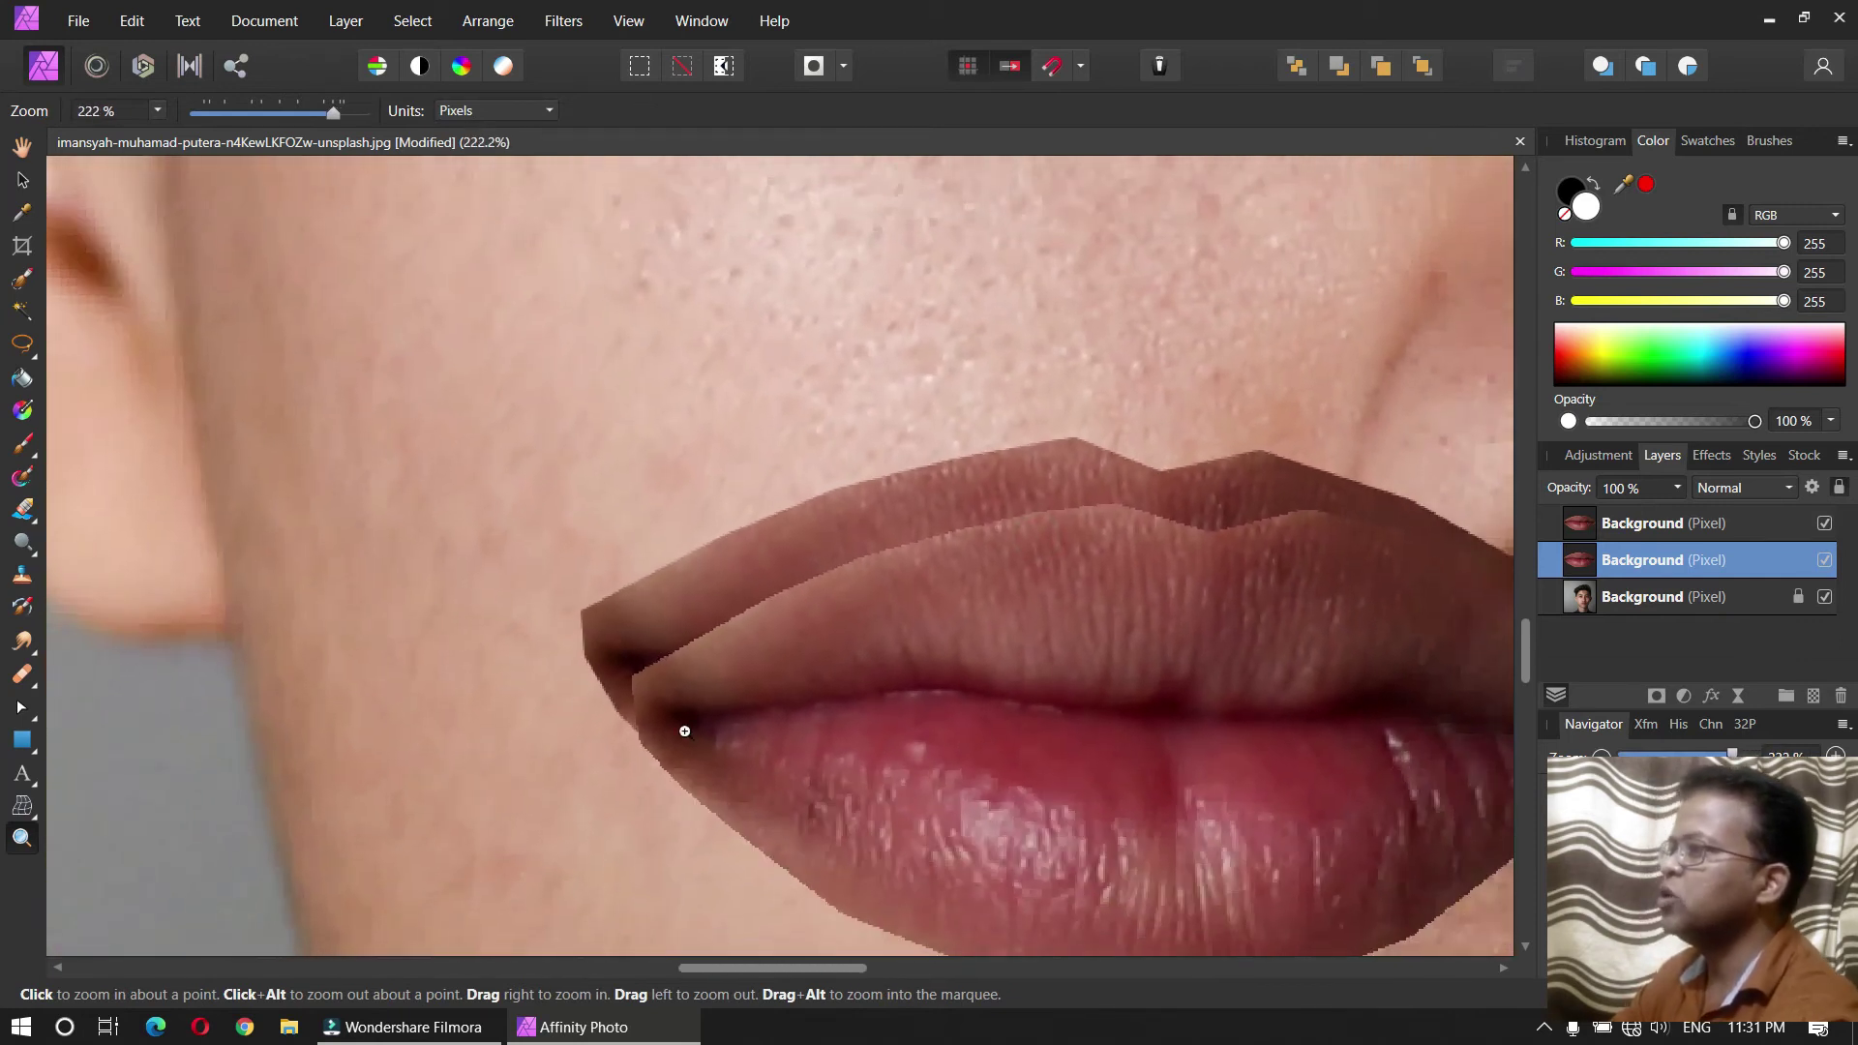
# Step: Move the first lip copy down and to the image's left, and compare its edge with the antialiased copy's edge up close
pyautogui.press('v')
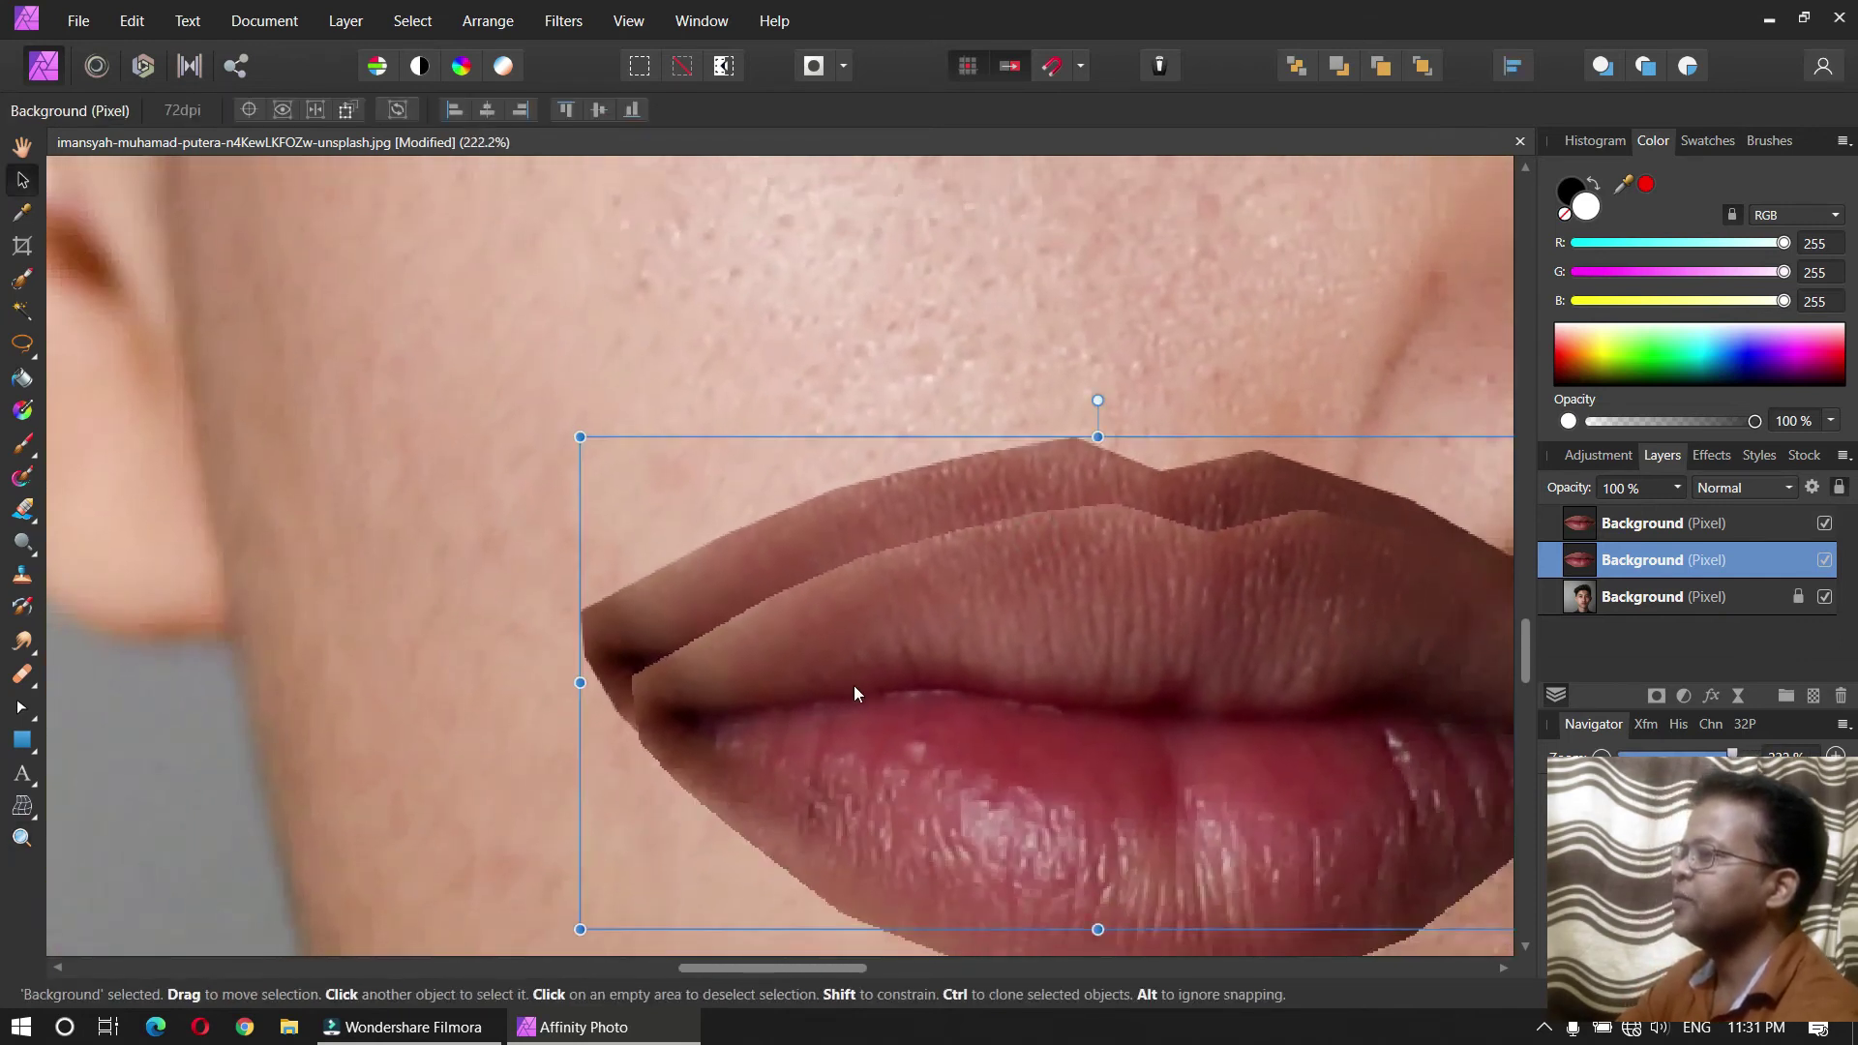
pyautogui.click(1757, 523)
pyautogui.moveTo(970, 726); pyautogui.dragTo(617, 780)
pyautogui.press('z')
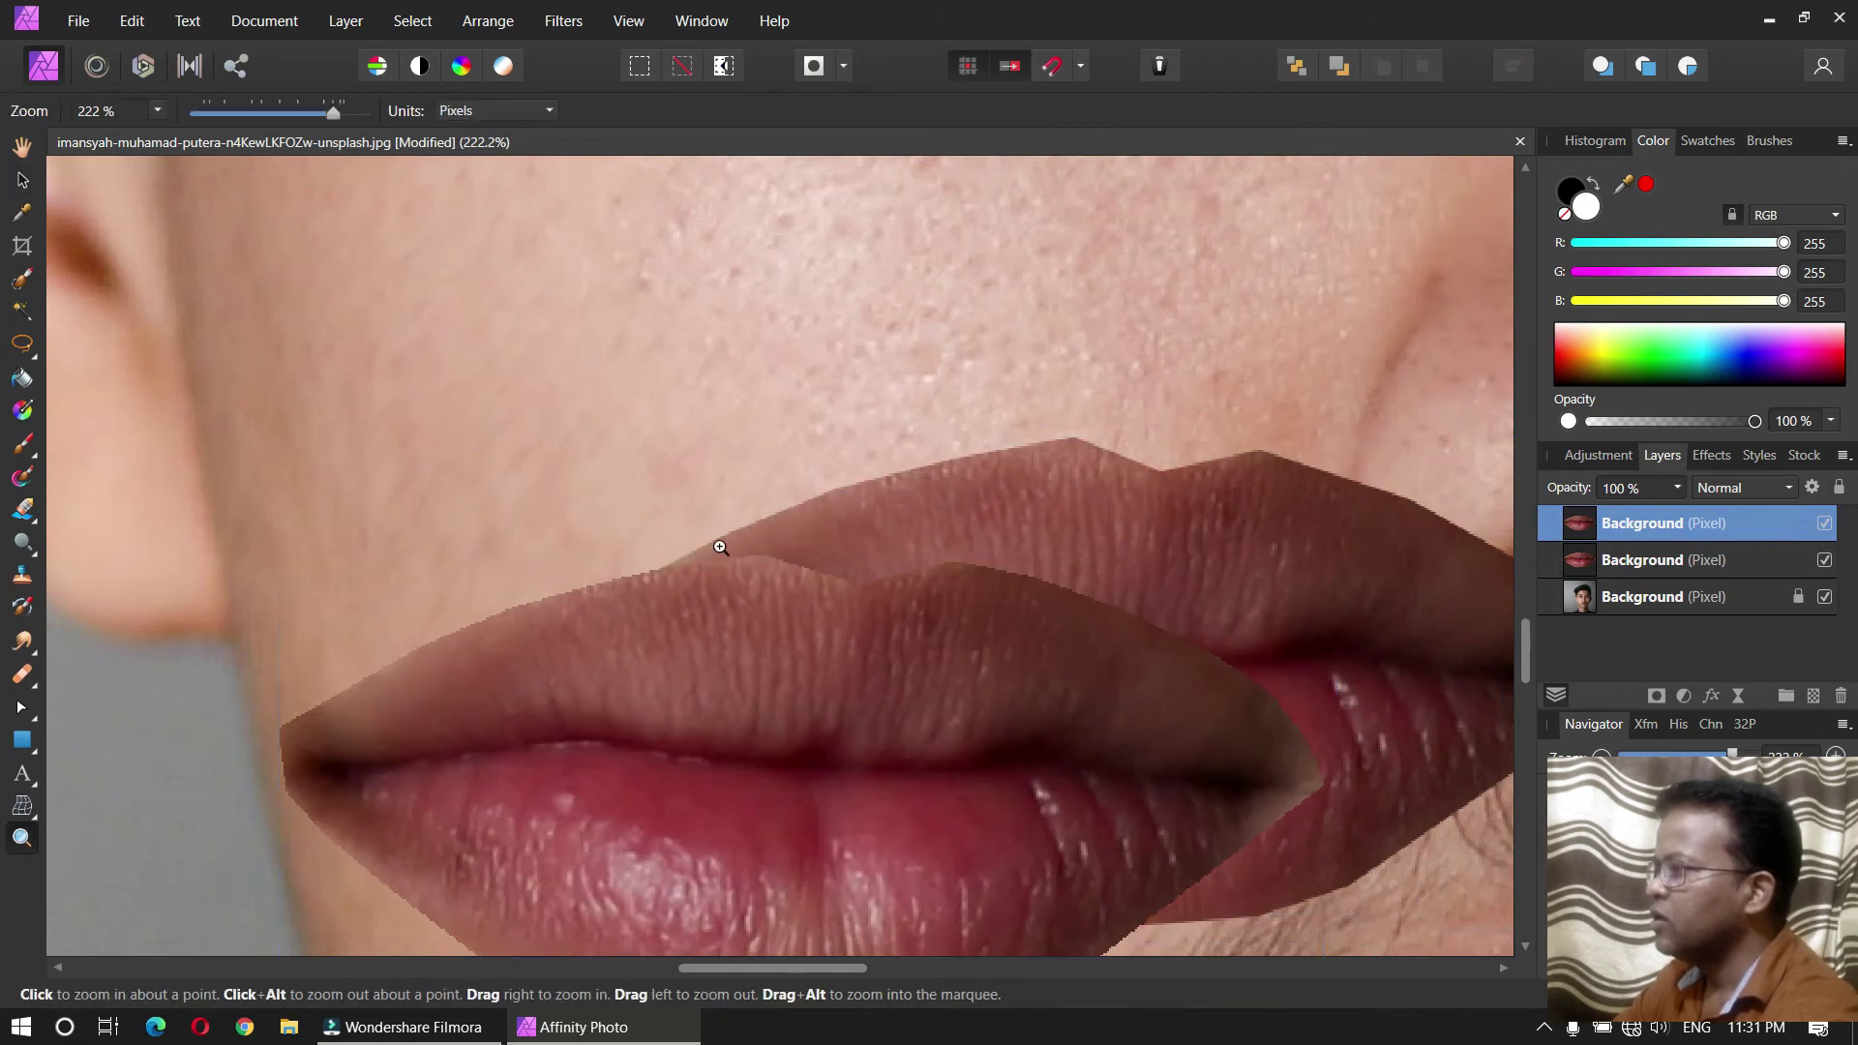
pyautogui.click(774, 490)
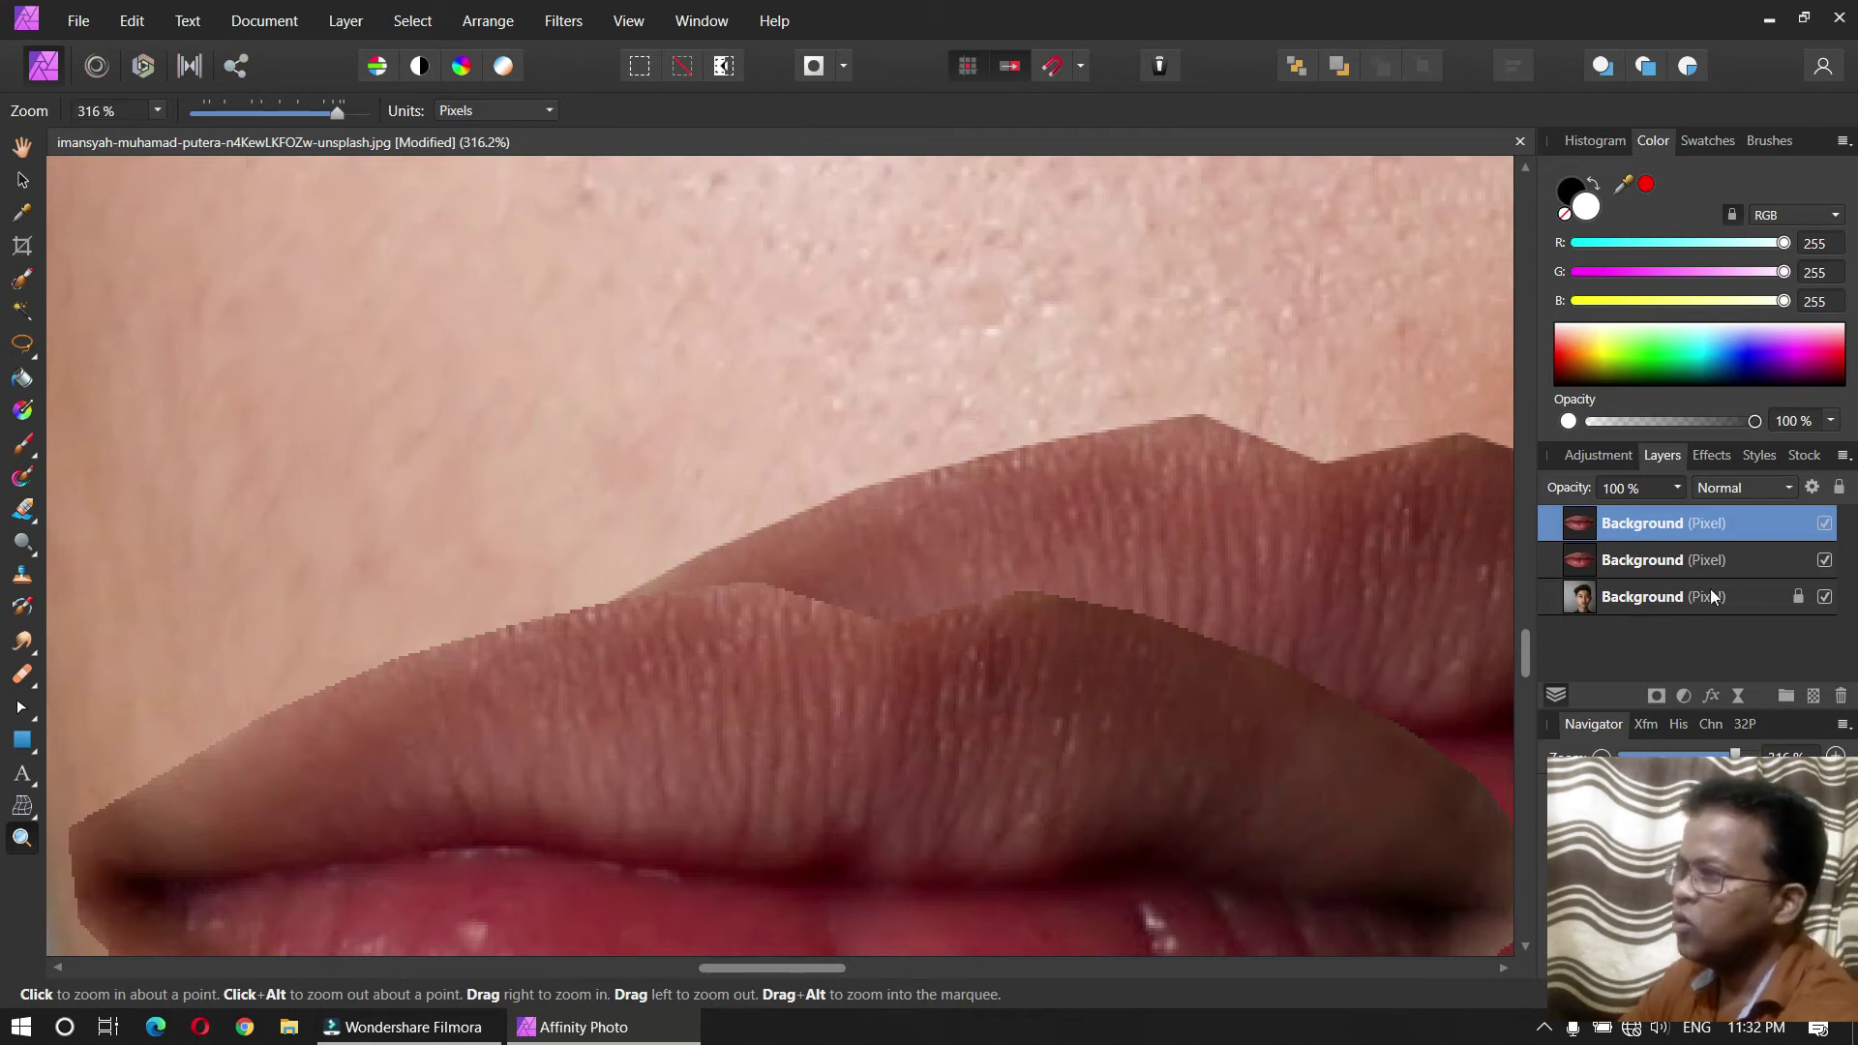
# Step: Delete both lip copy layers and return to the Freehand Selection Tool
pyautogui.keyDown('shift'); pyautogui.click(1754, 568); pyautogui.keyUp('shift')
pyautogui.click(1841, 698)
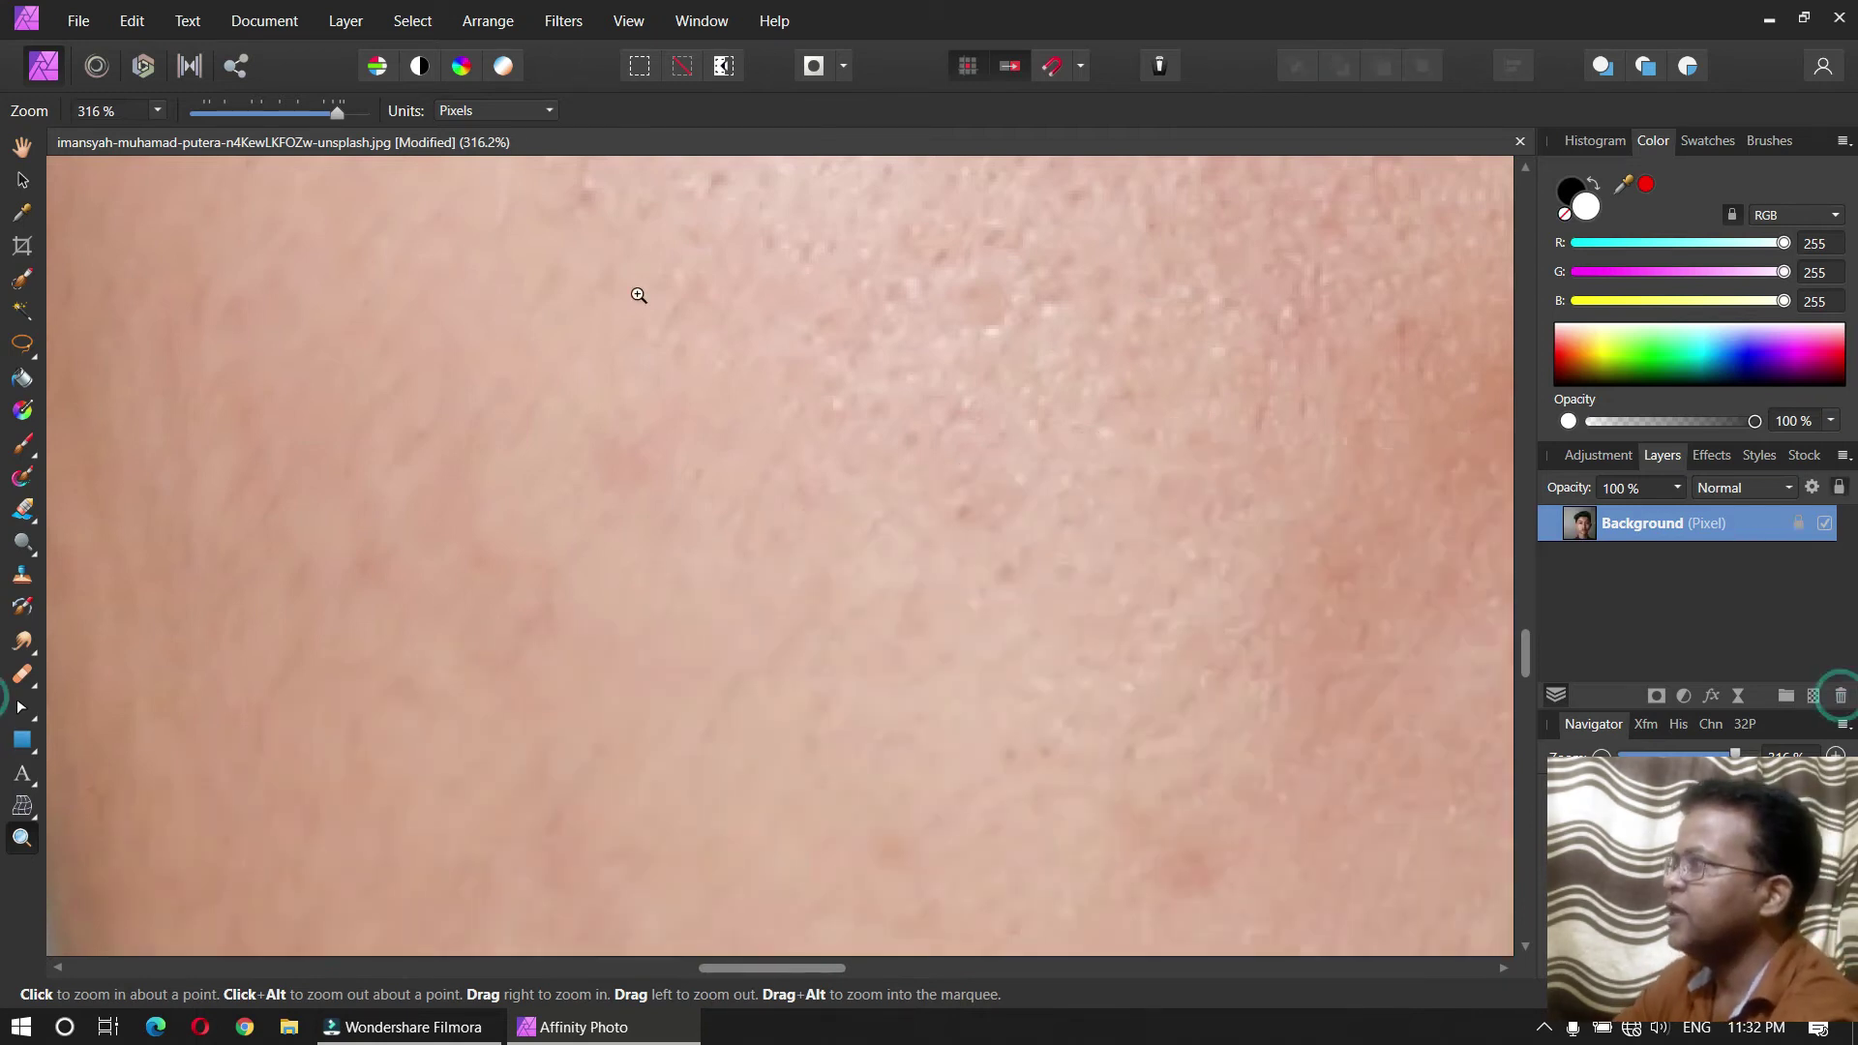
pyautogui.click(21, 347)
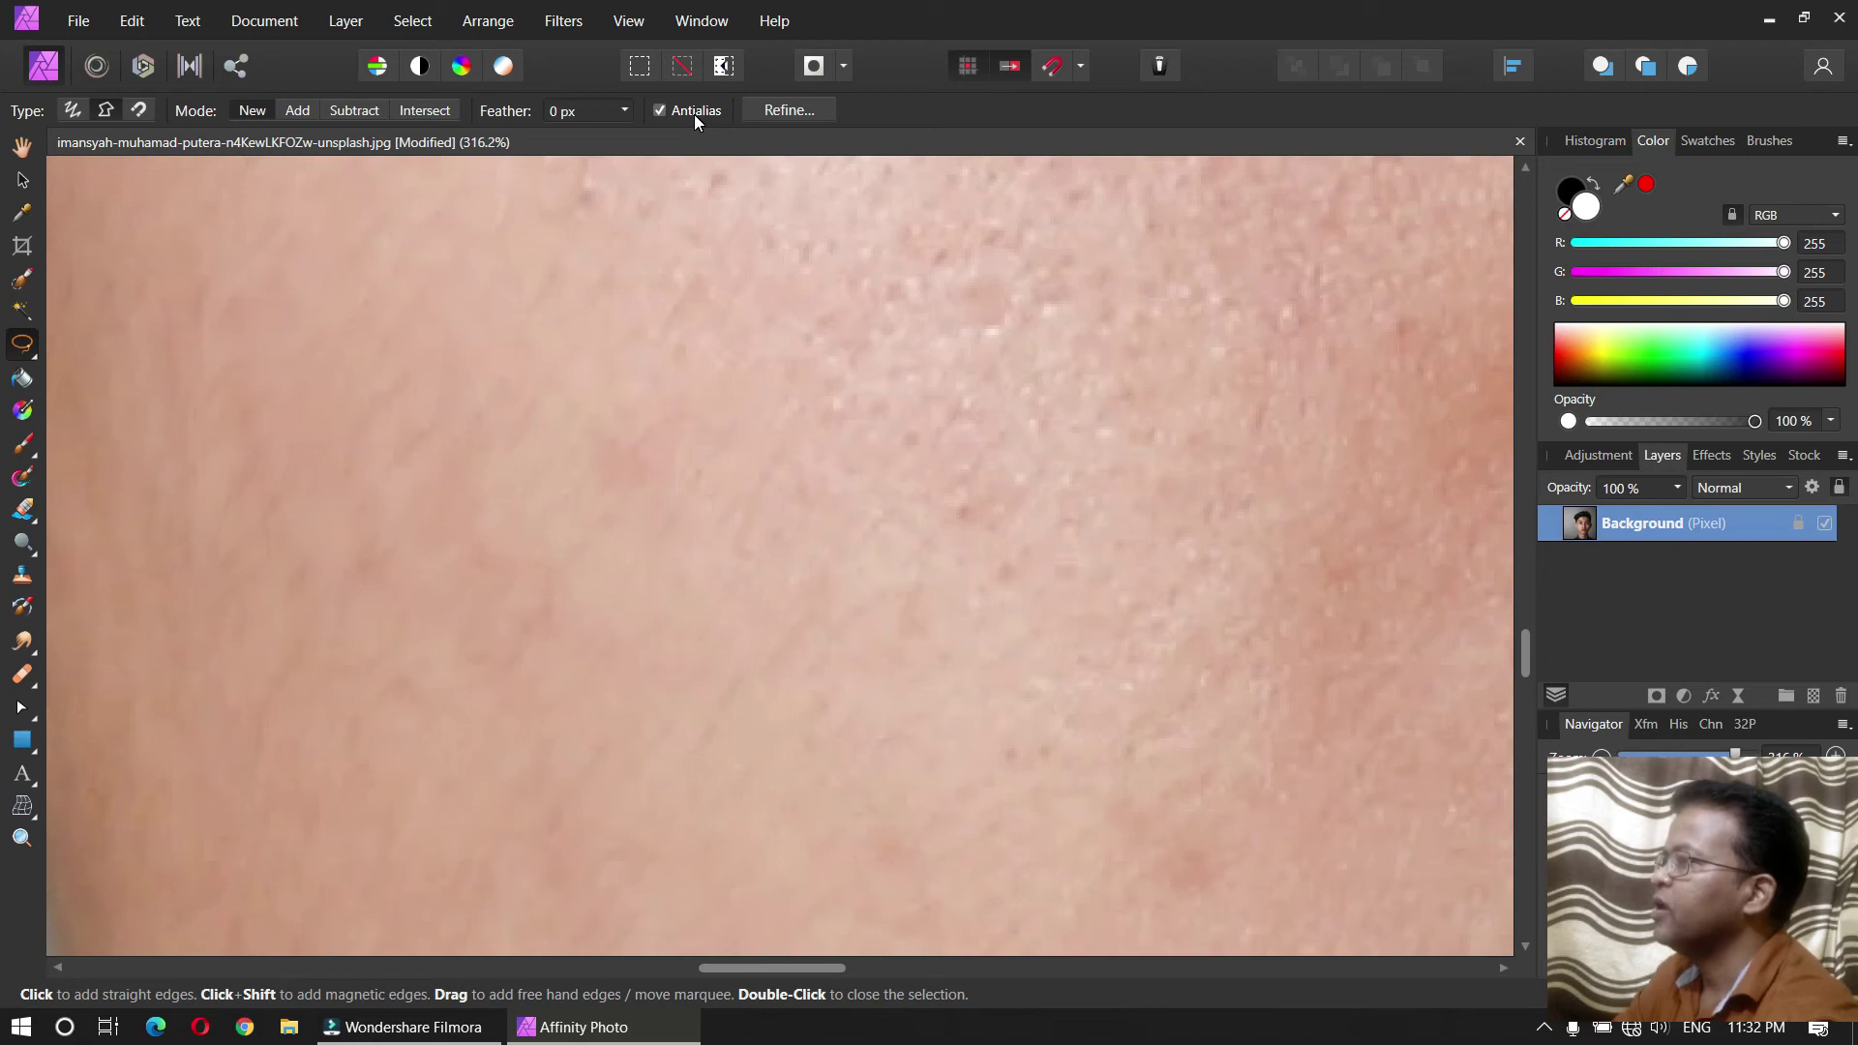
# Step: Examine the portrait as a whole and at 100% magnification
pyautogui.press('z')
pyautogui.moveTo(1019, 416); pyautogui.dragTo(406, 499)
pyautogui.moveTo(1087, 397); pyautogui.dragTo(633, 509)
pyautogui.moveTo(1149, 448); pyautogui.dragTo(812, 532)
pyautogui.moveTo(1218, 476); pyautogui.dragTo(1043, 529)
pyautogui.moveTo(1199, 429); pyautogui.dragTo(369, 572)
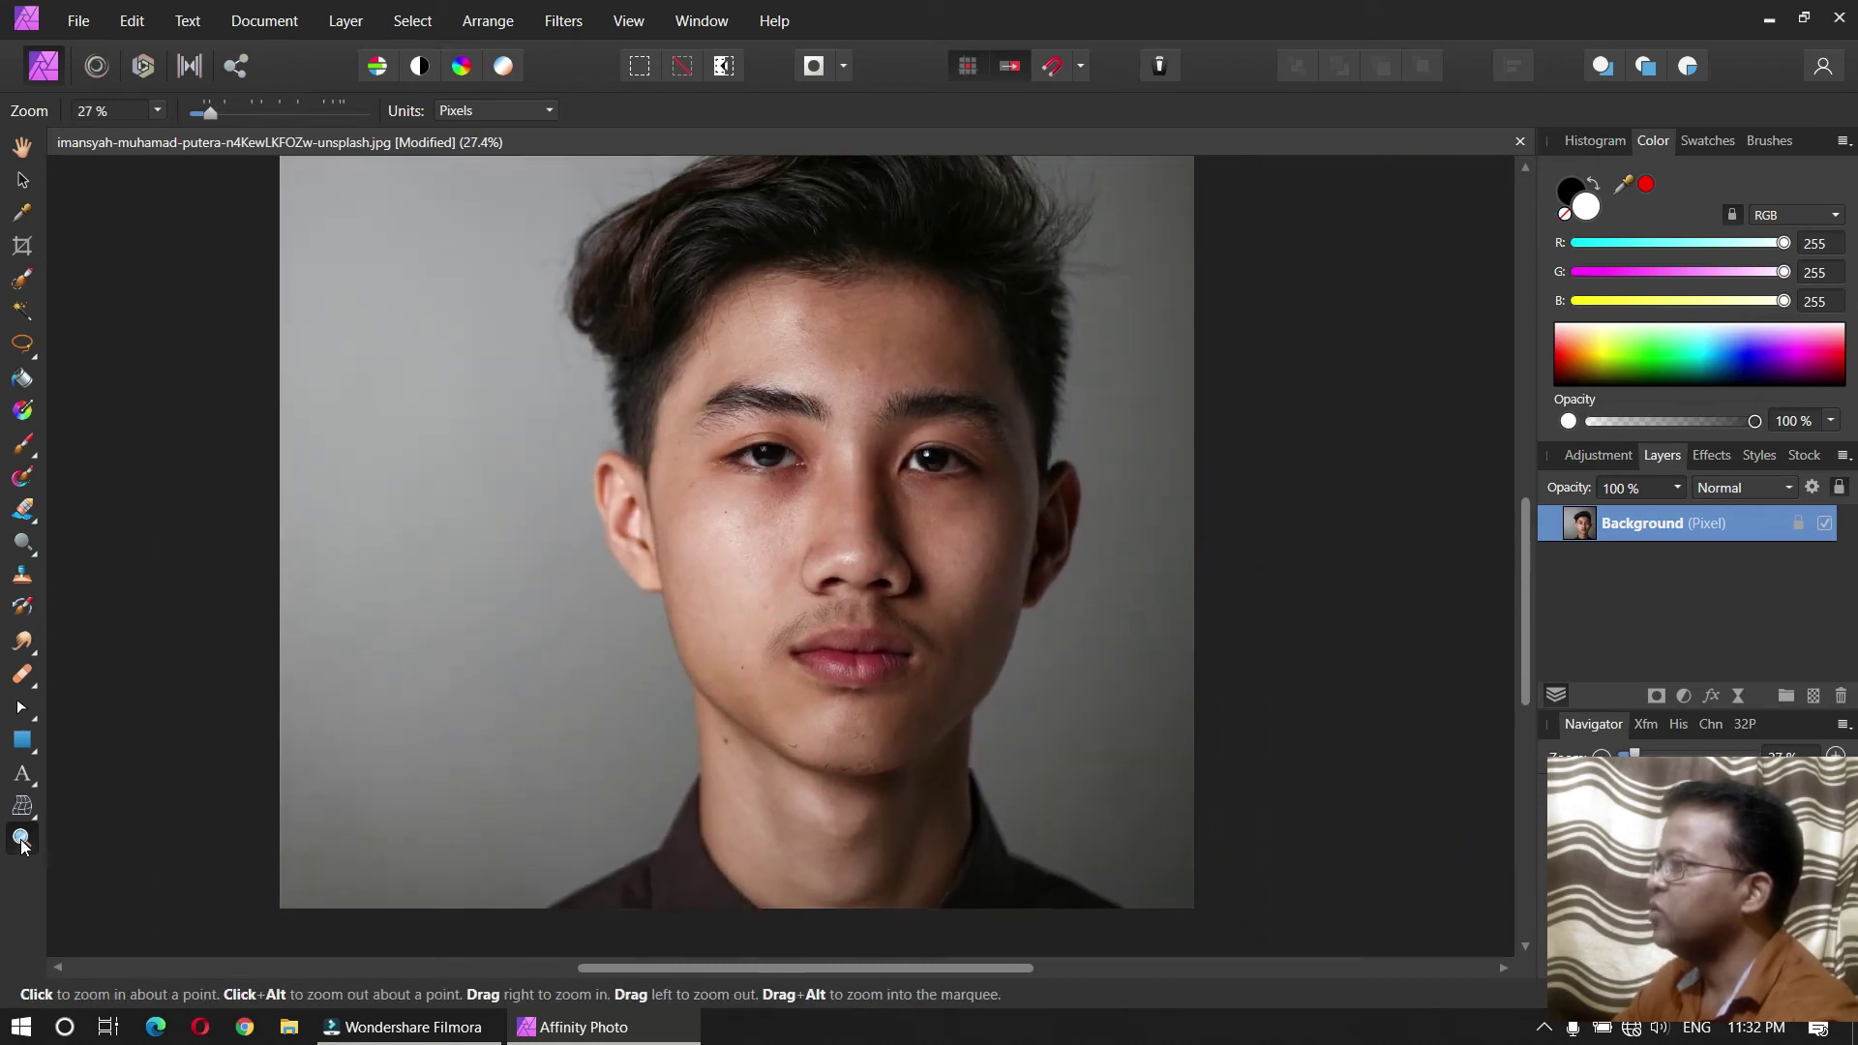
pyautogui.moveTo(788, 531); pyautogui.dragTo(718, 548)
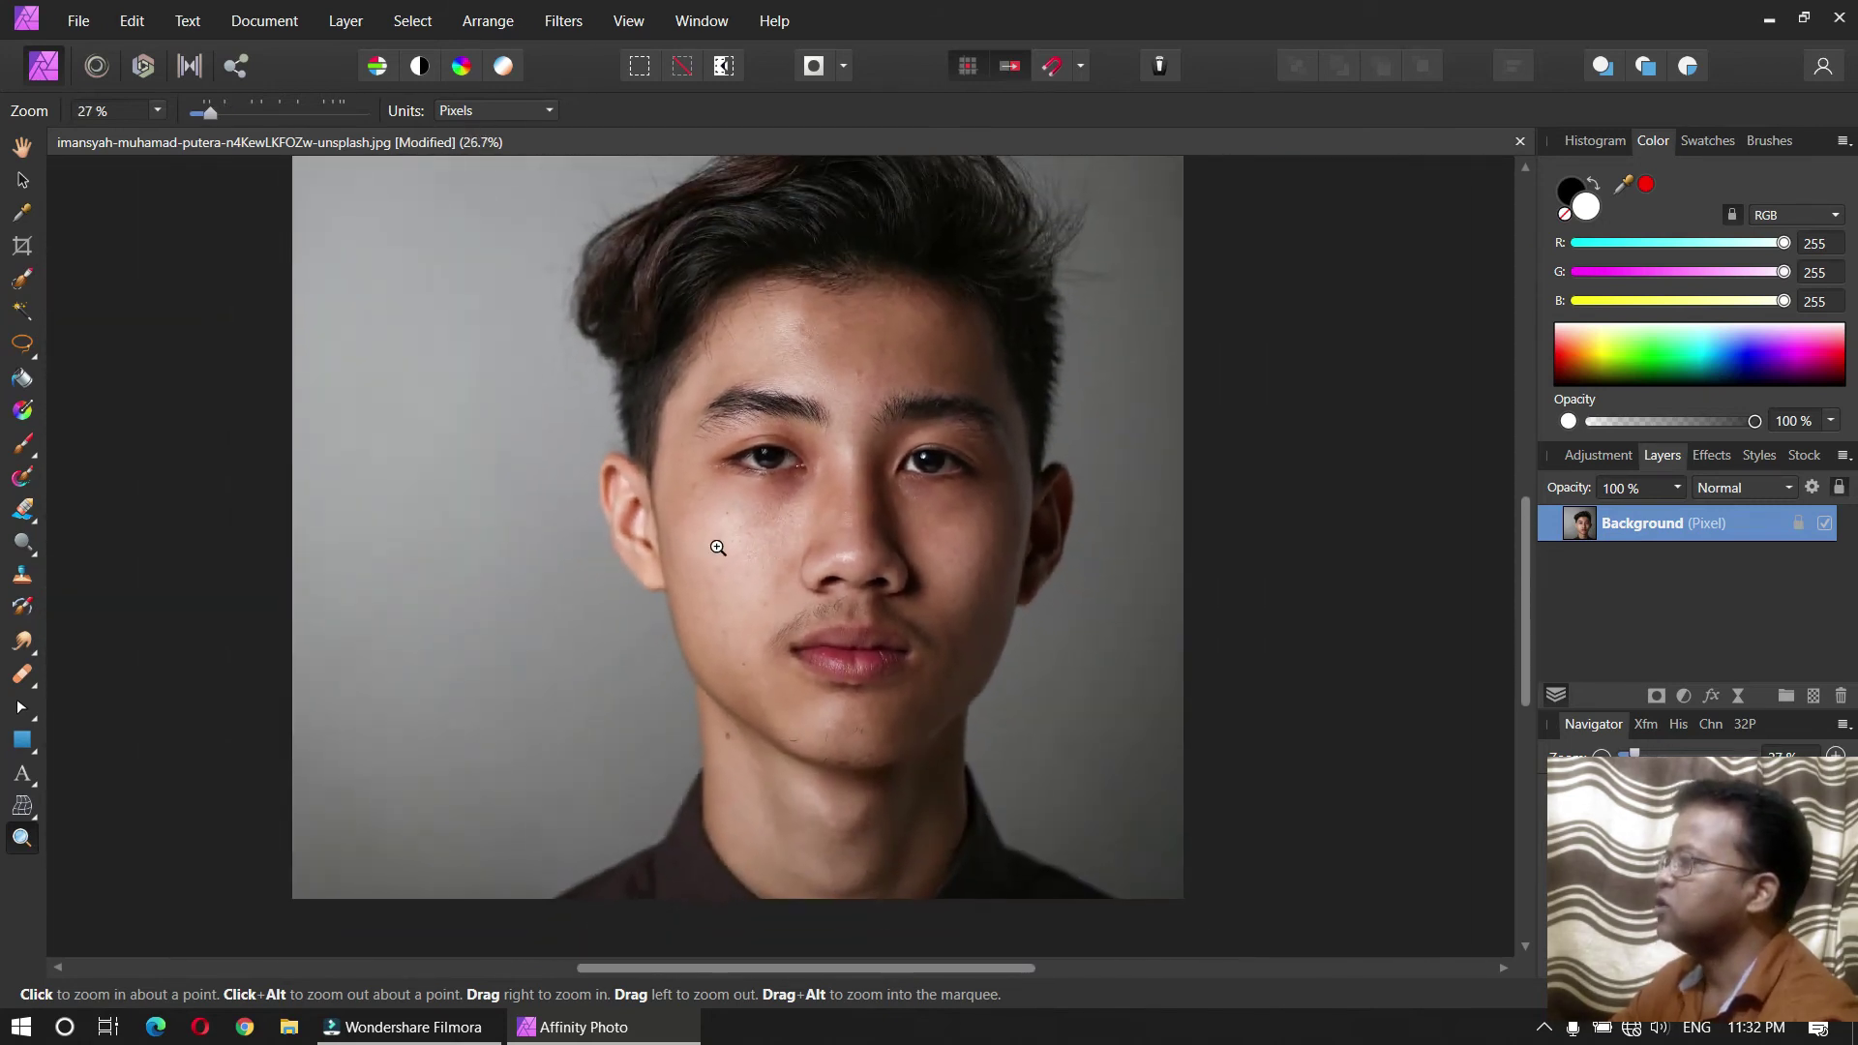
pyautogui.press('space')
pyautogui.moveTo(804, 462); pyautogui.dragTo(793, 502)
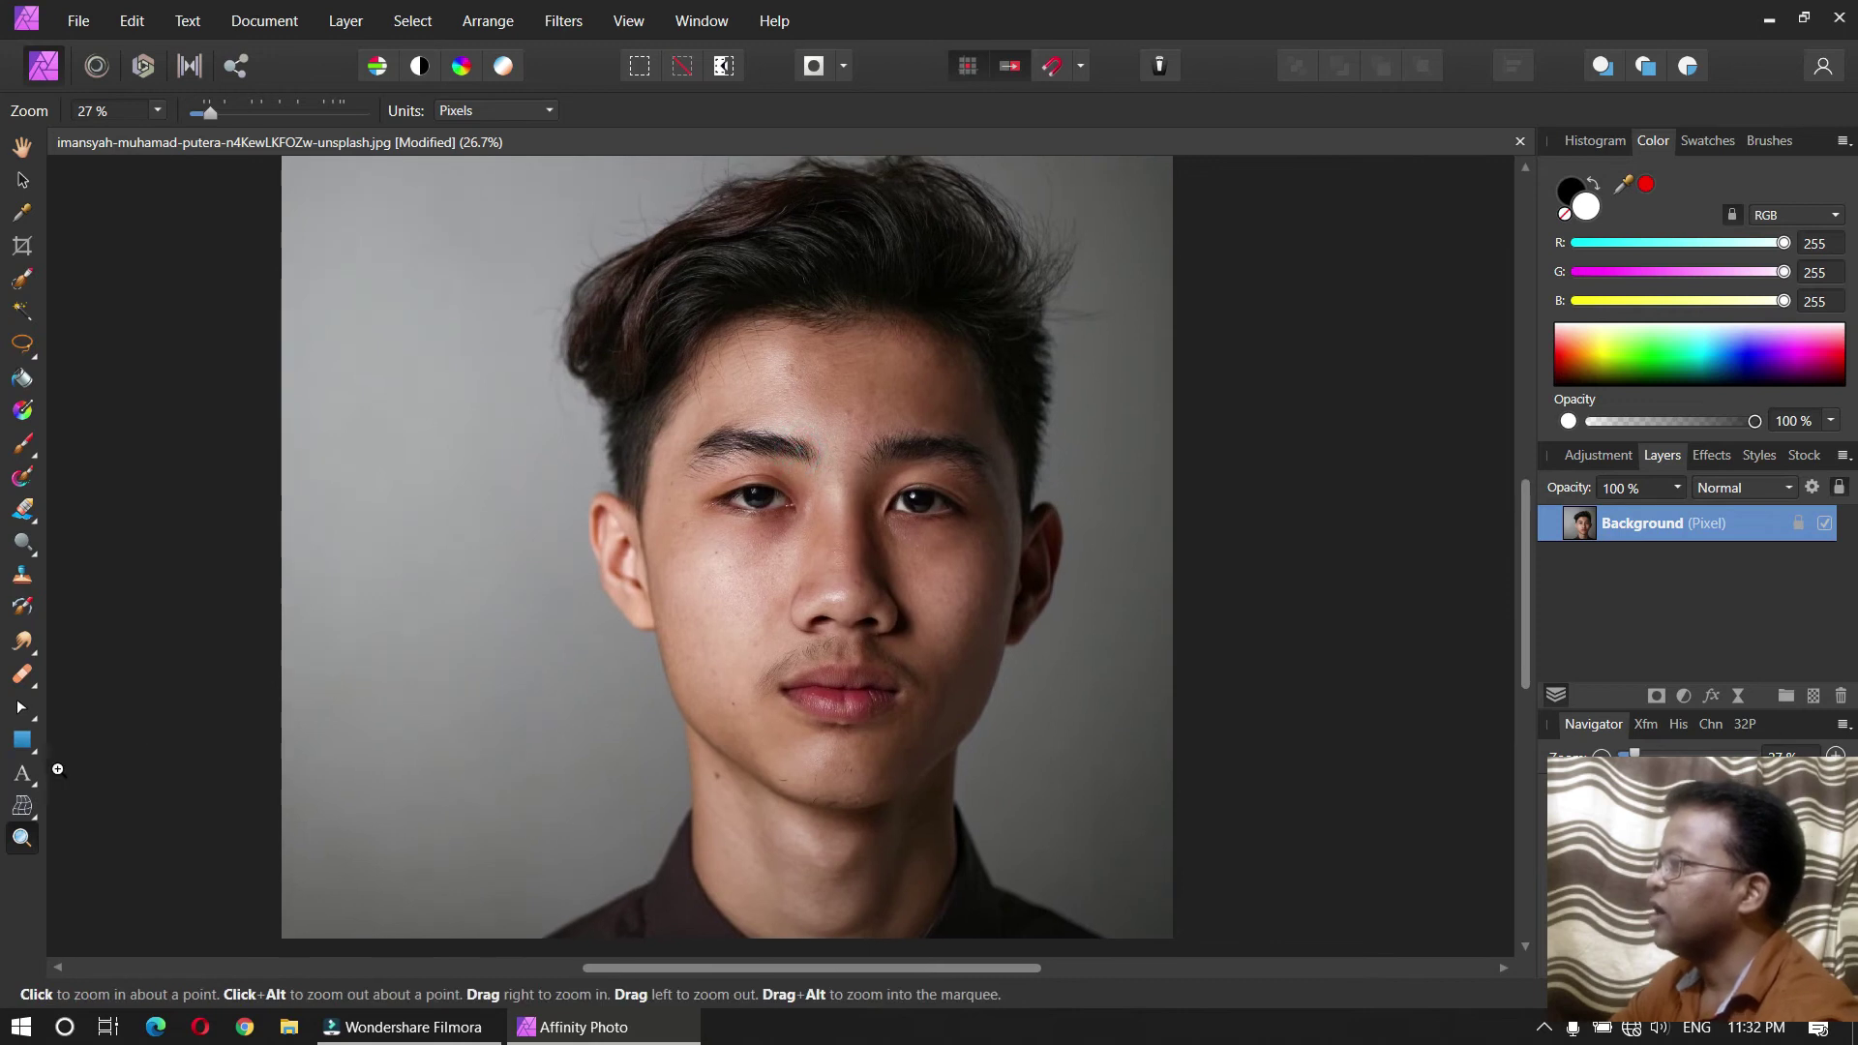
pyautogui.doubleClick(25, 846)
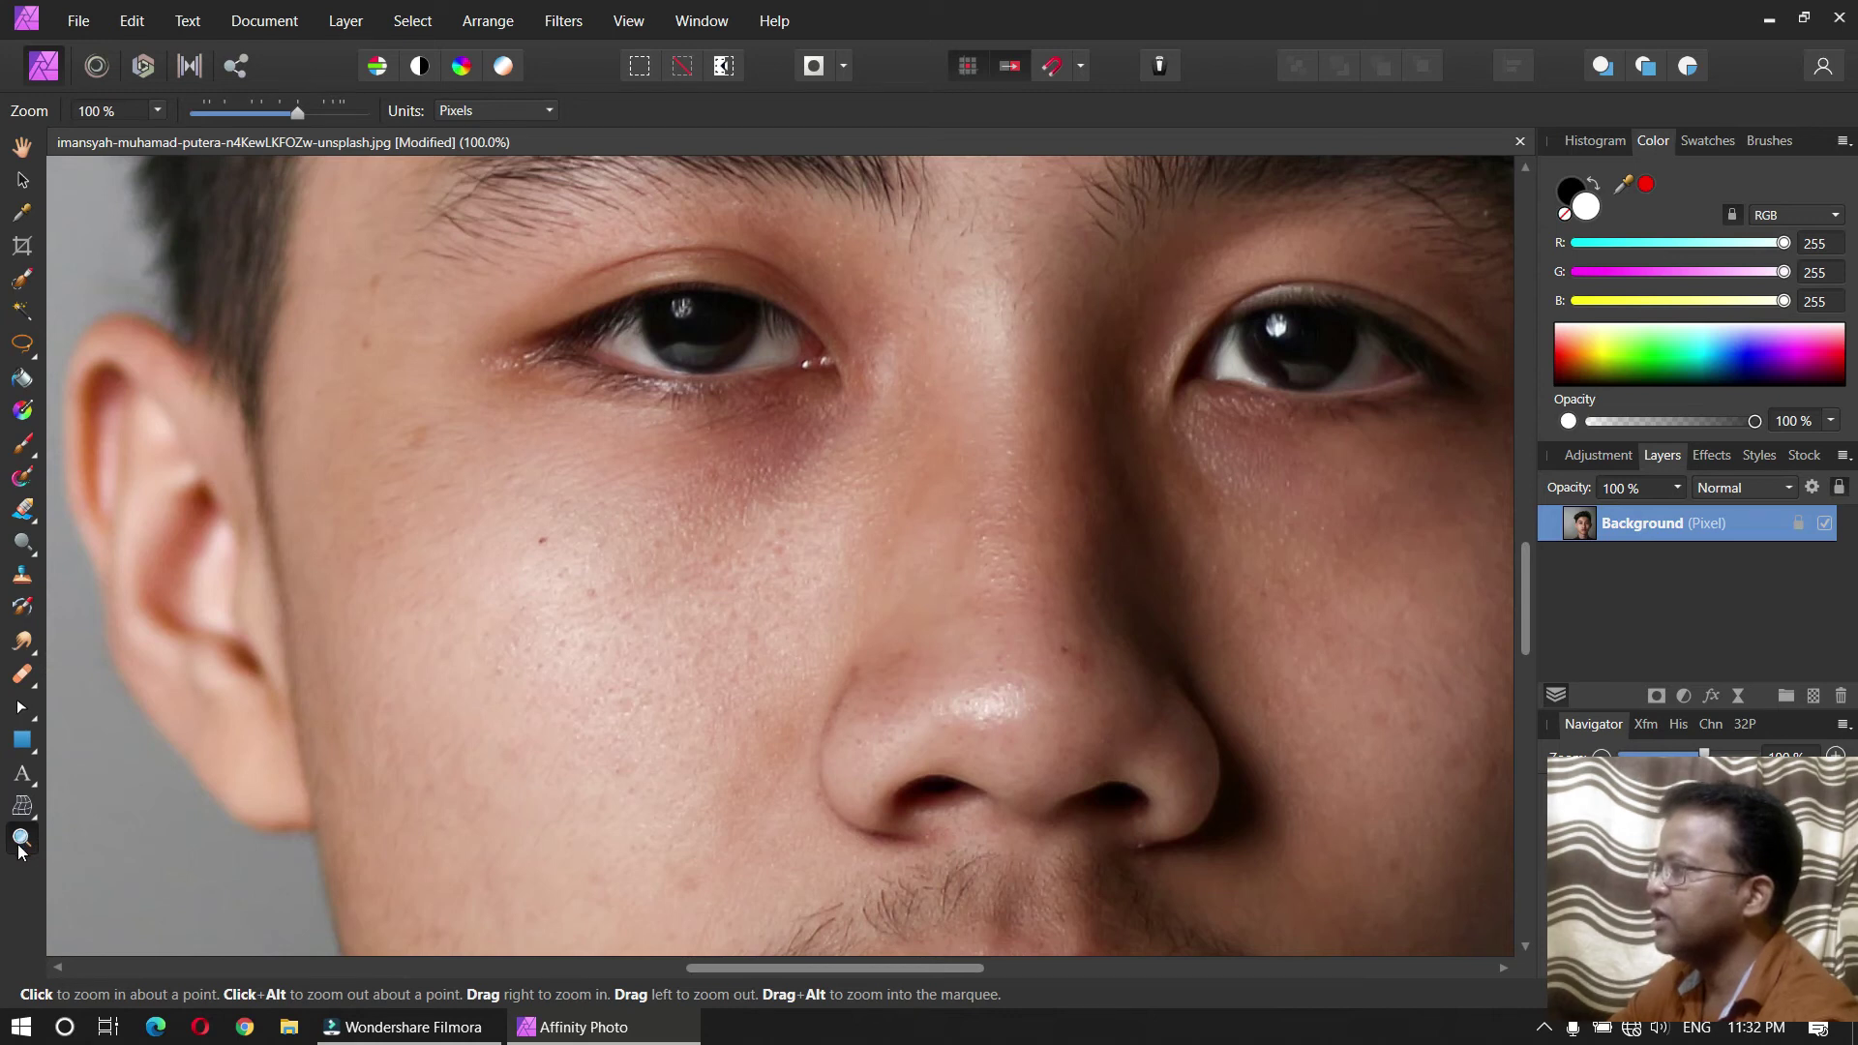
pyautogui.moveTo(1024, 514); pyautogui.dragTo(292, 633)
pyautogui.press('space')
pyautogui.moveTo(896, 581); pyautogui.dragTo(763, 659)
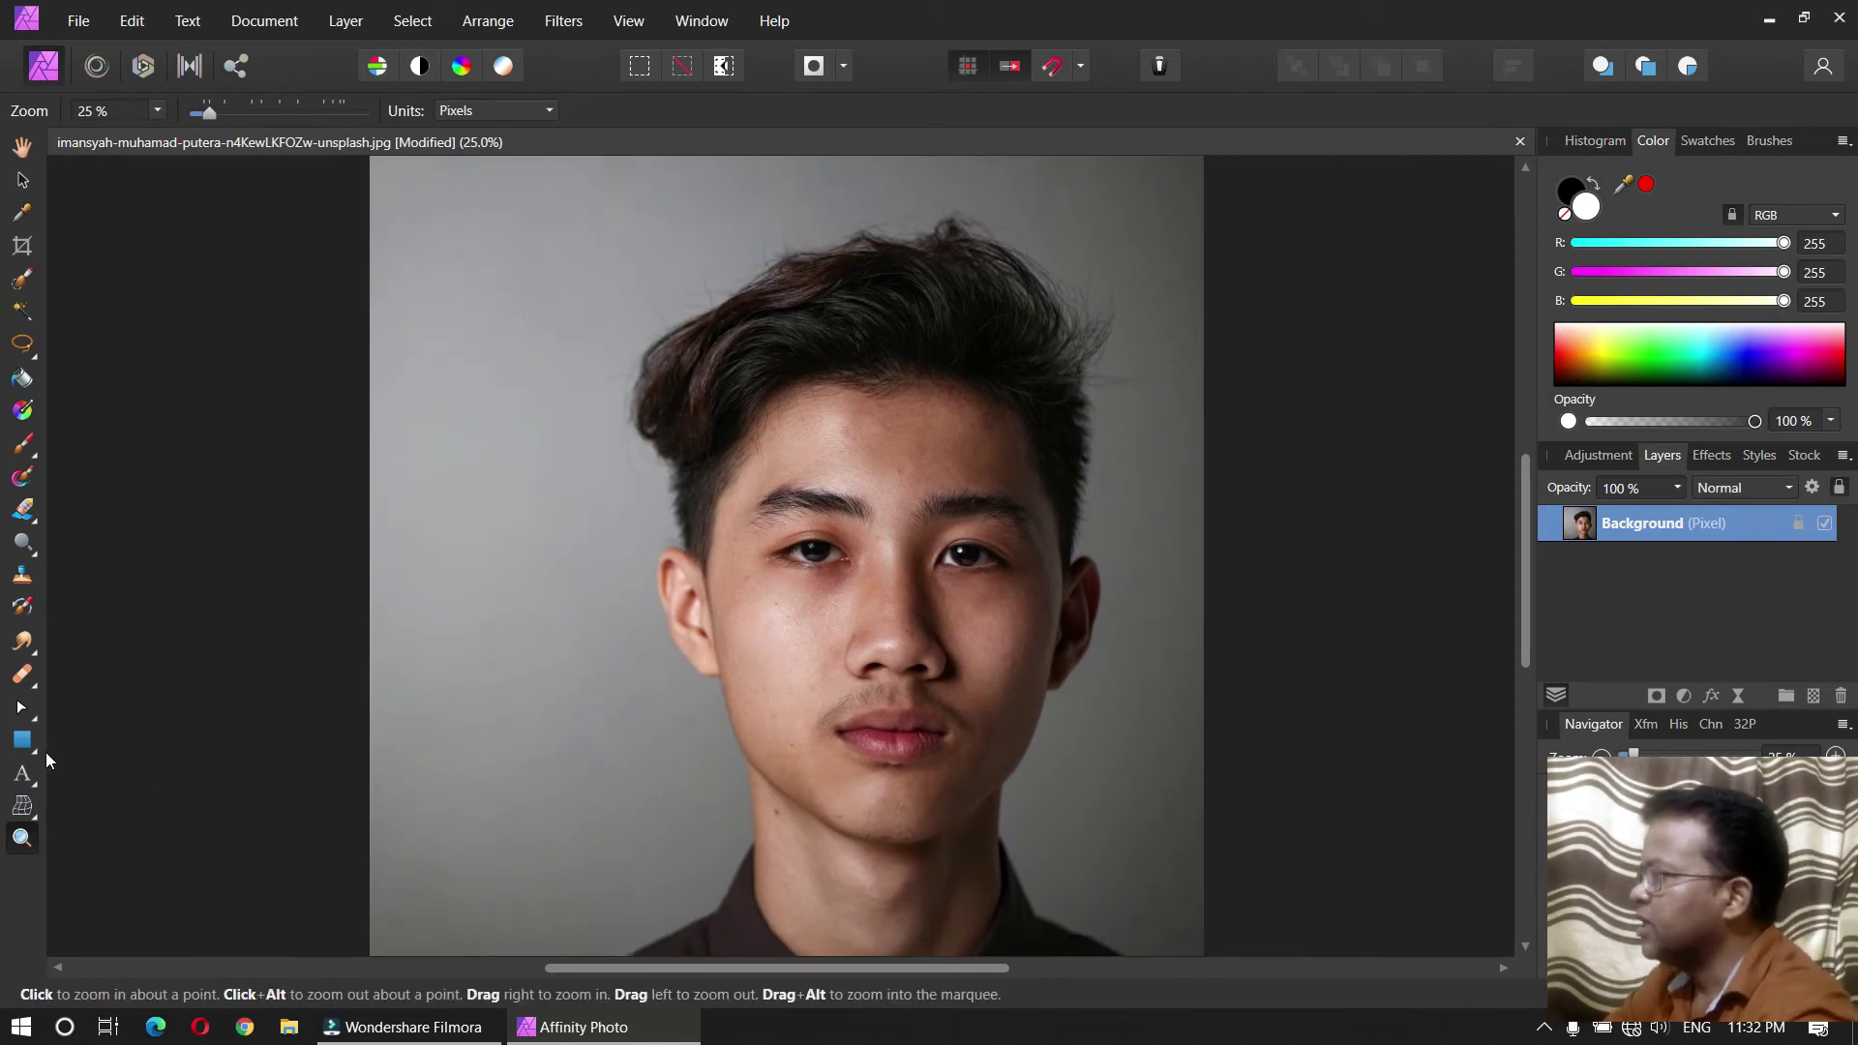
# Step: Activate the Freehand Selection Tool with the magnetic type, ready to trace the image-left side of the face
pyautogui.click(26, 351)
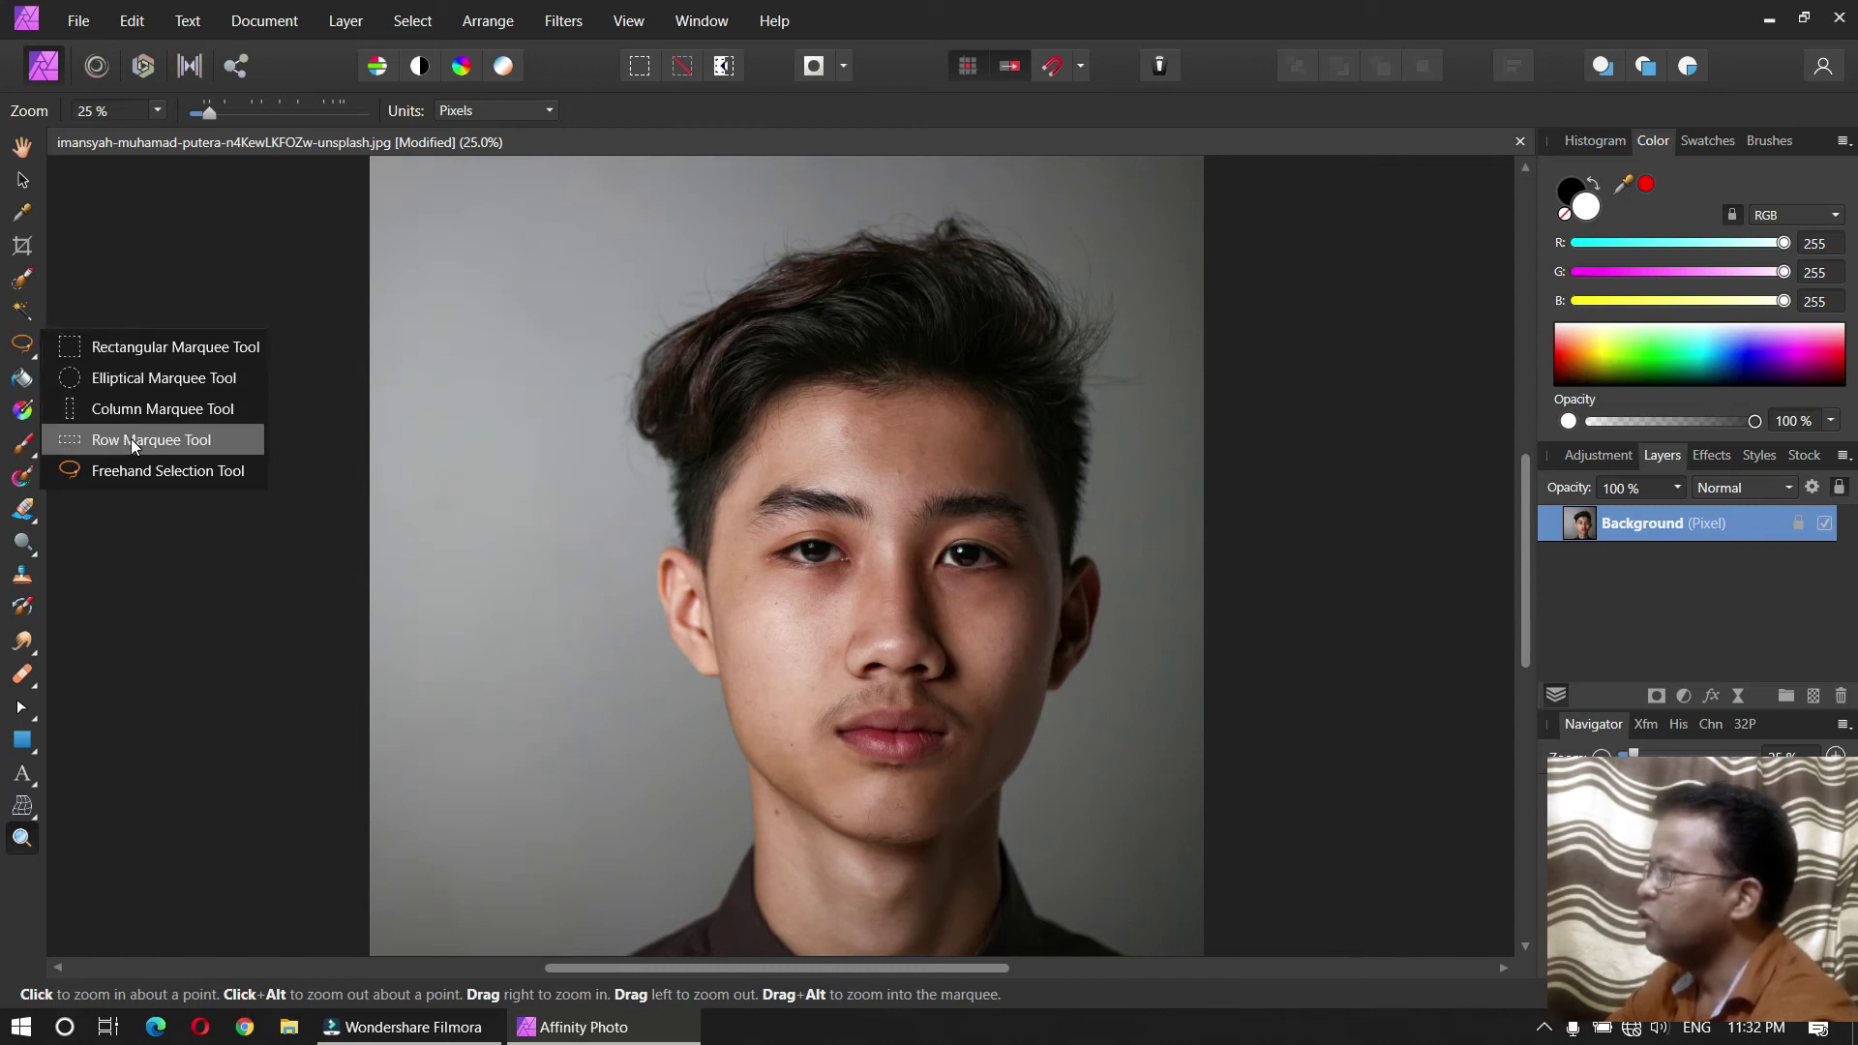
pyautogui.click(130, 468)
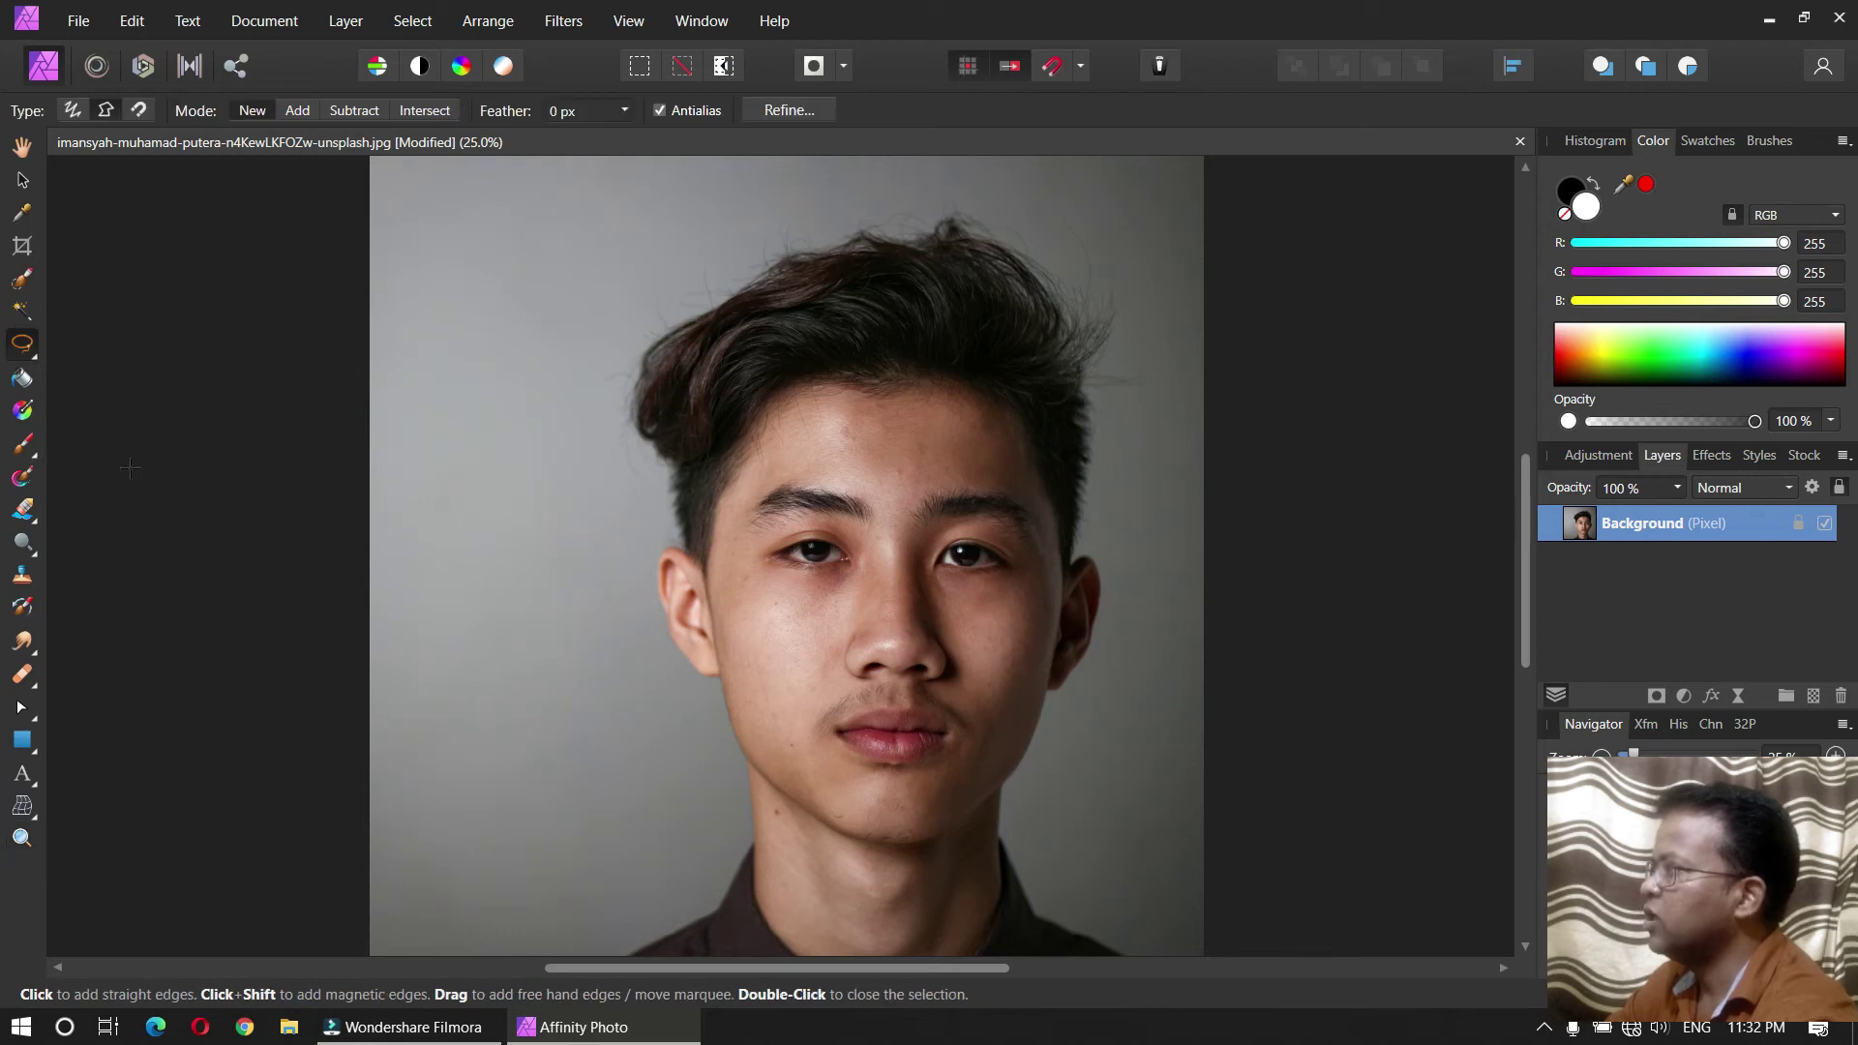
pyautogui.click(140, 113)
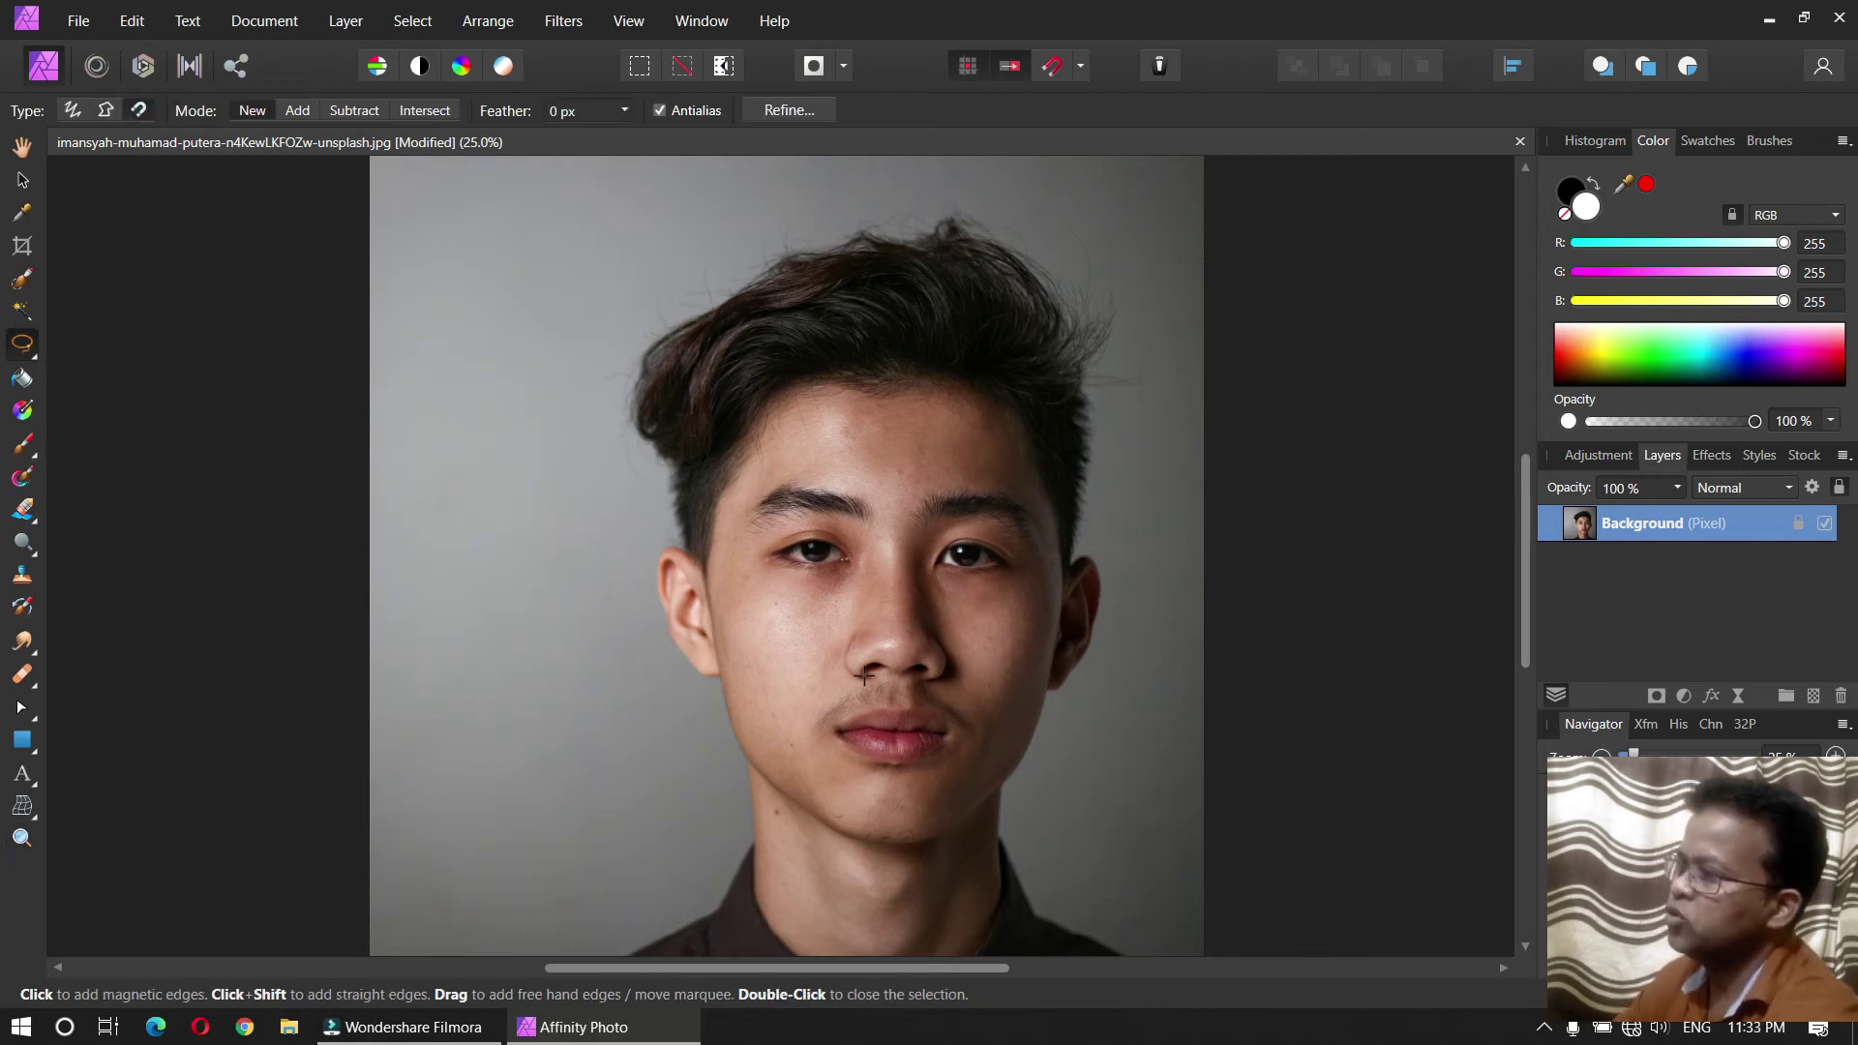
pyautogui.press('z')
pyautogui.moveTo(703, 732); pyautogui.dragTo(1041, 601)
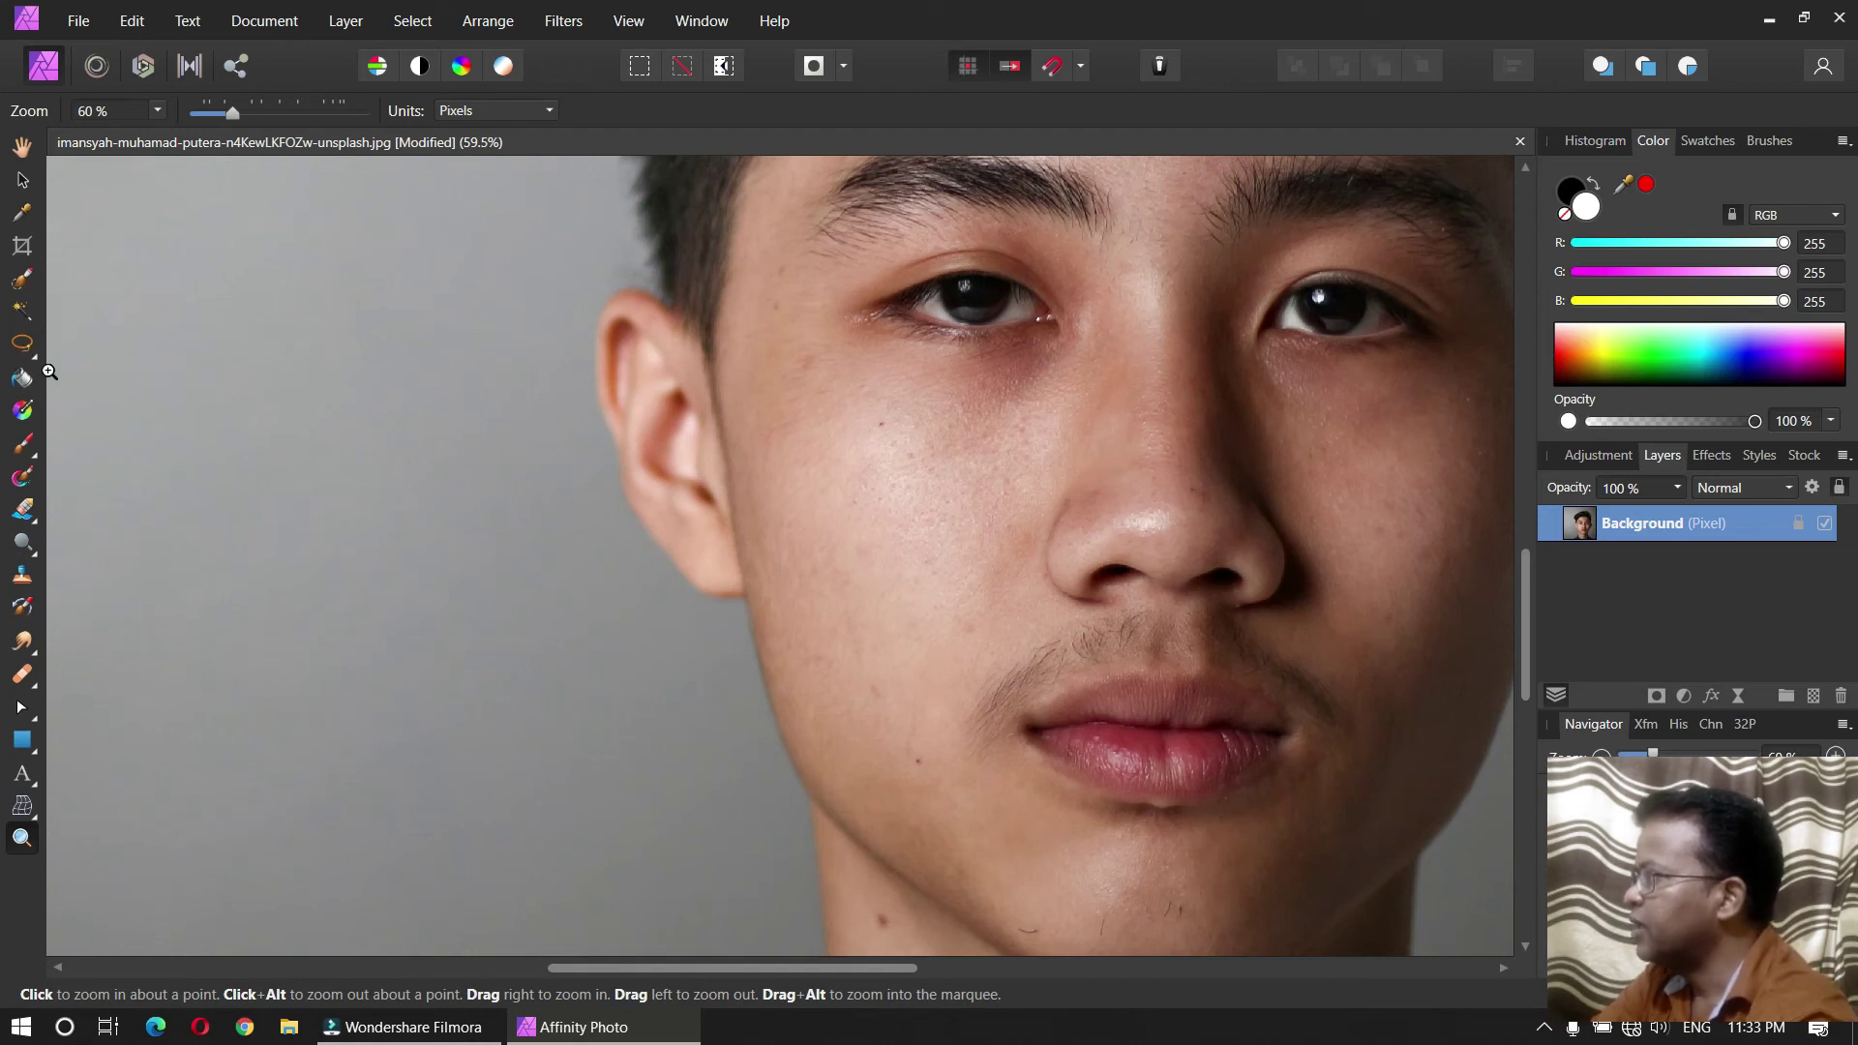
pyautogui.click(22, 342)
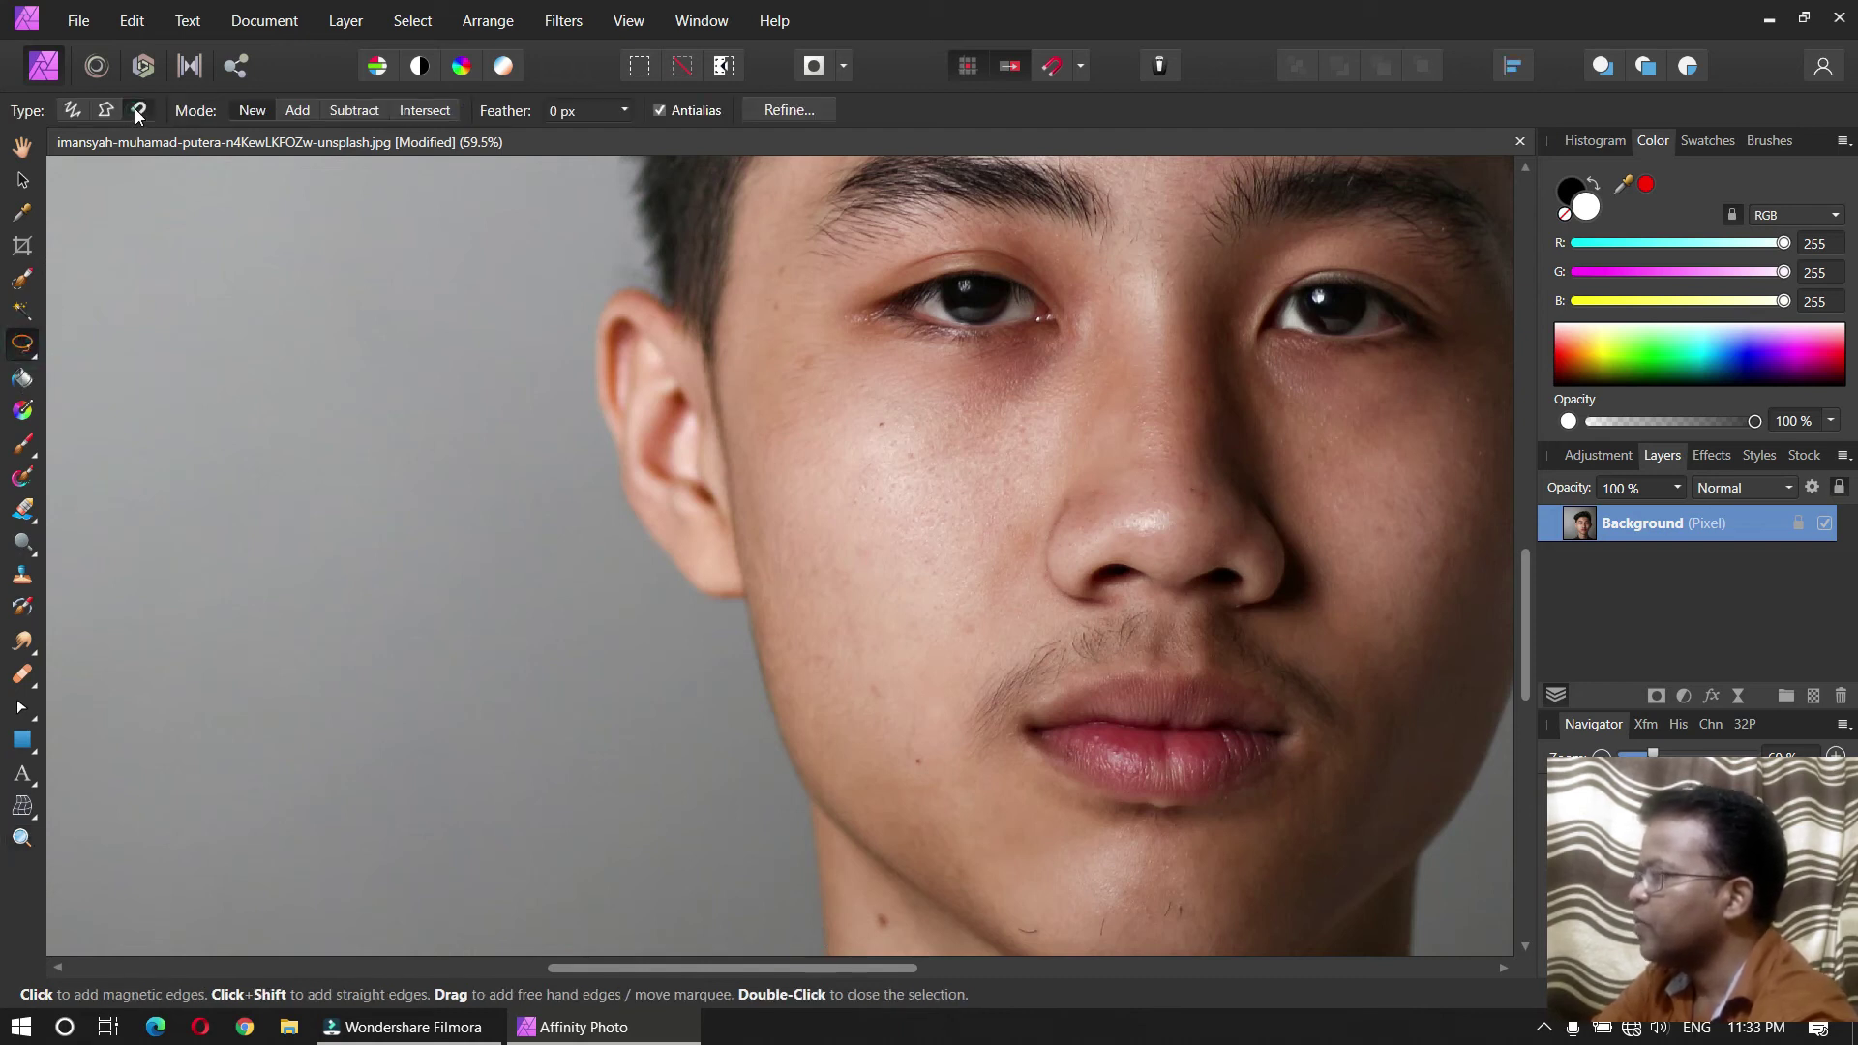
# Step: Trace a magnetic outline from the image-left earlobe down the jaw, neck and shoulder, and along the photo's lower border to the other shoulder
pyautogui.click(744, 594)
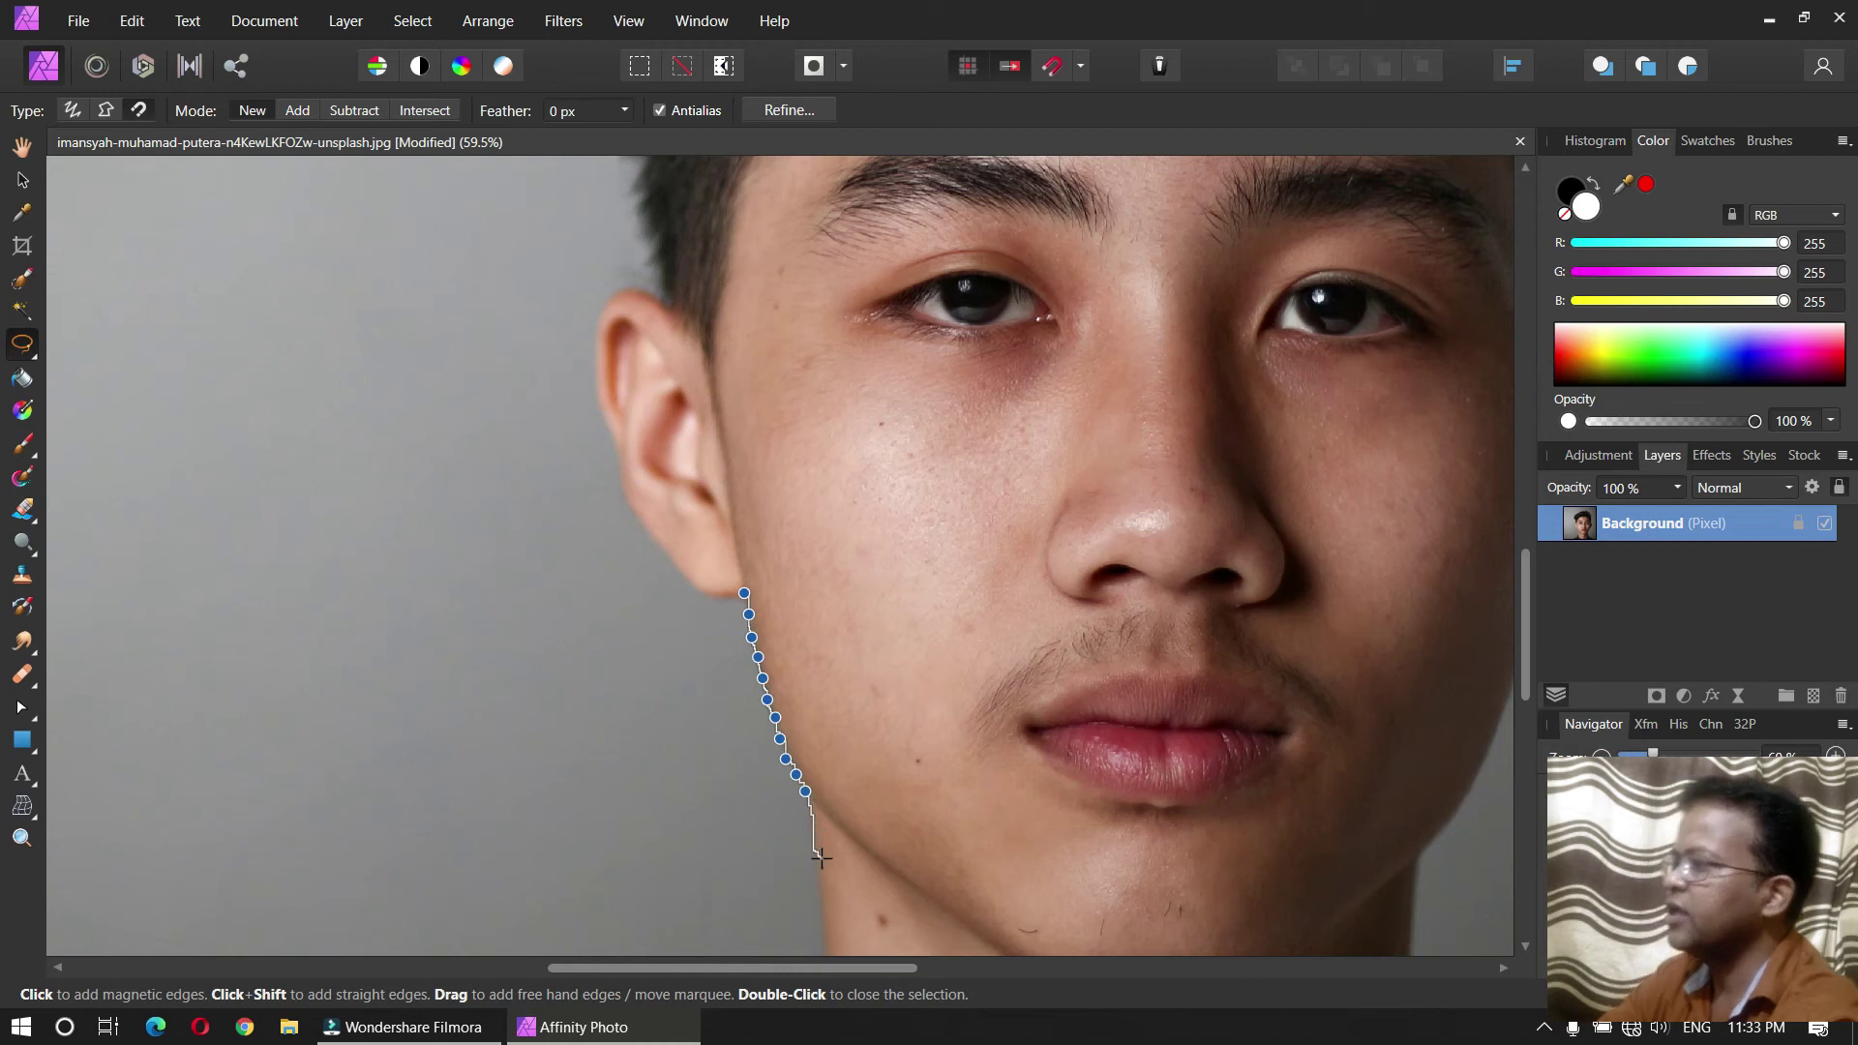
pyautogui.press('space')
pyautogui.moveTo(824, 860); pyautogui.dragTo(906, 270)
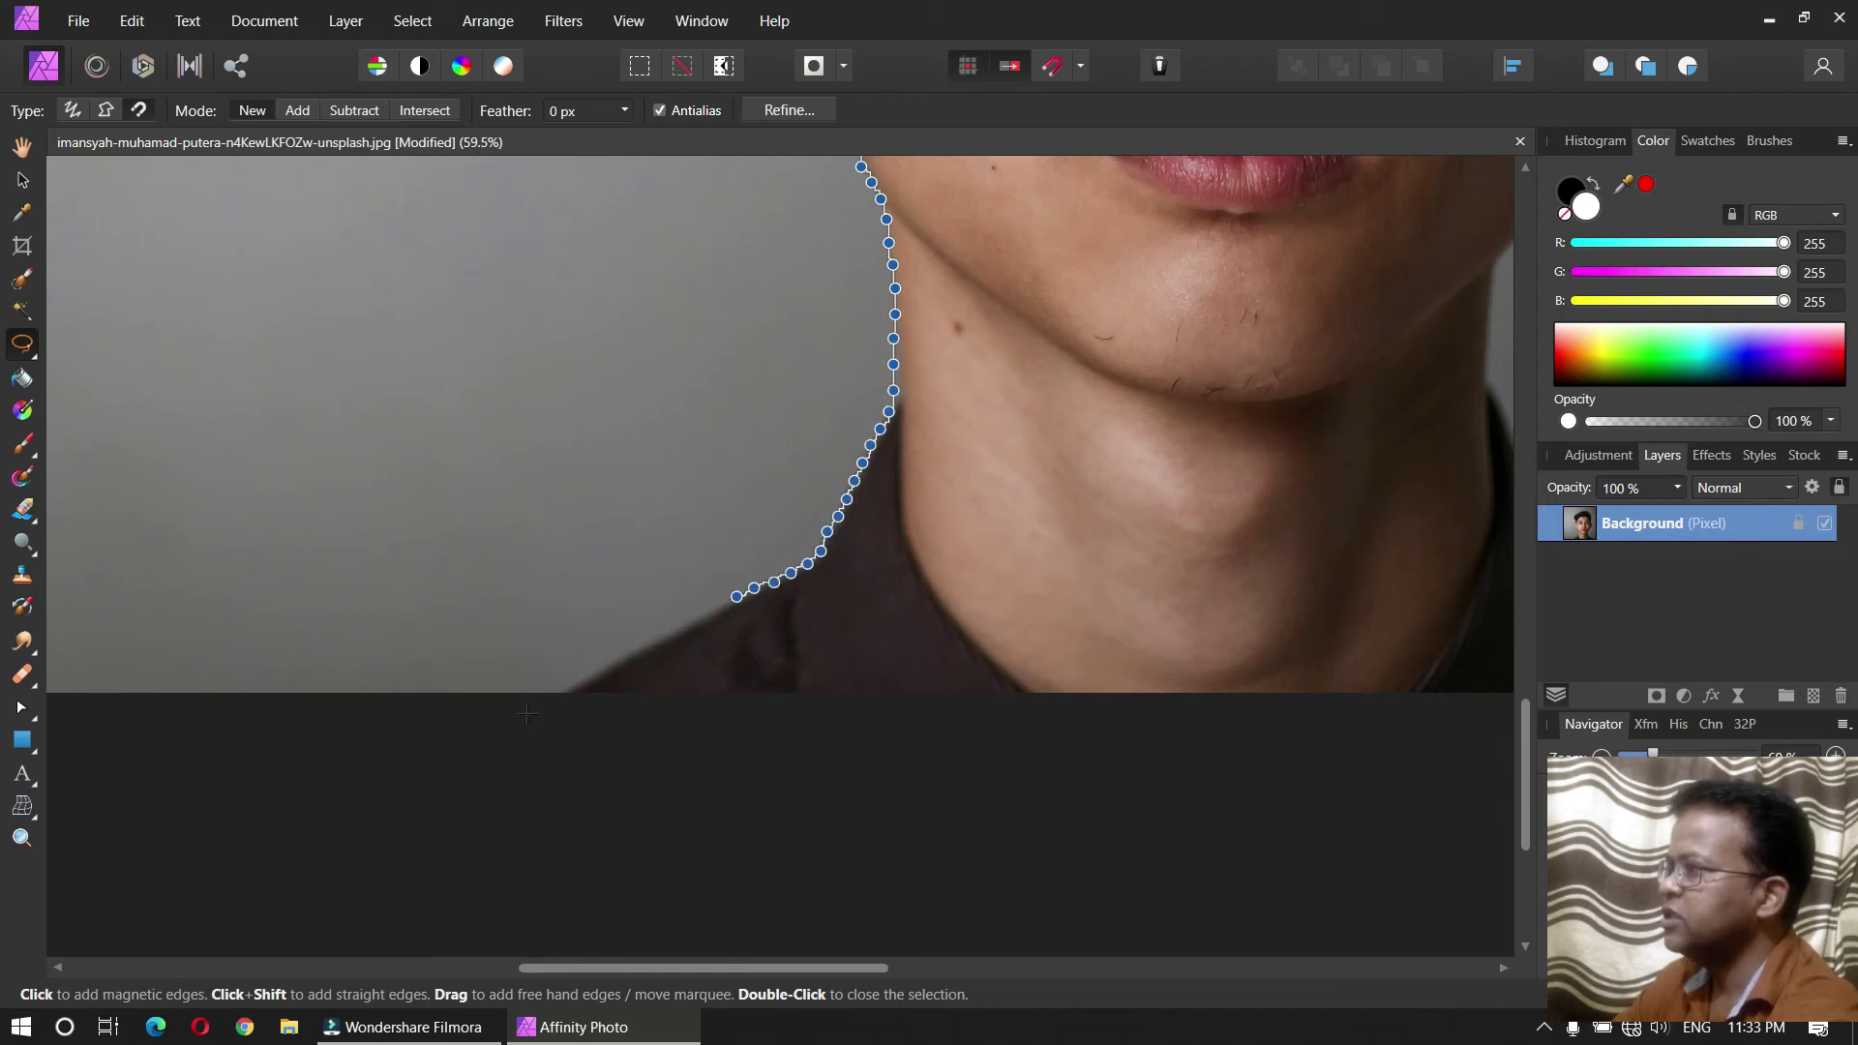
pyautogui.click(563, 694)
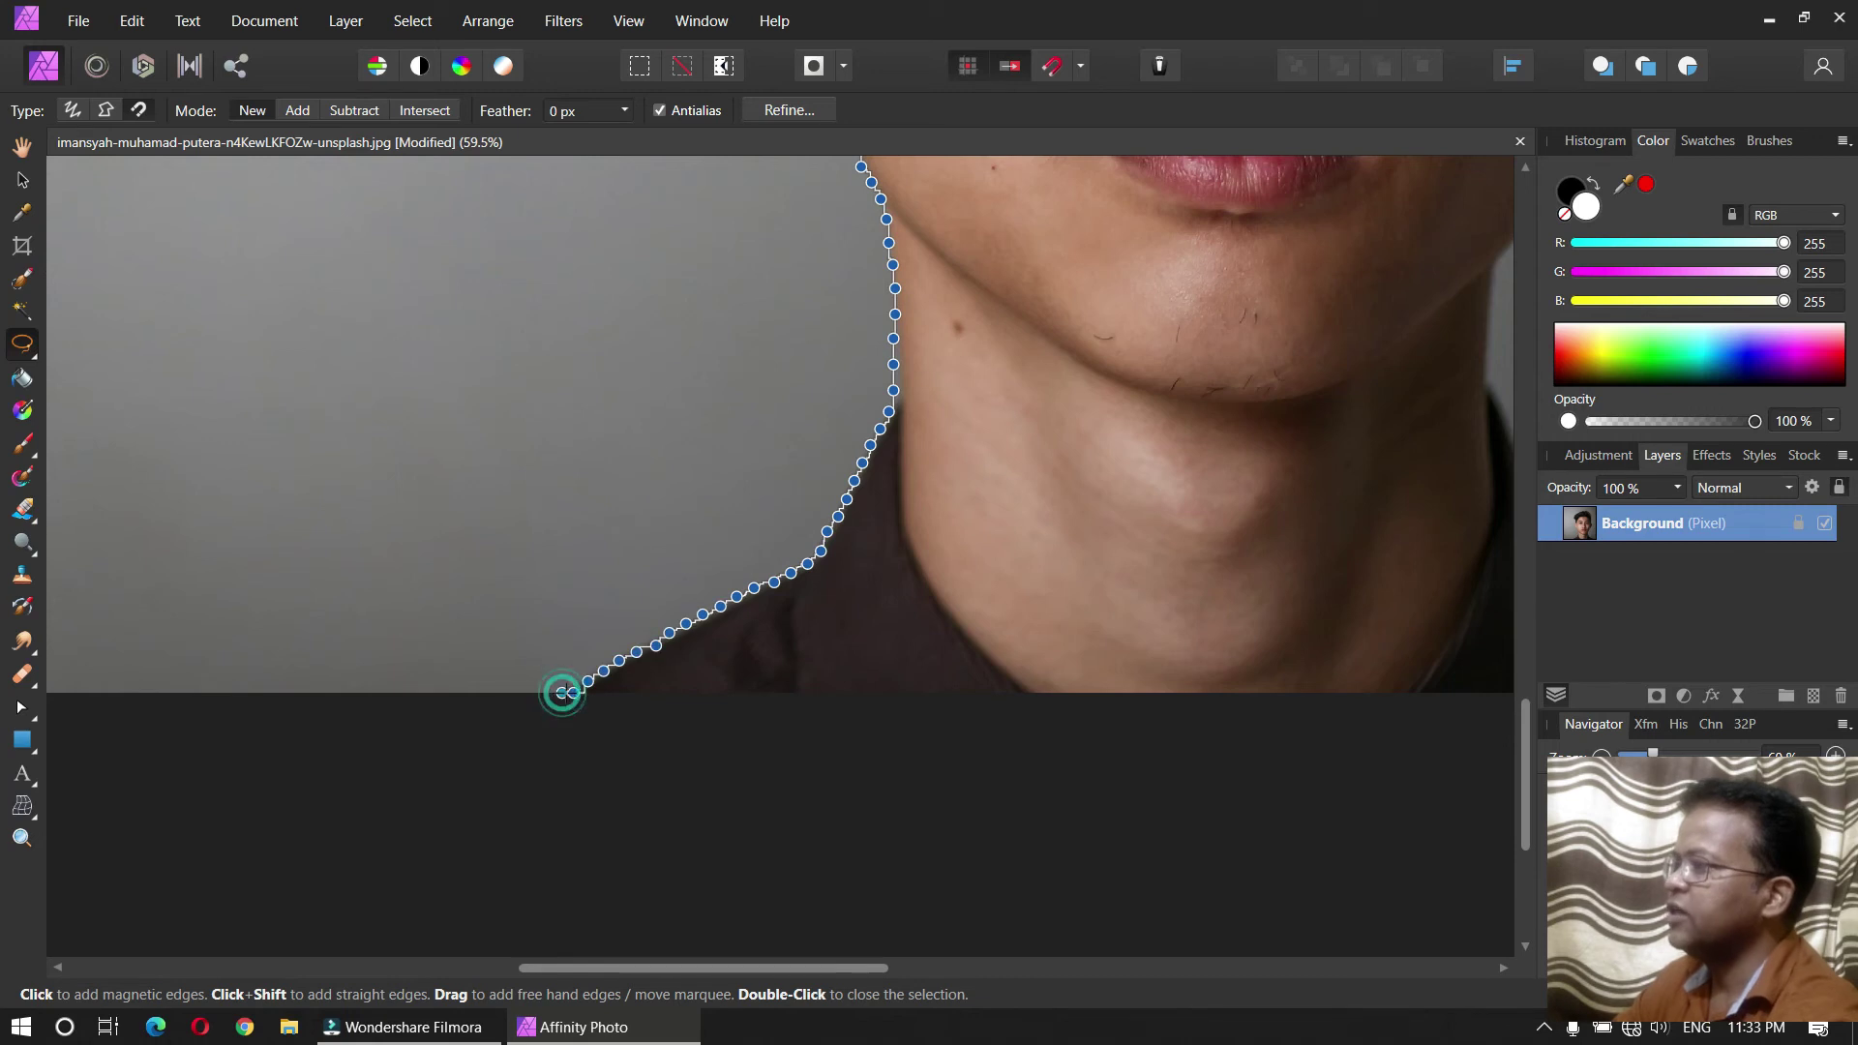
pyautogui.press('space')
pyautogui.moveTo(1105, 702); pyautogui.dragTo(226, 701)
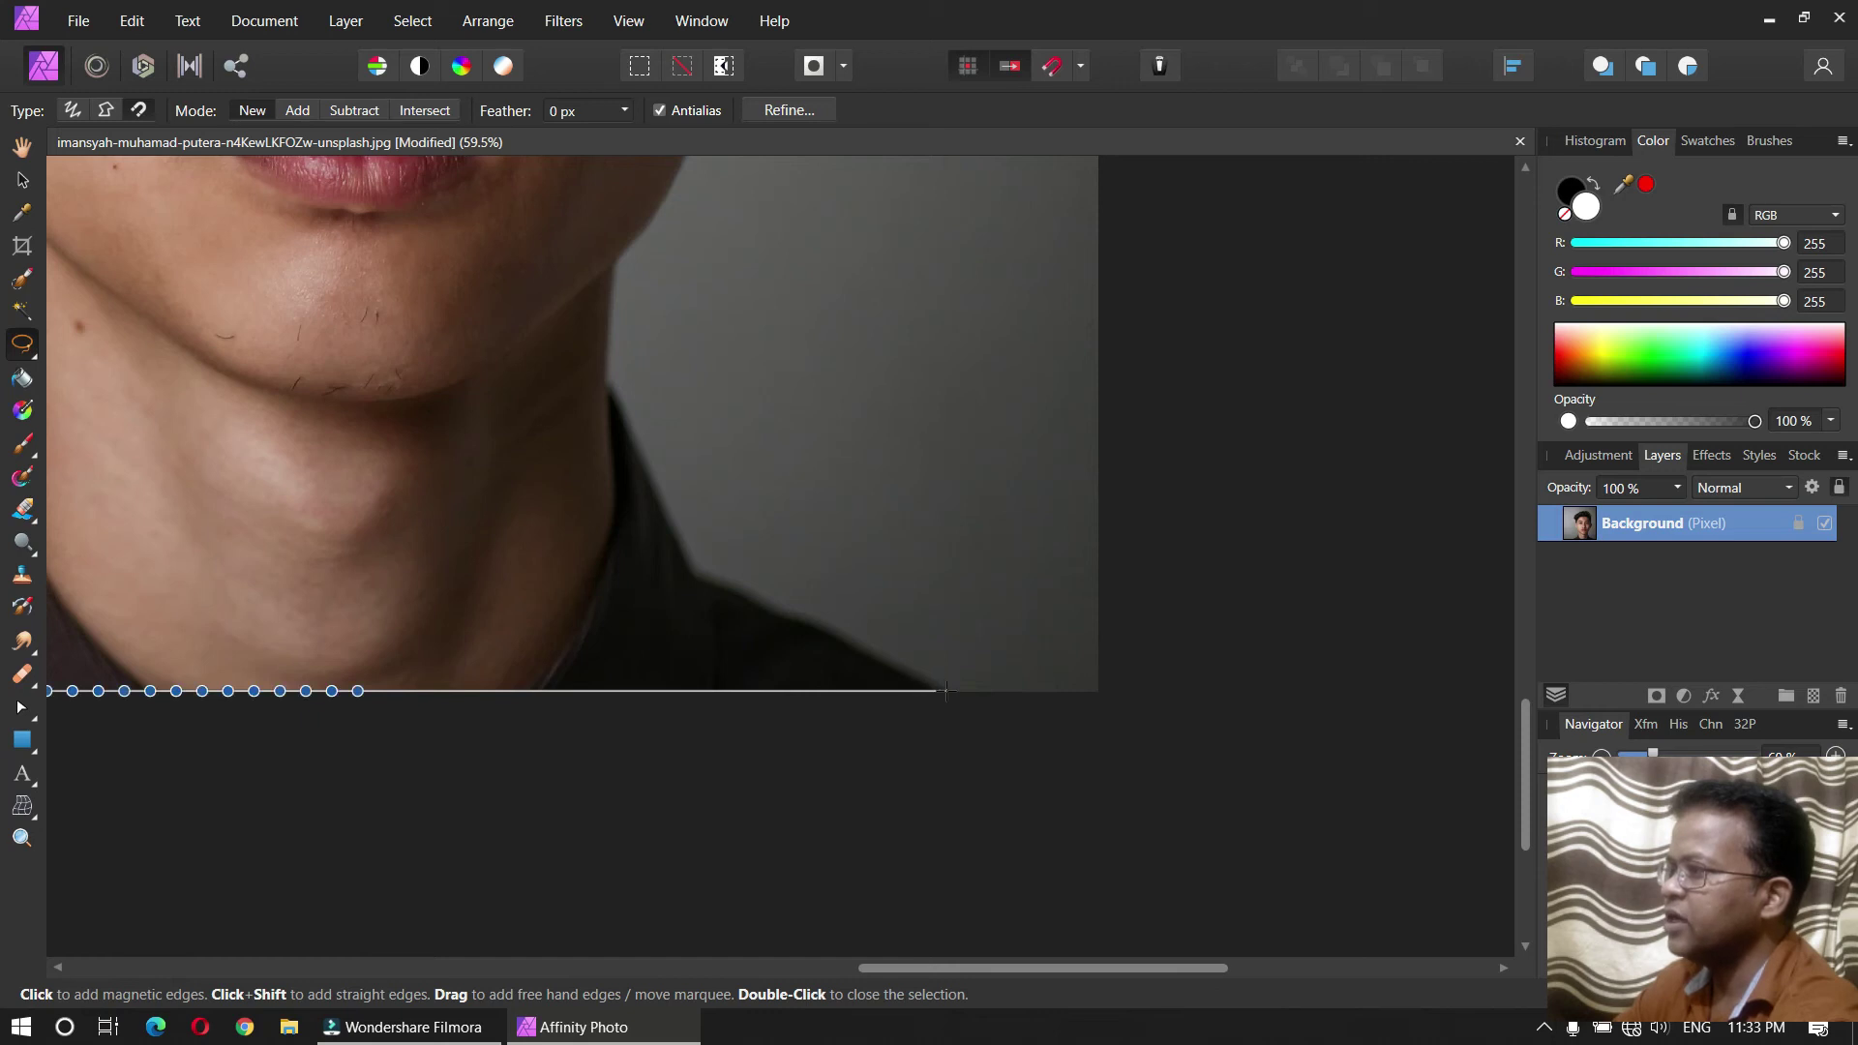
pyautogui.click(946, 691)
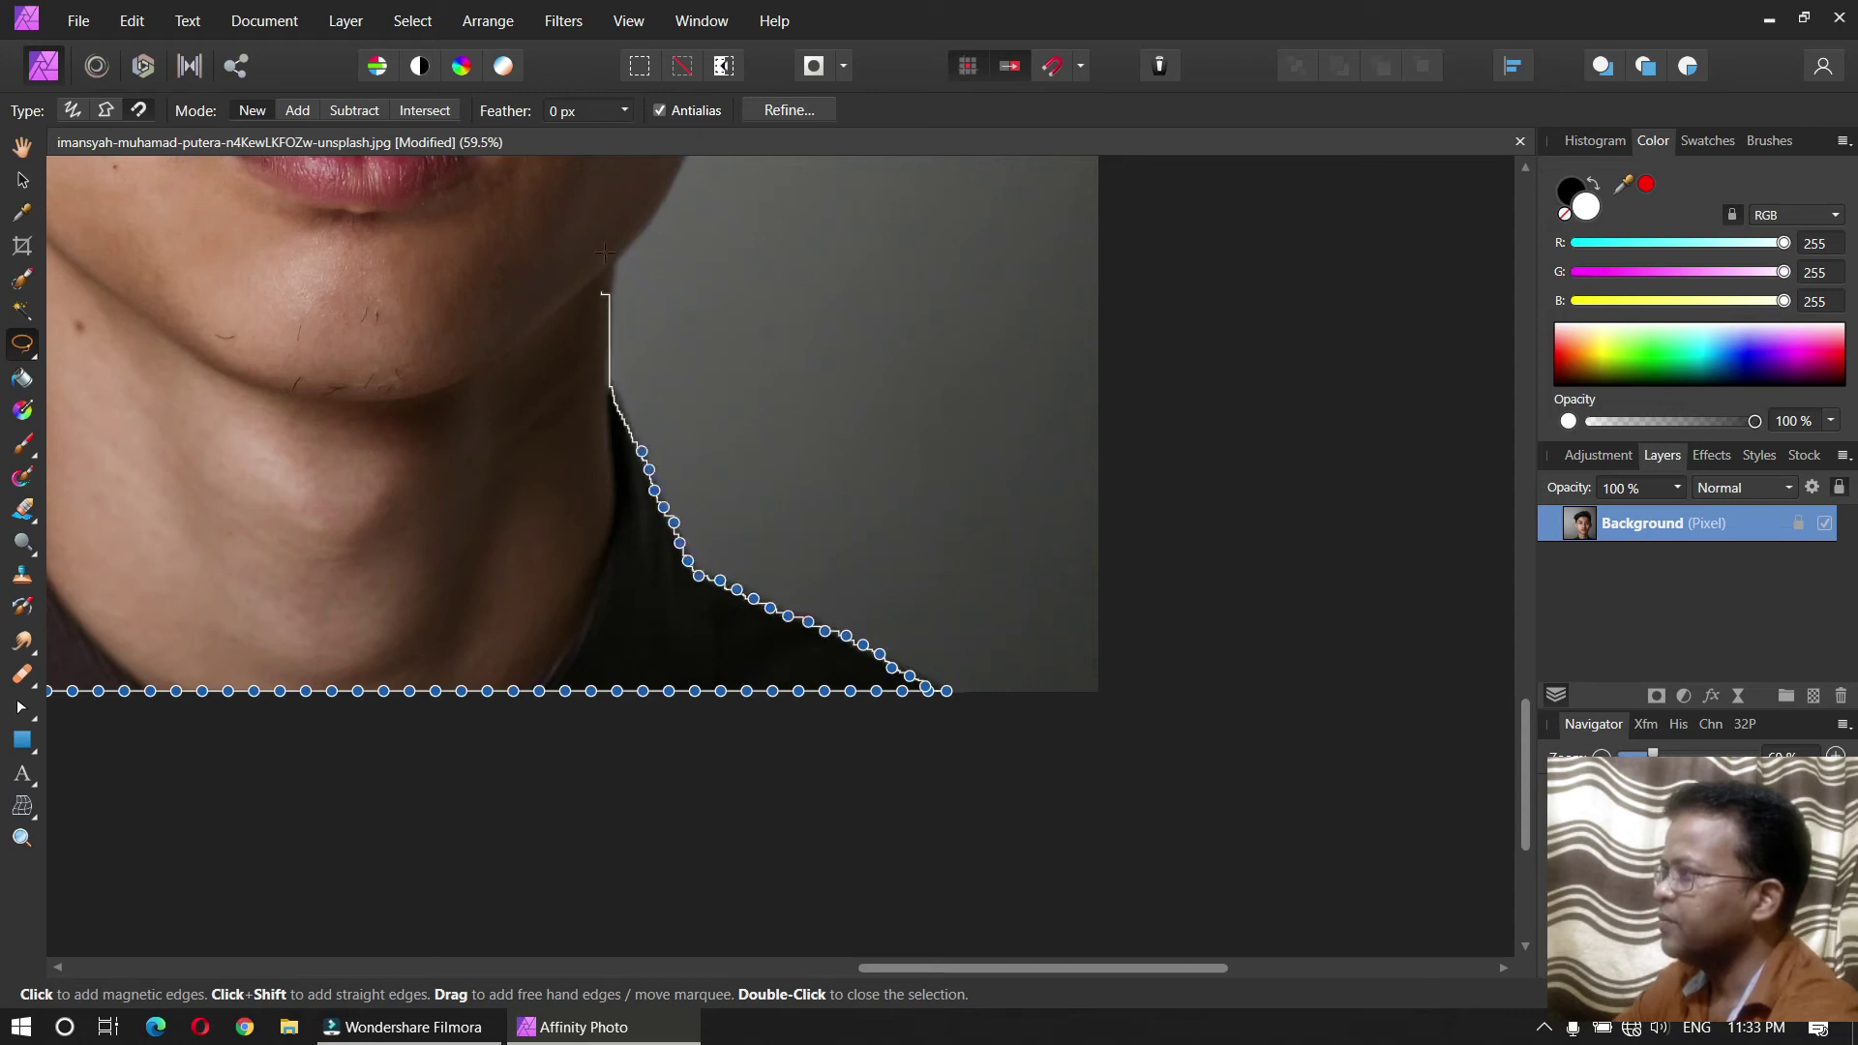
# Step: Continue the magnetic outline up the image-right shoulder, neck and jaw, around the ear, and close the selection
pyautogui.press('space')
pyautogui.moveTo(622, 261); pyautogui.dragTo(562, 832)
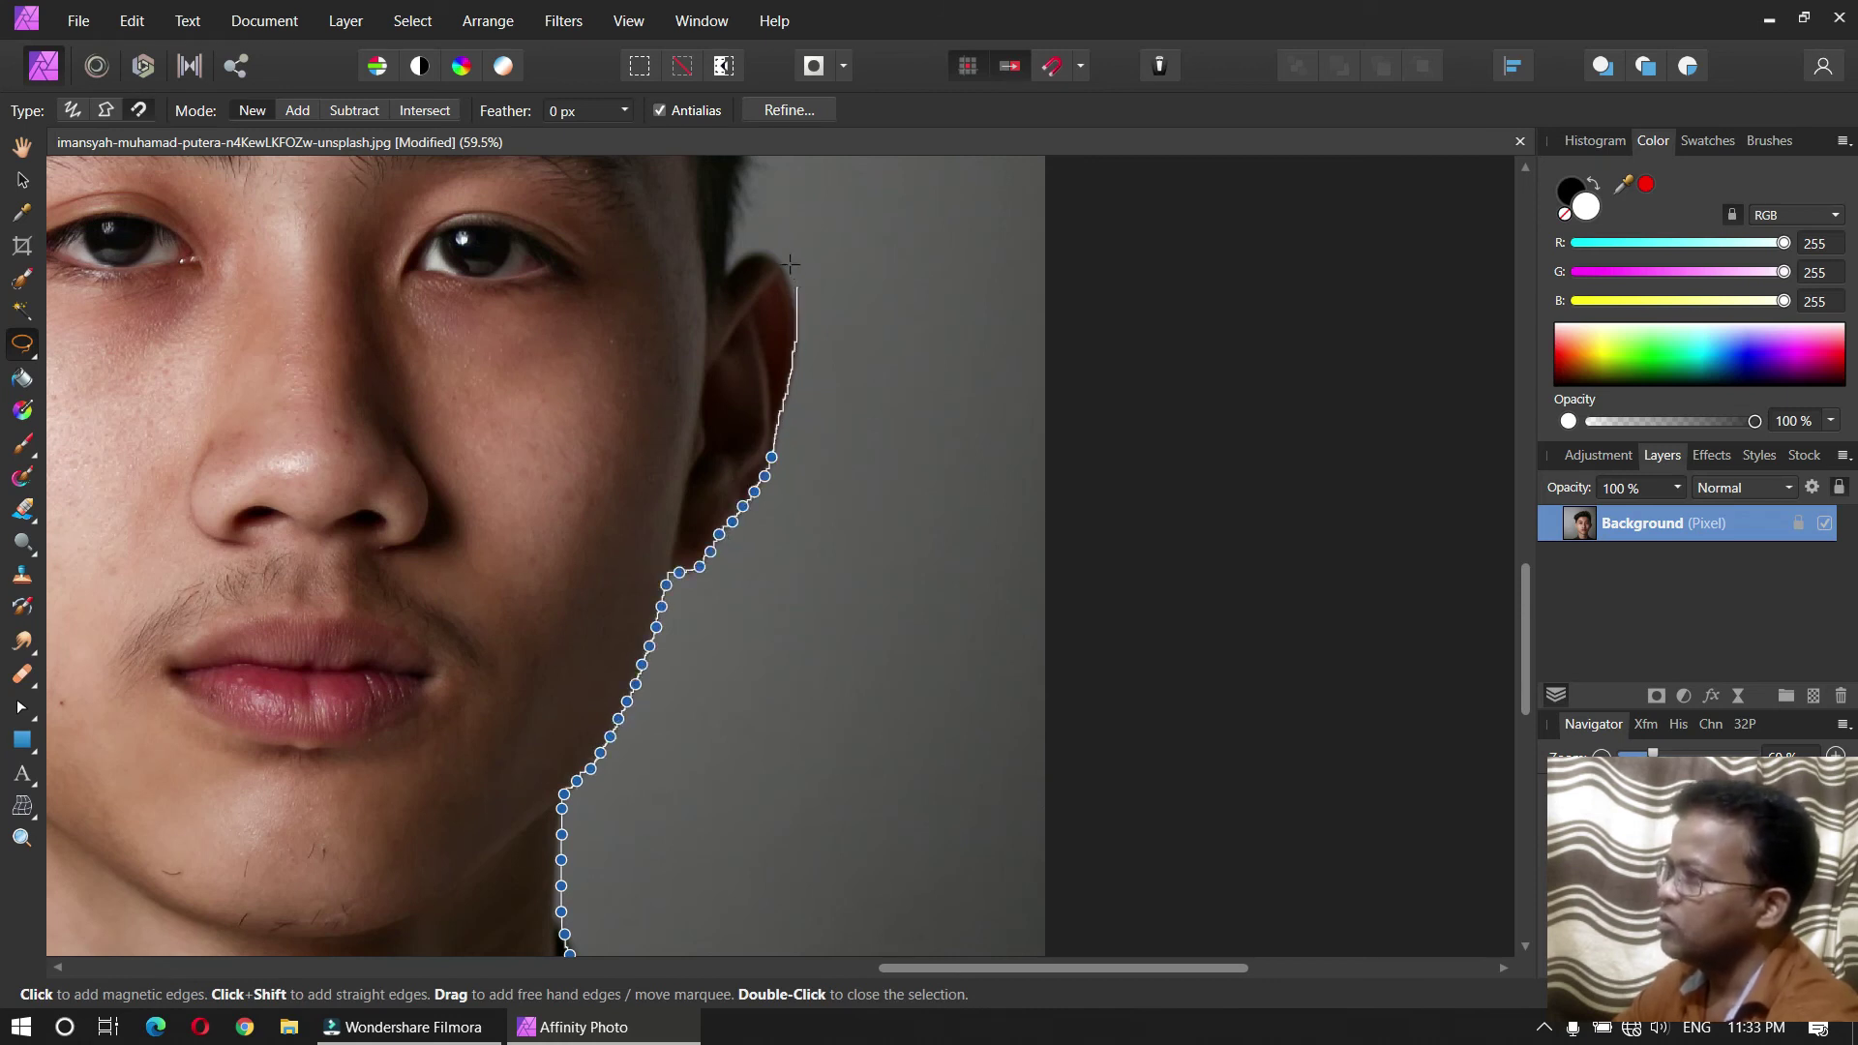
pyautogui.doubleClick(718, 276)
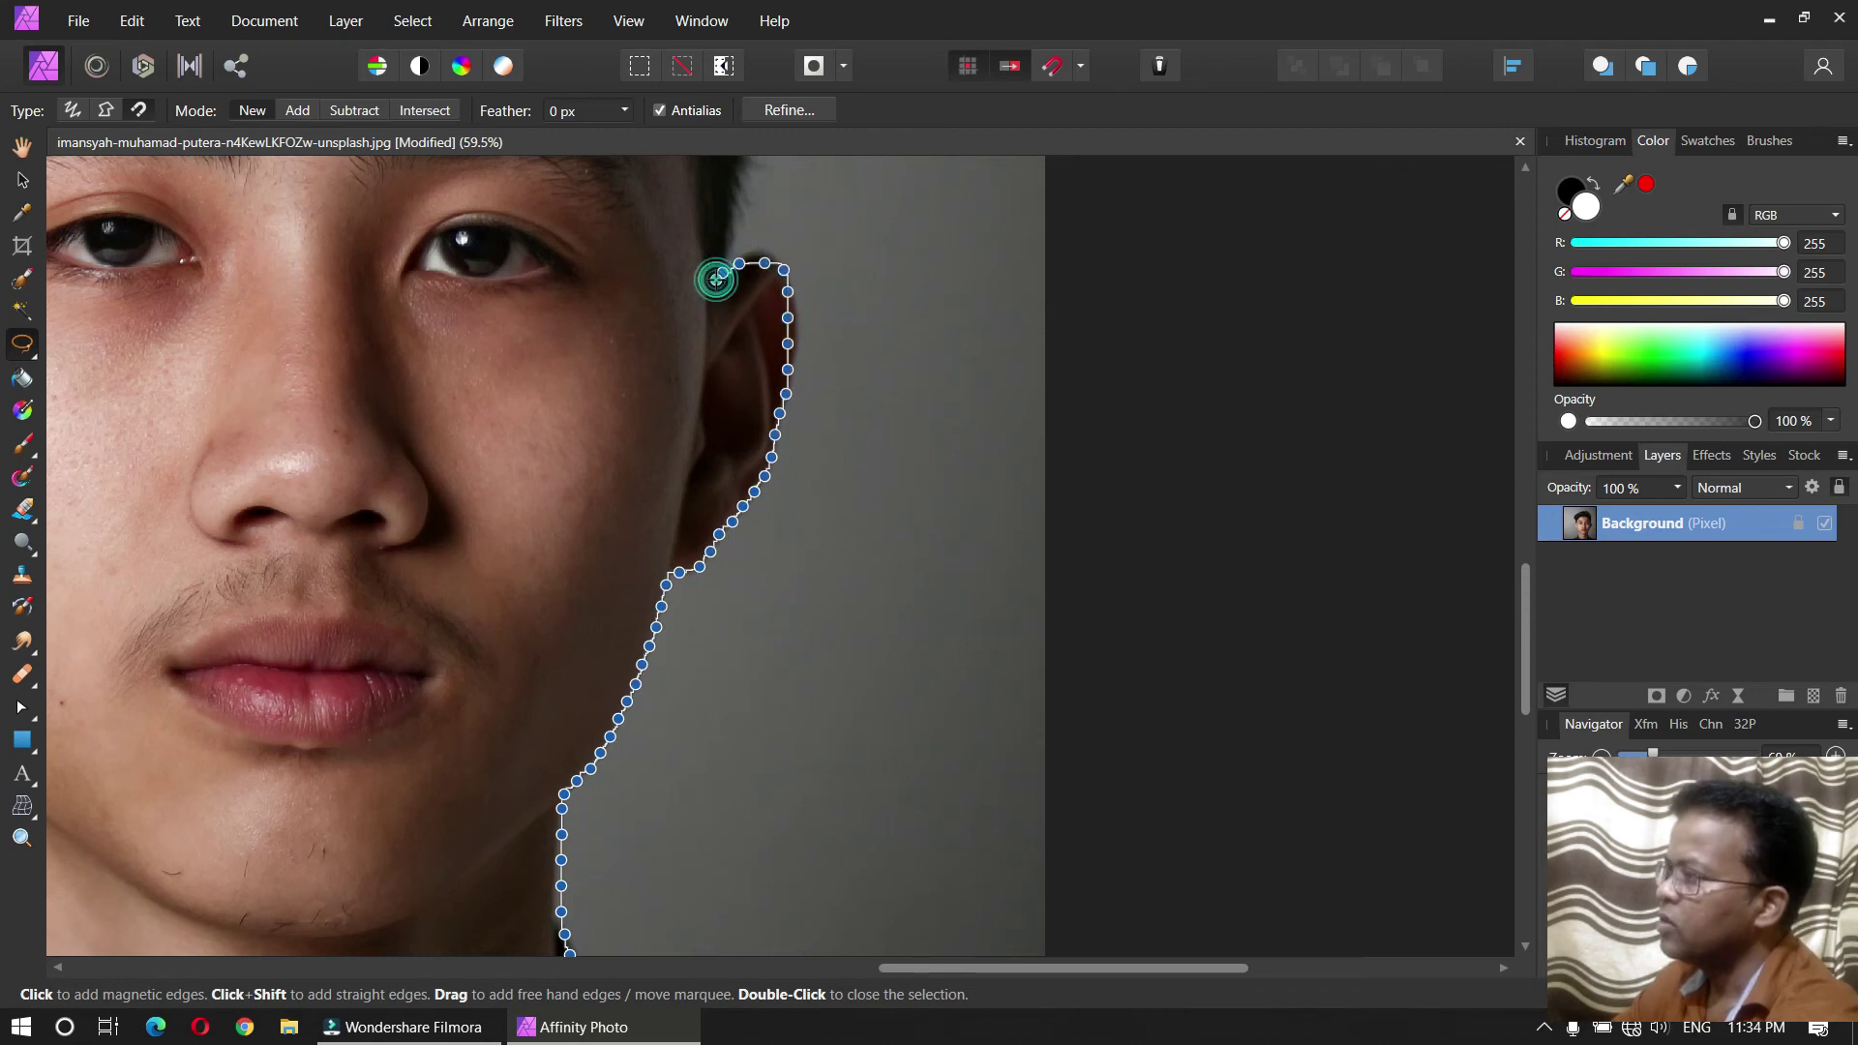
pyautogui.moveTo(531, 414)
pyautogui.mouseDown()
pyautogui.moveTo(937, 675)
pyautogui.moveTo(987, 664)
pyautogui.mouseUp()
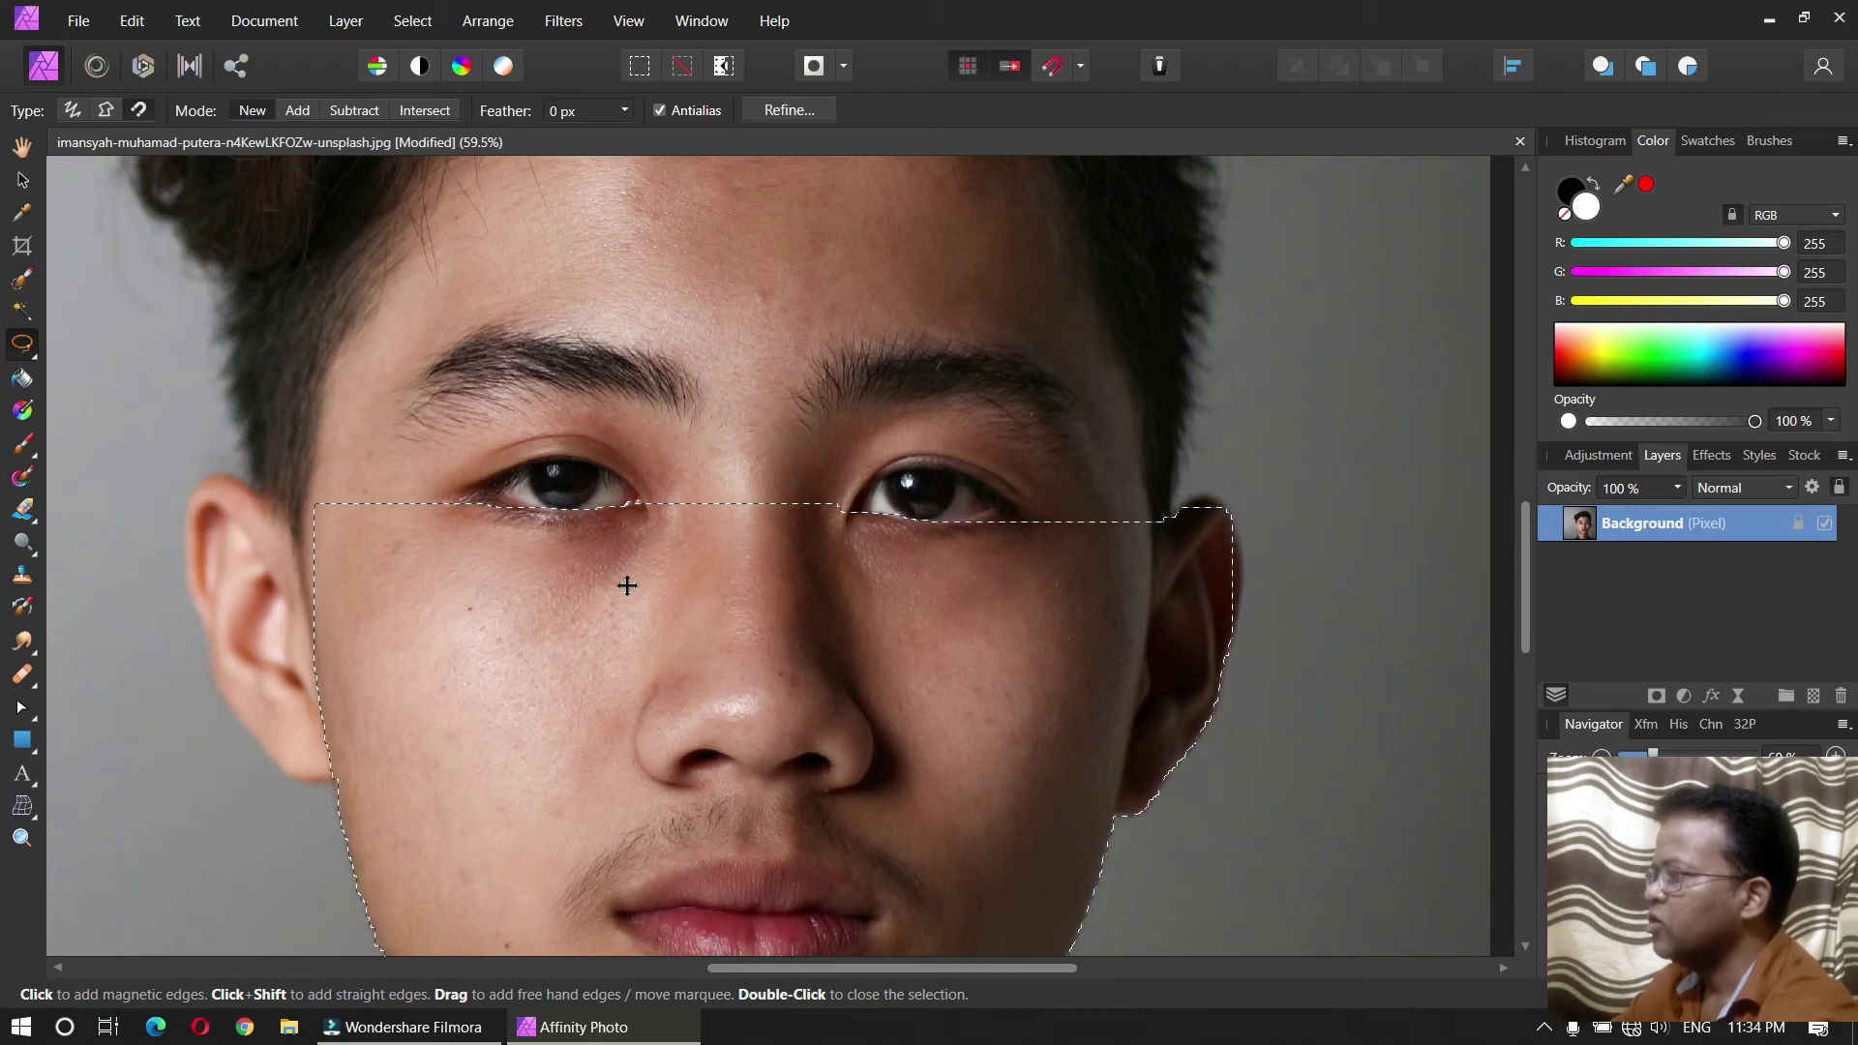
# Step: In Add mode, trace a magnetic outline from the image-right ear up around the hair to the image-left temple
pyautogui.click(292, 110)
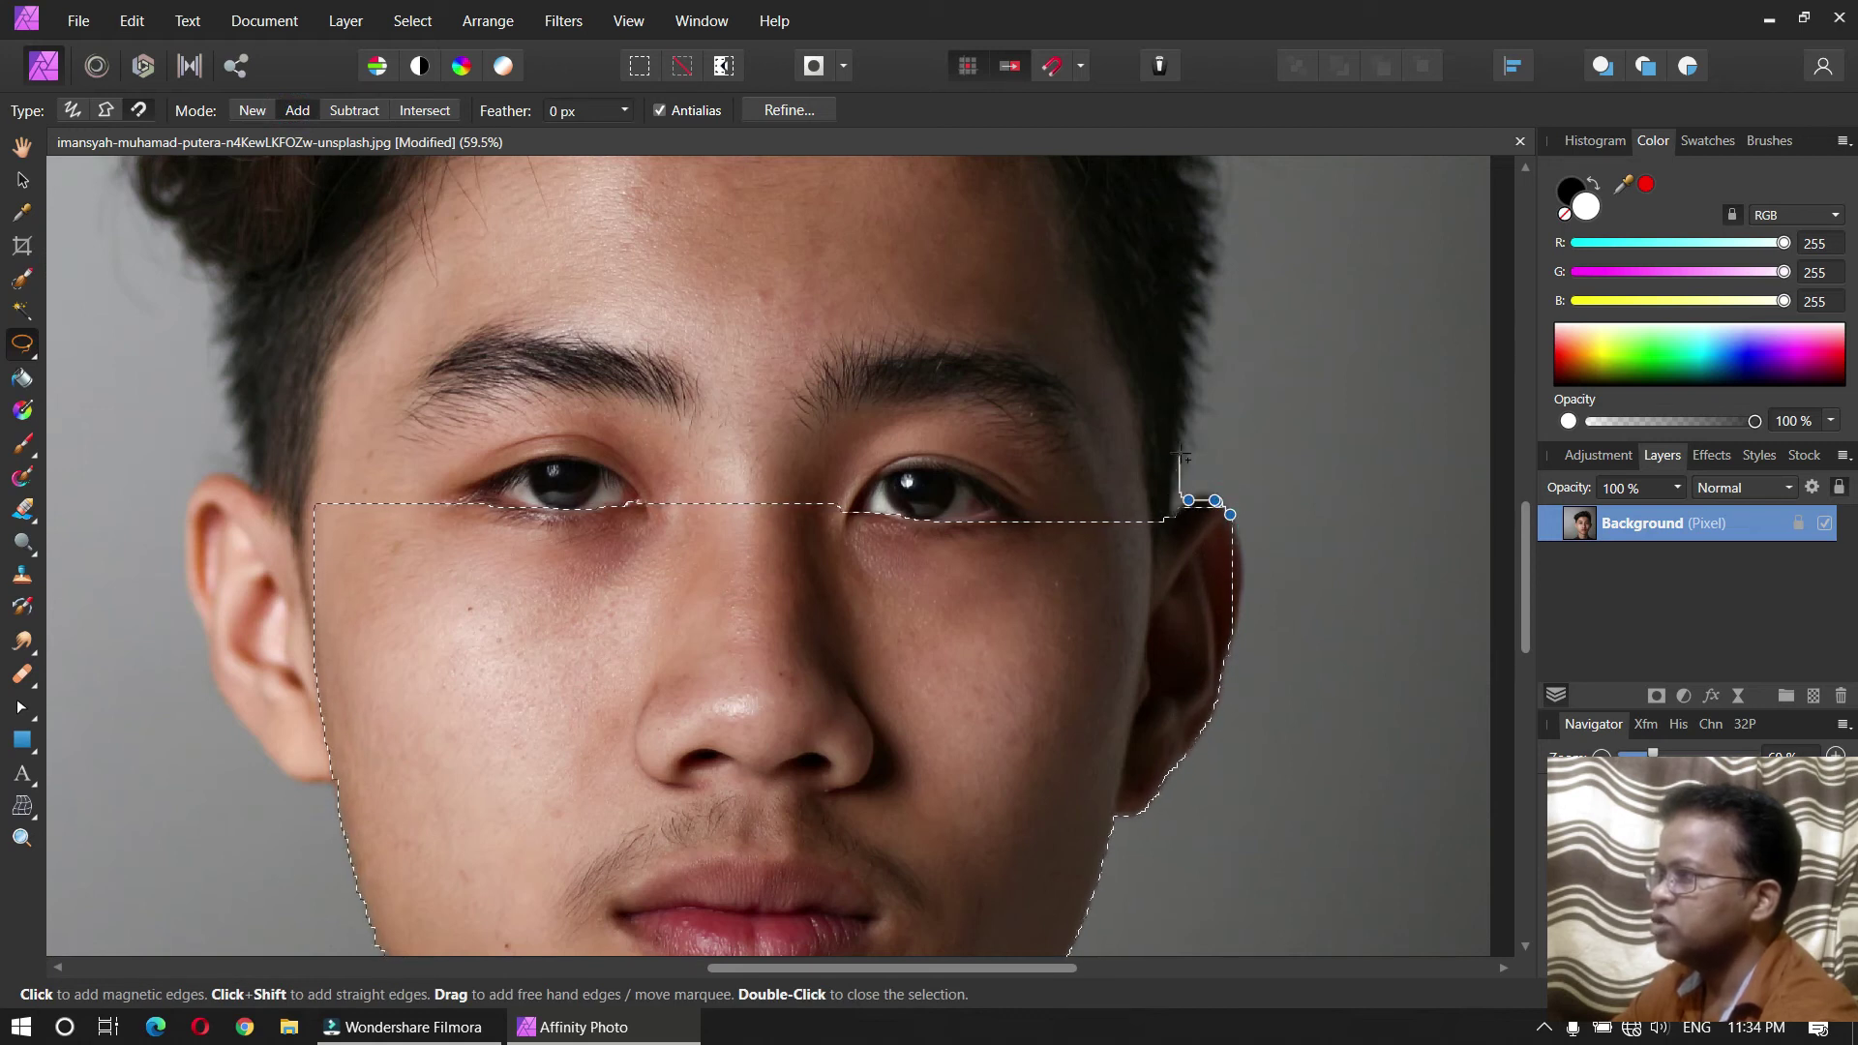
pyautogui.moveTo(1208, 311); pyautogui.dragTo(1201, 819)
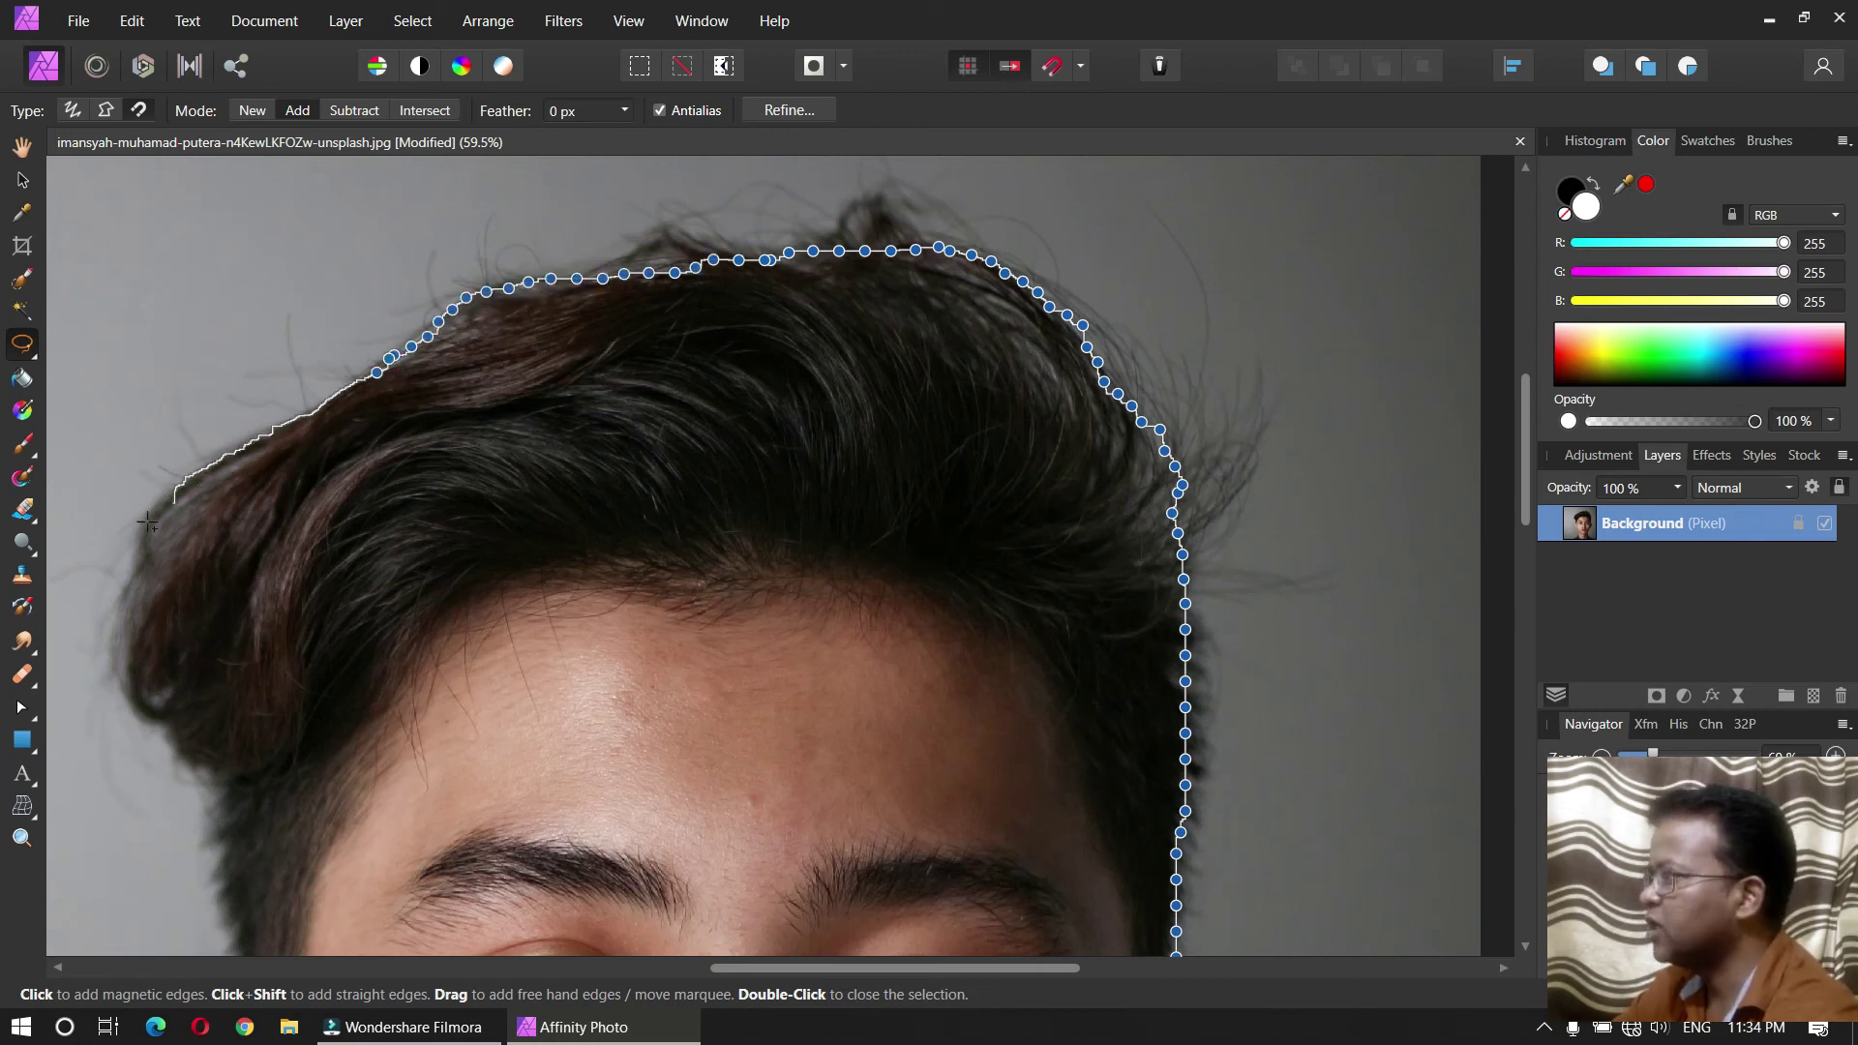
pyautogui.click(113, 645)
pyautogui.click(147, 713)
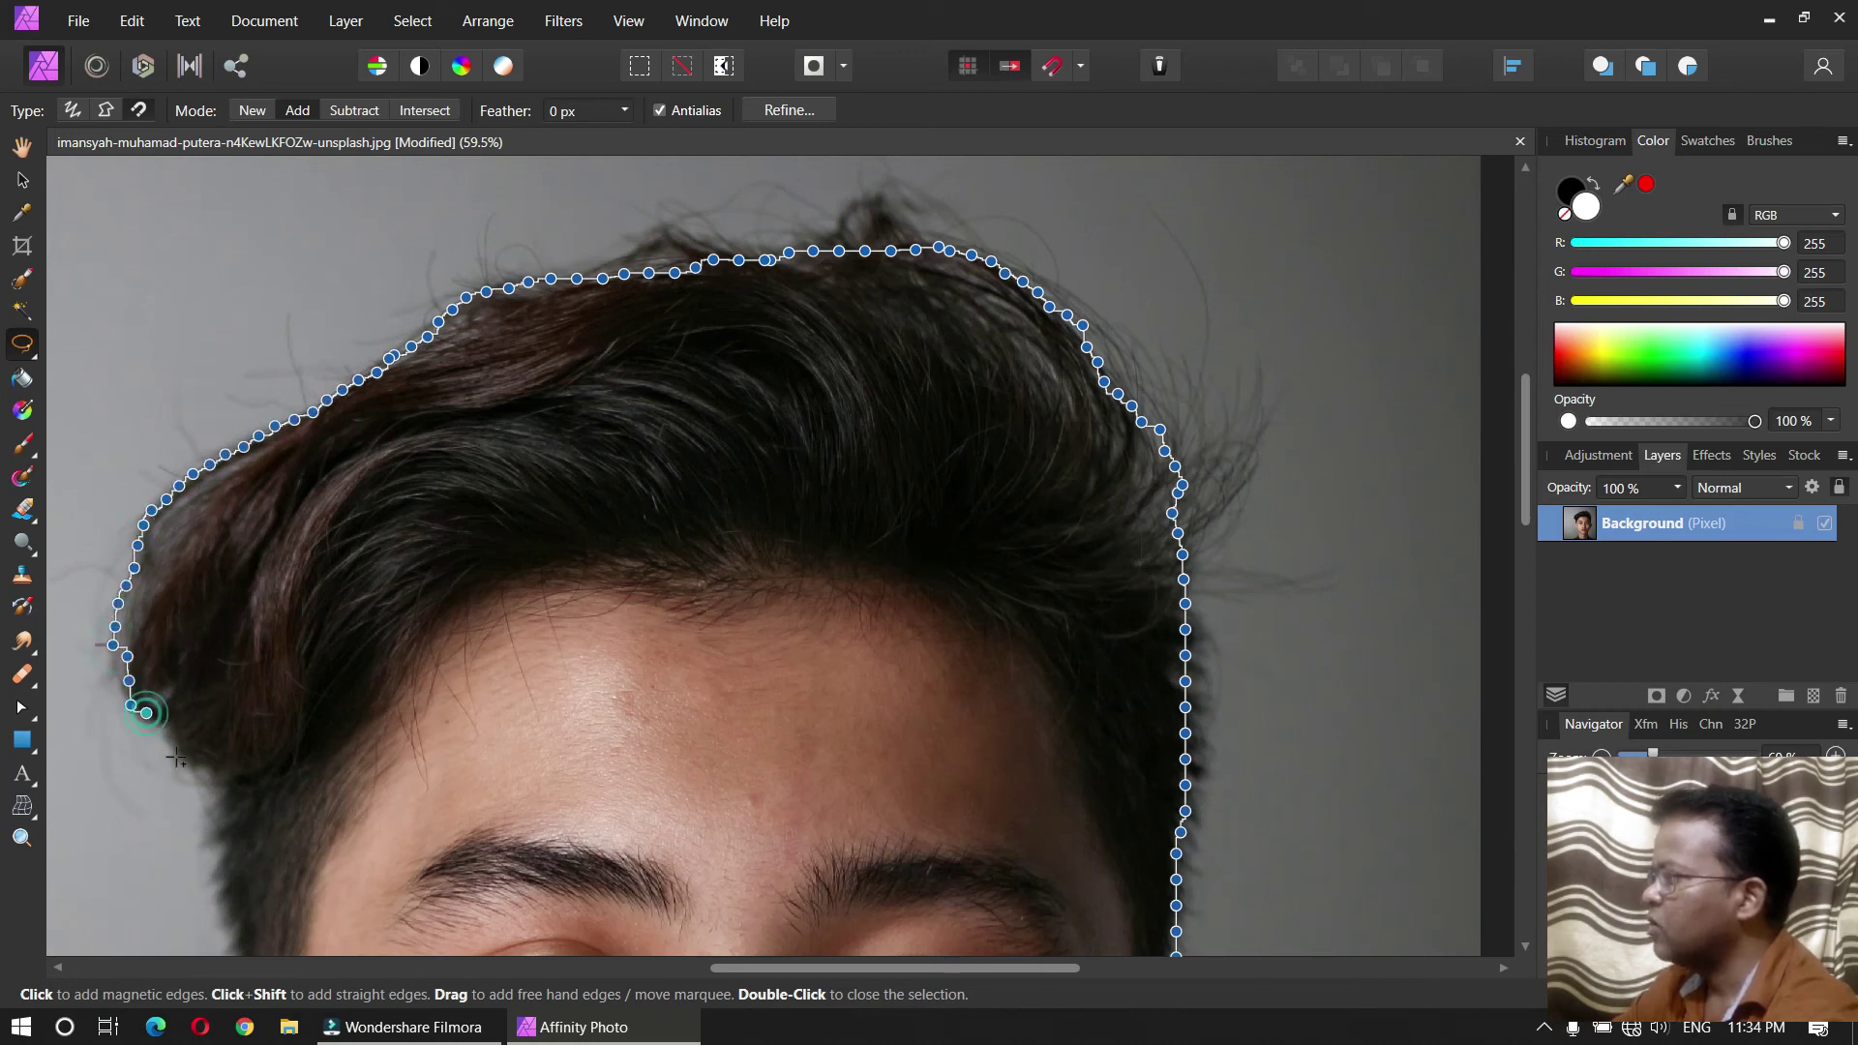
pyautogui.click(222, 782)
# Step: Continue the magnetic outline down the image-left temple and around the ear to the lobe, and close it to add the upper head
pyautogui.press('space')
pyautogui.moveTo(229, 803); pyautogui.dragTo(394, 295)
pyautogui.click(379, 385)
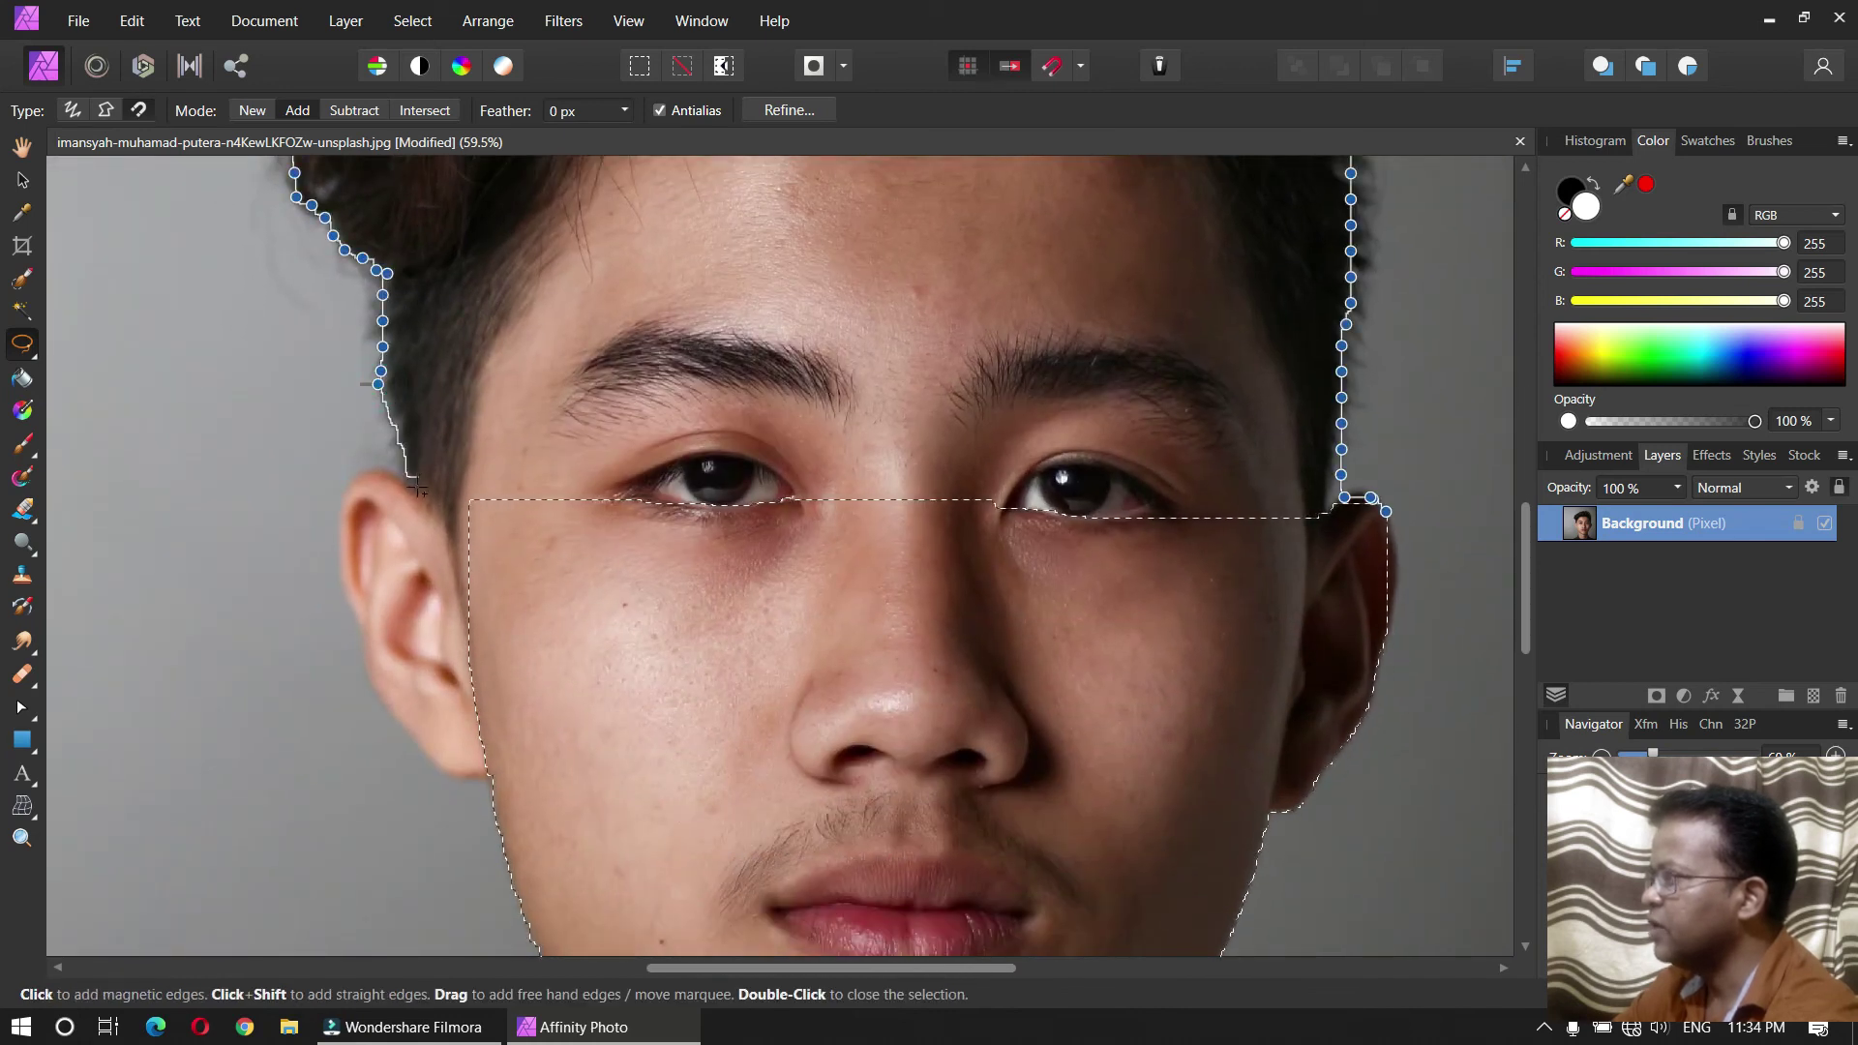
pyautogui.click(416, 487)
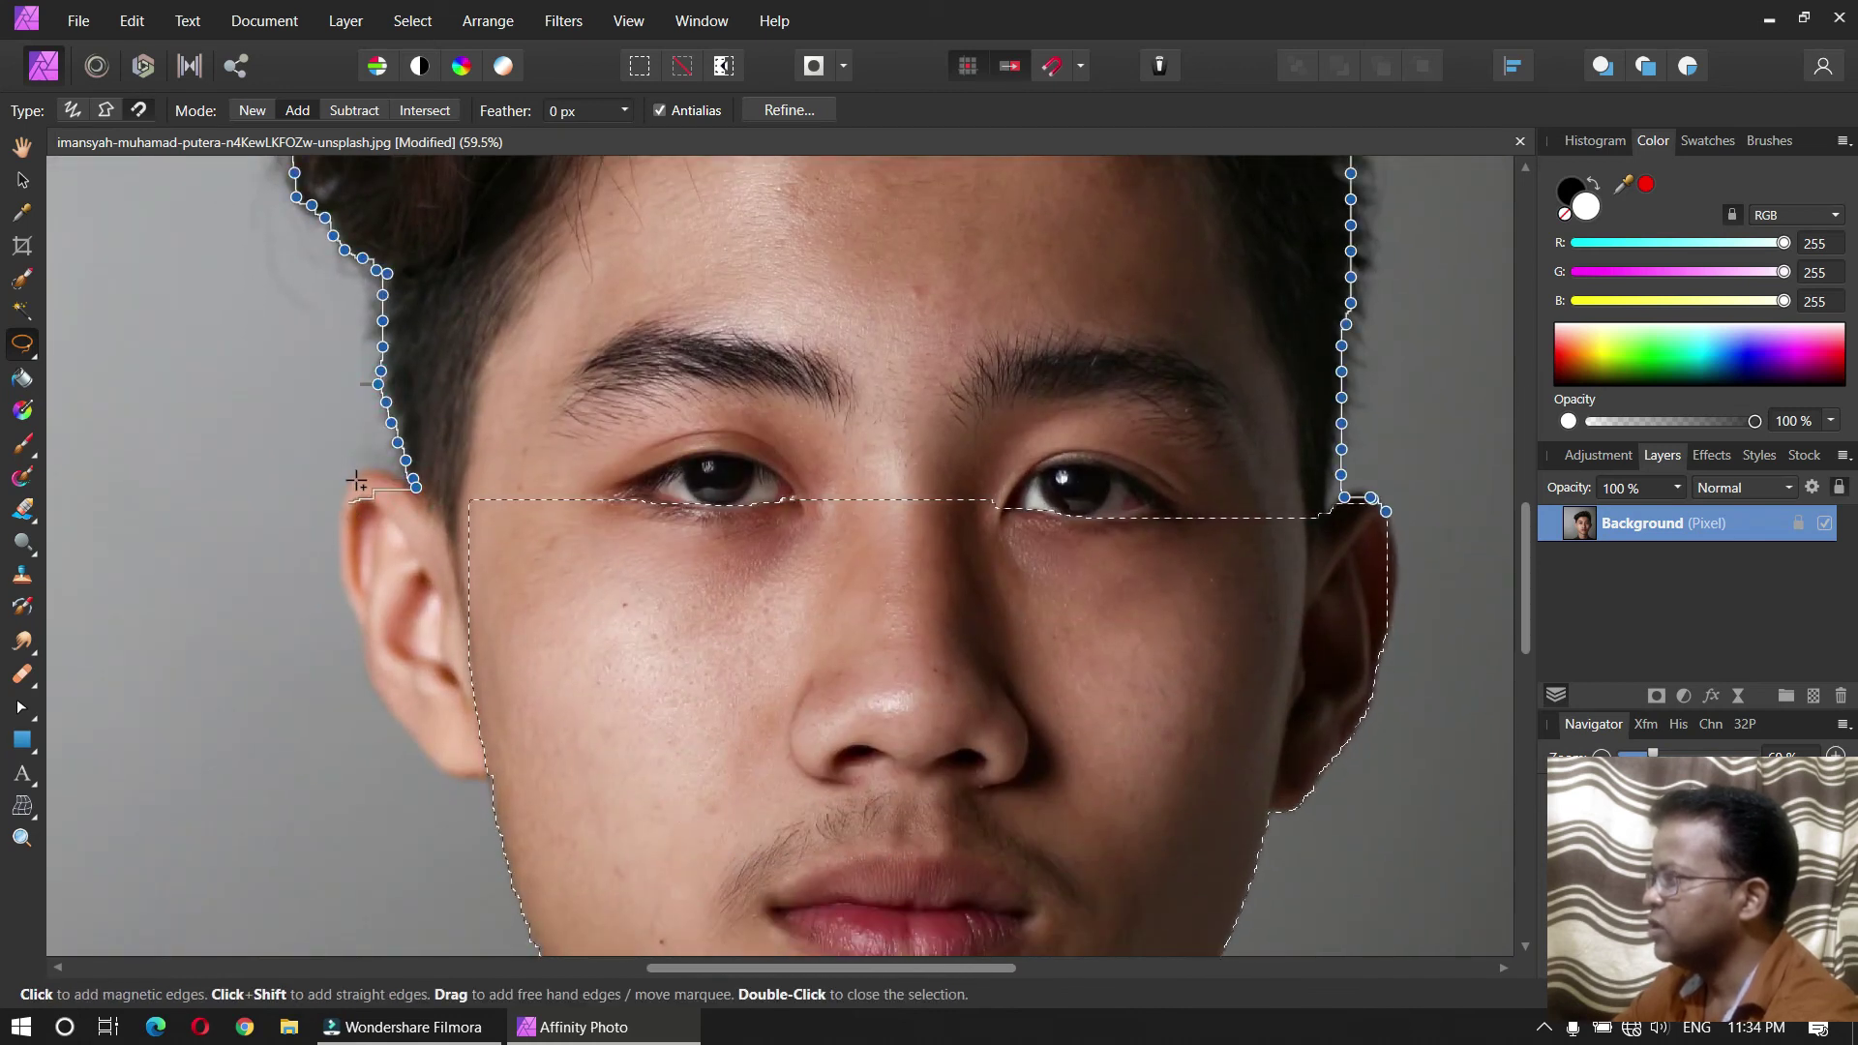
pyautogui.click(360, 472)
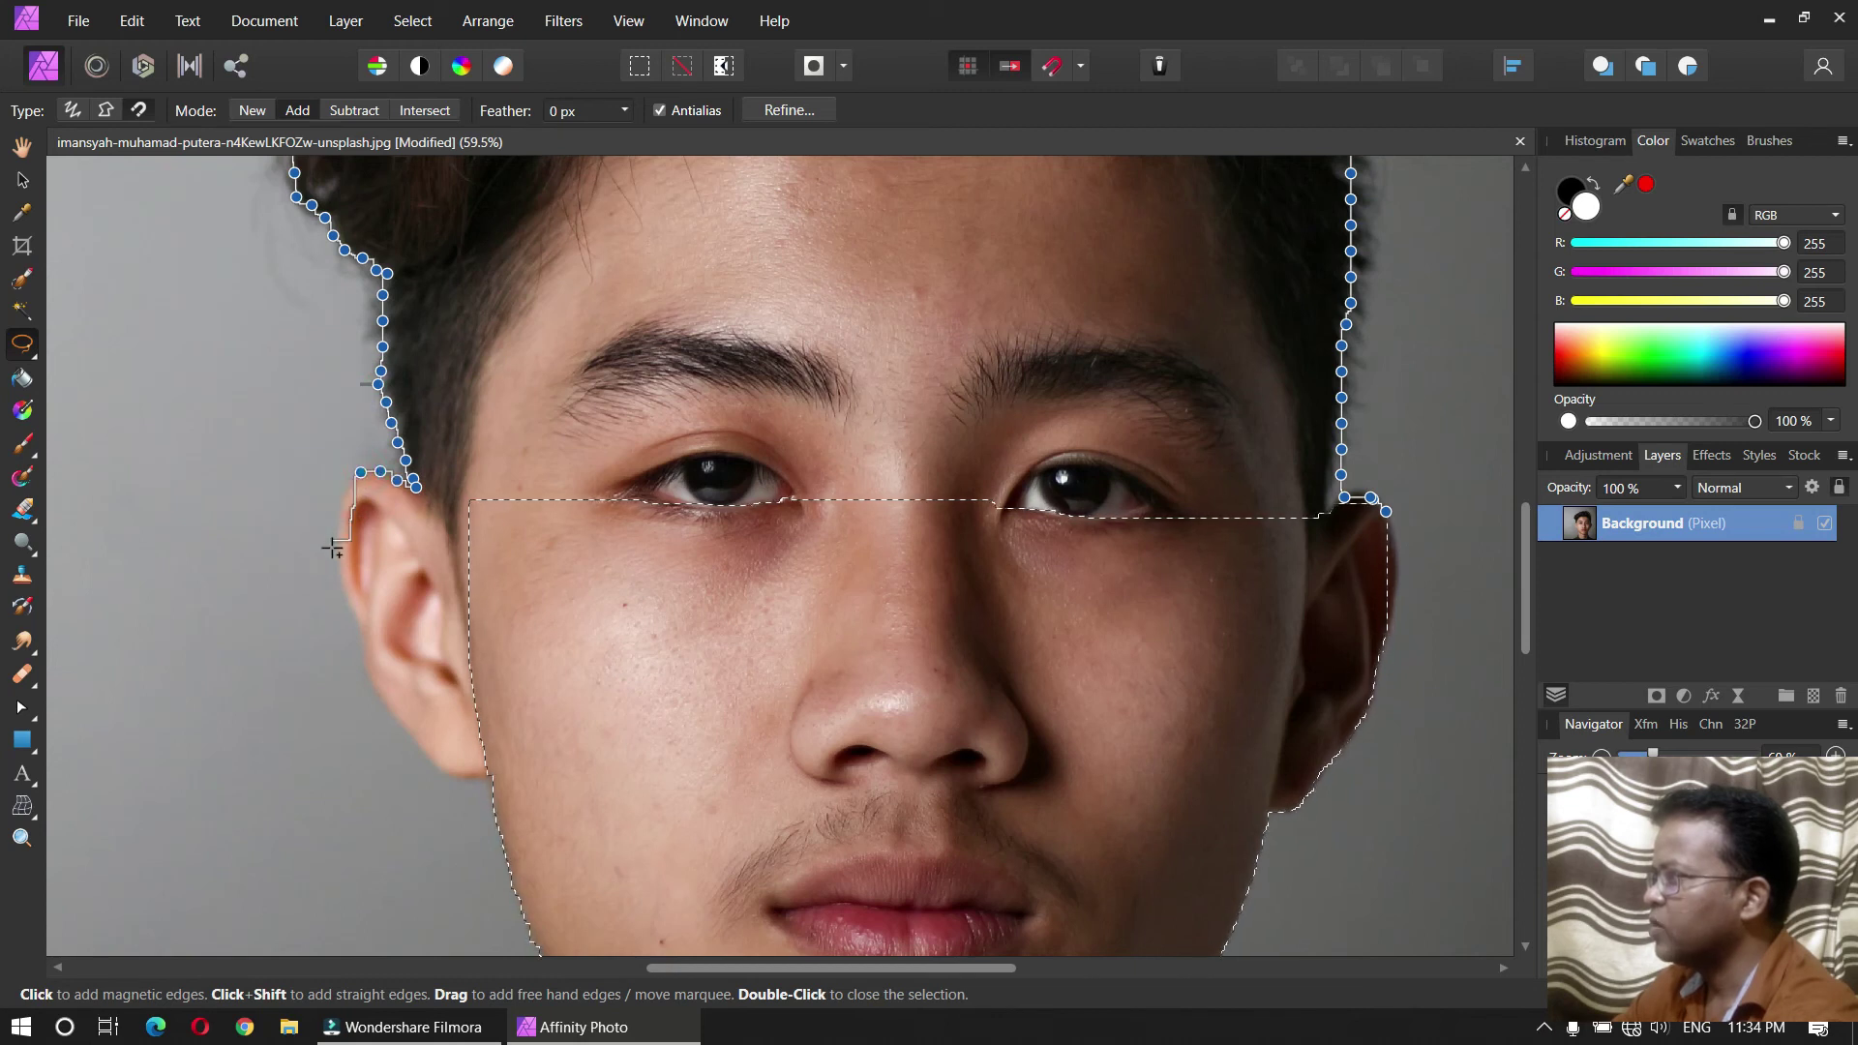
pyautogui.click(339, 506)
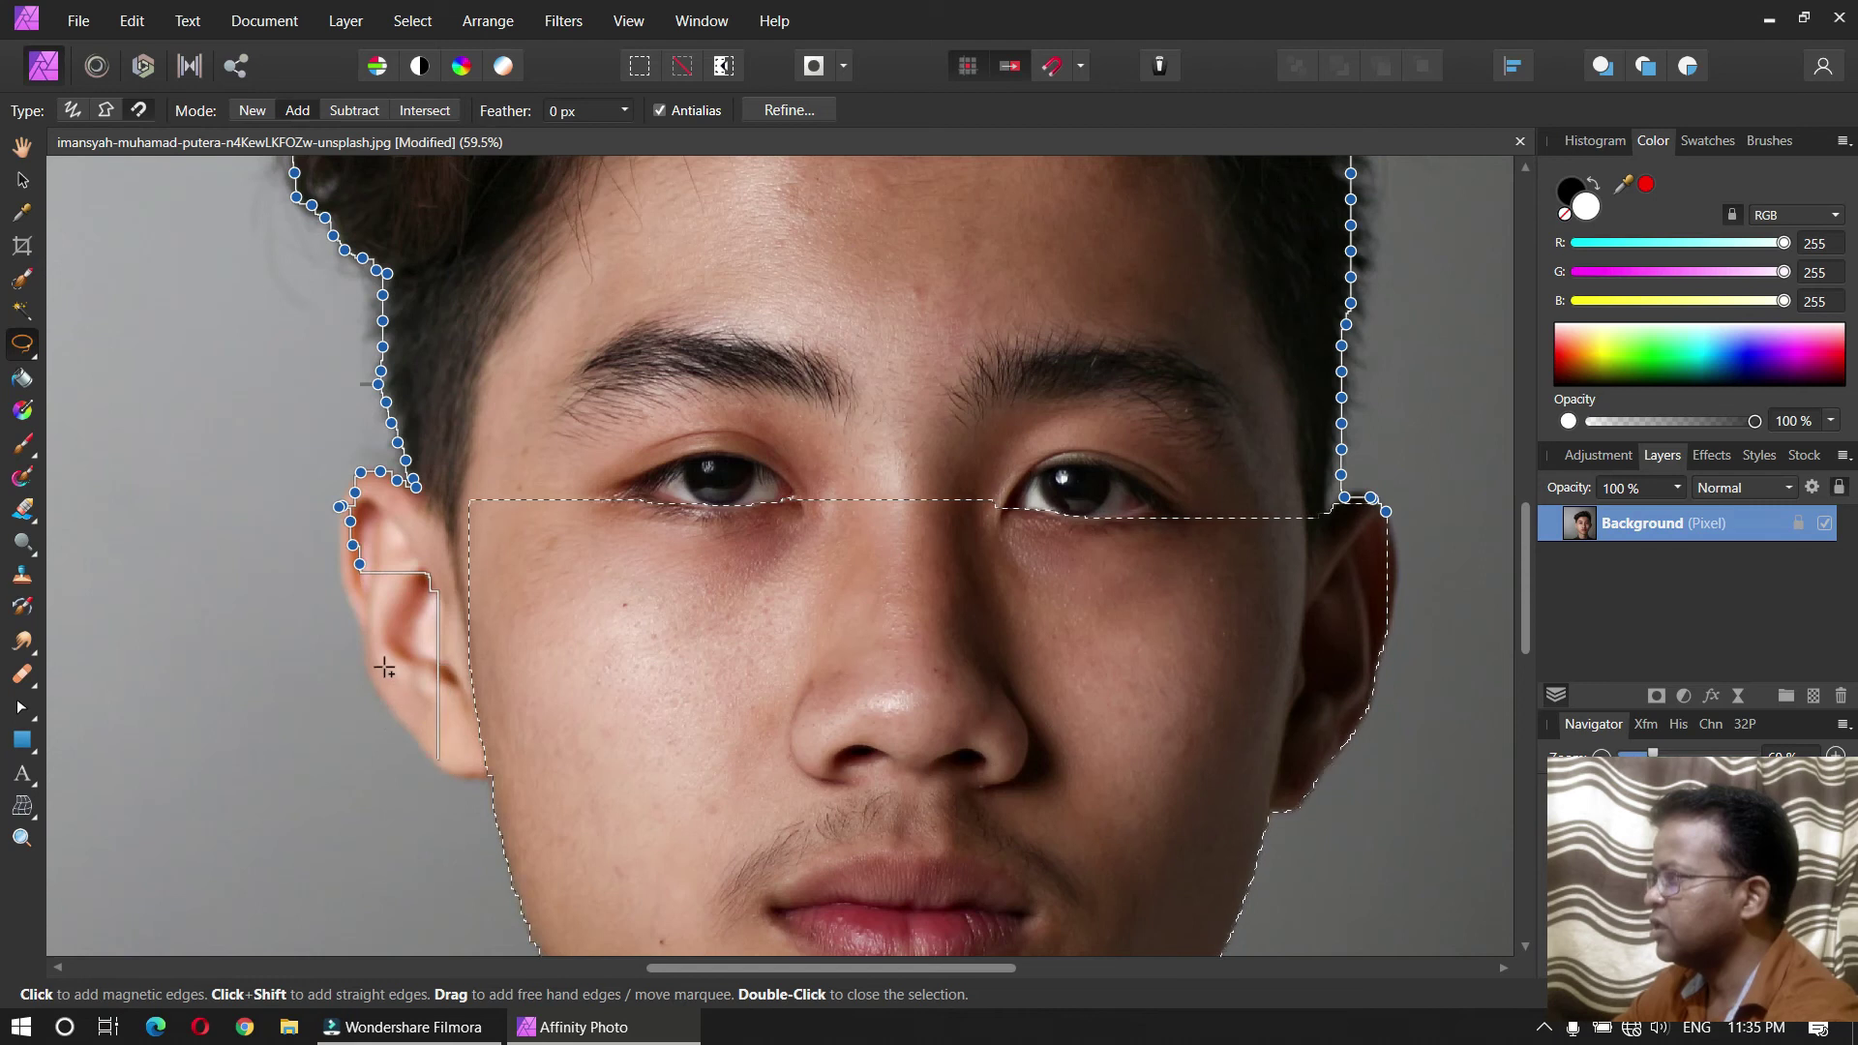
pyautogui.click(362, 620)
pyautogui.click(368, 678)
pyautogui.click(408, 739)
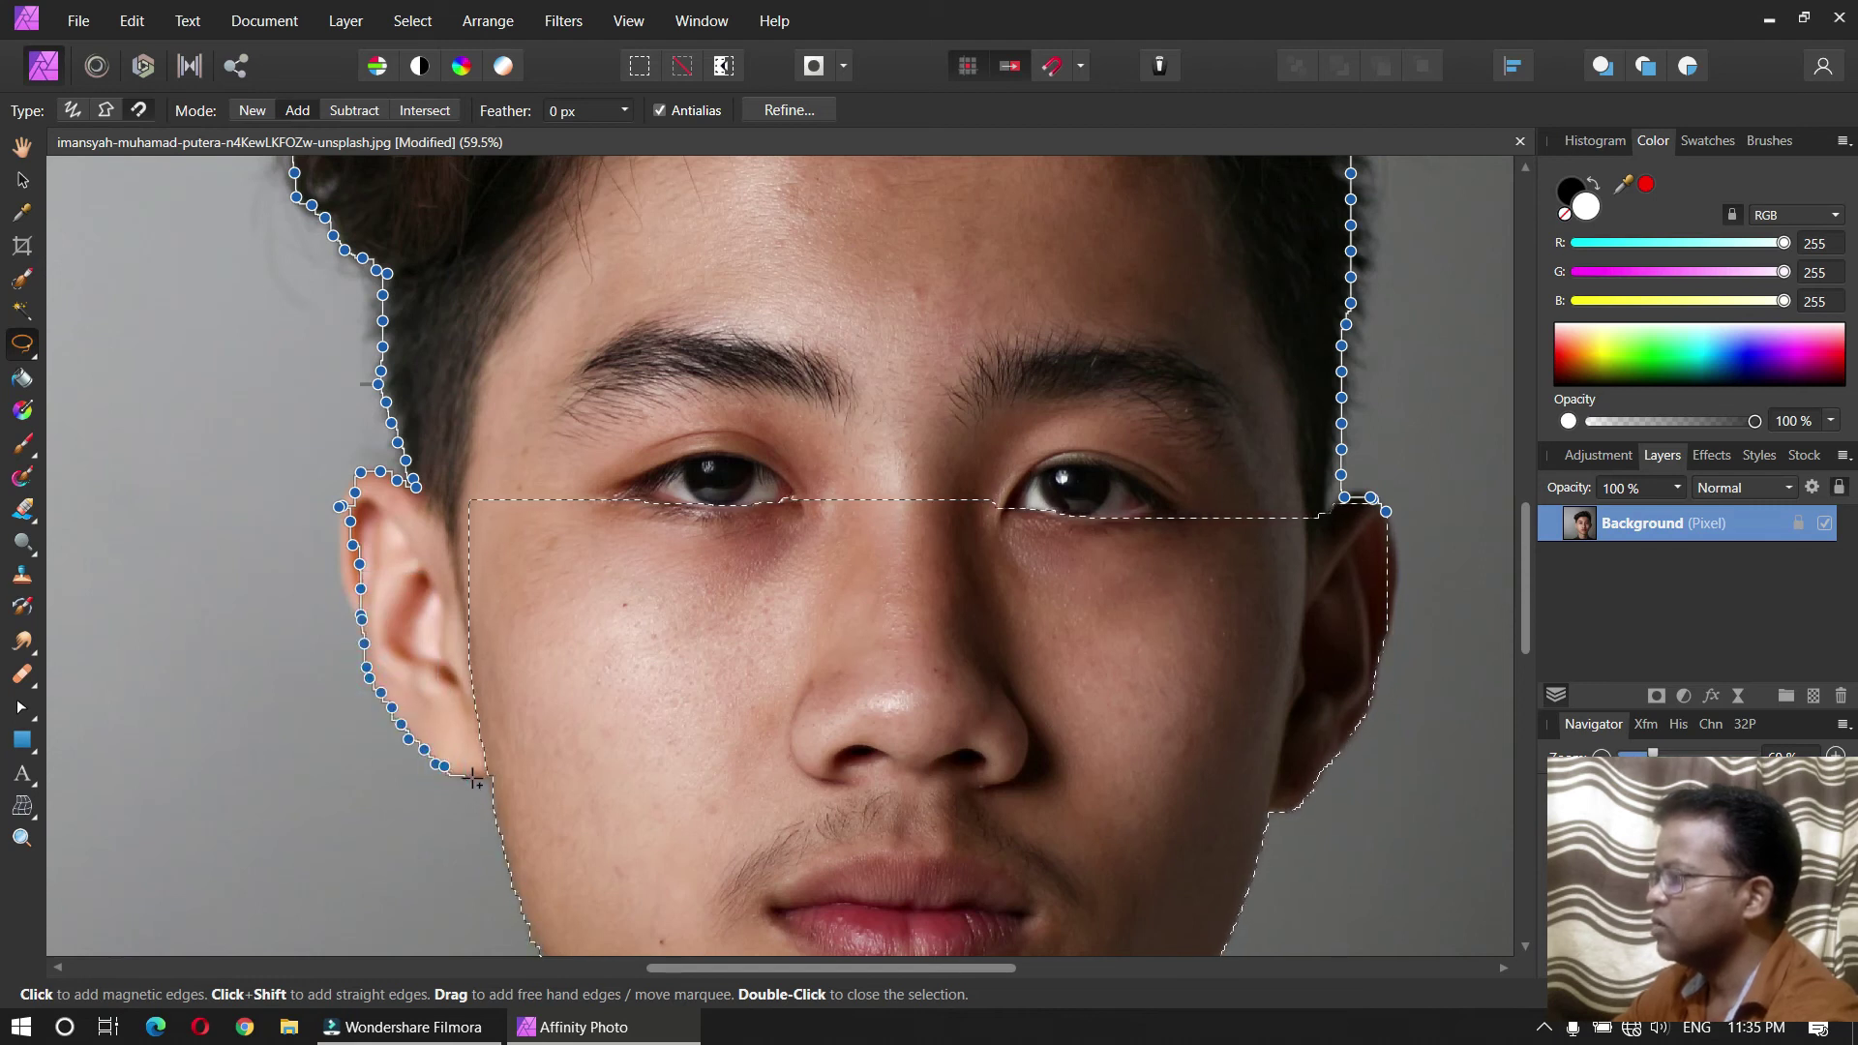
pyautogui.doubleClick(1345, 619)
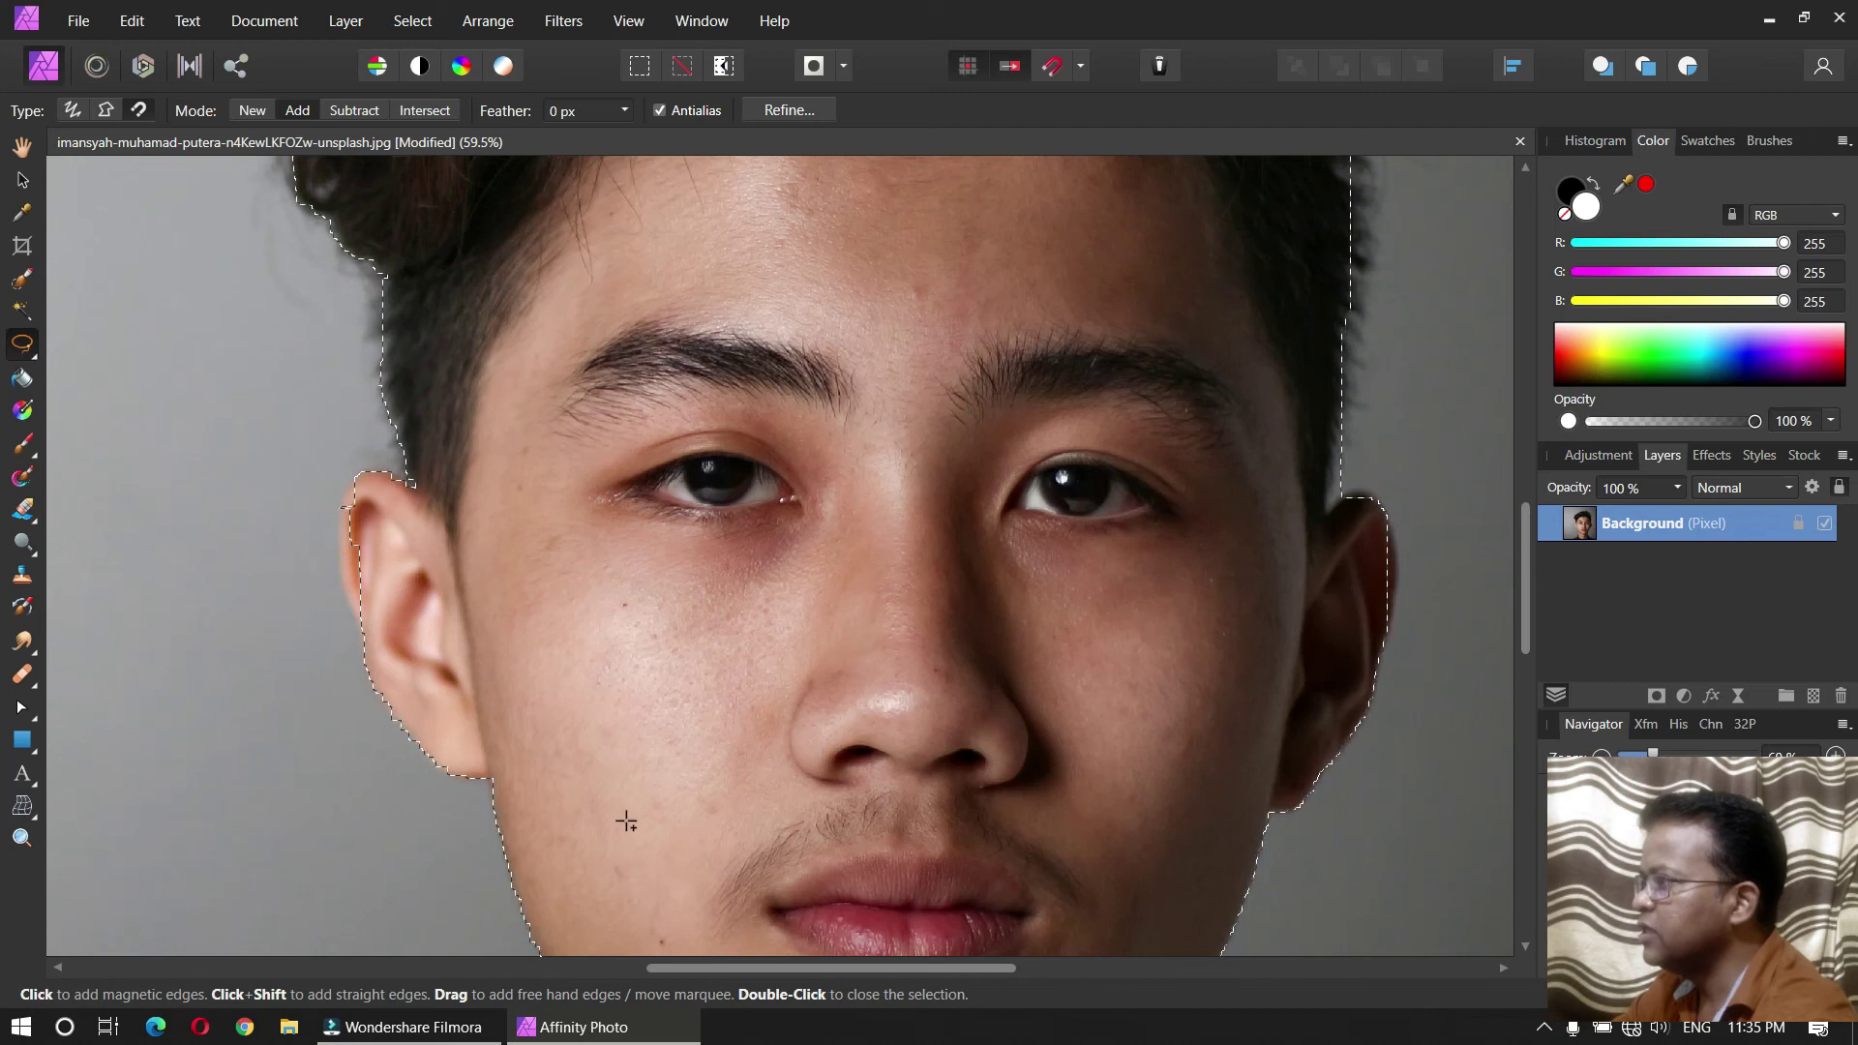
# Step: Examine the selection edge around the whole head and at 100% along the ear, jaw, neck and image-right hair
pyautogui.press('space')
pyautogui.moveTo(638, 809); pyautogui.dragTo(634, 397)
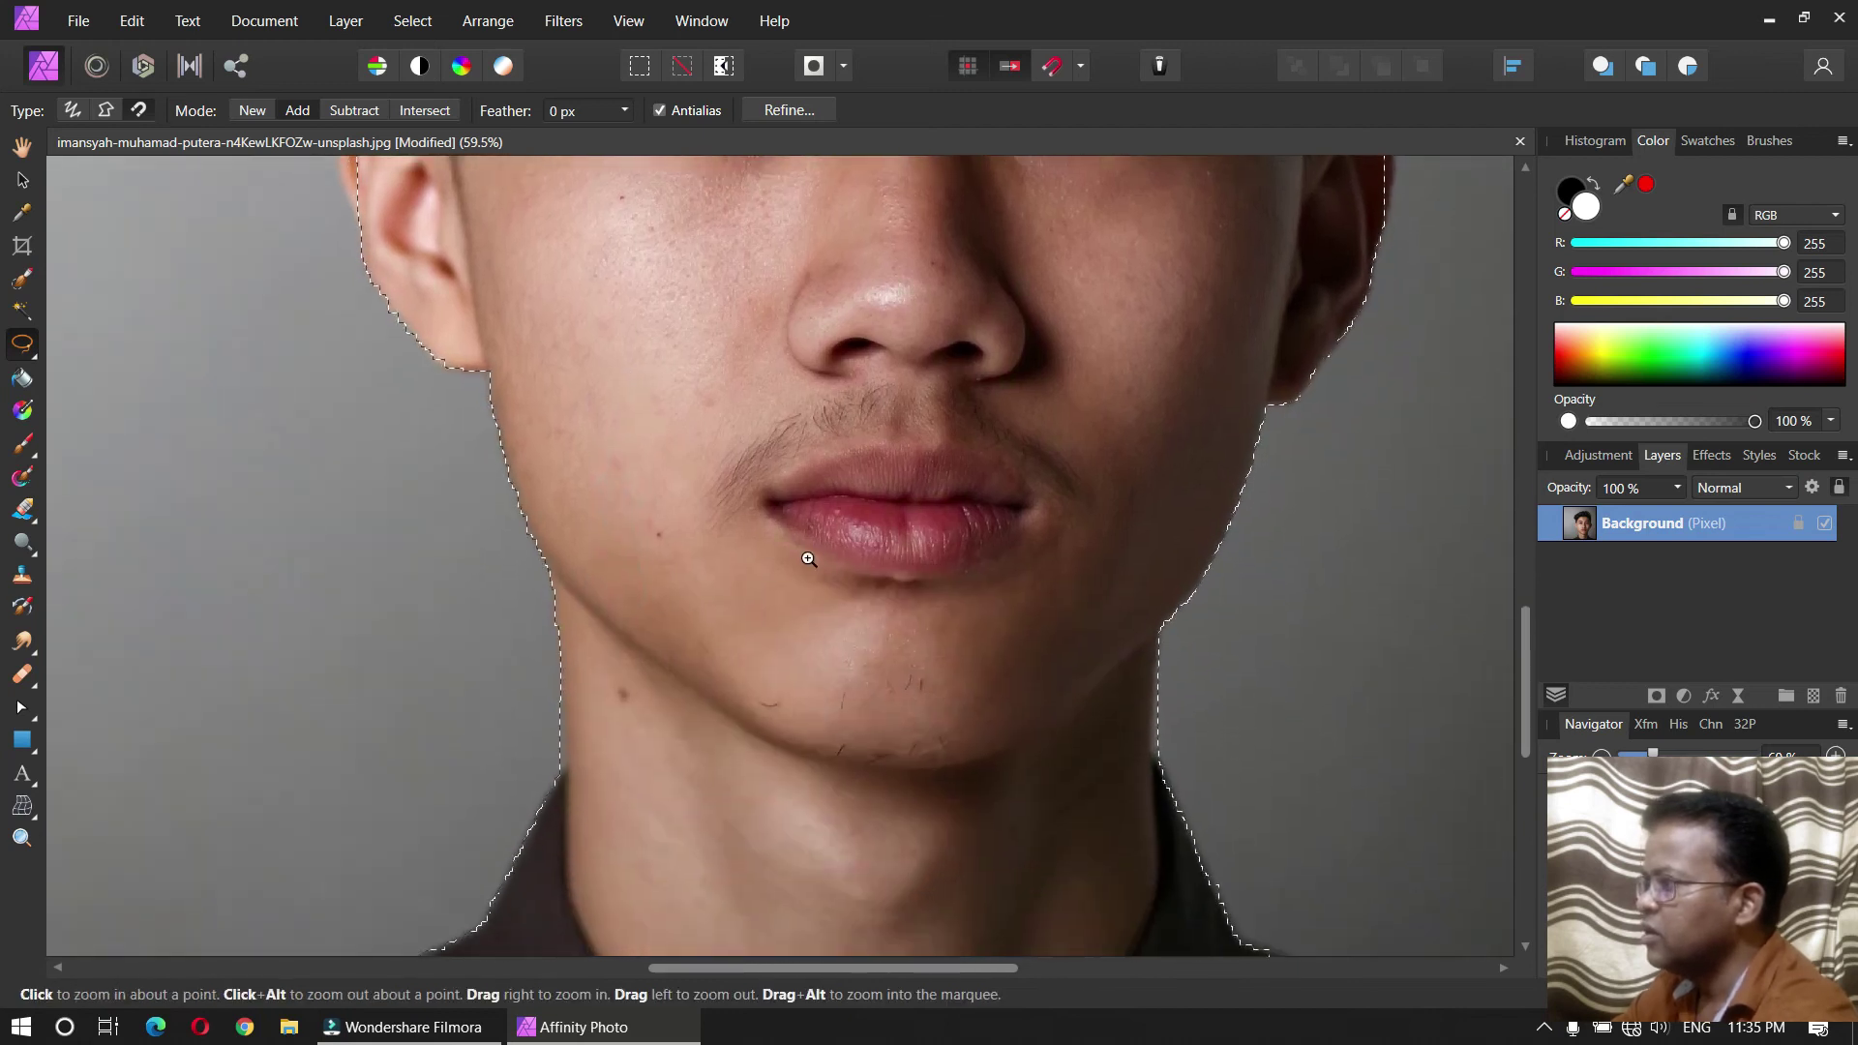
pyautogui.scroll(-5, 788, 550)
pyautogui.moveTo(814, 507); pyautogui.dragTo(799, 664)
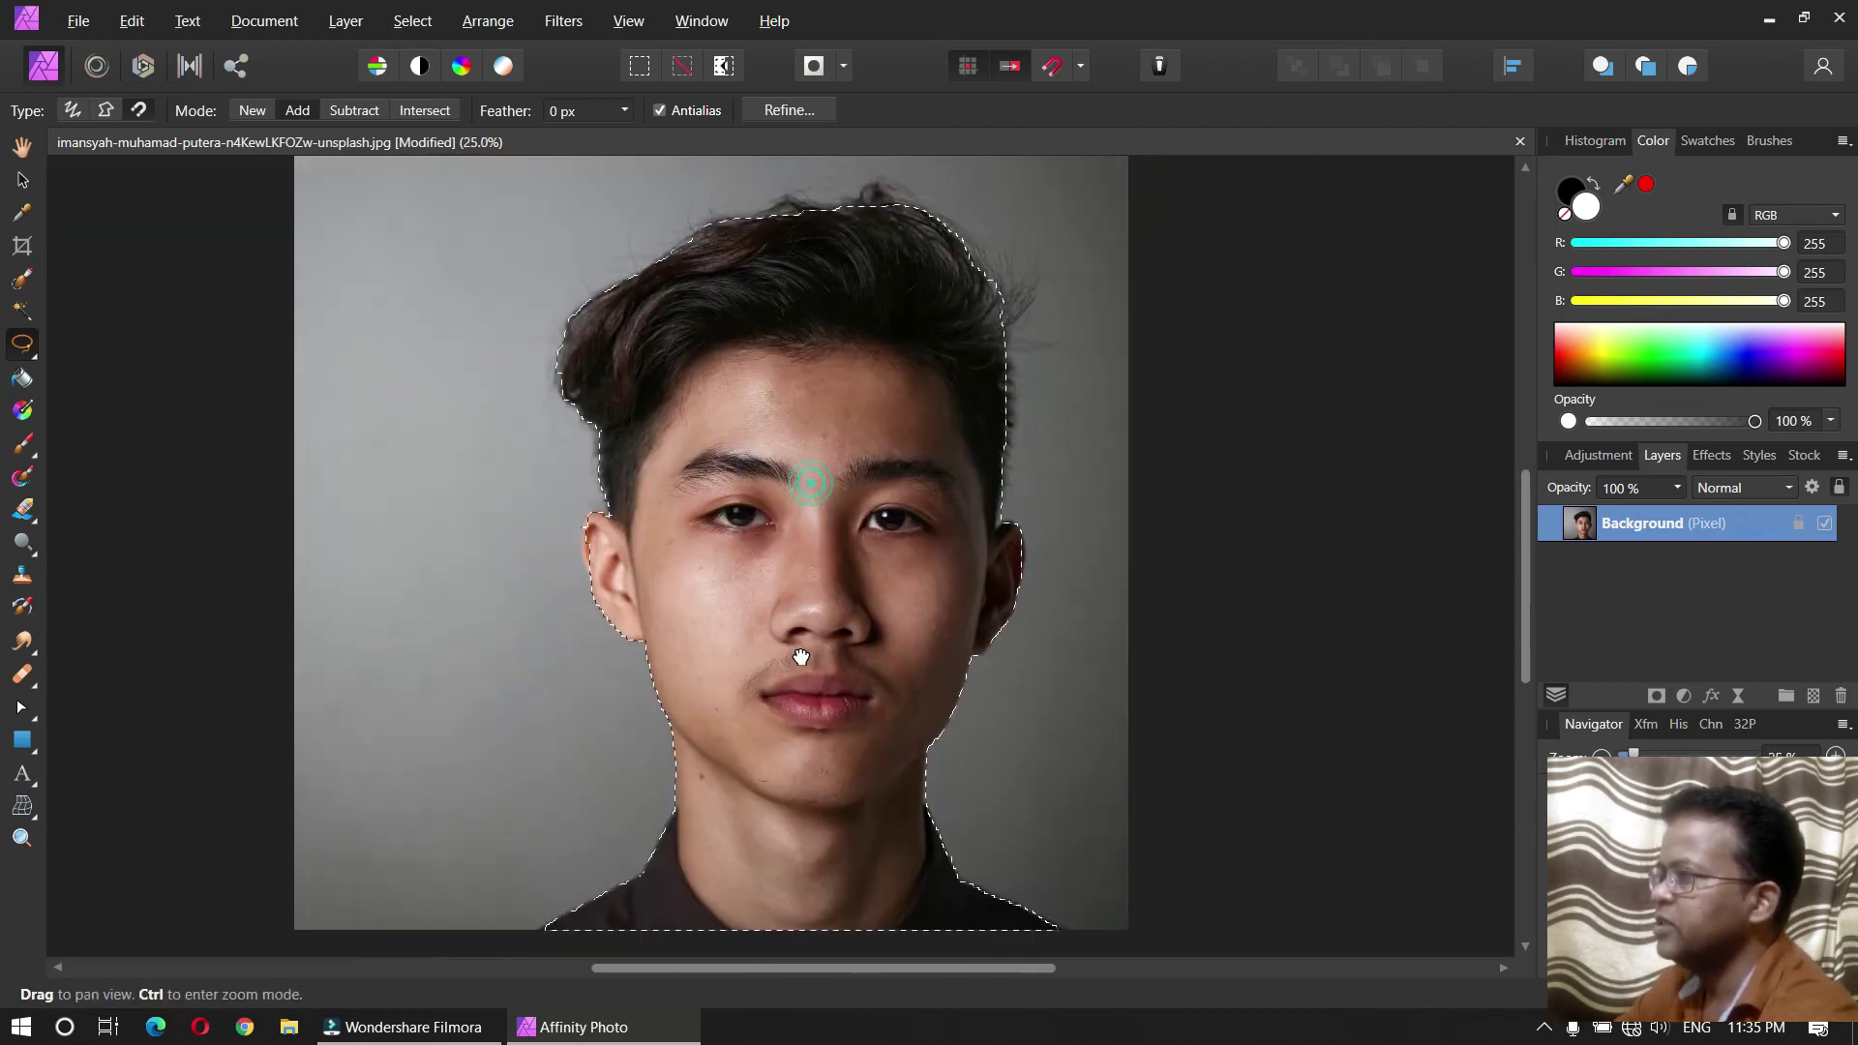
pyautogui.keyDown('ctrl'); pyautogui.click(603, 630); pyautogui.keyUp('ctrl')
pyautogui.keyDown('ctrl'); pyautogui.click(604, 631); pyautogui.keyUp('ctrl')
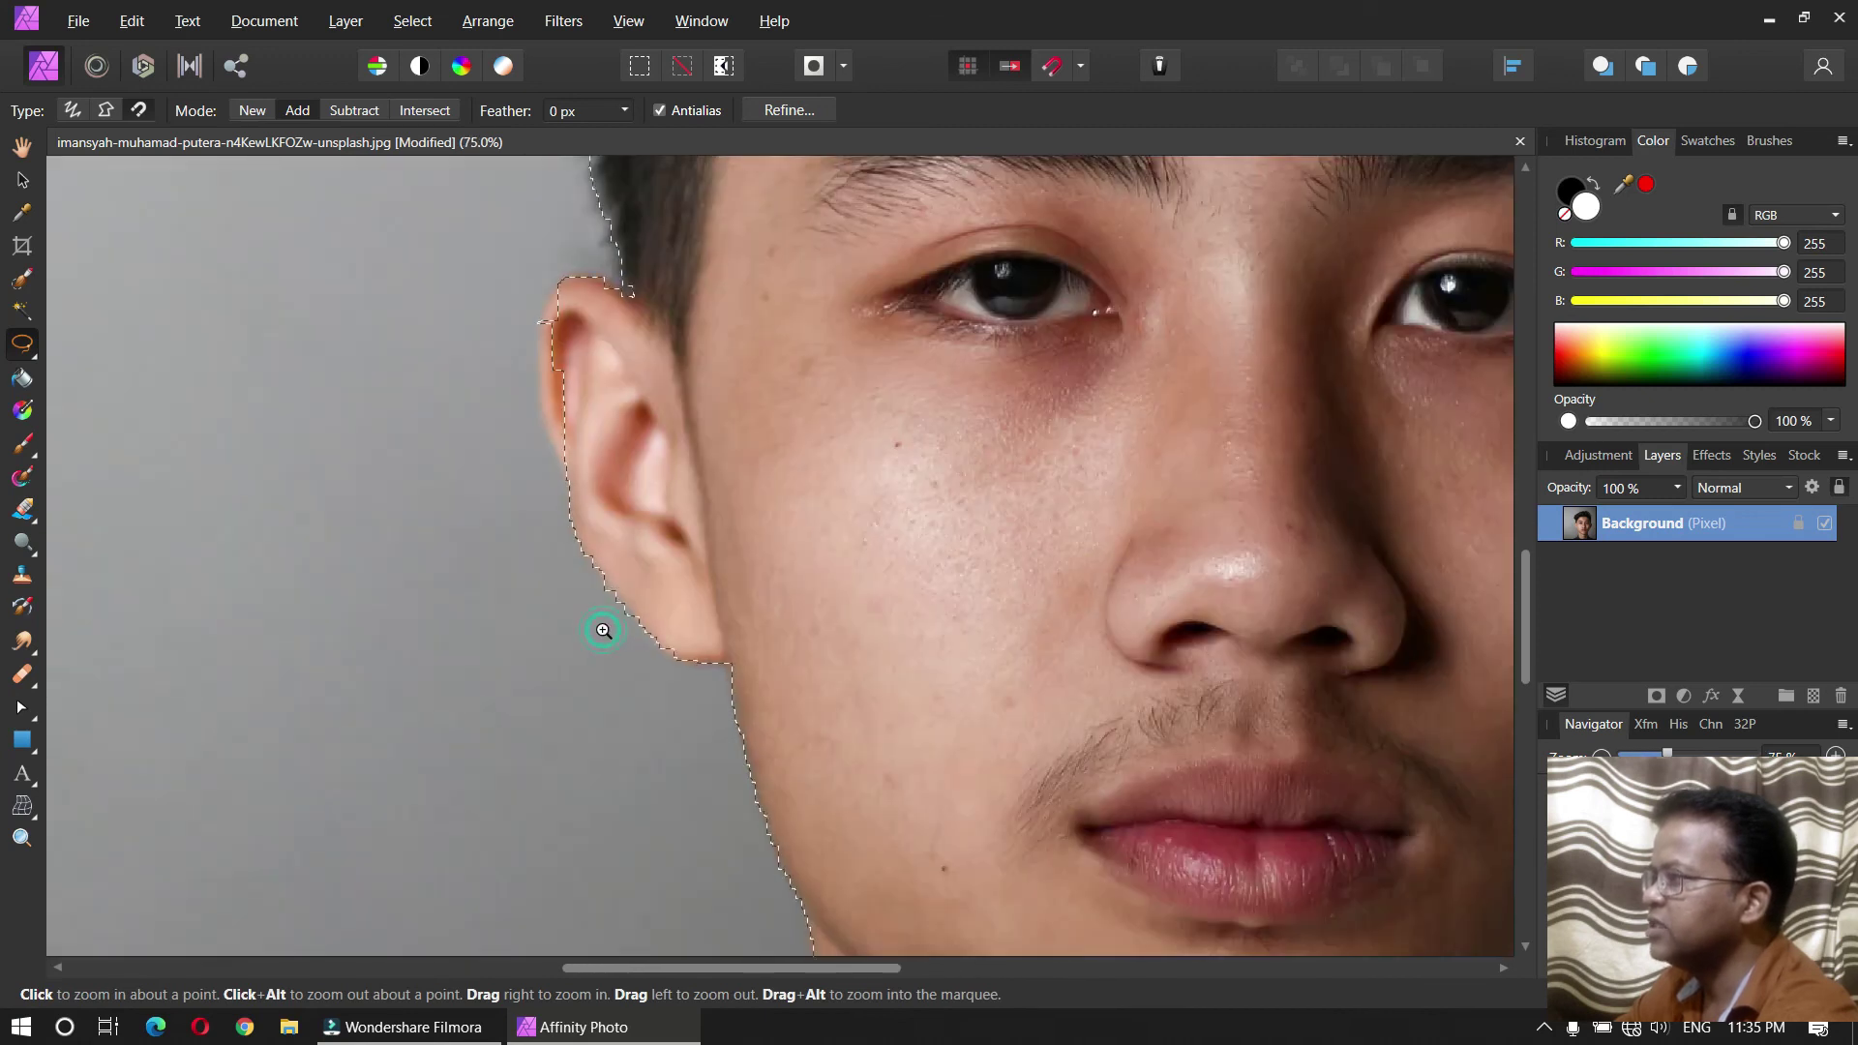
pyautogui.keyDown('ctrl'); pyautogui.click(601, 613); pyautogui.keyUp('ctrl')
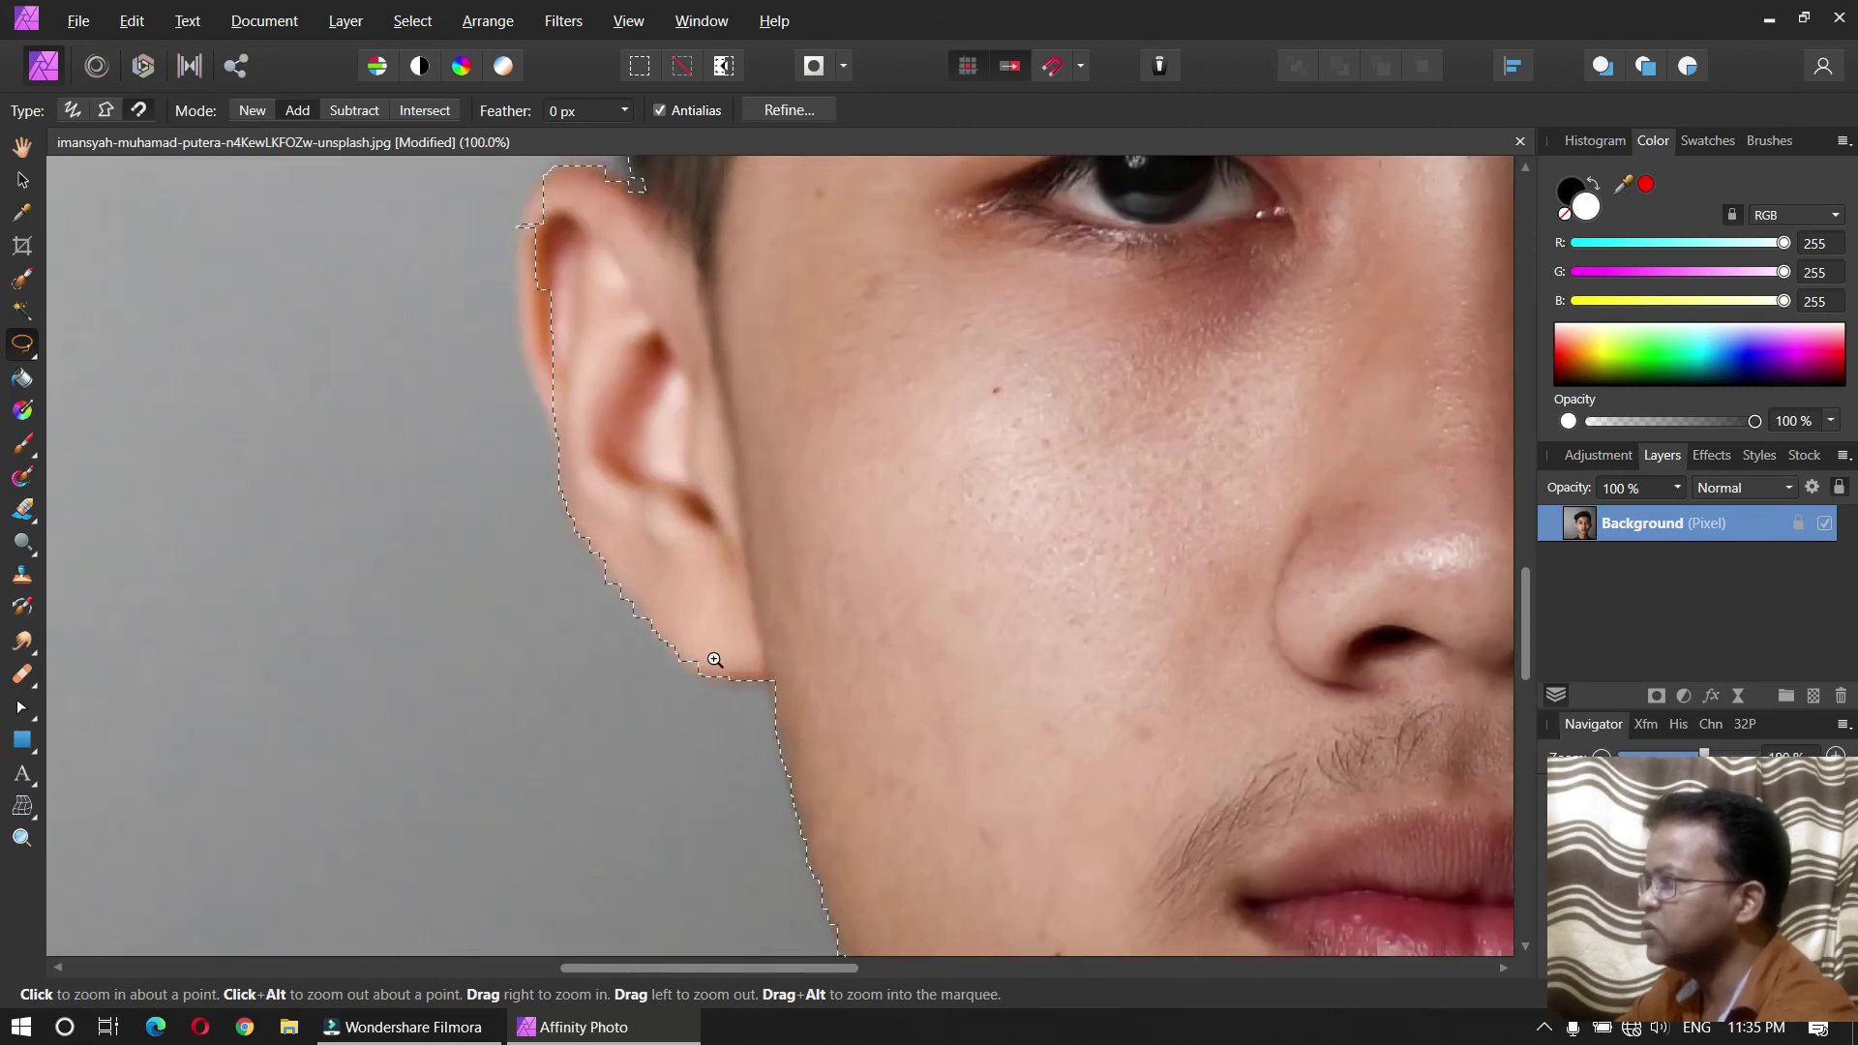
pyautogui.moveTo(748, 684); pyautogui.dragTo(620, 417)
pyautogui.moveTo(791, 714); pyautogui.dragTo(564, 431)
pyautogui.moveTo(669, 787); pyautogui.dragTo(585, 658)
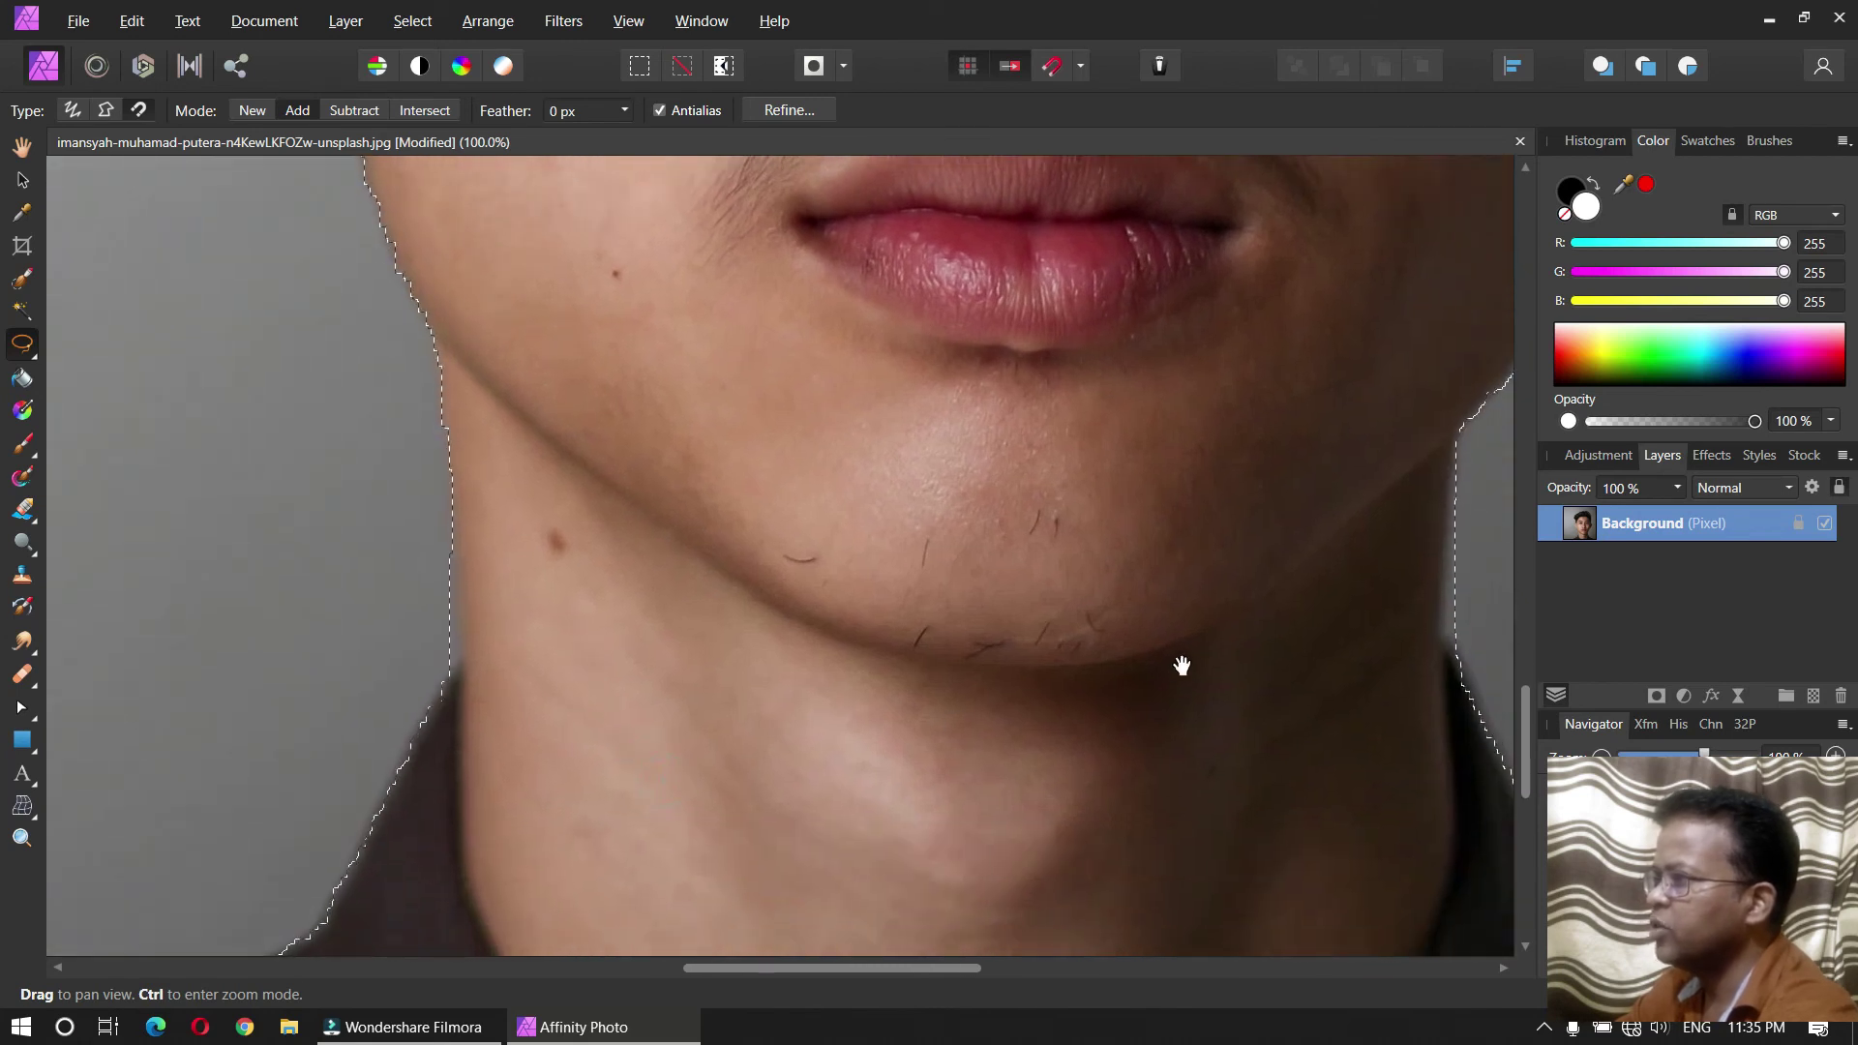
pyautogui.moveTo(1175, 658); pyautogui.dragTo(730, 705)
pyautogui.moveTo(900, 332); pyautogui.dragTo(1016, 829)
pyautogui.moveTo(1026, 474); pyautogui.dragTo(1071, 879)
pyautogui.moveTo(1066, 562); pyautogui.dragTo(1082, 816)
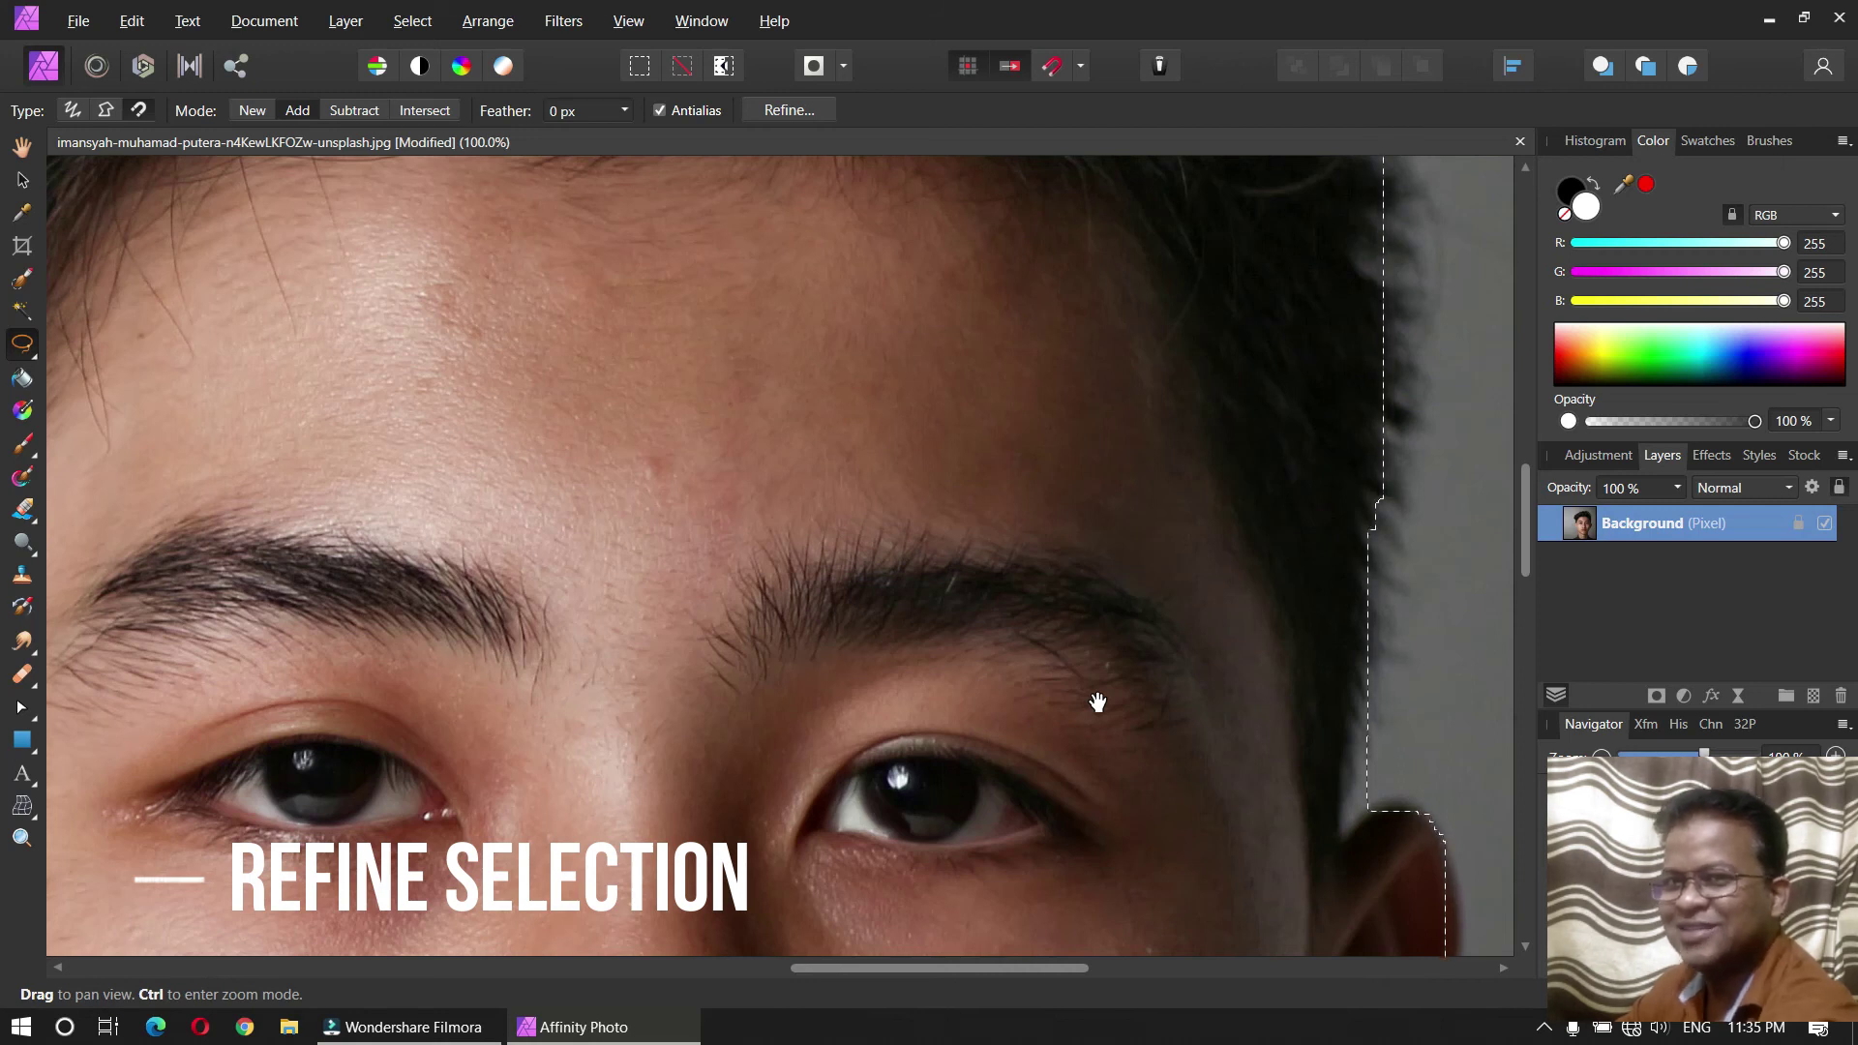
# Step: Open the Refine Selection settings for the portrait selection and view the head at 50% magnification
pyautogui.click(791, 111)
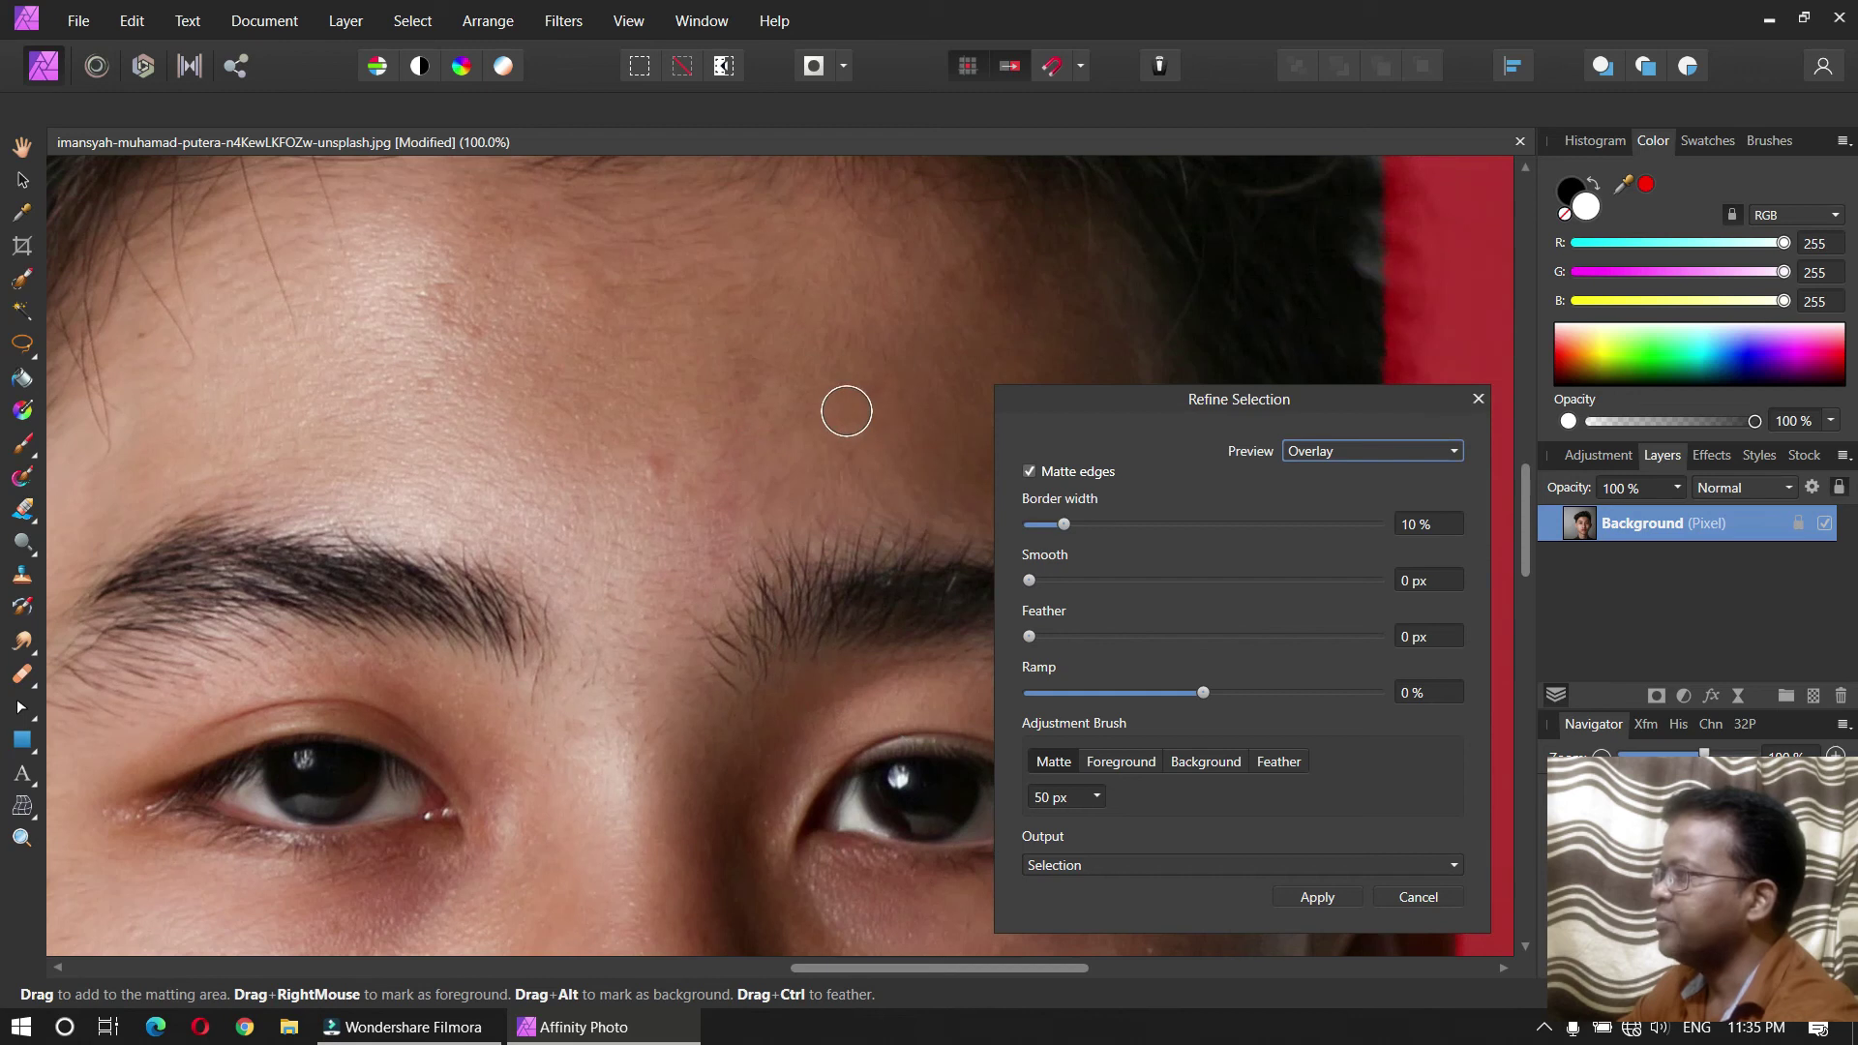
pyautogui.hotkey('ctrl', '-')
pyautogui.hotkey('ctrl', '-')
pyautogui.hotkey('ctrl', '-')
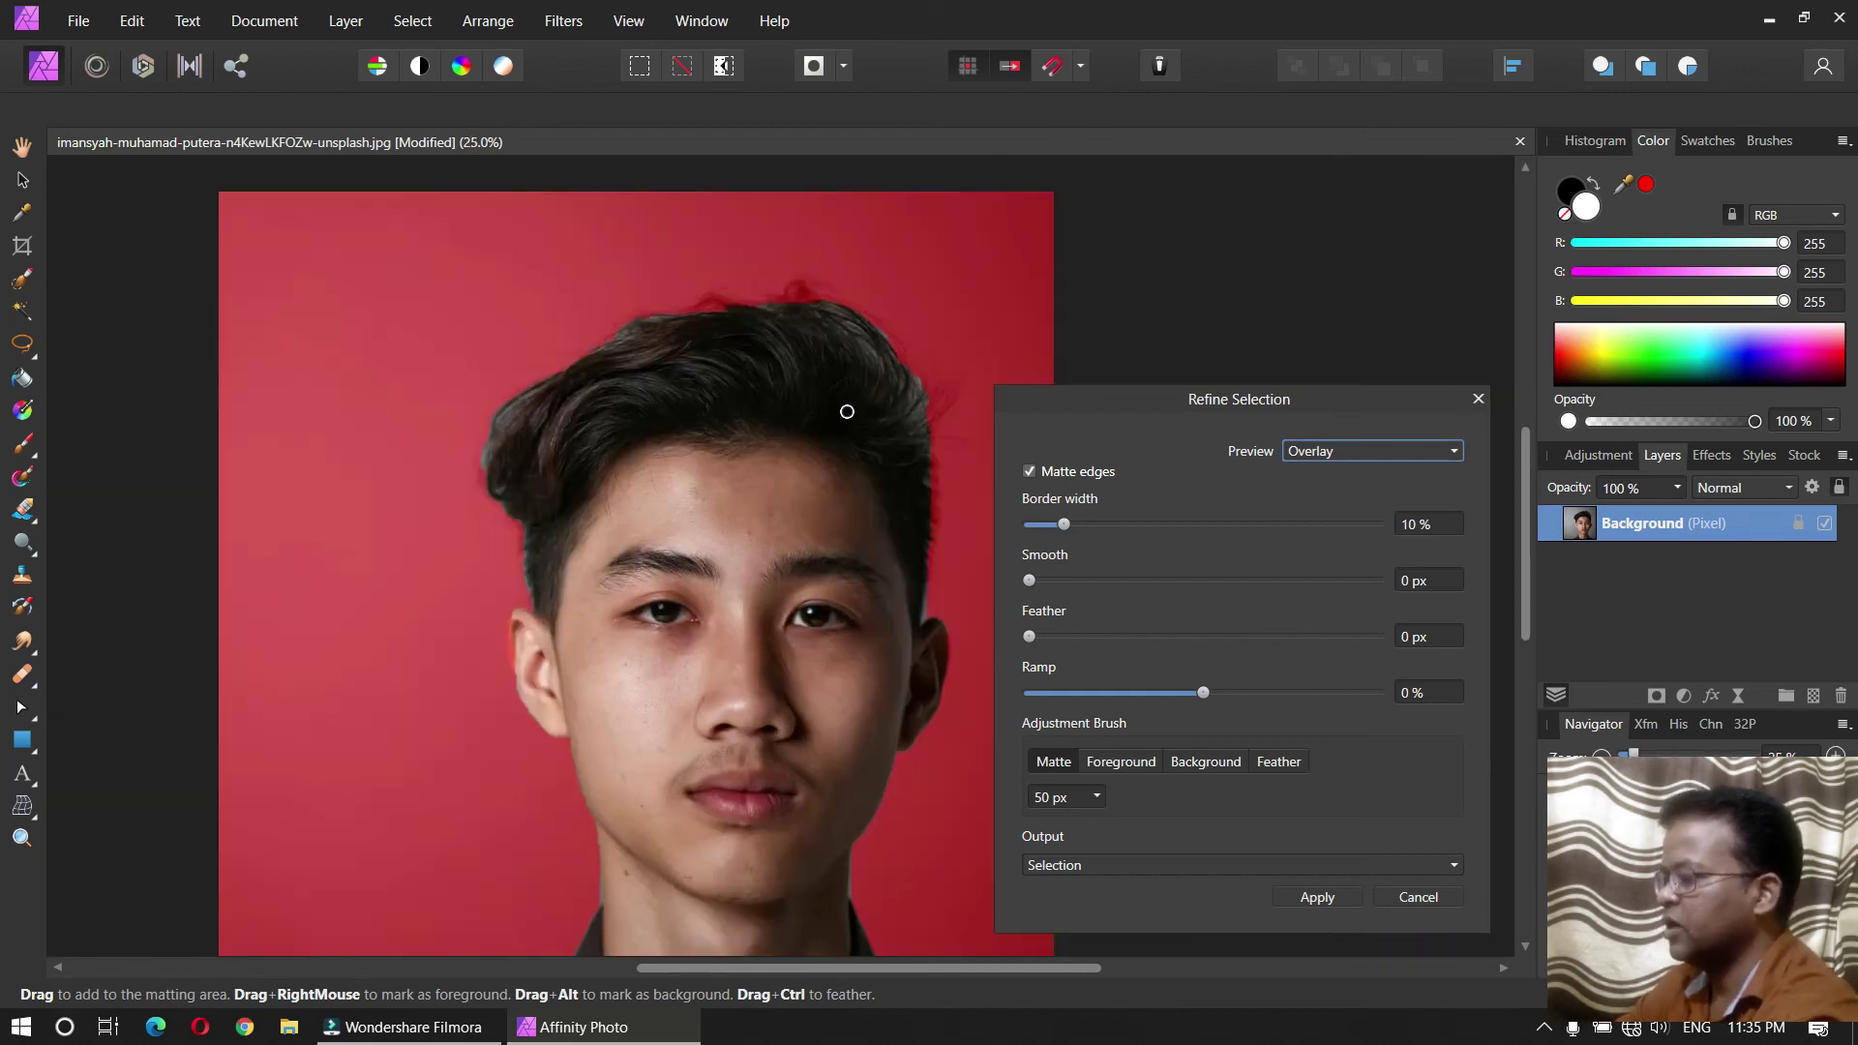
pyautogui.hotkey('ctrl', '+')
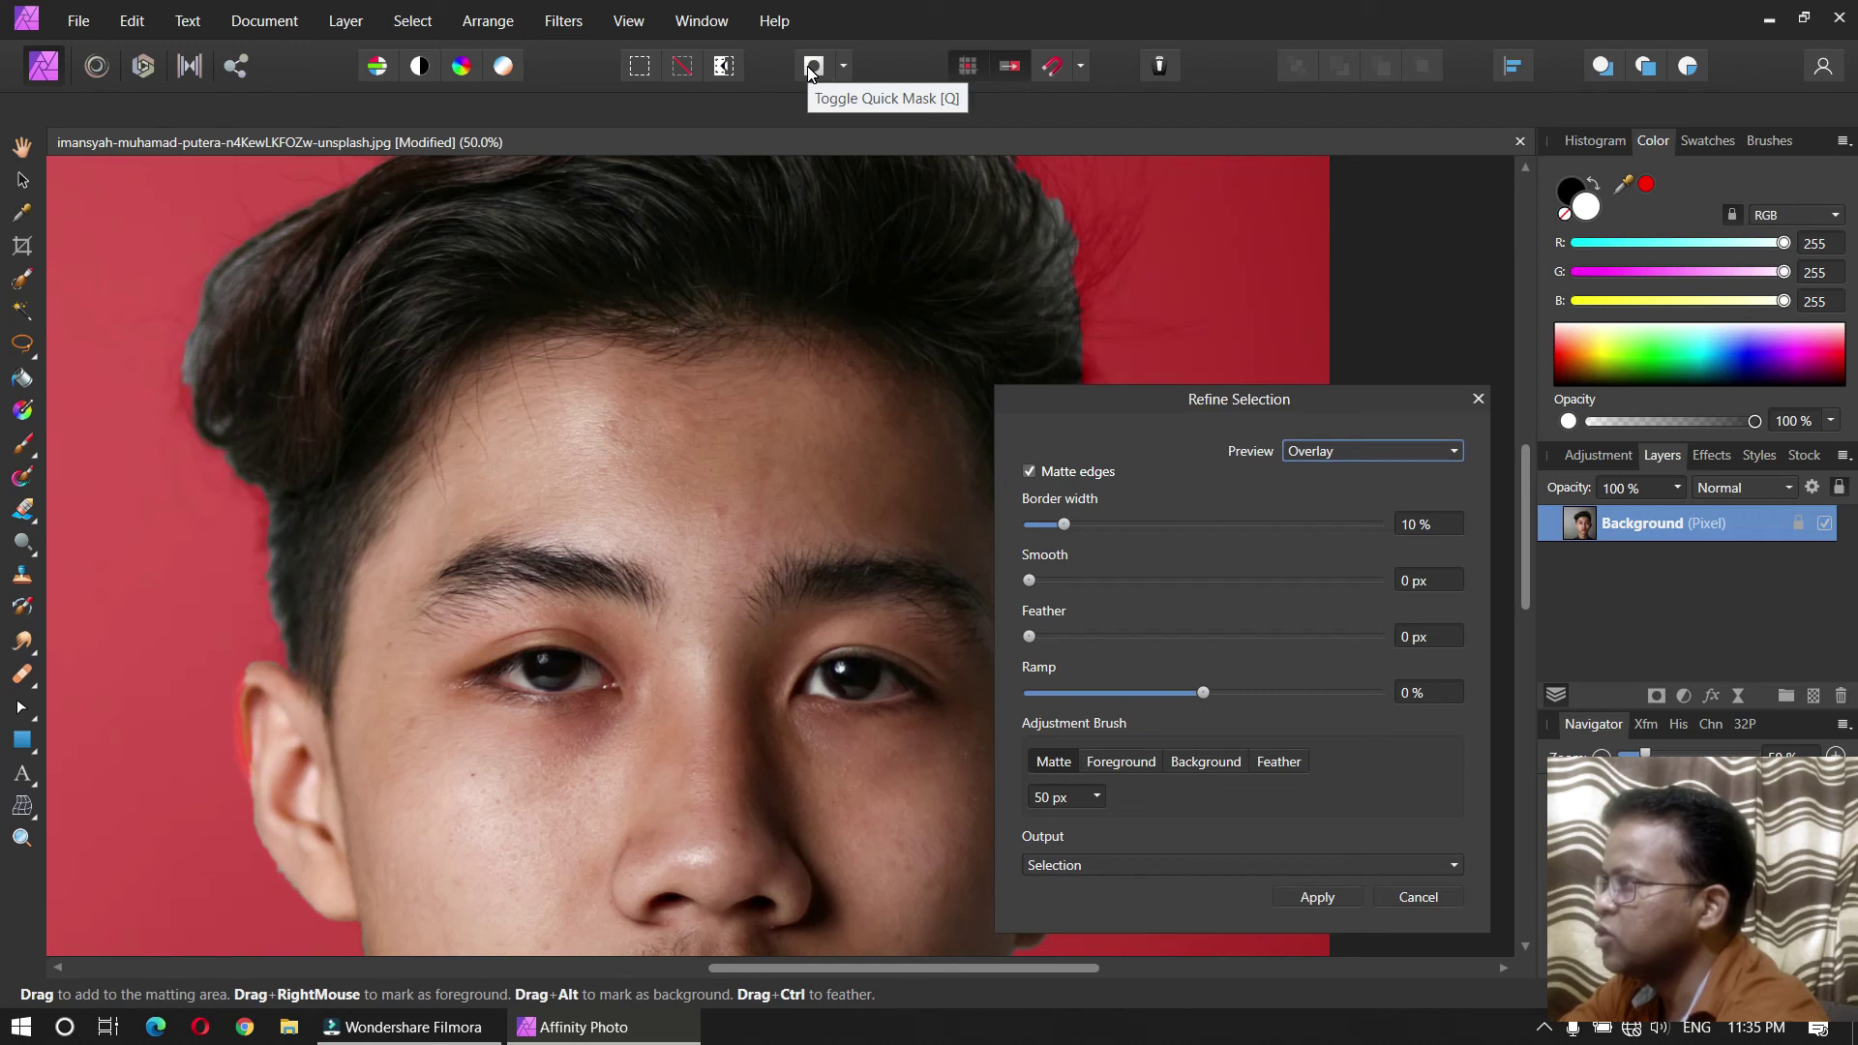
# Step: Compare the Black matte, White matte and Transparent previews of the selection, and return to the Overlay preview
pyautogui.click(1314, 455)
pyautogui.click(1336, 503)
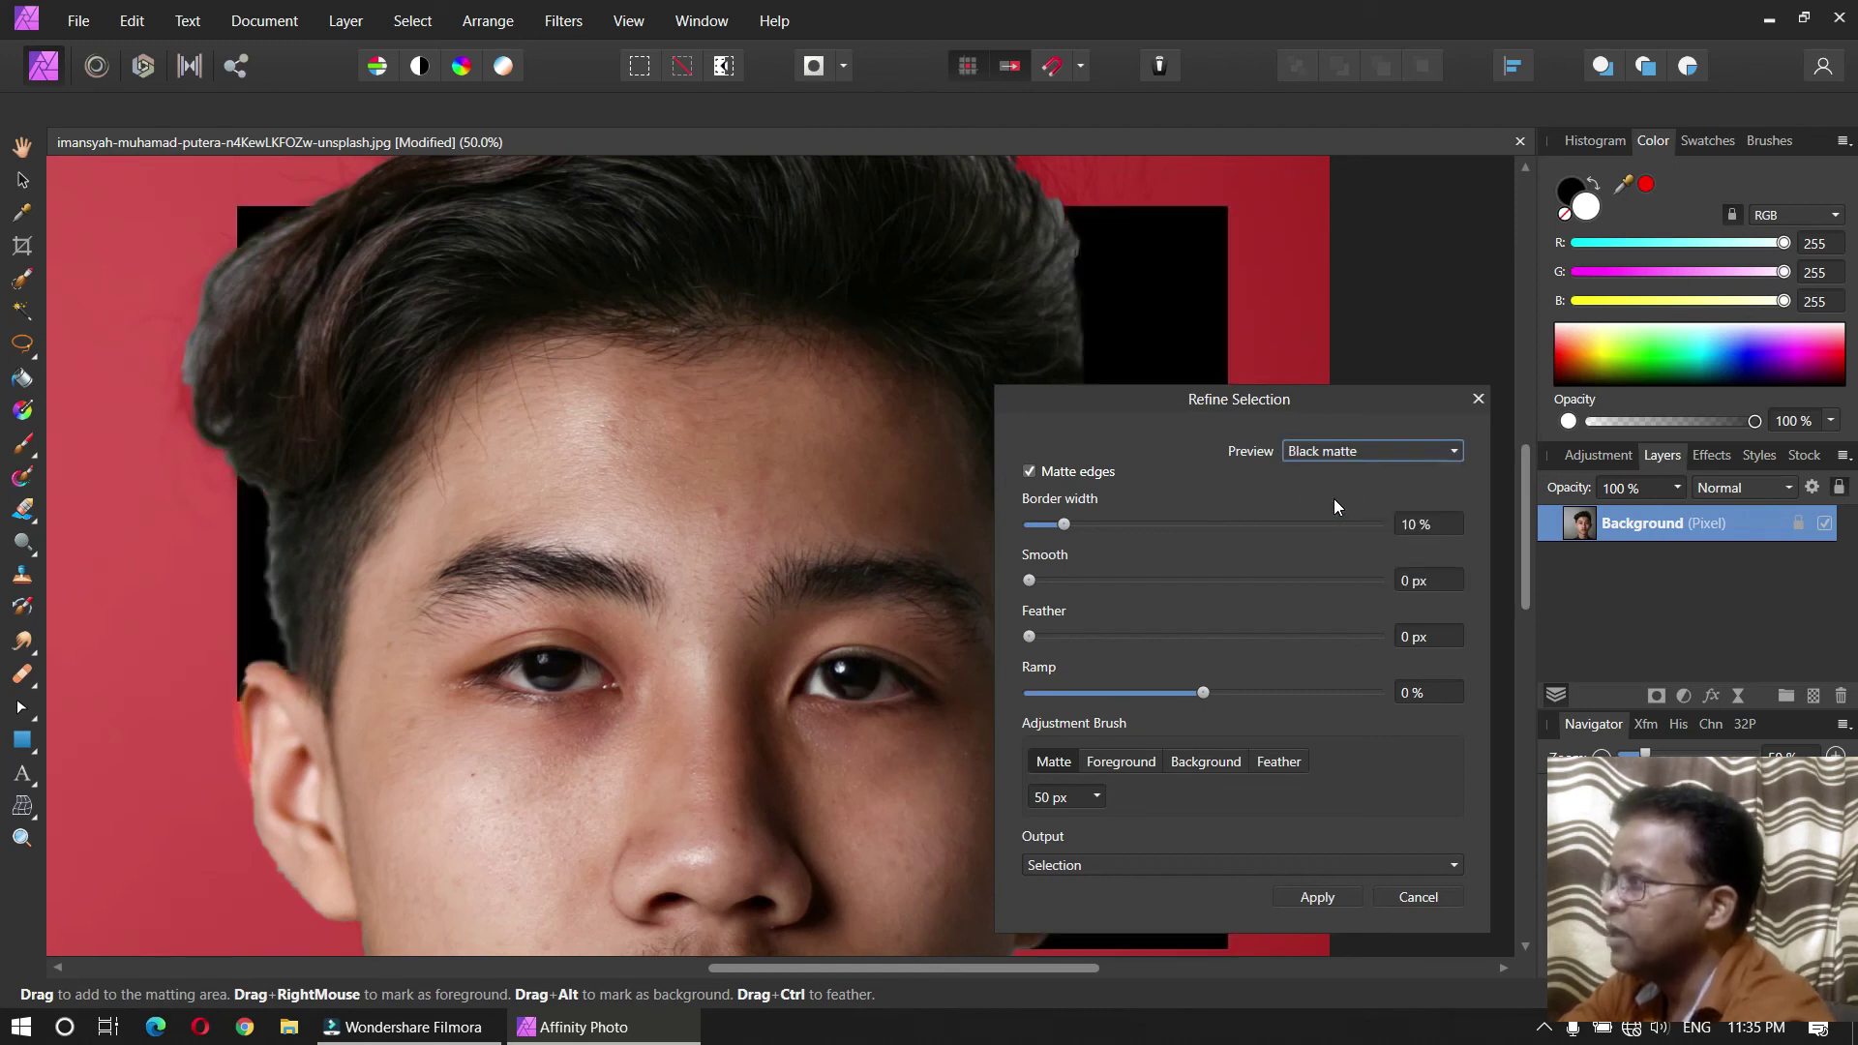
pyautogui.click(1330, 451)
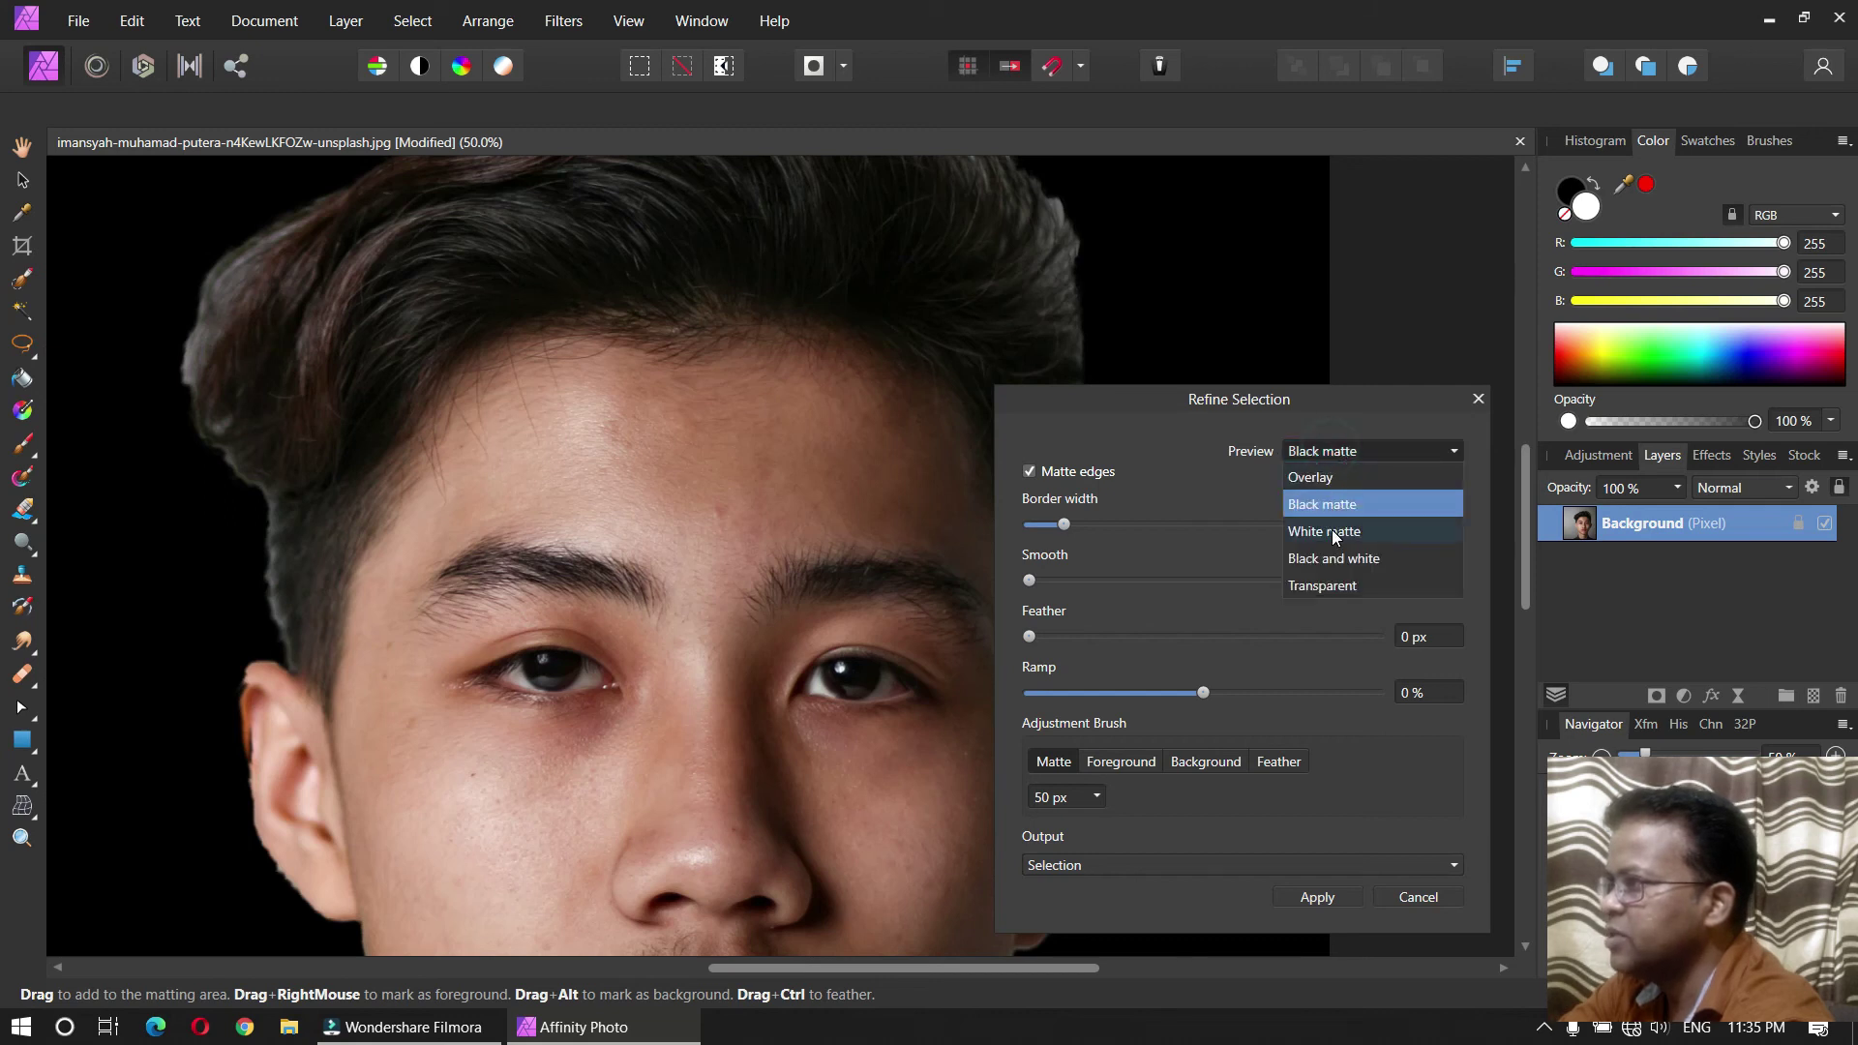
pyautogui.click(1331, 530)
pyautogui.click(1331, 457)
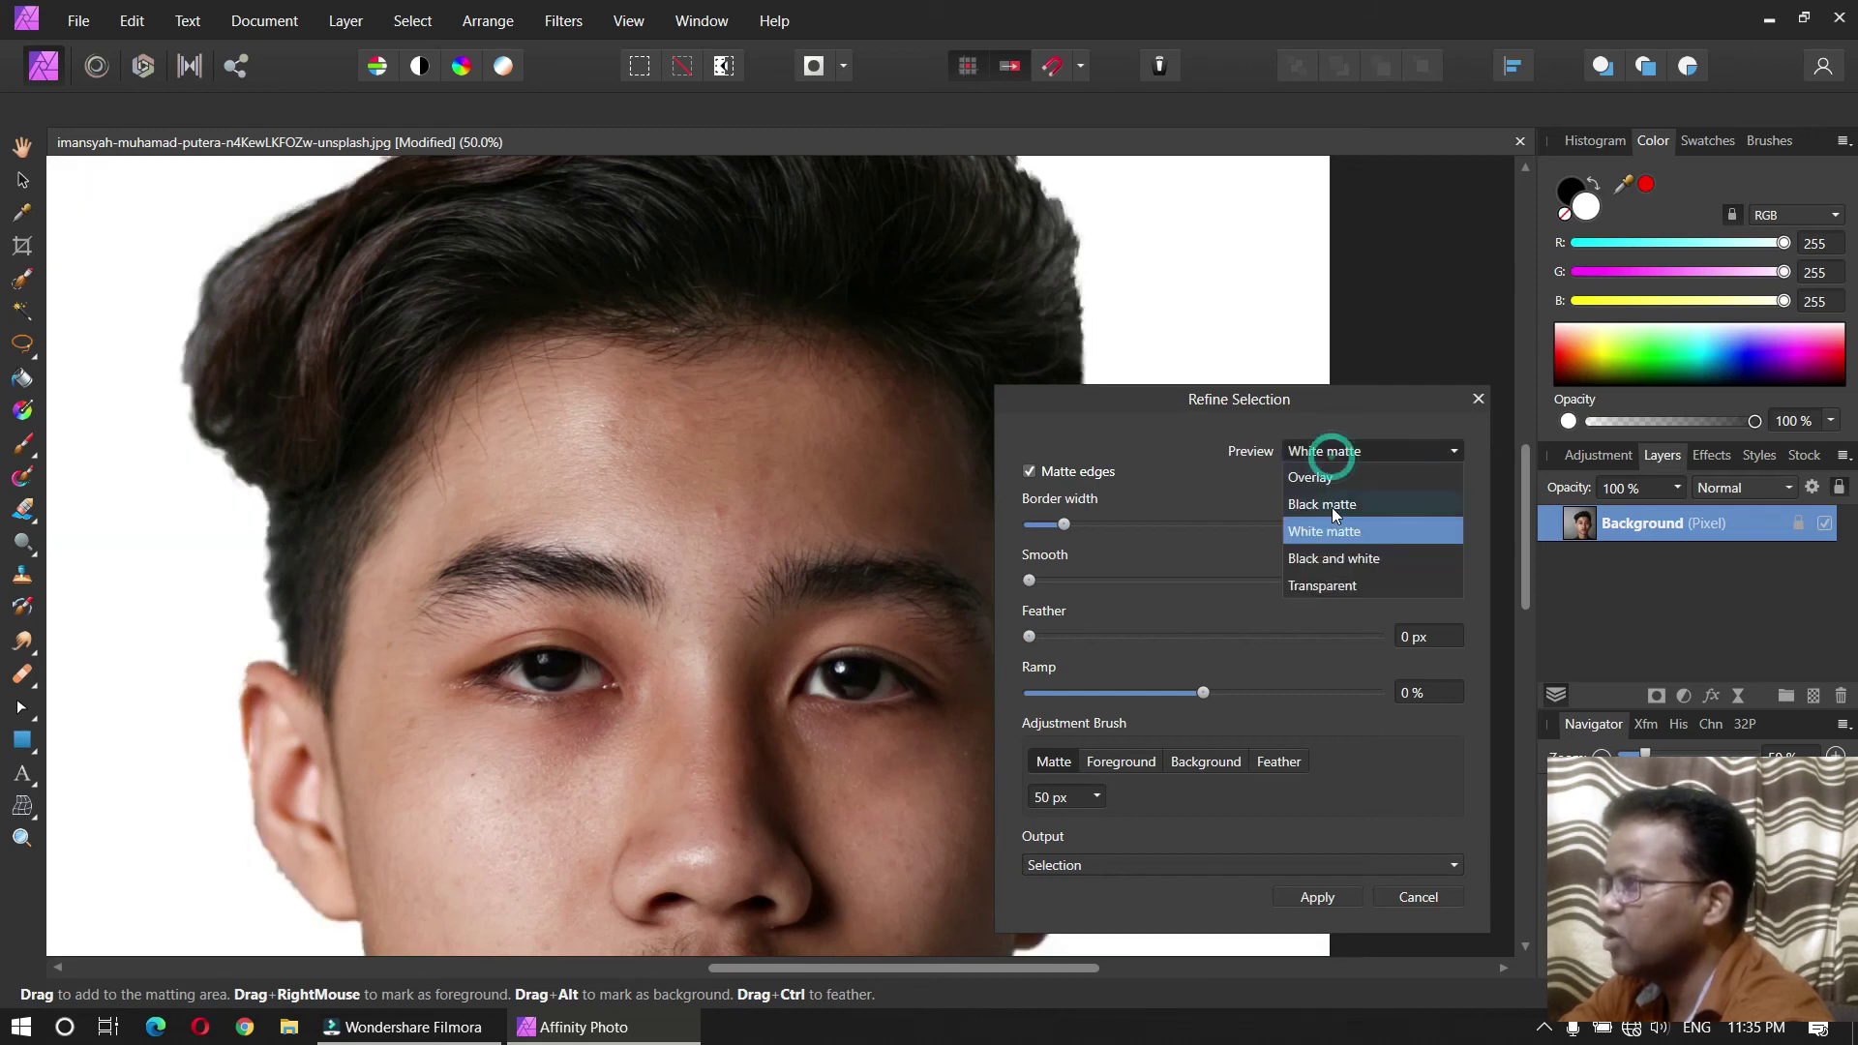
pyautogui.click(1333, 585)
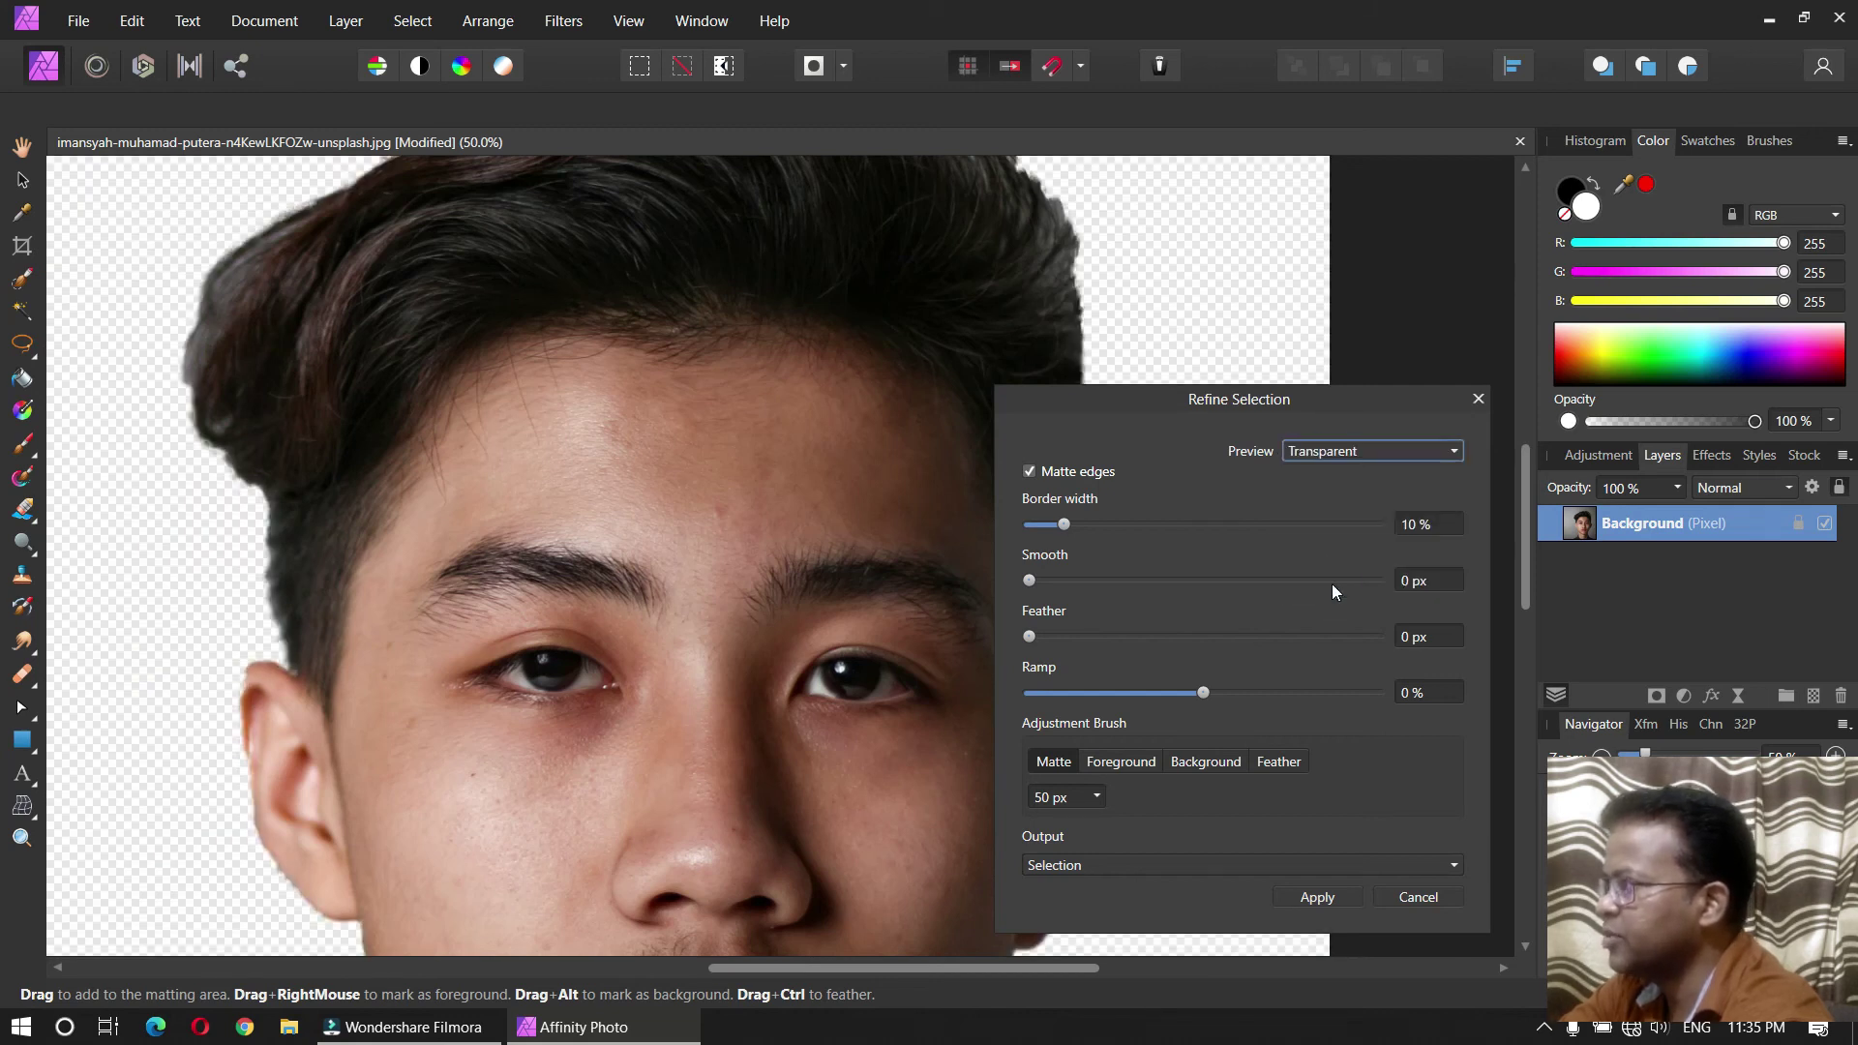
pyautogui.click(1318, 454)
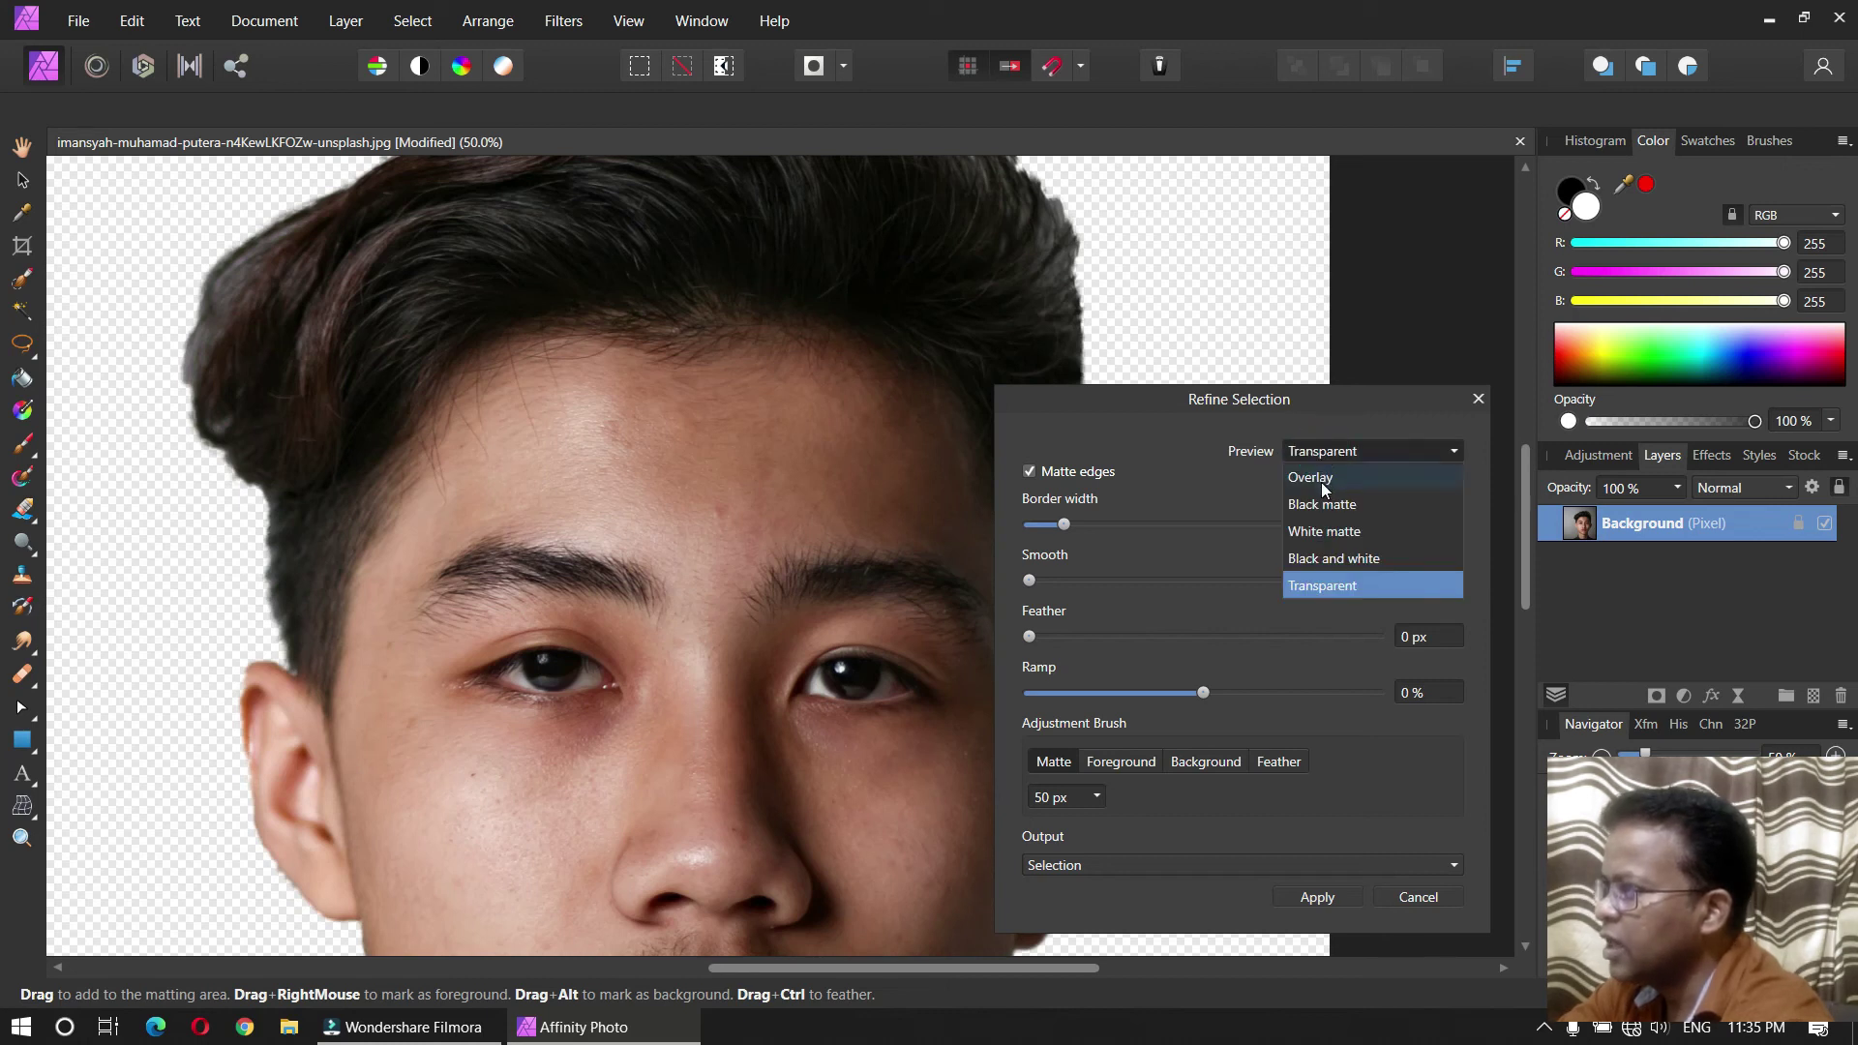
pyautogui.click(1321, 479)
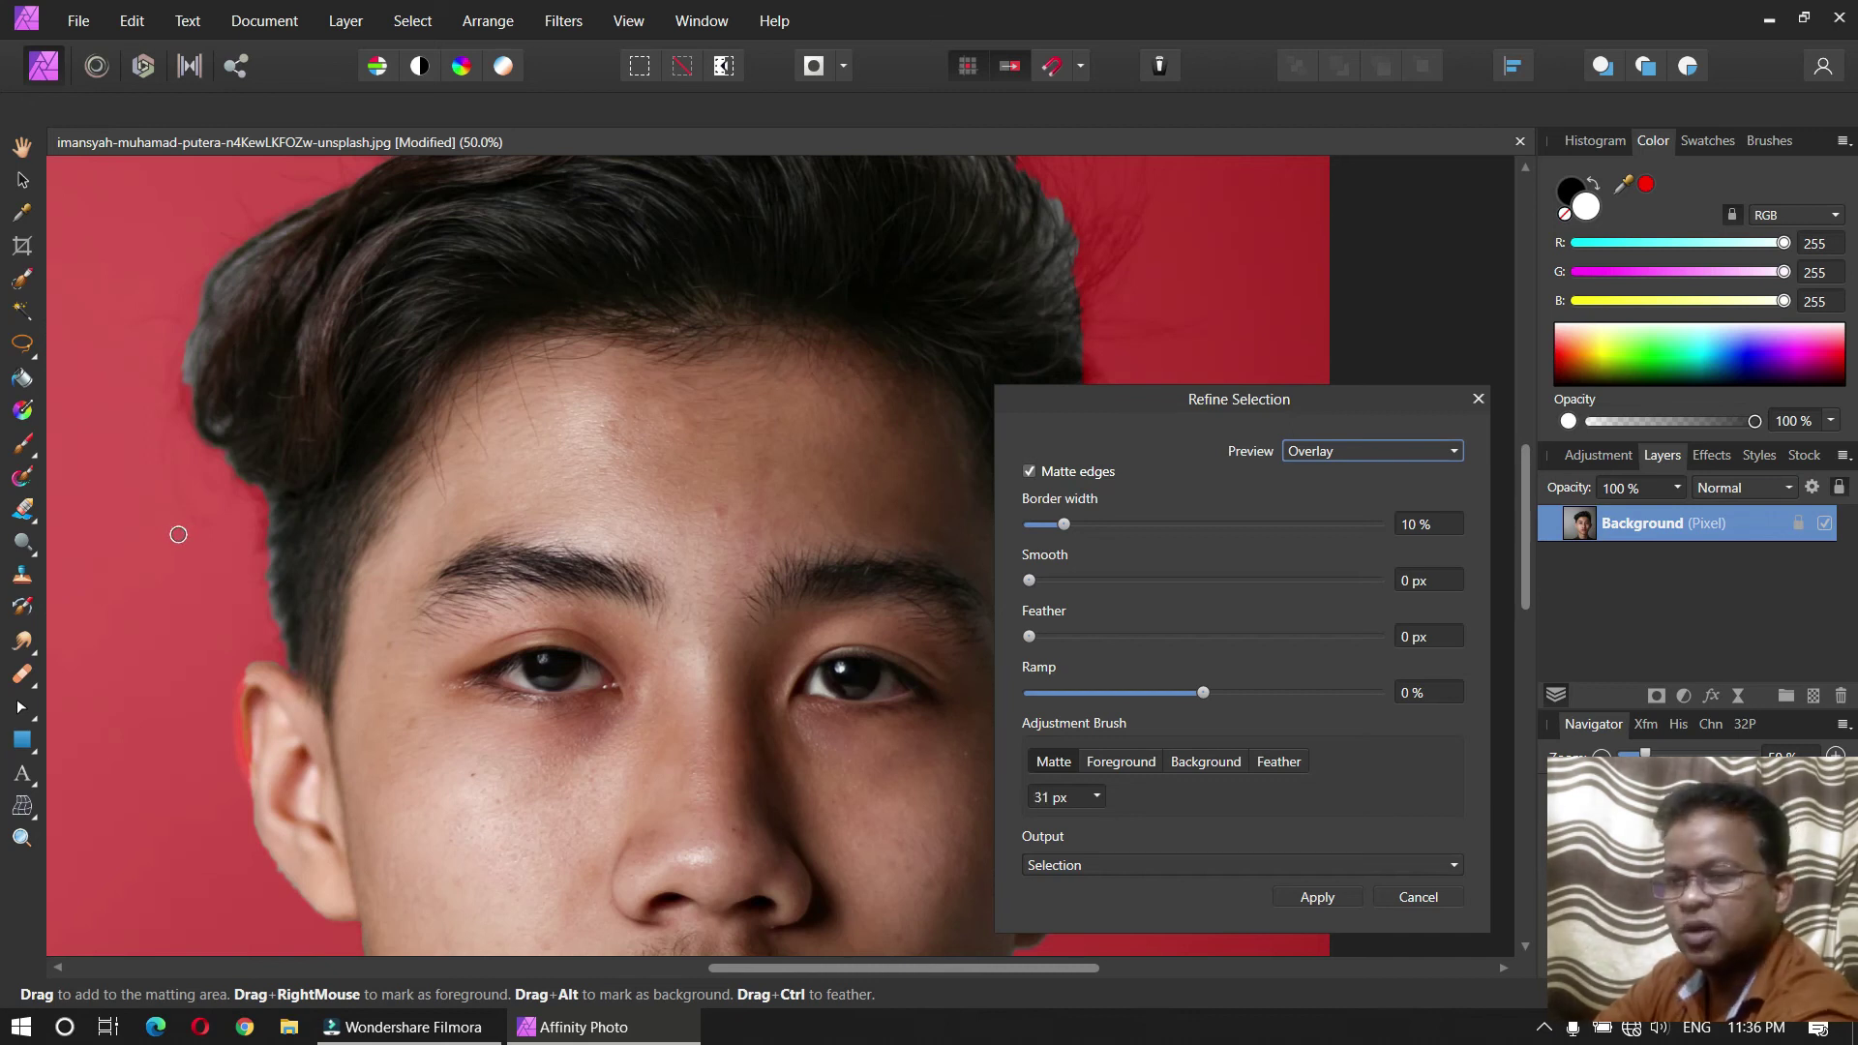
# Step: Set the matte adjustment brush to 71 px and paint along the image-left edge of the hair
pyautogui.press(']')
pyautogui.press(']')
pyautogui.press(']')
pyautogui.press(']')
pyautogui.press(']')
pyautogui.press(']')
pyautogui.press(']')
pyautogui.press(']')
pyautogui.press(']')
pyautogui.press(']')
pyautogui.press(']')
pyautogui.press(']')
pyautogui.press(']')
pyautogui.press(']')
pyautogui.press(']')
pyautogui.press(']')
pyautogui.press(']')
pyautogui.press(']')
pyautogui.press(']')
pyautogui.press(']')
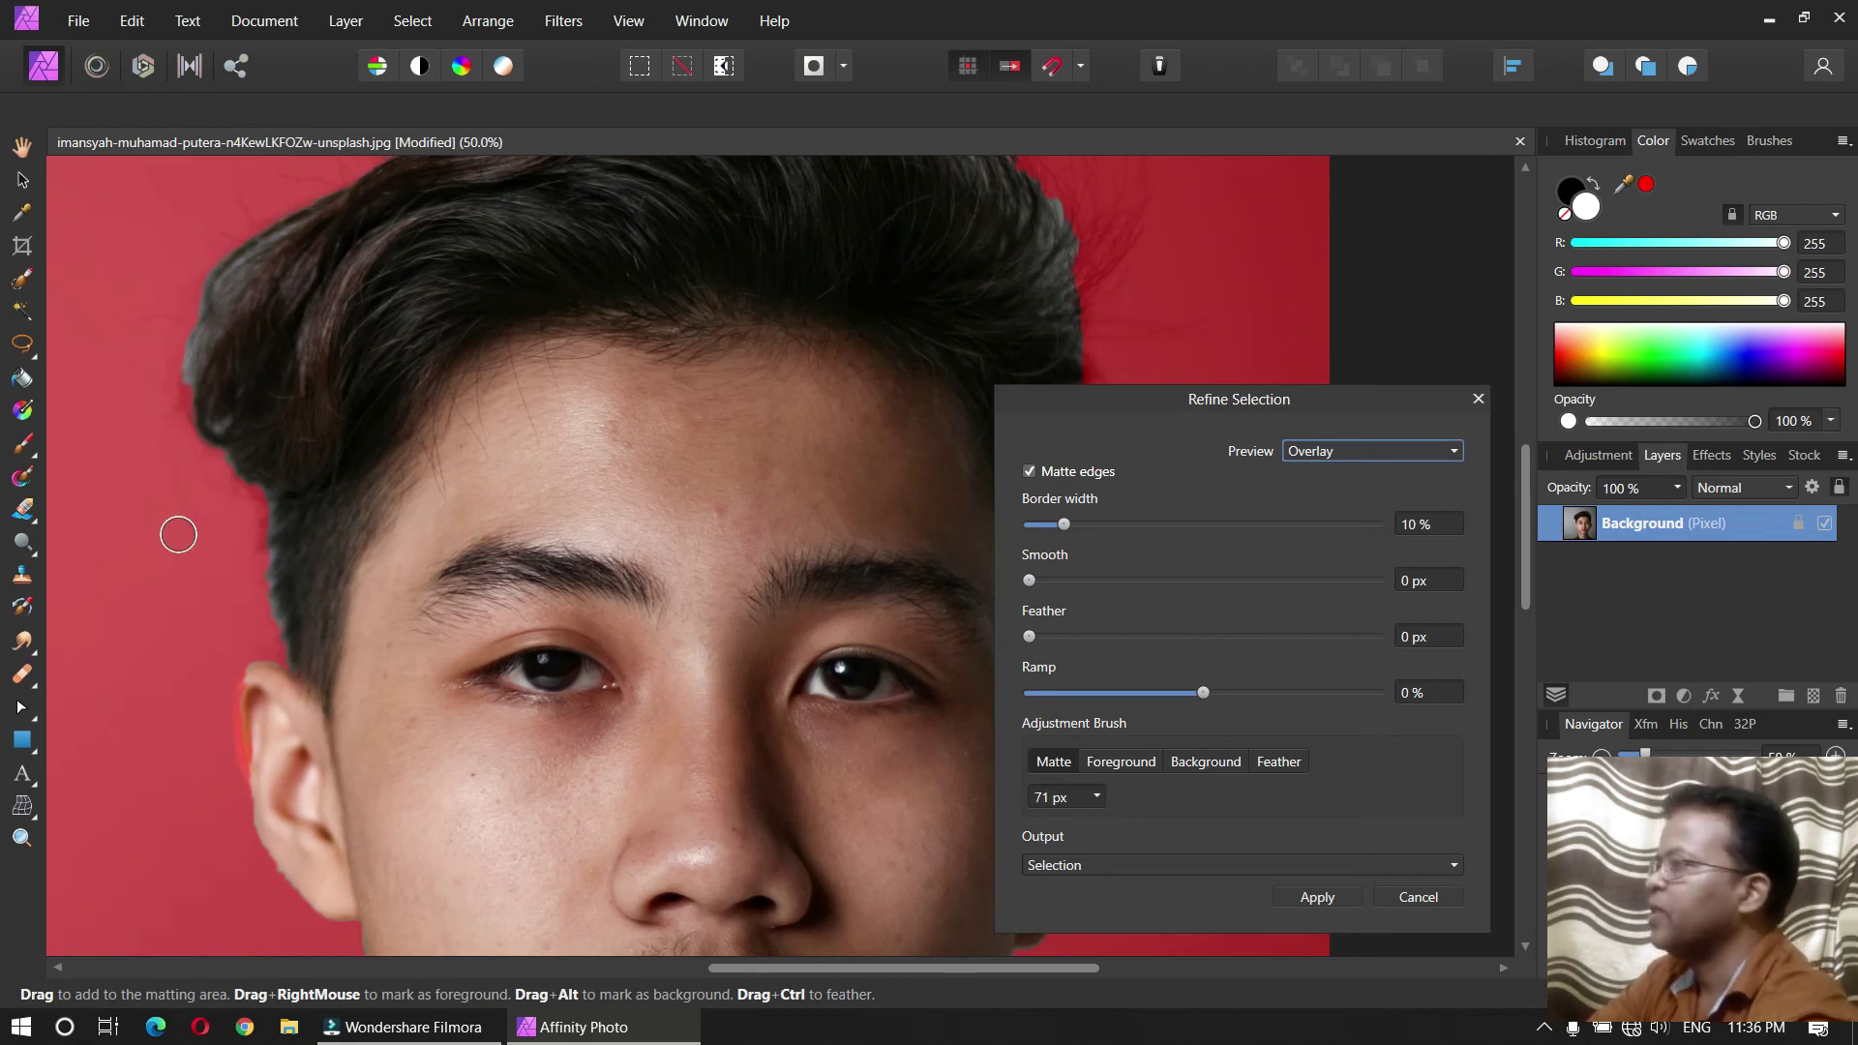
pyautogui.moveTo(282, 642)
pyautogui.mouseDown()
pyautogui.moveTo(271, 513)
pyautogui.moveTo(192, 414)
pyautogui.moveTo(187, 366)
pyautogui.moveTo(222, 260)
pyautogui.moveTo(302, 205)
pyautogui.moveTo(198, 341)
pyautogui.mouseUp()
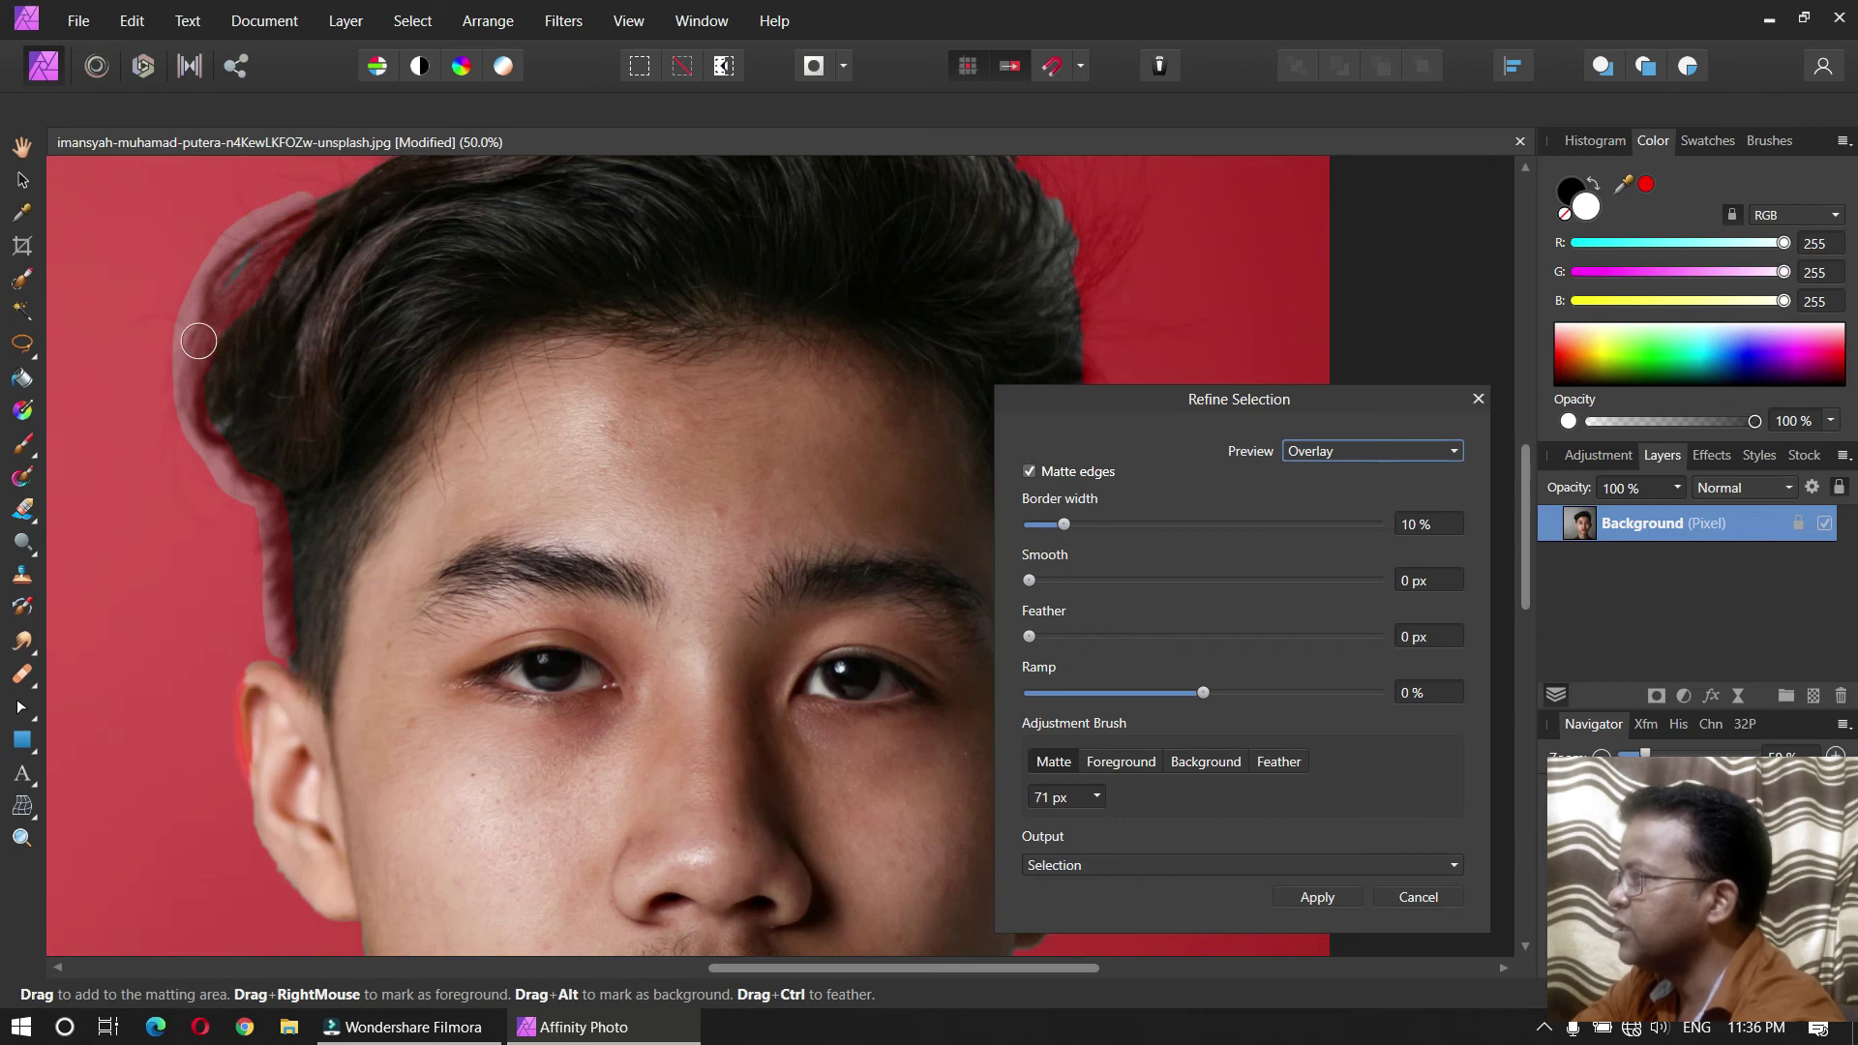
pyautogui.moveTo(248, 265)
pyautogui.mouseDown()
pyautogui.moveTo(214, 355)
pyautogui.moveTo(218, 445)
pyautogui.mouseUp()
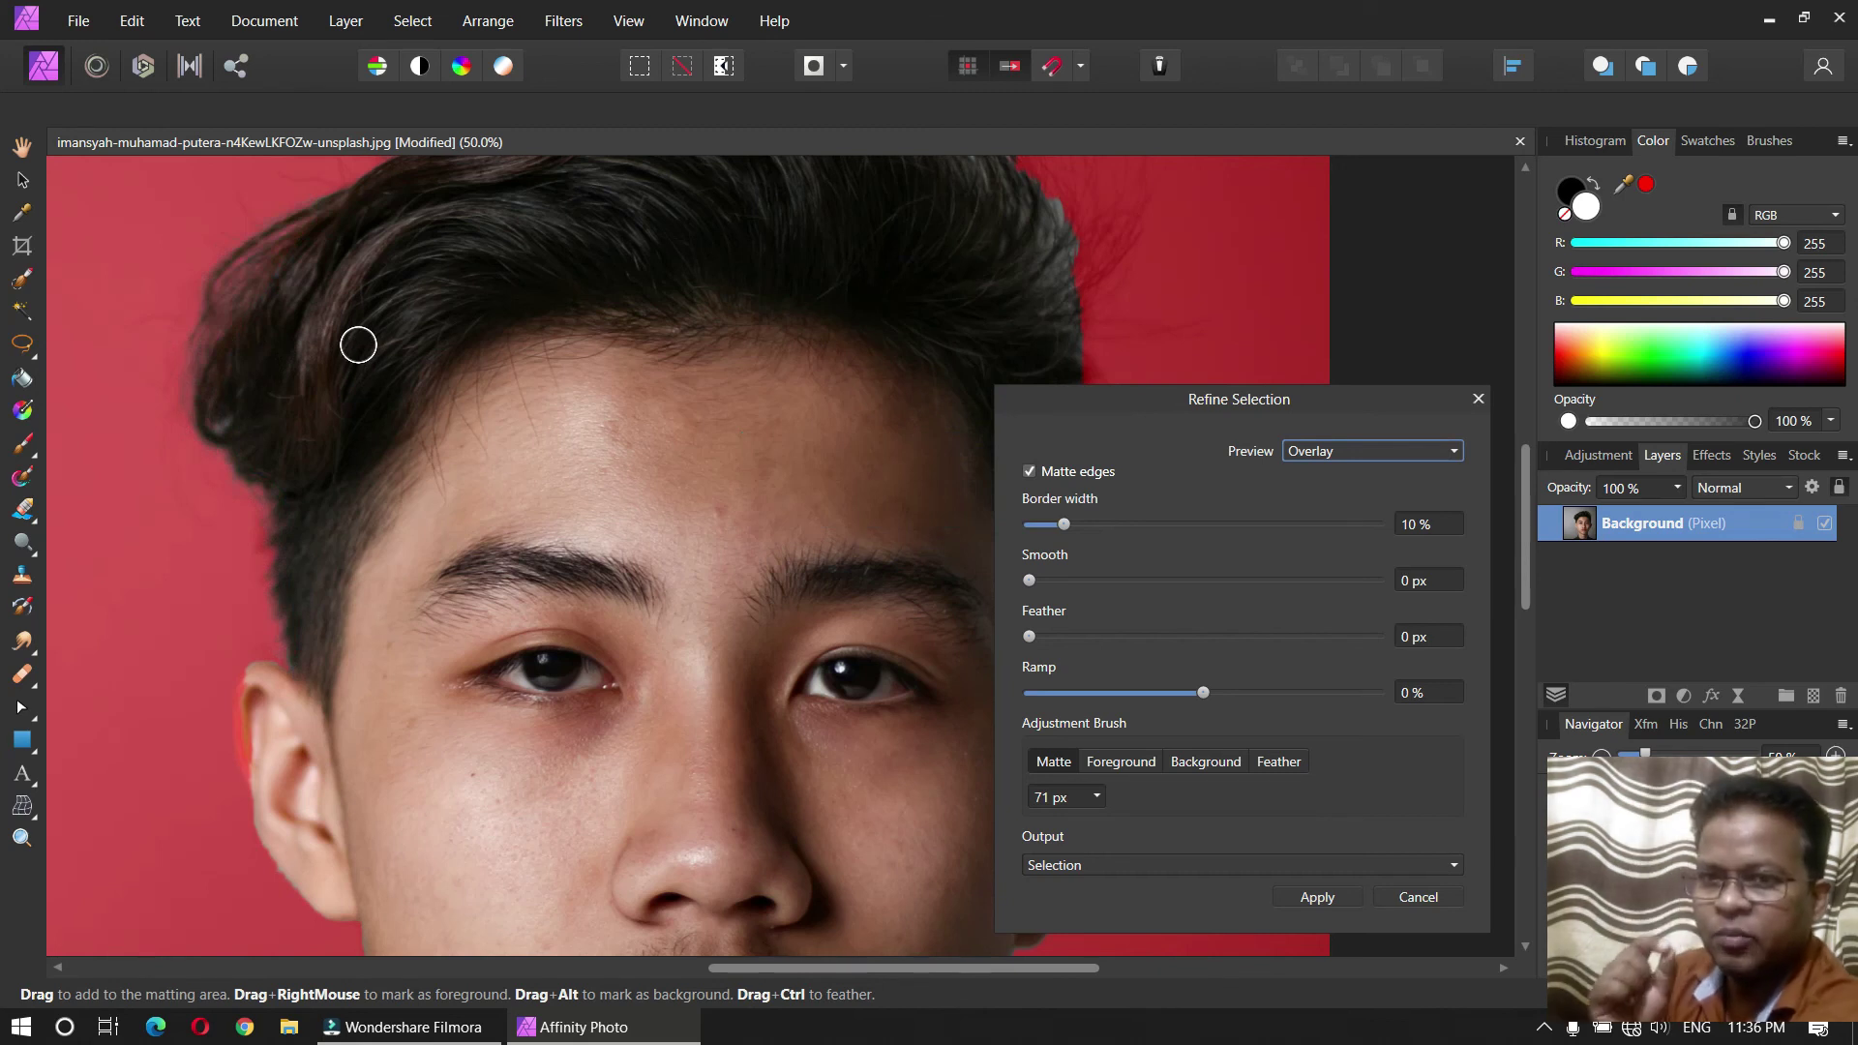
# Step: Paint with the matte brush across the top of the hair and down its image-right edge to the ear
pyautogui.press('space')
pyautogui.moveTo(315, 323); pyautogui.dragTo(216, 685)
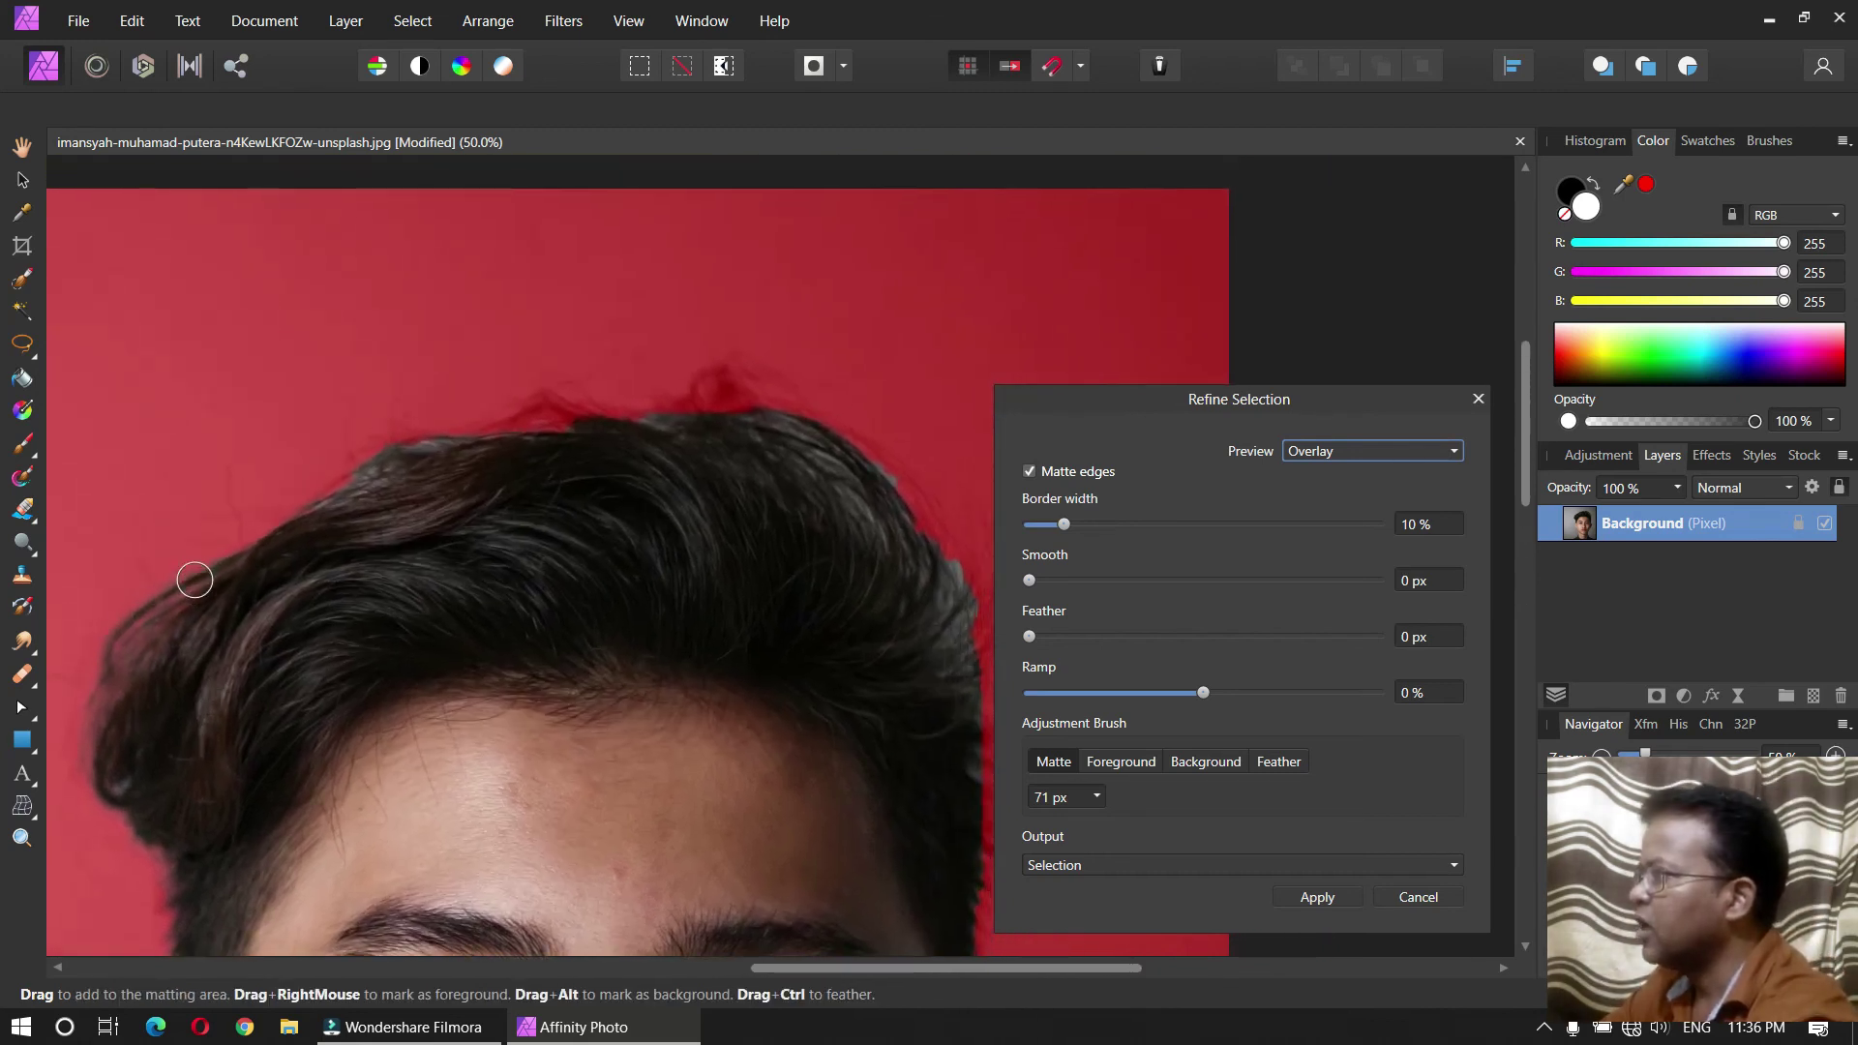
pyautogui.moveTo(198, 575)
pyautogui.mouseDown()
pyautogui.moveTo(441, 423)
pyautogui.moveTo(540, 419)
pyautogui.moveTo(436, 446)
pyautogui.moveTo(565, 390)
pyautogui.moveTo(601, 397)
pyautogui.moveTo(531, 416)
pyautogui.moveTo(785, 398)
pyautogui.moveTo(714, 370)
pyautogui.moveTo(524, 395)
pyautogui.moveTo(751, 389)
pyautogui.moveTo(644, 385)
pyautogui.moveTo(849, 430)
pyautogui.moveTo(898, 477)
pyautogui.moveTo(801, 398)
pyautogui.moveTo(876, 424)
pyautogui.moveTo(951, 565)
pyautogui.moveTo(955, 512)
pyautogui.moveTo(974, 599)
pyautogui.moveTo(961, 520)
pyautogui.moveTo(921, 472)
pyautogui.moveTo(971, 609)
pyautogui.mouseUp()
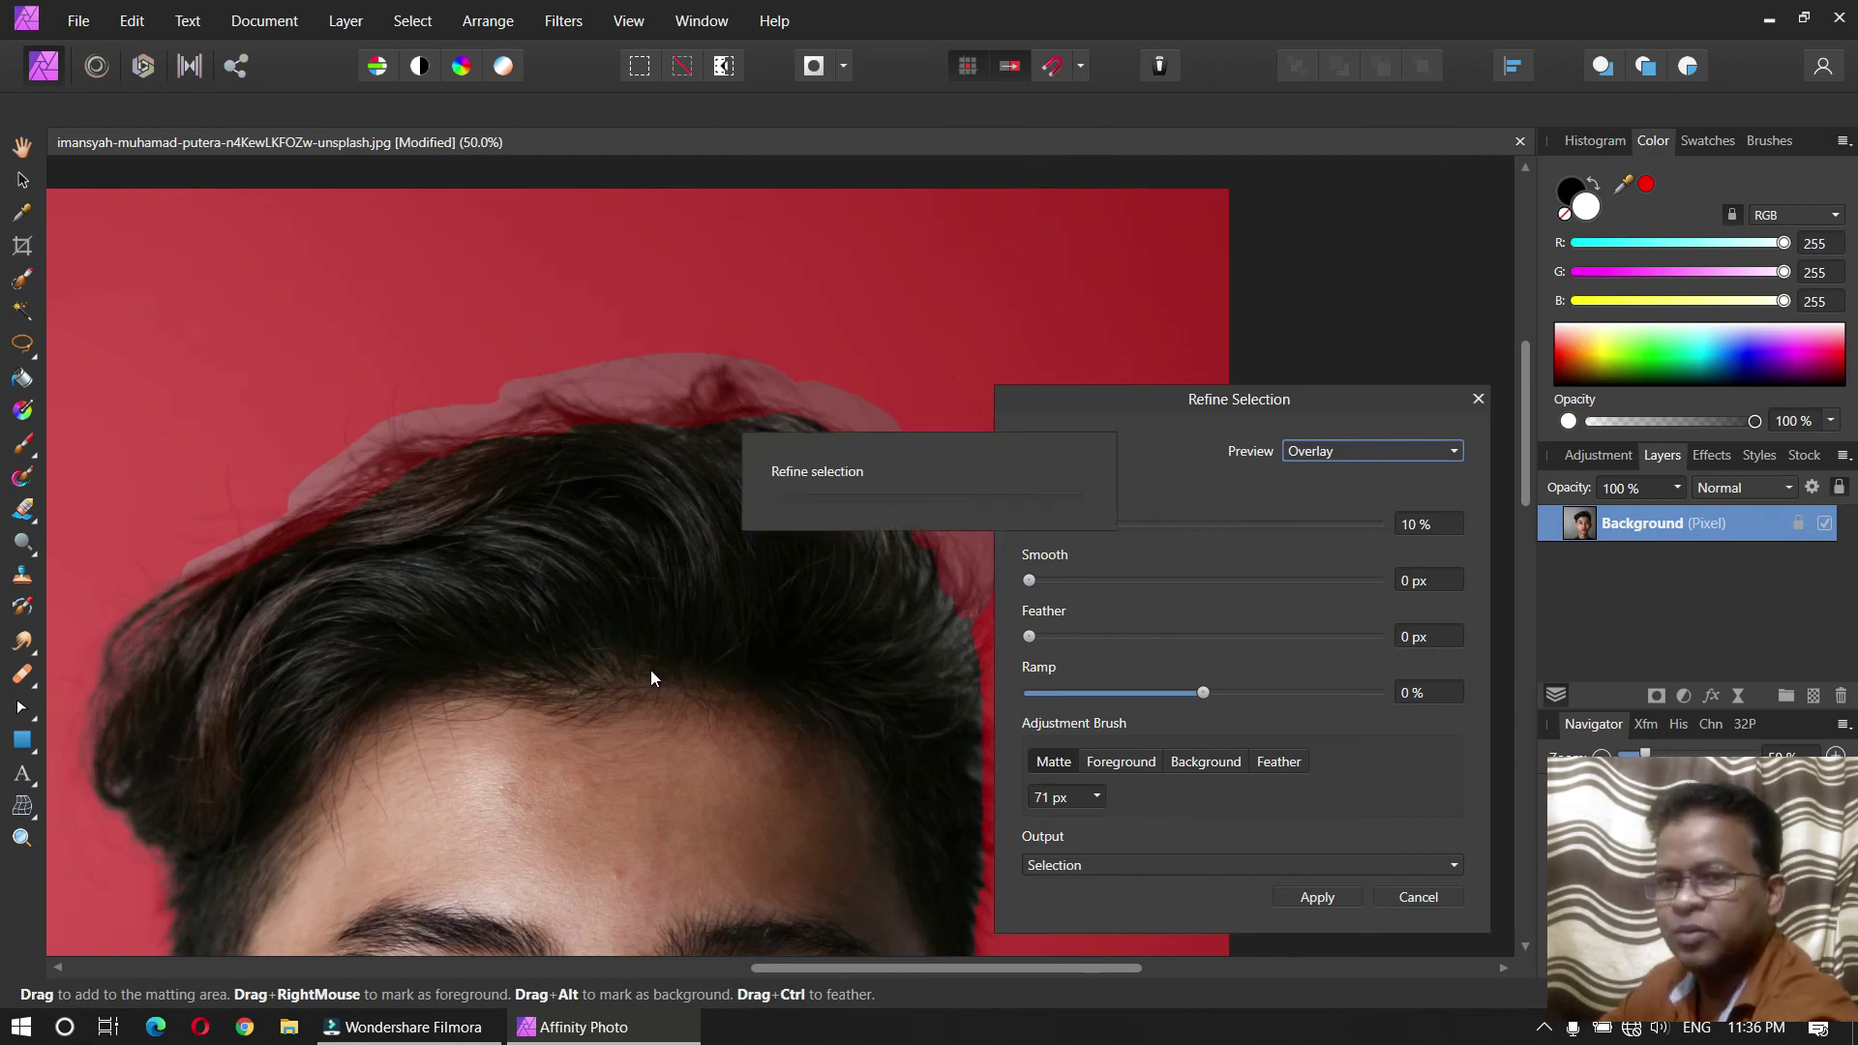
pyautogui.moveTo(817, 641)
pyautogui.mouseDown()
pyautogui.moveTo(550, 454)
pyautogui.moveTo(523, 406)
pyautogui.mouseUp()
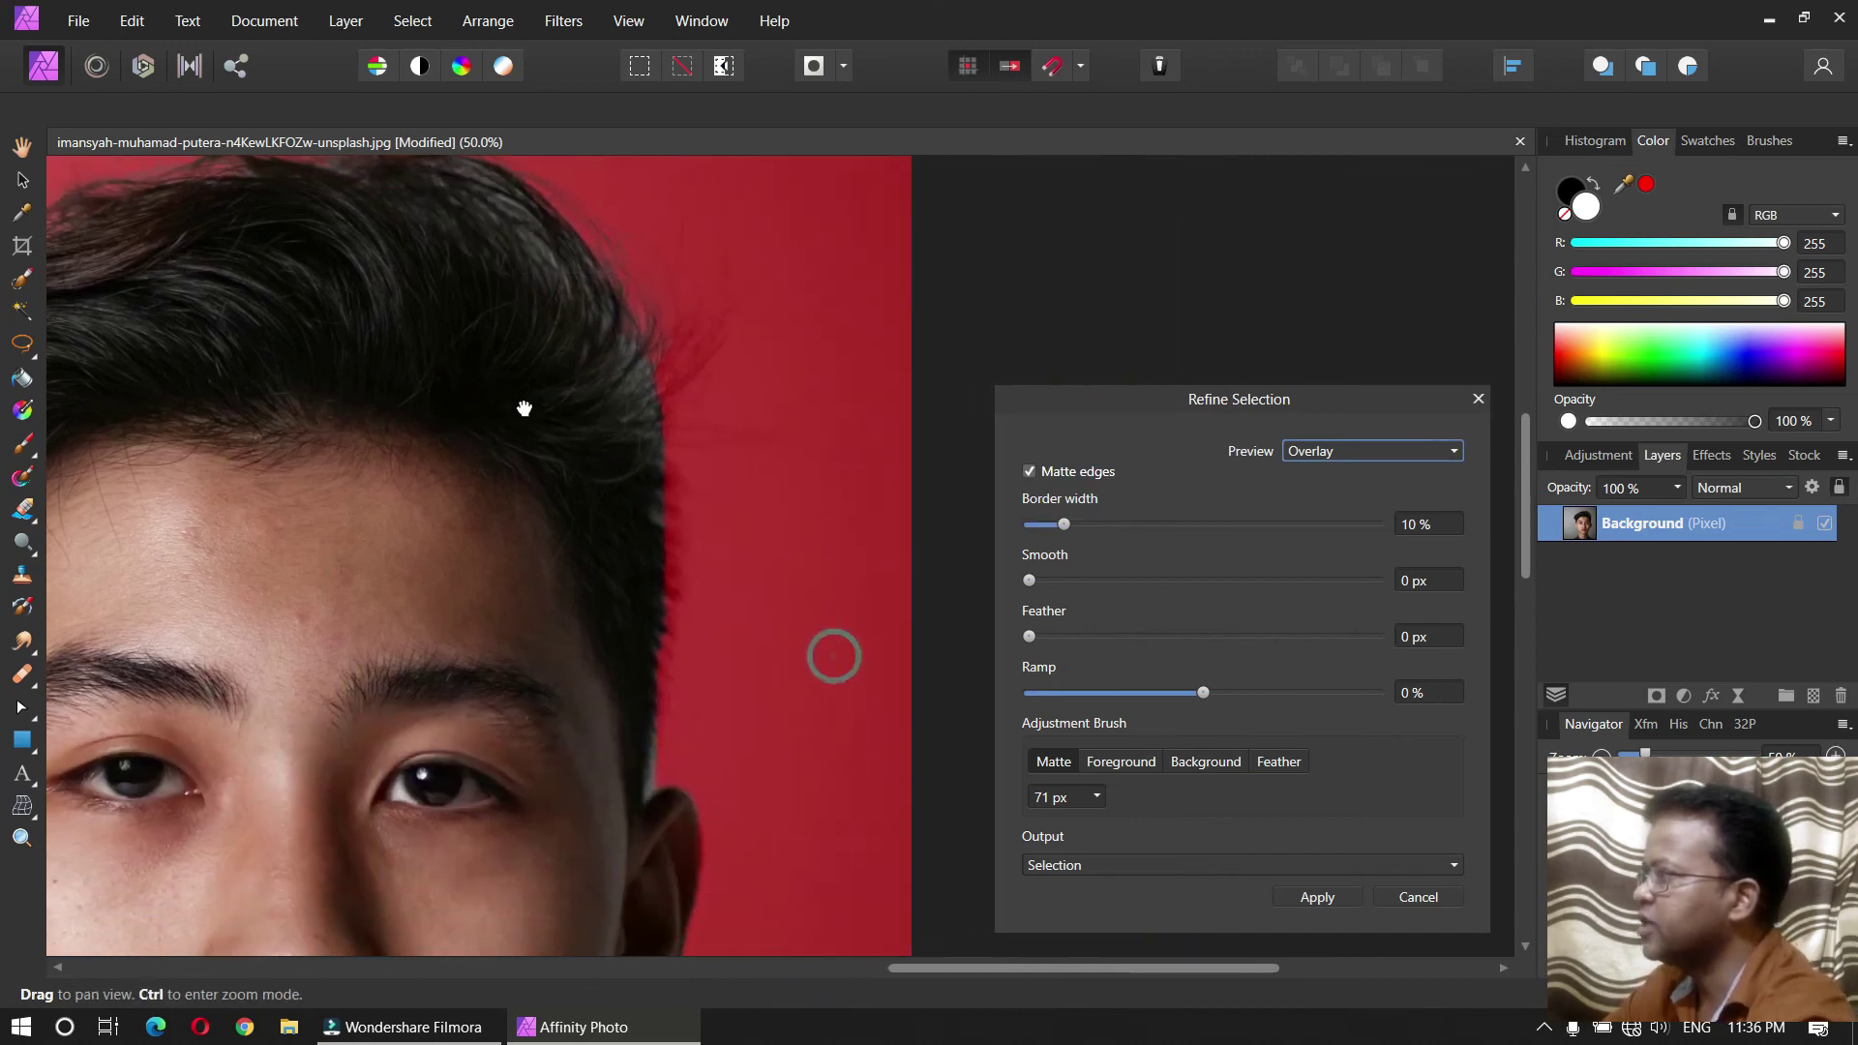
pyautogui.moveTo(731, 288)
pyautogui.mouseDown()
pyautogui.moveTo(663, 390)
pyautogui.moveTo(688, 368)
pyautogui.moveTo(683, 339)
pyautogui.moveTo(666, 379)
pyautogui.moveTo(731, 377)
pyautogui.moveTo(629, 430)
pyautogui.moveTo(717, 390)
pyautogui.moveTo(655, 412)
pyautogui.moveTo(747, 429)
pyautogui.moveTo(645, 425)
pyautogui.moveTo(772, 425)
pyautogui.moveTo(660, 451)
pyautogui.moveTo(790, 447)
pyautogui.moveTo(666, 443)
pyautogui.moveTo(677, 538)
pyautogui.moveTo(685, 468)
pyautogui.moveTo(667, 753)
pyautogui.mouseUp()
pyautogui.moveTo(668, 658); pyautogui.dragTo(654, 780)
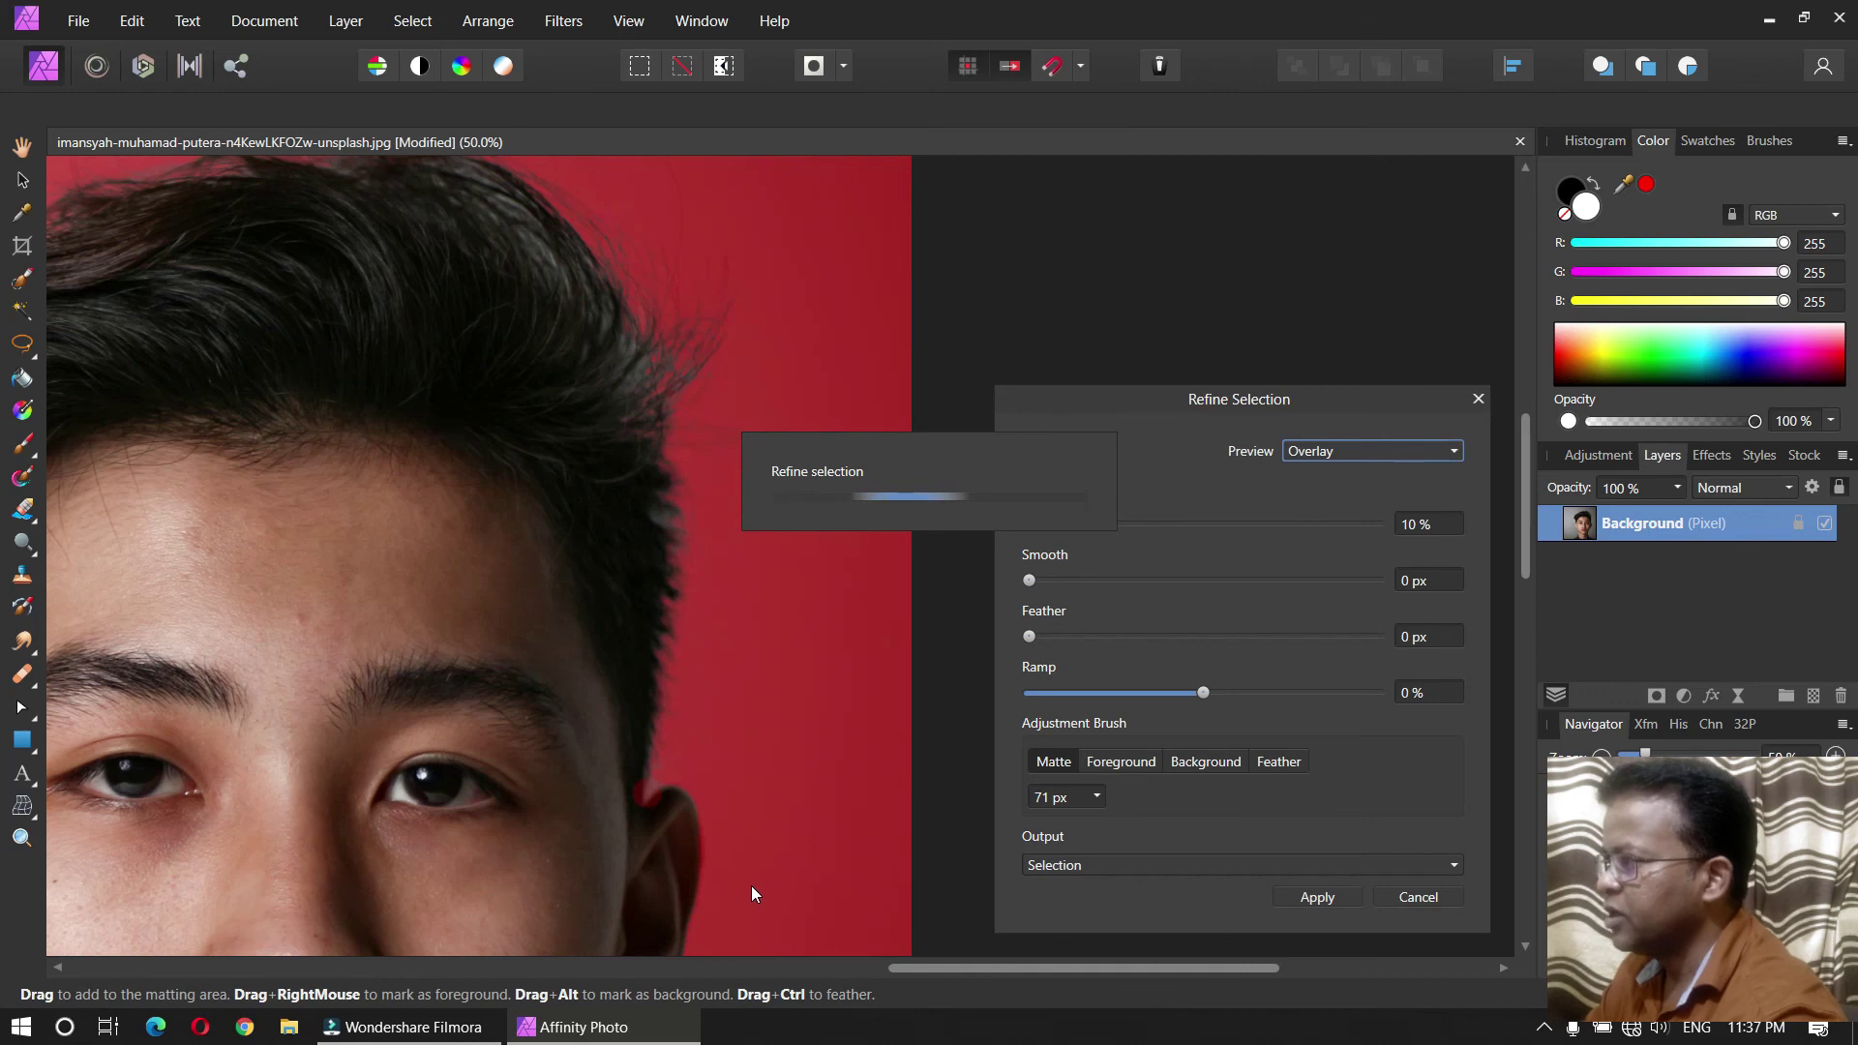
# Step: Paint matte strokes along the image-right ear, jaw and neck, and along the image-left ear, jaw, neck and shoulder
pyautogui.press('space')
pyautogui.moveTo(740, 844); pyautogui.dragTo(864, 394)
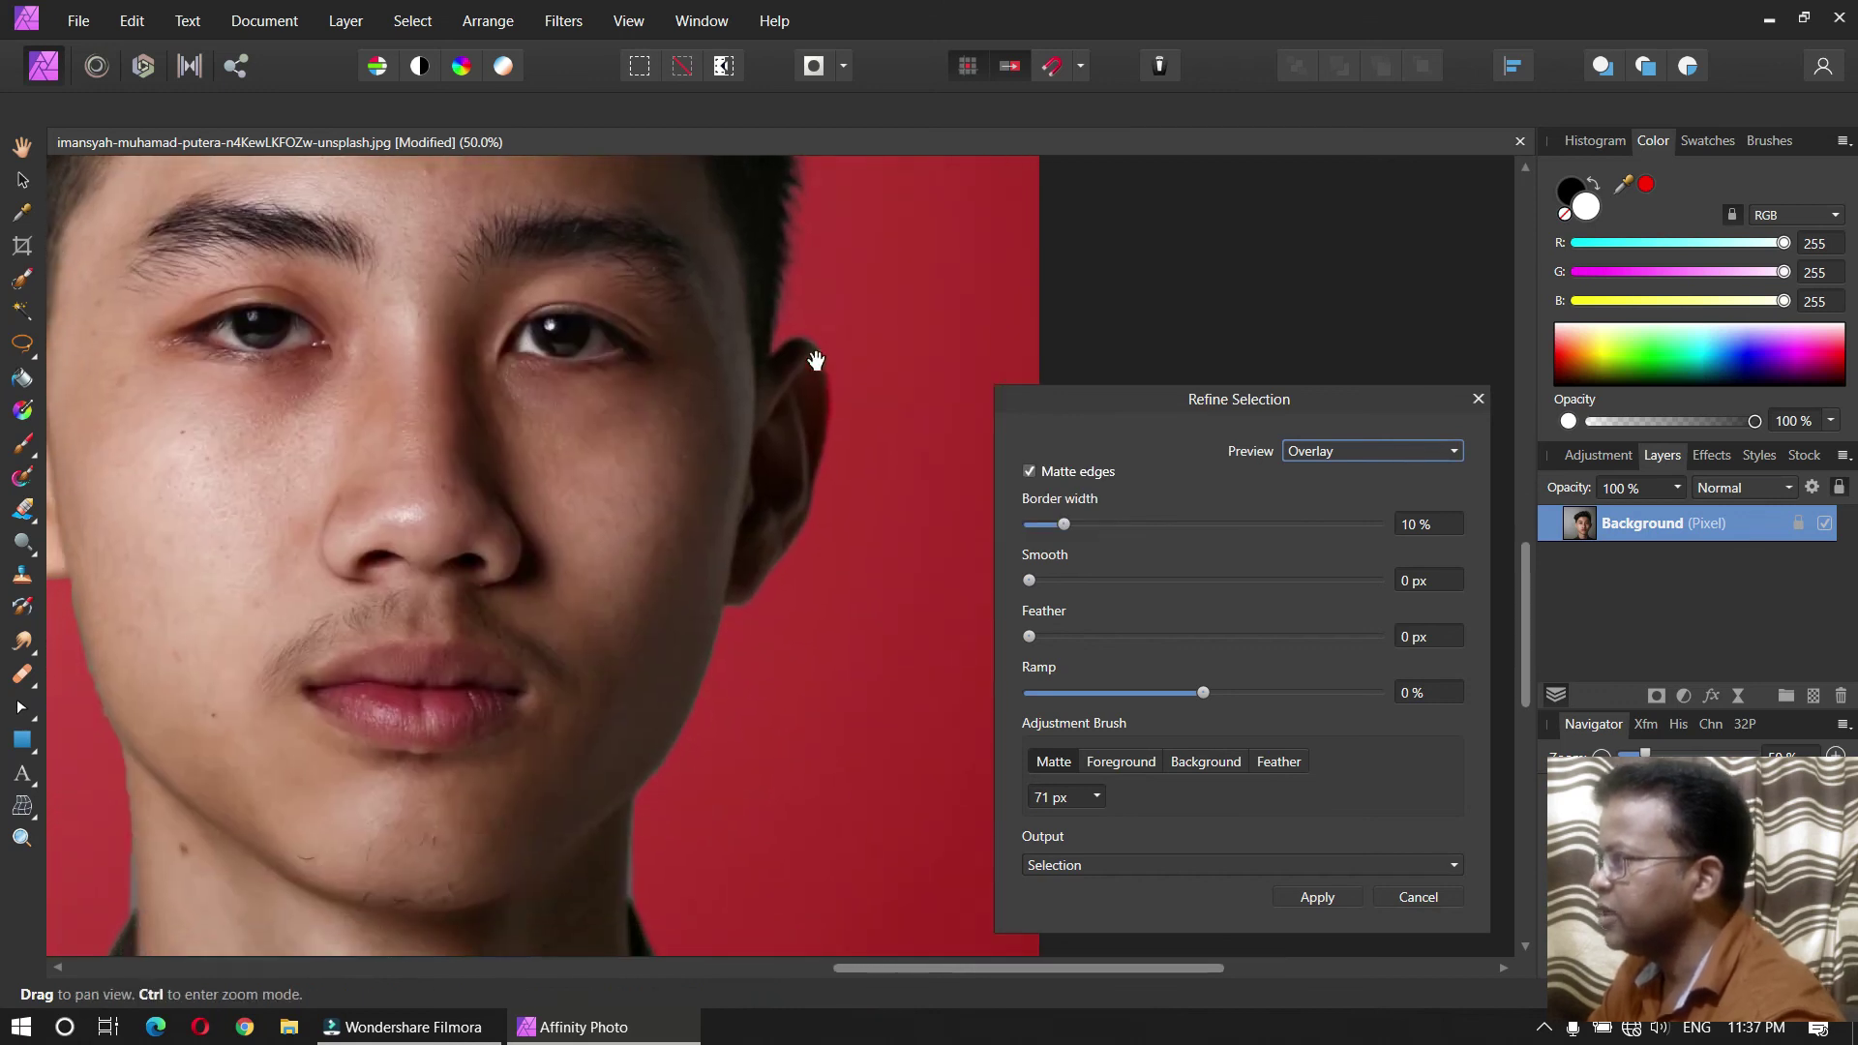
pyautogui.moveTo(807, 340)
pyautogui.mouseDown()
pyautogui.moveTo(833, 402)
pyautogui.moveTo(811, 529)
pyautogui.moveTo(718, 647)
pyautogui.moveTo(646, 803)
pyautogui.moveTo(636, 897)
pyautogui.mouseUp()
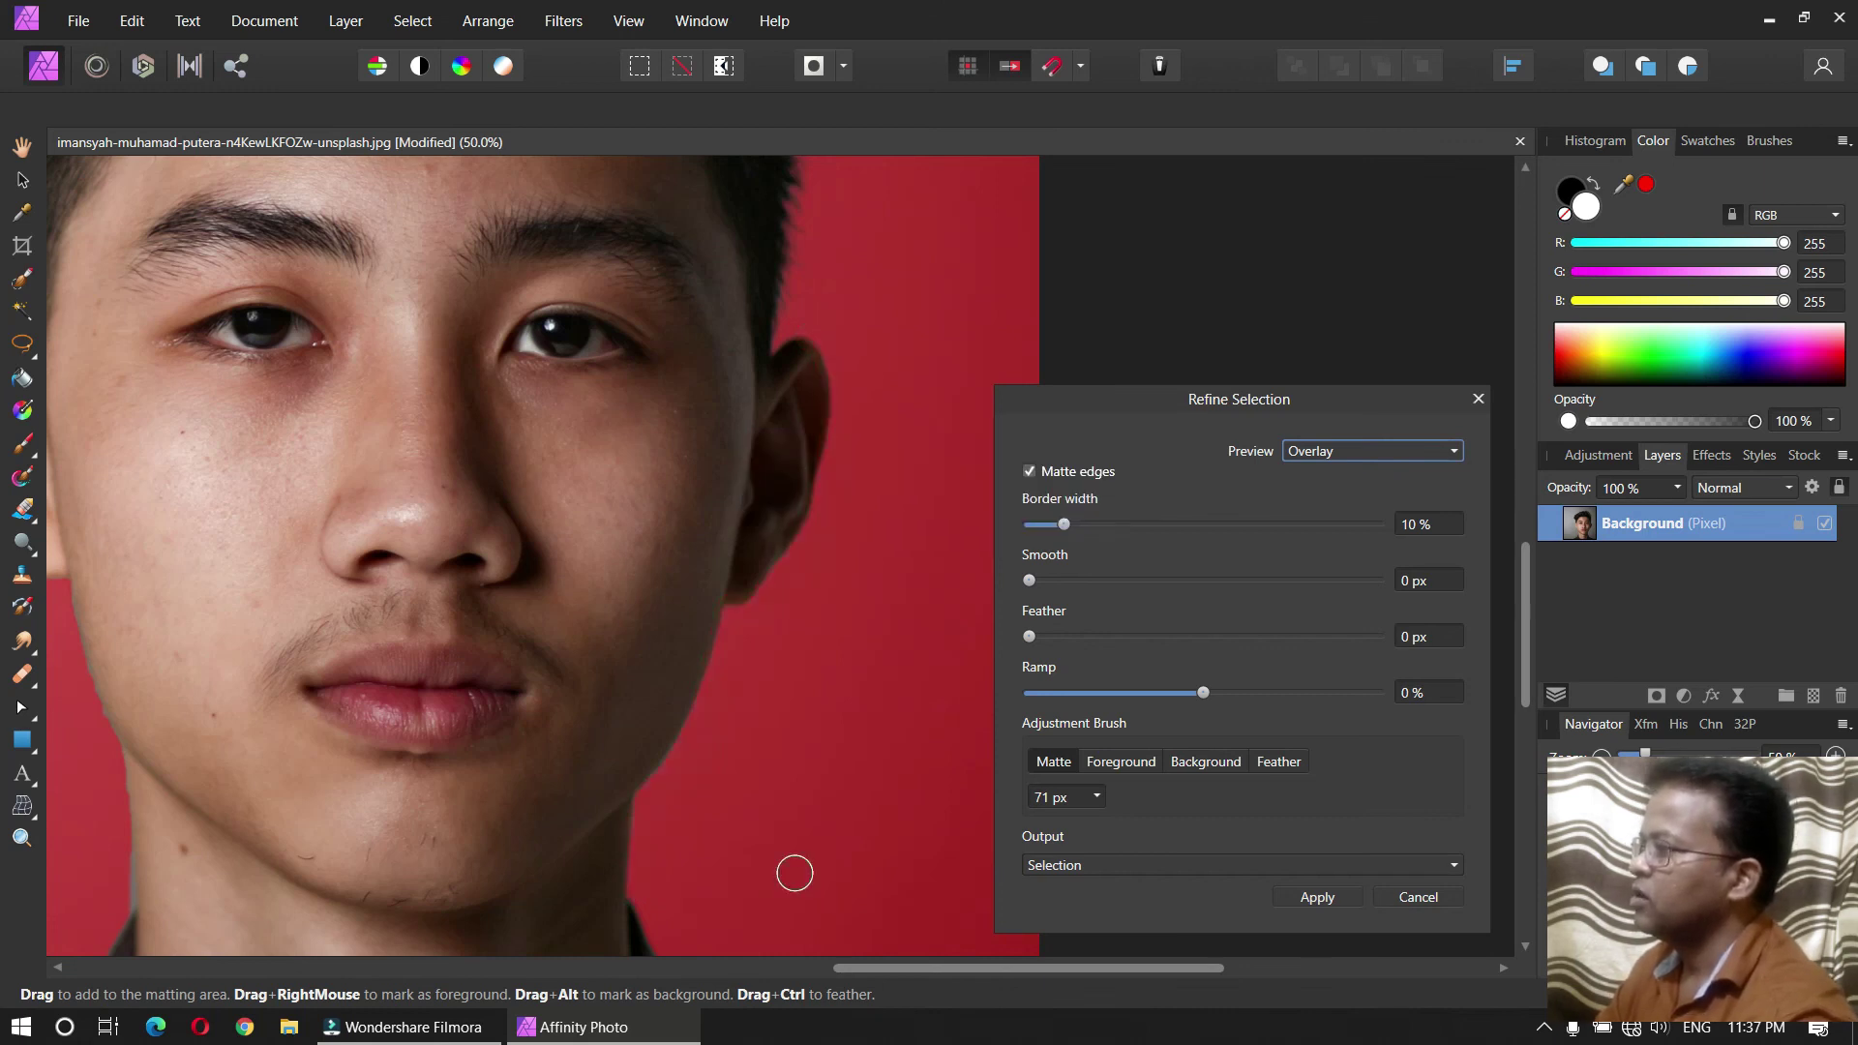
pyautogui.moveTo(317, 696); pyautogui.dragTo(657, 721)
pyautogui.moveTo(317, 338)
pyautogui.mouseDown()
pyautogui.moveTo(274, 387)
pyautogui.moveTo(283, 509)
pyautogui.moveTo(288, 485)
pyautogui.moveTo(331, 580)
pyautogui.moveTo(349, 595)
pyautogui.moveTo(329, 552)
pyautogui.moveTo(391, 606)
pyautogui.moveTo(451, 779)
pyautogui.mouseUp()
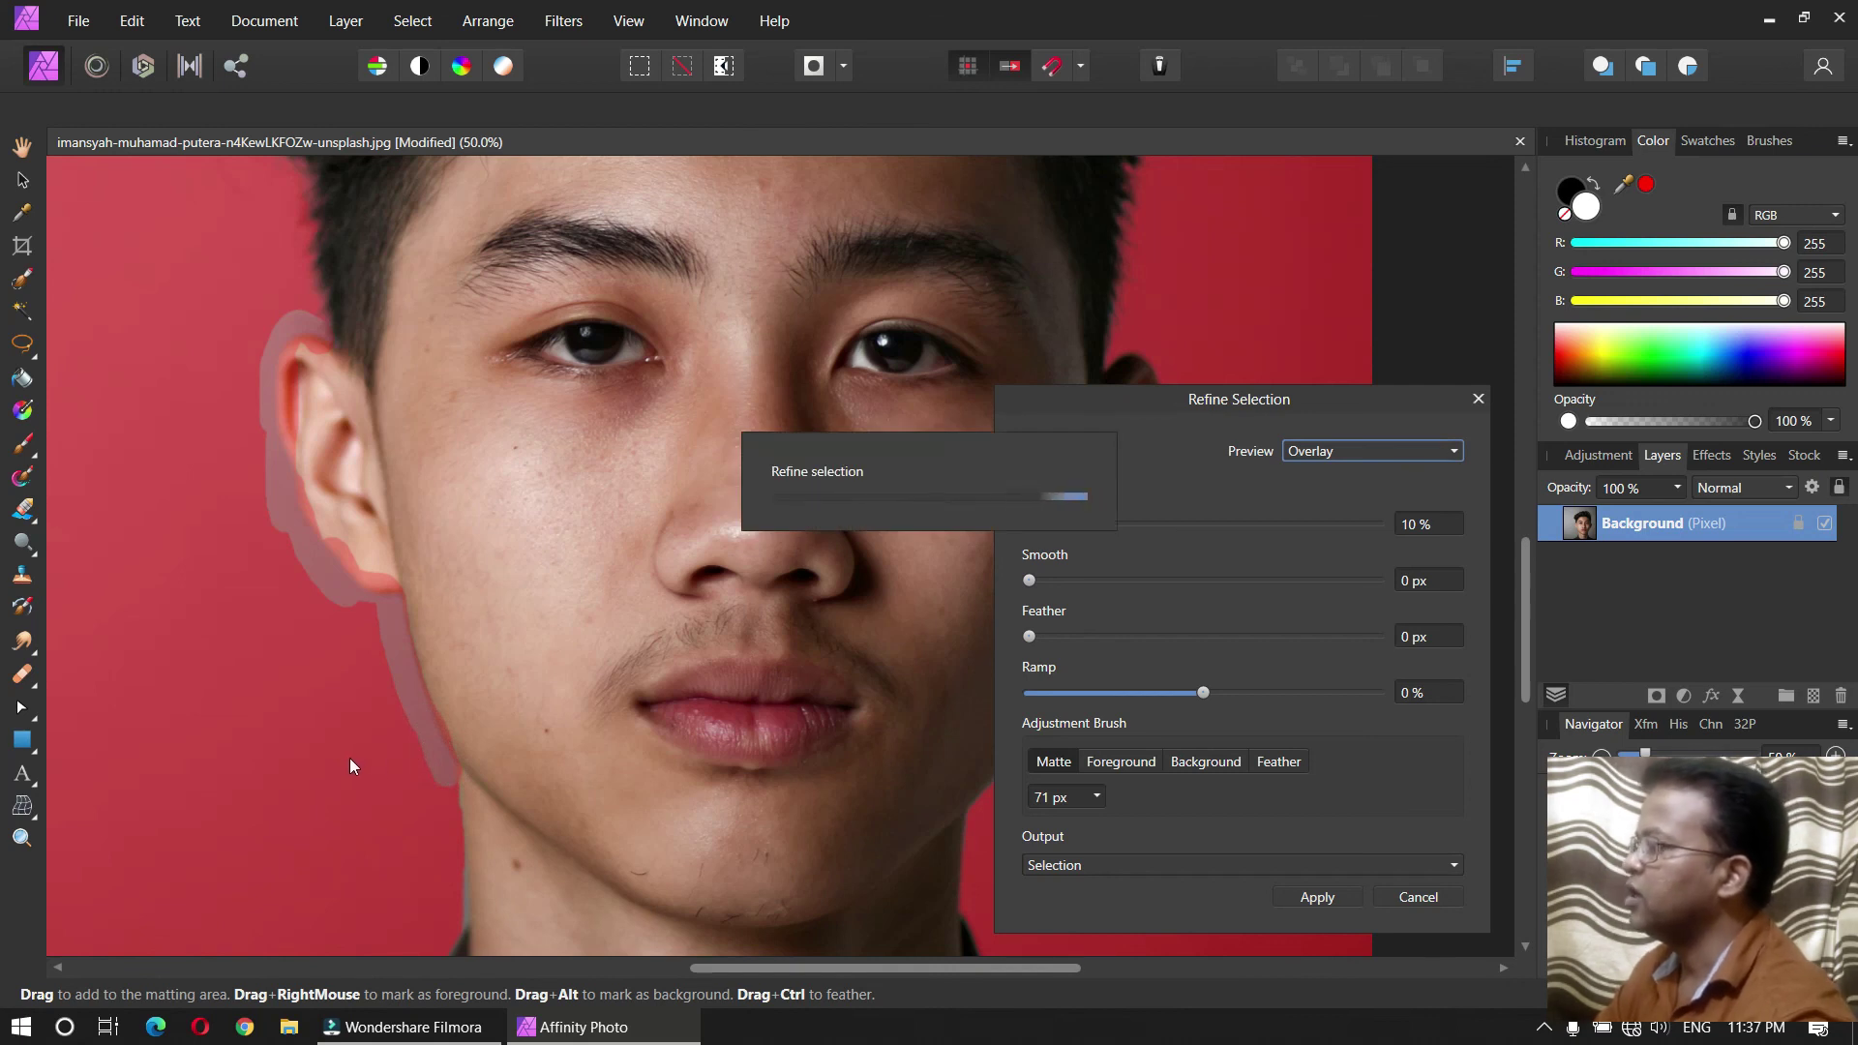
pyautogui.moveTo(404, 808)
pyautogui.mouseDown()
pyautogui.moveTo(456, 442)
pyautogui.moveTo(504, 430)
pyautogui.moveTo(506, 542)
pyautogui.moveTo(481, 630)
pyautogui.moveTo(381, 734)
pyautogui.moveTo(232, 816)
pyautogui.mouseUp()
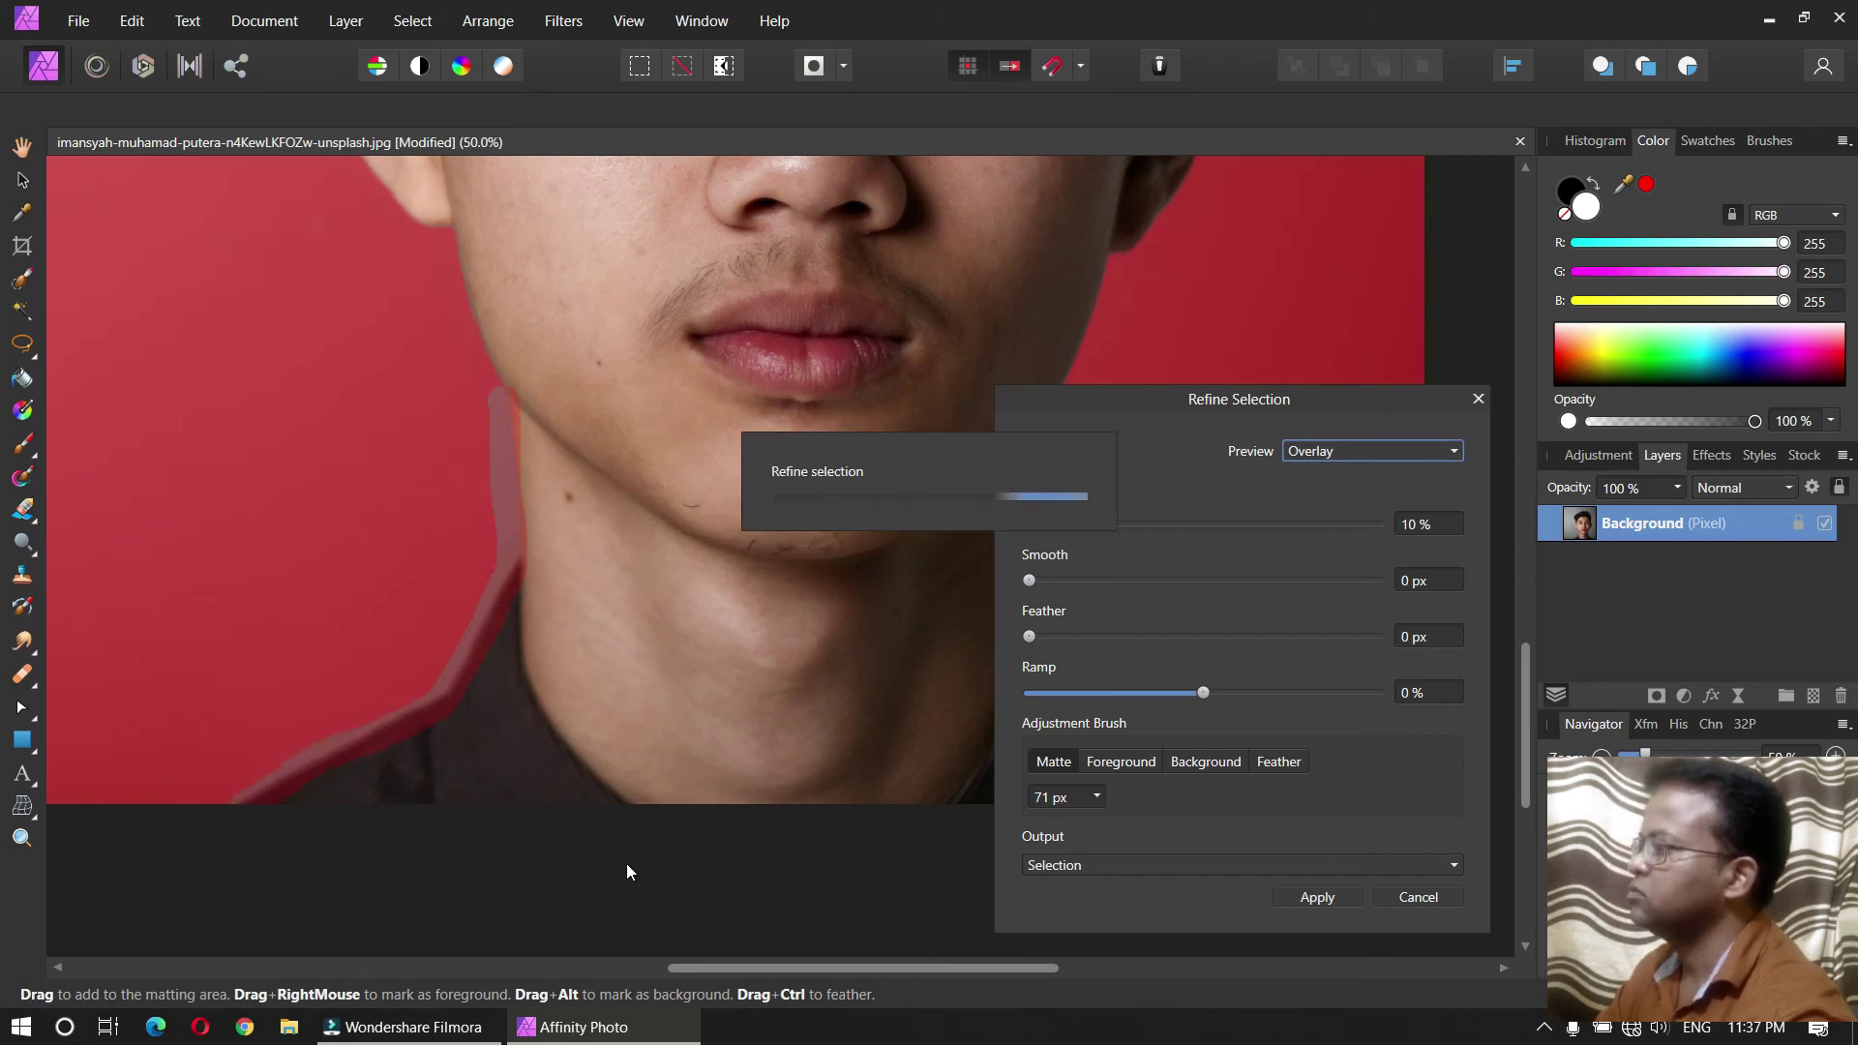
# Step: Set the Refine Selection ramp to -3 % and apply the refinement, with the output as a selection
pyautogui.moveTo(737, 733)
pyautogui.mouseDown()
pyautogui.moveTo(236, 688)
pyautogui.moveTo(520, 692)
pyautogui.mouseUp()
pyautogui.moveTo(320, 182); pyautogui.dragTo(355, 801)
pyautogui.moveTo(364, 573); pyautogui.dragTo(450, 794)
pyautogui.moveTo(504, 612); pyautogui.dragTo(473, 648)
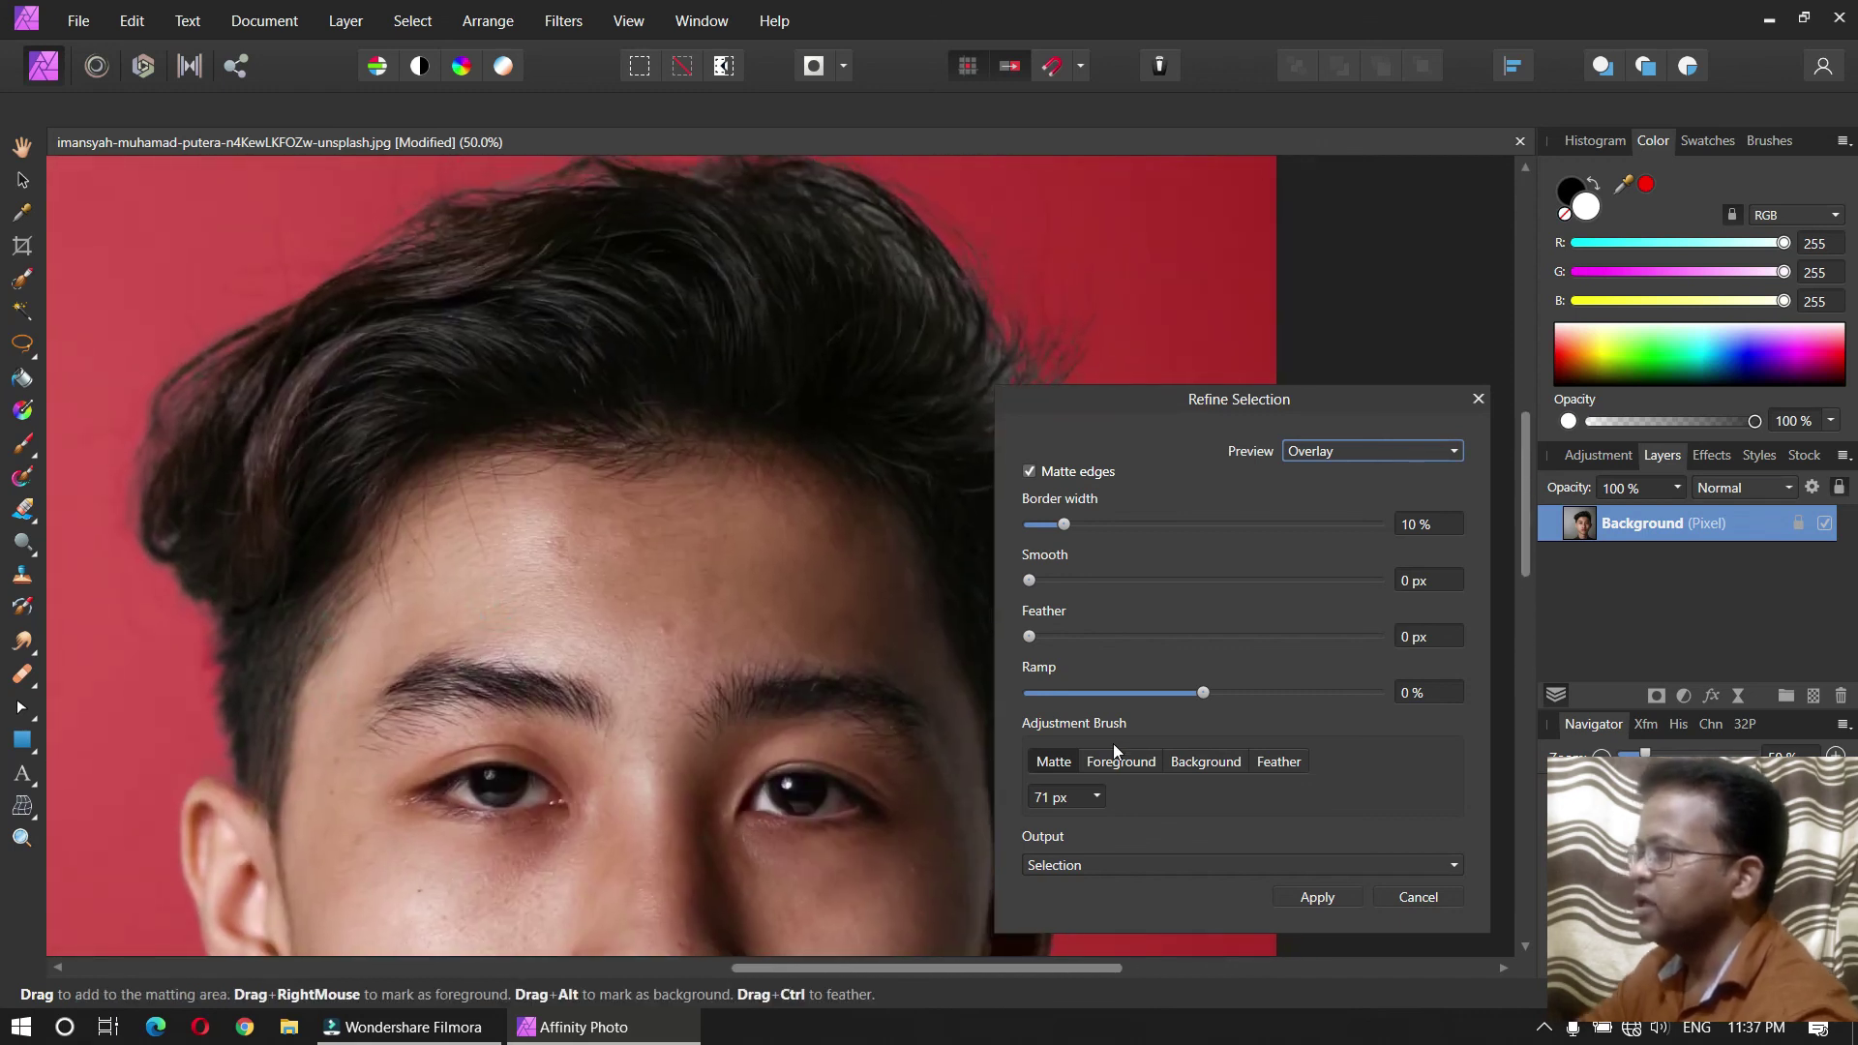
pyautogui.moveTo(1204, 693); pyautogui.dragTo(1103, 698)
pyautogui.moveTo(1108, 403); pyautogui.dragTo(1377, 405)
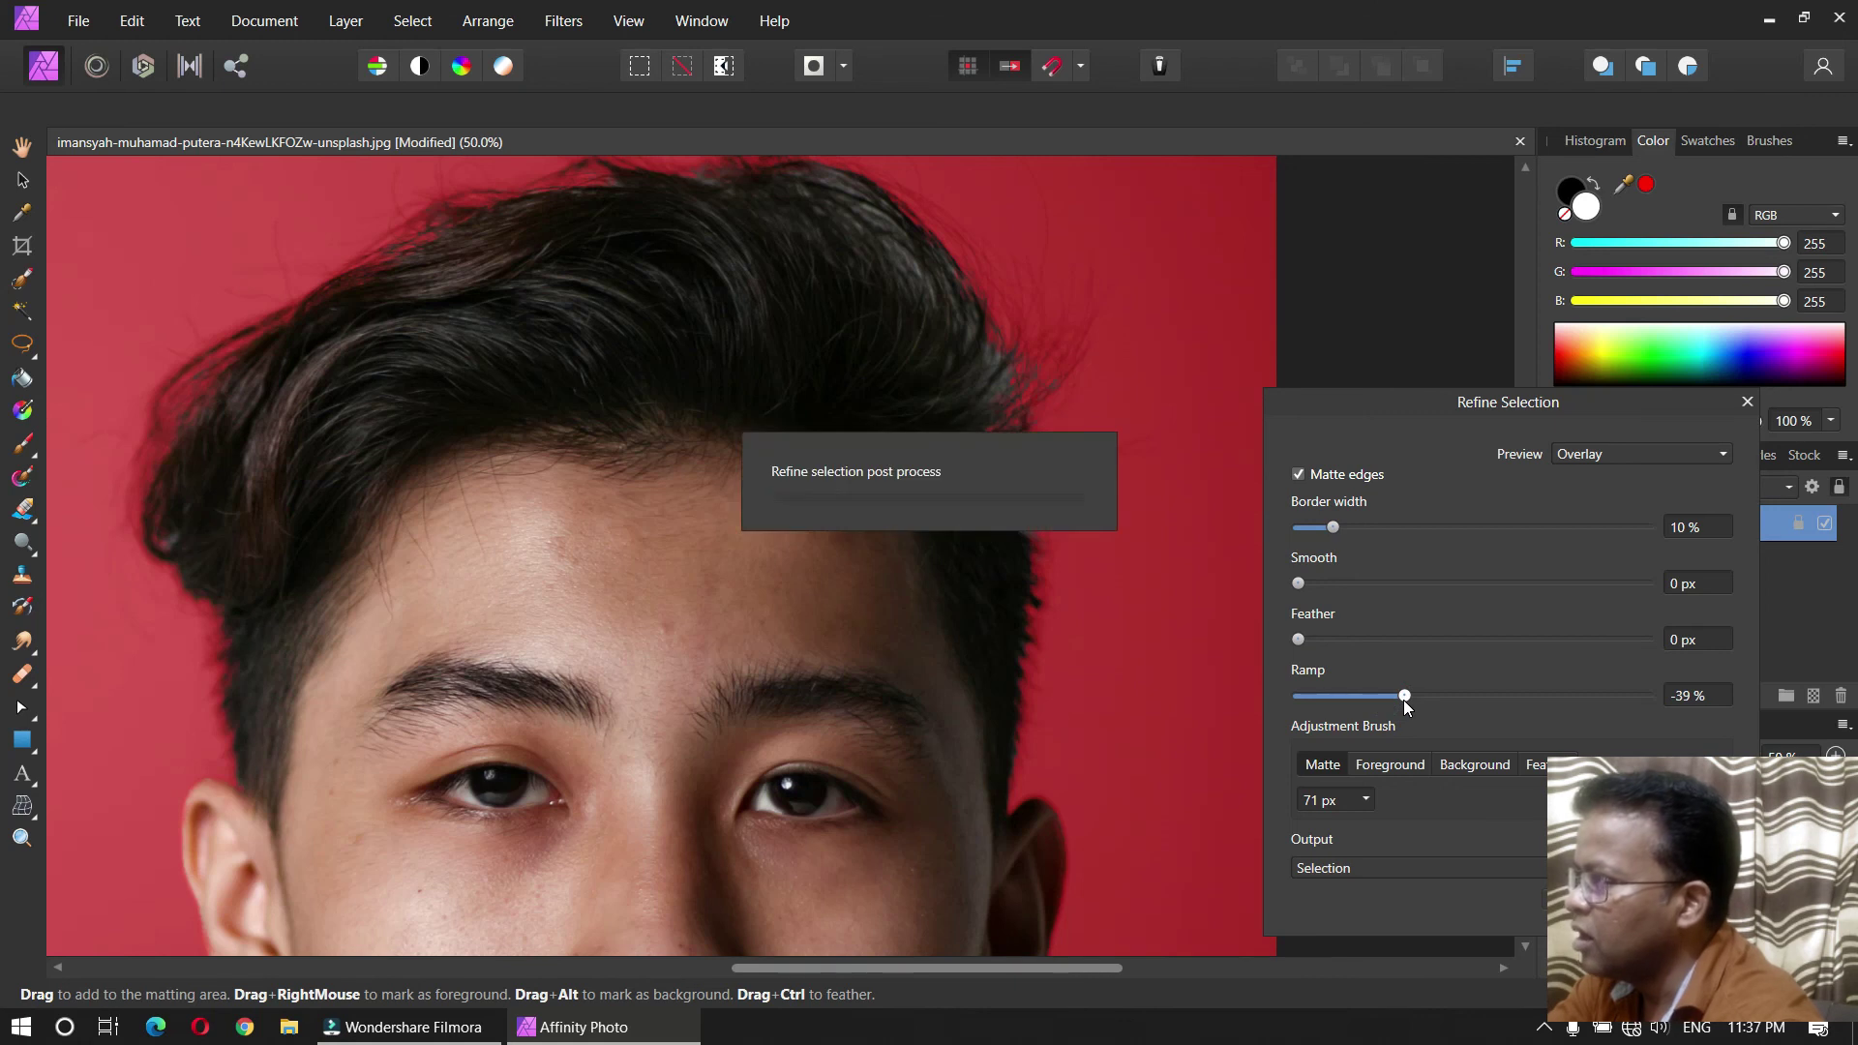
pyautogui.moveTo(1414, 695); pyautogui.dragTo(1460, 697)
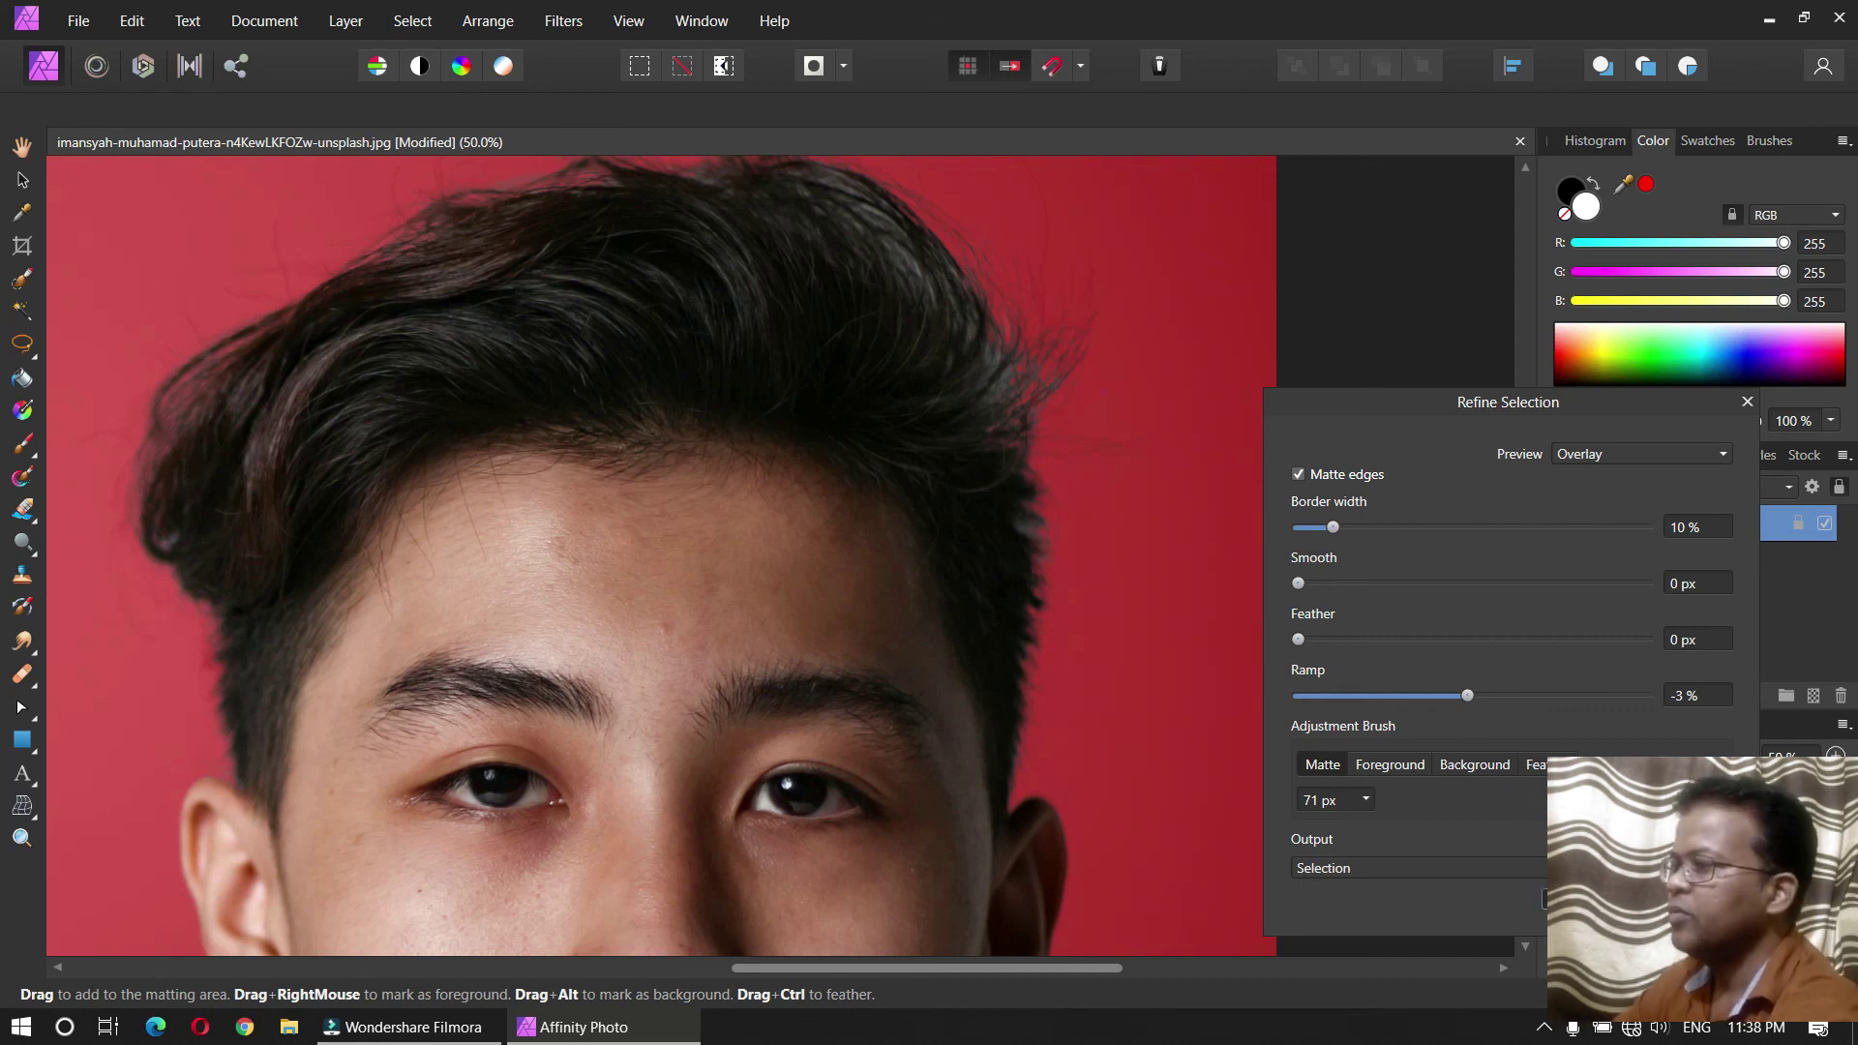
pyautogui.click(1588, 899)
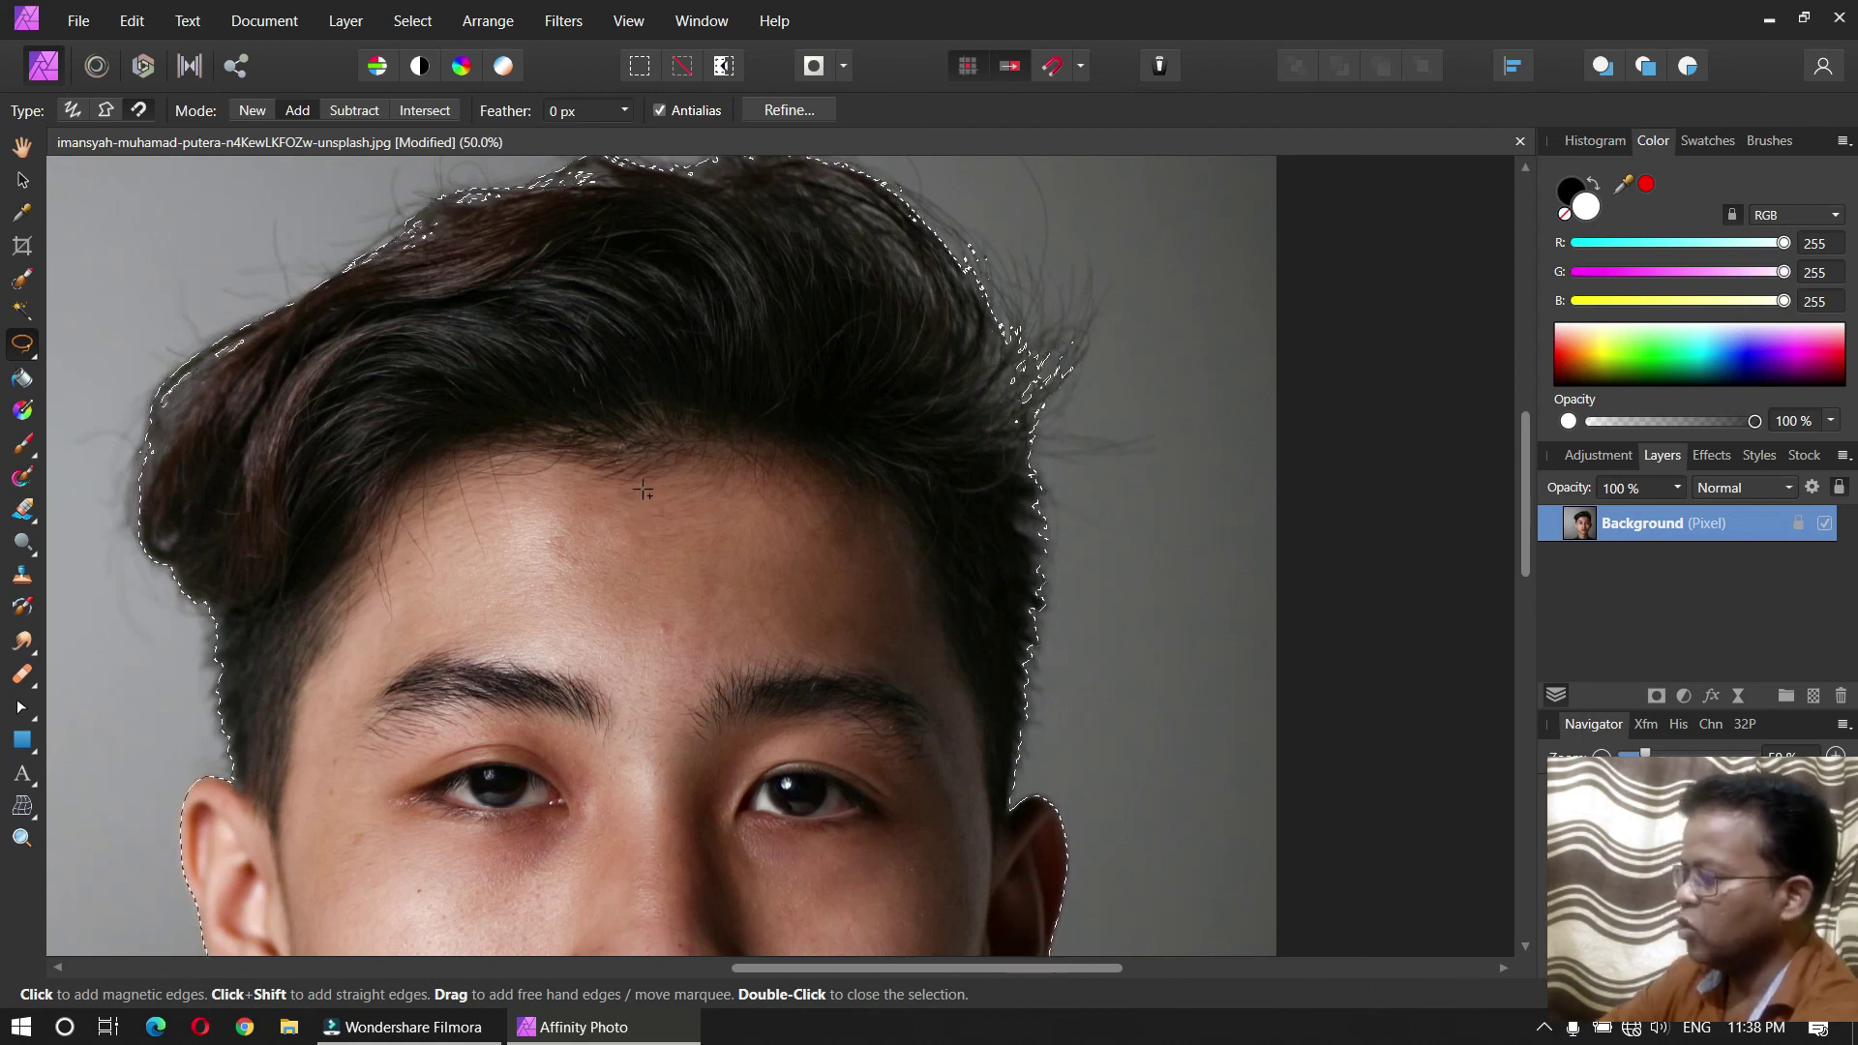
# Step: Duplicate the selected portrait subject onto its own layer above the original and deselect
pyautogui.hotkey('ctrl', '0')
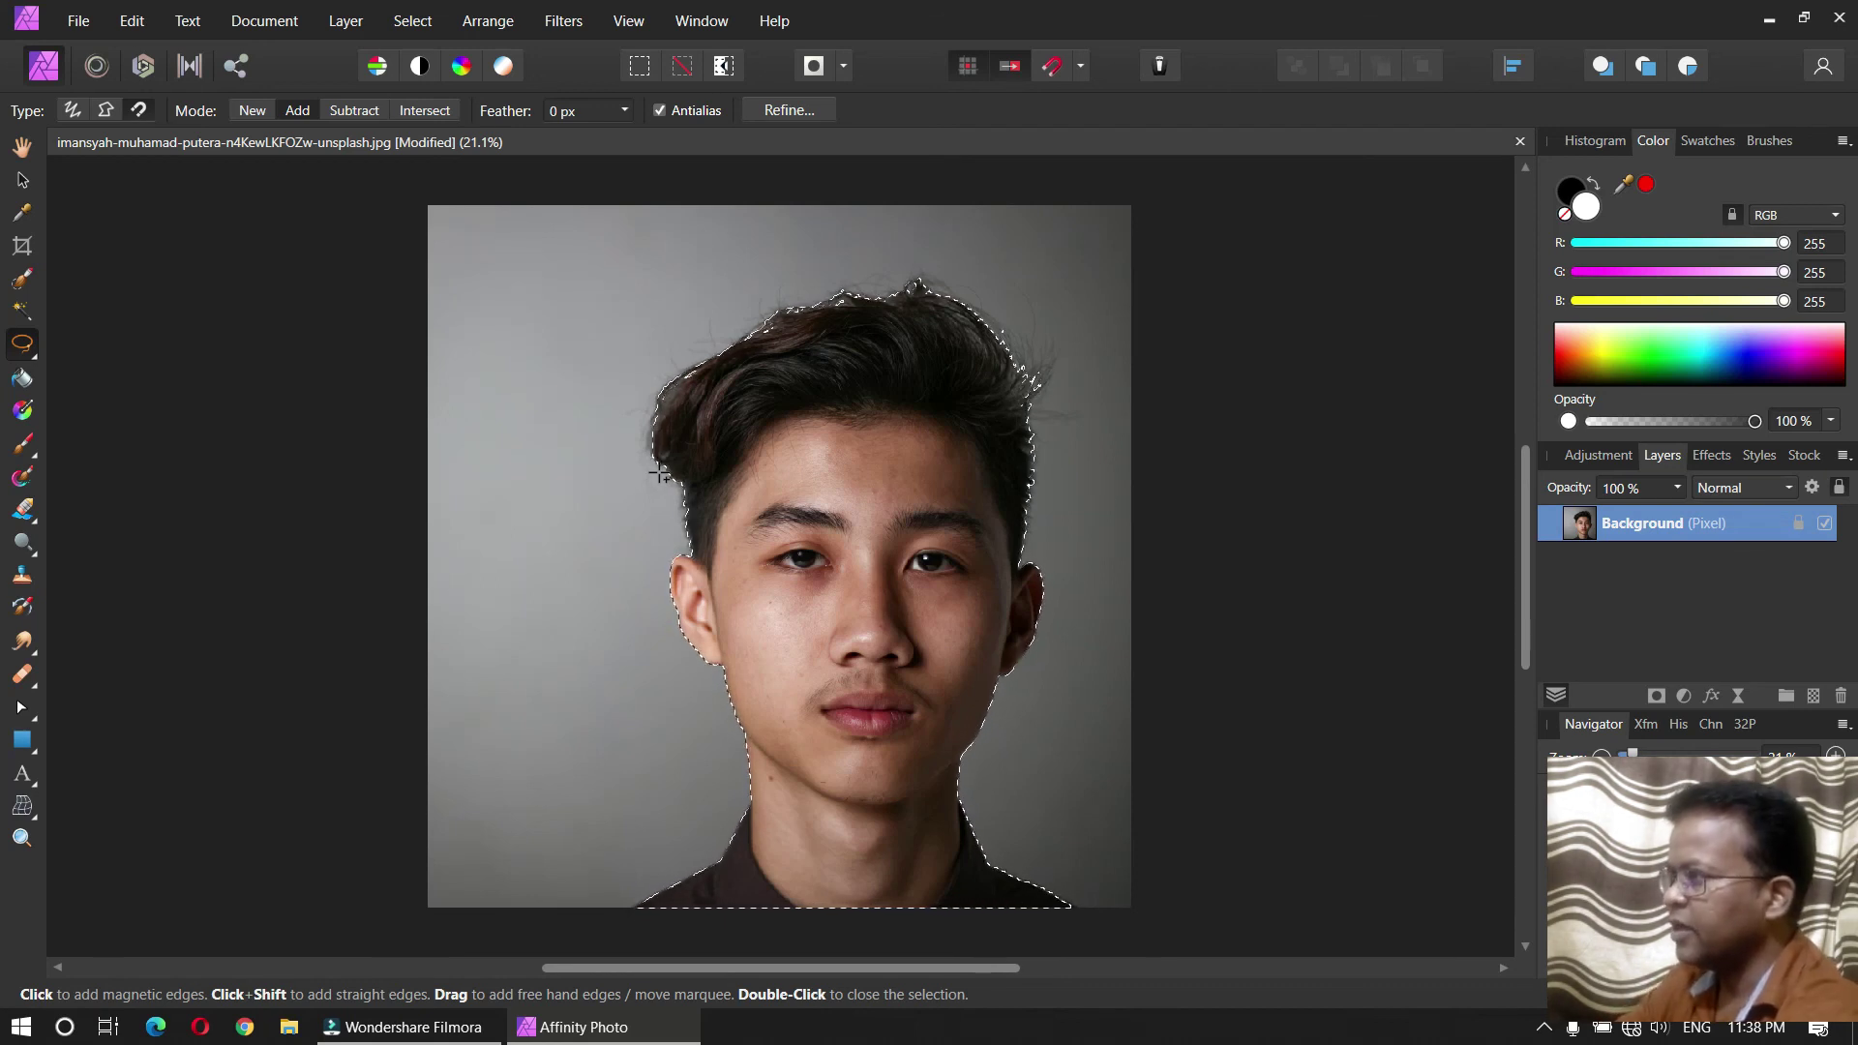
pyautogui.hotkey('ctrl', 'j')
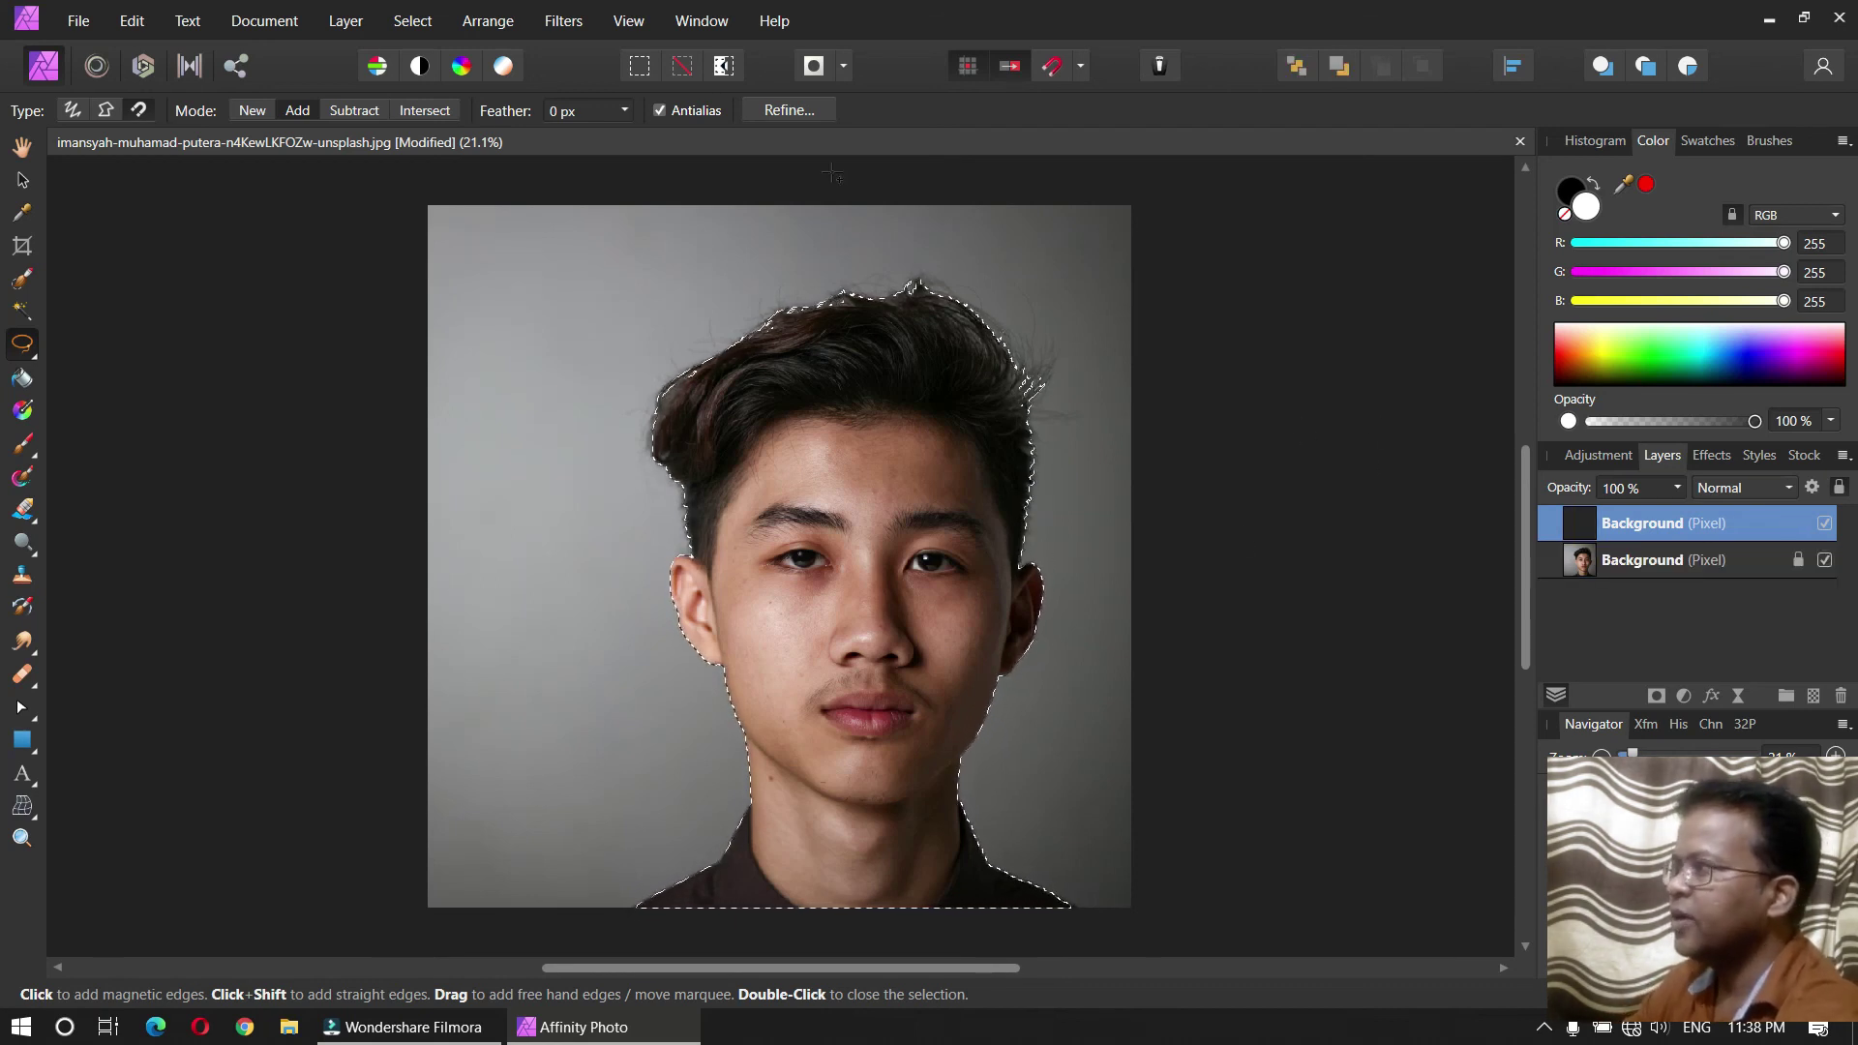
pyautogui.click(681, 69)
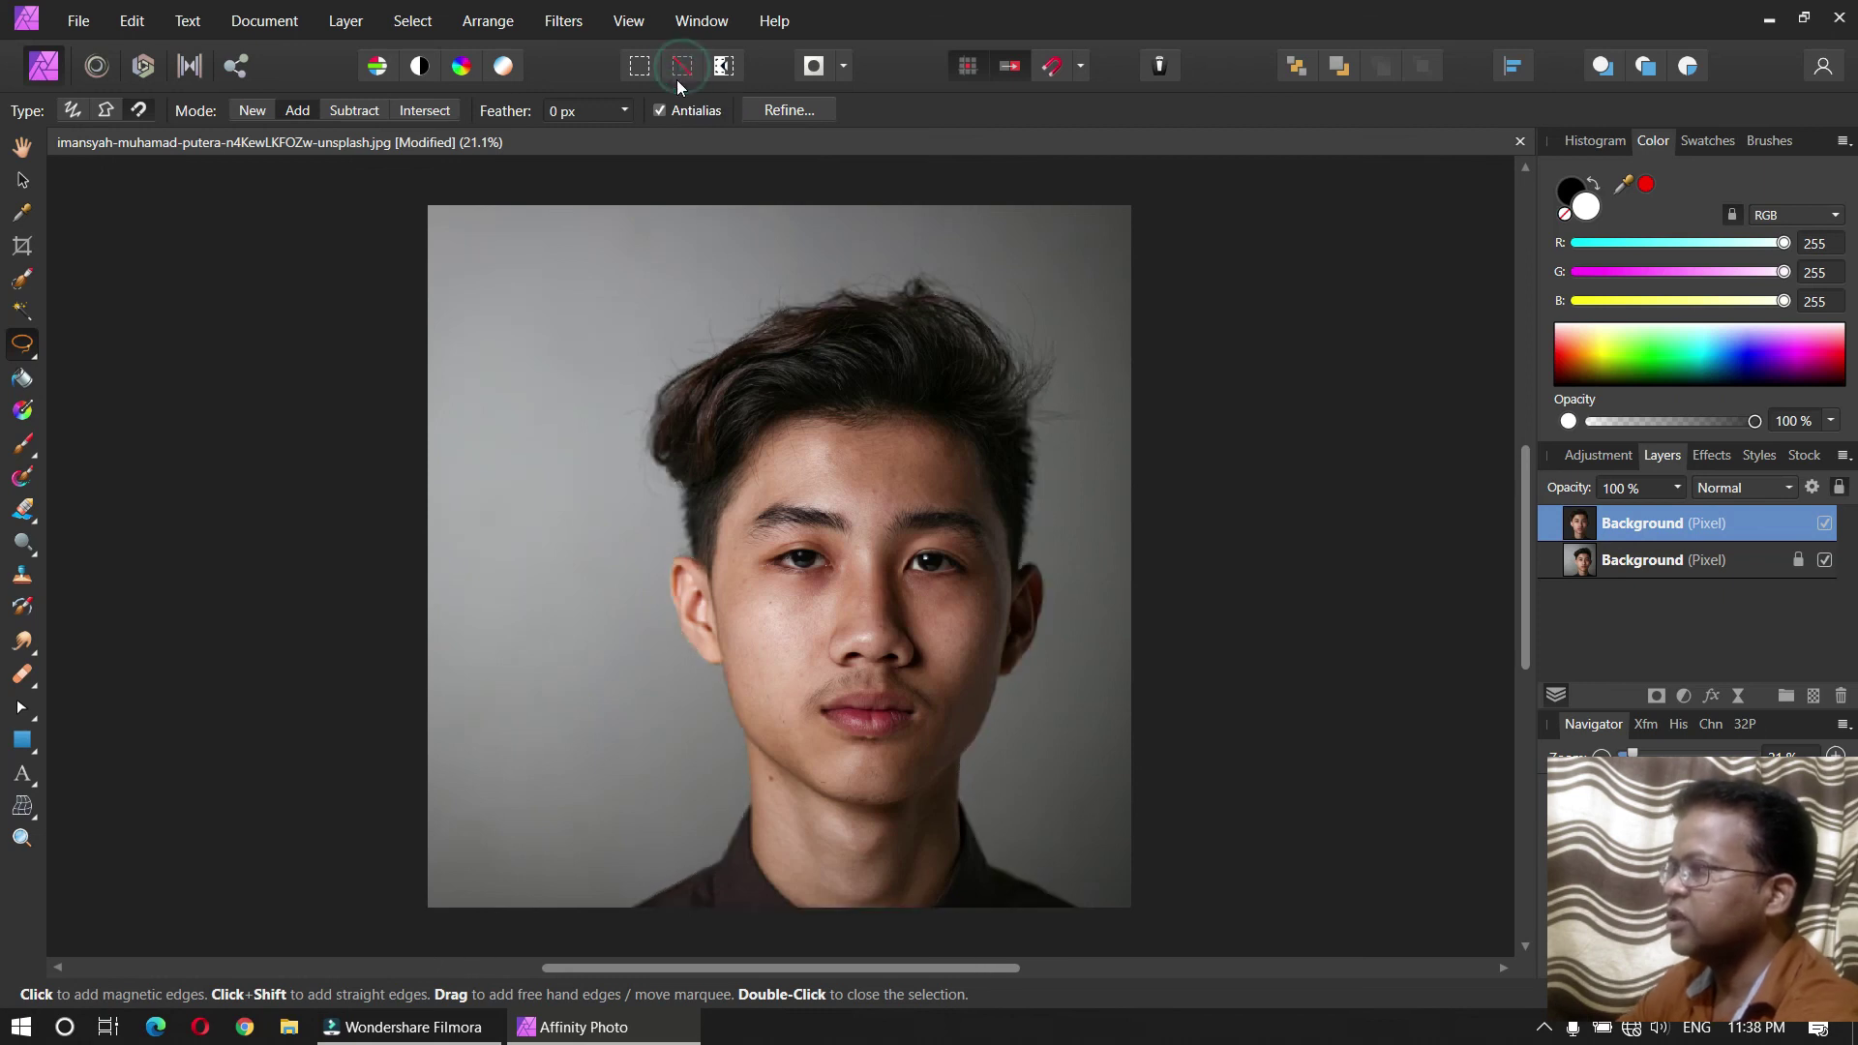
# Step: Set the active colour to blue (RGB 54, 161, 255) and open the Fill command for the lower Background layer
pyautogui.click(1761, 560)
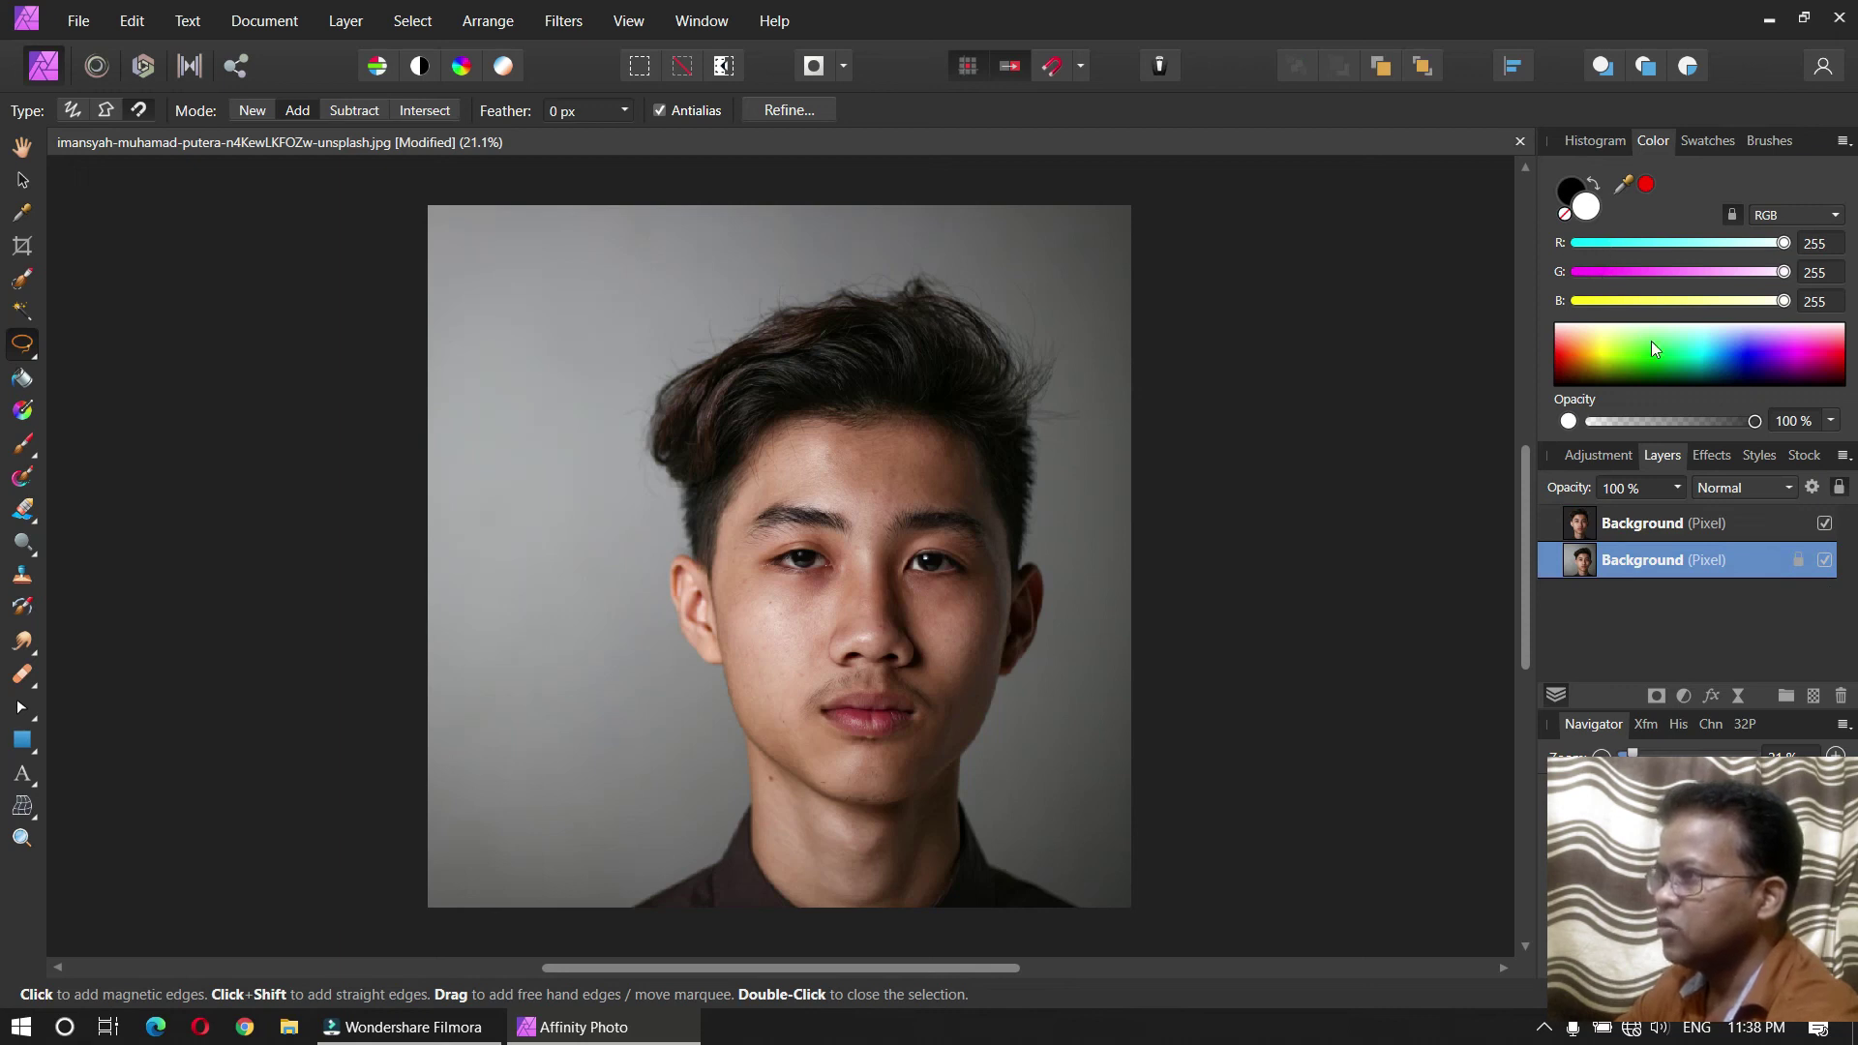
pyautogui.click(1722, 352)
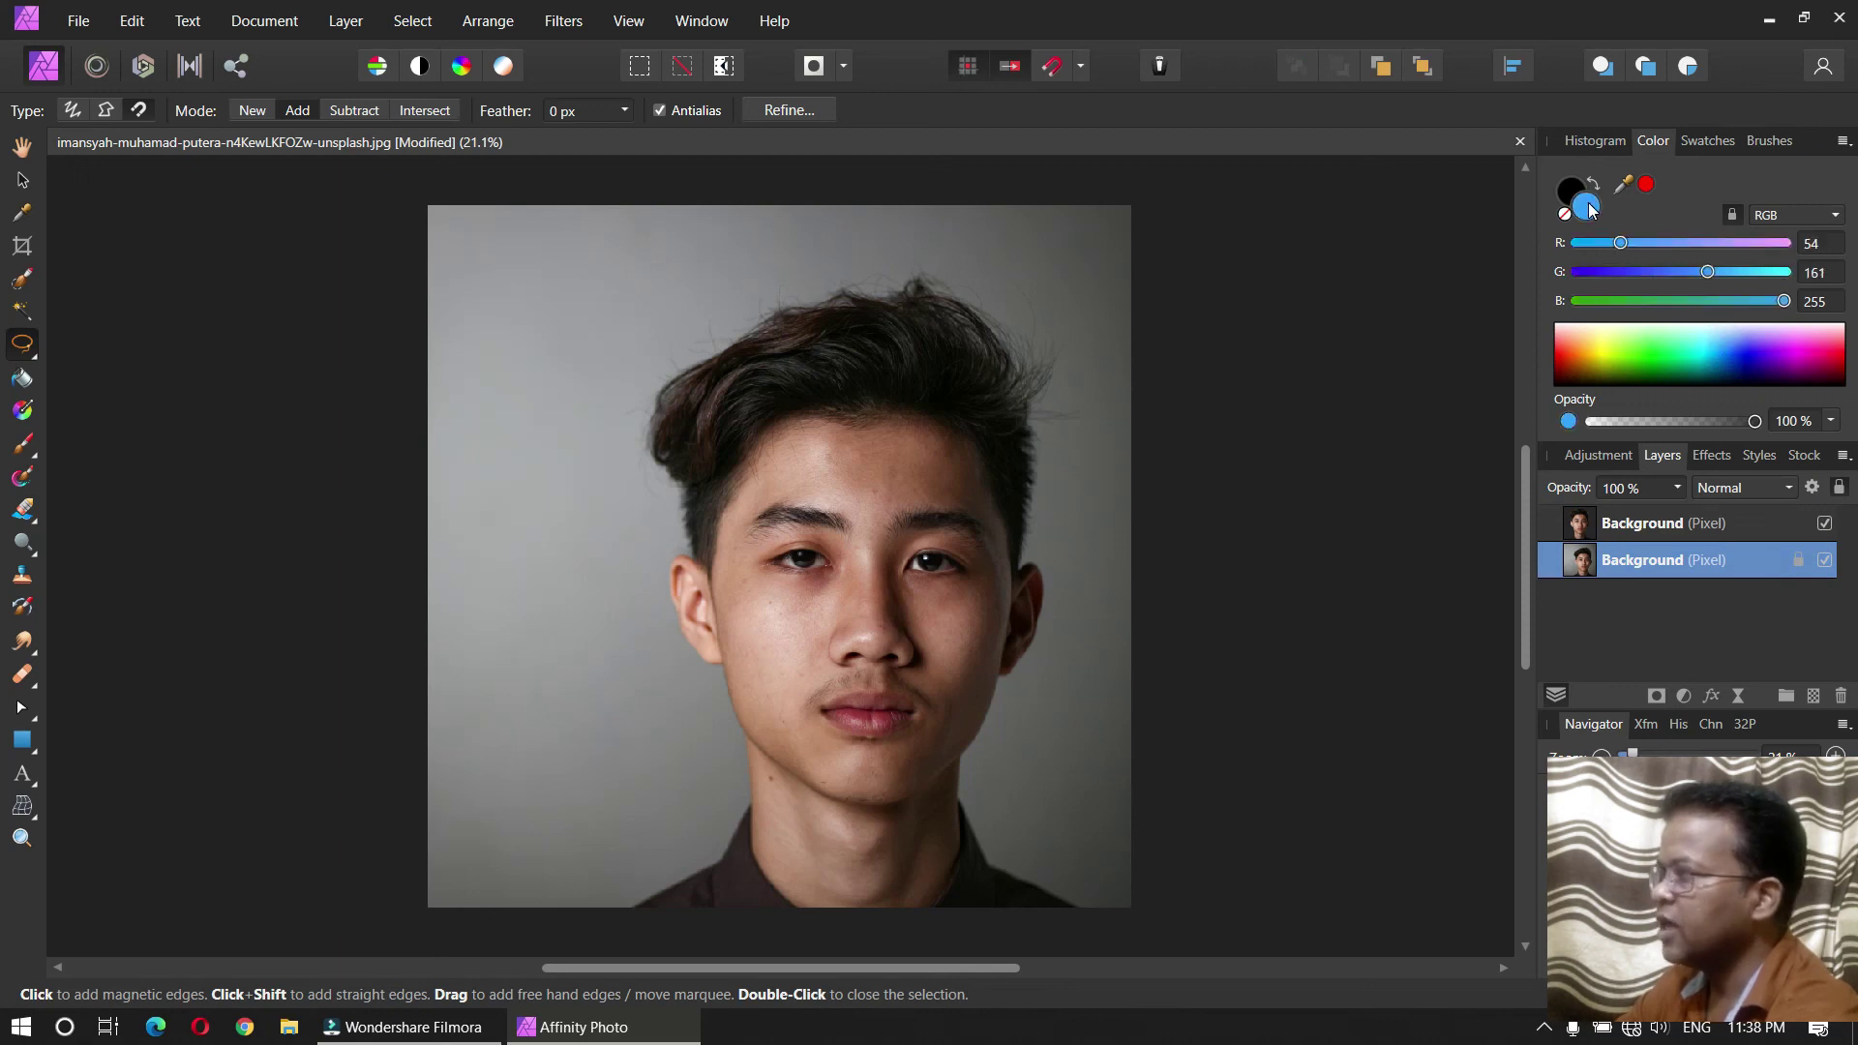
pyautogui.click(125, 25)
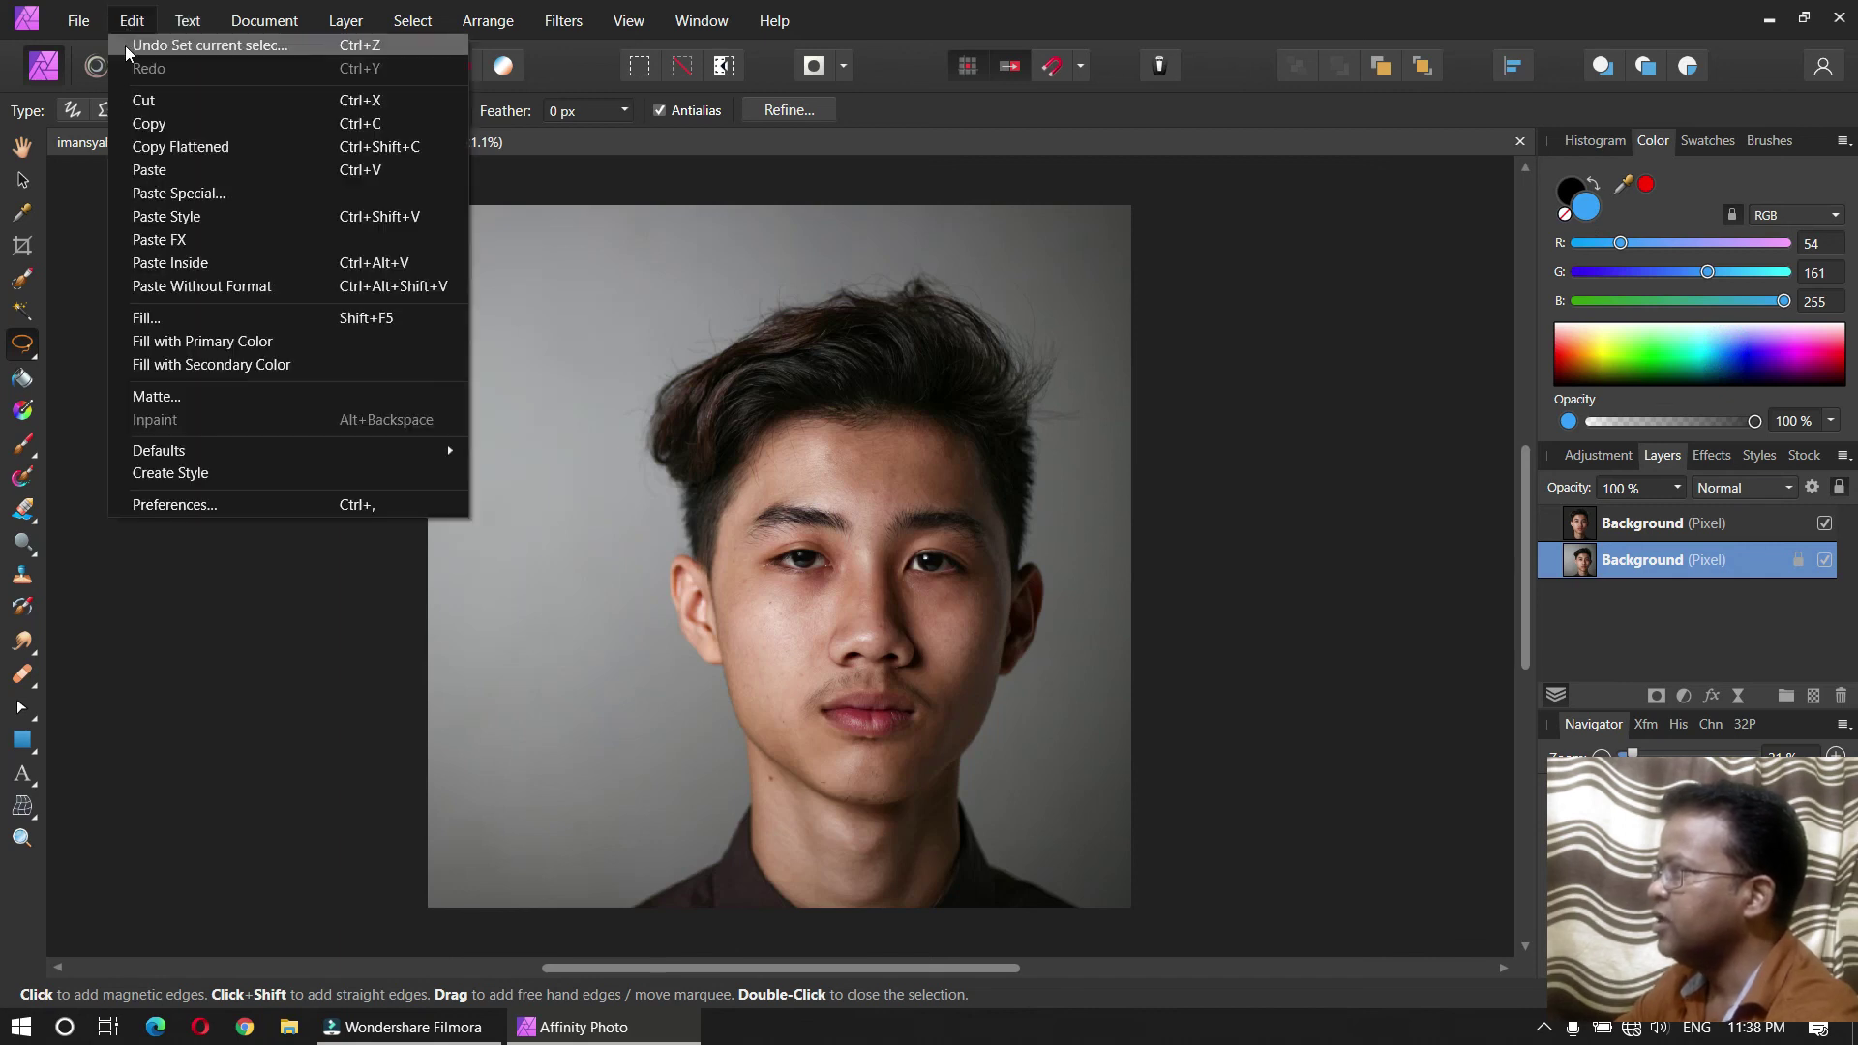
pyautogui.click(145, 318)
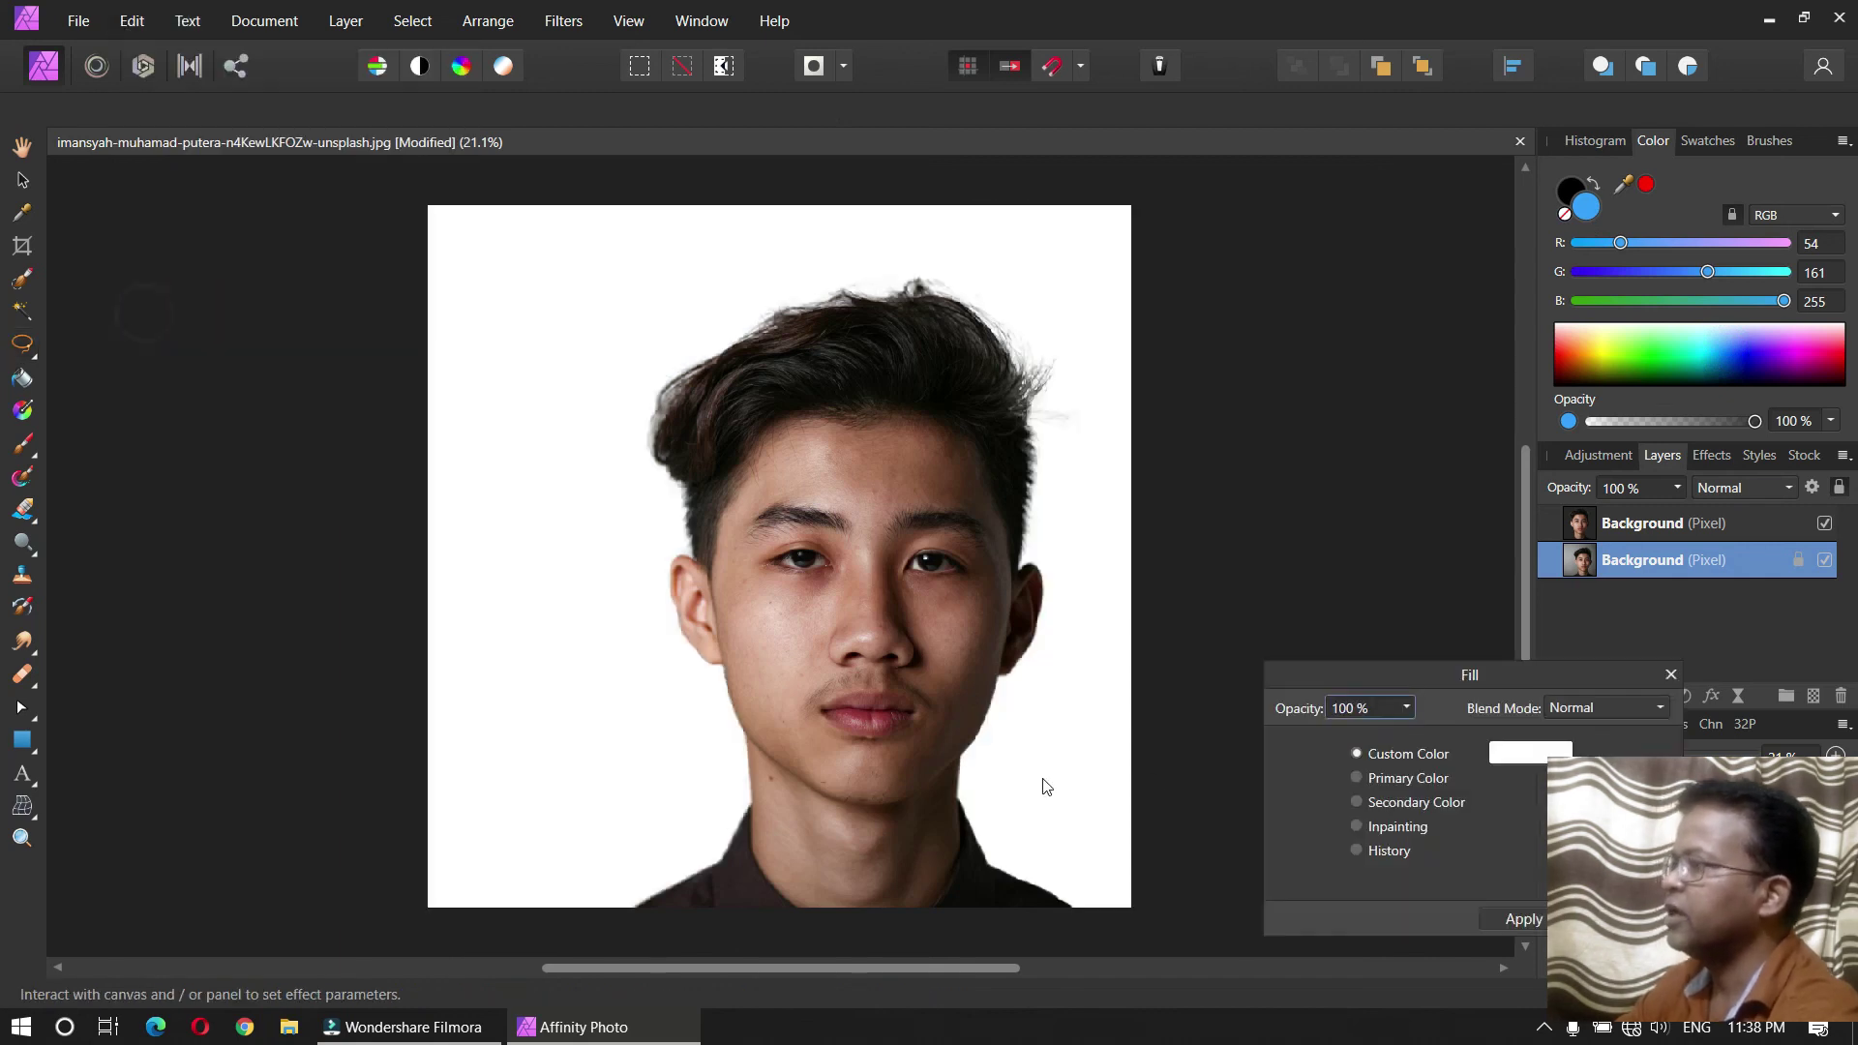
# Step: Try a lime-green custom colour as the fill of the lower Background layer
pyautogui.click(1382, 776)
pyautogui.click(1399, 760)
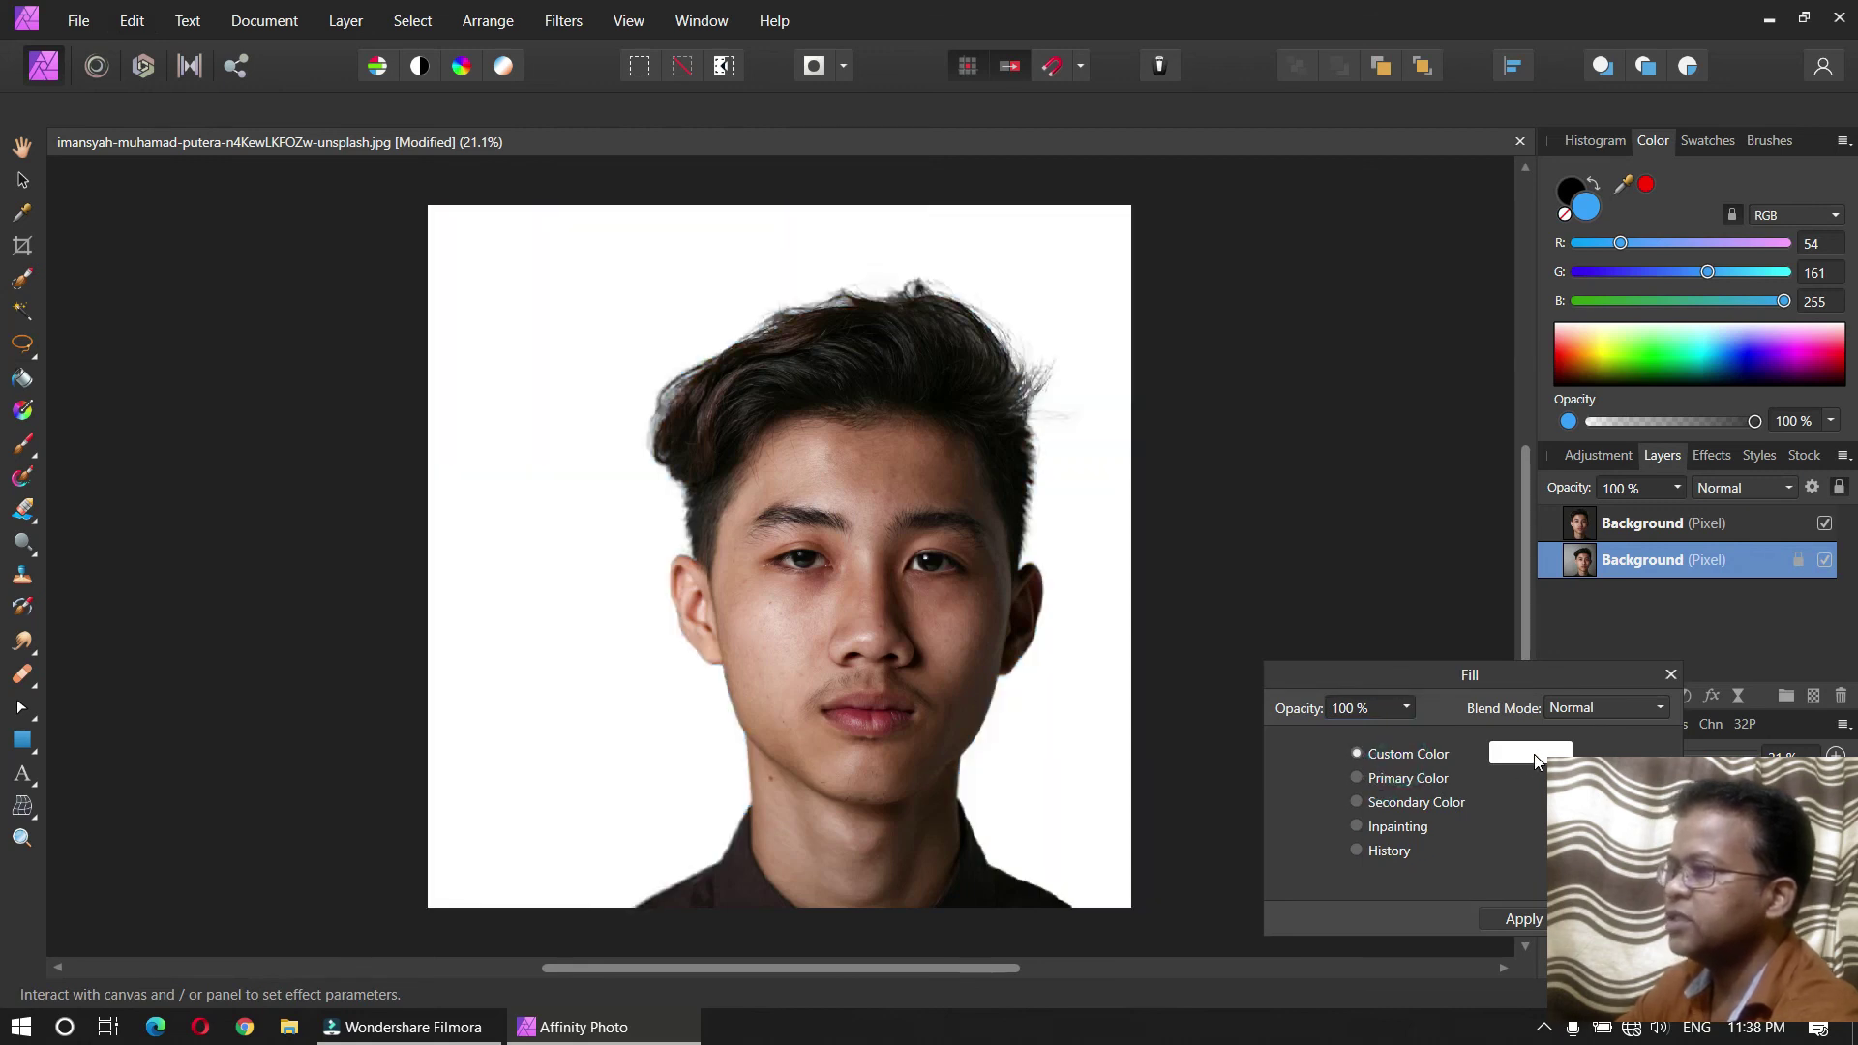
pyautogui.click(1535, 753)
pyautogui.click(1448, 625)
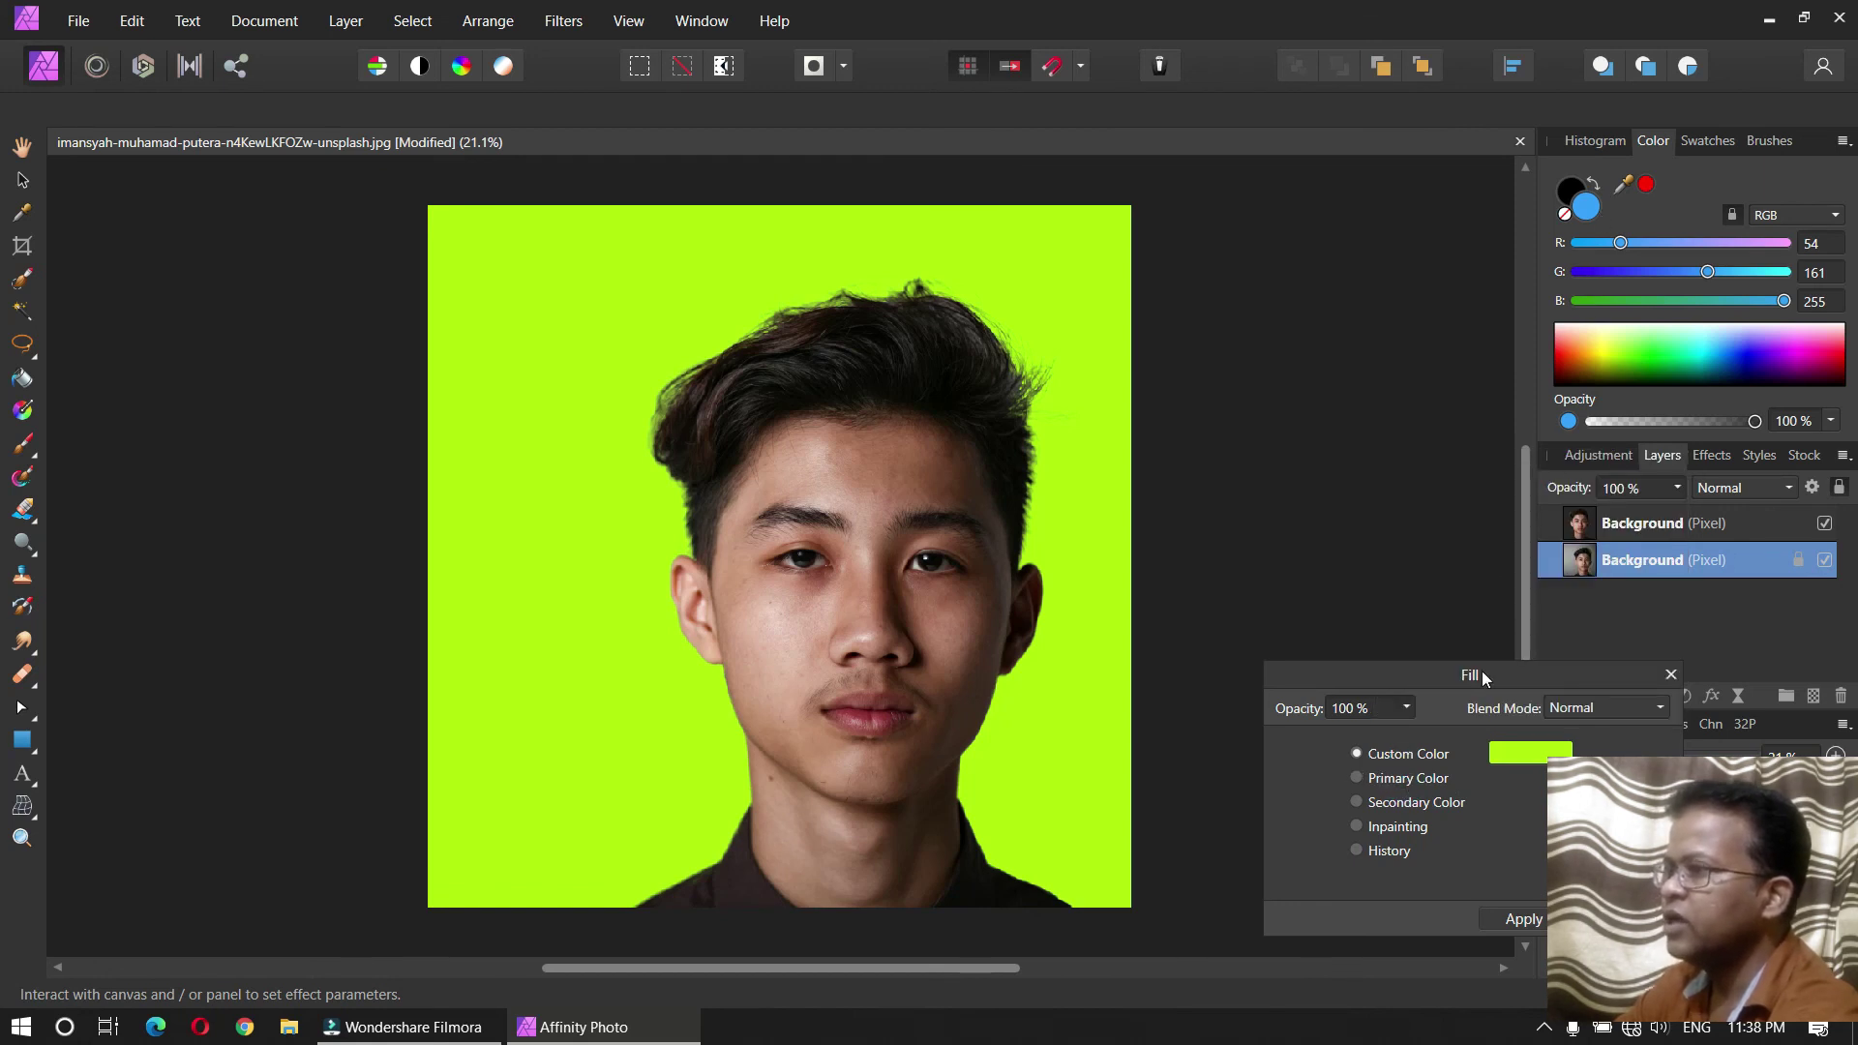
# Step: Compare the primary and secondary colours as the fill, and apply the blue primary colour to the lower Background layer
pyautogui.click(1387, 778)
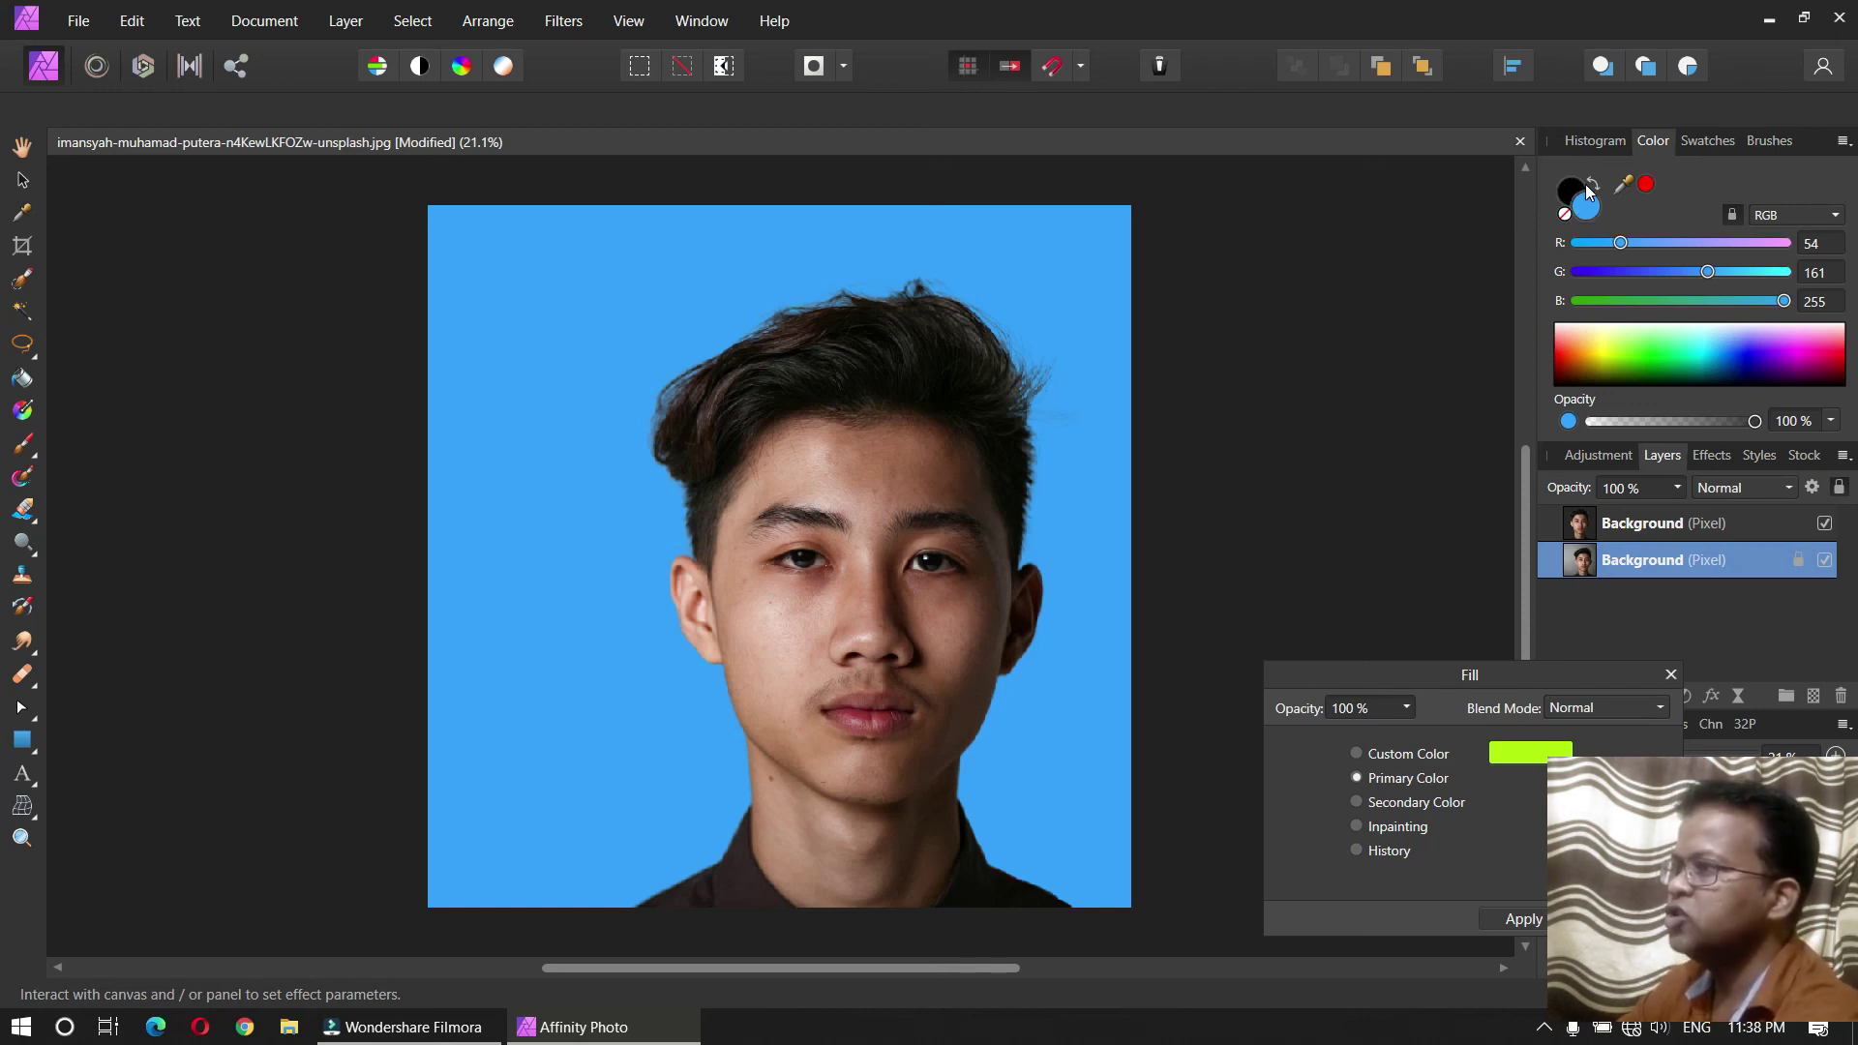
pyautogui.click(1414, 802)
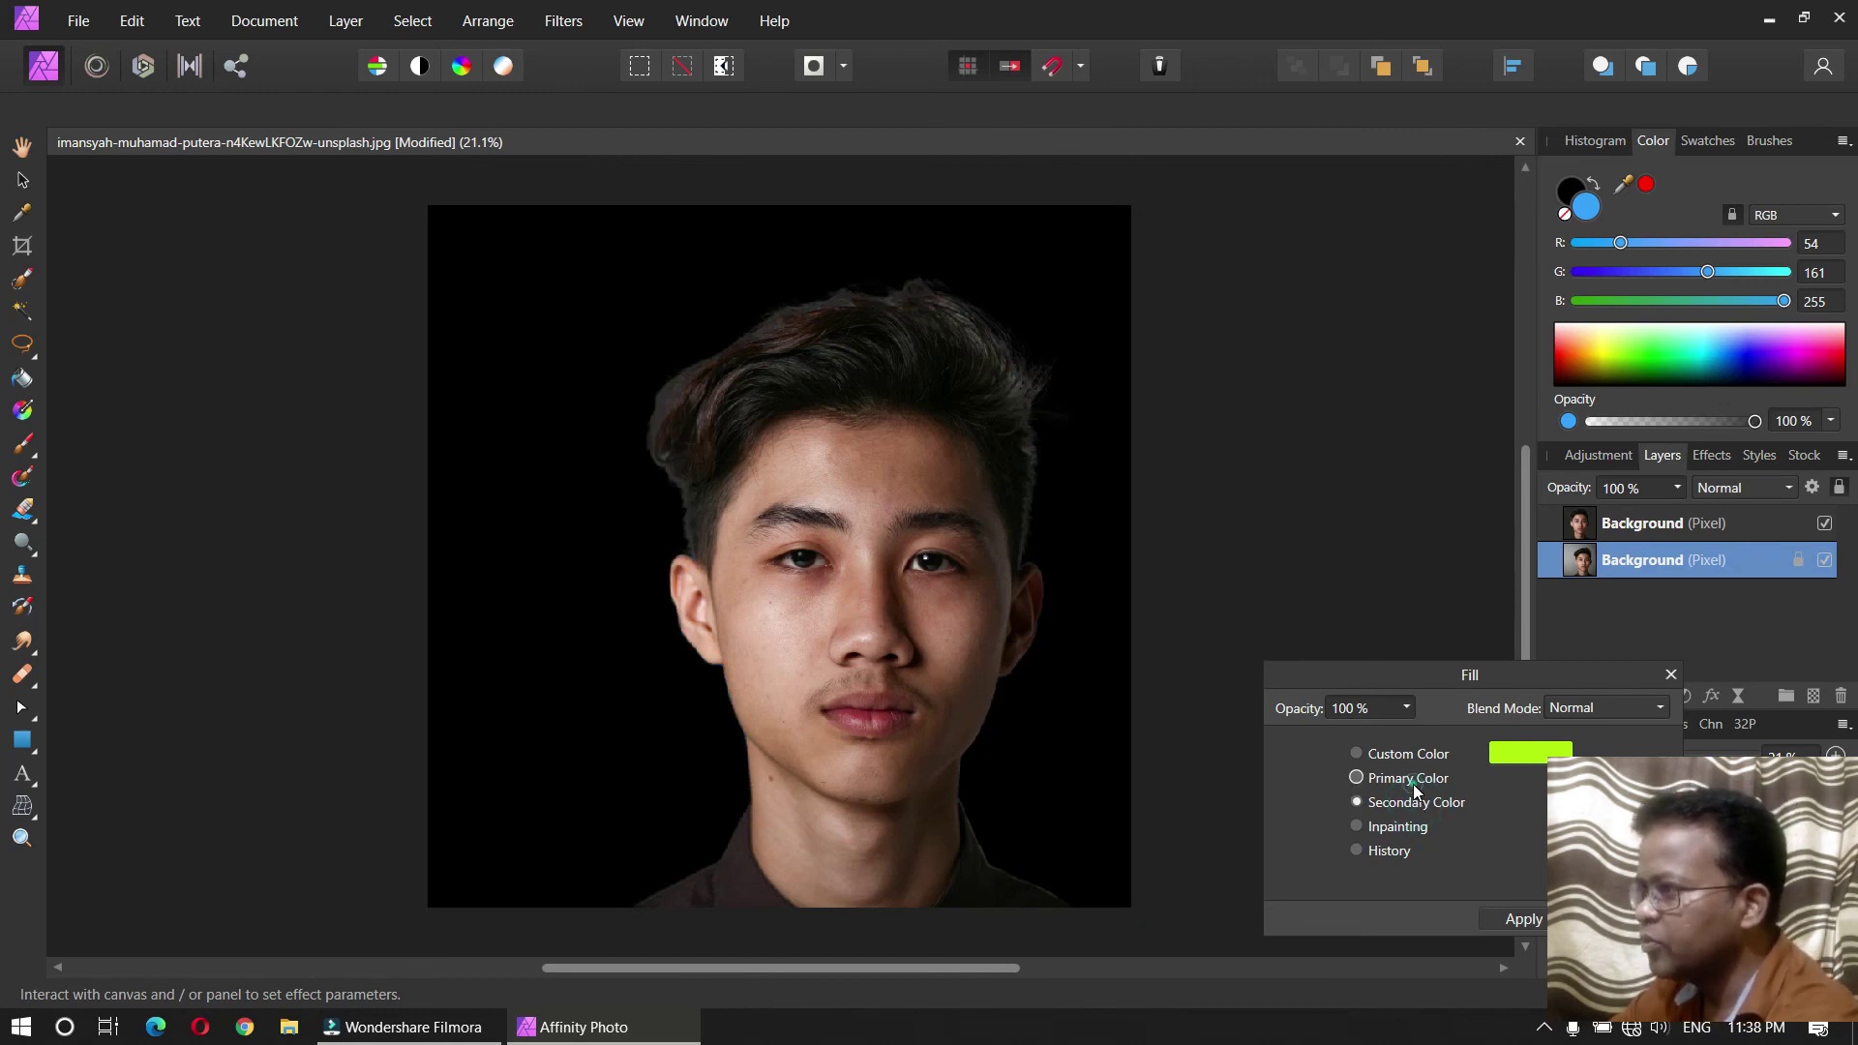
pyautogui.click(1412, 782)
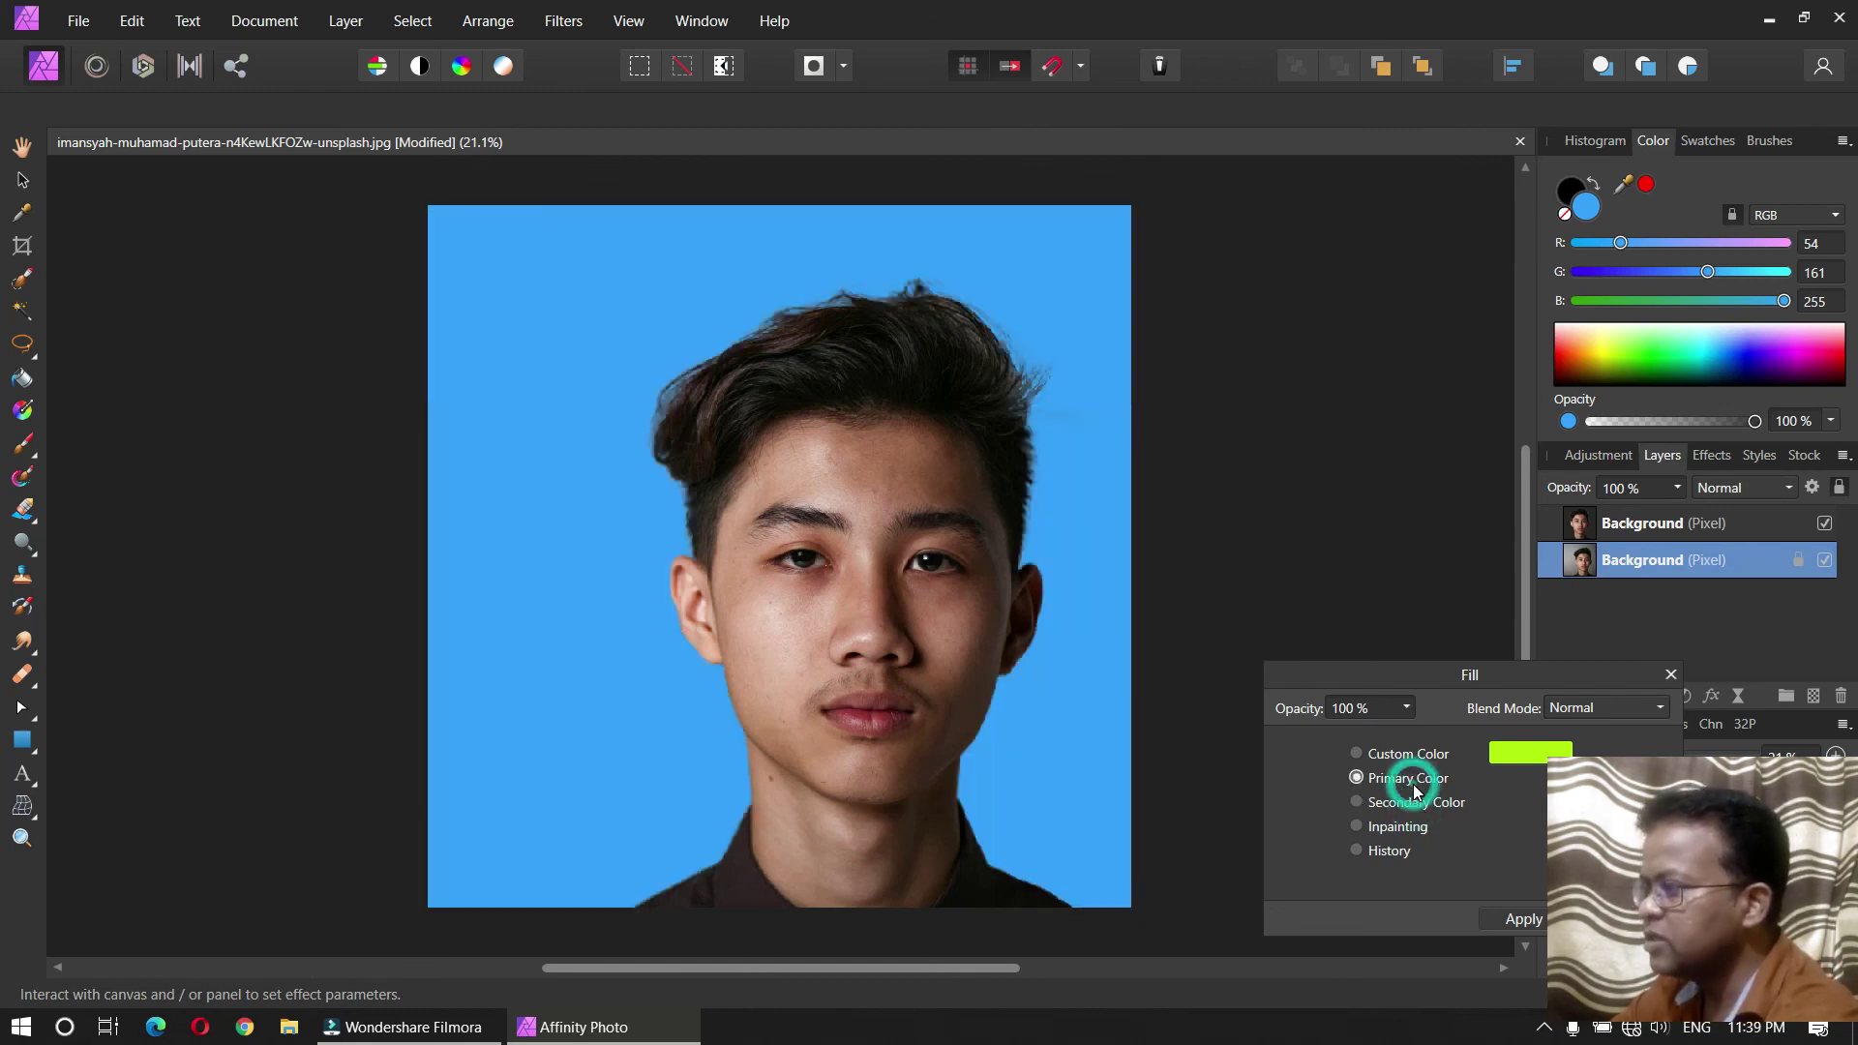
pyautogui.click(1520, 920)
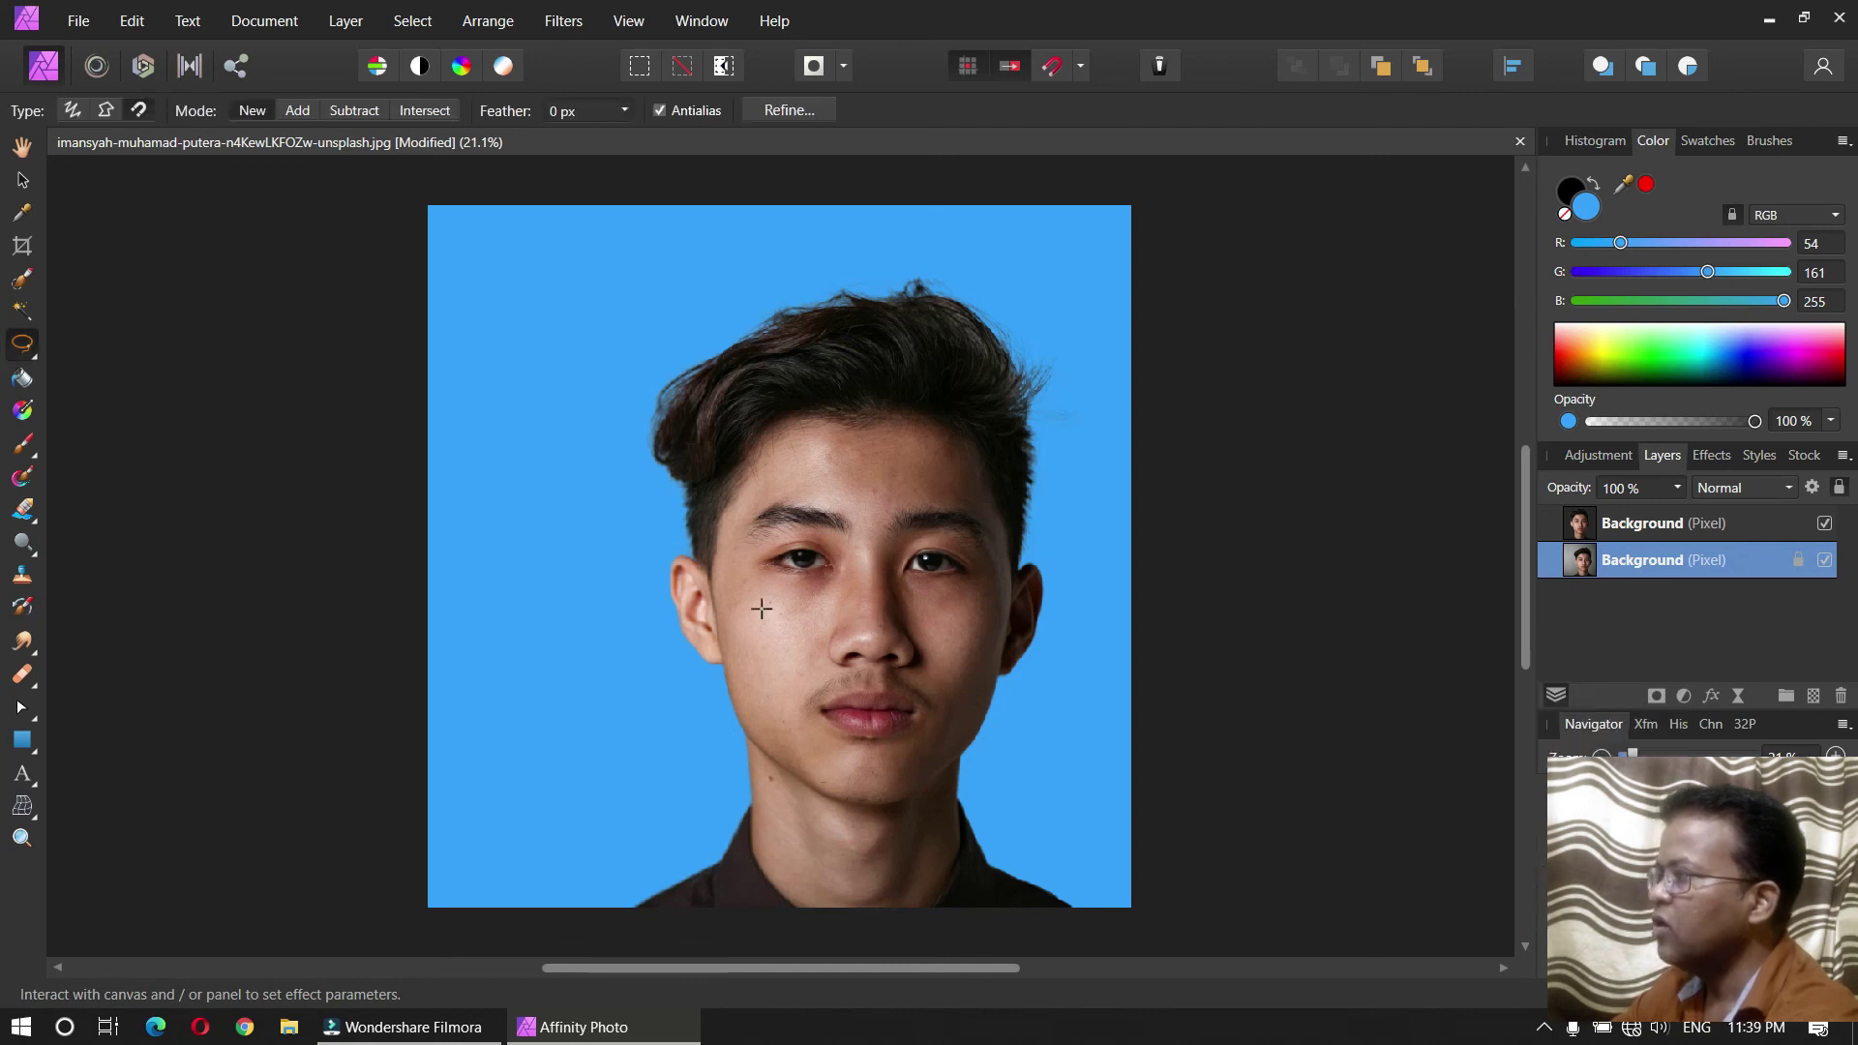
# Step: Move the cut-out subject layer slightly toward the image-left over the blue background and deselect it
pyautogui.click(22, 180)
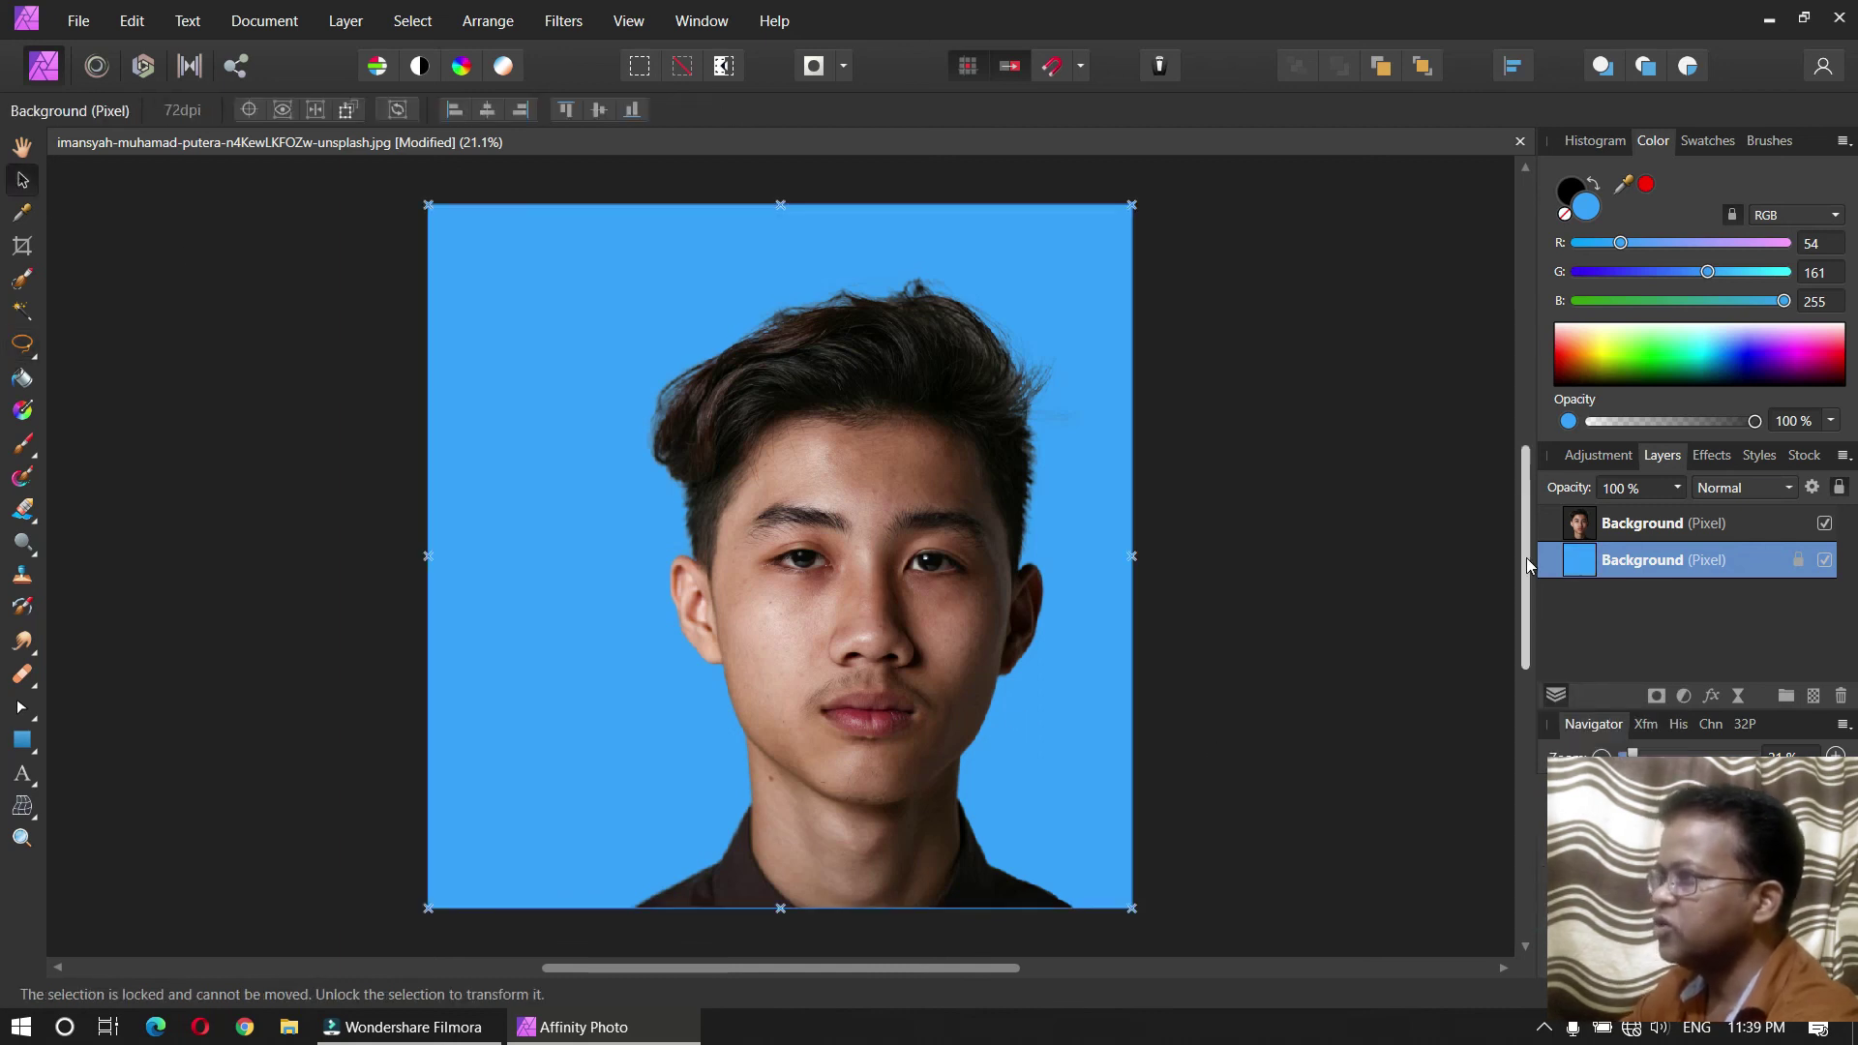
pyautogui.click(1642, 522)
pyautogui.moveTo(860, 770); pyautogui.dragTo(811, 771)
pyautogui.click(1233, 745)
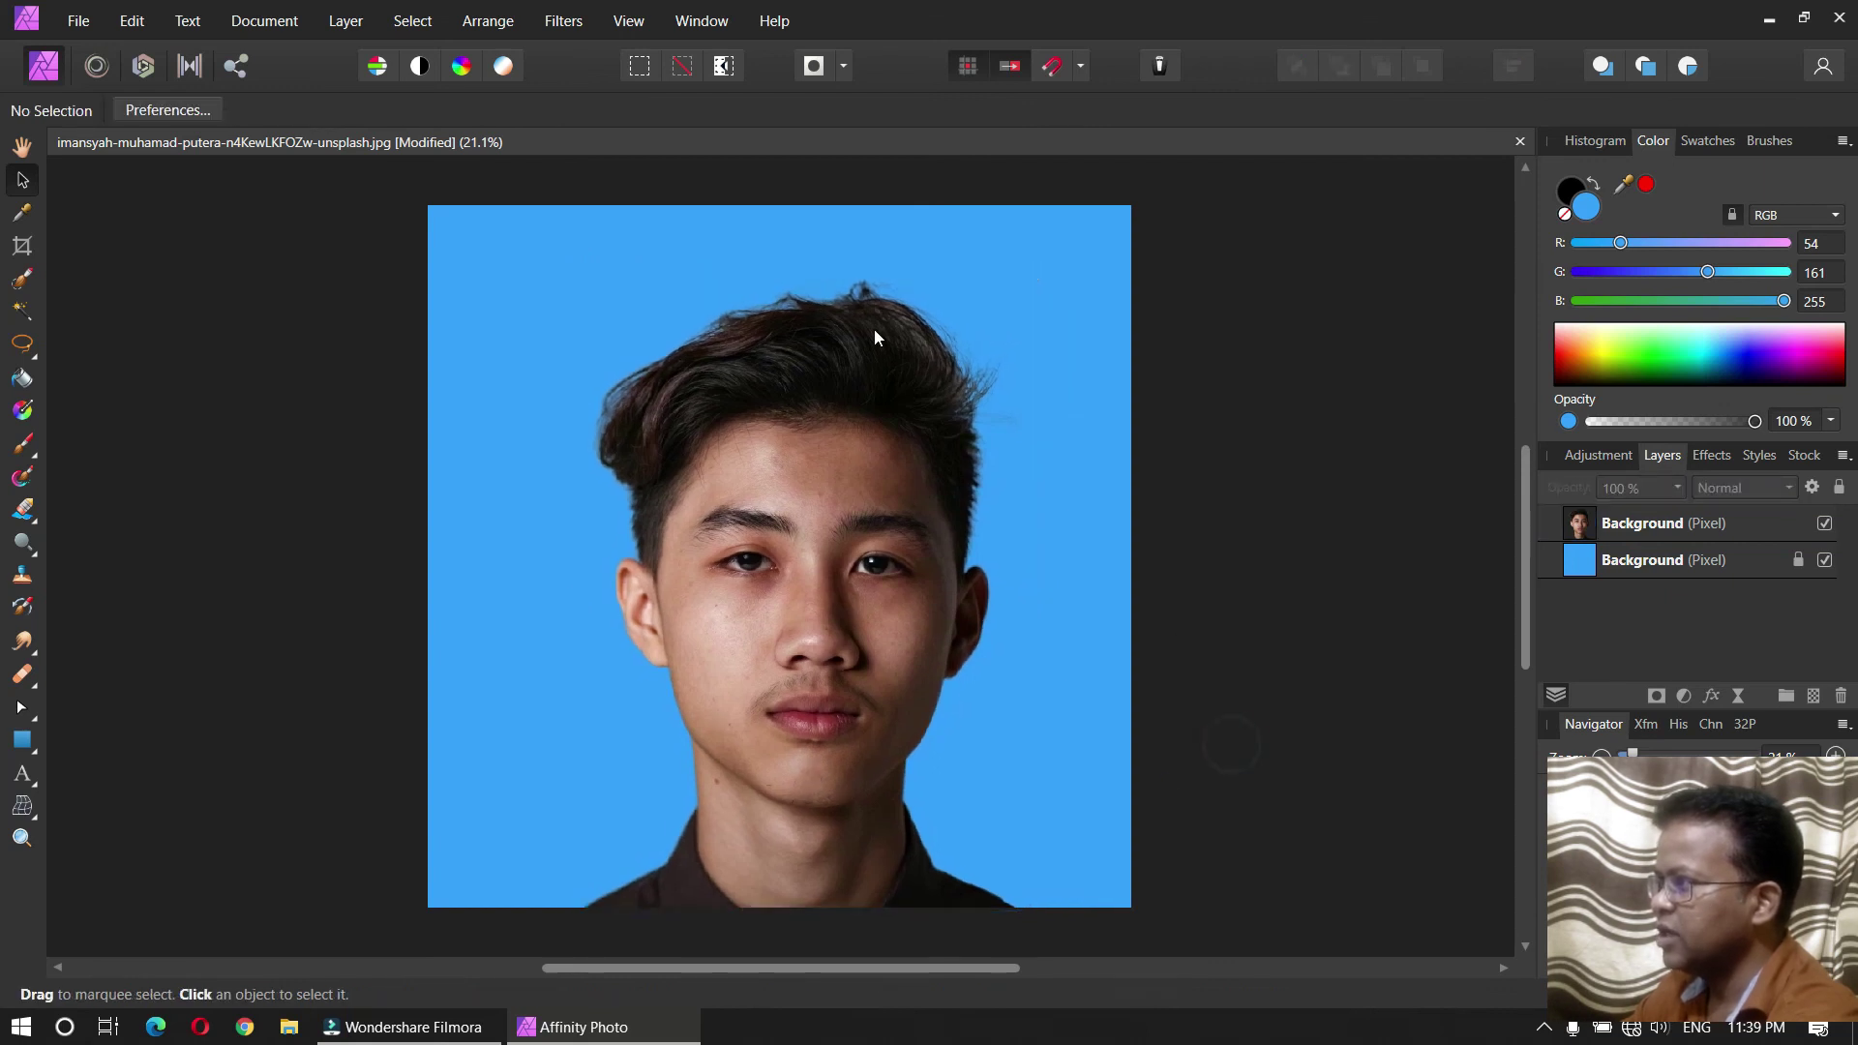